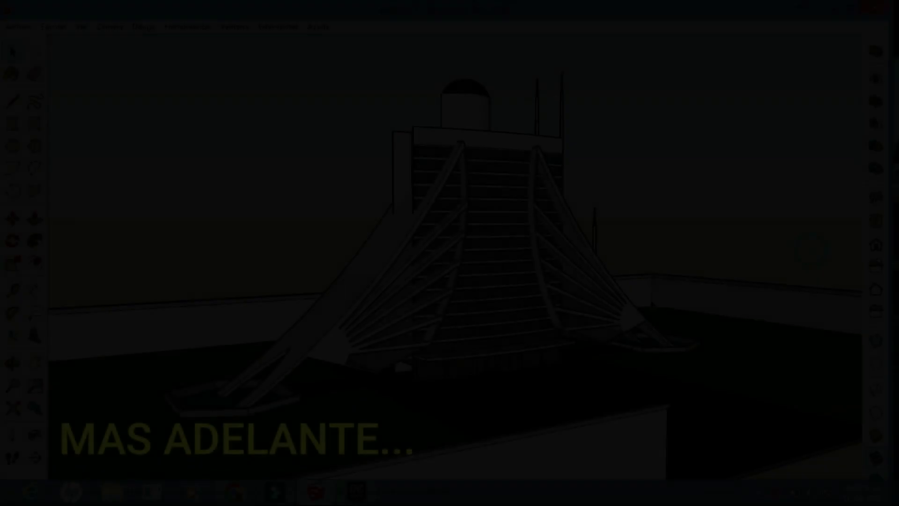
Step: Orbit around the finished tower to an angled side view
{"action": "left_click_drag", "start_coordinate": [501, 345], "coordinate": [538, 328]}
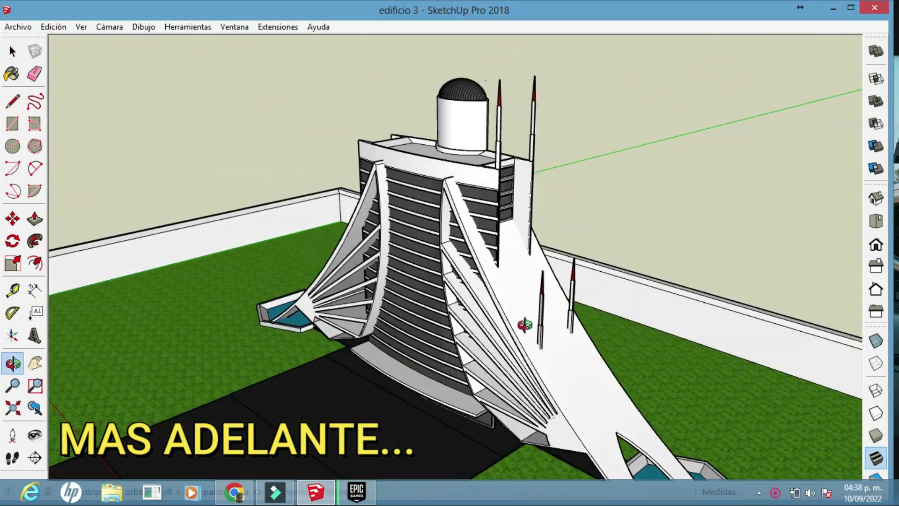
{"action": "key", "text": "space"}
{"action": "key", "text": "o"}
{"action": "left_click_drag", "start_coordinate": [609, 384], "coordinate": [580, 327]}
{"action": "key", "text": "space"}
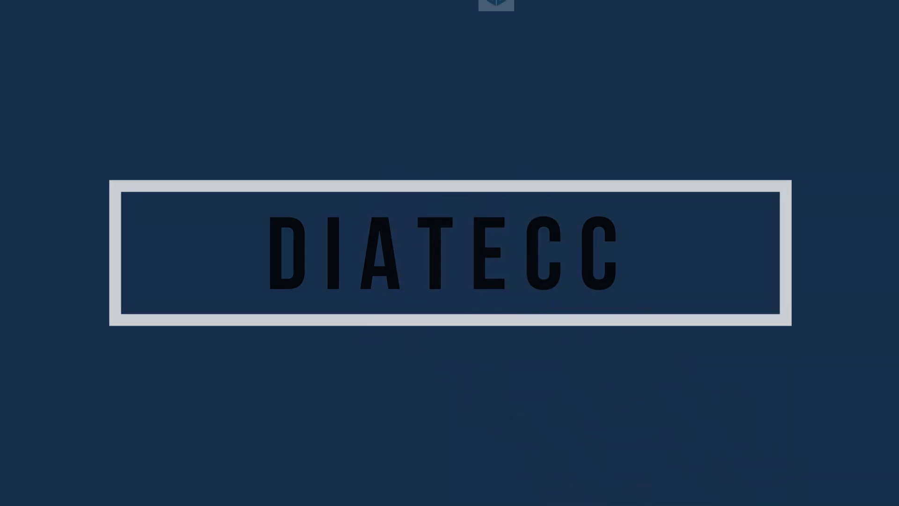
Step: Draw the 51.52 m by 20.94 m site rectangle in perspective and divide its short edge
{"action": "key", "text": "r"}
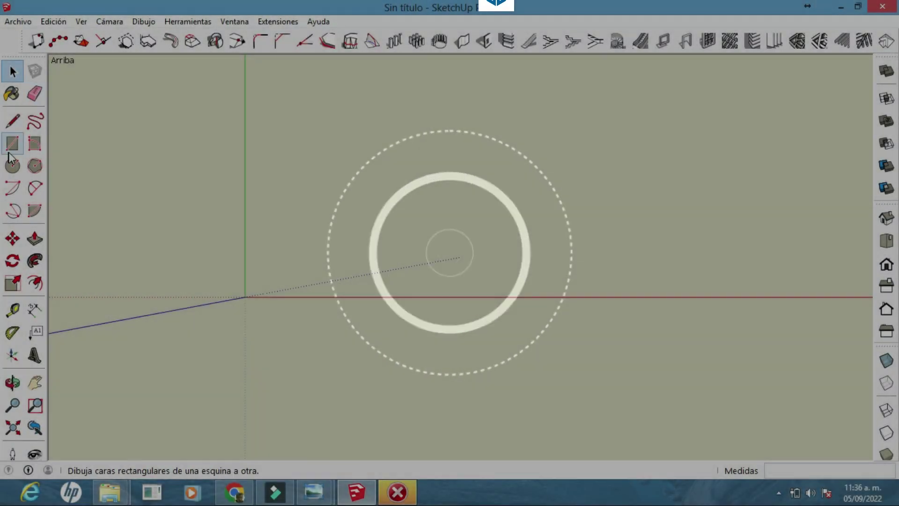
{"action": "left_click", "coordinate": [395, 267]}
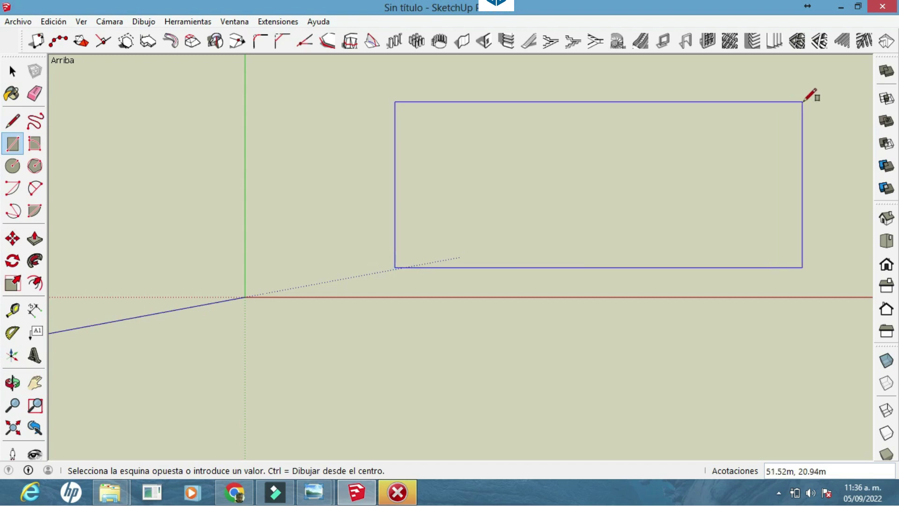
{"action": "left_click", "coordinate": [822, 80]}
{"action": "left_click_drag", "start_coordinate": [371, 251], "coordinate": [382, 342]}
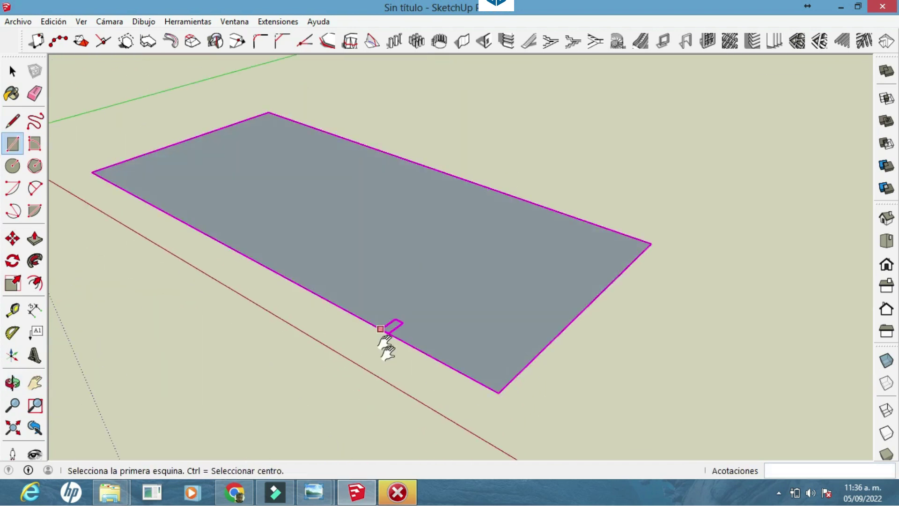
{"action": "key", "text": "space"}
{"action": "right_click", "coordinate": [571, 388]}
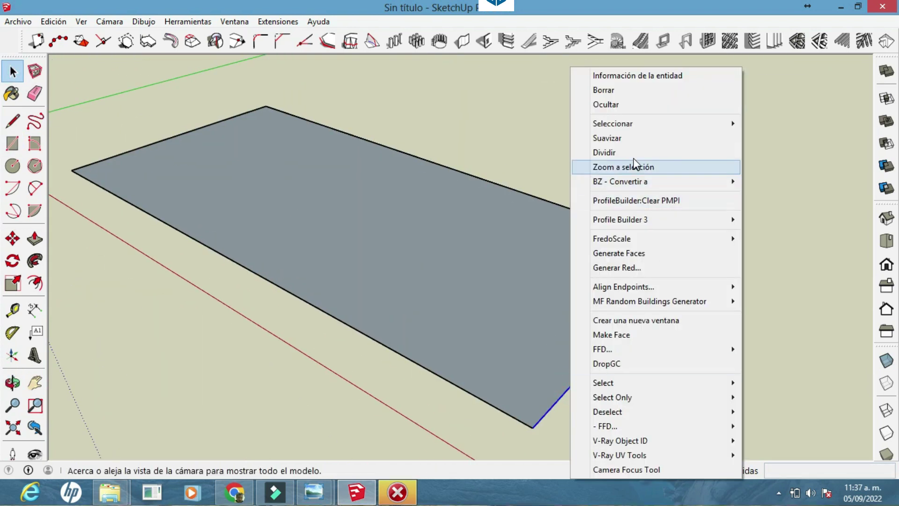
{"action": "left_click", "coordinate": [614, 148]}
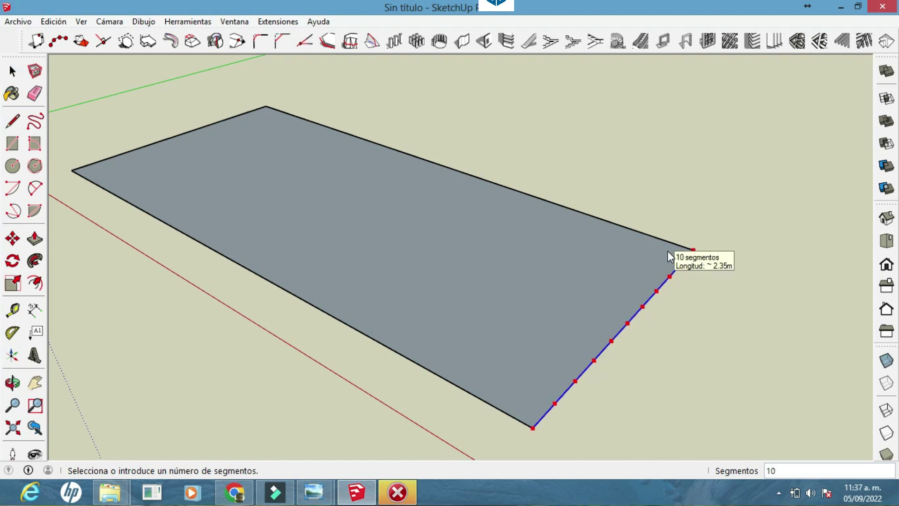
{"action": "left_click", "coordinate": [667, 251]}
Step: Offset the site face inward to form the inner rectangle, redoing the initial 2 m try
{"action": "left_click_drag", "start_coordinate": [134, 155], "coordinate": [255, 243]}
{"action": "left_click", "coordinate": [35, 281]}
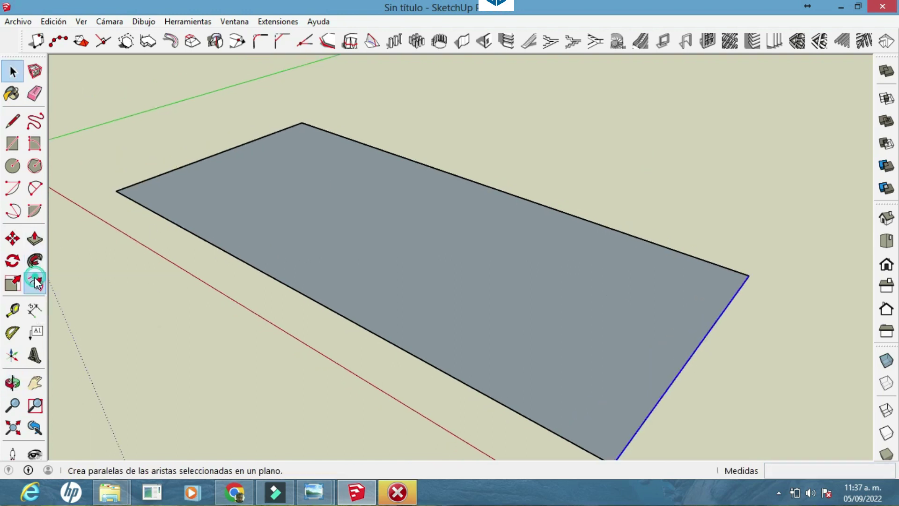
{"action": "left_click", "coordinate": [290, 277]}
{"action": "type", "text": "2"}
{"action": "key", "text": "Return"}
{"action": "left_click_drag", "start_coordinate": [521, 377], "coordinate": [517, 341]}
{"action": "key", "text": "ctrl+z"}
{"action": "left_click", "coordinate": [431, 381]}
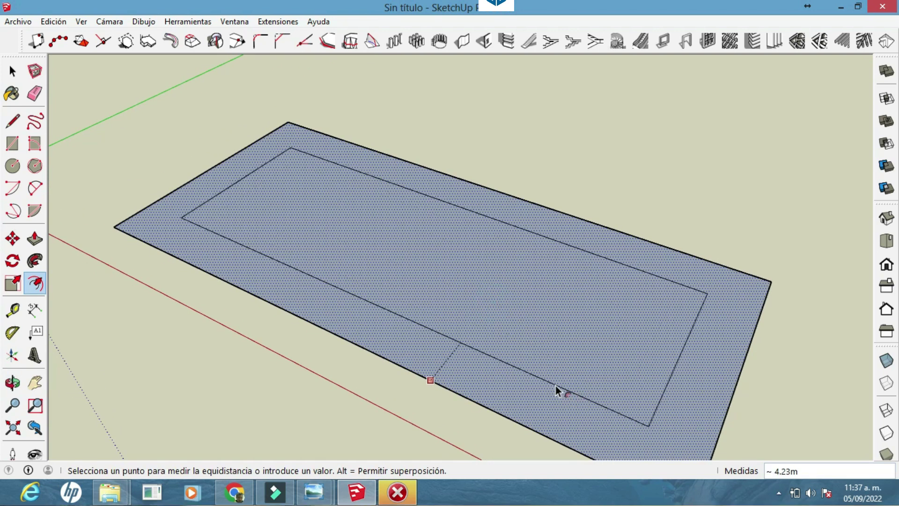
{"action": "key", "text": "Escape"}
{"action": "left_click", "coordinate": [35, 188]}
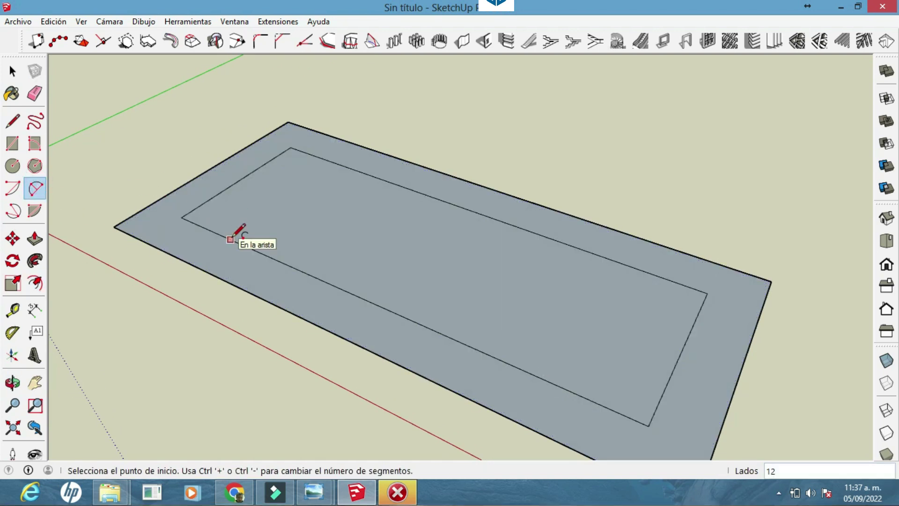
Step: Divide the inner rectangle's left and right short edges into segments
{"action": "key", "text": "space"}
{"action": "right_click", "coordinate": [227, 189]}
{"action": "left_click", "coordinate": [260, 153]}
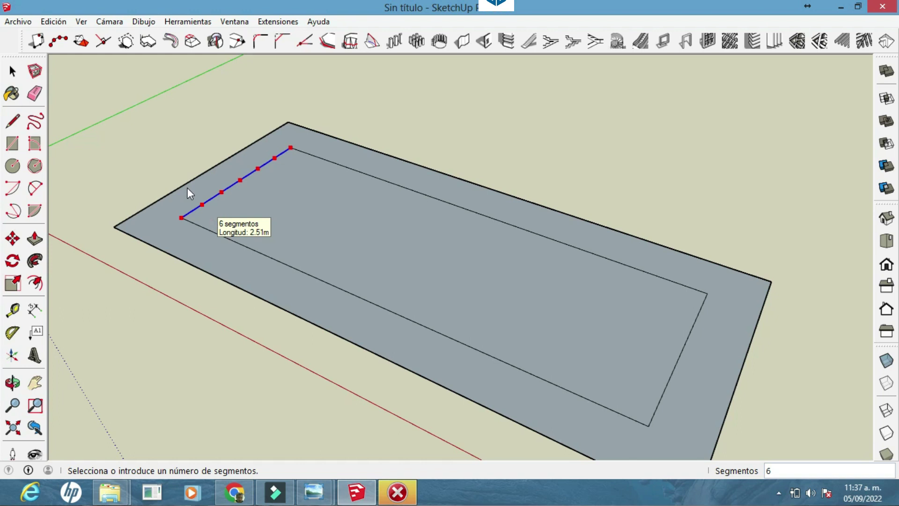
{"action": "left_click", "coordinate": [35, 186]}
{"action": "left_click", "coordinate": [280, 157]}
{"action": "key", "text": "space"}
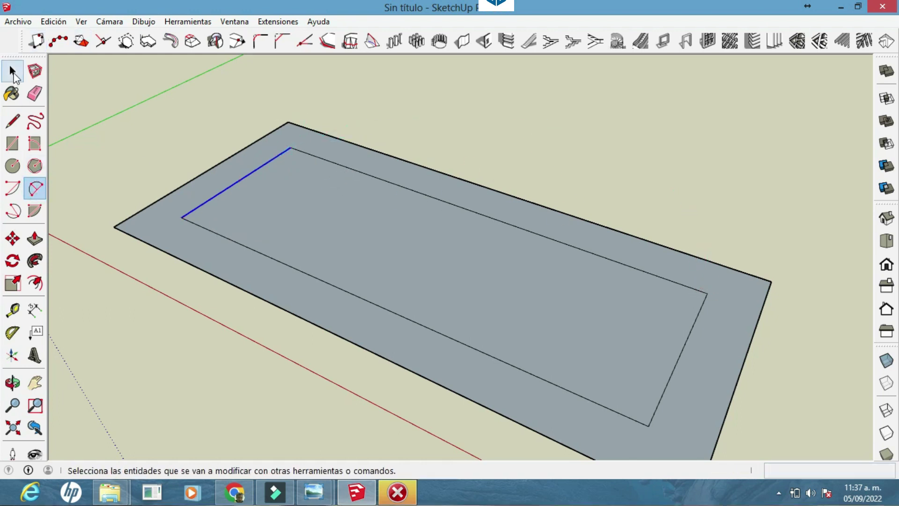
{"action": "right_click", "coordinate": [240, 181]}
{"action": "left_click", "coordinate": [276, 152]}
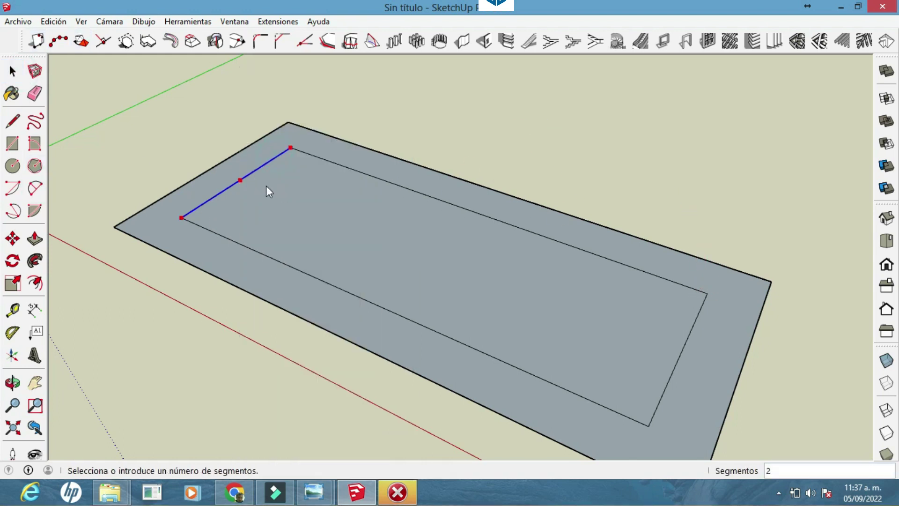
{"action": "left_click", "coordinate": [330, 223]}
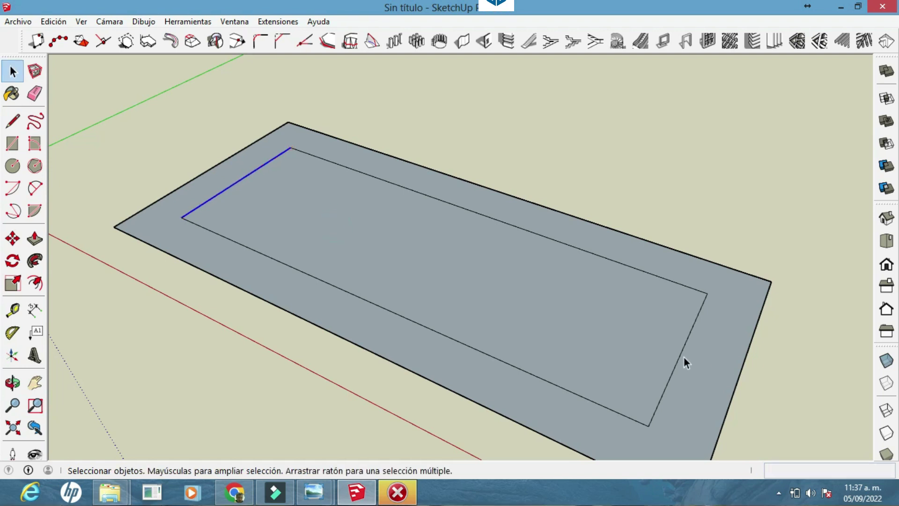
{"action": "right_click", "coordinate": [682, 357]}
{"action": "left_click", "coordinate": [715, 153]}
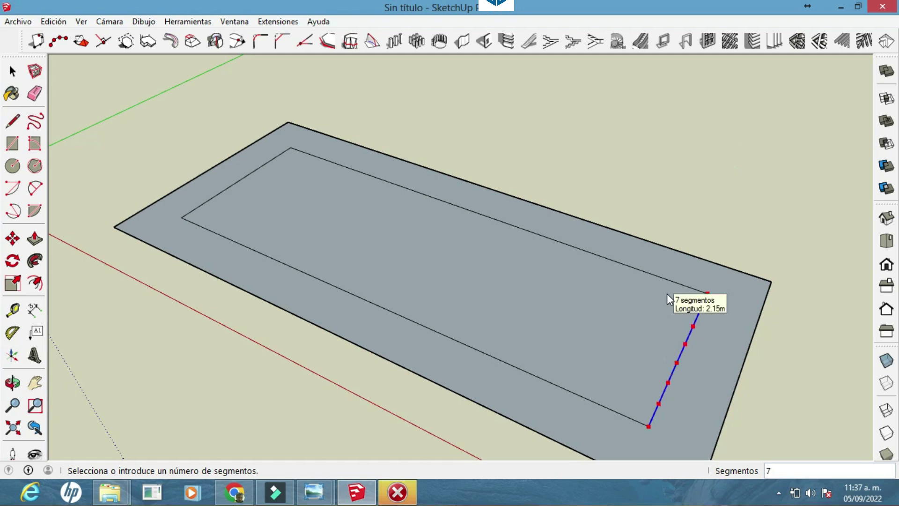
{"action": "left_click", "coordinate": [645, 283]}
Step: Draw a 2-point arc bulging outward between opposite inner-rectangle corners
{"action": "left_click", "coordinate": [36, 188]}
{"action": "left_click", "coordinate": [198, 205]}
{"action": "left_click", "coordinate": [658, 402]}
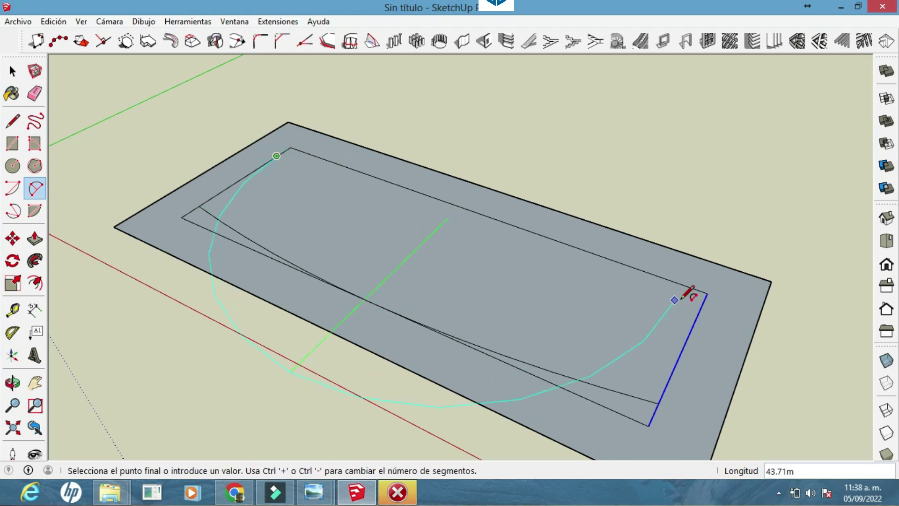
{"action": "left_click", "coordinate": [515, 214]}
Step: Erase the four straight inner-rectangle edges, leaving the curved long sides
{"action": "key", "text": "e"}
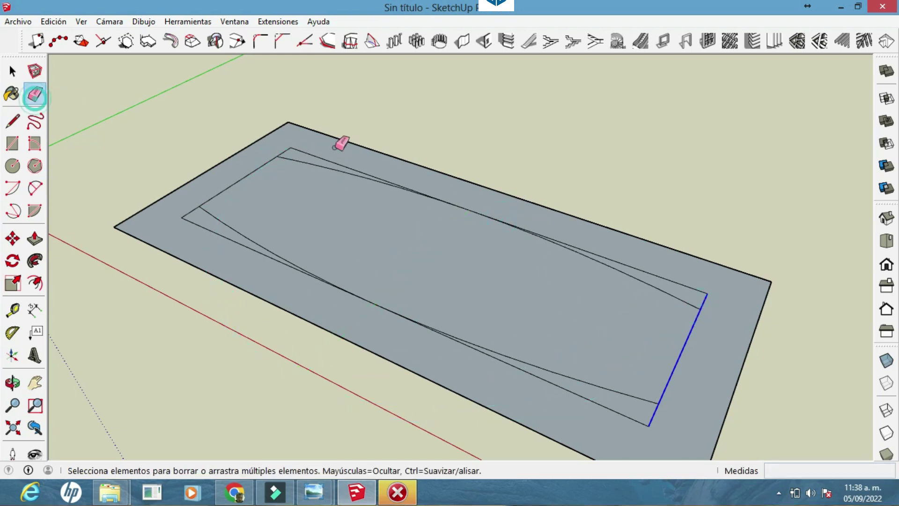
{"action": "left_click", "coordinate": [287, 148]}
{"action": "left_click", "coordinate": [197, 219]}
{"action": "left_click", "coordinate": [707, 292]}
{"action": "left_click", "coordinate": [651, 421]}
Step: Push/Pull the curved footprint up into a 50 m tall block
{"action": "key", "text": "p"}
{"action": "left_click_drag", "start_coordinate": [391, 274], "coordinate": [382, 182]}
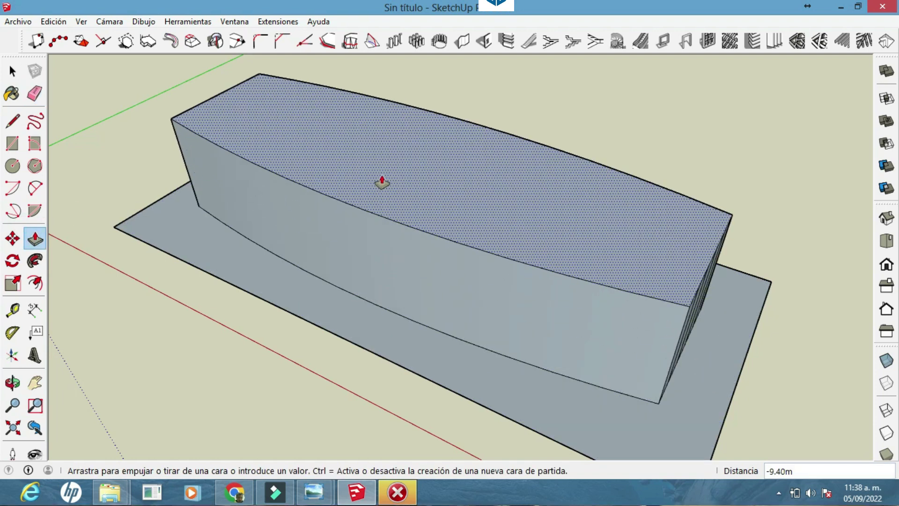
{"action": "type", "text": "0"}
{"action": "key", "text": "Return"}
{"action": "scroll", "scroll_direction": "down", "scroll_amount": 3}
{"action": "left_click_drag", "start_coordinate": [421, 187], "coordinate": [483, 182]}
Step: Erase the right end's vertical side edges and push that end face in
{"action": "key", "text": "e"}
{"action": "left_click_drag", "start_coordinate": [483, 182], "coordinate": [515, 174]}
{"action": "left_click", "coordinate": [35, 238]}
{"action": "left_click", "coordinate": [484, 255]}
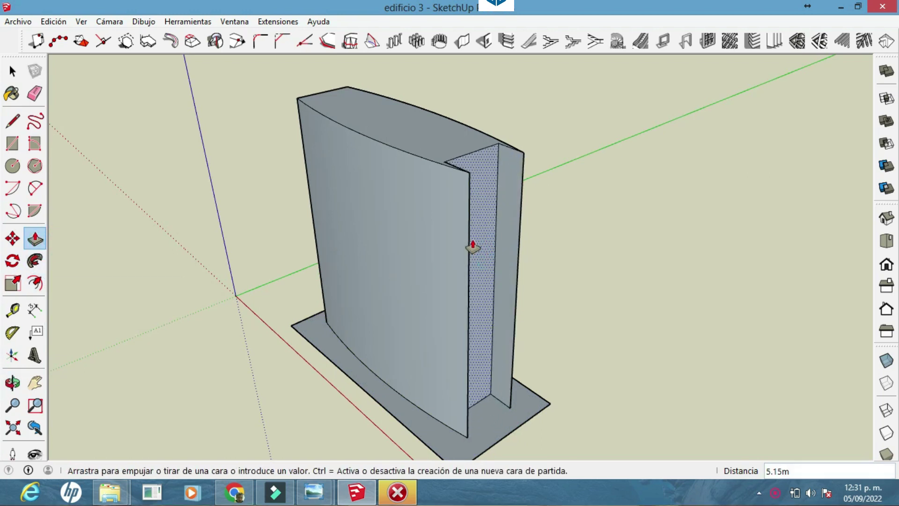
Step: Erase the left end's vertical edges and push its narrow face in 5 m
{"action": "left_click_drag", "start_coordinate": [473, 248], "coordinate": [369, 237]}
{"action": "key", "text": "e"}
{"action": "left_click_drag", "start_coordinate": [397, 212], "coordinate": [380, 205]}
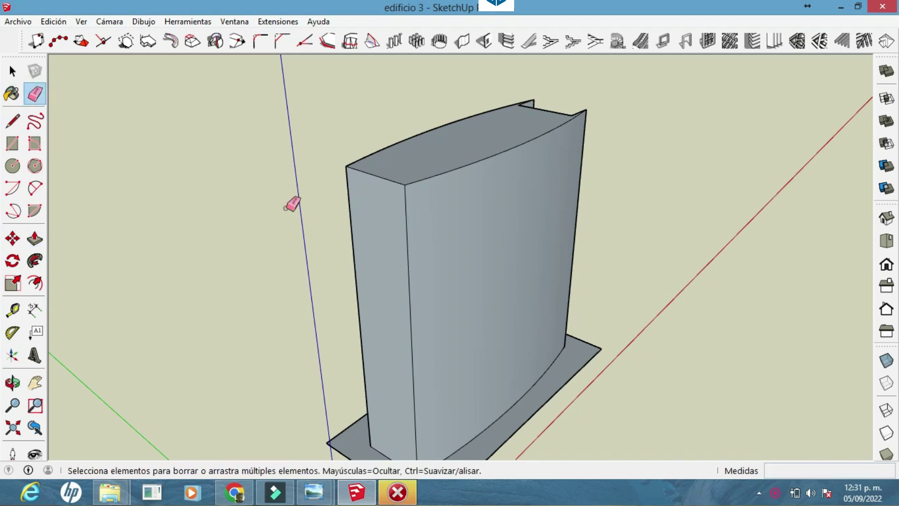
{"action": "left_click", "coordinate": [35, 239]}
{"action": "left_click", "coordinate": [371, 252]}
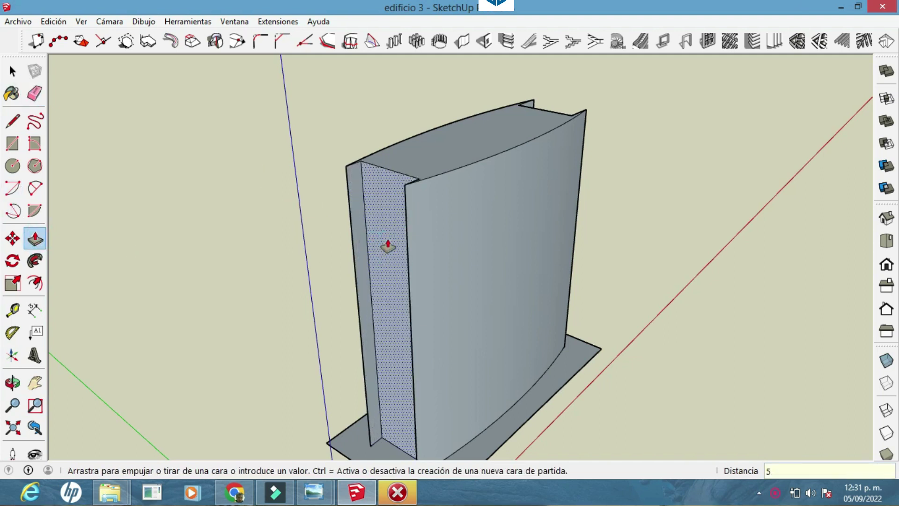
{"action": "key", "text": "Return"}
{"action": "left_click_drag", "start_coordinate": [387, 246], "coordinate": [491, 316]}
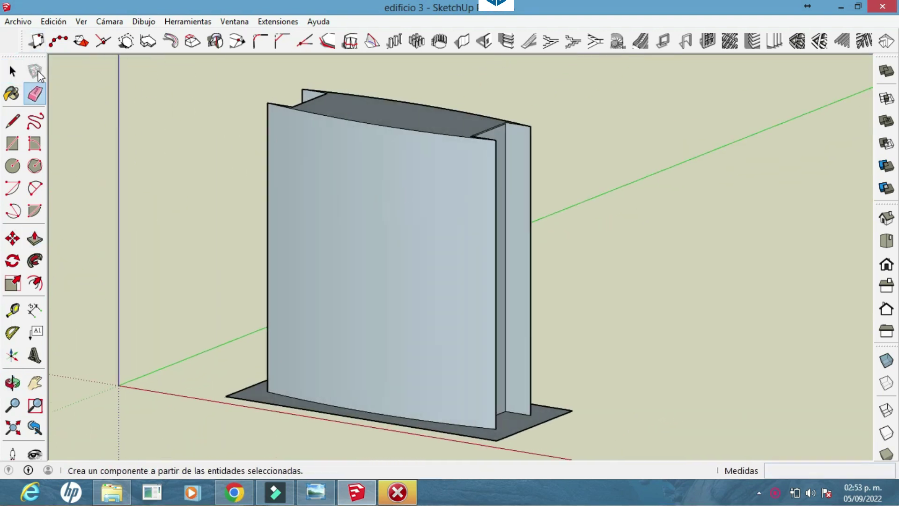
Step: Reverse the tower's front face and adjacent chosen faces to their white side
{"action": "key", "text": "space"}
{"action": "left_click", "coordinate": [390, 184]}
{"action": "right_click", "coordinate": [390, 183]}
{"action": "left_click", "coordinate": [461, 148]}
{"action": "left_click_drag", "start_coordinate": [509, 182], "coordinate": [321, 167]}
{"action": "right_click", "coordinate": [416, 195]}
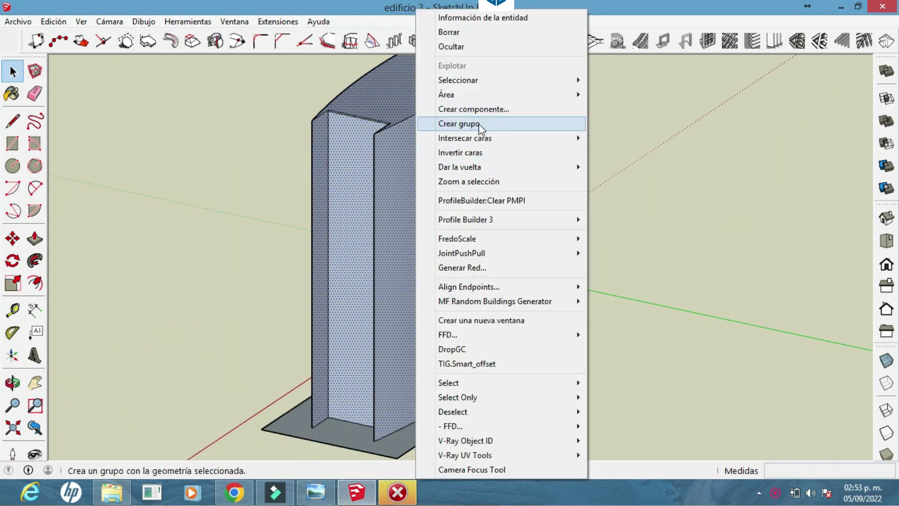
{"action": "left_click", "coordinate": [483, 151]}
Step: Reverse further back faces around the building, zooming in on one of them
{"action": "left_click_drag", "start_coordinate": [484, 152], "coordinate": [431, 244]}
{"action": "right_click", "coordinate": [381, 260]}
{"action": "left_click", "coordinate": [449, 165]}
{"action": "right_click", "coordinate": [432, 243]}
{"action": "left_click", "coordinate": [470, 164]}
{"action": "left_click_drag", "start_coordinate": [489, 175], "coordinate": [400, 229]}
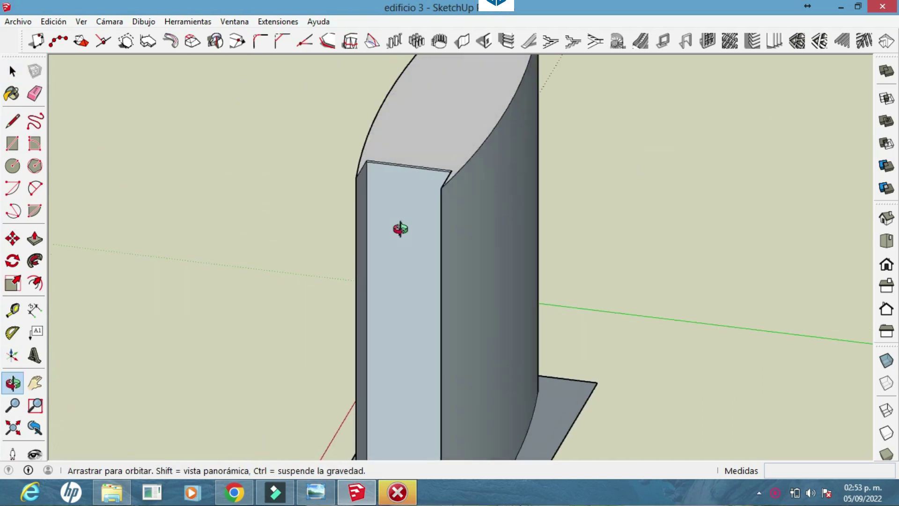
{"action": "right_click", "coordinate": [403, 229]}
{"action": "left_click", "coordinate": [447, 134]}
Step: Orient all connected faces to match a wall face, then clear the selection
{"action": "left_click_drag", "start_coordinate": [520, 271], "coordinate": [596, 187]}
{"action": "right_click", "coordinate": [597, 187]}
{"action": "left_click", "coordinate": [634, 133]}
{"action": "left_click_drag", "start_coordinate": [656, 231], "coordinate": [550, 276]}
{"action": "scroll", "scroll_direction": "up", "scroll_amount": 3}
{"action": "right_click", "coordinate": [419, 234]}
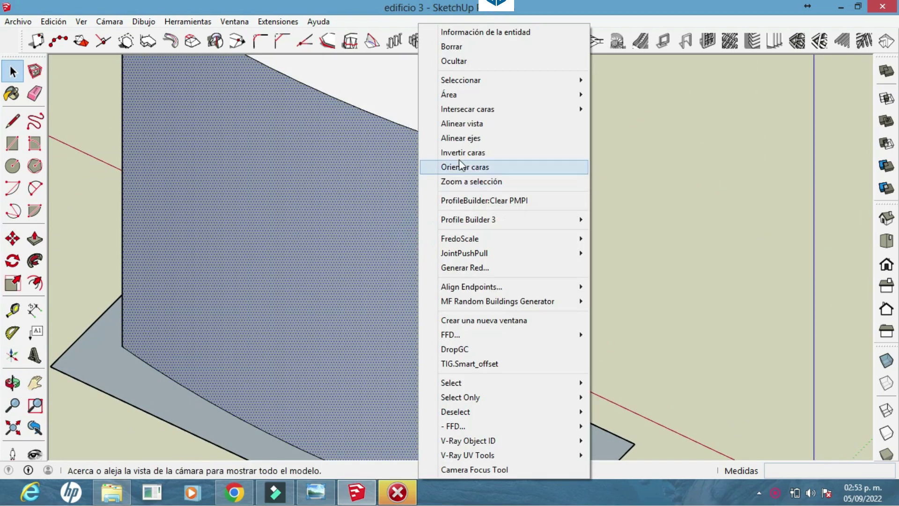
{"action": "left_click", "coordinate": [465, 111]}
{"action": "left_click_drag", "start_coordinate": [459, 257], "coordinate": [215, 248]}
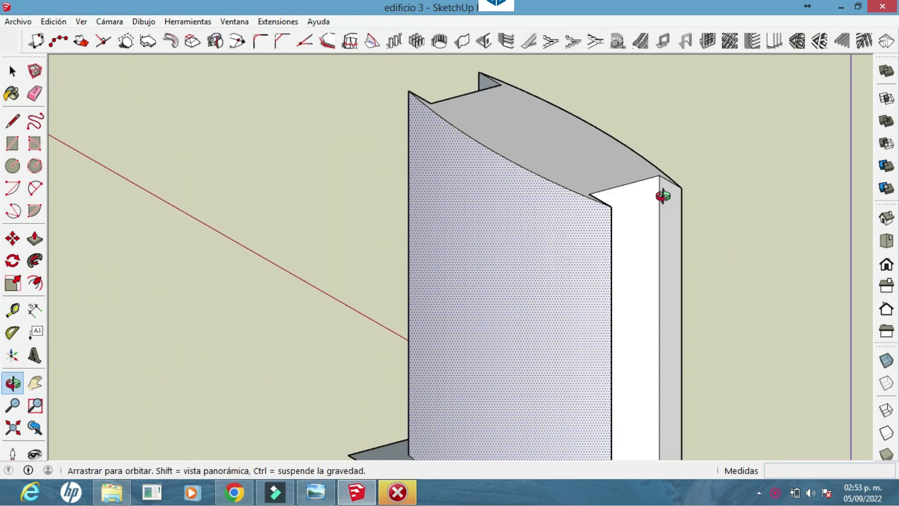
{"action": "left_click", "coordinate": [293, 113]}
{"action": "left_click_drag", "start_coordinate": [294, 112], "coordinate": [103, 115]}
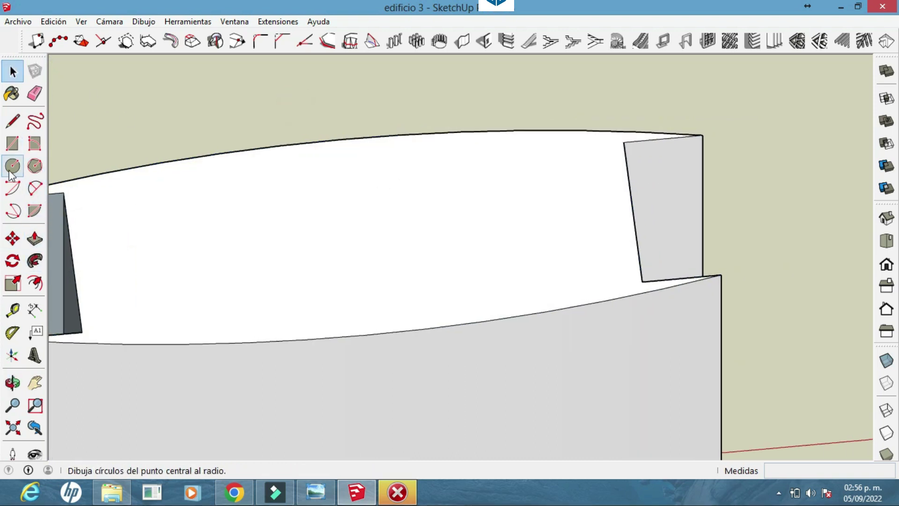
Step: In plan view, draw a semicircular 2-point arc on the top edge and erase its inner line
{"action": "left_click", "coordinate": [885, 244]}
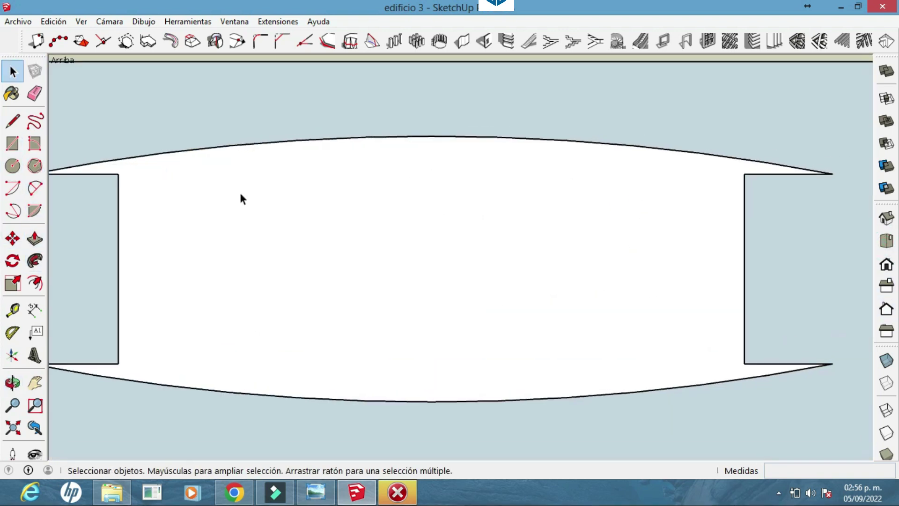
{"action": "left_click", "coordinate": [32, 189]}
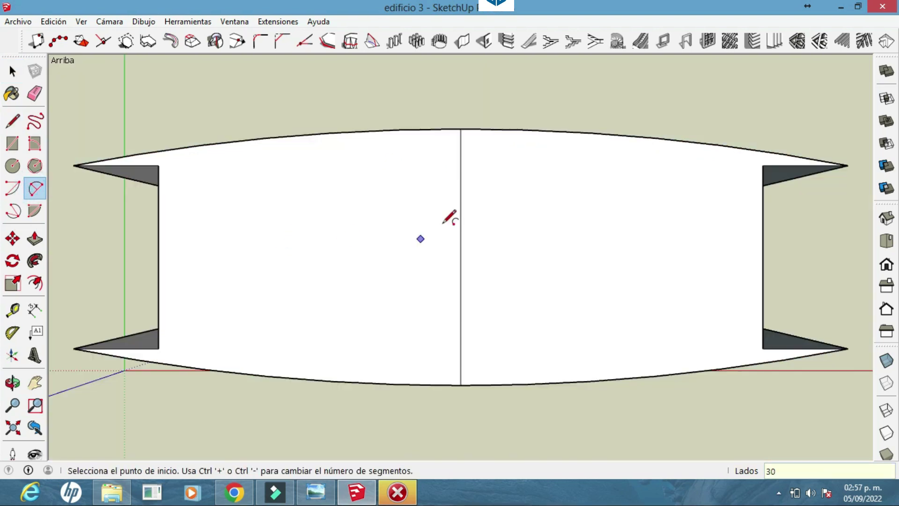
{"action": "left_click", "coordinate": [612, 136]}
{"action": "key", "text": "Escape"}
{"action": "left_click", "coordinate": [330, 133]}
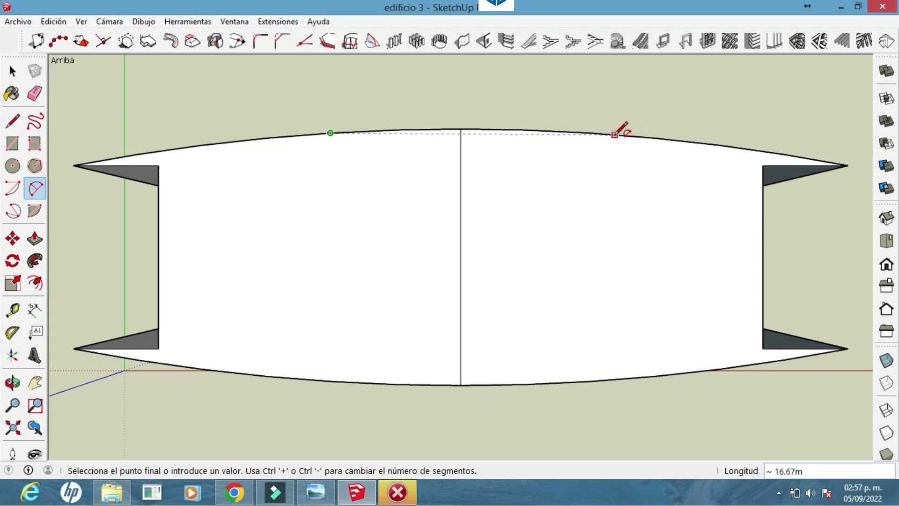
{"action": "left_click", "coordinate": [590, 132]}
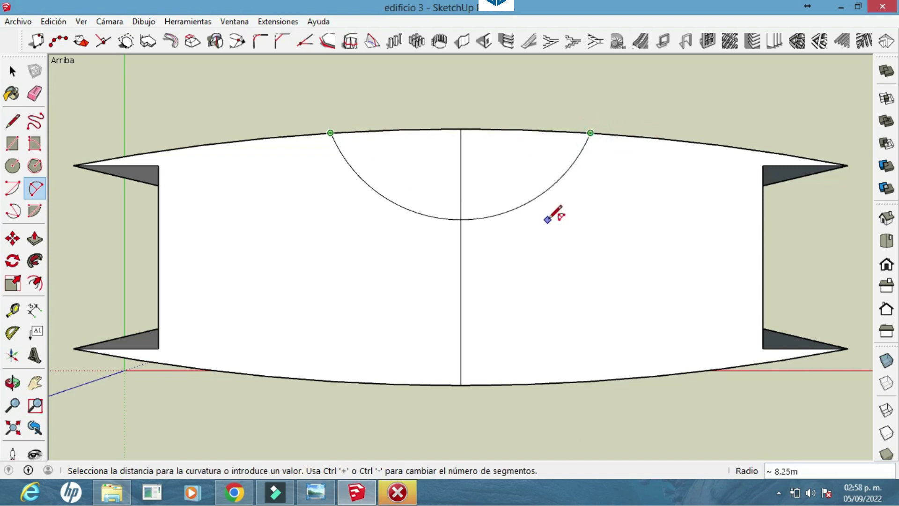
{"action": "left_click", "coordinate": [545, 211]}
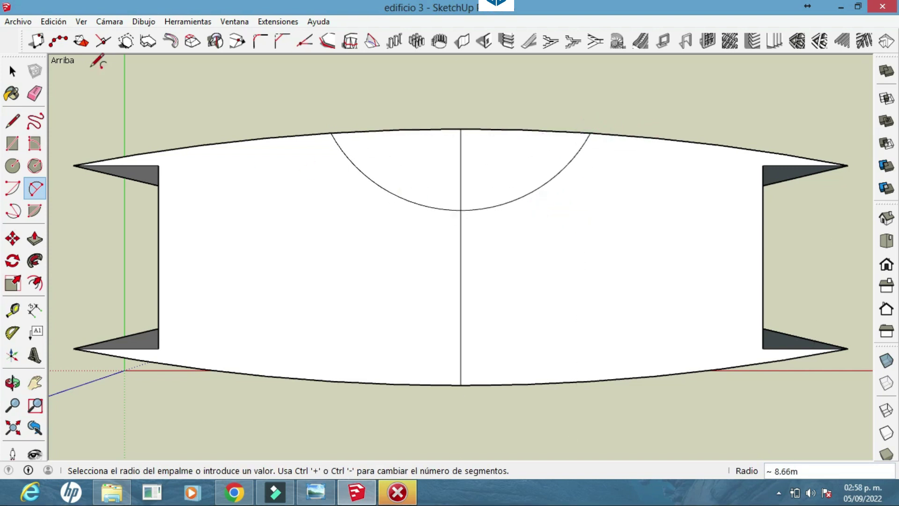
{"action": "key", "text": "e"}
{"action": "left_click", "coordinate": [460, 169]}
Step: Offset the semicircle thinly inward and erase the inner chord line
{"action": "left_click", "coordinate": [31, 286]}
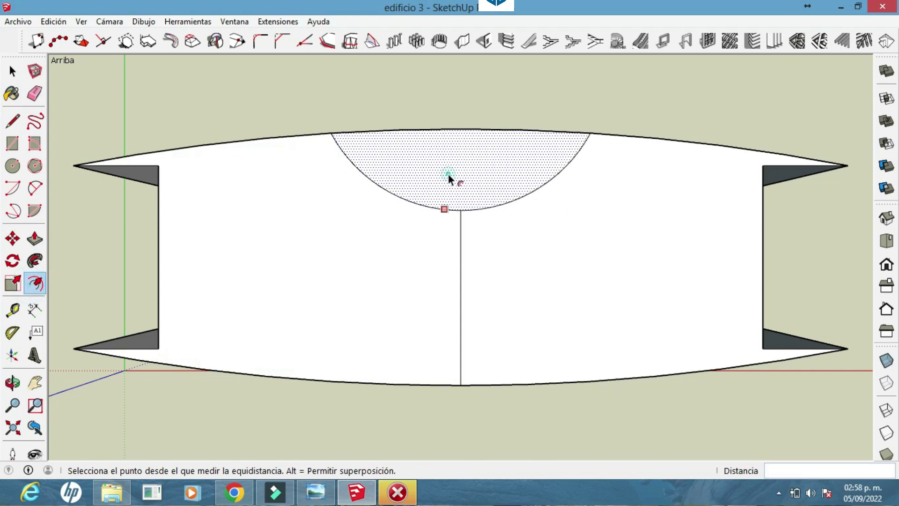
{"action": "left_click", "coordinate": [451, 198]}
{"action": "left_click", "coordinate": [457, 207]}
{"action": "key", "text": "e"}
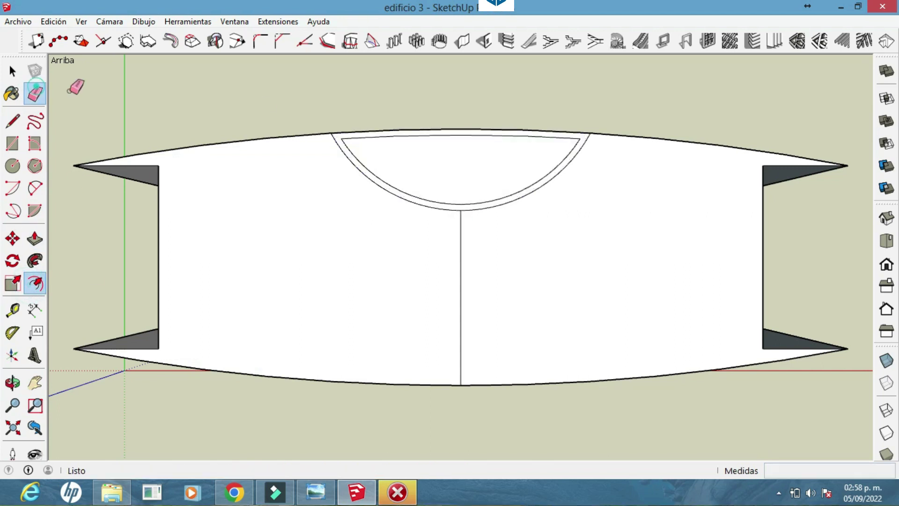
{"action": "left_click", "coordinate": [401, 139]}
Step: Draw lines closing both ring ends from the outer and inner arcs to the top edge
{"action": "scroll", "scroll_direction": "up", "scroll_amount": 3}
{"action": "left_click", "coordinate": [13, 122]}
{"action": "scroll", "scroll_direction": "up", "scroll_amount": 3}
{"action": "left_click", "coordinate": [474, 137]}
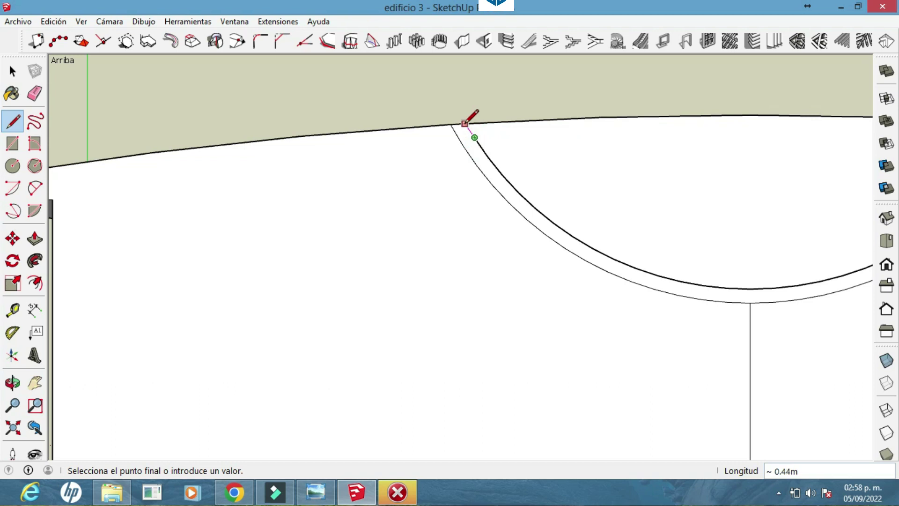
{"action": "scroll", "scroll_direction": "up", "scroll_amount": 3}
{"action": "left_click", "coordinate": [463, 124]}
{"action": "scroll", "scroll_direction": "down", "scroll_amount": 3}
{"action": "left_click_drag", "start_coordinate": [627, 269], "coordinate": [693, 248]}
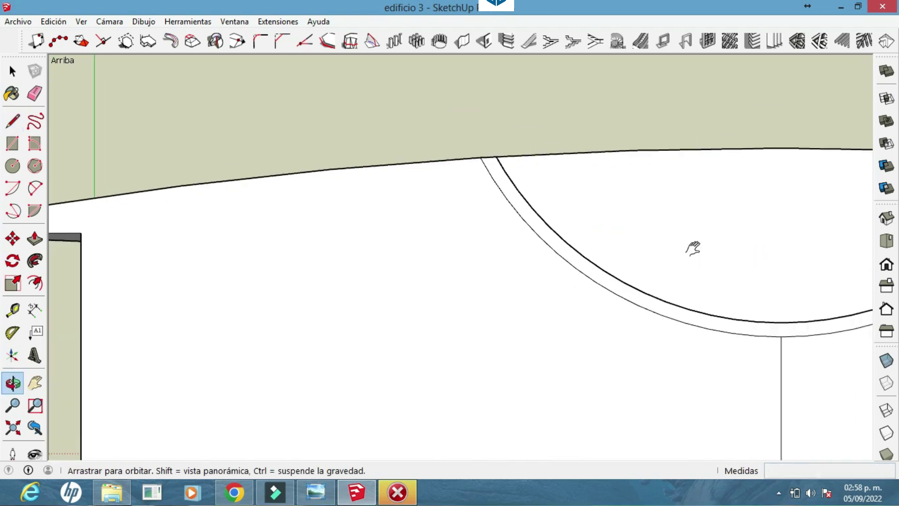
{"action": "scroll", "scroll_direction": "down", "scroll_amount": 3}
{"action": "scroll", "scroll_direction": "up", "scroll_amount": 3}
{"action": "left_click", "coordinate": [719, 208]}
{"action": "left_click", "coordinate": [735, 179]}
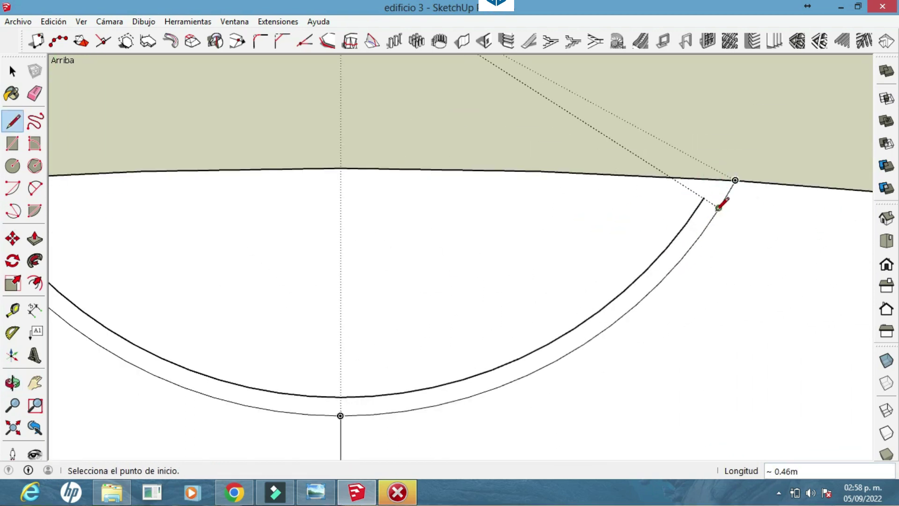
{"action": "left_click", "coordinate": [719, 180]}
{"action": "scroll", "scroll_direction": "down", "scroll_amount": 3}
Step: Offset the floor plate face inward to create an inset border along its edges
{"action": "left_click_drag", "start_coordinate": [275, 263], "coordinate": [140, 253]}
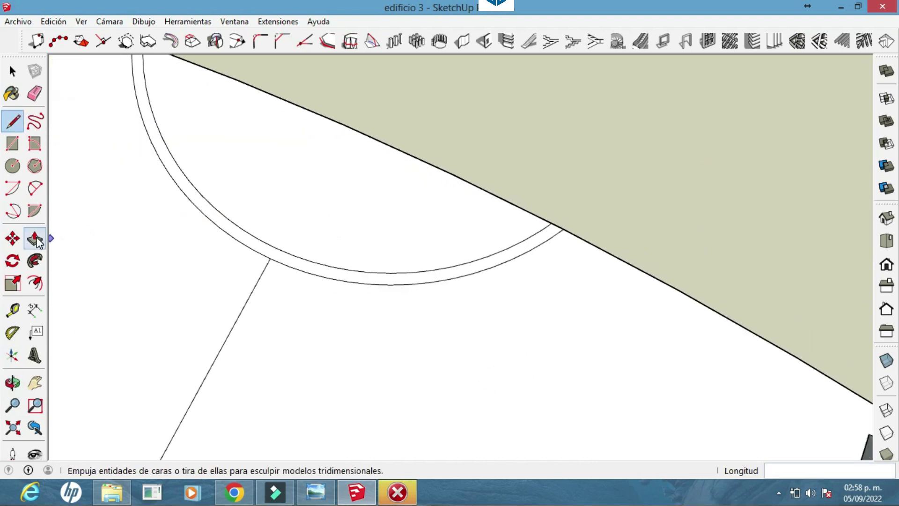
{"action": "key", "text": "e"}
{"action": "scroll", "scroll_direction": "down", "scroll_amount": 3}
{"action": "left_click_drag", "start_coordinate": [418, 341], "coordinate": [452, 253]}
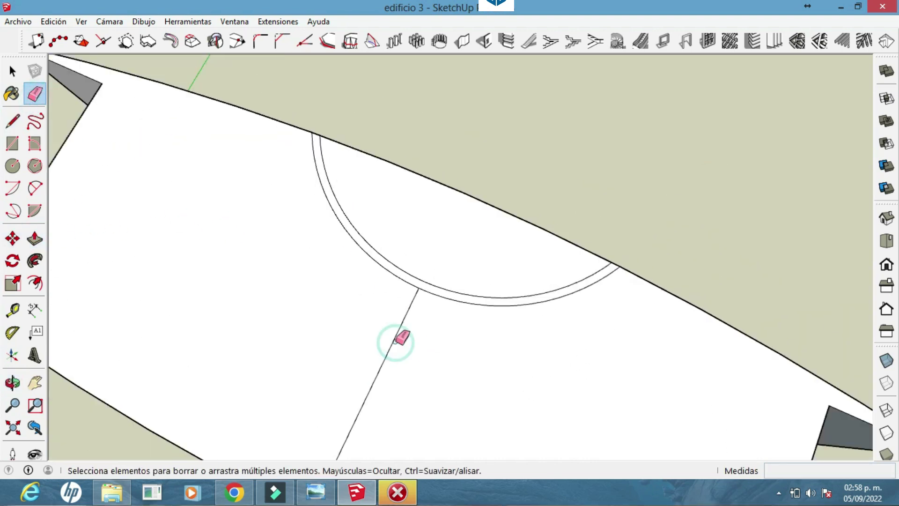
{"action": "key", "text": "f"}
{"action": "left_click", "coordinate": [221, 297]}
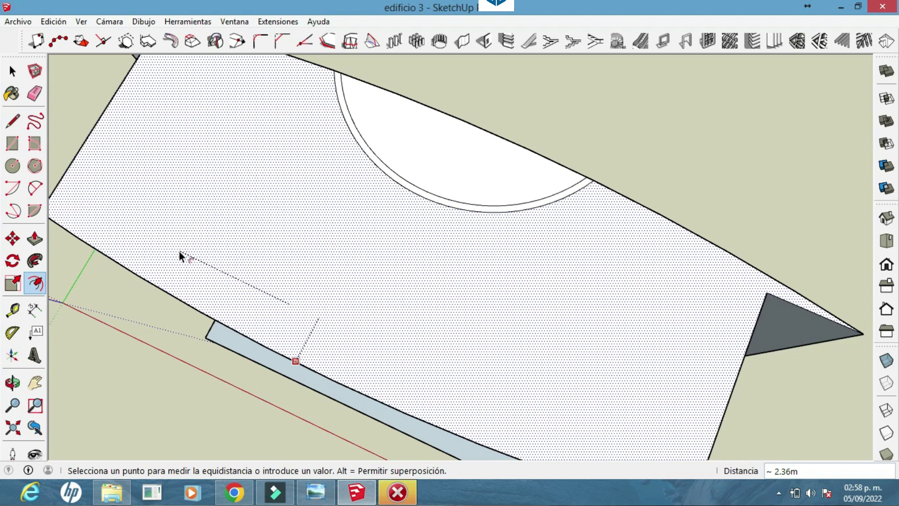
{"action": "left_click_drag", "start_coordinate": [178, 251], "coordinate": [467, 99]}
{"action": "left_click", "coordinate": [477, 220]}
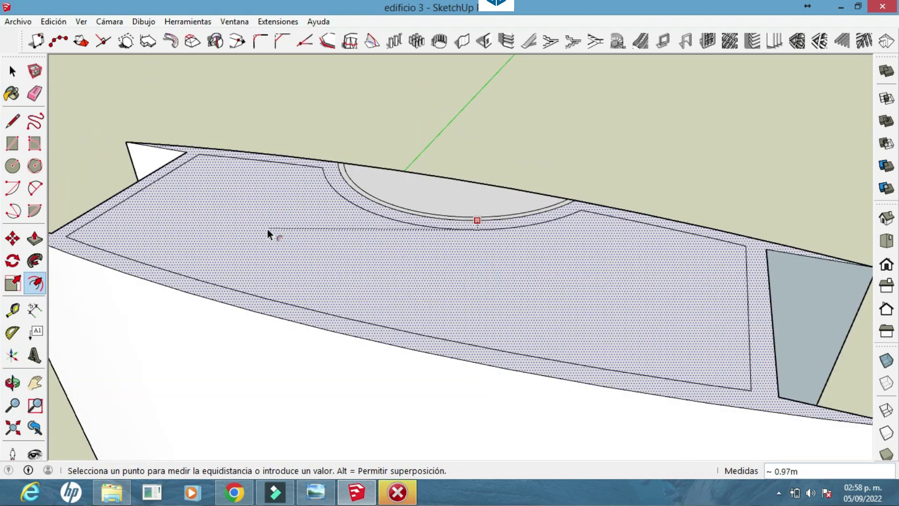
{"action": "left_click", "coordinate": [259, 228]}
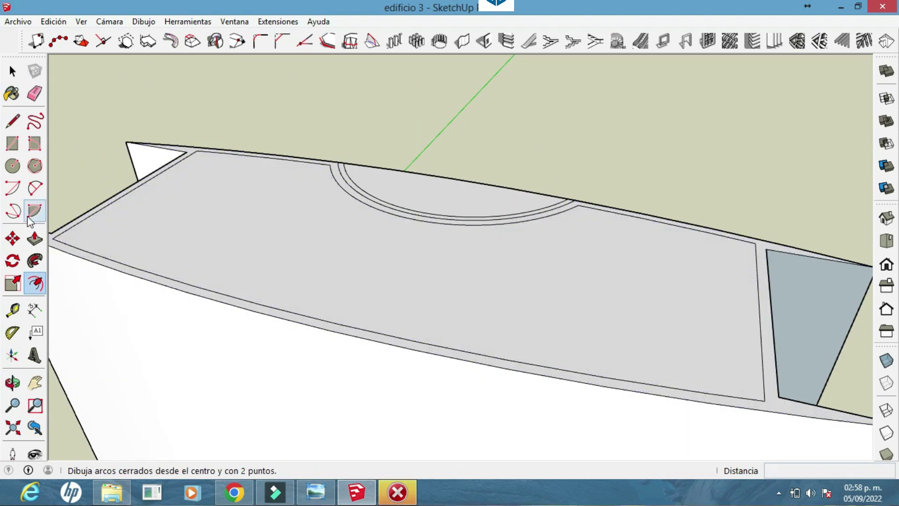
{"action": "left_click", "coordinate": [35, 239]}
{"action": "scroll", "scroll_direction": "up", "scroll_amount": 3}
{"action": "scroll", "scroll_direction": "up", "scroll_amount": 3}
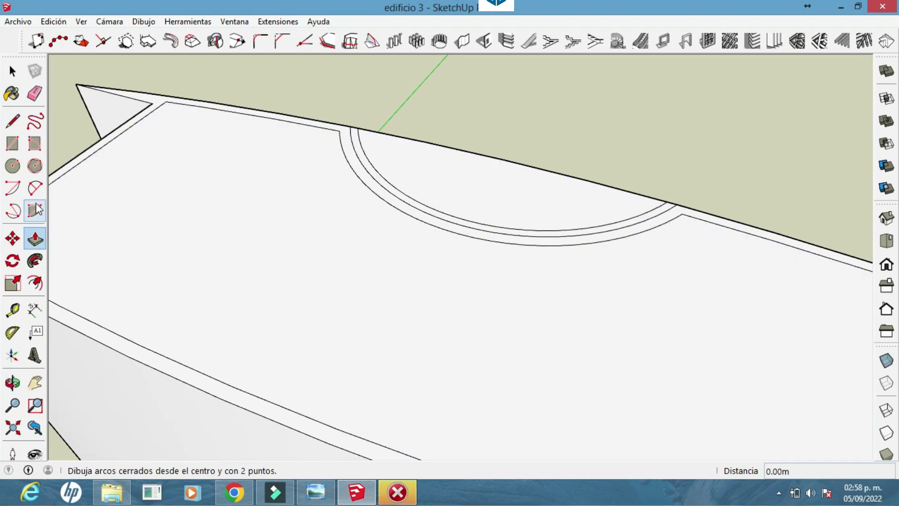
Step: Try erasing the middle offset arc and raising the ring face into a wall, undoing both
{"action": "key", "text": "e"}
{"action": "left_click", "coordinate": [375, 178]}
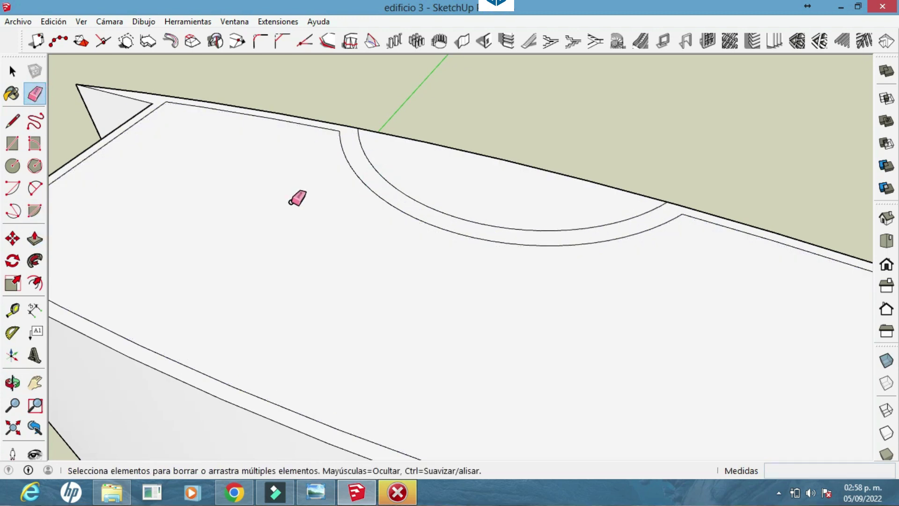
{"action": "key", "text": "ctrl+z"}
{"action": "key", "text": "p"}
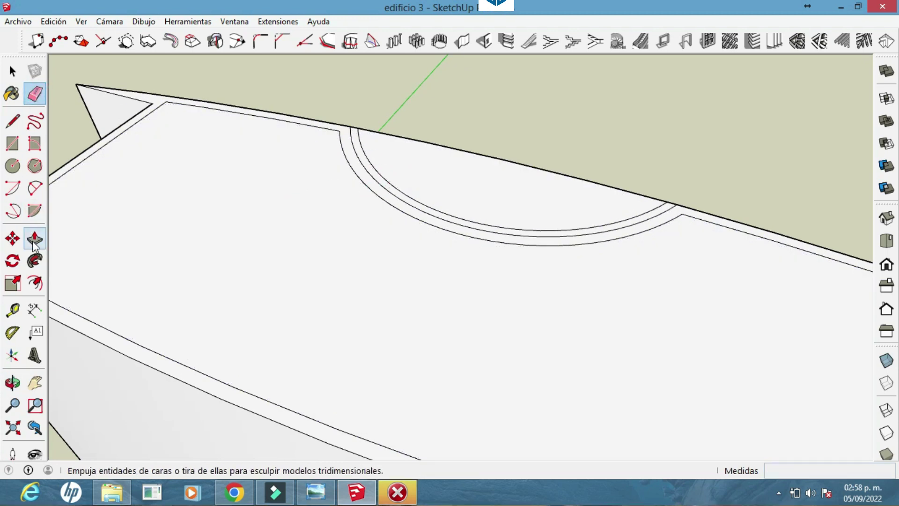
{"action": "left_click_drag", "start_coordinate": [407, 205], "coordinate": [425, 88]}
{"action": "left_click_drag", "start_coordinate": [425, 88], "coordinate": [587, 270]}
{"action": "key", "text": "ctrl+z"}
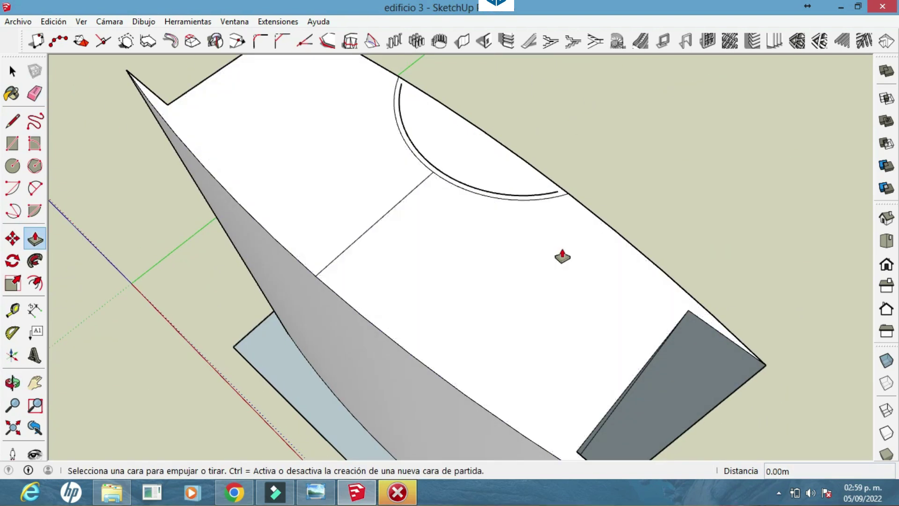
Step: Raise the semicircular face into a tall curved wall and erase the line across the roof
{"action": "left_click_drag", "start_coordinate": [466, 174], "coordinate": [451, 123]}
{"action": "left_click_drag", "start_coordinate": [451, 123], "coordinate": [443, 213]}
{"action": "key", "text": "e"}
{"action": "left_click_drag", "start_coordinate": [441, 275], "coordinate": [430, 279]}
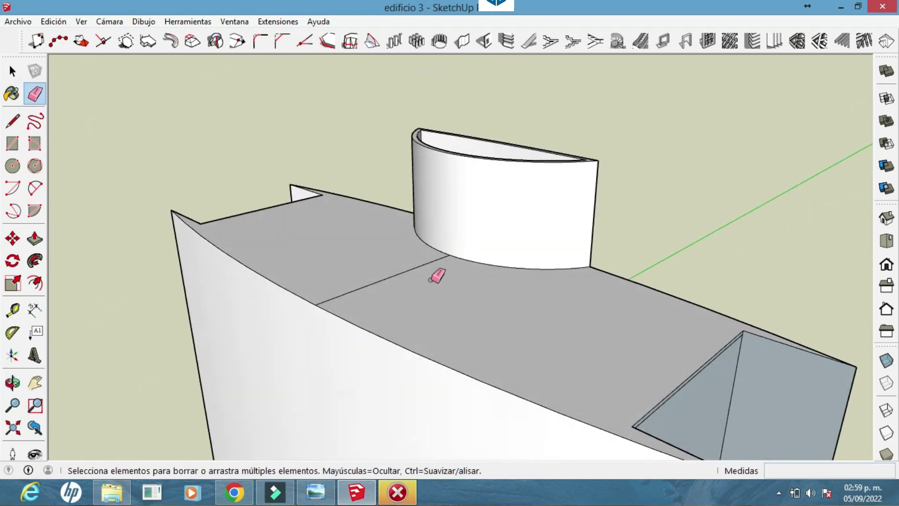
{"action": "left_click", "coordinate": [412, 268]}
Step: Start an offset on the roof, then select the roof face with its edges
{"action": "left_click", "coordinate": [34, 283]}
{"action": "left_click", "coordinate": [303, 298]}
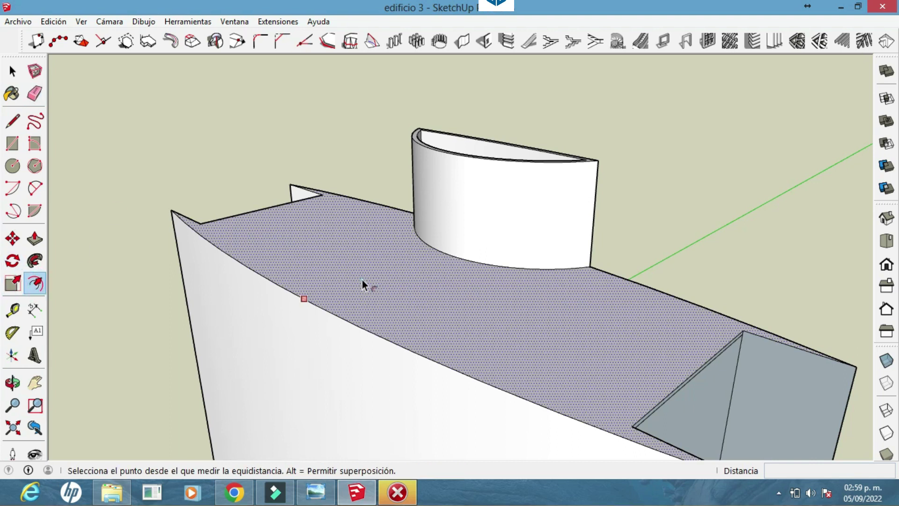
{"action": "left_click_drag", "start_coordinate": [331, 256], "coordinate": [493, 301]}
{"action": "key", "text": "space"}
{"action": "double_click", "coordinate": [404, 269]}
Step: Turn on X-ray view and select the arc edge at the curved wall's base
{"action": "left_click", "coordinate": [886, 361]}
{"action": "scroll", "scroll_direction": "up", "scroll_amount": 3}
{"action": "scroll", "scroll_direction": "up", "scroll_amount": 3}
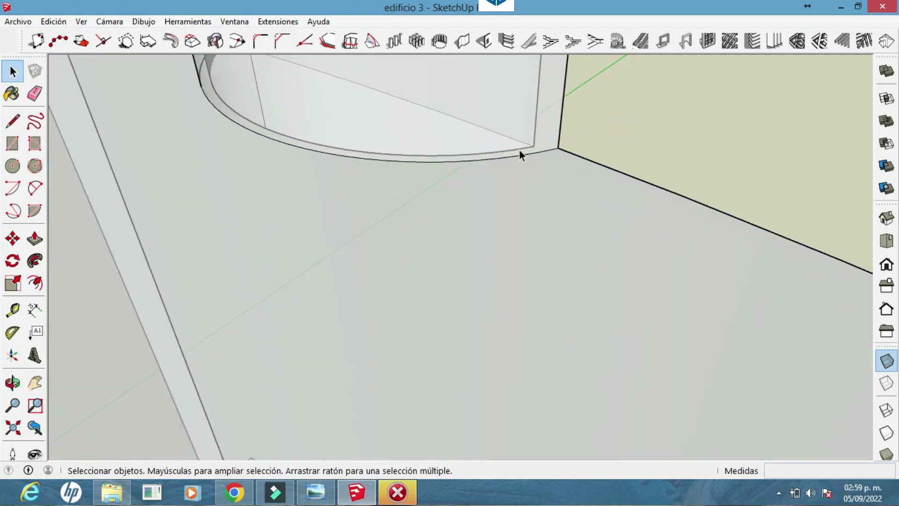
{"action": "left_click", "coordinate": [518, 147]}
{"action": "left_click_drag", "start_coordinate": [315, 66], "coordinate": [413, 191]}
{"action": "scroll", "scroll_direction": "down", "scroll_amount": 3}
{"action": "left_click_drag", "start_coordinate": [273, 227], "coordinate": [381, 328]}
Step: Bring up the toolbar list and scroll through the available toolbars
{"action": "right_click", "coordinate": [36, 283]}
{"action": "scroll", "scroll_direction": "down", "scroll_amount": 3}
{"action": "scroll", "scroll_direction": "down", "scroll_amount": 3}
{"action": "scroll", "scroll_direction": "down", "scroll_amount": 3}
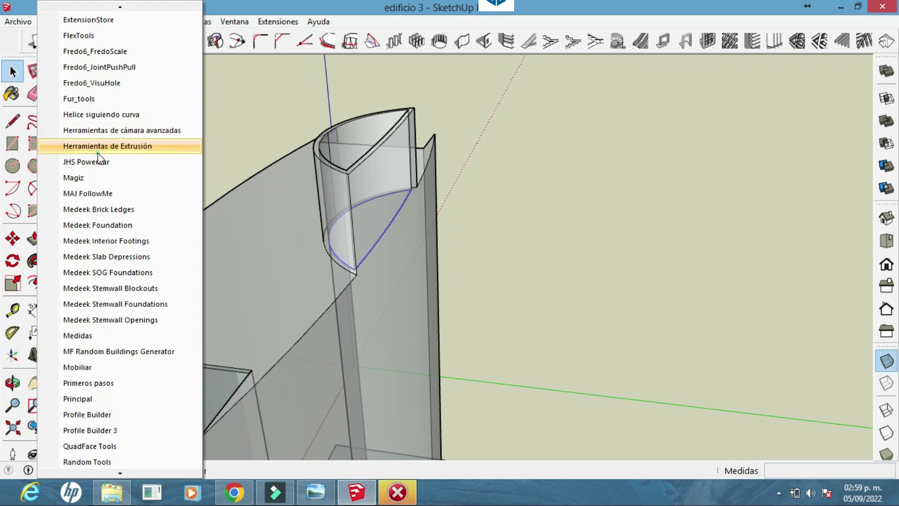
Step: Extrude the arc edge 50 m downward with Extrude Edges by Vector into a full-height curved surface
{"action": "left_click", "coordinate": [89, 144]}
{"action": "left_click", "coordinate": [414, 97]}
{"action": "scroll", "scroll_direction": "down", "scroll_amount": 3}
{"action": "left_click", "coordinate": [319, 146]}
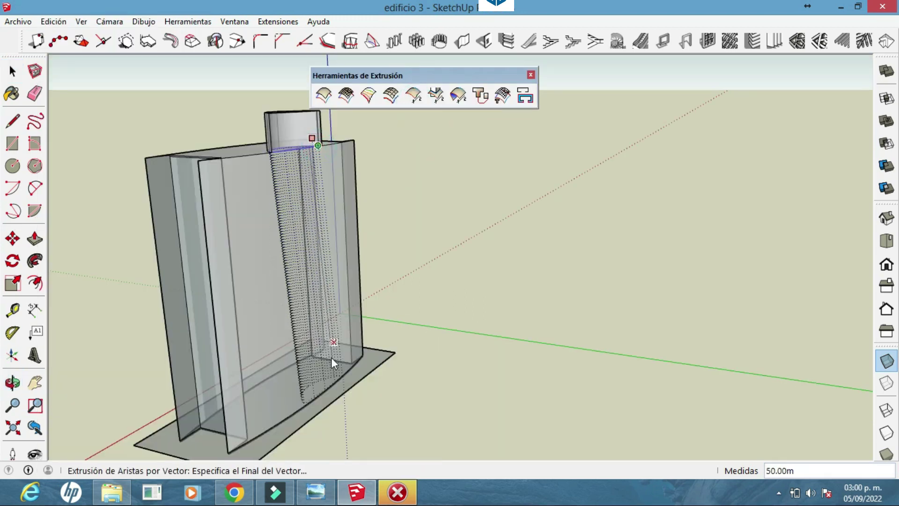
{"action": "left_click", "coordinate": [325, 341]}
Step: Turn off X-ray, close the extrusion toolbar and select the roof face
{"action": "left_click_drag", "start_coordinate": [324, 340], "coordinate": [296, 227]}
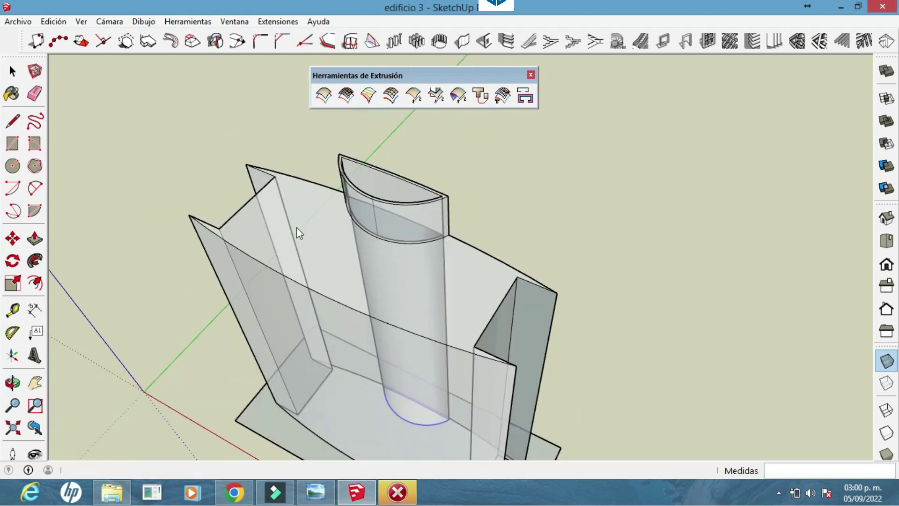
{"action": "left_click", "coordinate": [886, 380]}
{"action": "scroll", "scroll_direction": "up", "scroll_amount": 3}
{"action": "left_click", "coordinate": [421, 206]}
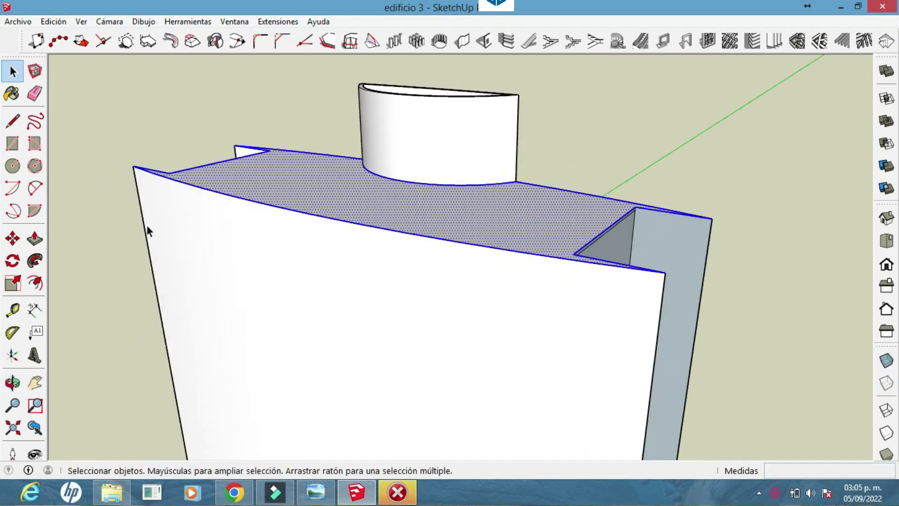
{"action": "left_click", "coordinate": [13, 239]}
Step: Place a copy of the top face at the tower's base
{"action": "left_click", "coordinate": [665, 273]}
{"action": "left_click_drag", "start_coordinate": [665, 272], "coordinate": [628, 221]}
{"action": "scroll", "scroll_direction": "down", "scroll_amount": 3}
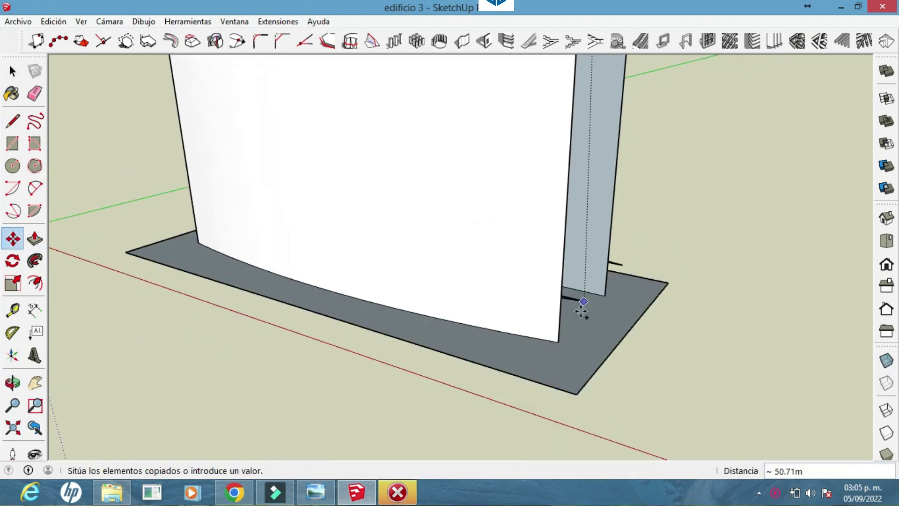
{"action": "left_click", "coordinate": [555, 342]}
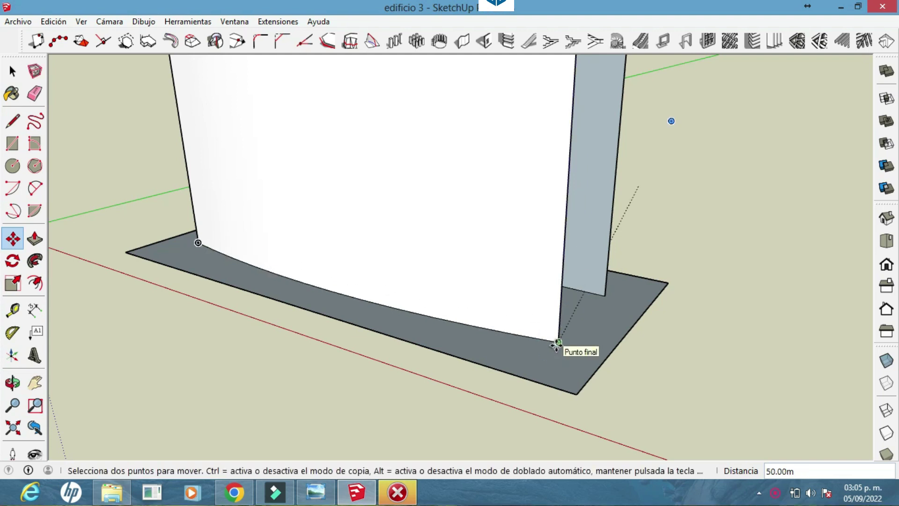
{"action": "left_click_drag", "start_coordinate": [541, 265], "coordinate": [556, 453]}
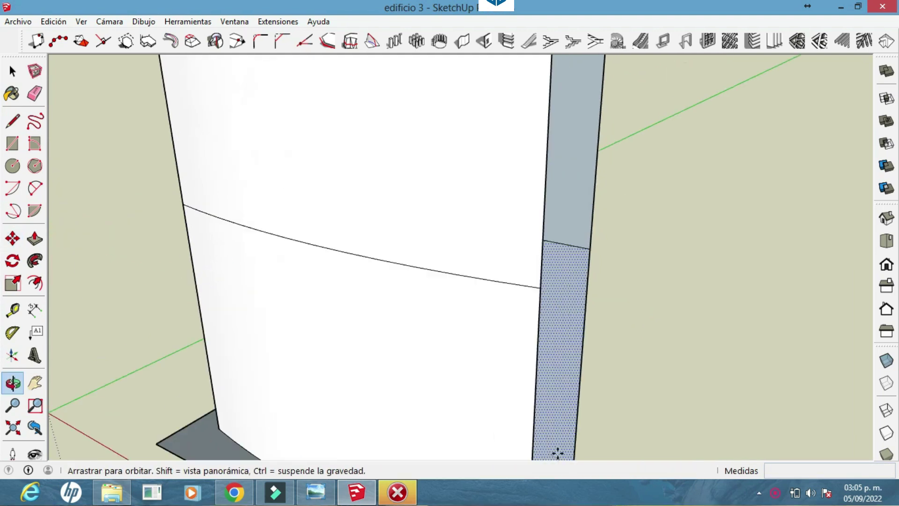
{"action": "scroll", "scroll_direction": "down", "scroll_amount": 3}
{"action": "left_click", "coordinate": [11, 94]}
Step: Copy the top face into nineteen evenly spaced floor lines down the tower
{"action": "double_click", "coordinate": [504, 255]}
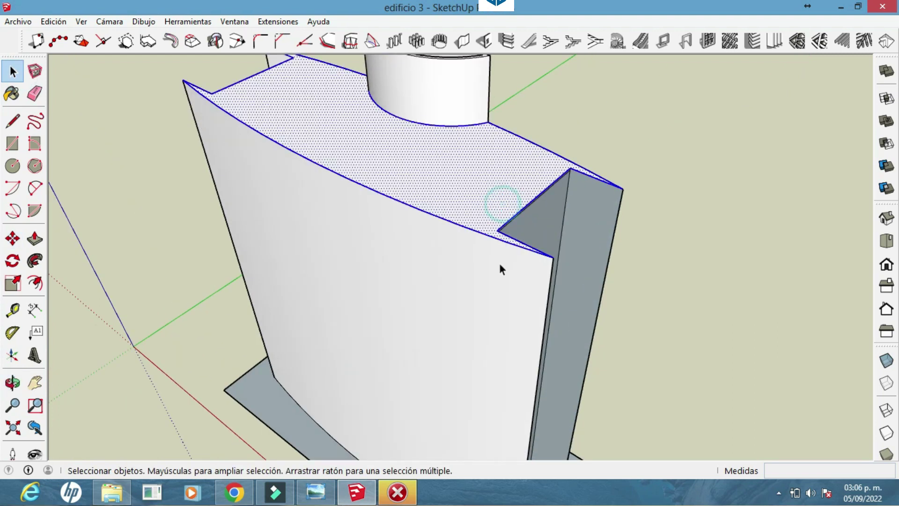
{"action": "scroll", "scroll_direction": "up", "scroll_amount": 3}
{"action": "key", "text": "m"}
{"action": "key", "text": "ctrl"}
{"action": "left_click", "coordinate": [590, 204]}
{"action": "scroll", "scroll_direction": "down", "scroll_amount": 3}
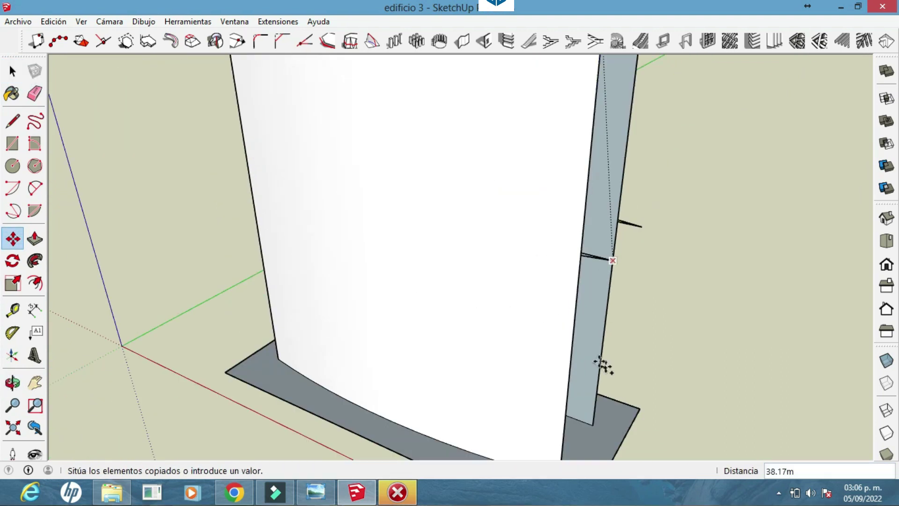
{"action": "scroll", "scroll_direction": "up", "scroll_amount": 3}
{"action": "type", "text": "/19"}
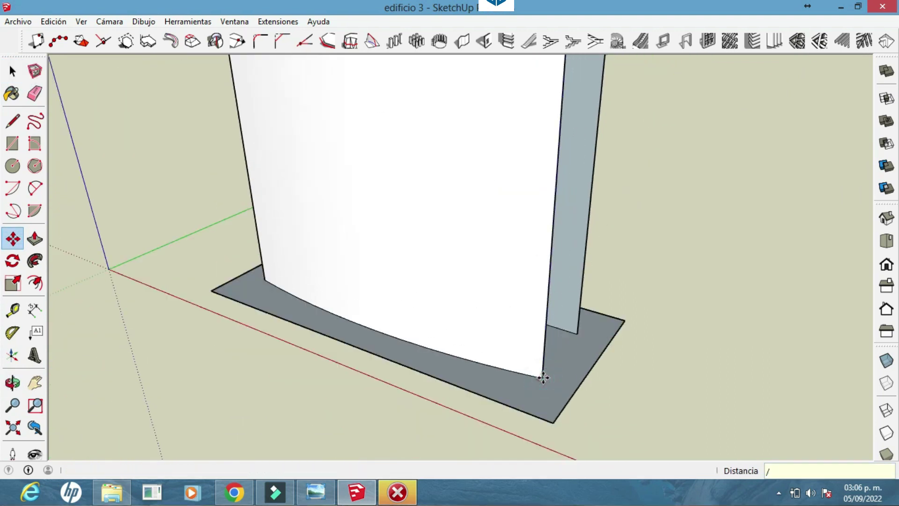
{"action": "key", "text": "Return"}
{"action": "scroll", "scroll_direction": "down", "scroll_amount": 3}
{"action": "scroll", "scroll_direction": "down", "scroll_amount": 3}
{"action": "left_click_drag", "start_coordinate": [479, 302], "coordinate": [411, 255]}
Step: Draw a vertical division line on the front facade from the top edge to the base
{"action": "key", "text": "l"}
{"action": "scroll", "scroll_direction": "up", "scroll_amount": 3}
{"action": "left_click", "coordinate": [475, 144]}
{"action": "left_click_drag", "start_coordinate": [475, 145], "coordinate": [472, 167]}
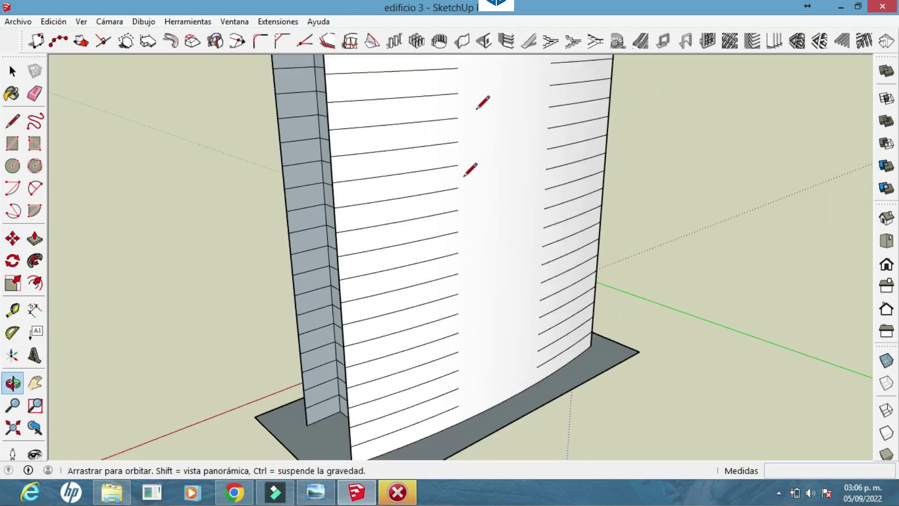
{"action": "left_click_drag", "start_coordinate": [465, 397], "coordinate": [463, 450]}
{"action": "key", "text": "Escape"}
{"action": "left_click", "coordinate": [505, 144]}
{"action": "left_click_drag", "start_coordinate": [506, 144], "coordinate": [877, 315]}
{"action": "left_click", "coordinate": [505, 430]}
{"action": "left_click_drag", "start_coordinate": [535, 286], "coordinate": [369, 264]}
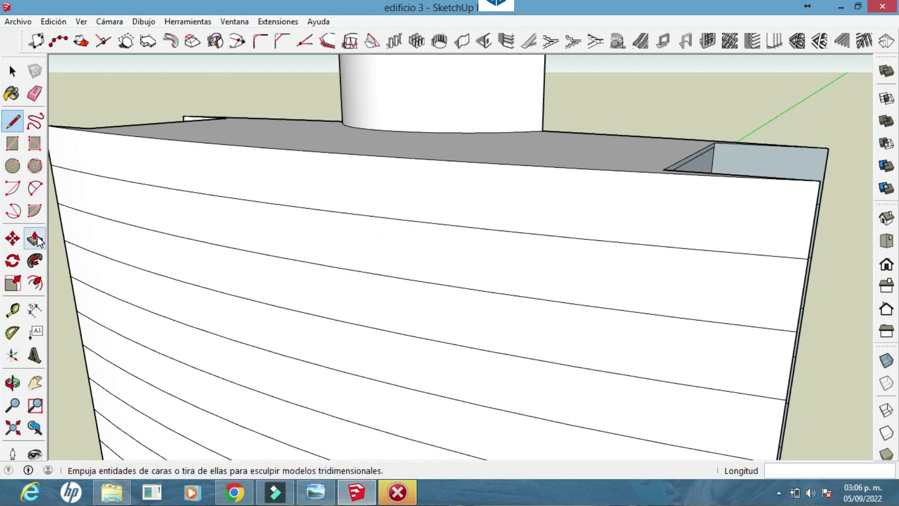
Step: Dismiss the system tray and offset the roof face inward
{"action": "left_click", "coordinate": [778, 493]}
{"action": "left_click", "coordinate": [100, 76]}
{"action": "key", "text": "space"}
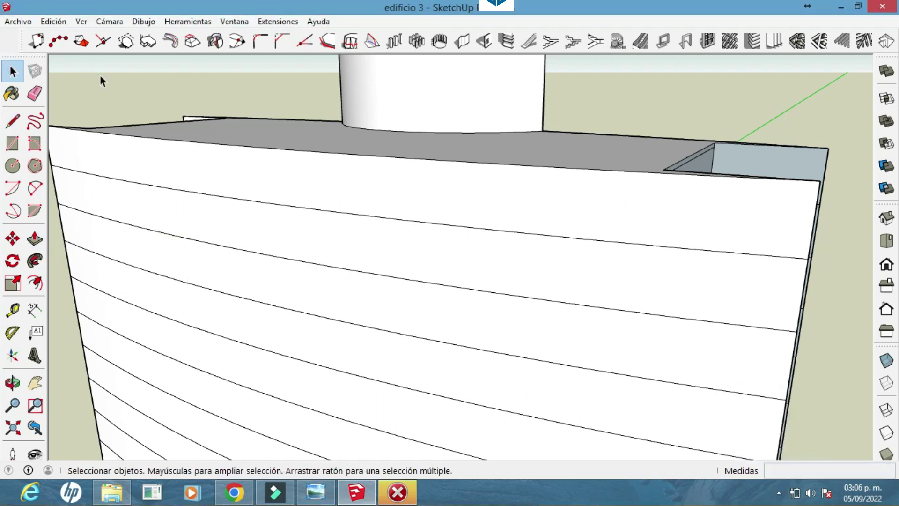
{"action": "scroll", "scroll_direction": "down", "scroll_amount": 3}
{"action": "left_click_drag", "start_coordinate": [271, 341], "coordinate": [2, 248]}
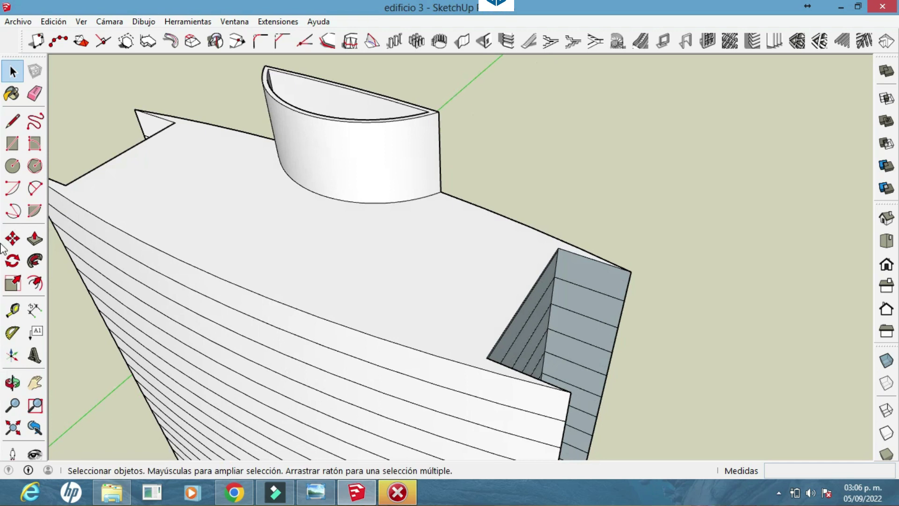
{"action": "left_click", "coordinate": [335, 249]}
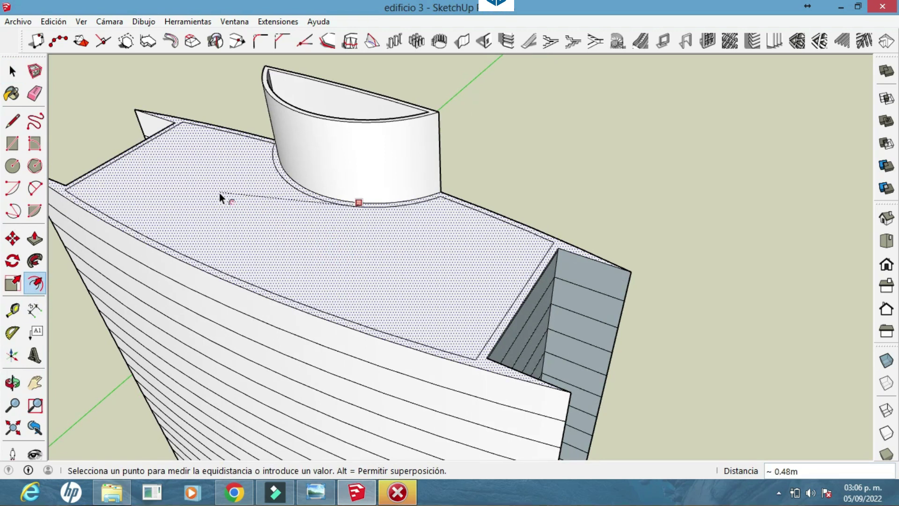
{"action": "left_click", "coordinate": [220, 192]}
Step: Raise the roof's outer ring 2.41 m into a parapet
{"action": "left_click", "coordinate": [490, 372]}
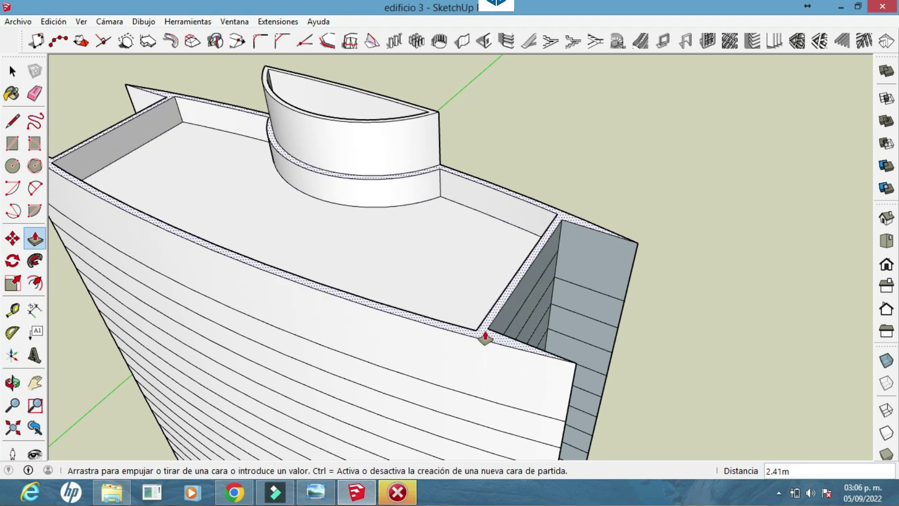
{"action": "left_click", "coordinate": [483, 335]}
{"action": "scroll", "scroll_direction": "up", "scroll_amount": 3}
{"action": "scroll", "scroll_direction": "up", "scroll_amount": 3}
Step: Raise the curved rooftop wall higher and orbit around the whole building
{"action": "left_click_drag", "start_coordinate": [379, 163], "coordinate": [449, 236]}
{"action": "left_click", "coordinate": [449, 236]}
{"action": "left_click", "coordinate": [401, 94]}
{"action": "left_click_drag", "start_coordinate": [401, 94], "coordinate": [420, 160]}
{"action": "scroll", "scroll_direction": "up", "scroll_amount": 3}
{"action": "left_click_drag", "start_coordinate": [552, 317], "coordinate": [461, 145]}
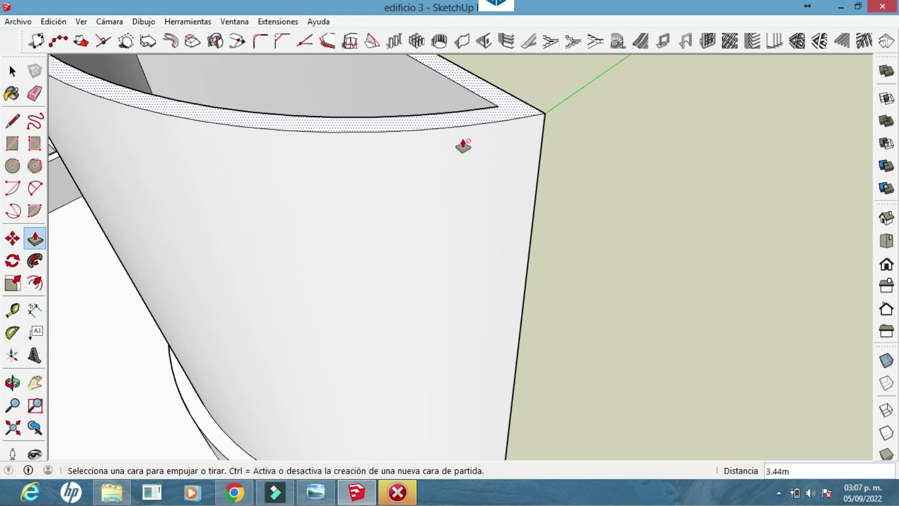
{"action": "scroll", "scroll_direction": "down", "scroll_amount": 3}
{"action": "left_click_drag", "start_coordinate": [407, 321], "coordinate": [515, 400]}
{"action": "scroll", "scroll_direction": "down", "scroll_amount": 3}
{"action": "scroll", "scroll_direction": "up", "scroll_amount": 3}
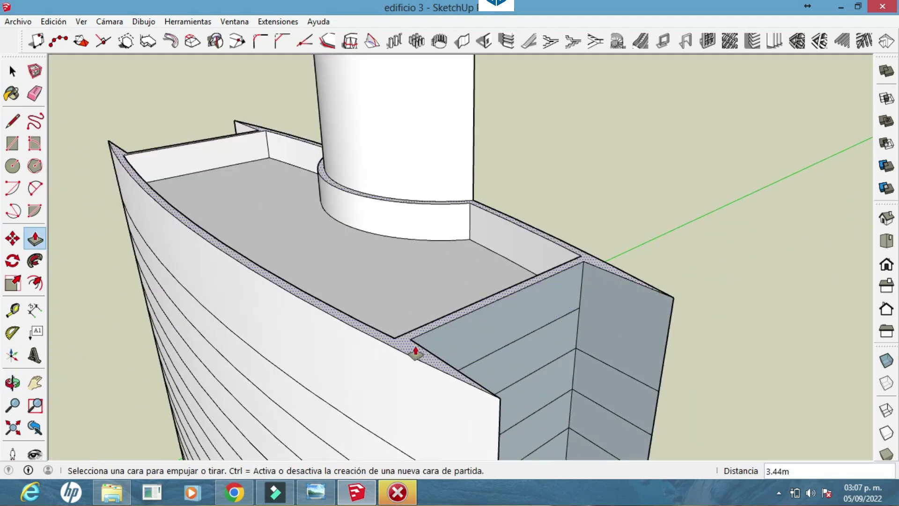
{"action": "left_click_drag", "start_coordinate": [427, 215], "coordinate": [290, 164]}
Step: Pull the curved wall taller again and view the whole tower
{"action": "left_click", "coordinate": [290, 164]}
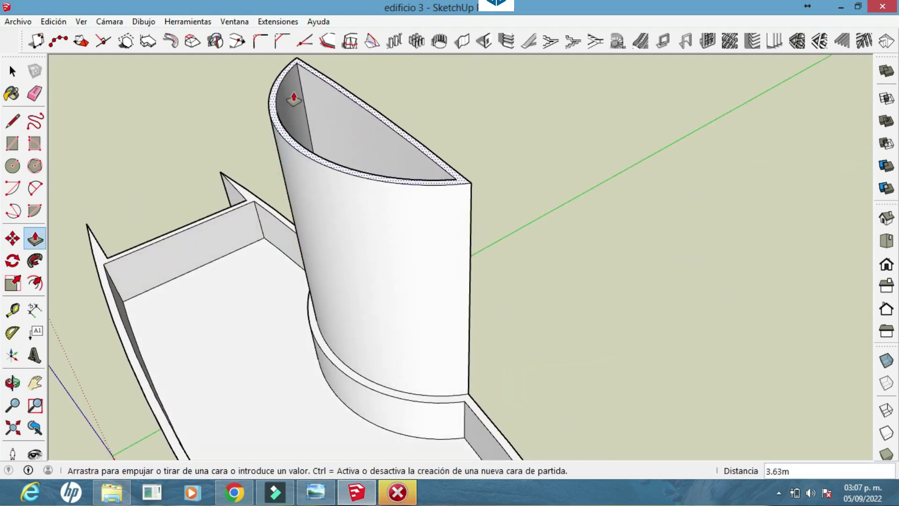
{"action": "left_click", "coordinate": [295, 91]}
{"action": "scroll", "scroll_direction": "down", "scroll_amount": 3}
{"action": "left_click_drag", "start_coordinate": [411, 200], "coordinate": [467, 253]}
{"action": "scroll", "scroll_direction": "down", "scroll_amount": 3}
{"action": "scroll", "scroll_direction": "up", "scroll_amount": 3}
{"action": "scroll", "scroll_direction": "down", "scroll_amount": 3}
Step: Inspect the tower's base, curved front and shaded side, then bring up the toolbar list
{"action": "left_click_drag", "start_coordinate": [430, 327], "coordinate": [409, 363]}
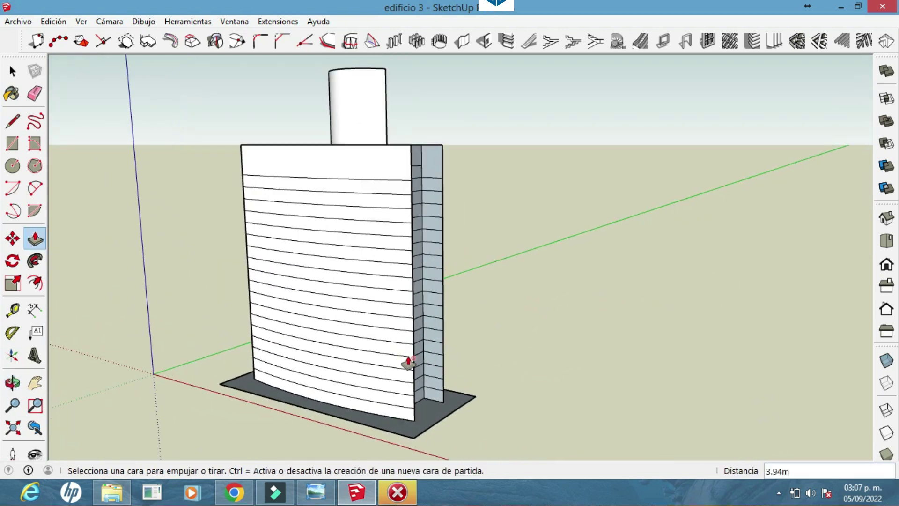
{"action": "scroll", "scroll_direction": "up", "scroll_amount": 3}
{"action": "left_click_drag", "start_coordinate": [293, 389], "coordinate": [283, 333]}
{"action": "scroll", "scroll_direction": "down", "scroll_amount": 3}
{"action": "left_click_drag", "start_coordinate": [297, 247], "coordinate": [367, 279]}
{"action": "scroll", "scroll_direction": "up", "scroll_amount": 3}
{"action": "scroll", "scroll_direction": "down", "scroll_amount": 3}
{"action": "left_click_drag", "start_coordinate": [222, 275], "coordinate": [64, 204]}
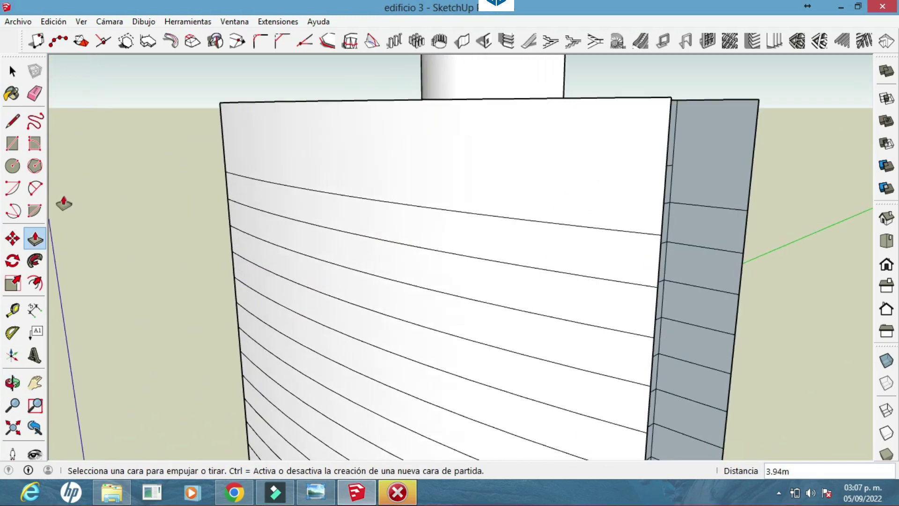
{"action": "right_click", "coordinate": [28, 174]}
{"action": "scroll", "scroll_direction": "down", "scroll_amount": 3}
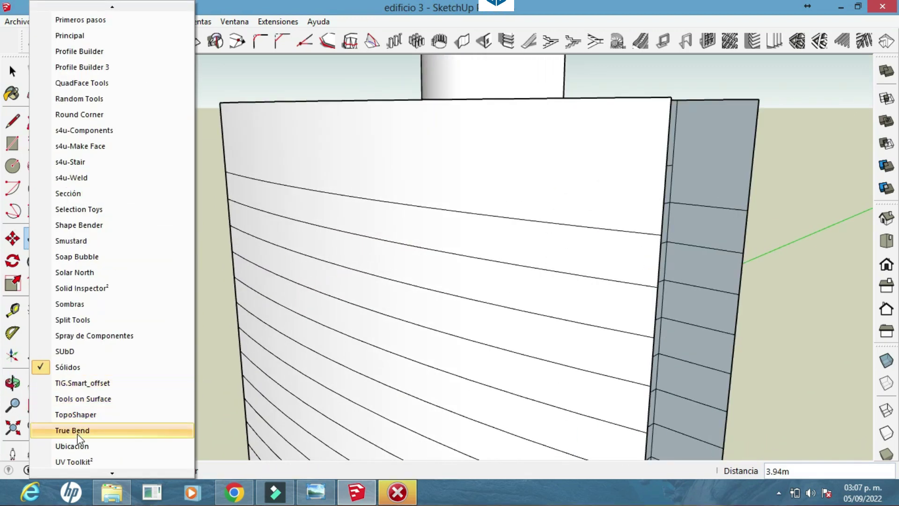
Step: Enable the Tools on Surface toolbar and inset the top front facade bands by 0.31 m
{"action": "left_click", "coordinate": [78, 399]}
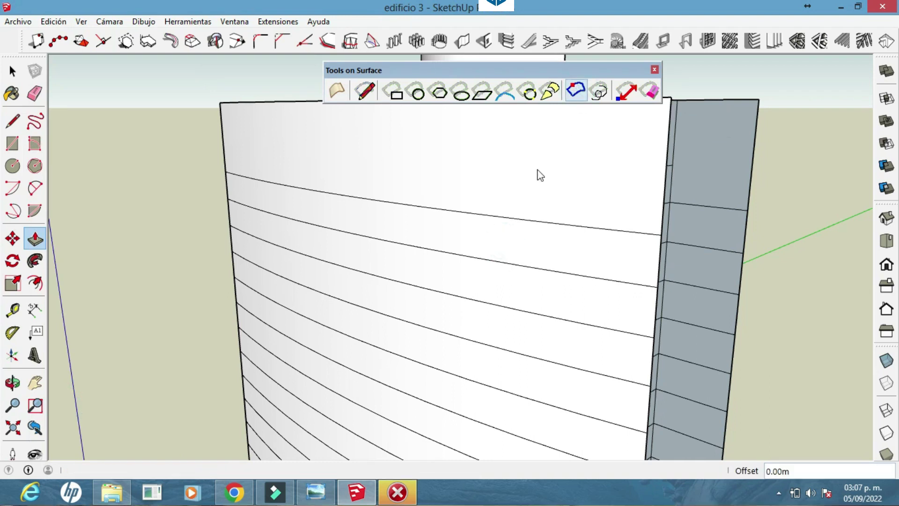
{"action": "left_click", "coordinate": [517, 248]}
{"action": "left_click", "coordinate": [545, 267]}
{"action": "left_click", "coordinate": [470, 237]}
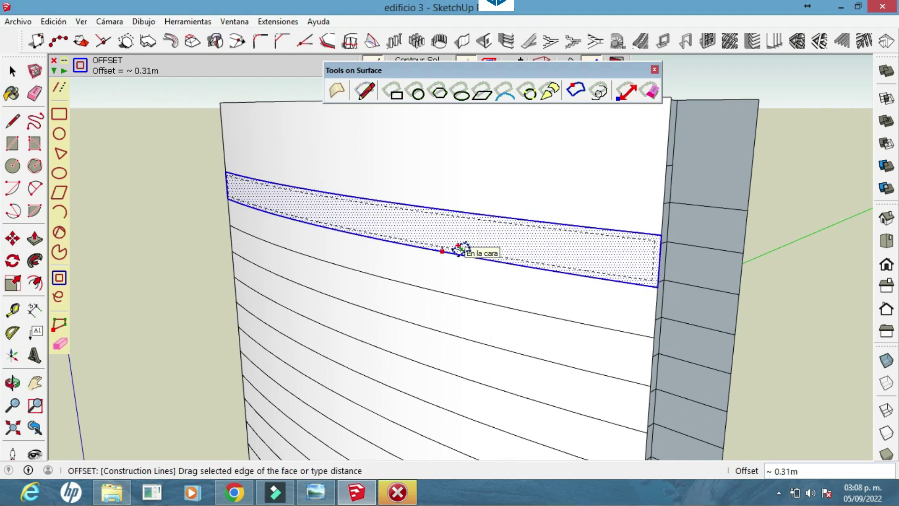
{"action": "left_click", "coordinate": [458, 248]}
{"action": "double_click", "coordinate": [457, 274]}
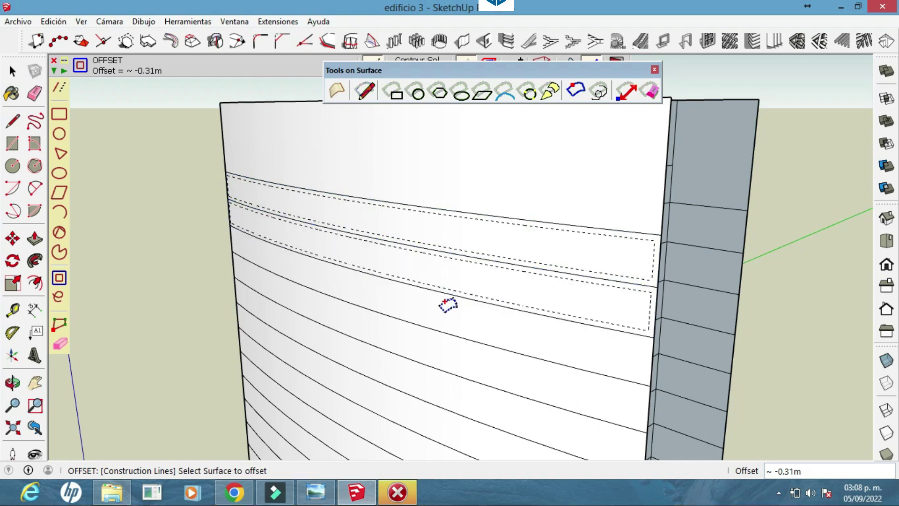
{"action": "left_click", "coordinate": [448, 304]}
{"action": "double_click", "coordinate": [445, 335]}
Step: Apply the same 0.31 m inset to the next bands down the front wing
{"action": "middle_click", "coordinate": [462, 294]}
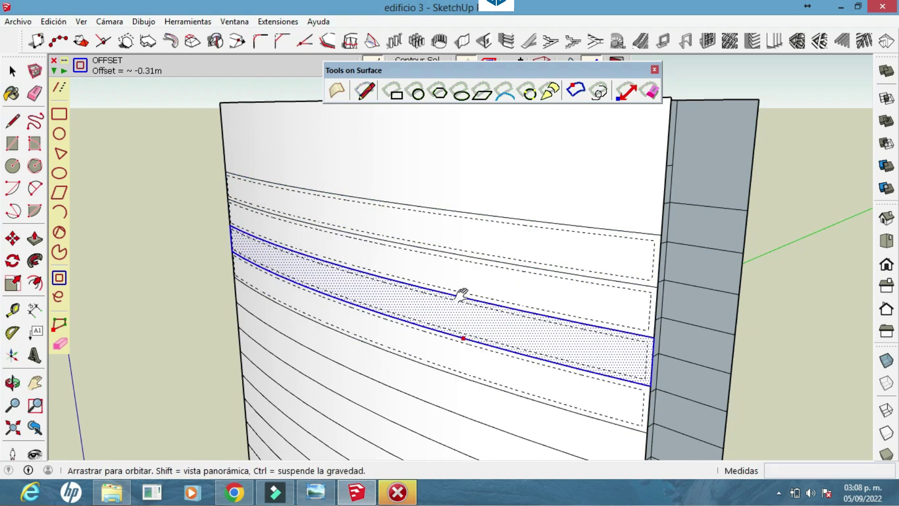
{"action": "left_click_drag", "start_coordinate": [461, 294], "coordinate": [490, 309]}
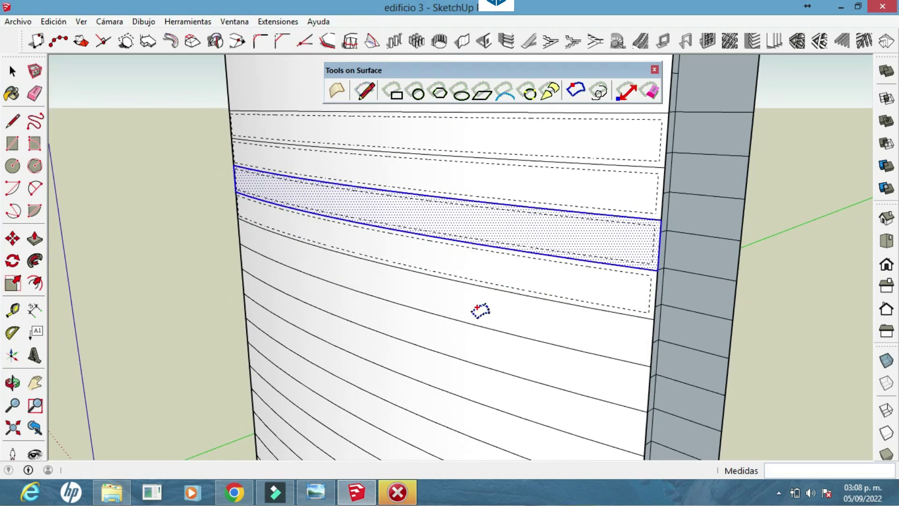
{"action": "left_click", "coordinate": [467, 304]}
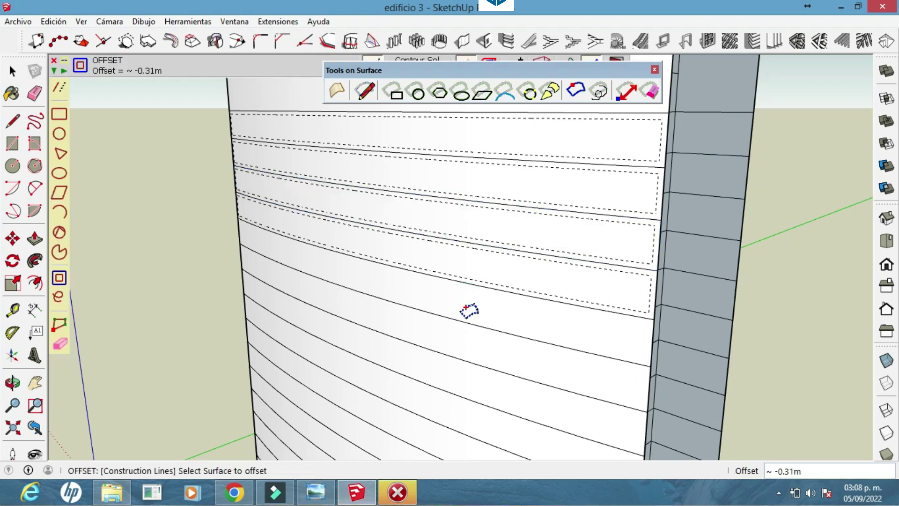
{"action": "double_click", "coordinate": [476, 349]}
{"action": "left_click", "coordinate": [477, 348]}
{"action": "left_click_drag", "start_coordinate": [477, 380], "coordinate": [472, 303]}
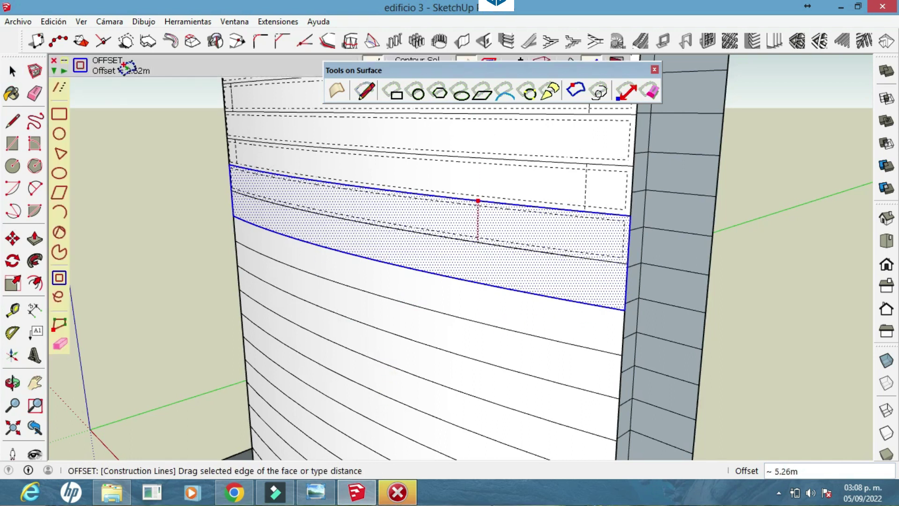
{"action": "left_click_drag", "start_coordinate": [407, 233], "coordinate": [415, 262]}
{"action": "left_click_drag", "start_coordinate": [452, 181], "coordinate": [590, 309]}
{"action": "left_click", "coordinate": [590, 309]}
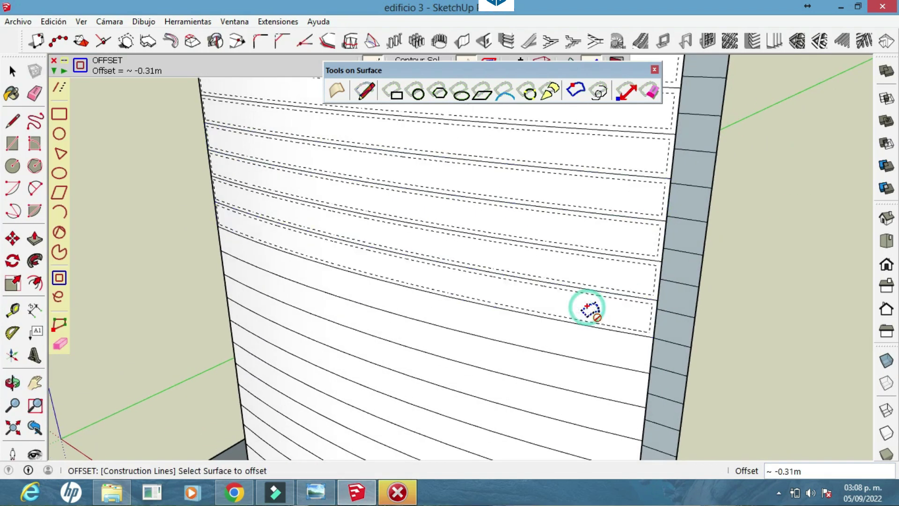
Step: Continue the 0.31 m insets on the lower bands down to the bottom band
{"action": "left_click", "coordinate": [585, 375]}
{"action": "left_click_drag", "start_coordinate": [585, 374], "coordinate": [571, 317]}
{"action": "left_click", "coordinate": [556, 397]}
{"action": "left_click_drag", "start_coordinate": [501, 429], "coordinate": [513, 347]}
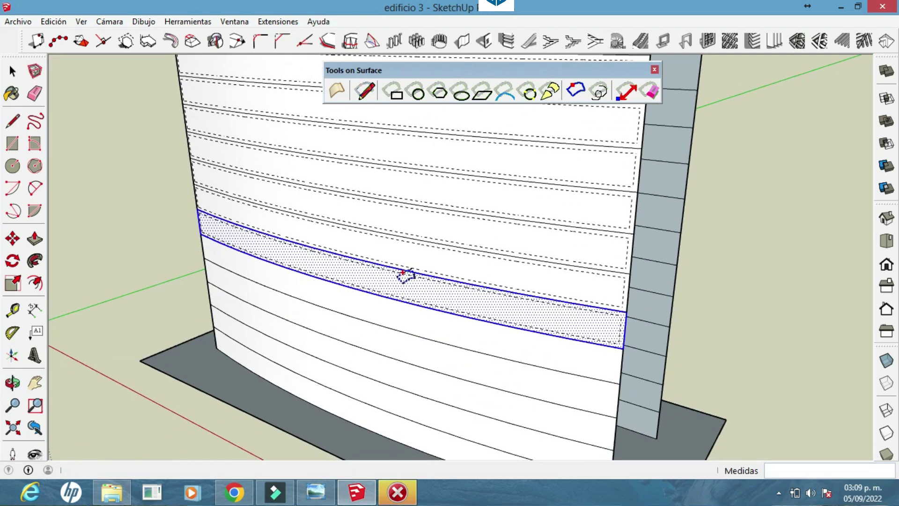
{"action": "left_click", "coordinate": [424, 315]}
{"action": "left_click", "coordinate": [333, 309]}
{"action": "left_click", "coordinate": [333, 351]}
{"action": "left_click", "coordinate": [325, 381]}
{"action": "left_click_drag", "start_coordinate": [401, 342], "coordinate": [763, 195]}
Step: Inset bands on both the left and right wings by 0.31 m
{"action": "left_click", "coordinate": [415, 205]}
{"action": "left_click", "coordinate": [772, 230]}
{"action": "left_click_drag", "start_coordinate": [688, 297], "coordinate": [429, 236]}
{"action": "double_click", "coordinate": [372, 263]}
{"action": "double_click", "coordinate": [456, 281]}
{"action": "left_click", "coordinate": [466, 317]}
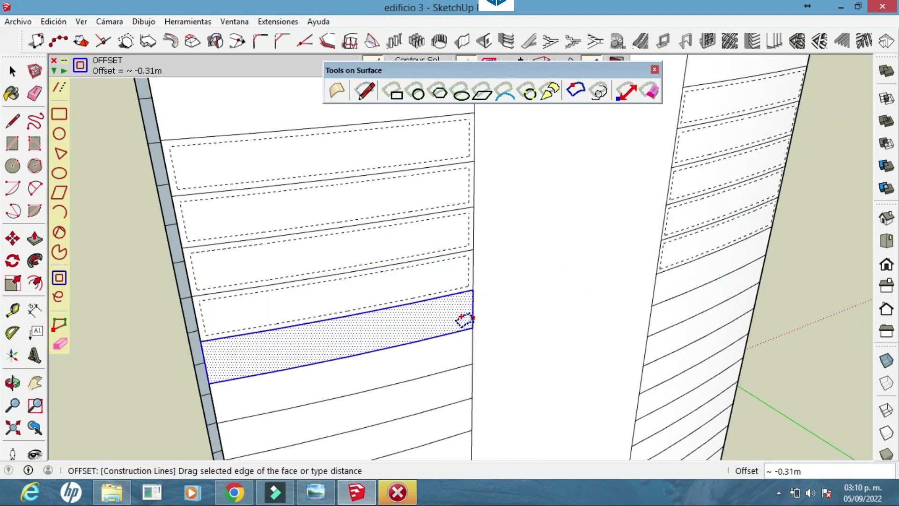
{"action": "left_click", "coordinate": [686, 337]}
Step: Inset the remaining wing bands and view the tower from above
{"action": "left_click_drag", "start_coordinate": [419, 357], "coordinate": [377, 236]}
{"action": "double_click", "coordinate": [605, 385]}
{"action": "left_click", "coordinate": [351, 275]}
{"action": "scroll", "scroll_direction": "down", "scroll_amount": 3}
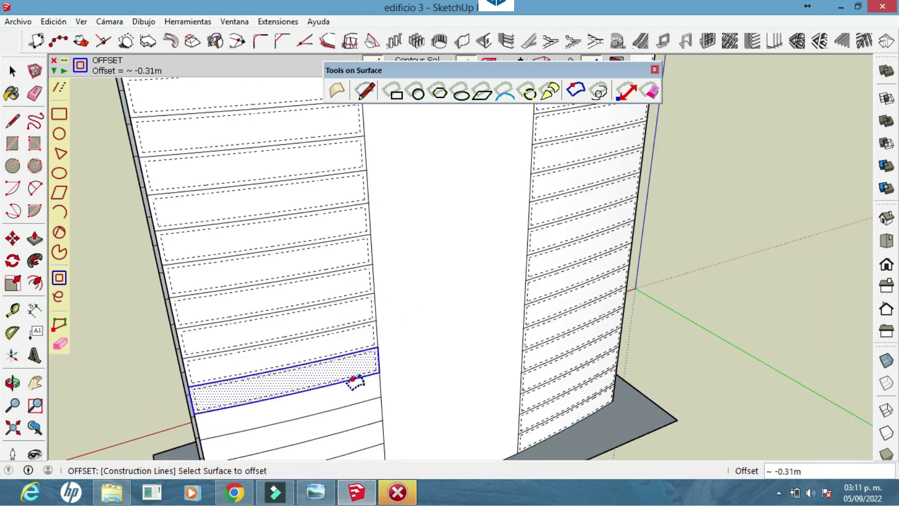
{"action": "left_click_drag", "start_coordinate": [352, 381], "coordinate": [363, 415]}
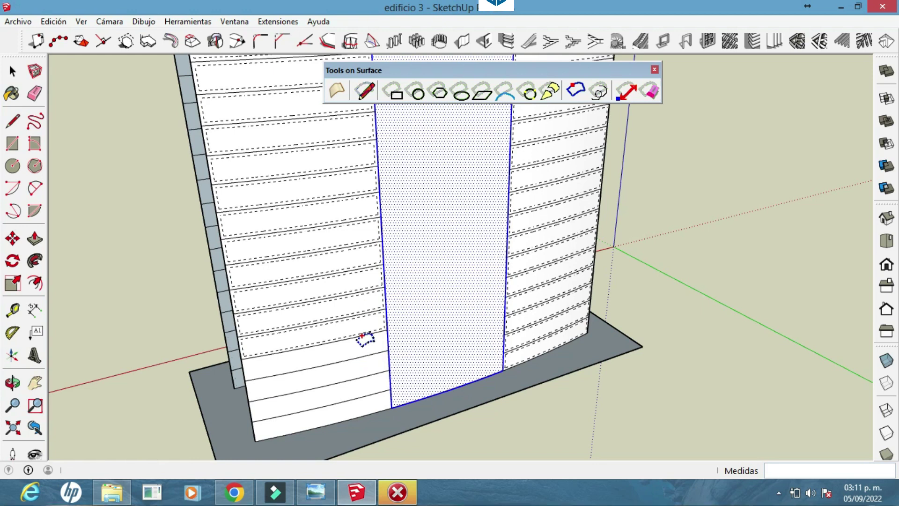
{"action": "left_click_drag", "start_coordinate": [371, 391], "coordinate": [426, 220]}
Step: Offset a front facade band to give it an inset outline
{"action": "key", "text": "space"}
{"action": "left_click_drag", "start_coordinate": [436, 382], "coordinate": [429, 342]}
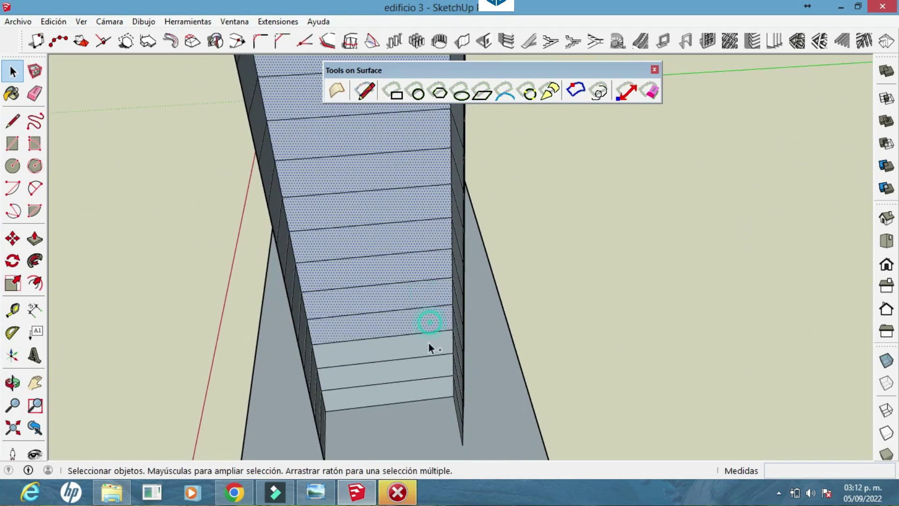
{"action": "right_click", "coordinate": [423, 235]}
{"action": "left_click_drag", "start_coordinate": [484, 146], "coordinate": [170, 230]}
{"action": "left_click", "coordinate": [35, 283]}
{"action": "left_click", "coordinate": [468, 227]}
{"action": "left_click", "coordinate": [496, 241]}
Step: Inset a band on the tower's narrow side face by 0.40 m
{"action": "left_click_drag", "start_coordinate": [494, 274], "coordinate": [547, 259]}
{"action": "left_click_drag", "start_coordinate": [563, 341], "coordinate": [553, 325]}
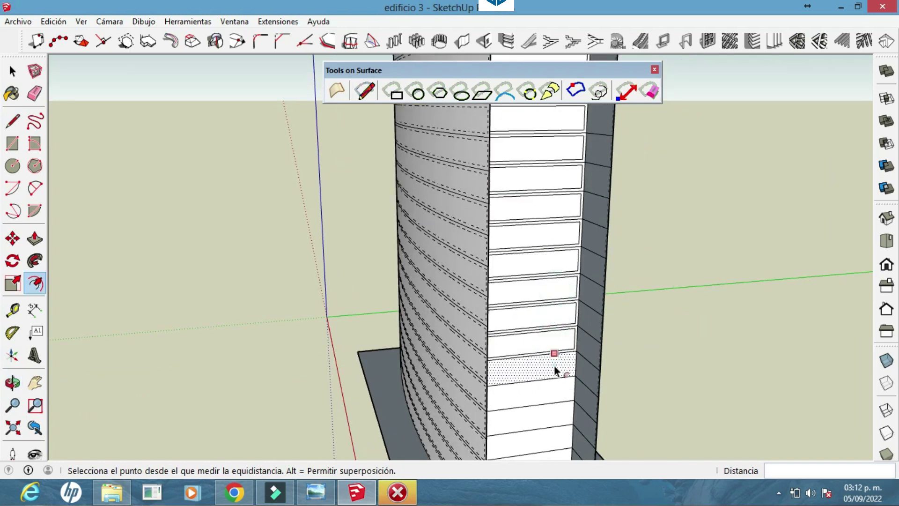
{"action": "left_click_drag", "start_coordinate": [554, 357], "coordinate": [547, 336]}
{"action": "left_click_drag", "start_coordinate": [545, 389], "coordinate": [460, 213]}
{"action": "left_click", "coordinate": [497, 220]}
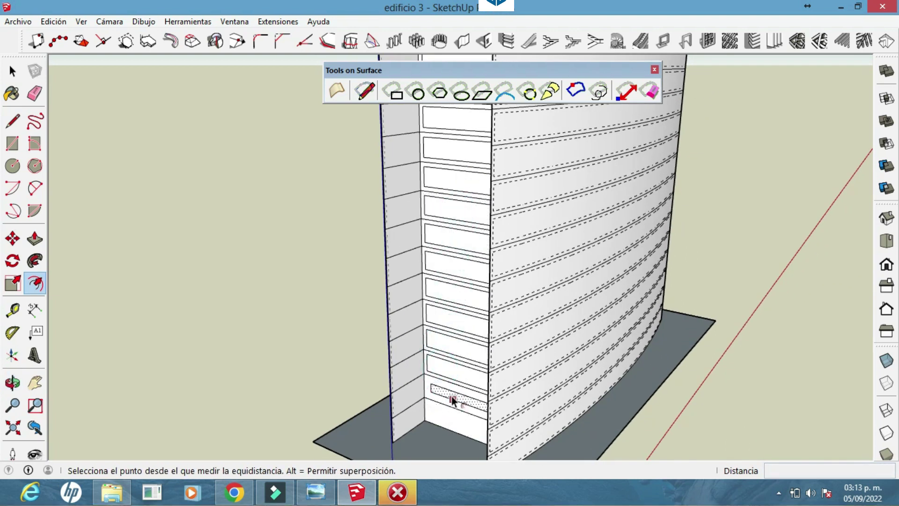
{"action": "left_click", "coordinate": [444, 410]}
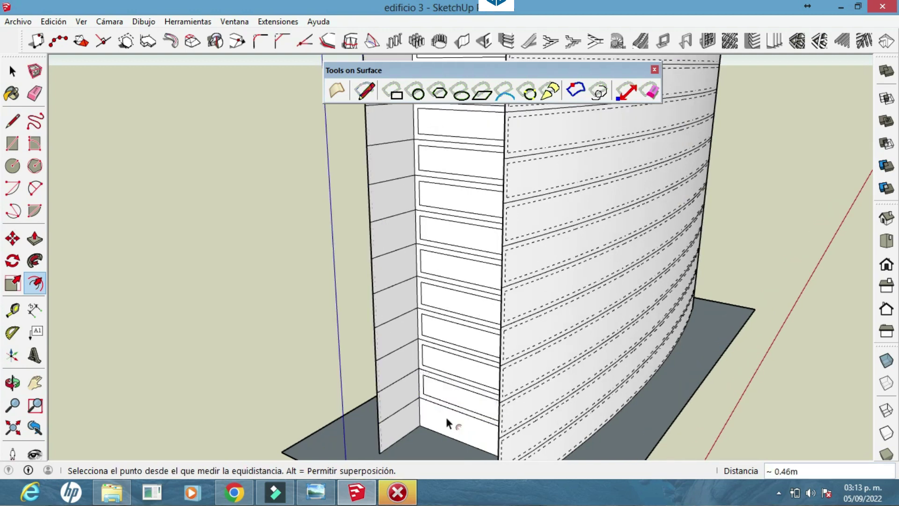
Step: Erase the stray edges on the side corner strip
{"action": "key", "text": "e"}
{"action": "scroll", "scroll_direction": "up", "scroll_amount": 3}
{"action": "scroll", "scroll_direction": "up", "scroll_amount": 3}
{"action": "left_click_drag", "start_coordinate": [251, 140], "coordinate": [304, 220]}
{"action": "left_click_drag", "start_coordinate": [304, 220], "coordinate": [326, 370]}
{"action": "left_click_drag", "start_coordinate": [395, 269], "coordinate": [651, 120]}
{"action": "left_click_drag", "start_coordinate": [640, 140], "coordinate": [640, 138]}
Step: Erase leftover edges on the tower's curved side
{"action": "left_click_drag", "start_coordinate": [317, 176], "coordinate": [627, 234]}
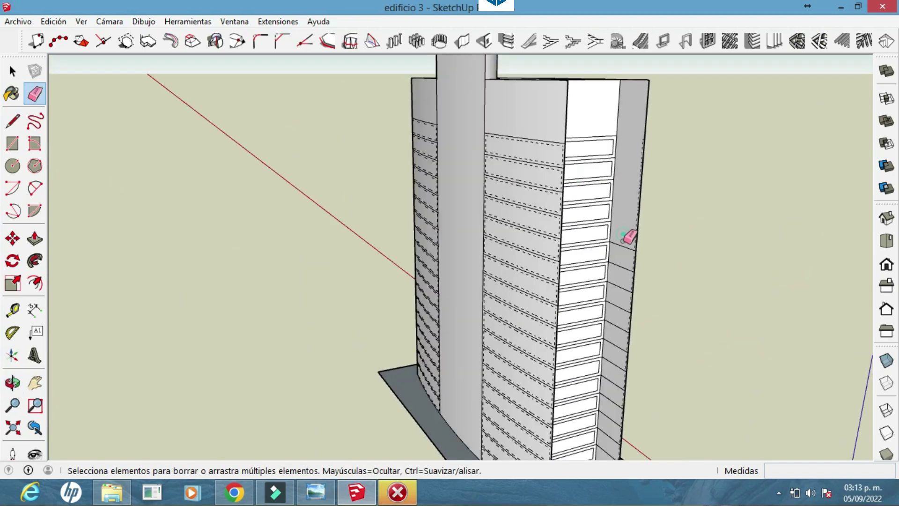
{"action": "scroll", "scroll_direction": "up", "scroll_amount": 3}
{"action": "left_click_drag", "start_coordinate": [865, 185], "coordinate": [676, 159]}
{"action": "left_click_drag", "start_coordinate": [677, 159], "coordinate": [672, 229]}
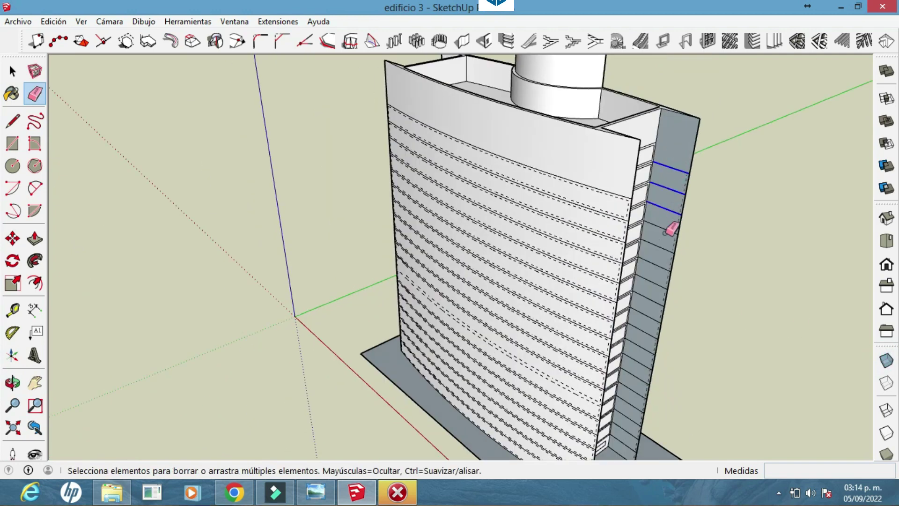
{"action": "left_click_drag", "start_coordinate": [627, 424], "coordinate": [191, 90]}
Step: Hide the Tools on Surface toolbar
{"action": "key", "text": "space"}
{"action": "scroll", "scroll_direction": "up", "scroll_amount": 3}
{"action": "right_click", "coordinate": [25, 169]}
{"action": "scroll", "scroll_direction": "down", "scroll_amount": 3}
{"action": "left_click", "coordinate": [206, 236]}
Step: Push the tower's top face down about 2.97 m to recess the roof
{"action": "left_click", "coordinate": [244, 97]}
{"action": "left_click_drag", "start_coordinate": [262, 121], "coordinate": [218, 164]}
{"action": "key", "text": "p"}
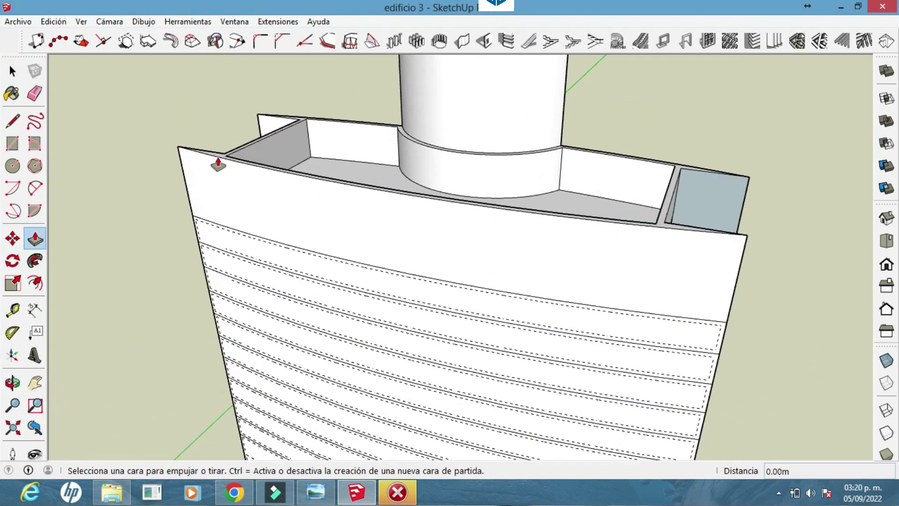
{"action": "left_click_drag", "start_coordinate": [219, 159], "coordinate": [226, 190]}
{"action": "left_click_drag", "start_coordinate": [226, 190], "coordinate": [235, 131]}
Step: Copy the facade's top edge one band lower with Ctrl+Move
{"action": "key", "text": "m"}
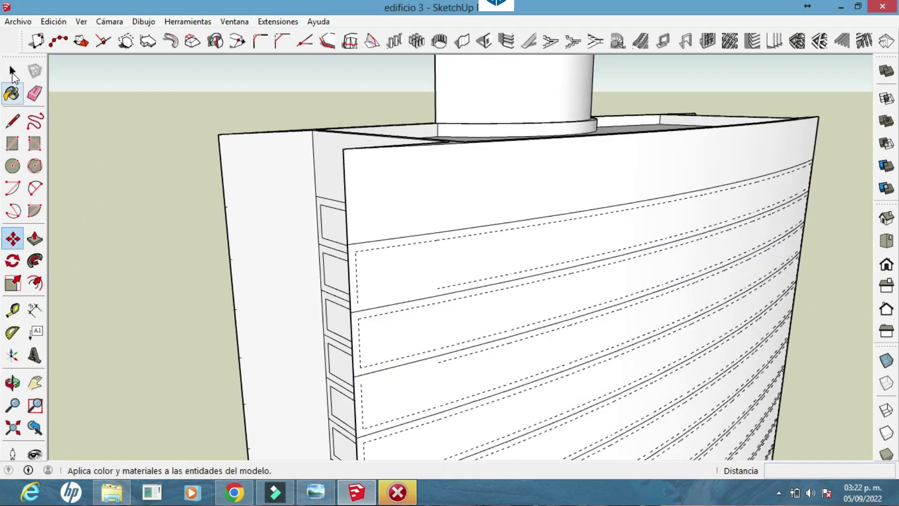
{"action": "left_click", "coordinate": [400, 237]}
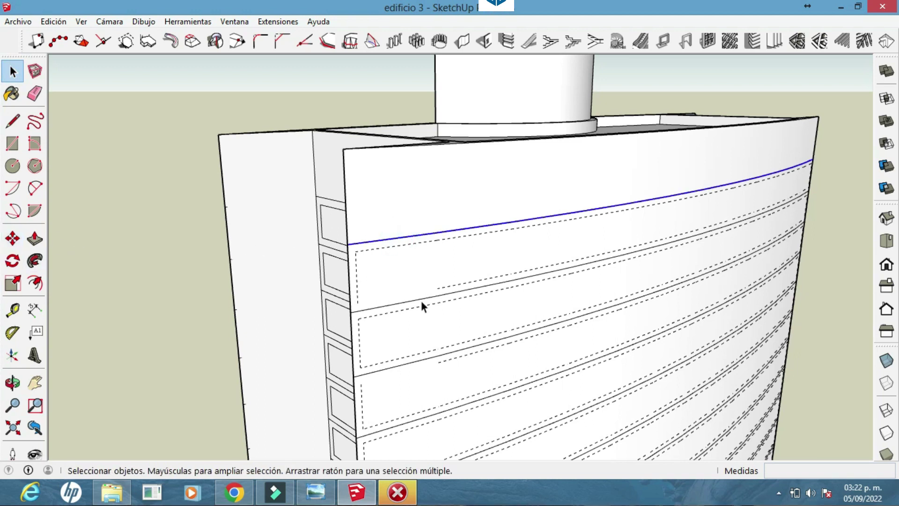
{"action": "key", "text": "ctrl"}
{"action": "left_click", "coordinate": [355, 251]}
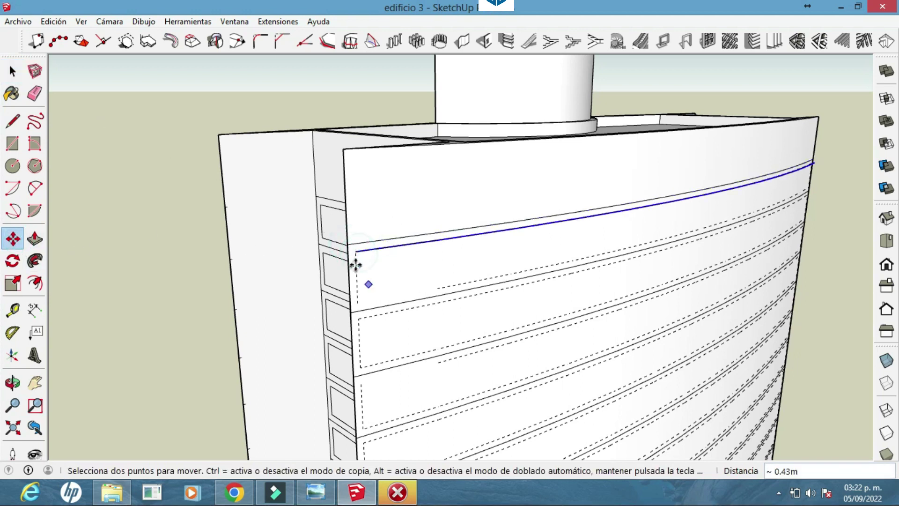
{"action": "left_click", "coordinate": [362, 303]}
{"action": "key", "text": "space"}
Step: Copy the edge one floor lower and repeat it 20 times down the facade
{"action": "scroll", "scroll_direction": "up", "scroll_amount": 3}
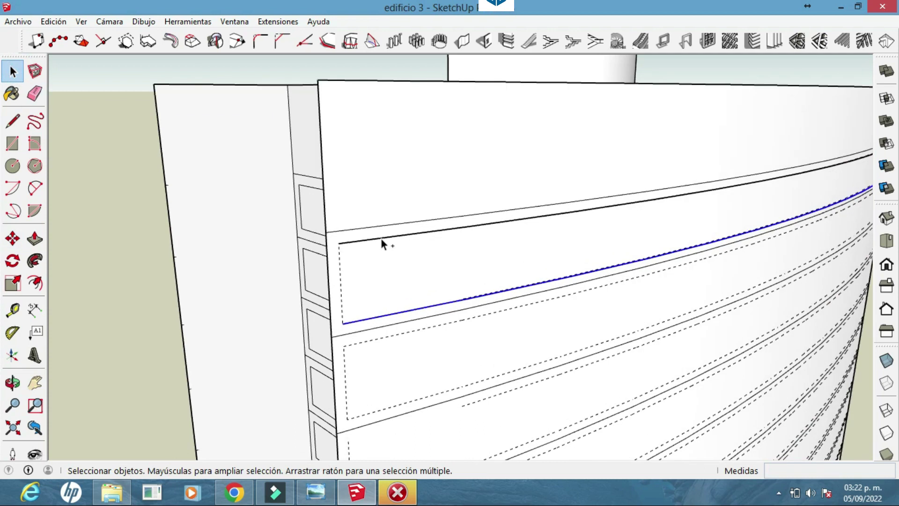
{"action": "left_click", "coordinate": [340, 243]}
{"action": "scroll", "scroll_direction": "up", "scroll_amount": 3}
{"action": "left_click", "coordinate": [385, 280]}
{"action": "key", "text": "Return"}
{"action": "scroll", "scroll_direction": "down", "scroll_amount": 3}
Step: Erase the stray curves below the site plane
{"action": "left_click_drag", "start_coordinate": [532, 317], "coordinate": [580, 224]}
{"action": "left_click", "coordinate": [35, 93]}
{"action": "left_click_drag", "start_coordinate": [582, 352], "coordinate": [599, 426]}
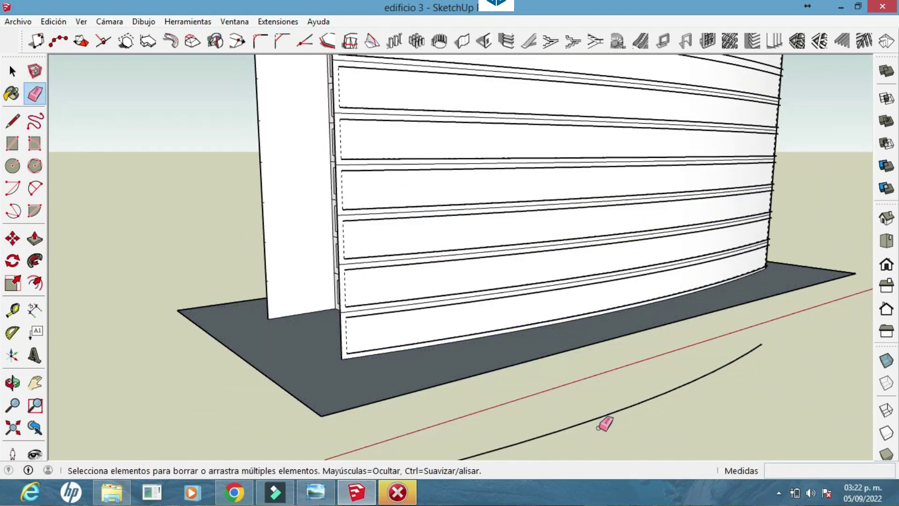
{"action": "scroll", "scroll_direction": "up", "scroll_amount": 3}
Step: Erase the unwanted edge at the facade corner and select the dotted panel face
{"action": "left_click_drag", "start_coordinate": [537, 271], "coordinate": [429, 203]}
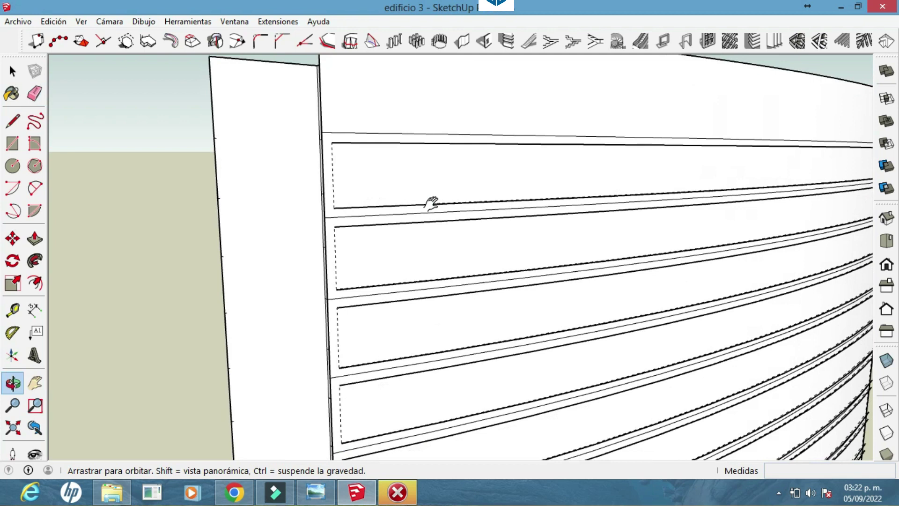
{"action": "scroll", "scroll_direction": "up", "scroll_amount": 3}
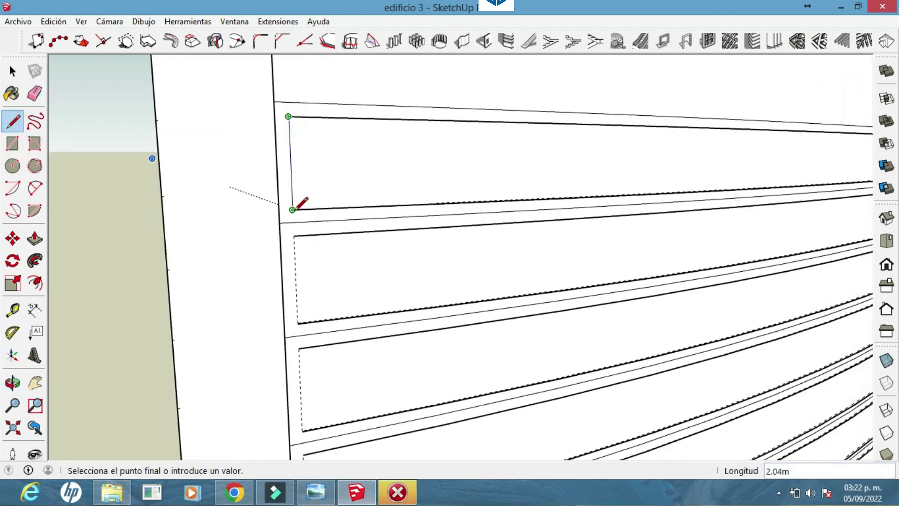
{"action": "left_click_drag", "start_coordinate": [532, 156], "coordinate": [500, 227]}
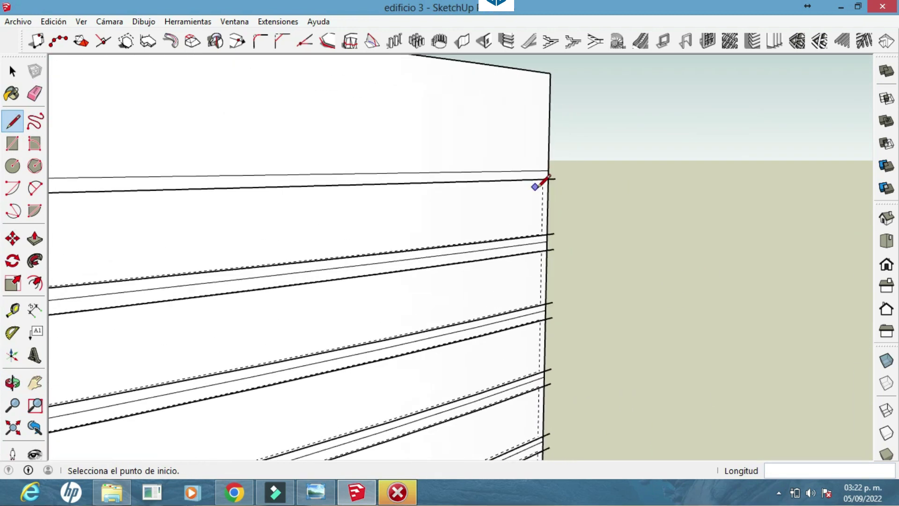
{"action": "left_click", "coordinate": [545, 178]}
{"action": "left_click", "coordinate": [35, 93]}
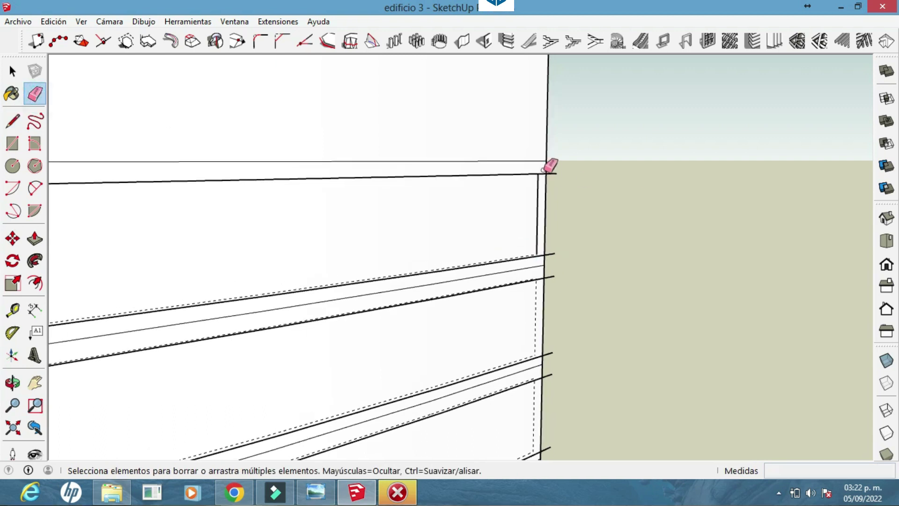
{"action": "left_click", "coordinate": [552, 175]}
{"action": "left_click_drag", "start_coordinate": [547, 174], "coordinate": [454, 170]}
{"action": "key", "text": "space"}
{"action": "left_click", "coordinate": [189, 266]}
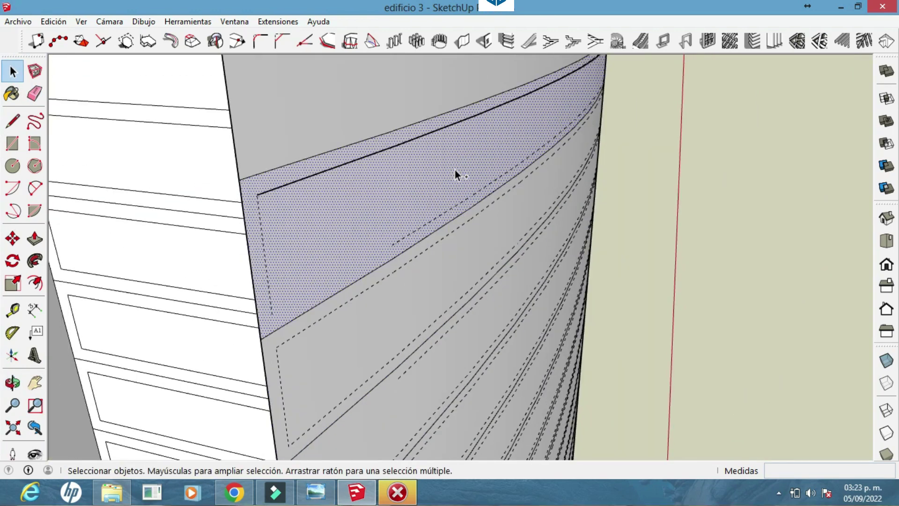
Step: Copy the curved facade's top edge downward with Ctrl+Move
{"action": "left_click", "coordinate": [347, 145]}
{"action": "key", "text": "m"}
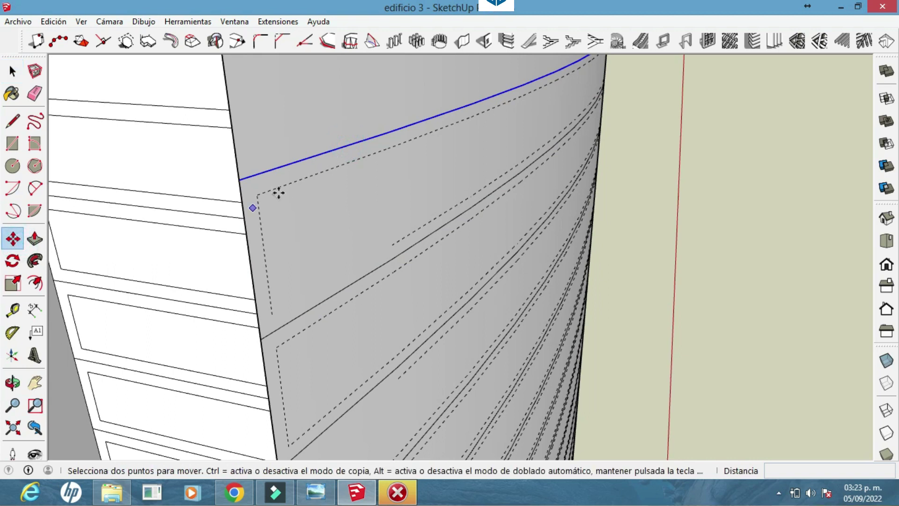
{"action": "left_click", "coordinate": [239, 179]}
{"action": "key", "text": "ctrl"}
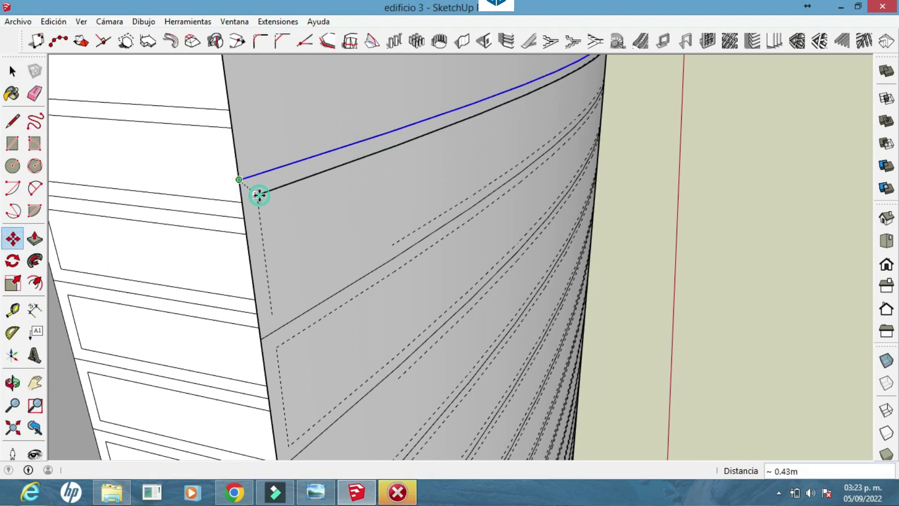
{"action": "left_click", "coordinate": [257, 195]}
{"action": "scroll", "scroll_direction": "up", "scroll_amount": 3}
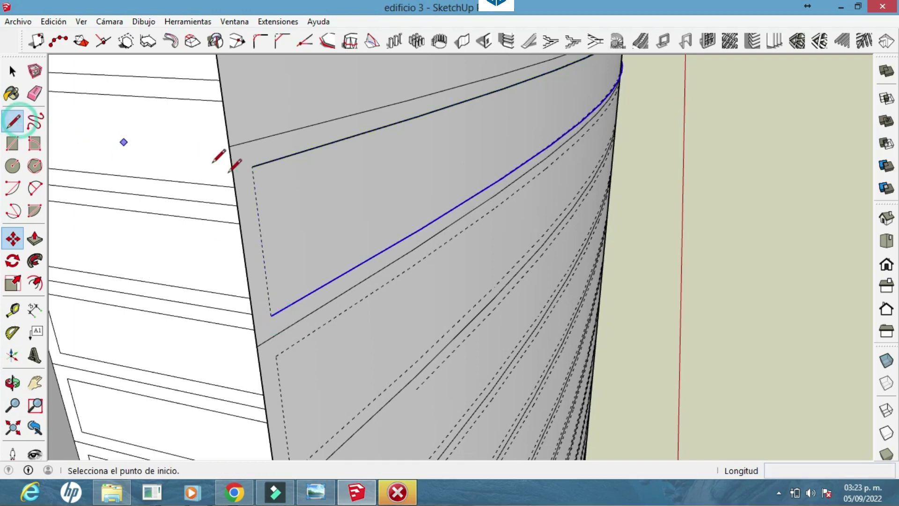
{"action": "scroll", "scroll_direction": "down", "scroll_amount": 3}
{"action": "left_click_drag", "start_coordinate": [465, 227], "coordinate": [270, 211]}
Step: Reorient the view and reselect the curved facade's top edge
{"action": "key", "text": "o"}
{"action": "left_click_drag", "start_coordinate": [352, 201], "coordinate": [574, 279]}
{"action": "key", "text": "l"}
{"action": "scroll", "scroll_direction": "down", "scroll_amount": 3}
{"action": "left_click_drag", "start_coordinate": [570, 254], "coordinate": [137, 117]}
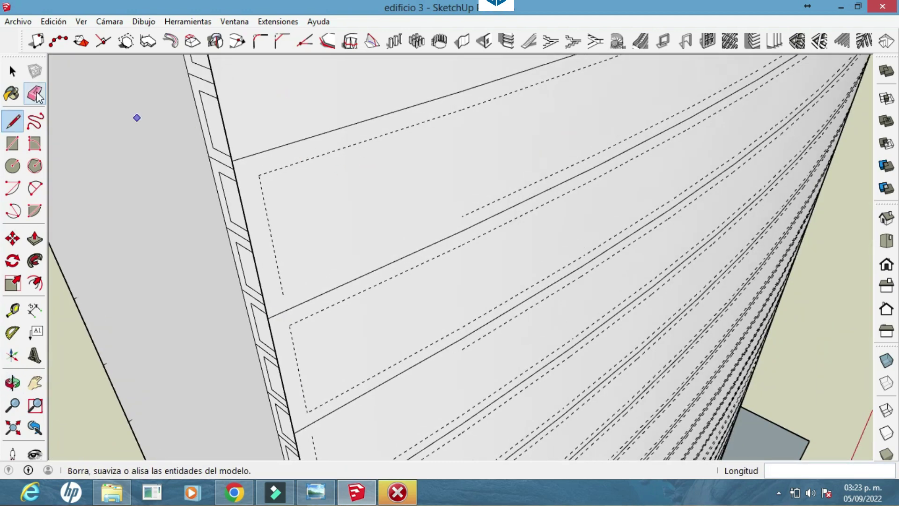
{"action": "key", "text": "space"}
{"action": "left_click", "coordinate": [263, 149]}
{"action": "left_click_drag", "start_coordinate": [94, 200], "coordinate": [327, 281]}
Step: Copy the top edge 0.30 m below the top of the facade
{"action": "left_click", "coordinate": [13, 238]}
{"action": "scroll", "scroll_direction": "up", "scroll_amount": 3}
{"action": "key", "text": "ctrl"}
{"action": "left_click", "coordinate": [336, 131]}
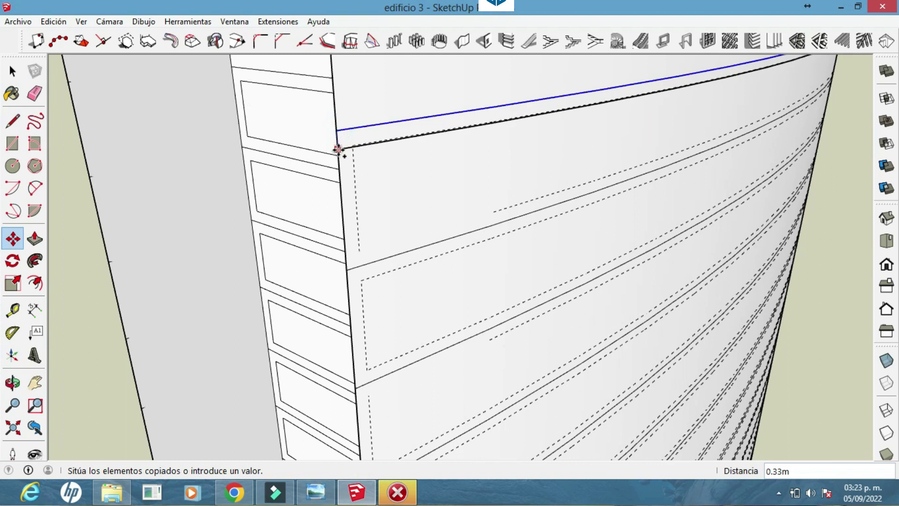
{"action": "scroll", "scroll_direction": "up", "scroll_amount": 3}
{"action": "left_click", "coordinate": [335, 146]}
Step: Select the newly closed top panel face on the facade
{"action": "left_click_drag", "start_coordinate": [357, 315], "coordinate": [336, 263]}
{"action": "left_click_drag", "start_coordinate": [370, 235], "coordinate": [6, 148]}
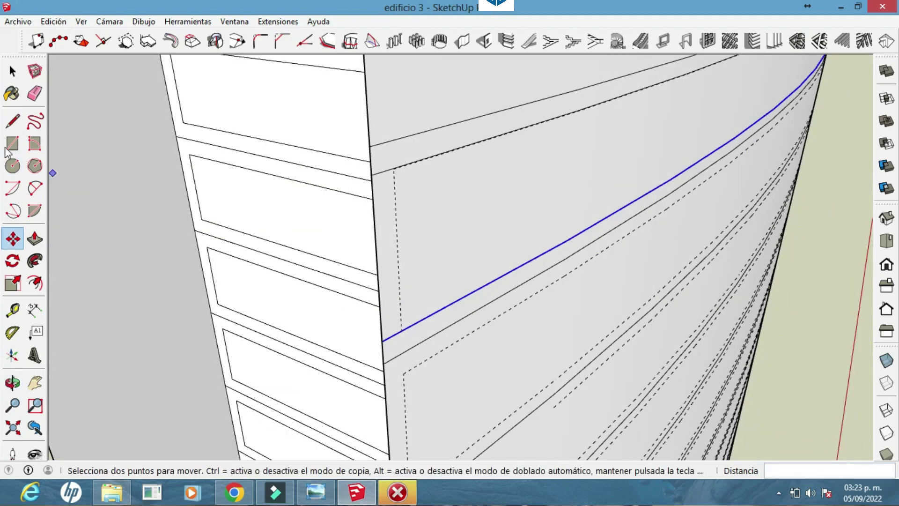
{"action": "left_click_drag", "start_coordinate": [432, 277], "coordinate": [721, 117]}
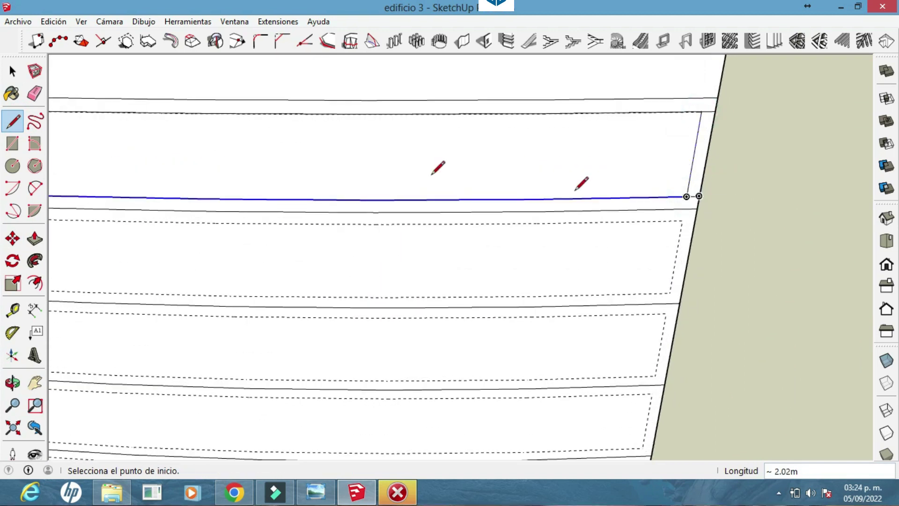
{"action": "key", "text": "space"}
{"action": "left_click", "coordinate": [307, 178]}
{"action": "left_click_drag", "start_coordinate": [698, 194], "coordinate": [601, 200]}
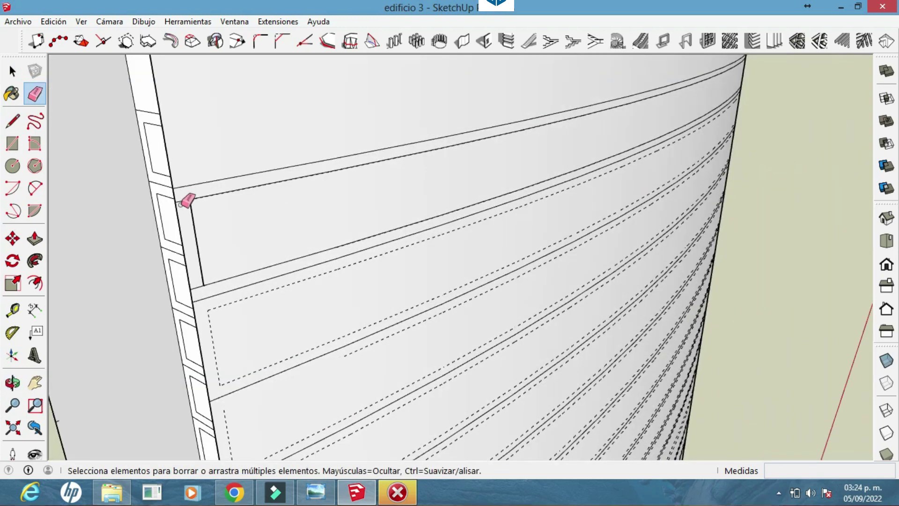
Step: Pick out the top panel face on the curved facade, zooming in on its end
{"action": "left_click", "coordinate": [13, 73]}
{"action": "left_click", "coordinate": [269, 226]}
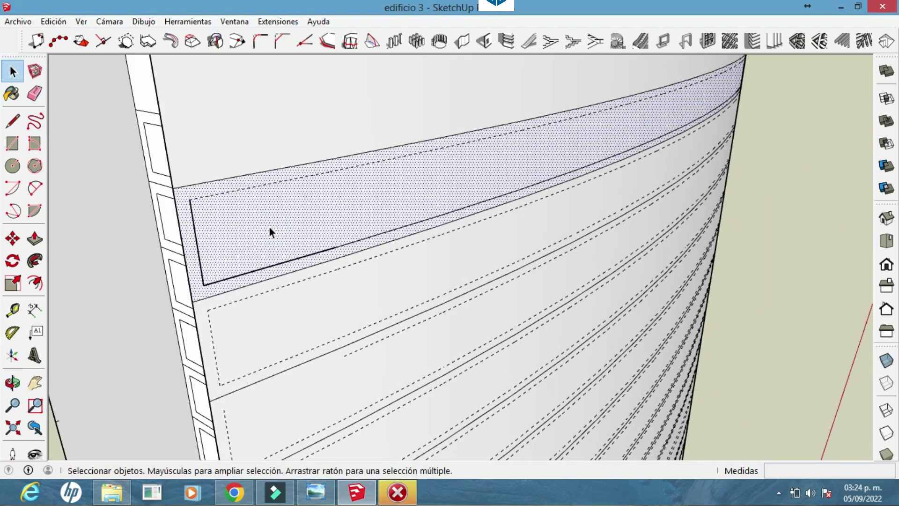
{"action": "scroll", "scroll_direction": "up", "scroll_amount": 3}
{"action": "left_click", "coordinate": [190, 286]}
{"action": "left_click", "coordinate": [277, 208]}
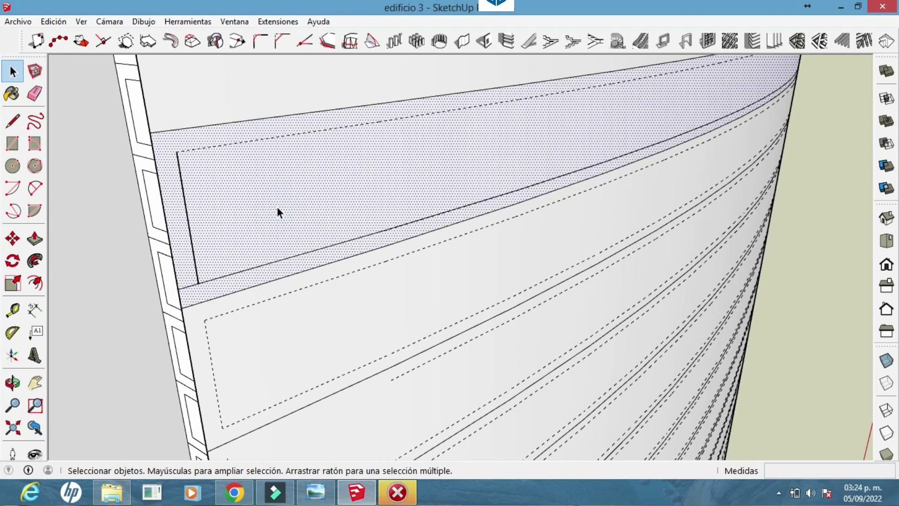
{"action": "left_click_drag", "start_coordinate": [267, 227], "coordinate": [281, 248]}
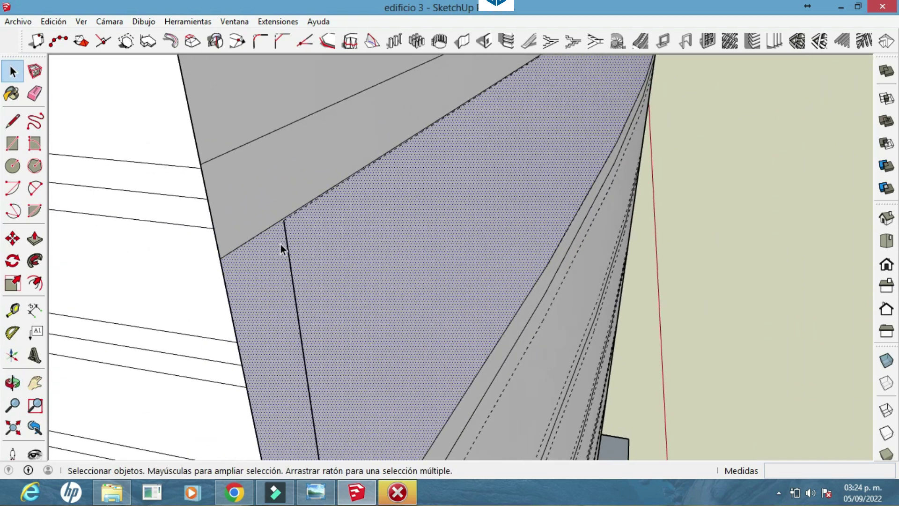
{"action": "scroll", "scroll_direction": "up", "scroll_amount": 3}
{"action": "scroll", "scroll_direction": "up", "scroll_amount": 3}
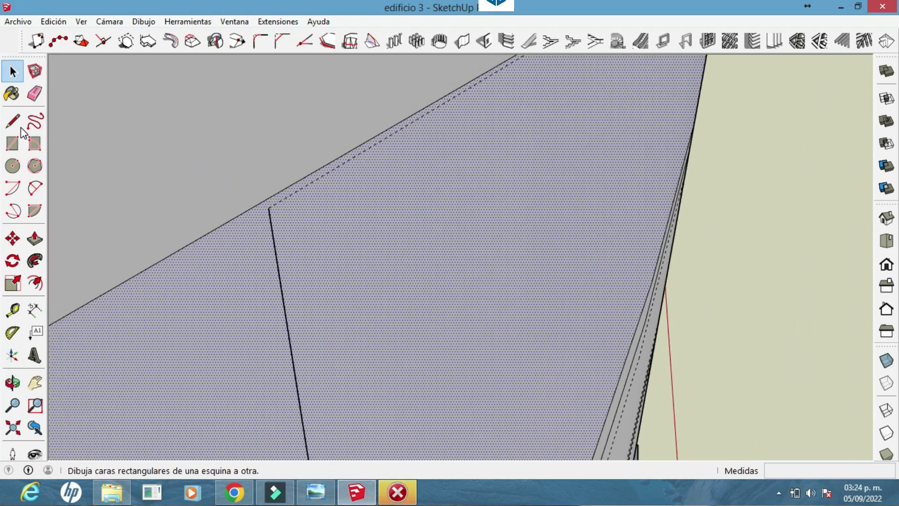
Step: Pan across the facade and reselect the top panel face
{"action": "left_click", "coordinate": [13, 121]}
{"action": "left_click_drag", "start_coordinate": [269, 192], "coordinate": [313, 383]}
{"action": "key", "text": "space"}
{"action": "left_click_drag", "start_coordinate": [372, 376], "coordinate": [402, 248]}
{"action": "key", "text": "space"}
{"action": "left_click", "coordinate": [407, 241]}
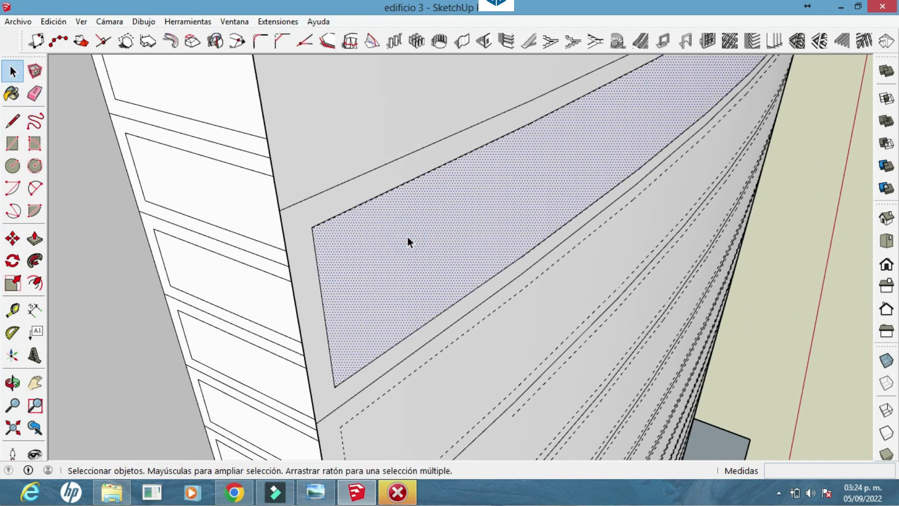
Step: Copy the top panel 2.63 m down and array it x19 down the facade
{"action": "left_click", "coordinate": [13, 238]}
{"action": "left_click_drag", "start_coordinate": [310, 226], "coordinate": [331, 191]}
{"action": "key", "text": "ctrl"}
{"action": "left_click", "coordinate": [309, 227]}
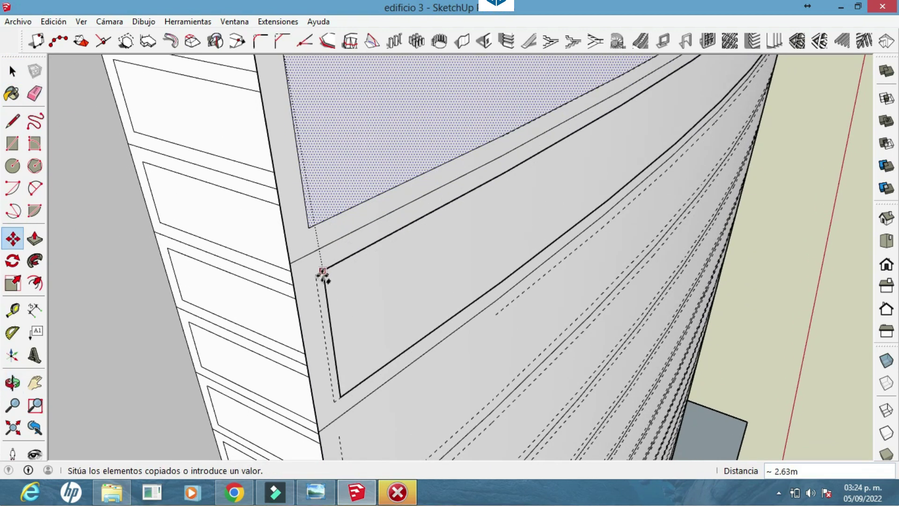
{"action": "key", "text": "Return"}
Step: Erase the leftover panel copy below the tower base
{"action": "scroll", "scroll_direction": "down", "scroll_amount": 3}
{"action": "left_click_drag", "start_coordinate": [449, 282], "coordinate": [397, 305]}
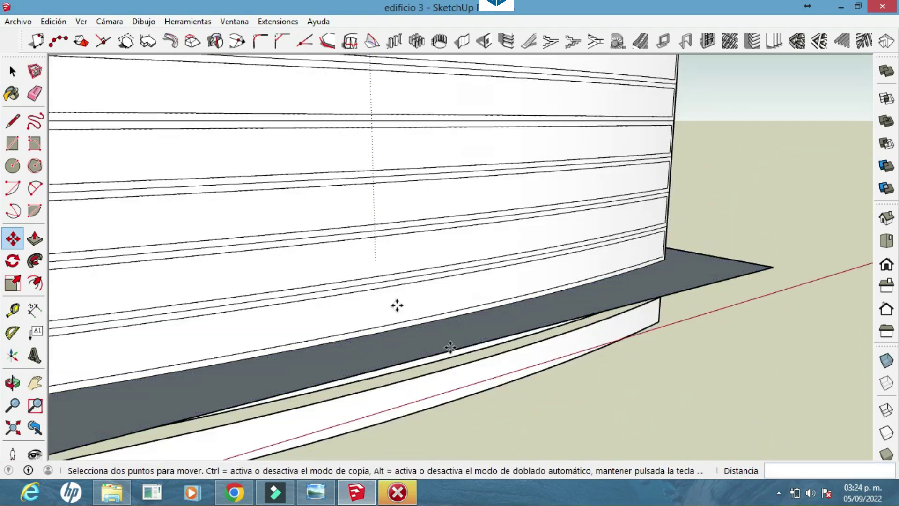
{"action": "left_click", "coordinate": [35, 94]}
{"action": "left_click_drag", "start_coordinate": [562, 315], "coordinate": [461, 306]}
Step: Inspect the repeated facade panels and orbit up to the building top
{"action": "left_click_drag", "start_coordinate": [458, 370], "coordinate": [330, 172]}
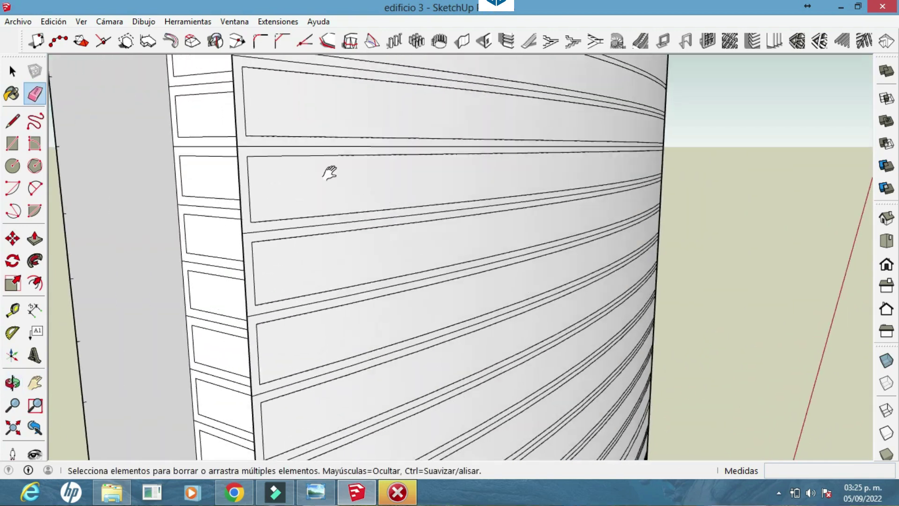
{"action": "scroll", "scroll_direction": "down", "scroll_amount": 3}
{"action": "key", "text": "space"}
{"action": "left_click", "coordinate": [304, 248]}
{"action": "left_click", "coordinate": [346, 299]}
{"action": "scroll", "scroll_direction": "up", "scroll_amount": 3}
{"action": "left_click_drag", "start_coordinate": [399, 283], "coordinate": [438, 311]}
{"action": "scroll", "scroll_direction": "up", "scroll_amount": 3}
{"action": "scroll", "scroll_direction": "down", "scroll_amount": 3}
{"action": "left_click_drag", "start_coordinate": [282, 229], "coordinate": [384, 201]}
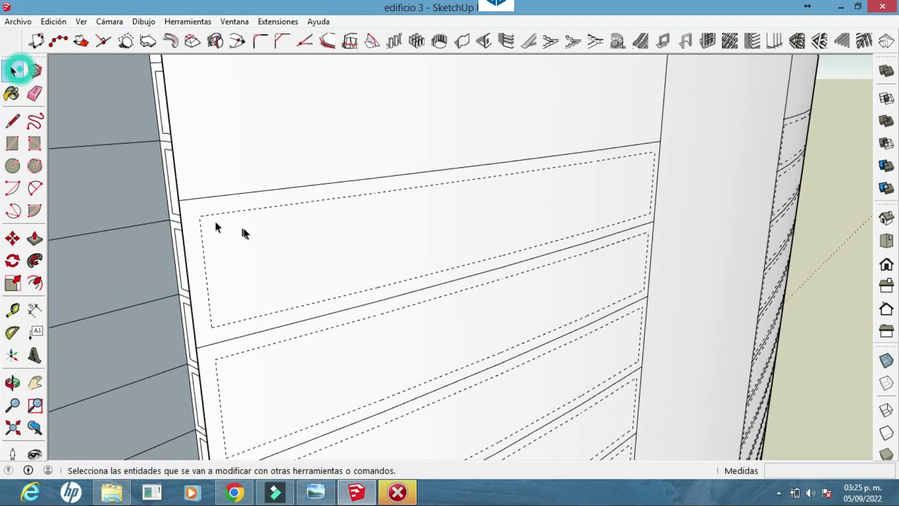
Step: Copy the next facade's top edge down the floor bands twice
{"action": "left_click_drag", "start_coordinate": [216, 227], "coordinate": [286, 194]}
{"action": "left_click", "coordinate": [276, 188]}
{"action": "left_click", "coordinate": [12, 239]}
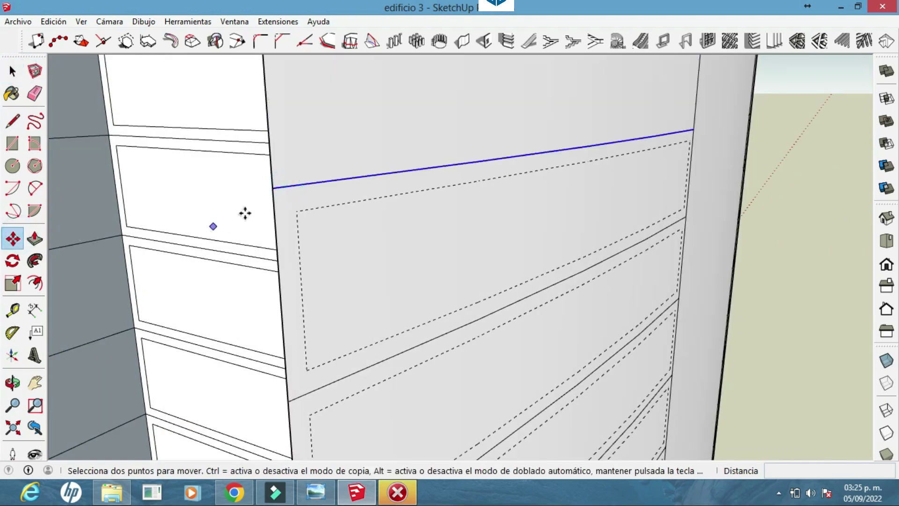
{"action": "scroll", "scroll_direction": "up", "scroll_amount": 3}
{"action": "left_click", "coordinate": [278, 183]}
{"action": "key", "text": "ctrl"}
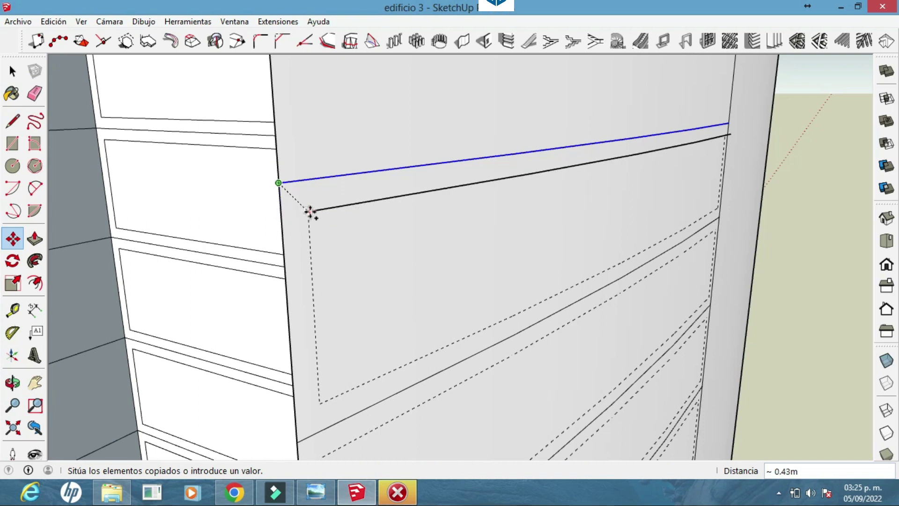
{"action": "left_click", "coordinate": [281, 216]}
{"action": "left_click", "coordinate": [281, 216]}
{"action": "key", "text": "ctrl"}
{"action": "left_click", "coordinate": [296, 417]}
Step: Tidy the copied panel outlines with the Pencil and Eraser
{"action": "left_click", "coordinate": [13, 121]}
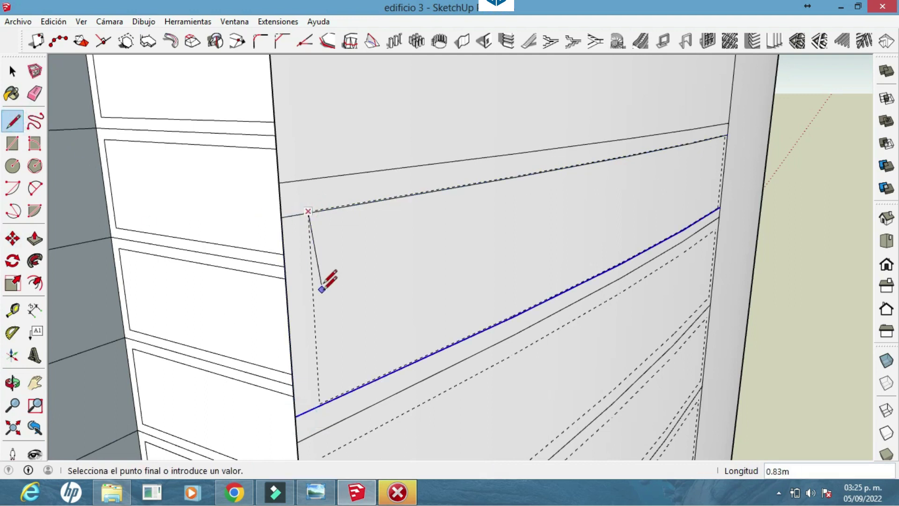
{"action": "left_click_drag", "start_coordinate": [320, 405], "coordinate": [260, 237]}
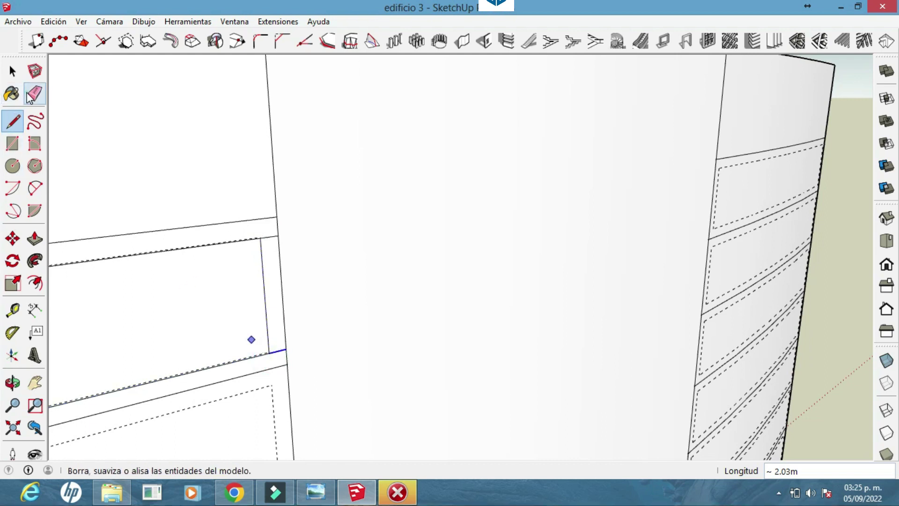
{"action": "left_click", "coordinate": [28, 96]}
{"action": "left_click_drag", "start_coordinate": [278, 351], "coordinate": [257, 125]}
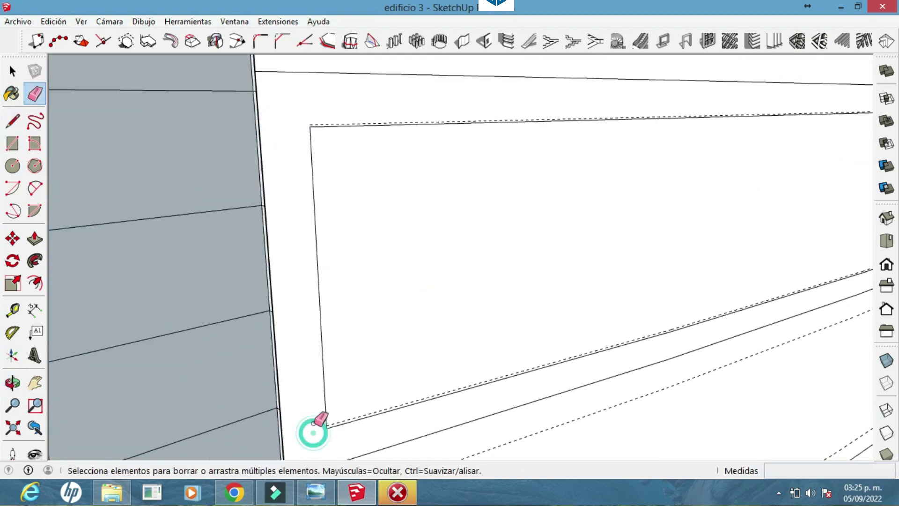
{"action": "scroll", "scroll_direction": "down", "scroll_amount": 3}
Step: Copy the panel face one band down onto the floor below
{"action": "key", "text": "space"}
{"action": "left_click", "coordinate": [466, 265]}
{"action": "key", "text": "m"}
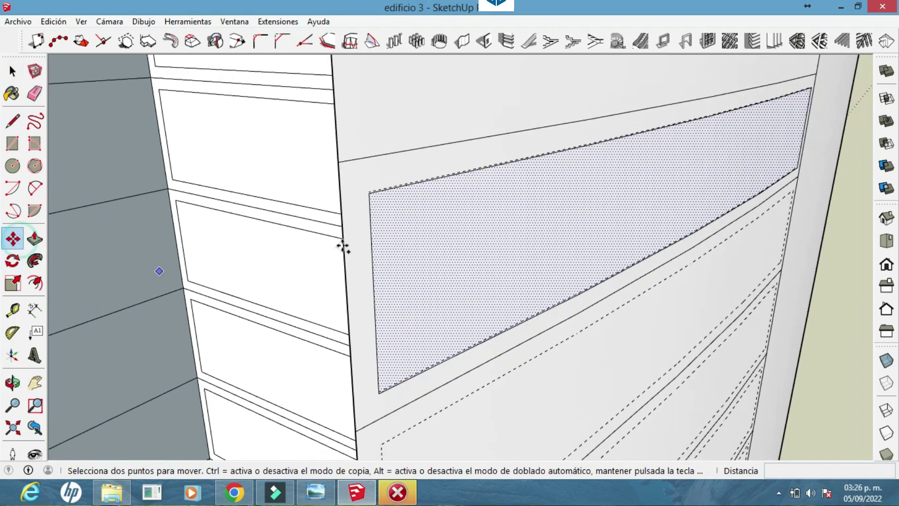
{"action": "key", "text": "ctrl"}
{"action": "left_click", "coordinate": [370, 193]}
{"action": "left_click_drag", "start_coordinate": [369, 195], "coordinate": [381, 182]}
{"action": "left_click", "coordinate": [371, 264]}
{"action": "type", "text": "1"}
{"action": "key", "text": "Return"}
{"action": "left_click_drag", "start_coordinate": [334, 288], "coordinate": [257, 229]}
{"action": "key", "text": "space"}
Step: Copy the upper panel face to the band below, then undo the copy
{"action": "left_click", "coordinate": [441, 366]}
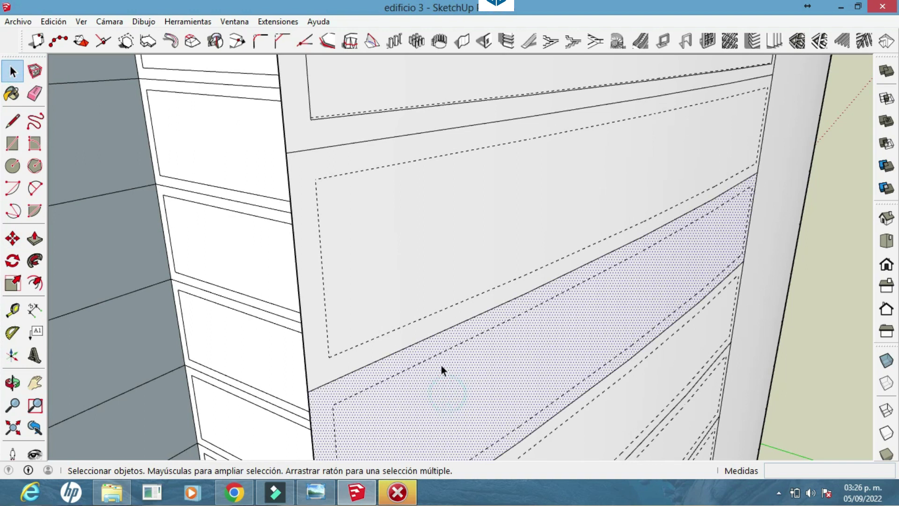
{"action": "left_click_drag", "start_coordinate": [381, 191], "coordinate": [412, 281]}
{"action": "left_click", "coordinate": [470, 167]}
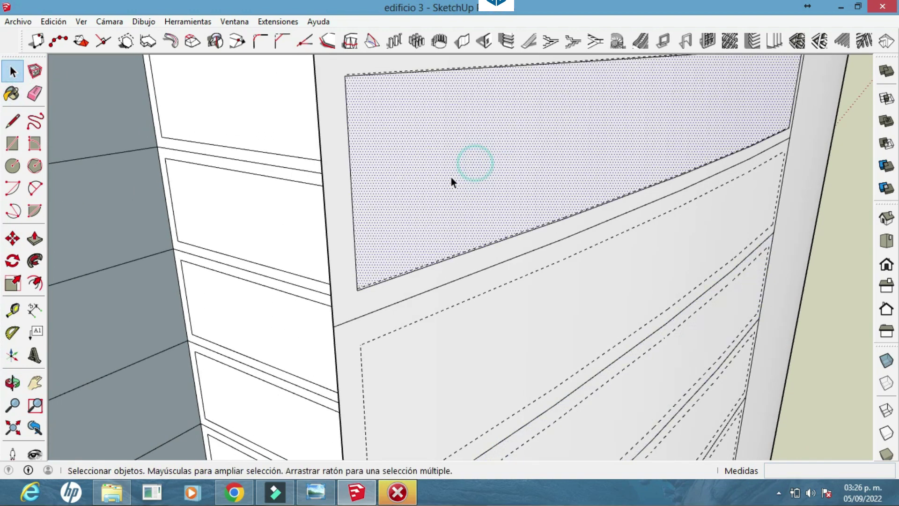
{"action": "left_click", "coordinate": [13, 239]}
{"action": "key", "text": "ctrl"}
{"action": "left_click", "coordinate": [345, 76]}
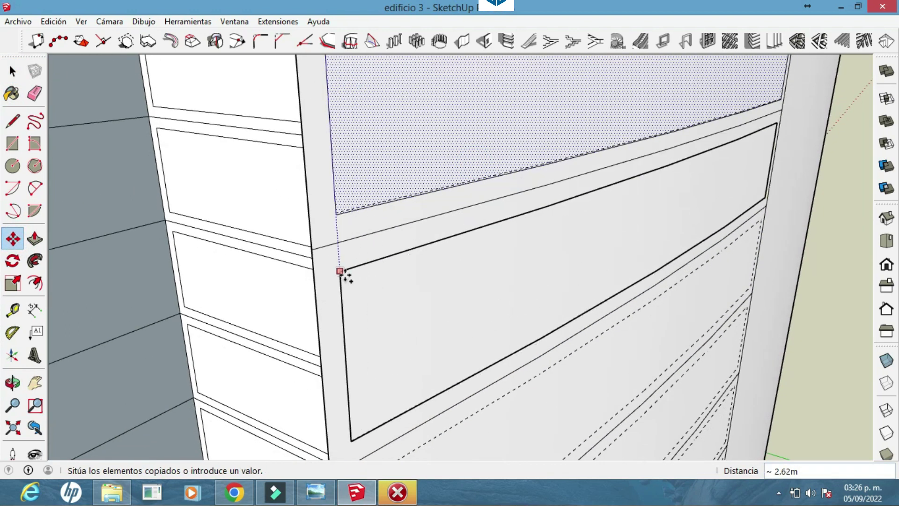
{"action": "left_click", "coordinate": [344, 273]}
{"action": "key", "text": "ctrl+z"}
{"action": "left_click_drag", "start_coordinate": [345, 273], "coordinate": [430, 202]}
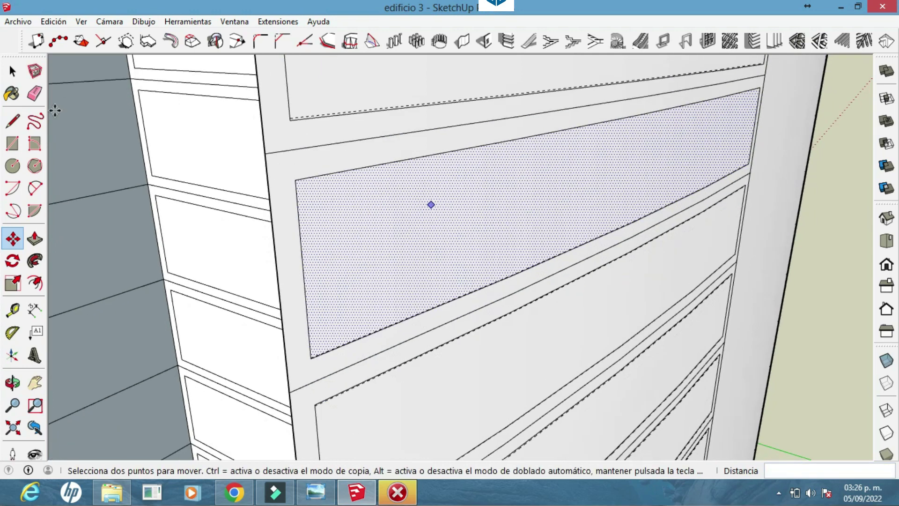
{"action": "key", "text": "space"}
Step: Copy the panel's top edge down to the panel bottom to close its outline
{"action": "left_click", "coordinate": [454, 355]}
{"action": "left_click_drag", "start_coordinate": [454, 355], "coordinate": [426, 318]}
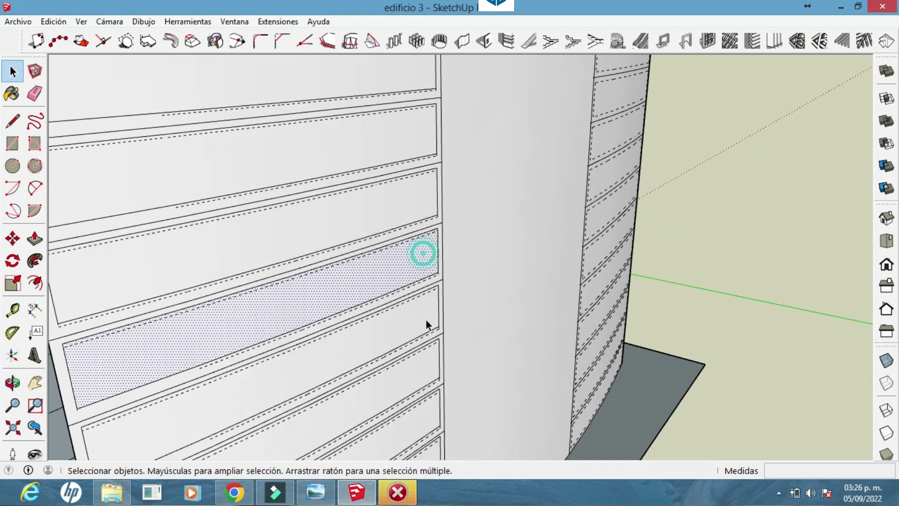
{"action": "left_click_drag", "start_coordinate": [445, 375], "coordinate": [350, 235]}
{"action": "scroll", "scroll_direction": "up", "scroll_amount": 3}
{"action": "left_click", "coordinate": [254, 256]}
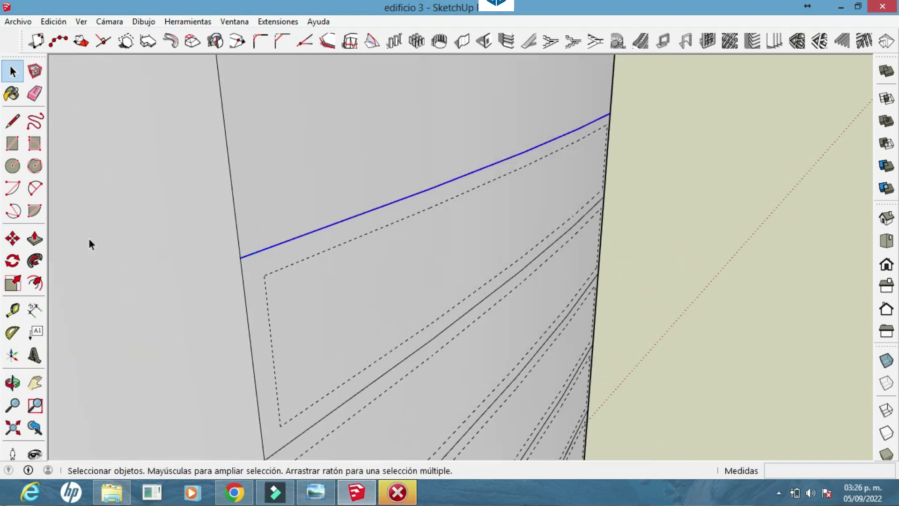
{"action": "left_click", "coordinate": [13, 239]}
{"action": "key", "text": "ctrl"}
{"action": "left_click", "coordinate": [240, 257]}
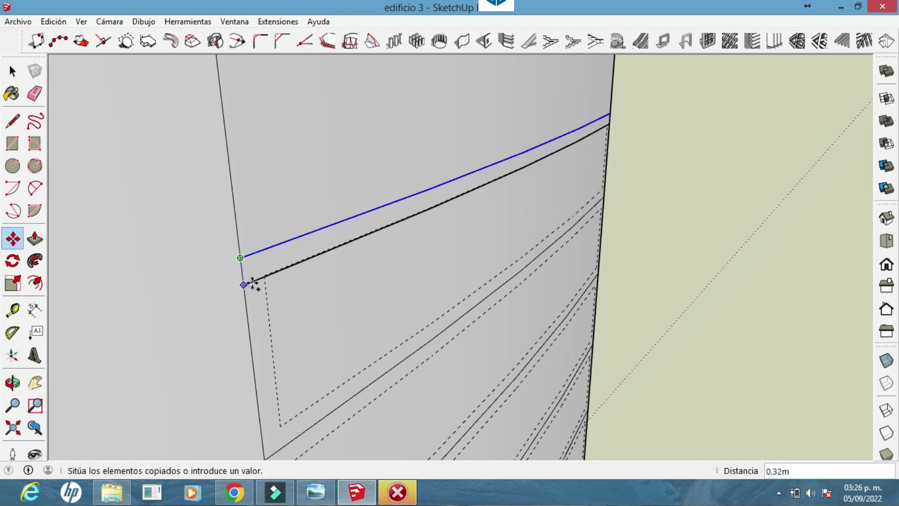
{"action": "scroll", "scroll_direction": "up", "scroll_amount": 3}
{"action": "left_click_drag", "start_coordinate": [248, 285], "coordinate": [200, 146]}
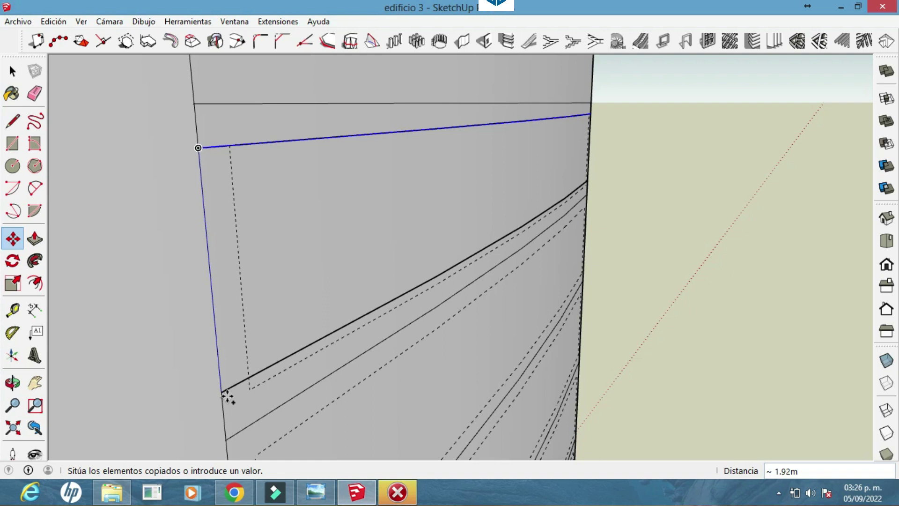
{"action": "left_click", "coordinate": [224, 404]}
Step: Clean up the closed panel outline using the Pencil and Eraser tools
{"action": "left_click", "coordinate": [13, 121]}
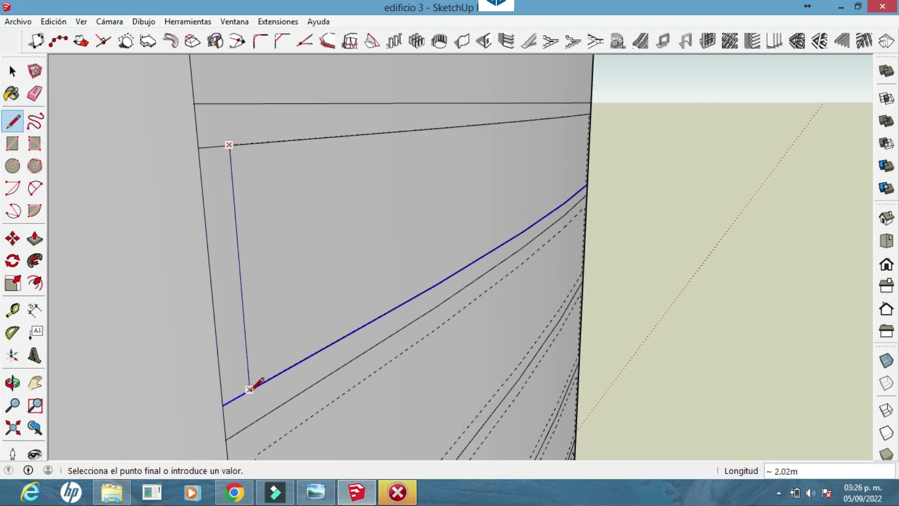
{"action": "left_click_drag", "start_coordinate": [381, 366], "coordinate": [461, 229]}
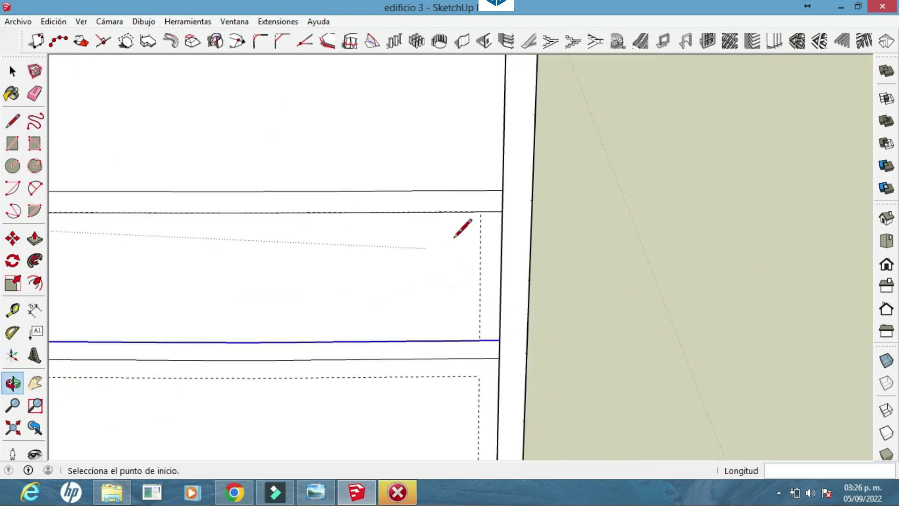
{"action": "left_click", "coordinate": [35, 94]}
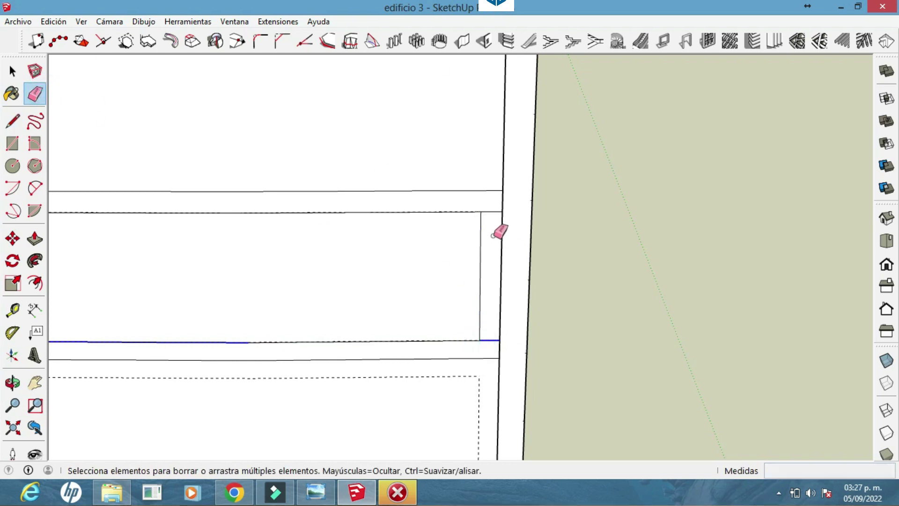
{"action": "left_click_drag", "start_coordinate": [491, 340], "coordinate": [532, 196]}
Step: Copy the upper panel face one band down and array it x18
{"action": "left_click_drag", "start_coordinate": [505, 328], "coordinate": [533, 305]}
{"action": "key", "text": "m"}
{"action": "left_click", "coordinate": [561, 173]}
{"action": "key", "text": "ctrl"}
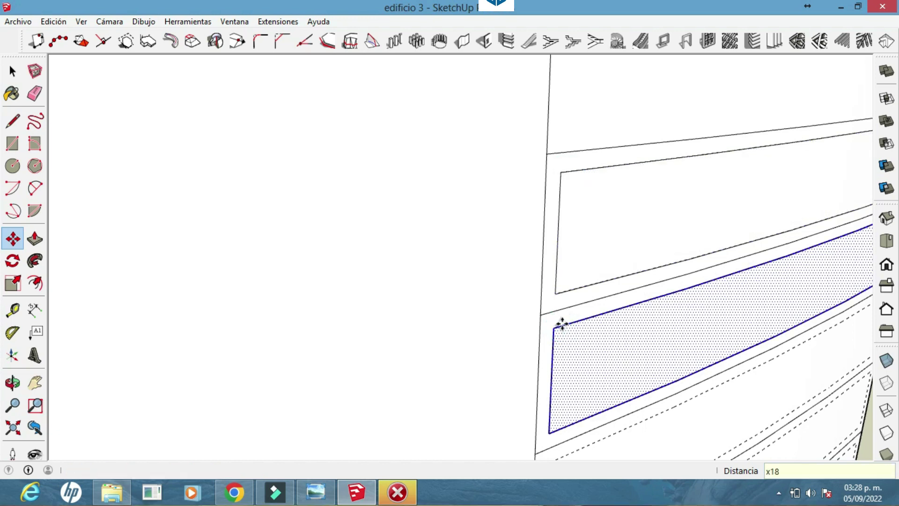
{"action": "key", "text": "Return"}
Step: Erase the stray panel copies below the slab
{"action": "scroll", "scroll_direction": "down", "scroll_amount": 3}
{"action": "left_click_drag", "start_coordinate": [716, 373], "coordinate": [126, 227]}
{"action": "left_click", "coordinate": [35, 93]}
{"action": "left_click", "coordinate": [468, 267]}
{"action": "left_click_drag", "start_coordinate": [468, 267], "coordinate": [582, 252]}
{"action": "left_click_drag", "start_coordinate": [697, 250], "coordinate": [344, 327]}
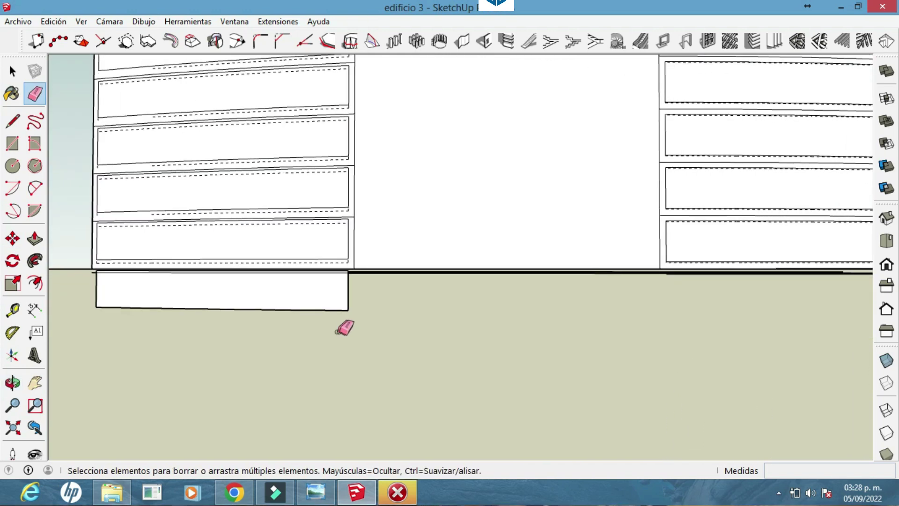
{"action": "left_click", "coordinate": [98, 290]}
Step: Orbit and zoom in to inspect the repeated facade panels
{"action": "left_click_drag", "start_coordinate": [127, 287], "coordinate": [553, 385]}
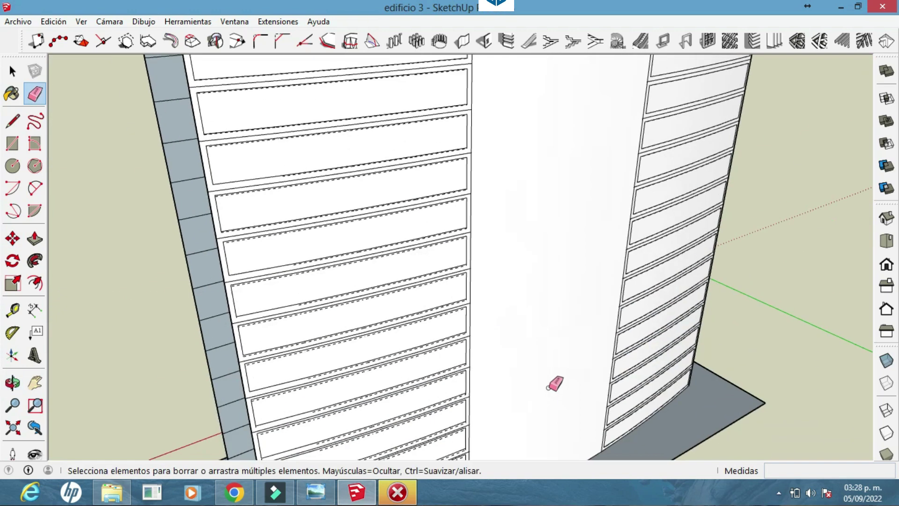
{"action": "left_click_drag", "start_coordinate": [495, 324], "coordinate": [428, 370]}
{"action": "scroll", "scroll_direction": "up", "scroll_amount": 3}
{"action": "scroll", "scroll_direction": "up", "scroll_amount": 3}
{"action": "scroll", "scroll_direction": "up", "scroll_amount": 3}
{"action": "scroll", "scroll_direction": "up", "scroll_amount": 3}
{"action": "scroll", "scroll_direction": "down", "scroll_amount": 3}
{"action": "scroll", "scroll_direction": "down", "scroll_amount": 3}
{"action": "scroll", "scroll_direction": "down", "scroll_amount": 3}
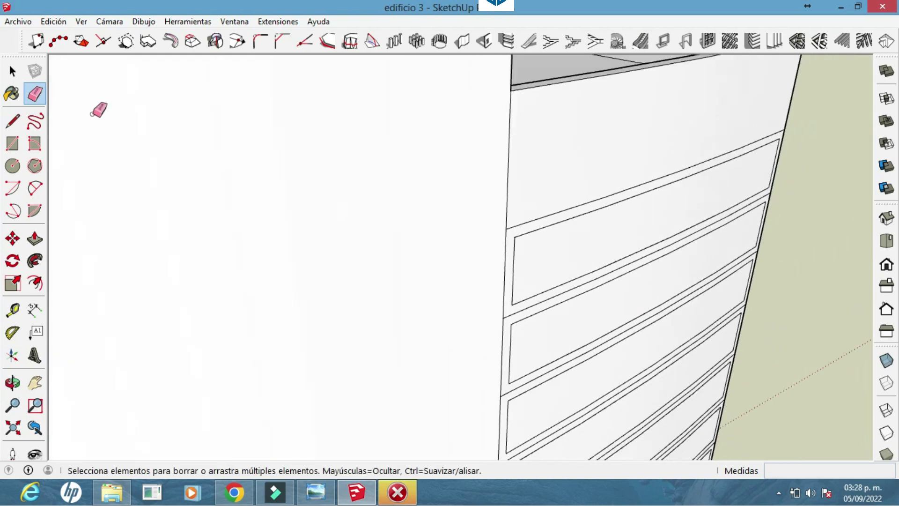
Step: Orbit around the tower to reach its narrow dark side face
{"action": "scroll", "scroll_direction": "down", "scroll_amount": 3}
{"action": "left_click", "coordinate": [612, 301]}
{"action": "scroll", "scroll_direction": "down", "scroll_amount": 3}
{"action": "left_click_drag", "start_coordinate": [621, 347], "coordinate": [732, 361]}
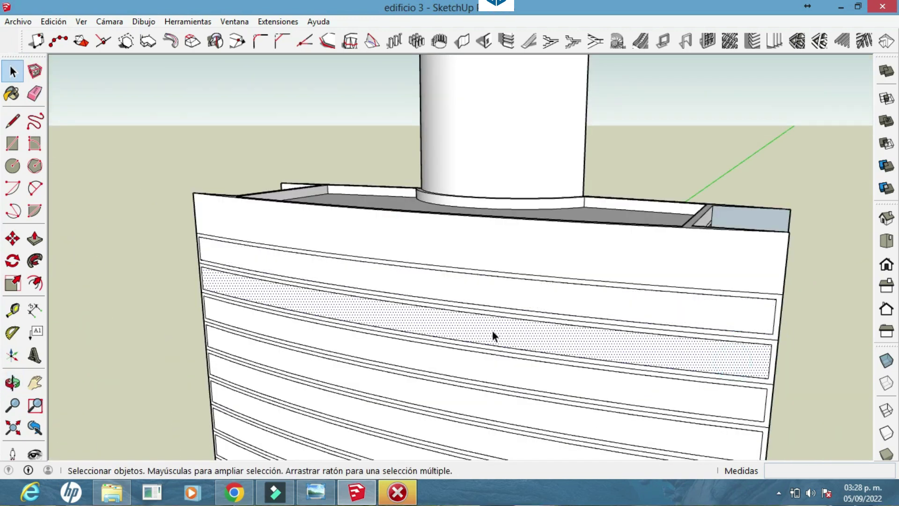
{"action": "left_click_drag", "start_coordinate": [492, 330], "coordinate": [559, 241]}
{"action": "scroll", "scroll_direction": "down", "scroll_amount": 3}
{"action": "left_click_drag", "start_coordinate": [525, 307], "coordinate": [597, 263]}
{"action": "scroll", "scroll_direction": "up", "scroll_amount": 3}
{"action": "scroll", "scroll_direction": "up", "scroll_amount": 3}
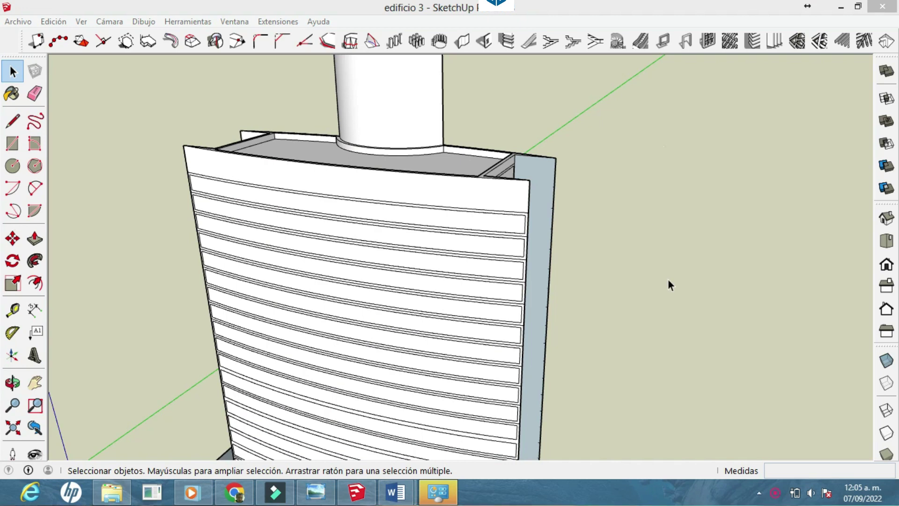
{"action": "left_click_drag", "start_coordinate": [584, 300], "coordinate": [538, 313]}
{"action": "scroll", "scroll_direction": "up", "scroll_amount": 3}
{"action": "key", "text": "space"}
{"action": "left_click_drag", "start_coordinate": [380, 185], "coordinate": [321, 291]}
Step: Push/Pull the dark side face inward about 1.05 m
{"action": "key", "text": "p"}
{"action": "scroll", "scroll_direction": "up", "scroll_amount": 3}
{"action": "left_click_drag", "start_coordinate": [462, 263], "coordinate": [161, 209]}
{"action": "left_click", "coordinate": [146, 217]}
{"action": "left_click", "coordinate": [137, 217]}
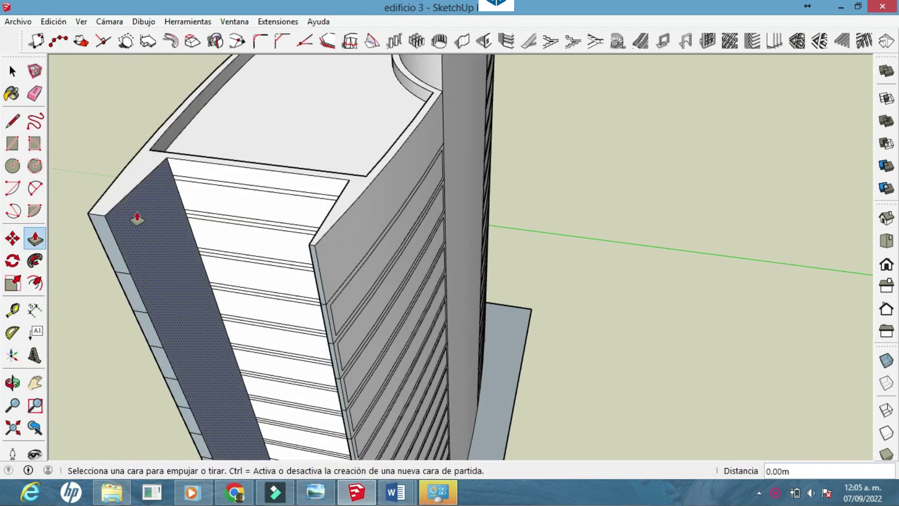
{"action": "scroll", "scroll_direction": "up", "scroll_amount": 3}
{"action": "scroll", "scroll_direction": "up", "scroll_amount": 3}
Step: Push/Pull the narrow side strip at the building corner, then check the top
{"action": "left_click_drag", "start_coordinate": [194, 186], "coordinate": [321, 373]}
{"action": "left_click", "coordinate": [311, 281]}
{"action": "left_click_drag", "start_coordinate": [311, 281], "coordinate": [315, 263]}
{"action": "key", "text": "e"}
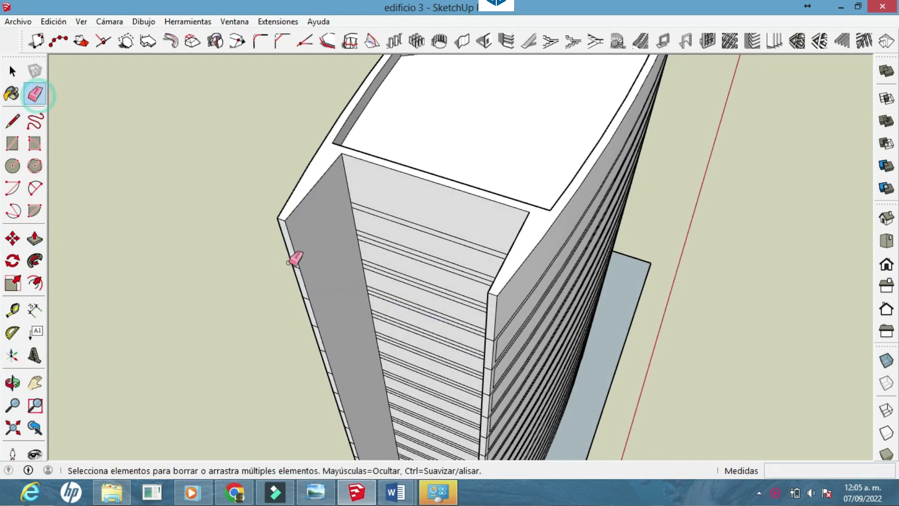
{"action": "scroll", "scroll_direction": "up", "scroll_amount": 3}
{"action": "scroll", "scroll_direction": "down", "scroll_amount": 3}
{"action": "left_click_drag", "start_coordinate": [371, 331], "coordinate": [582, 225]}
{"action": "scroll", "scroll_direction": "down", "scroll_amount": 3}
{"action": "scroll", "scroll_direction": "up", "scroll_amount": 3}
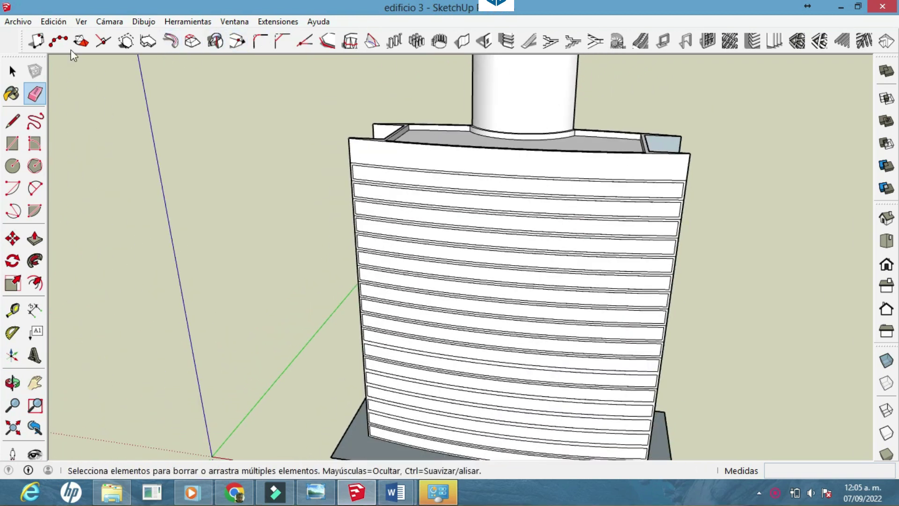
Step: Set the camera to parallel projection in Front view and pan the building to the left
{"action": "left_click", "coordinate": [109, 22]}
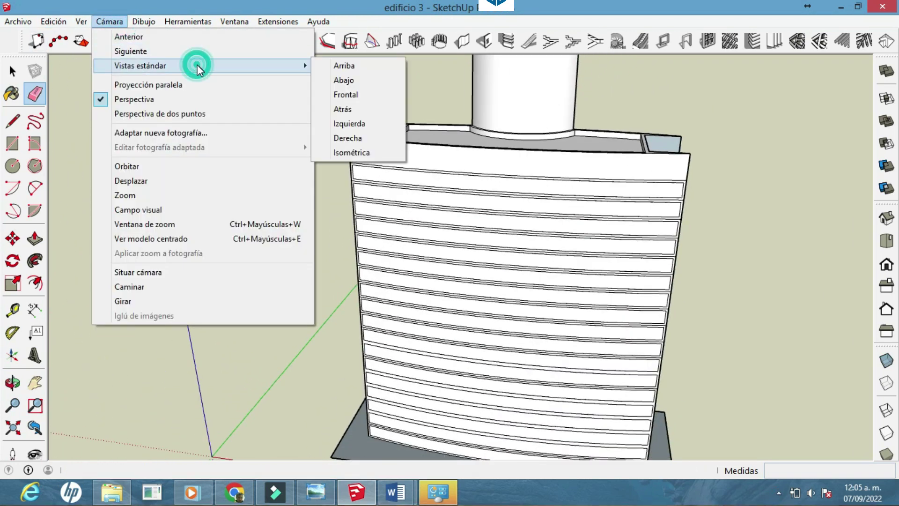
{"action": "left_click", "coordinate": [180, 85]}
{"action": "left_click", "coordinate": [110, 22]}
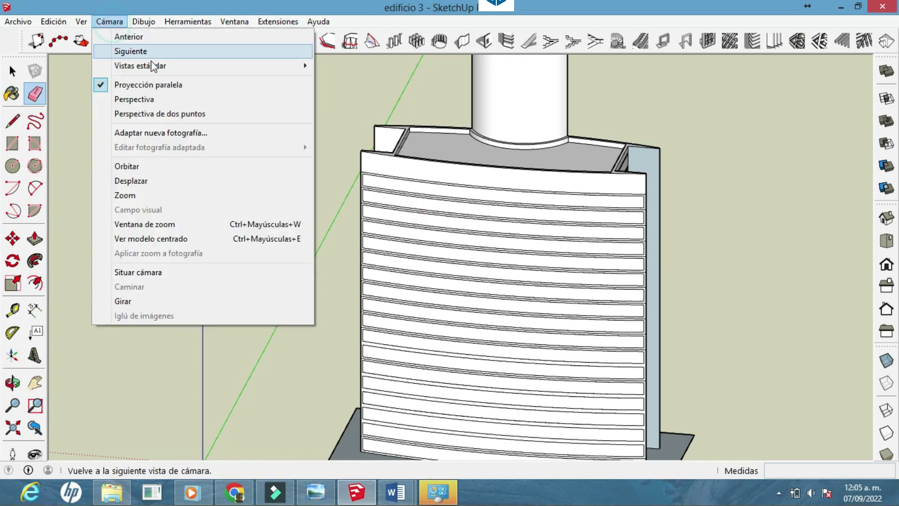
{"action": "left_click", "coordinate": [168, 96]}
{"action": "left_click", "coordinate": [110, 22]}
{"action": "left_click", "coordinate": [157, 85]}
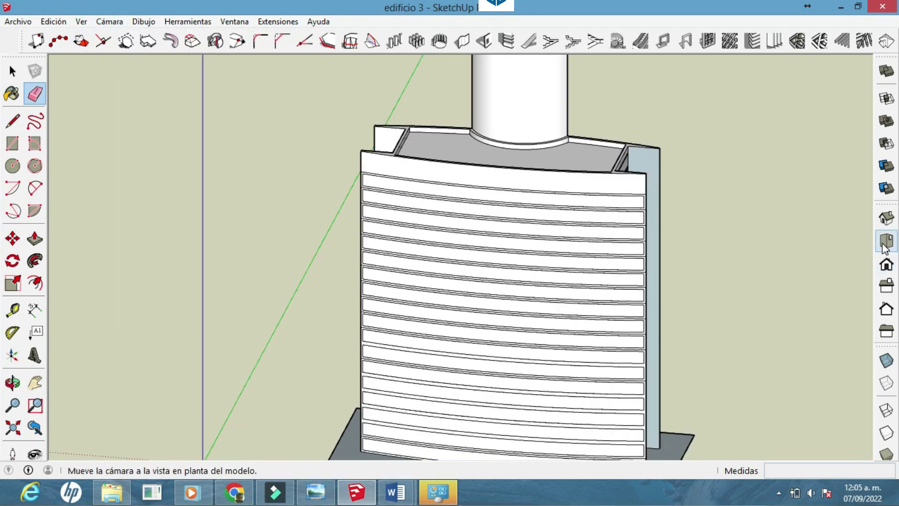
{"action": "left_click", "coordinate": [884, 242]}
{"action": "left_click", "coordinate": [884, 264]}
{"action": "left_click_drag", "start_coordinate": [542, 297], "coordinate": [275, 293]}
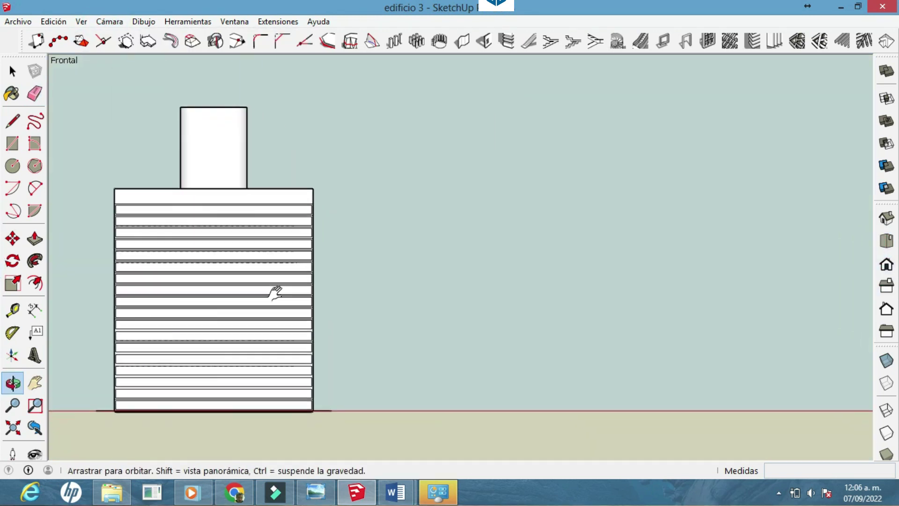
{"action": "scroll", "scroll_direction": "down", "scroll_amount": 3}
Step: Draw a 2 Point Arc down beside the building, then a bottom line to its right end
{"action": "key", "text": "a"}
{"action": "left_click", "coordinate": [341, 303]}
{"action": "left_click", "coordinate": [359, 402]}
{"action": "left_click", "coordinate": [347, 412]}
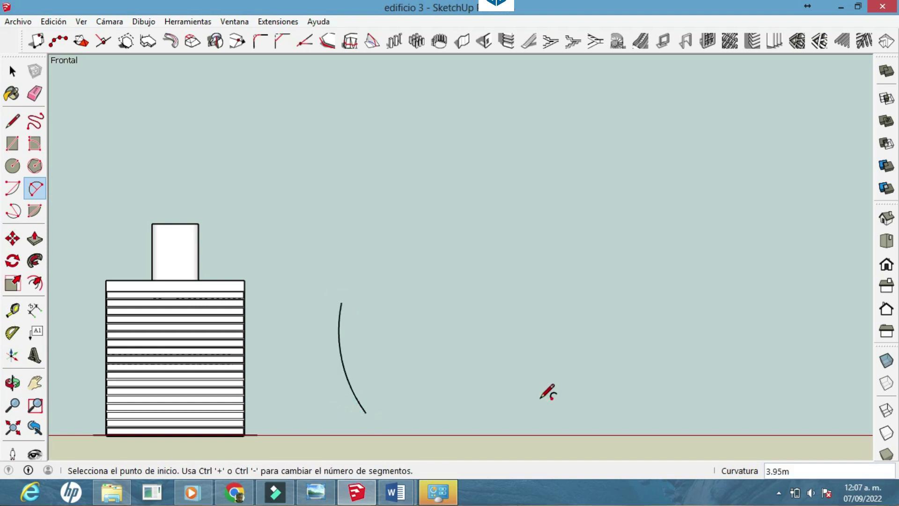
{"action": "left_click", "coordinate": [365, 413]}
{"action": "left_click", "coordinate": [12, 123]}
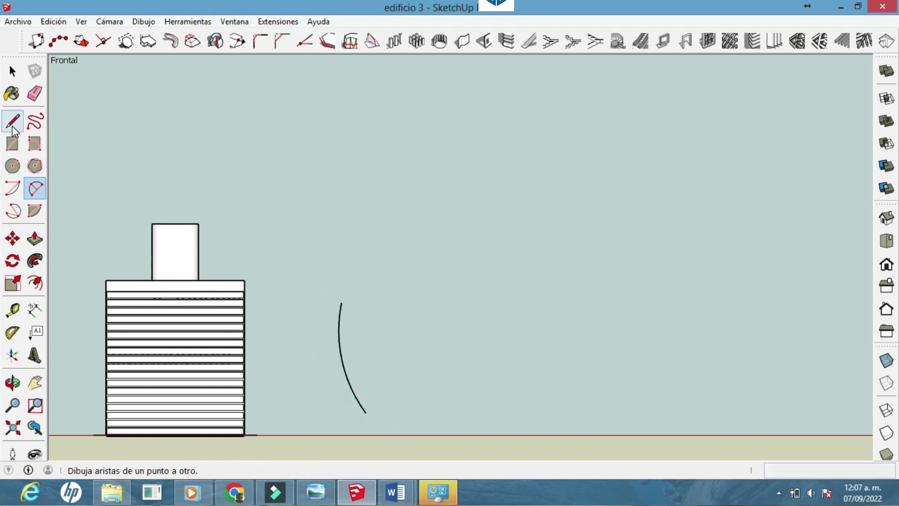
{"action": "left_click", "coordinate": [366, 413]}
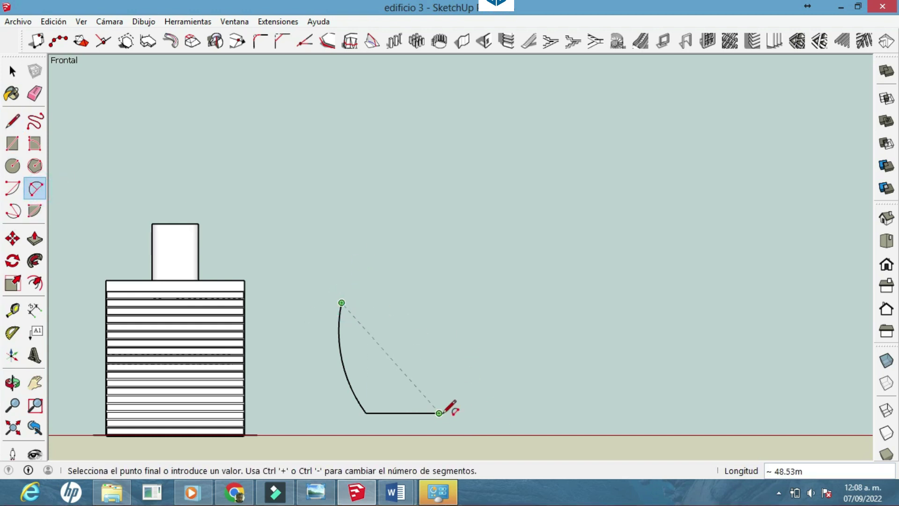
{"action": "left_click", "coordinate": [439, 413]}
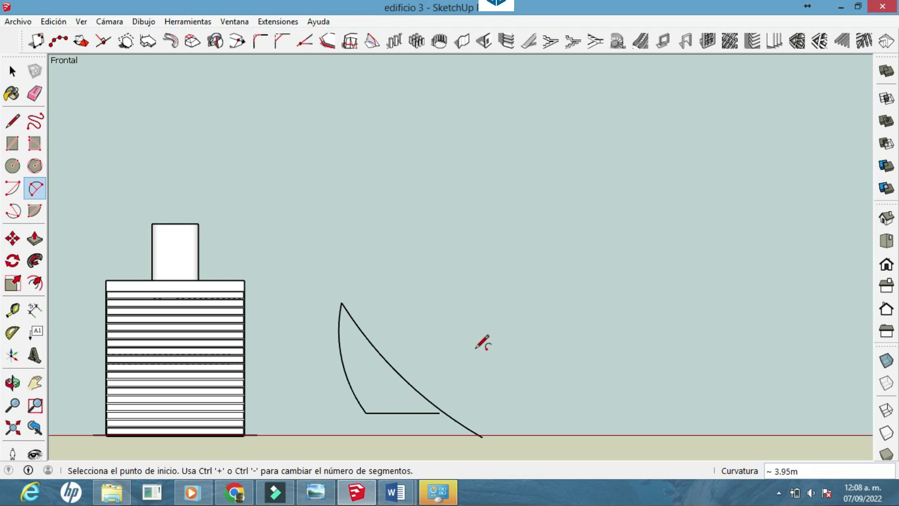
Step: Close the outline with a final line so it fills into a white face
{"action": "scroll", "scroll_direction": "up", "scroll_amount": 3}
{"action": "scroll", "scroll_direction": "up", "scroll_amount": 3}
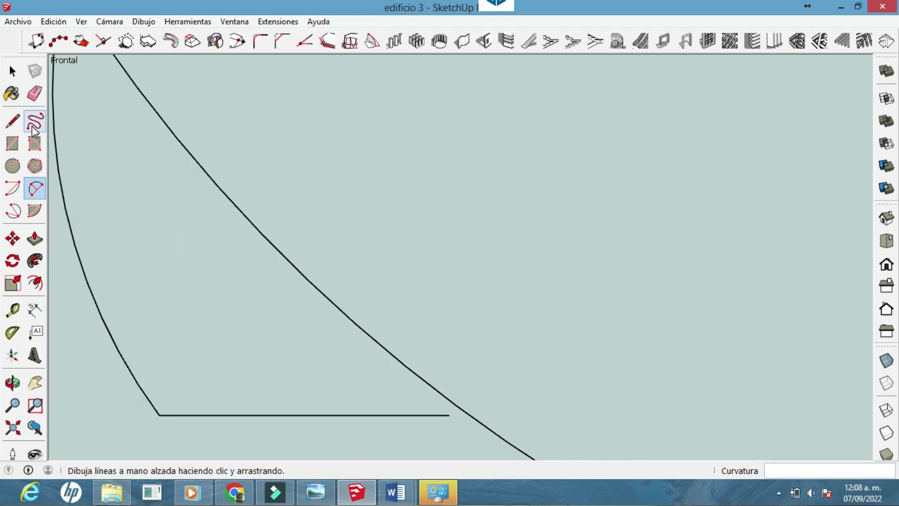
{"action": "left_click", "coordinate": [12, 121]}
{"action": "left_click", "coordinate": [468, 414]}
{"action": "scroll", "scroll_direction": "down", "scroll_amount": 3}
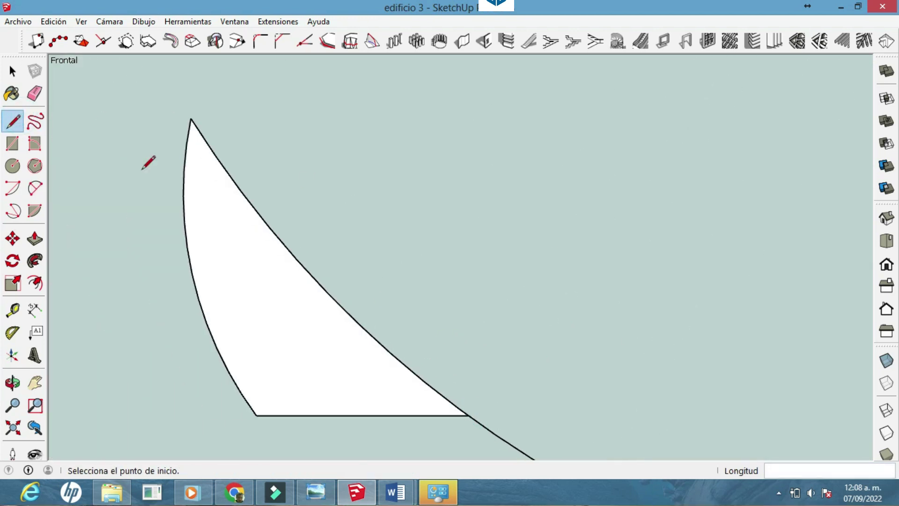
{"action": "scroll", "scroll_direction": "down", "scroll_amount": 3}
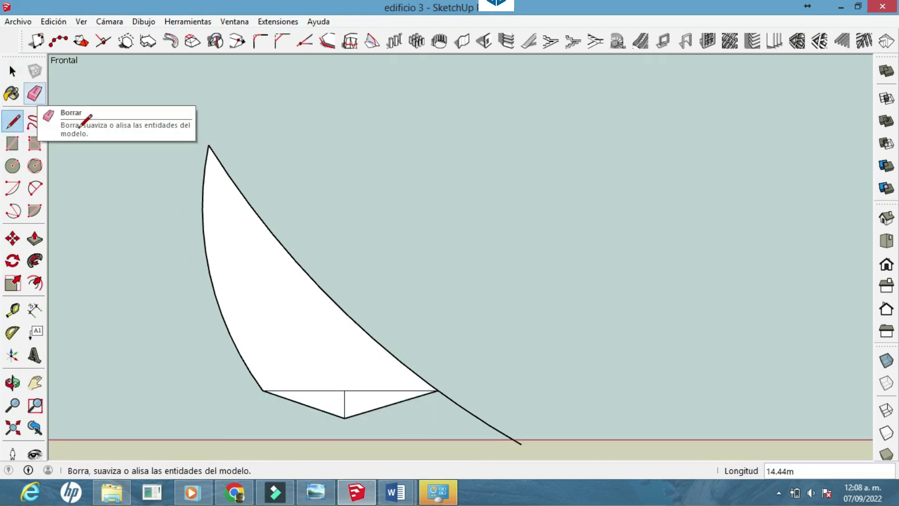
Step: Add a small 2 Point Arc at the fin's lower corner and erase the stray line inside it
{"action": "left_click", "coordinate": [34, 93]}
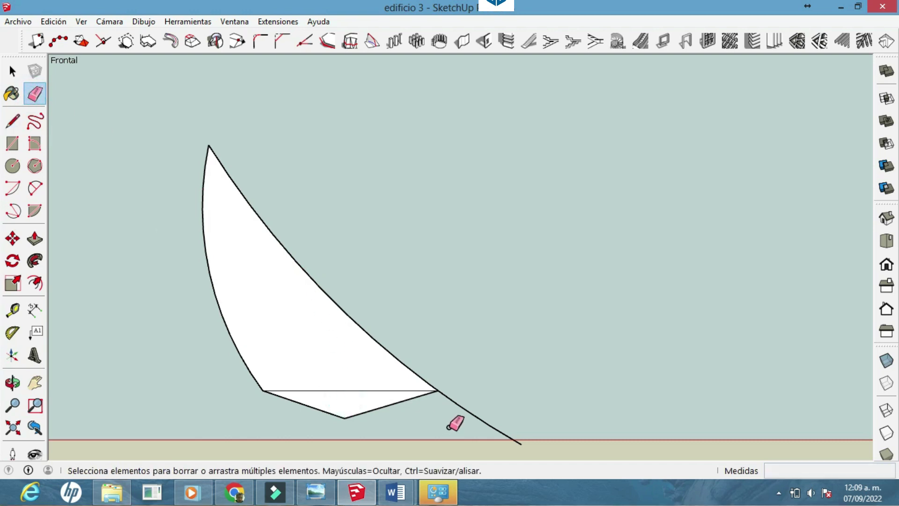
{"action": "left_click", "coordinate": [34, 188]}
{"action": "left_click", "coordinate": [391, 404]}
{"action": "left_click", "coordinate": [401, 361]}
{"action": "left_click", "coordinate": [382, 383]}
{"action": "left_click", "coordinate": [35, 93]}
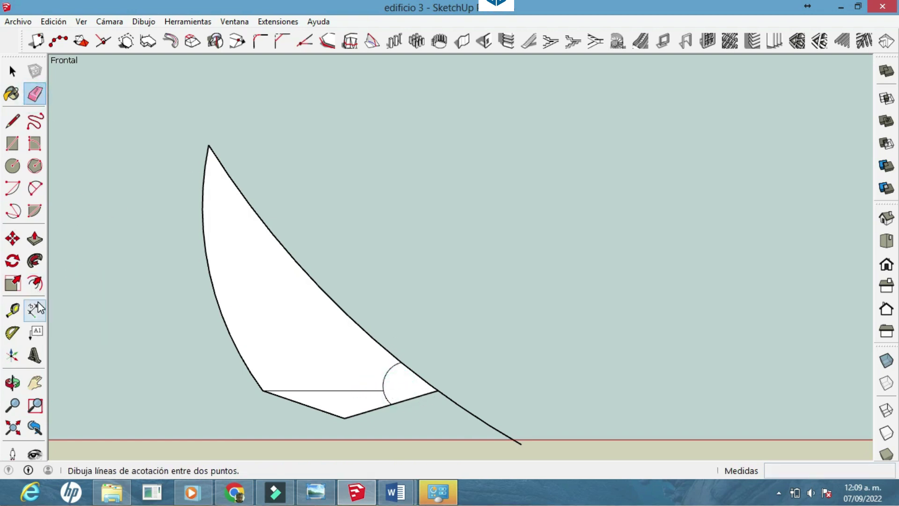
Step: Offset the bottom triangle inward, delete its inner face, and return to Front view
{"action": "left_click", "coordinate": [34, 282]}
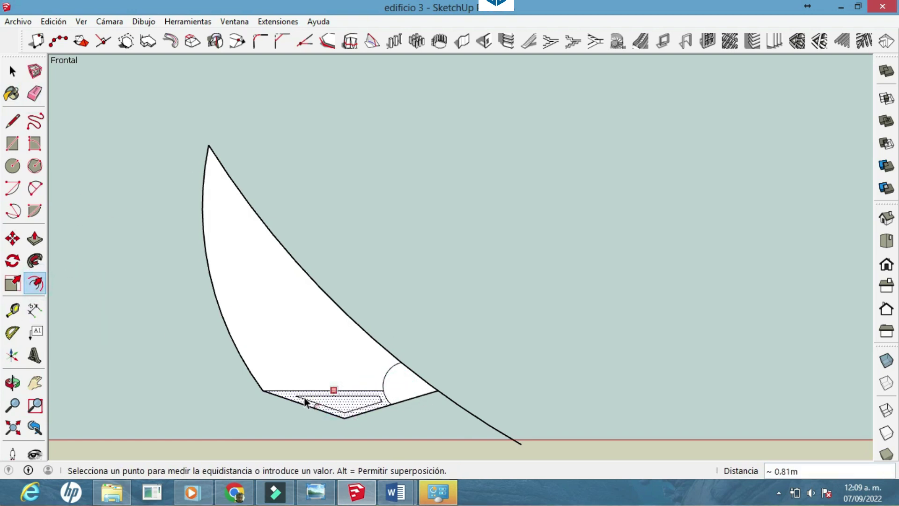
{"action": "scroll", "scroll_direction": "up", "scroll_amount": 3}
{"action": "scroll", "scroll_direction": "up", "scroll_amount": 3}
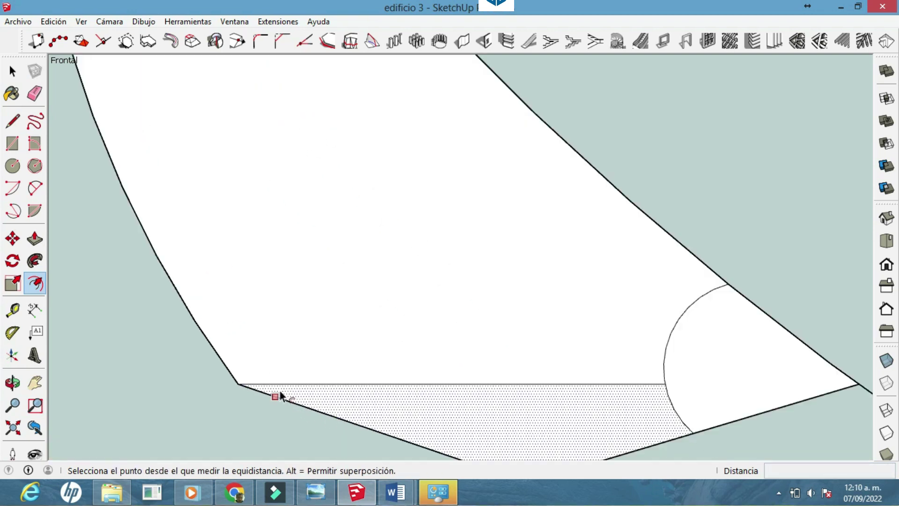
{"action": "left_click_drag", "start_coordinate": [518, 421], "coordinate": [397, 311]}
{"action": "left_click", "coordinate": [396, 311]}
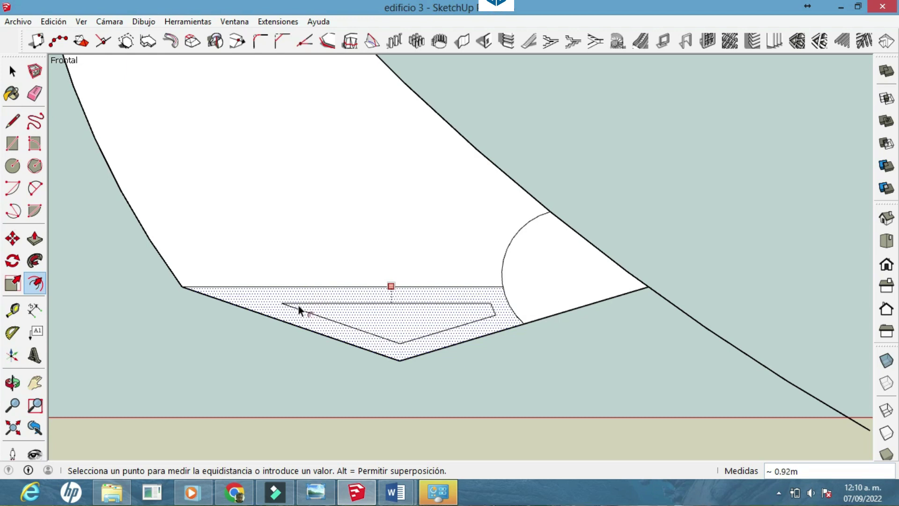
{"action": "left_click", "coordinate": [214, 299]}
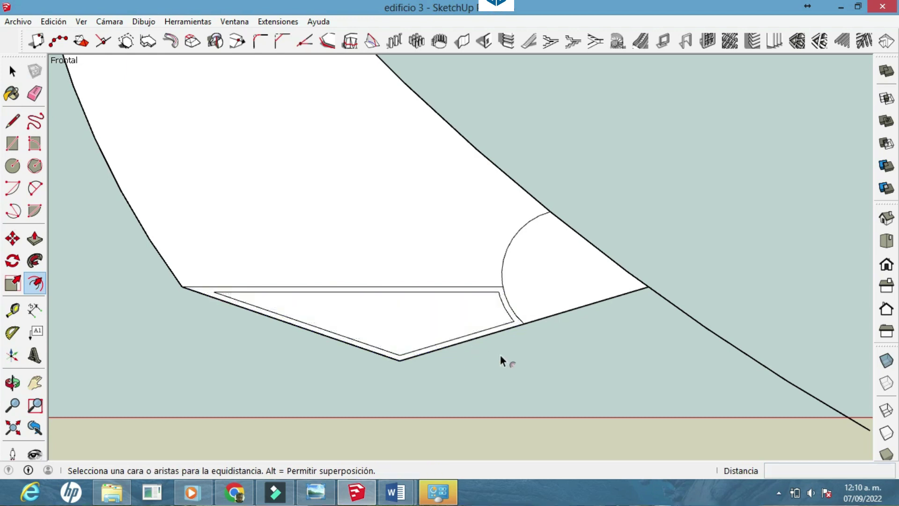
{"action": "scroll", "scroll_direction": "down", "scroll_amount": 3}
{"action": "left_click", "coordinate": [394, 320]}
{"action": "key", "text": "Delete"}
{"action": "left_click_drag", "start_coordinate": [394, 320], "coordinate": [477, 407]}
{"action": "left_click", "coordinate": [886, 263]}
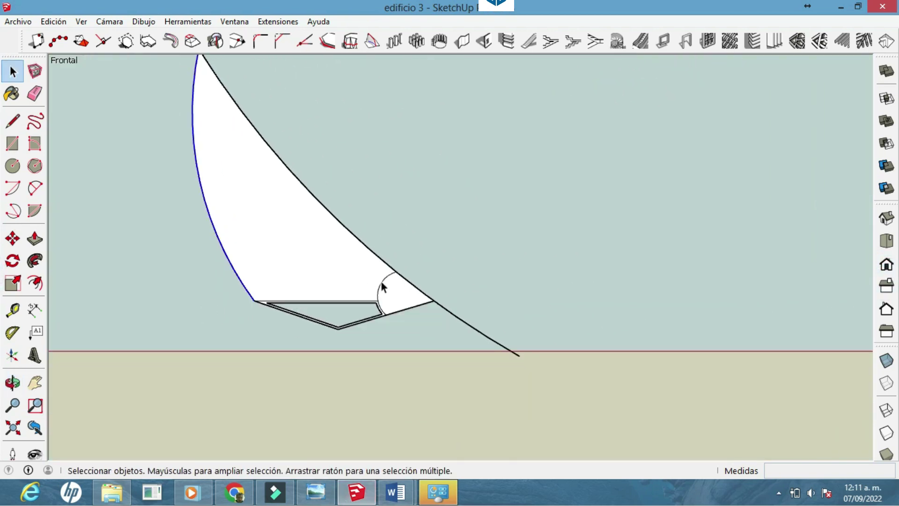
Step: Divide the small corner arc into 5 segments
{"action": "right_click", "coordinate": [379, 286]}
{"action": "left_click", "coordinate": [426, 93]}
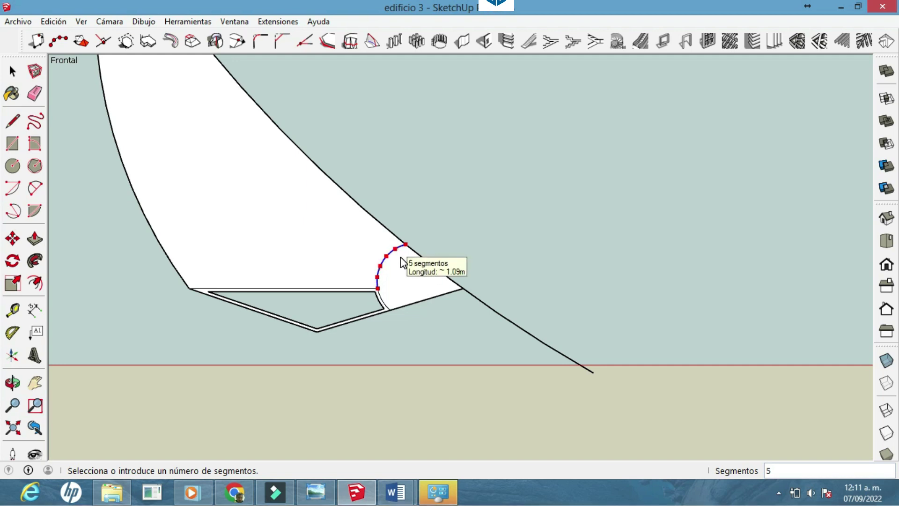
{"action": "left_click", "coordinate": [401, 257]}
{"action": "key", "text": "l"}
{"action": "scroll", "scroll_direction": "down", "scroll_amount": 3}
Step: Draw three rib lines from the lower arc division points to the fin's left curve
{"action": "left_click", "coordinate": [362, 345]}
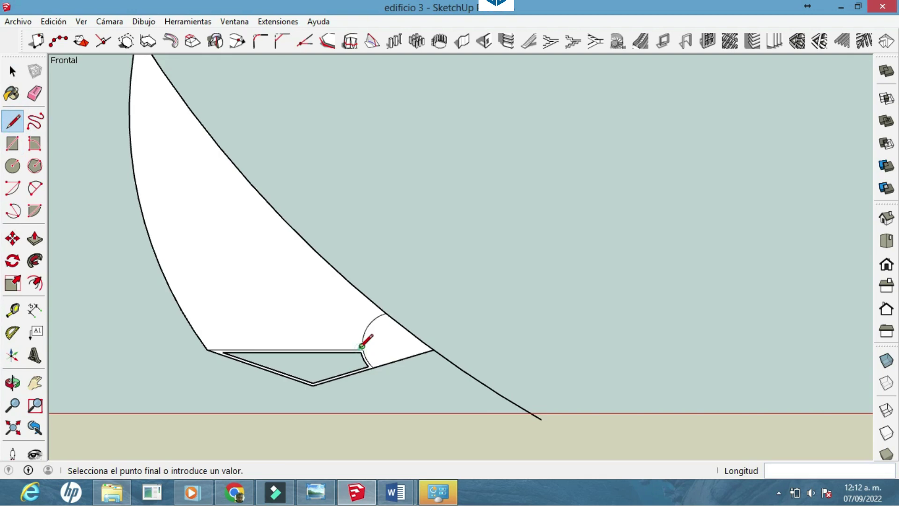
{"action": "left_click", "coordinate": [181, 309]}
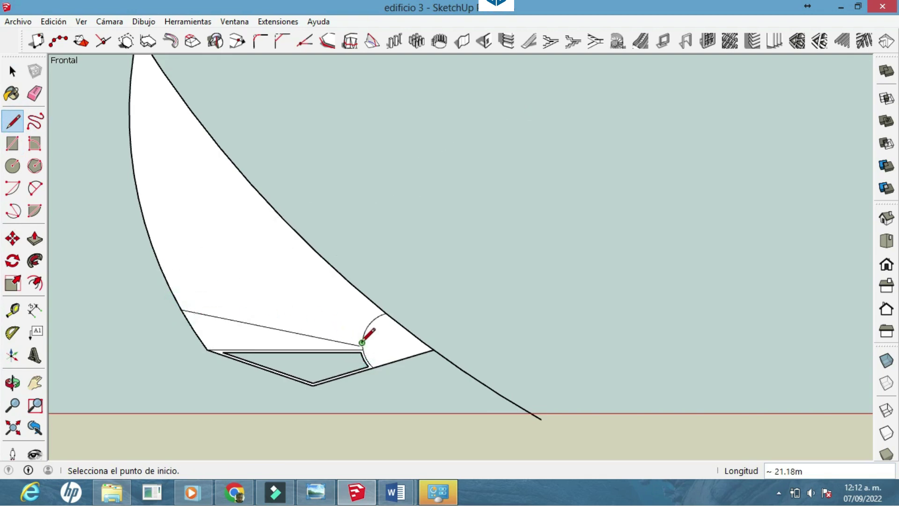
{"action": "scroll", "scroll_direction": "up", "scroll_amount": 3}
{"action": "left_click", "coordinate": [362, 343]}
{"action": "scroll", "scroll_direction": "down", "scroll_amount": 3}
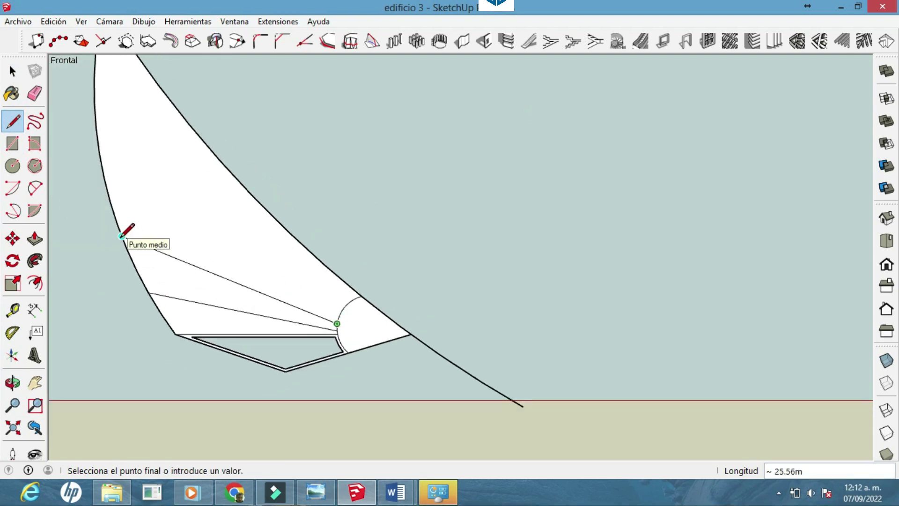
{"action": "left_click", "coordinate": [126, 247]}
{"action": "left_click", "coordinate": [340, 312]}
{"action": "left_click", "coordinate": [111, 200]}
Step: Add the highest rib line from the upper arc point to the left curve
{"action": "left_click", "coordinate": [347, 303]}
{"action": "left_click", "coordinate": [100, 149]}
{"action": "left_click", "coordinate": [348, 302]}
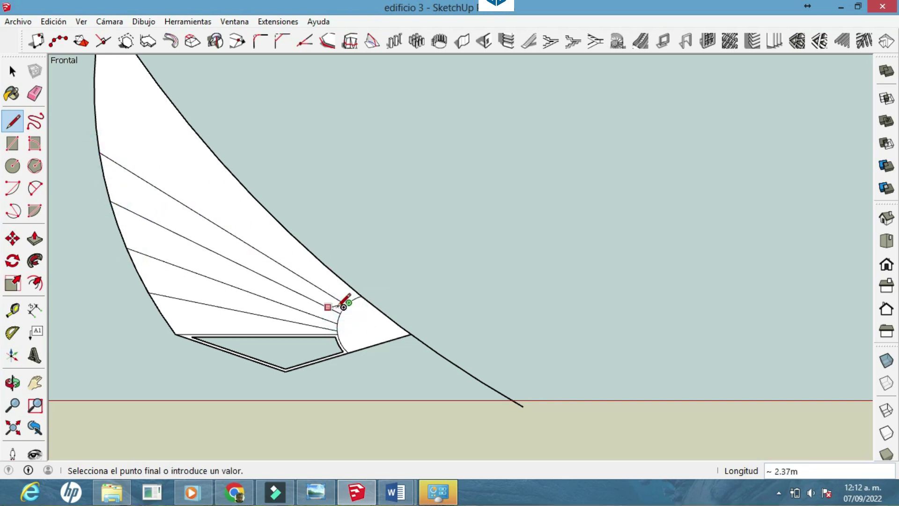
{"action": "key", "text": "Escape"}
{"action": "scroll", "scroll_direction": "up", "scroll_amount": 3}
{"action": "scroll", "scroll_direction": "up", "scroll_amount": 3}
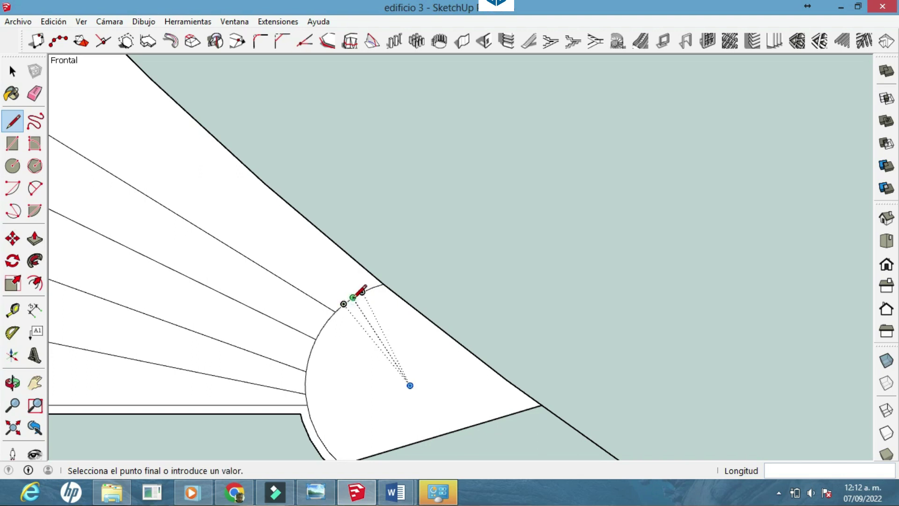
{"action": "scroll", "scroll_direction": "down", "scroll_amount": 3}
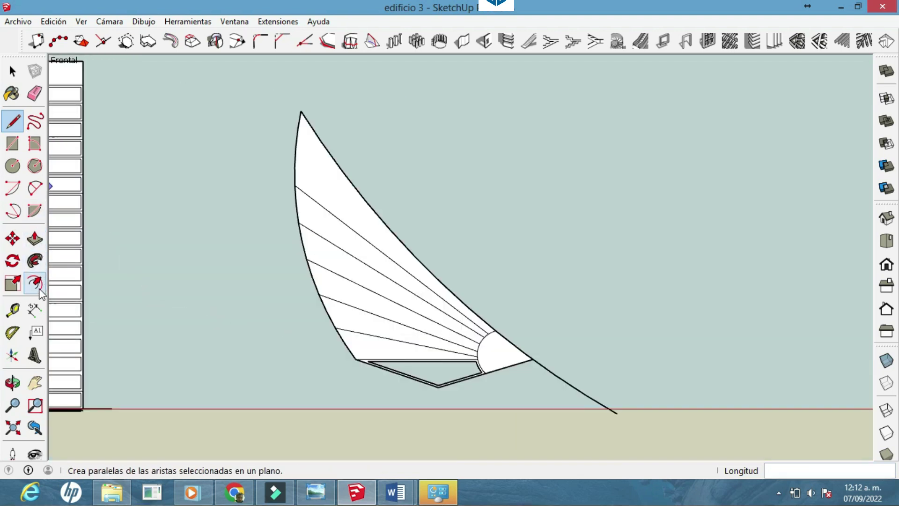
Step: Offset each fan strip of the fin inward with the same inset
{"action": "left_click", "coordinate": [37, 284]}
{"action": "scroll", "scroll_direction": "up", "scroll_amount": 3}
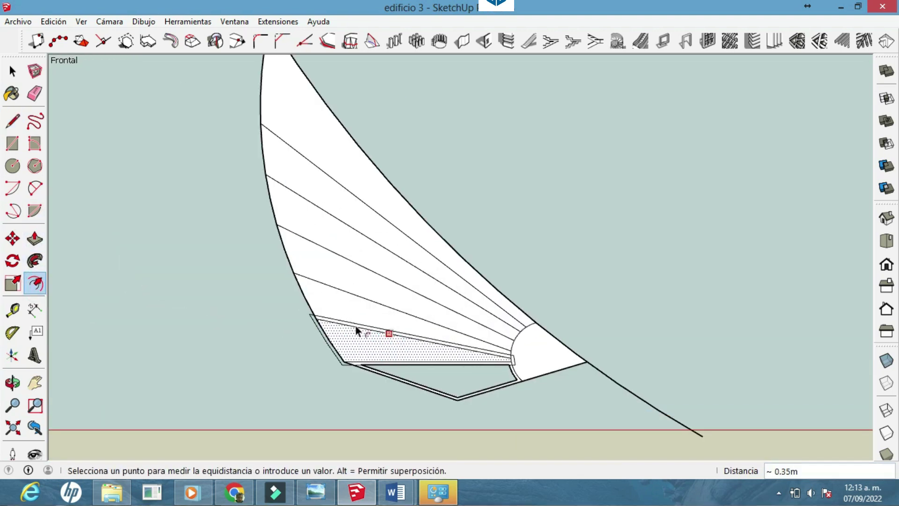
{"action": "left_click", "coordinate": [364, 333]}
{"action": "scroll", "scroll_direction": "up", "scroll_amount": 3}
{"action": "double_click", "coordinate": [374, 328]}
{"action": "double_click", "coordinate": [373, 295]}
{"action": "double_click", "coordinate": [369, 243]}
{"action": "left_click", "coordinate": [369, 210]}
{"action": "double_click", "coordinate": [387, 145]}
{"action": "scroll", "scroll_direction": "down", "scroll_amount": 3}
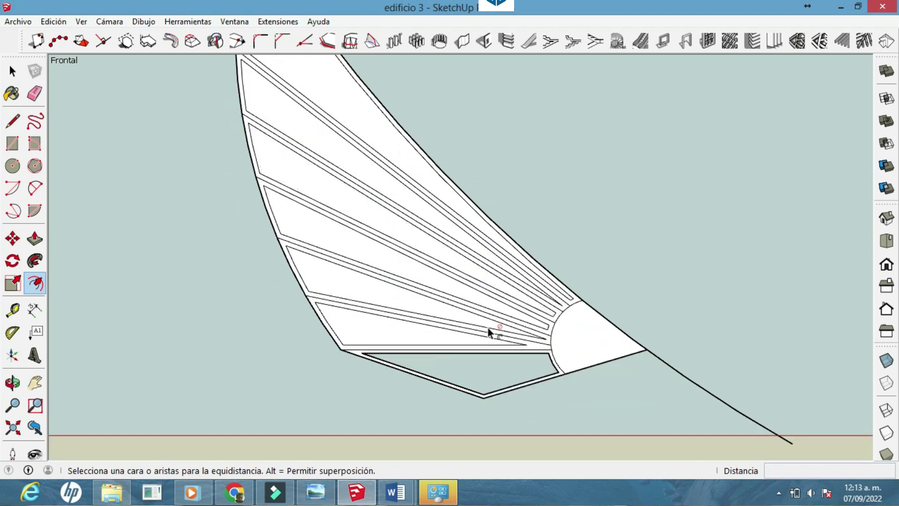
{"action": "scroll", "scroll_direction": "down", "scroll_amount": 3}
{"action": "scroll", "scroll_direction": "down", "scroll_amount": 3}
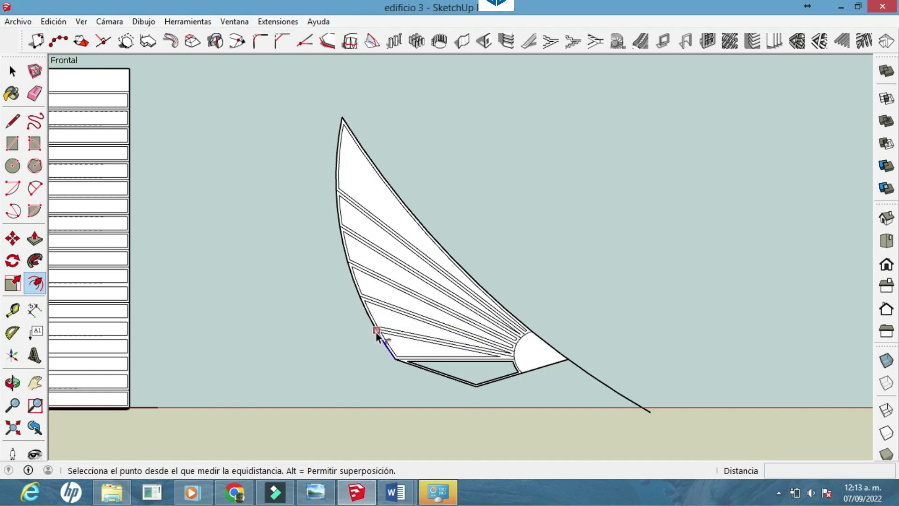
Step: Select and delete the strips' inner faces, leaving thin frames
{"action": "key", "text": "space"}
{"action": "scroll", "scroll_direction": "up", "scroll_amount": 3}
{"action": "left_click", "coordinate": [400, 198]}
{"action": "key", "text": "Delete"}
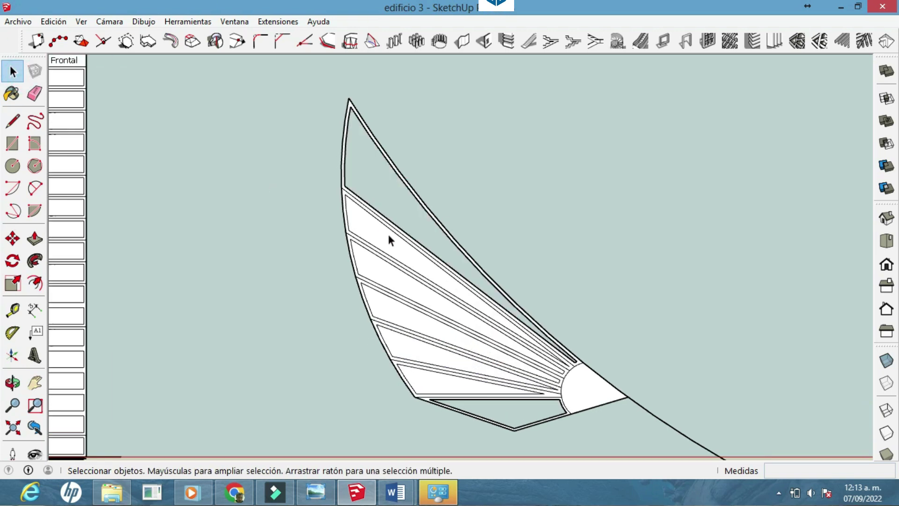
{"action": "left_click", "coordinate": [388, 235]}
{"action": "key", "text": "Delete"}
{"action": "left_click", "coordinate": [380, 260]}
{"action": "left_click", "coordinate": [405, 316]}
{"action": "key", "text": "Delete"}
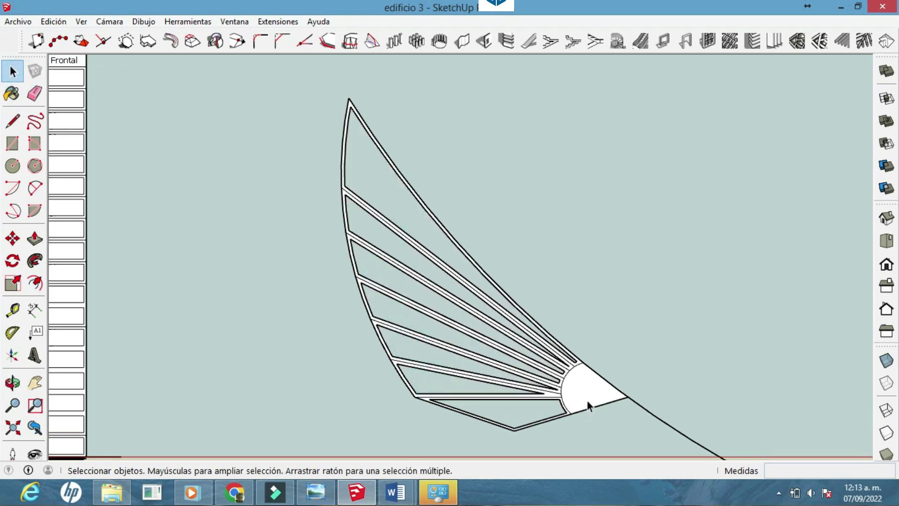
Step: Offset the small arc-shaped face inward
{"action": "left_click", "coordinate": [34, 283]}
{"action": "left_click", "coordinate": [596, 391]}
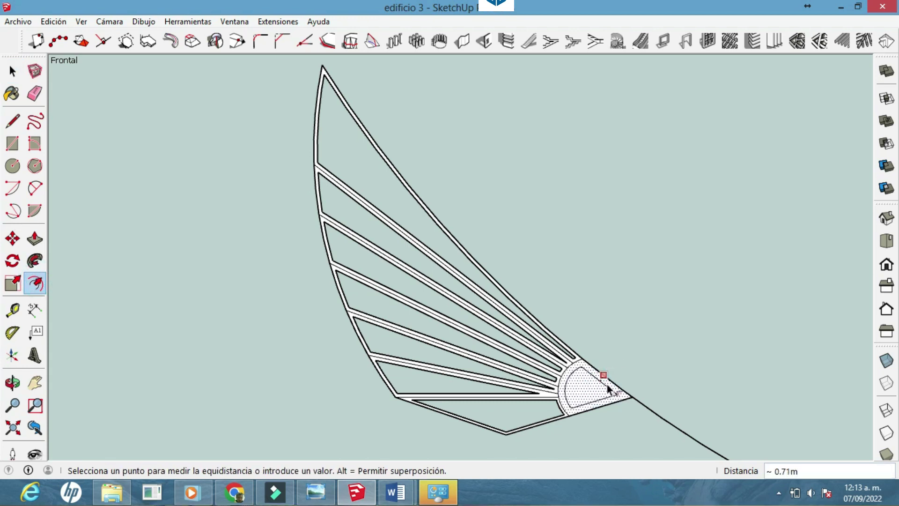
{"action": "left_click", "coordinate": [606, 384]}
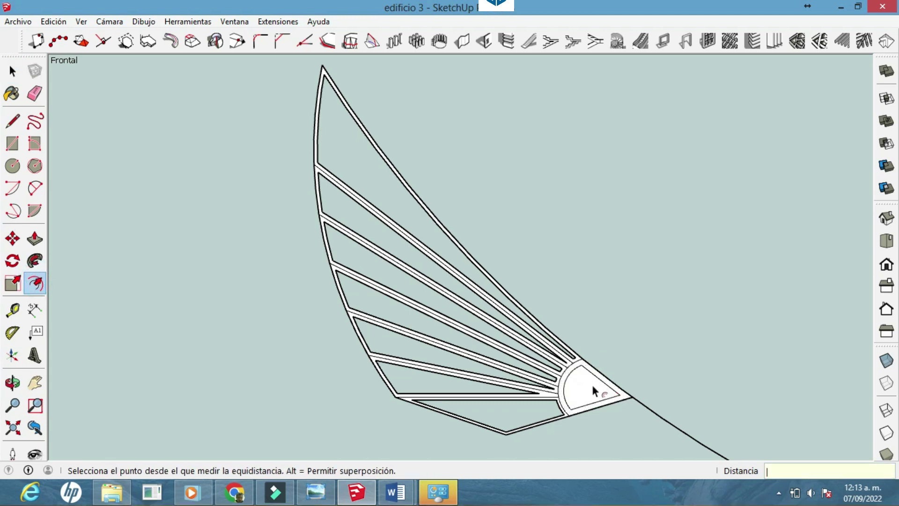
{"action": "scroll", "scroll_direction": "down", "scroll_amount": 3}
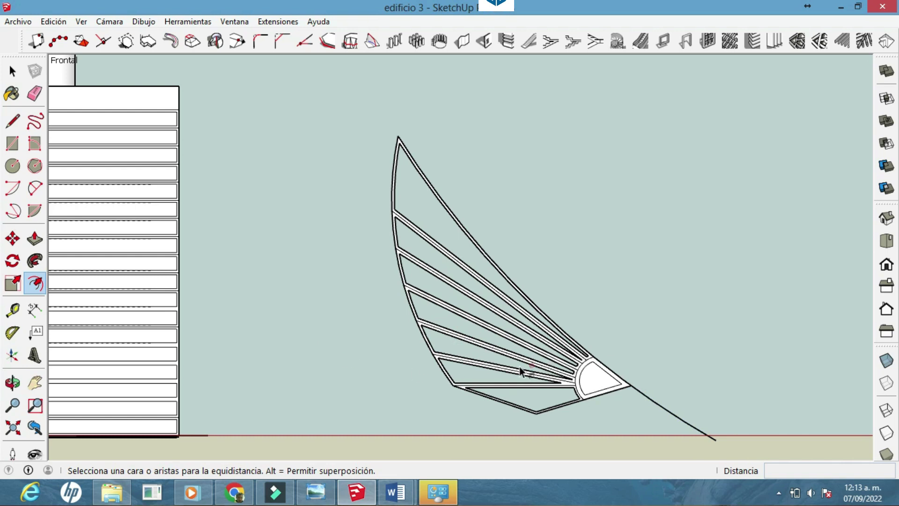
{"action": "scroll", "scroll_direction": "up", "scroll_amount": 3}
{"action": "left_click", "coordinate": [35, 95]}
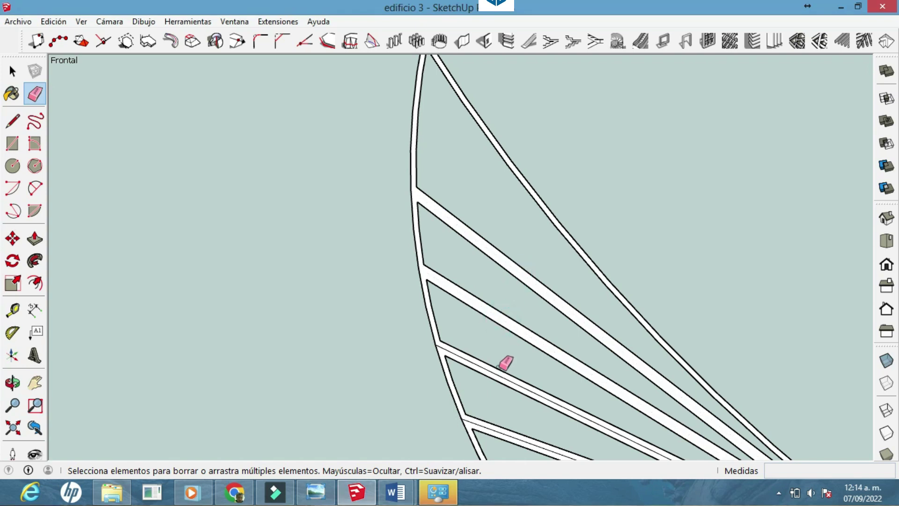
Step: Orbit to a perspective of the fin and push/pull the sail face and its end face
{"action": "scroll", "scroll_direction": "down", "scroll_amount": 3}
{"action": "scroll", "scroll_direction": "down", "scroll_amount": 3}
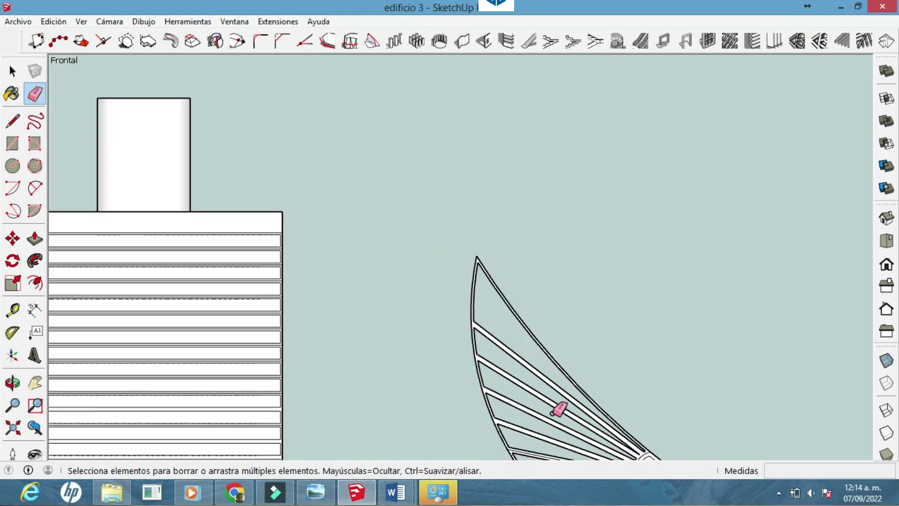
{"action": "scroll", "scroll_direction": "up", "scroll_amount": 3}
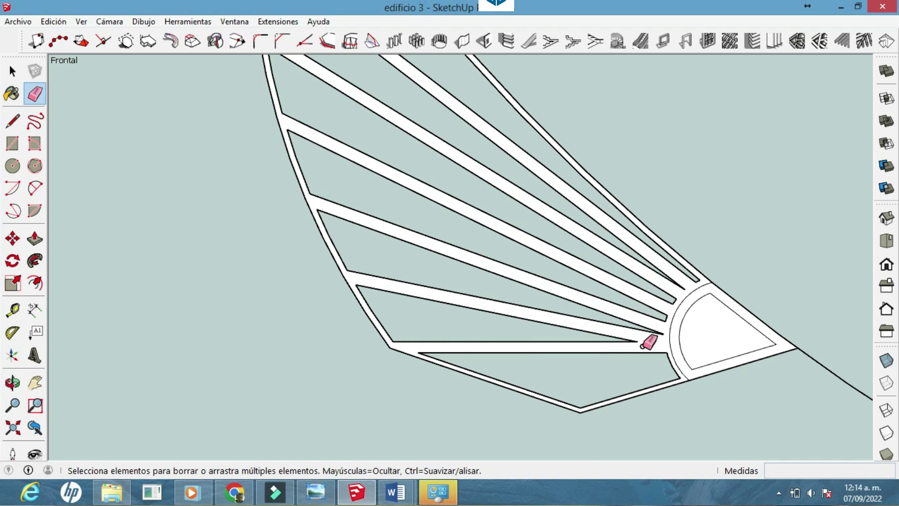
{"action": "scroll", "scroll_direction": "down", "scroll_amount": 3}
{"action": "left_click_drag", "start_coordinate": [712, 304], "coordinate": [373, 322]}
{"action": "left_click_drag", "start_coordinate": [242, 314], "coordinate": [64, 287]}
{"action": "left_click", "coordinate": [35, 239]}
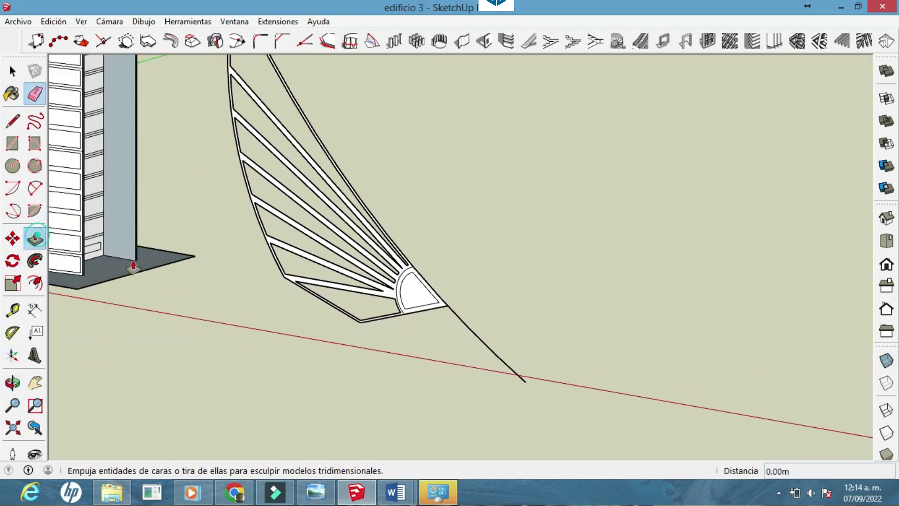
{"action": "scroll", "scroll_direction": "up", "scroll_amount": 3}
{"action": "scroll", "scroll_direction": "up", "scroll_amount": 3}
{"action": "left_click", "coordinate": [395, 262]}
{"action": "left_click", "coordinate": [494, 245]}
{"action": "left_click", "coordinate": [510, 305]}
{"action": "left_click", "coordinate": [538, 265]}
Step: Undo that extrusion and raise the sail's rib faces 16.48 m, cancelling the hub extrusion
{"action": "scroll", "scroll_direction": "down", "scroll_amount": 3}
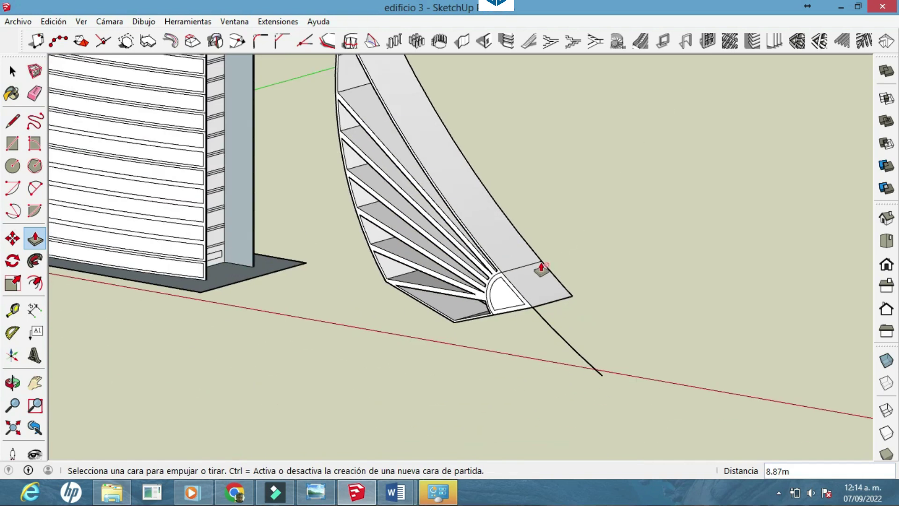
{"action": "left_click_drag", "start_coordinate": [530, 273], "coordinate": [627, 261]}
{"action": "key", "text": "ctrl+z"}
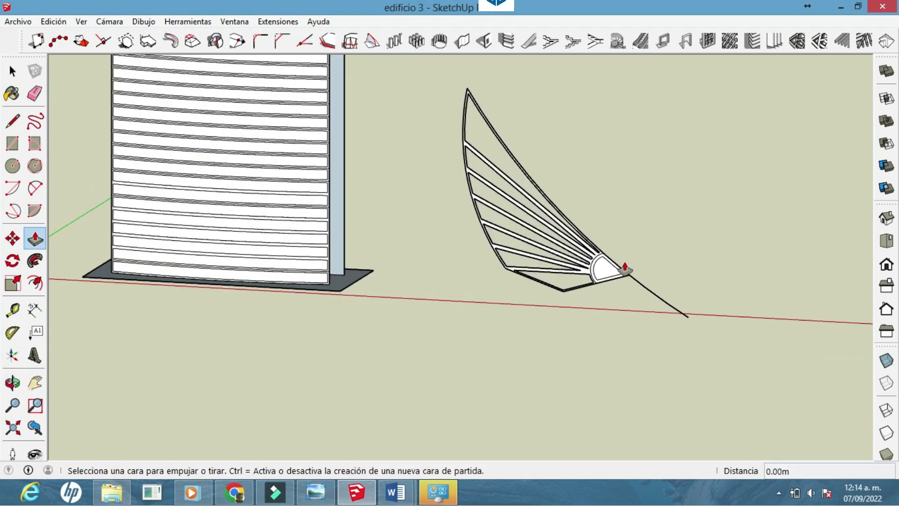
{"action": "scroll", "scroll_direction": "up", "scroll_amount": 3}
{"action": "key", "text": "e"}
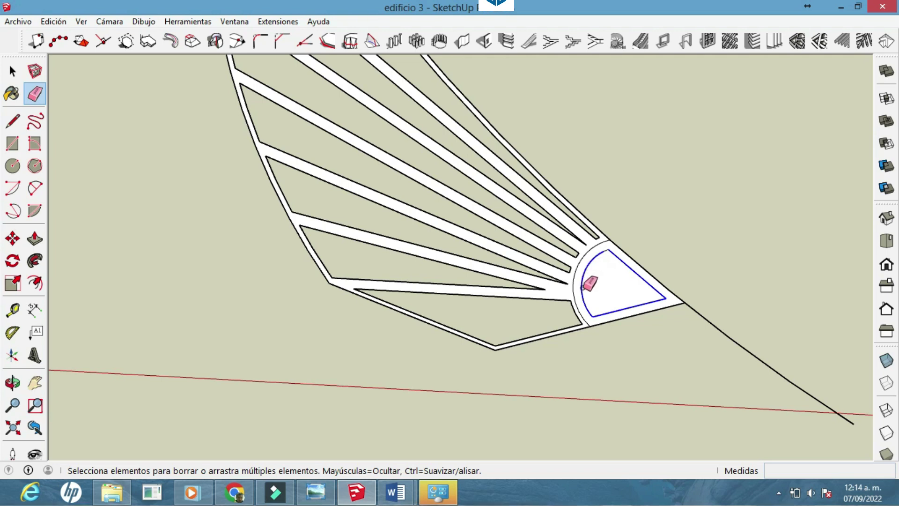
{"action": "key", "text": "p"}
{"action": "left_click", "coordinate": [562, 293]}
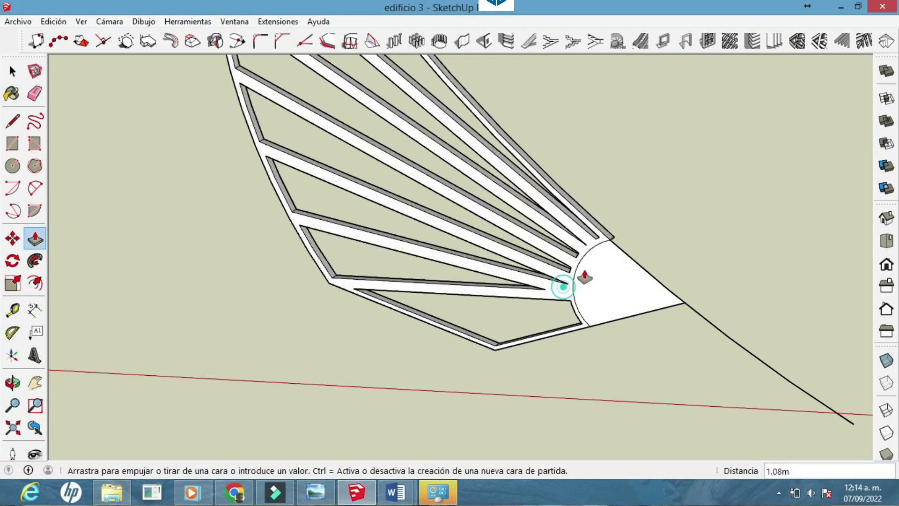
{"action": "left_click", "coordinate": [628, 251]}
{"action": "key", "text": "Escape"}
{"action": "scroll", "scroll_direction": "down", "scroll_amount": 3}
{"action": "left_click_drag", "start_coordinate": [654, 251], "coordinate": [652, 306]}
Step: Enable the Herramientas de Extrusión toolbar and move it aside
{"action": "left_click", "coordinate": [886, 240]}
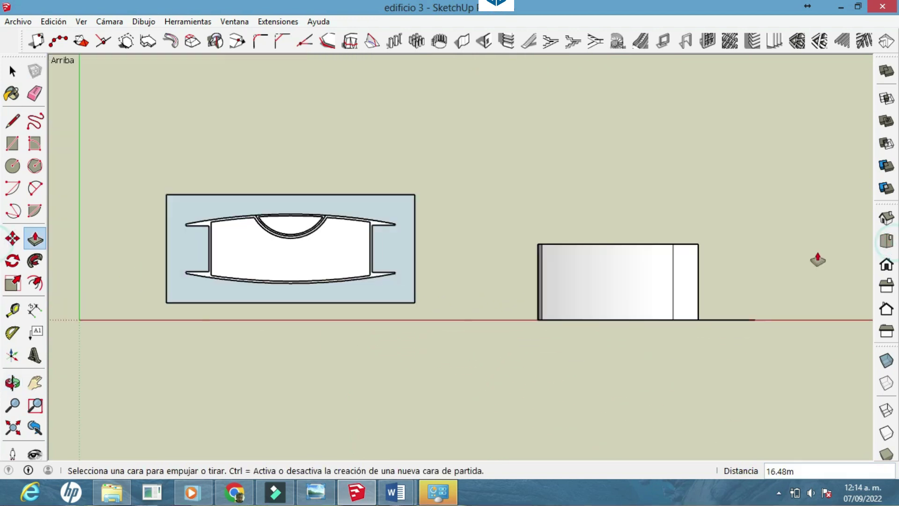
{"action": "left_click", "coordinate": [12, 71]}
{"action": "left_click_drag", "start_coordinate": [593, 339], "coordinate": [185, 156]}
{"action": "scroll", "scroll_direction": "up", "scroll_amount": 3}
{"action": "right_click", "coordinate": [11, 370]}
{"action": "scroll", "scroll_direction": "down", "scroll_amount": 3}
{"action": "scroll", "scroll_direction": "down", "scroll_amount": 3}
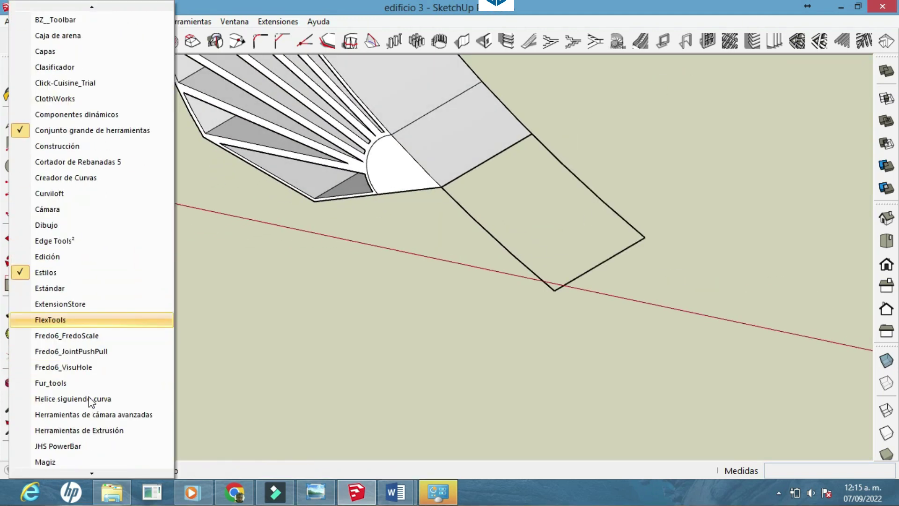
{"action": "left_click", "coordinate": [80, 429]}
{"action": "left_click", "coordinate": [12, 71]}
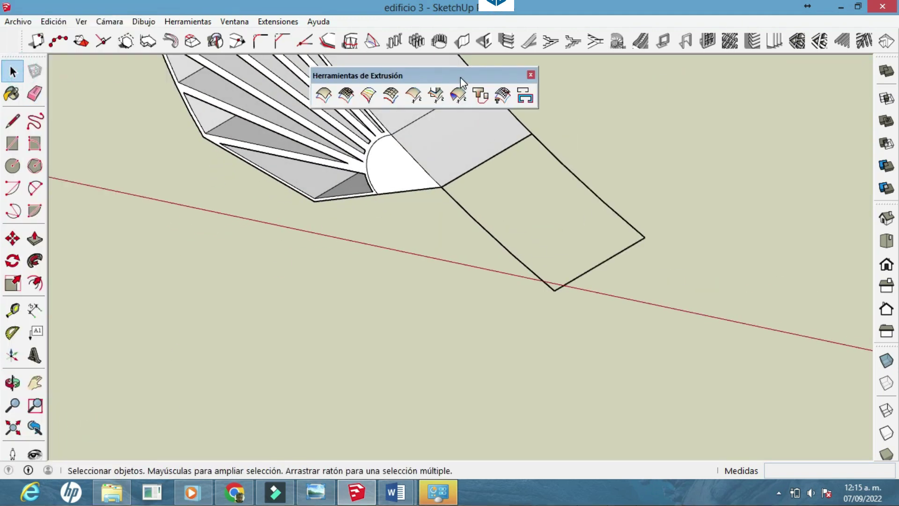
{"action": "left_click_drag", "start_coordinate": [460, 77], "coordinate": [310, 70]}
Step: Extrude the tail edge with Extrusión de Aristas por Vector, answering No to reversing faces
{"action": "left_click", "coordinate": [310, 87]}
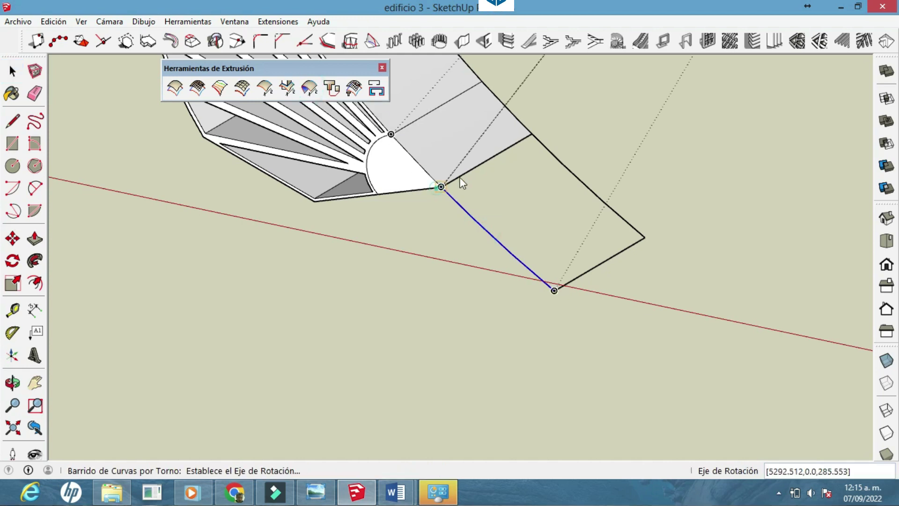
{"action": "key", "text": "space"}
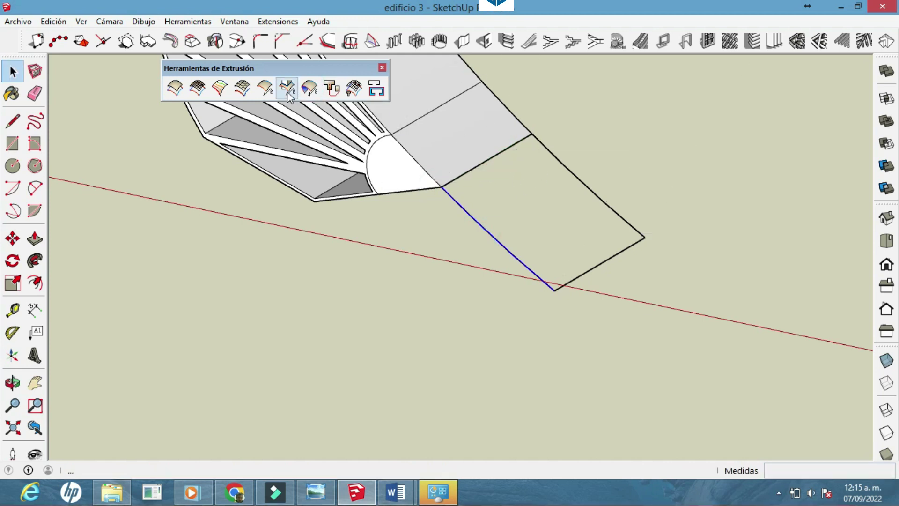
{"action": "left_click", "coordinate": [264, 88]}
{"action": "left_click", "coordinate": [536, 140]}
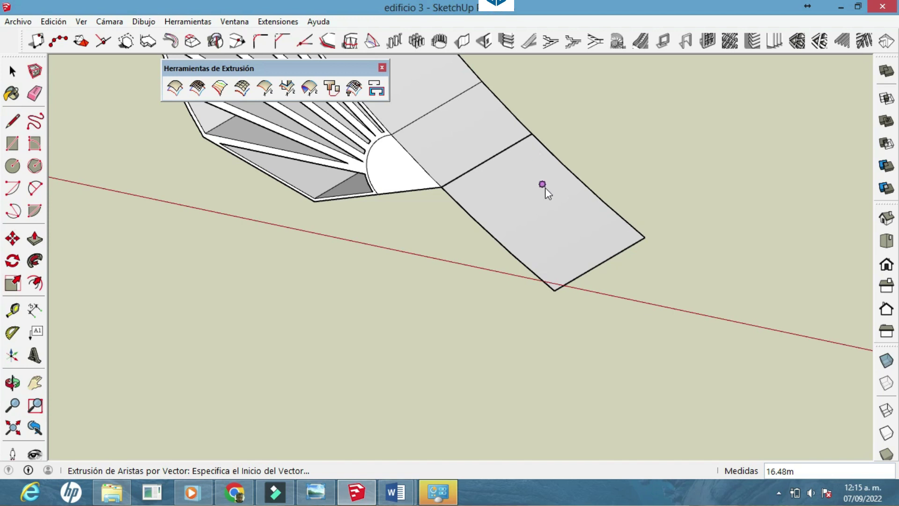
{"action": "left_click", "coordinate": [382, 68]}
{"action": "left_click_drag", "start_coordinate": [517, 268], "coordinate": [763, 311]}
{"action": "scroll", "scroll_direction": "down", "scroll_amount": 3}
{"action": "left_click_drag", "start_coordinate": [760, 357], "coordinate": [749, 356]}
{"action": "left_click", "coordinate": [884, 242]}
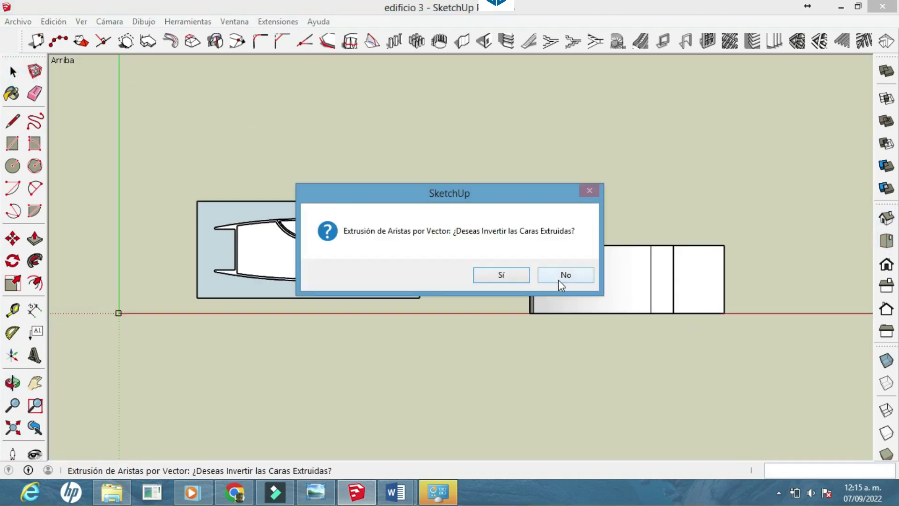
{"action": "left_click", "coordinate": [558, 279]}
Step: Inspect the extruded band from oblique, top, right and front views
{"action": "left_click_drag", "start_coordinate": [602, 280], "coordinate": [715, 353]}
{"action": "scroll", "scroll_direction": "up", "scroll_amount": 3}
{"action": "scroll", "scroll_direction": "up", "scroll_amount": 3}
{"action": "left_click_drag", "start_coordinate": [548, 199], "coordinate": [678, 197]}
{"action": "left_click", "coordinate": [886, 240]}
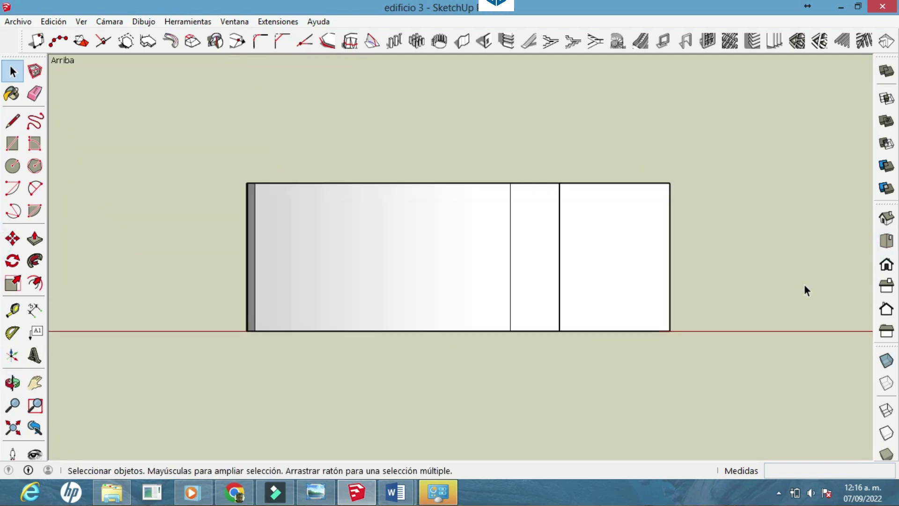
{"action": "left_click", "coordinate": [886, 285]}
{"action": "left_click", "coordinate": [886, 264]}
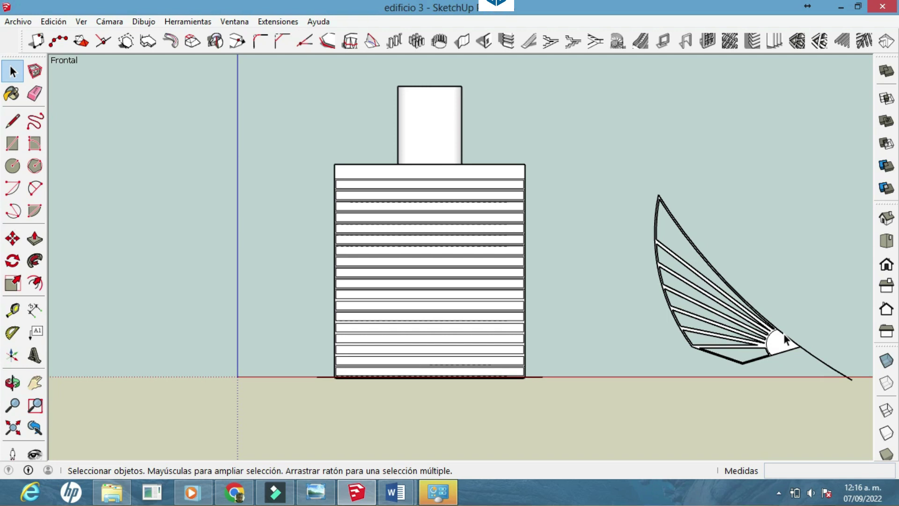
Step: Erase the stray edge below the wing
{"action": "scroll", "scroll_direction": "down", "scroll_amount": 3}
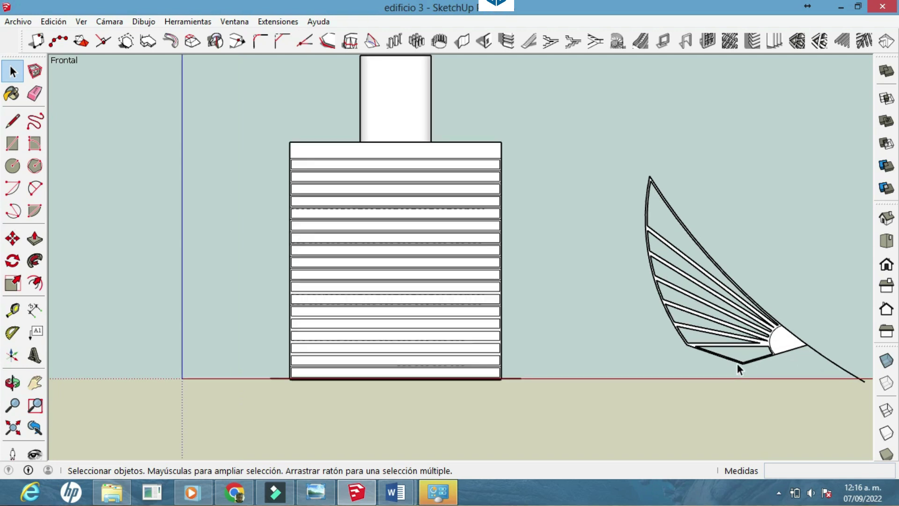
{"action": "scroll", "scroll_direction": "up", "scroll_amount": 3}
{"action": "scroll", "scroll_direction": "up", "scroll_amount": 3}
{"action": "left_click_drag", "start_coordinate": [658, 315], "coordinate": [629, 260]}
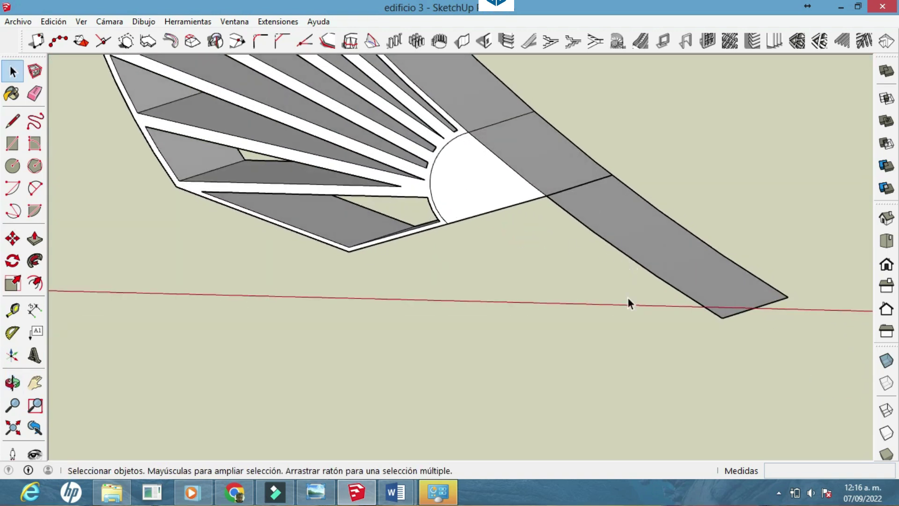
{"action": "left_click_drag", "start_coordinate": [584, 289], "coordinate": [522, 257]}
{"action": "left_click", "coordinate": [35, 282]}
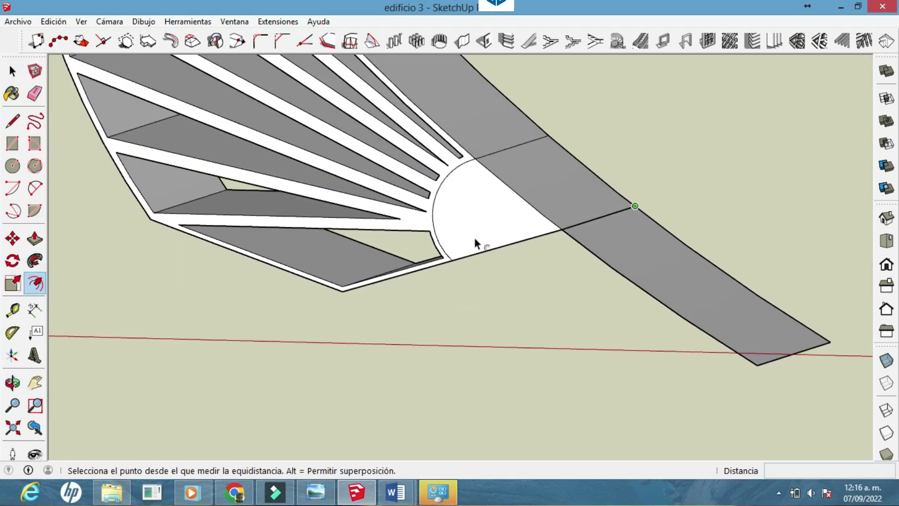
{"action": "key", "text": "ctrl+z"}
{"action": "key", "text": "space"}
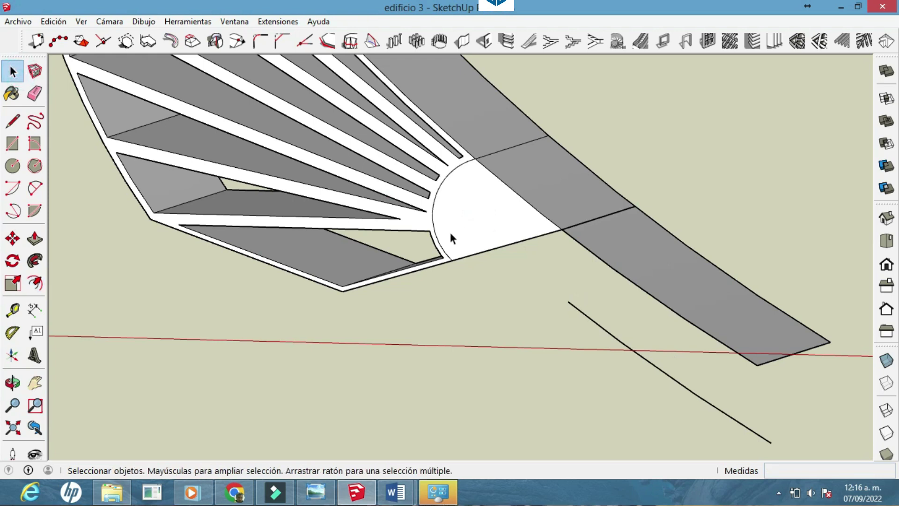
{"action": "left_click", "coordinate": [35, 93]}
{"action": "left_click", "coordinate": [614, 334]}
Step: Remove and smooth away the seam edge running across the curved band
{"action": "left_click_drag", "start_coordinate": [613, 334], "coordinate": [508, 425]}
{"action": "scroll", "scroll_direction": "up", "scroll_amount": 3}
{"action": "left_click", "coordinate": [412, 200]}
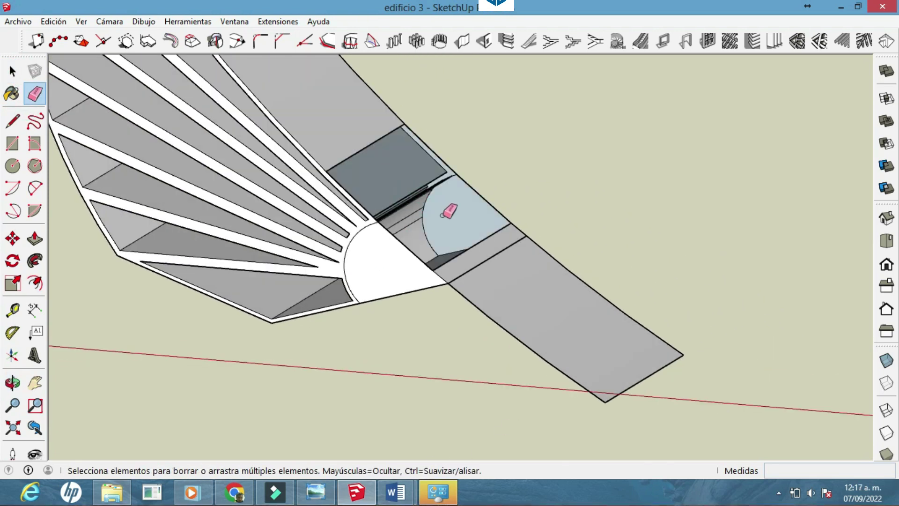
{"action": "left_click", "coordinate": [481, 260]}
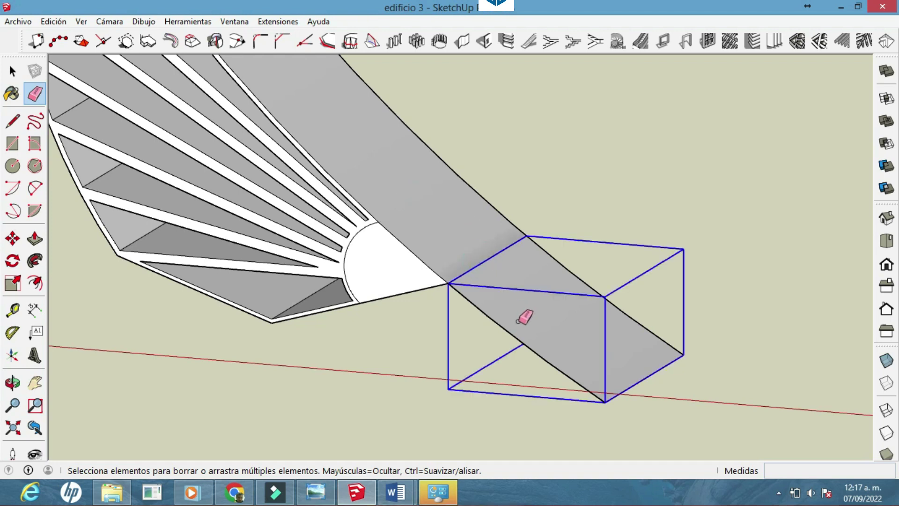
{"action": "left_click", "coordinate": [488, 258]}
{"action": "key", "text": "space"}
{"action": "left_click_drag", "start_coordinate": [631, 166], "coordinate": [658, 177]}
{"action": "scroll", "scroll_direction": "down", "scroll_amount": 3}
{"action": "left_click", "coordinate": [462, 196]}
{"action": "left_click", "coordinate": [512, 247]}
Step: Explode the band group and delete the edge crossing the band
{"action": "left_click_drag", "start_coordinate": [512, 247], "coordinate": [565, 396]}
{"action": "scroll", "scroll_direction": "up", "scroll_amount": 3}
{"action": "left_click_drag", "start_coordinate": [481, 361], "coordinate": [535, 371]}
{"action": "right_click", "coordinate": [537, 358]}
{"action": "left_click", "coordinate": [590, 91]}
{"action": "left_click", "coordinate": [530, 333]}
{"action": "key", "text": "Delete"}
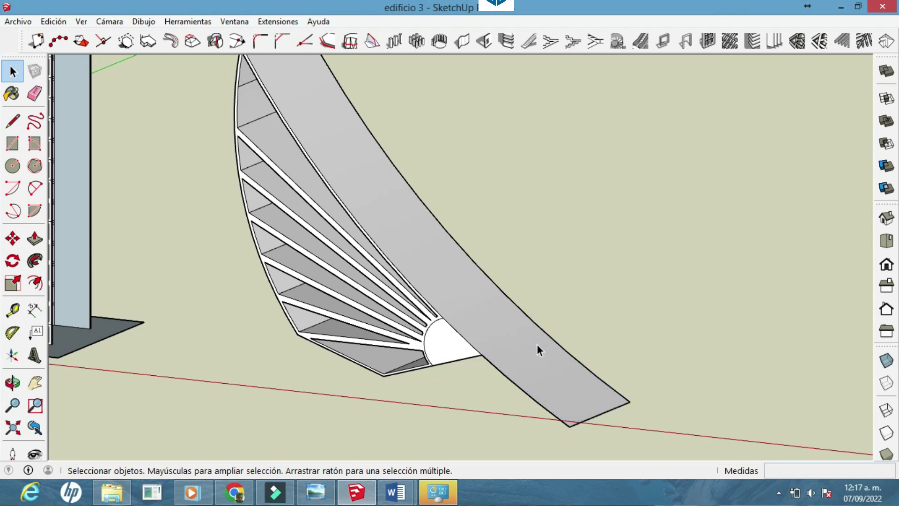
{"action": "left_click", "coordinate": [400, 273]}
{"action": "left_click", "coordinate": [483, 299]}
{"action": "scroll", "scroll_direction": "down", "scroll_amount": 3}
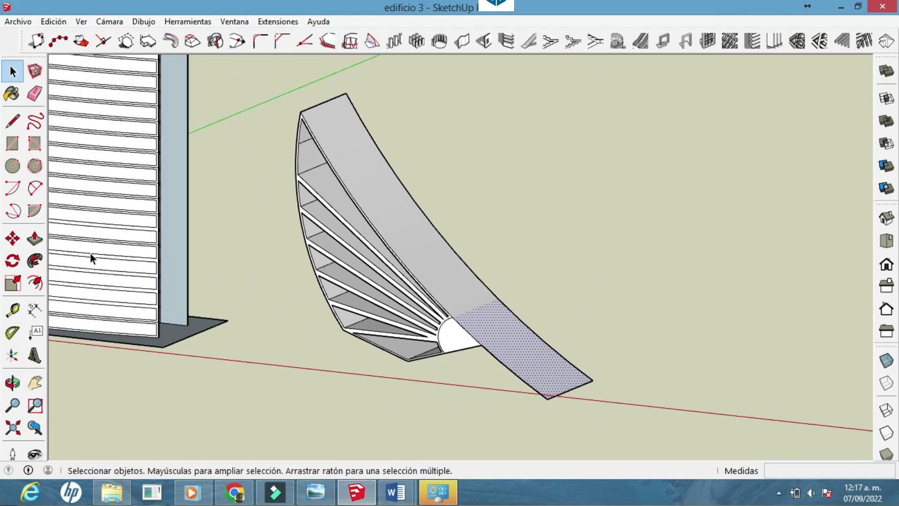
Step: Enable the Fredo6_JointPushPull toolbar and thicken the lower band face by 0.70 m
{"action": "right_click", "coordinate": [43, 253]}
{"action": "scroll", "scroll_direction": "down", "scroll_amount": 3}
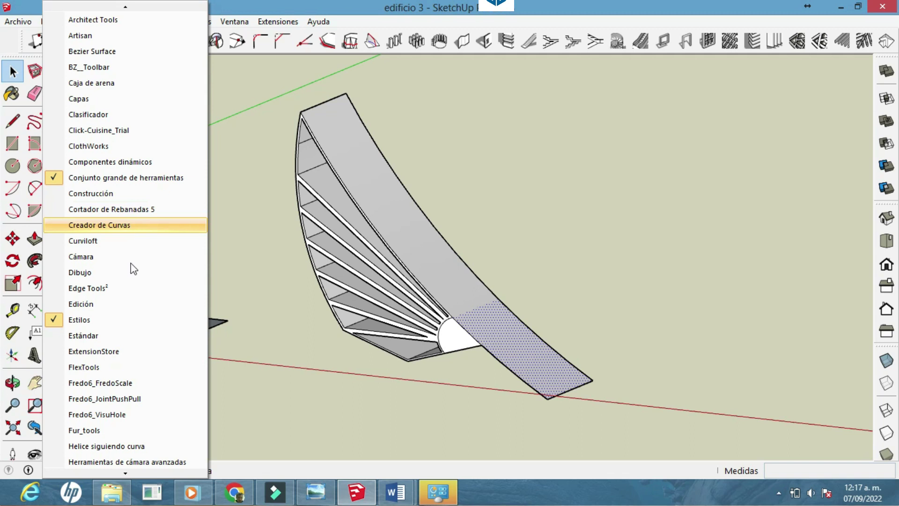
{"action": "left_click", "coordinate": [154, 396]}
{"action": "left_click", "coordinate": [129, 121]}
{"action": "left_click_drag", "start_coordinate": [399, 194], "coordinate": [399, 196]}
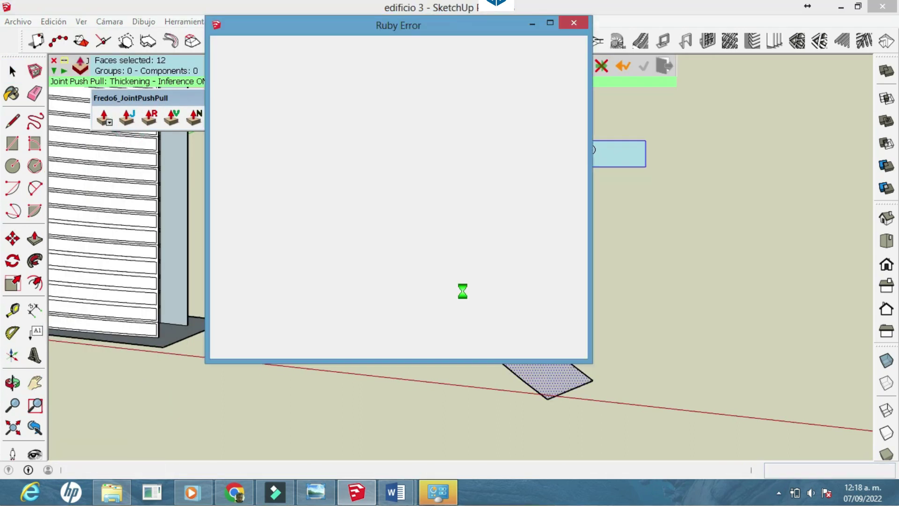
{"action": "left_click_drag", "start_coordinate": [399, 197], "coordinate": [352, 271]}
{"action": "scroll", "scroll_direction": "up", "scroll_amount": 3}
{"action": "key", "text": "l"}
{"action": "left_click", "coordinate": [460, 342]}
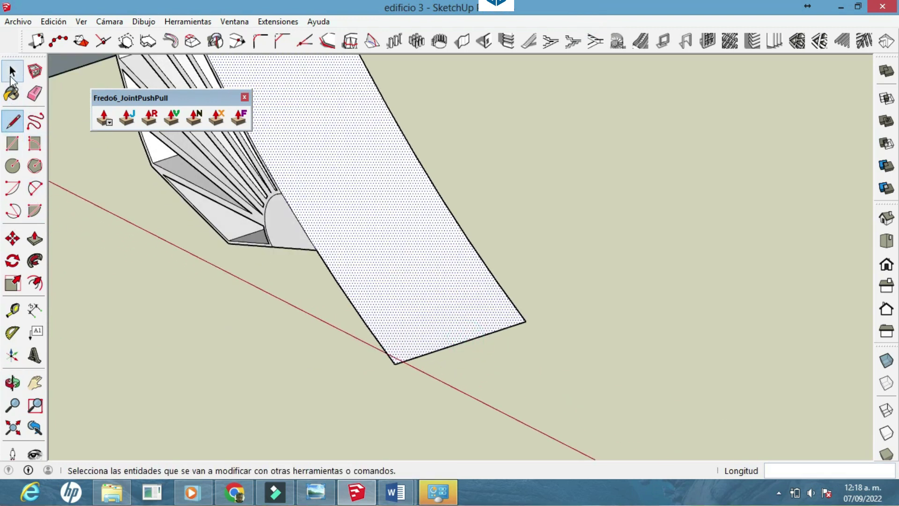
Step: Copy the band's left edge to the middle of the band face
{"action": "left_click", "coordinate": [13, 71]}
{"action": "left_click", "coordinate": [379, 341]}
{"action": "left_click", "coordinate": [12, 239]}
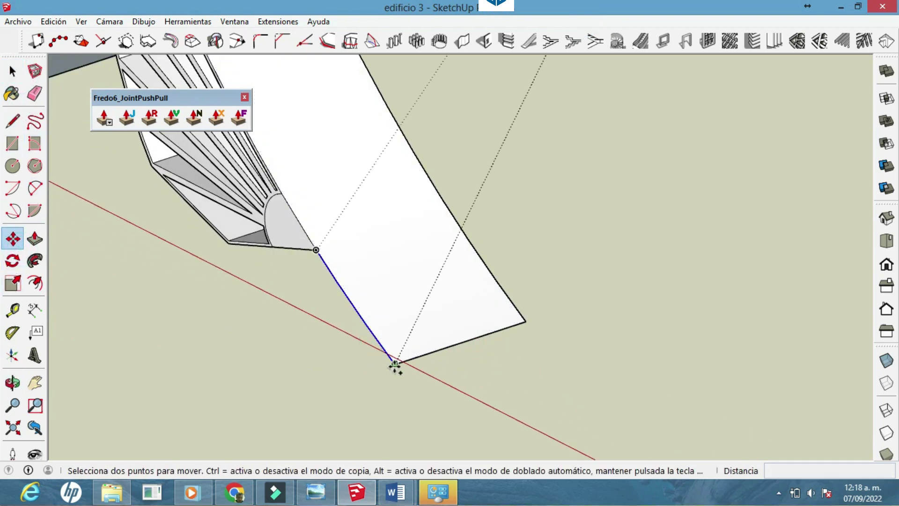
{"action": "left_click", "coordinate": [395, 362]}
{"action": "key", "text": "ctrl"}
{"action": "left_click", "coordinate": [460, 342]}
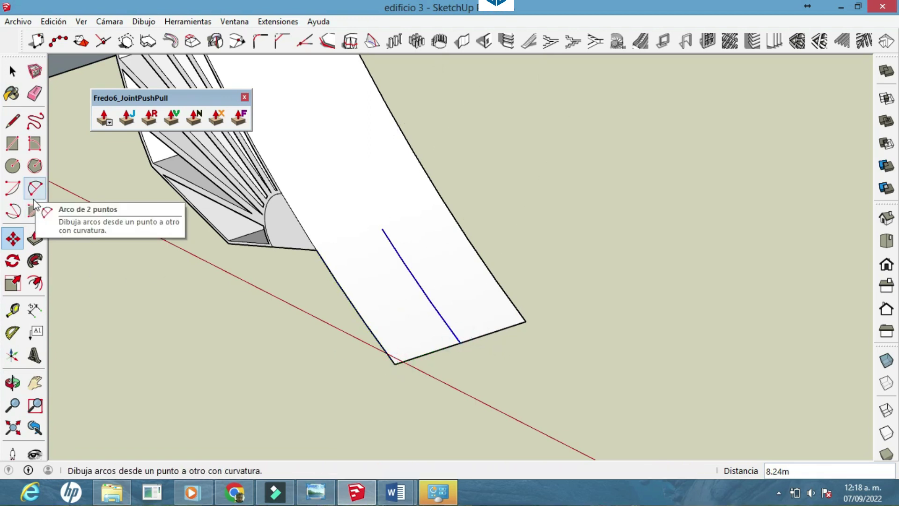
{"action": "scroll", "scroll_direction": "up", "scroll_amount": 3}
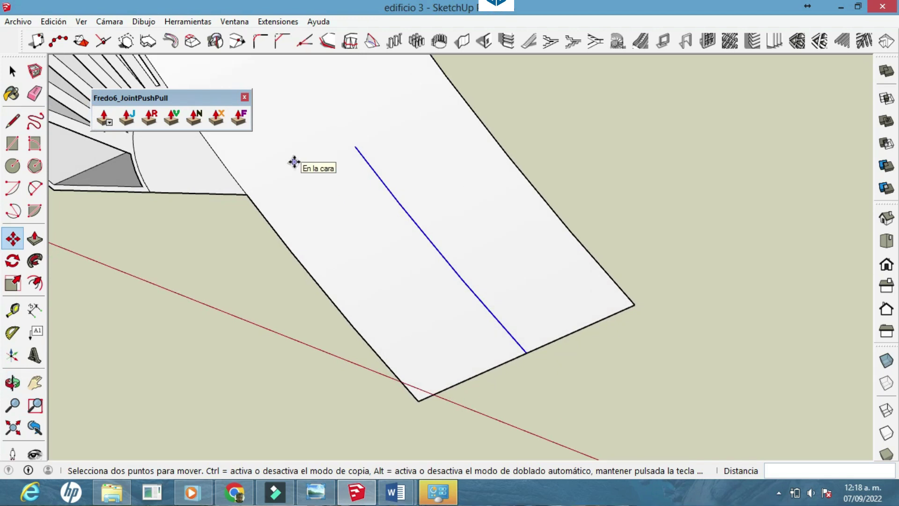
Step: Draw a two-point arc across the band from its bottom to near its top
{"action": "left_click", "coordinate": [35, 187]}
{"action": "left_click", "coordinate": [471, 376]}
{"action": "left_click", "coordinate": [355, 146]}
{"action": "left_click", "coordinate": [397, 274]}
{"action": "left_click_drag", "start_coordinate": [452, 235], "coordinate": [378, 136]}
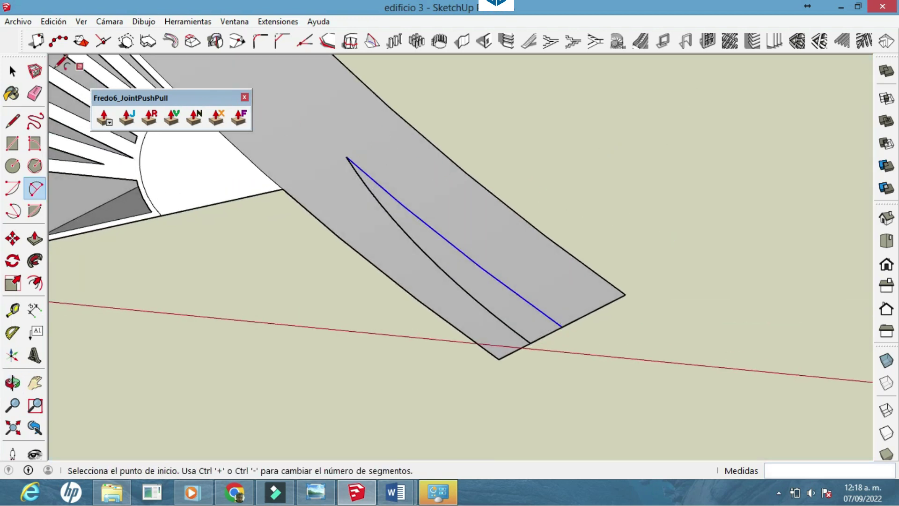
{"action": "key", "text": "space"}
Step: Copy the arc, mirror it with Scale -1, and snap it onto the leaf apex
{"action": "left_click", "coordinate": [415, 243]}
{"action": "left_click", "coordinate": [13, 238]}
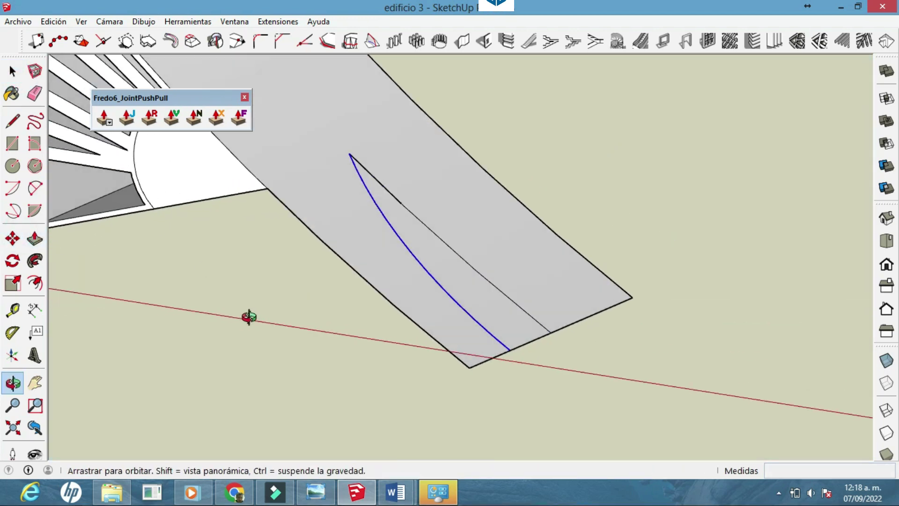
{"action": "left_click_drag", "start_coordinate": [249, 314], "coordinate": [452, 366]}
{"action": "left_click", "coordinate": [452, 366]}
{"action": "key", "text": "ctrl"}
{"action": "left_click", "coordinate": [716, 291]}
{"action": "left_click", "coordinate": [12, 282]}
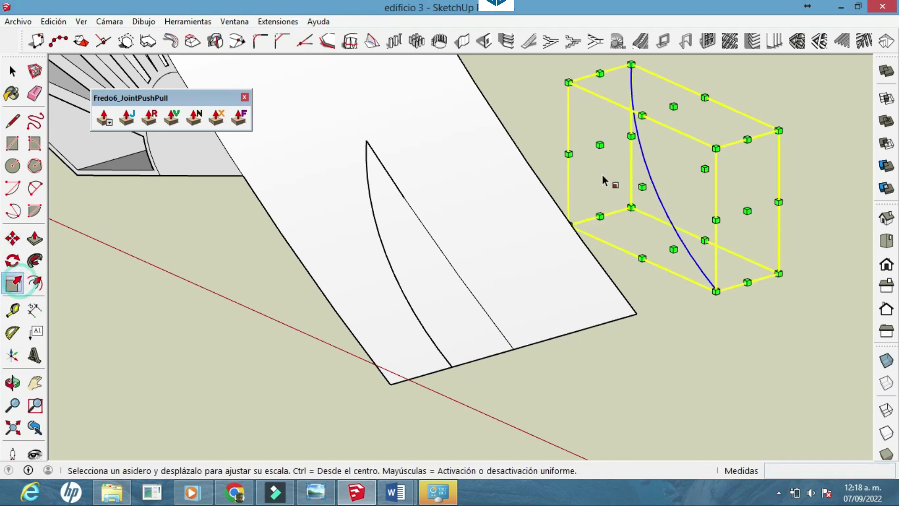
{"action": "left_click_drag", "start_coordinate": [643, 186], "coordinate": [763, 144]}
{"action": "left_click", "coordinate": [12, 238]}
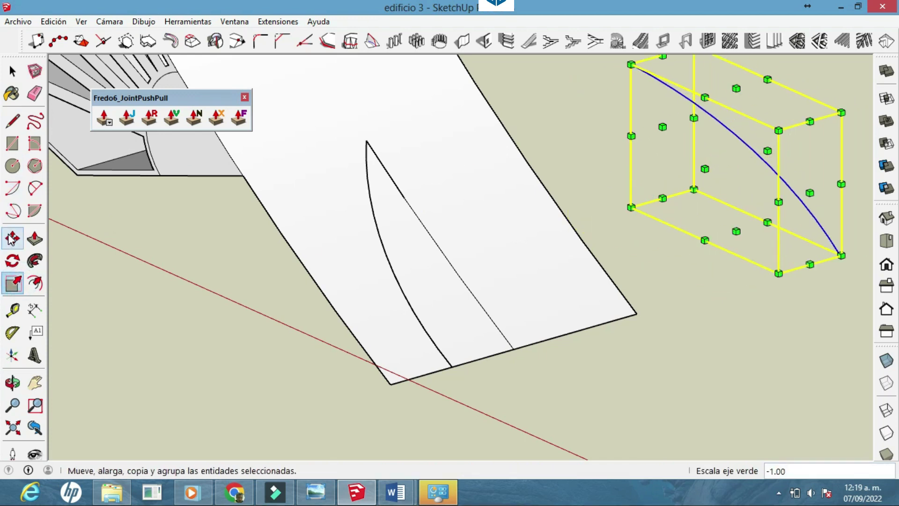
{"action": "left_click", "coordinate": [366, 141]}
Step: Erase the straight guide line inside the leaf and try extruding the leaf face
{"action": "left_click", "coordinate": [35, 94]}
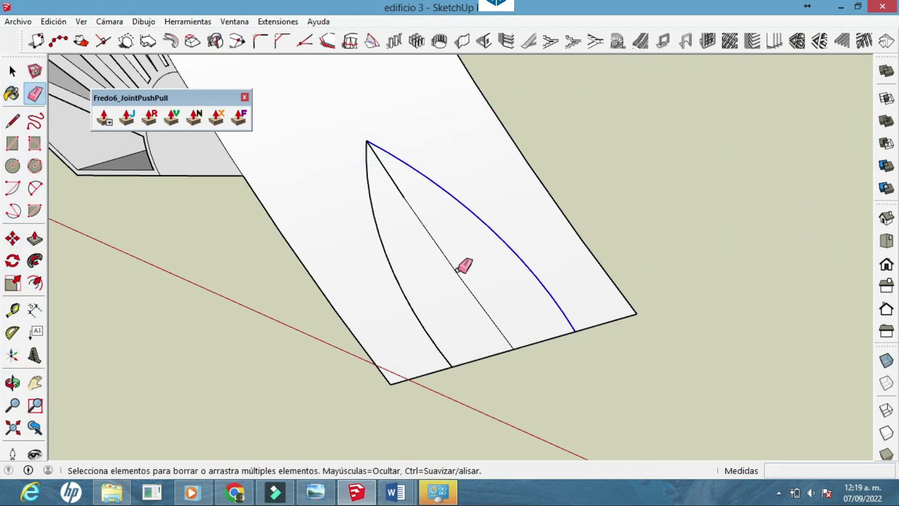
{"action": "left_click", "coordinate": [12, 71]}
{"action": "left_click", "coordinate": [468, 281]}
{"action": "left_click_drag", "start_coordinate": [466, 296], "coordinate": [527, 321]}
{"action": "scroll", "scroll_direction": "down", "scroll_amount": 3}
{"action": "left_click", "coordinate": [35, 239]}
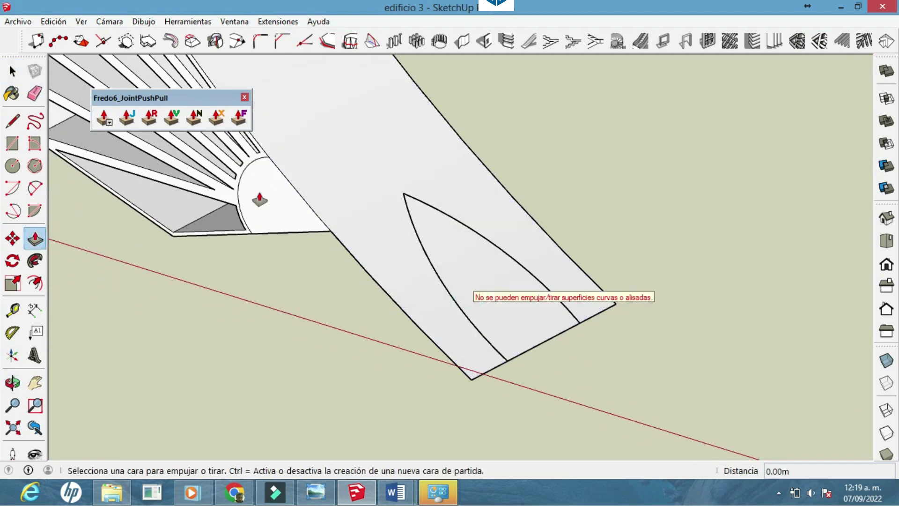
{"action": "left_click", "coordinate": [127, 117]}
{"action": "left_click", "coordinate": [239, 117]}
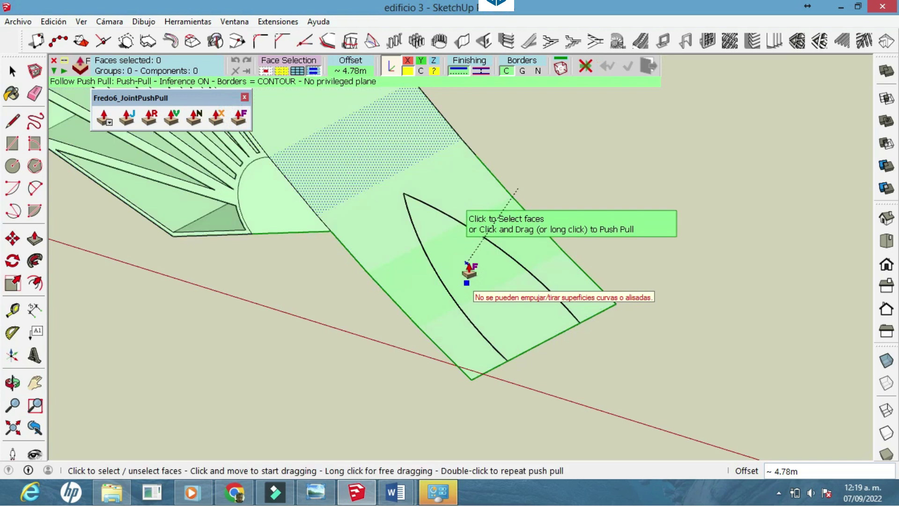
Step: Copy the two leaf curves aside and close them with a line into a face
{"action": "left_click", "coordinate": [12, 71]}
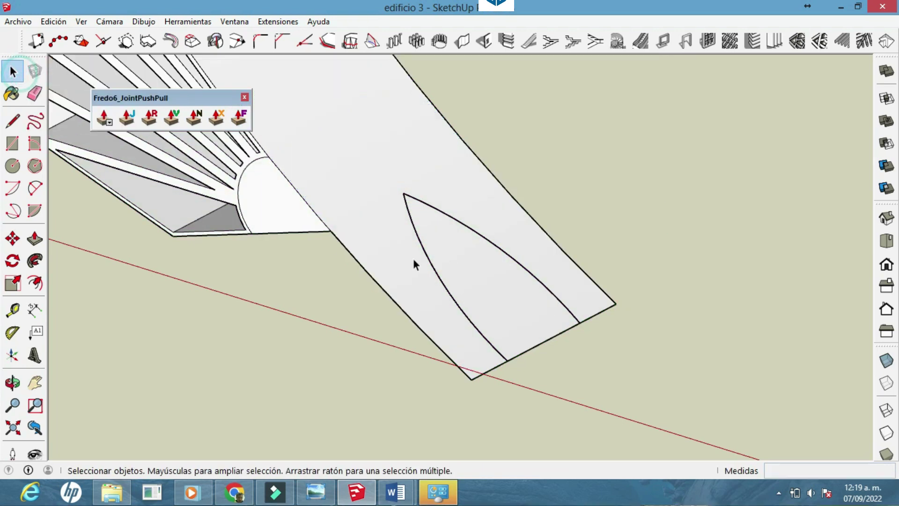
{"action": "left_click", "coordinate": [496, 290]}
{"action": "left_click", "coordinate": [448, 212]}
{"action": "key", "text": "m"}
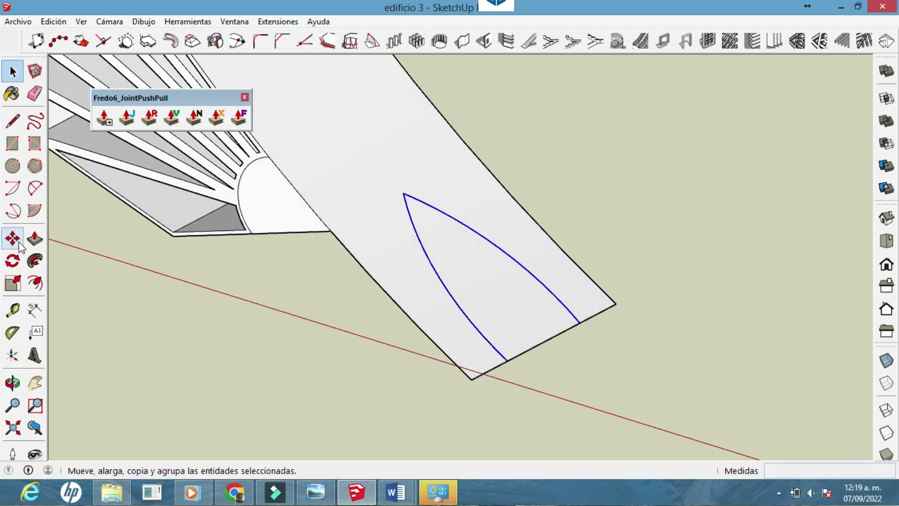
{"action": "left_click", "coordinate": [508, 361]}
{"action": "left_click", "coordinate": [9, 128]}
{"action": "left_click", "coordinate": [666, 277]}
{"action": "left_click", "coordinate": [737, 240]}
Step: Push/Pull the copied leaf face into a thick solid and group it
{"action": "left_click", "coordinate": [35, 238]}
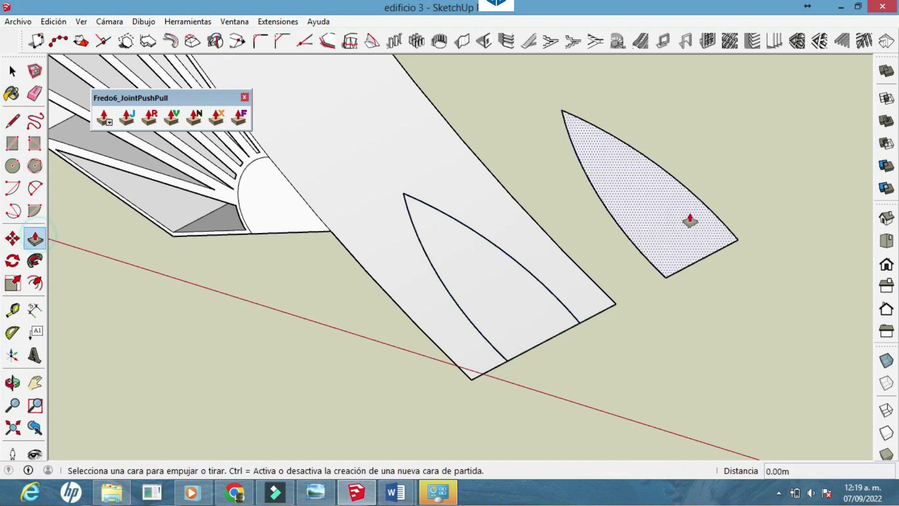
{"action": "left_click", "coordinate": [688, 217]}
{"action": "left_click", "coordinate": [706, 185]}
{"action": "left_click", "coordinate": [12, 240]}
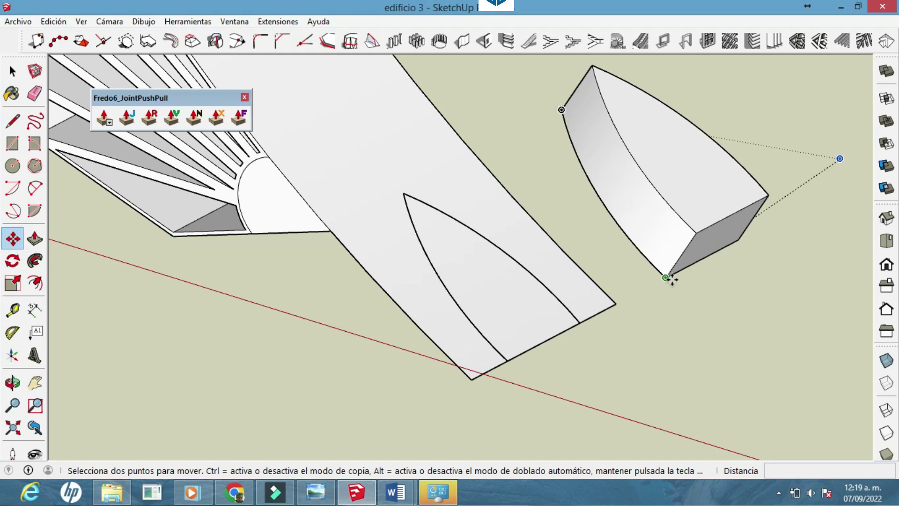
{"action": "left_click", "coordinate": [666, 277]}
{"action": "key", "text": "Escape"}
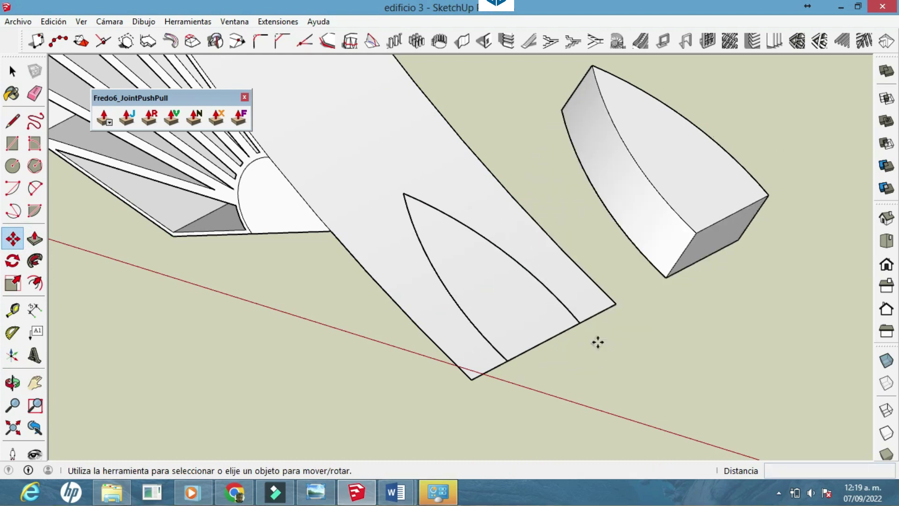
{"action": "left_click", "coordinate": [13, 72]}
{"action": "double_click", "coordinate": [636, 160]}
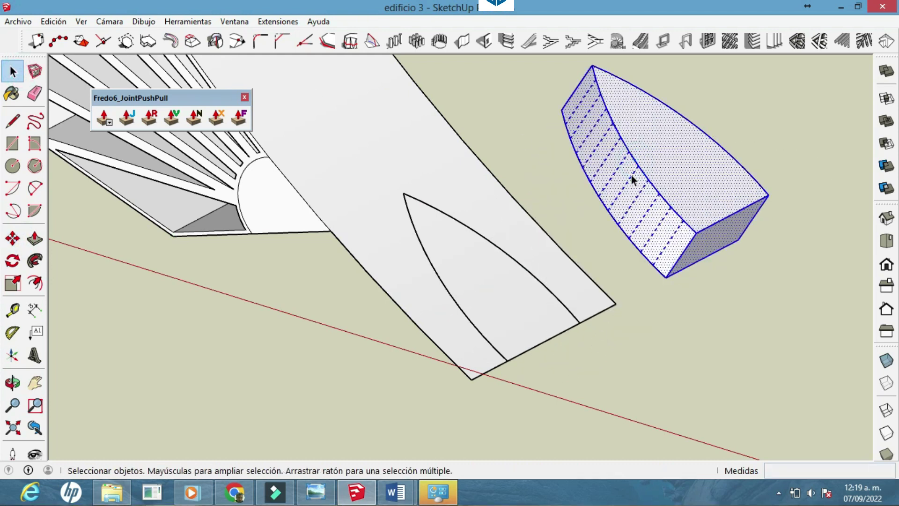
{"action": "key", "text": "Escape"}
Step: Move the solid group onto the strip's leaf outline
{"action": "left_click", "coordinate": [13, 239]}
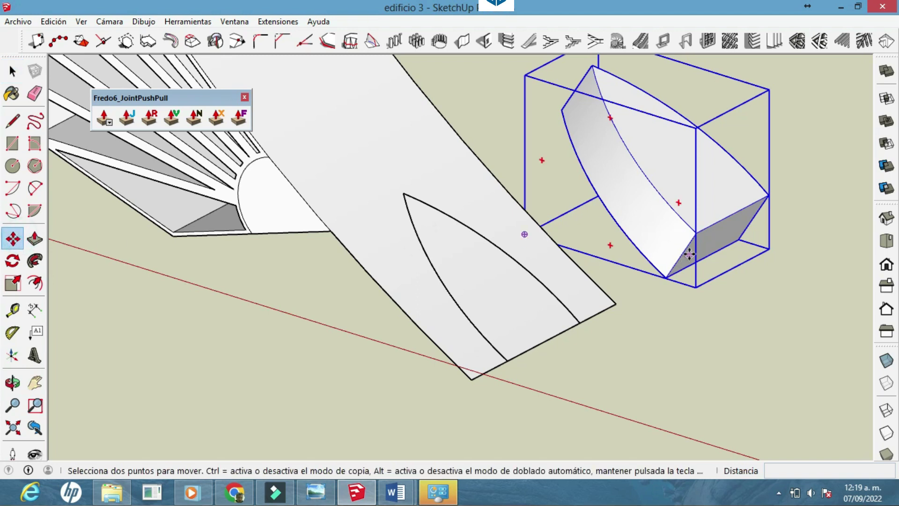
{"action": "left_click", "coordinate": [689, 254]}
{"action": "left_click_drag", "start_coordinate": [498, 367], "coordinate": [568, 291]}
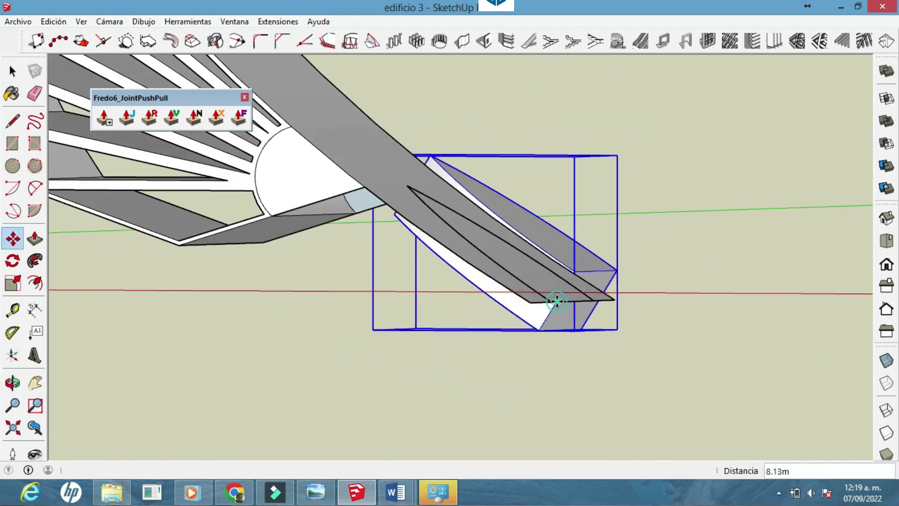
{"action": "left_click", "coordinate": [548, 301]}
{"action": "left_click_drag", "start_coordinate": [548, 300], "coordinate": [379, 277]}
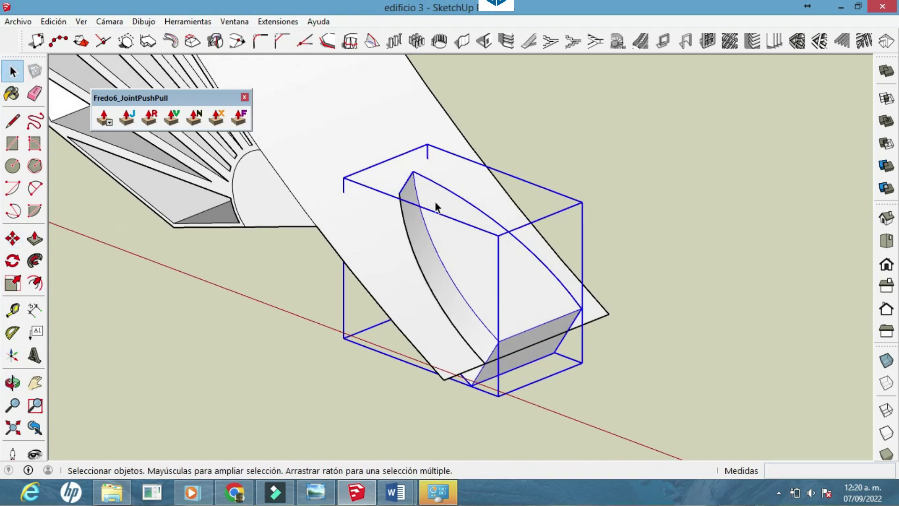
Step: Explode the solid group, intersect its faces with the model, and delete its top face
{"action": "right_click", "coordinate": [436, 207]}
{"action": "left_click", "coordinate": [482, 92]}
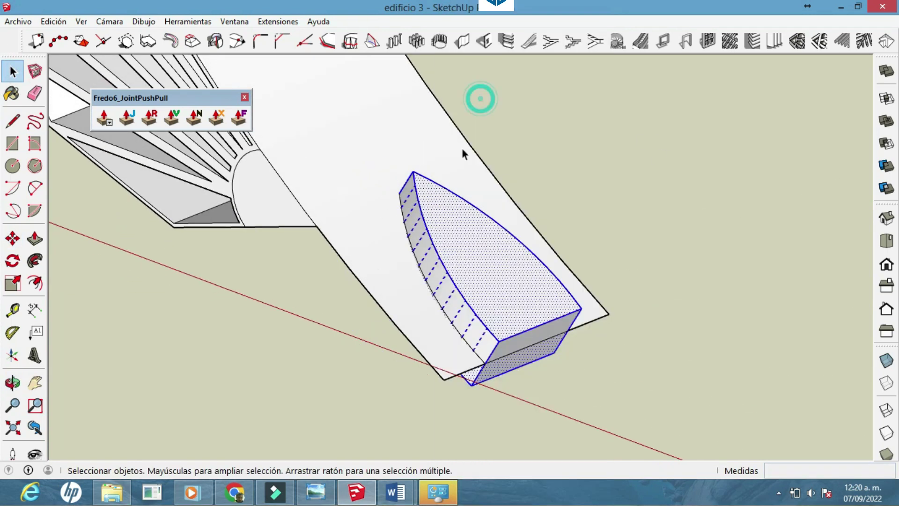
{"action": "right_click", "coordinate": [445, 214]}
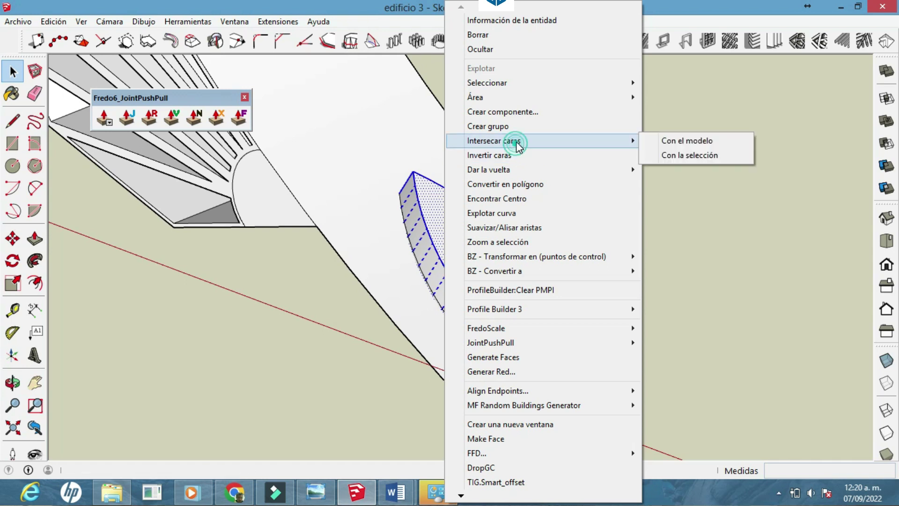
{"action": "left_click", "coordinate": [402, 202]}
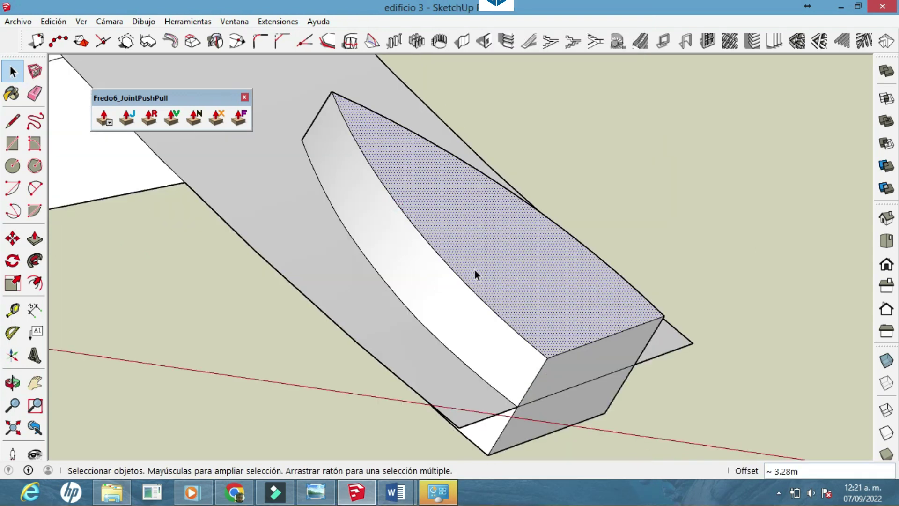
{"action": "key", "text": "Delete"}
{"action": "left_click", "coordinate": [423, 252]}
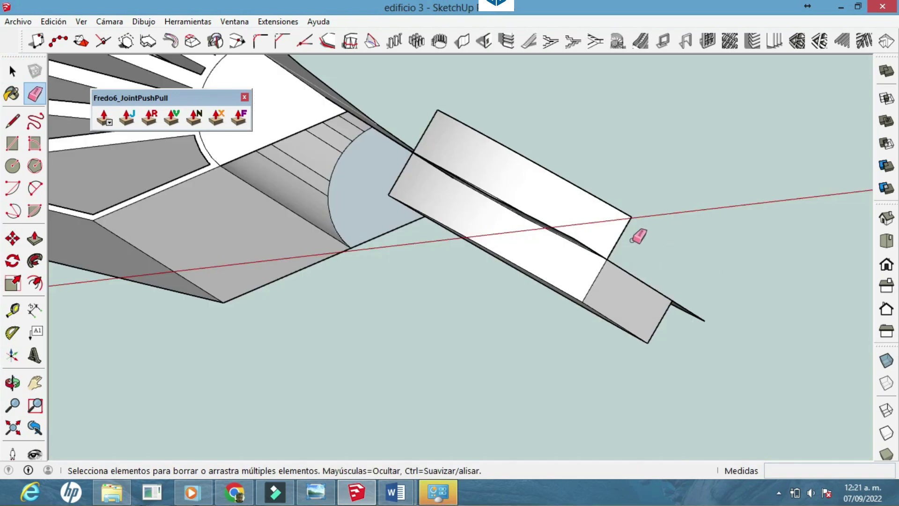
Step: Erase the leftover curved face and the stray edge above the leaf tip
{"action": "left_click_drag", "start_coordinate": [632, 239], "coordinate": [487, 317]}
{"action": "left_click", "coordinate": [12, 71]}
{"action": "left_click", "coordinate": [514, 250]}
{"action": "left_click_drag", "start_coordinate": [514, 250], "coordinate": [407, 135]}
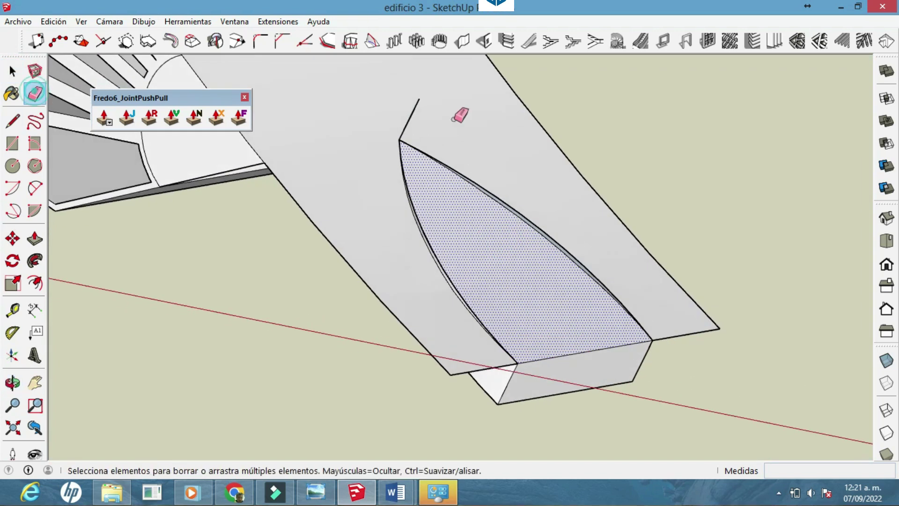
{"action": "left_click", "coordinate": [414, 110]}
{"action": "scroll", "scroll_direction": "up", "scroll_amount": 3}
{"action": "scroll", "scroll_direction": "up", "scroll_amount": 3}
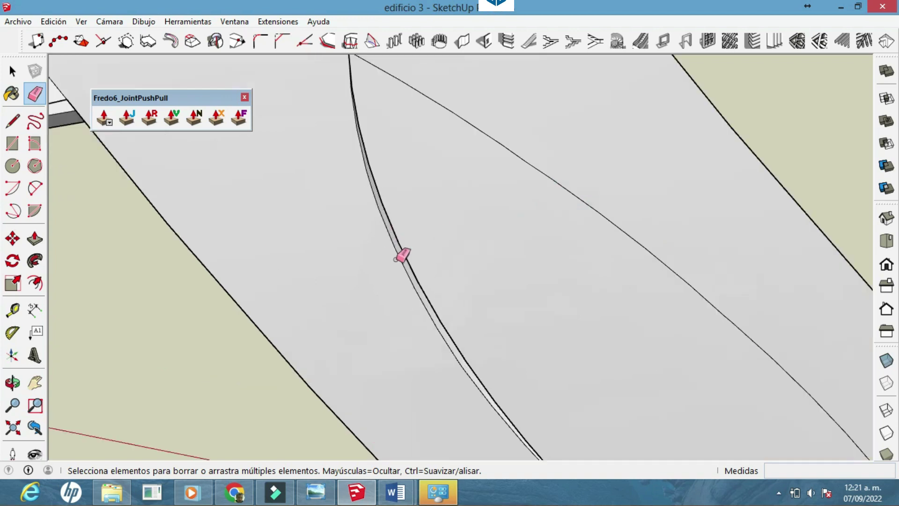
{"action": "scroll", "scroll_direction": "down", "scroll_amount": 3}
{"action": "scroll", "scroll_direction": "down", "scroll_amount": 3}
{"action": "left_click_drag", "start_coordinate": [524, 287], "coordinate": [567, 372]}
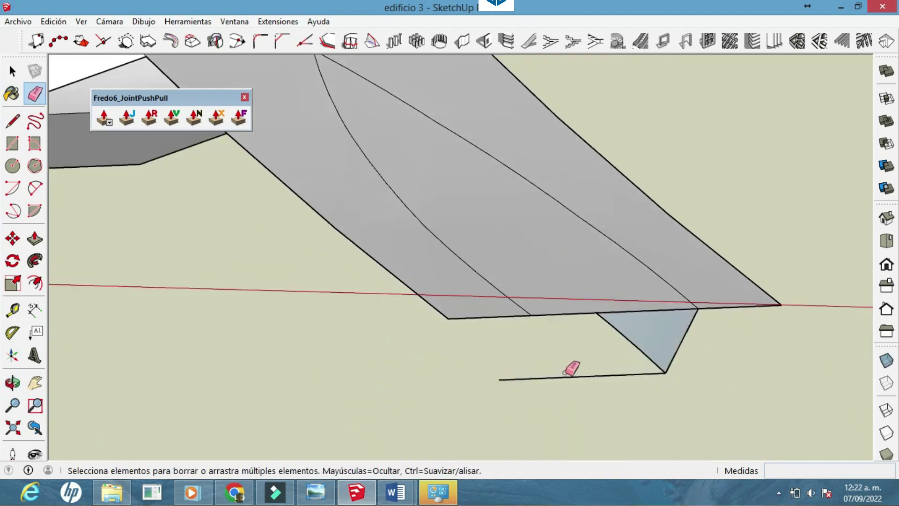
{"action": "left_click_drag", "start_coordinate": [644, 373], "coordinate": [2, 75]}
Step: Erase the edge and face closing the leaf so the strip forks into two prongs
{"action": "left_click", "coordinate": [104, 117]}
{"action": "left_click_drag", "start_coordinate": [402, 138], "coordinate": [416, 117]}
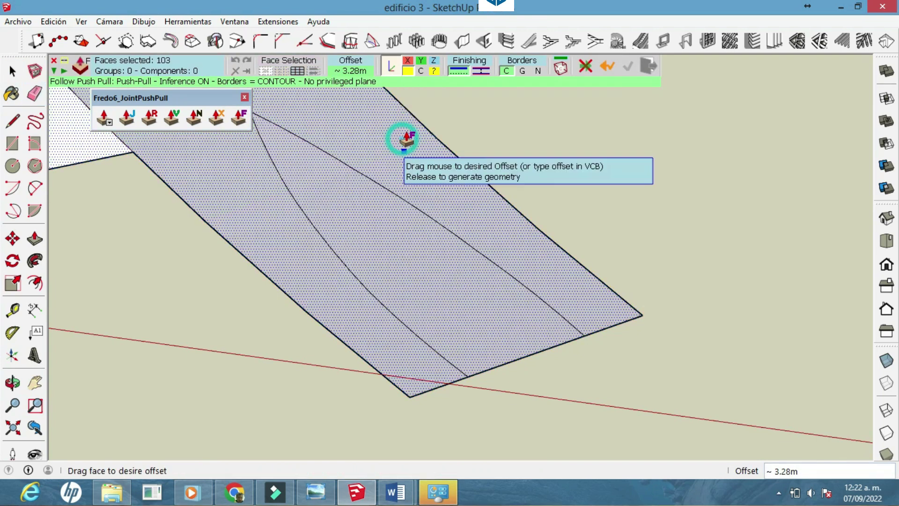
{"action": "key", "text": "Escape"}
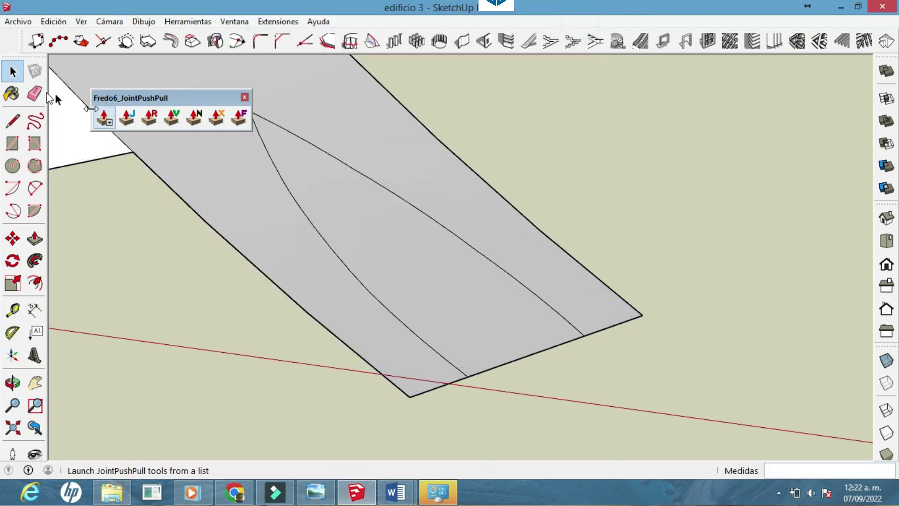
{"action": "left_click", "coordinate": [503, 363]}
{"action": "left_click", "coordinate": [438, 263]}
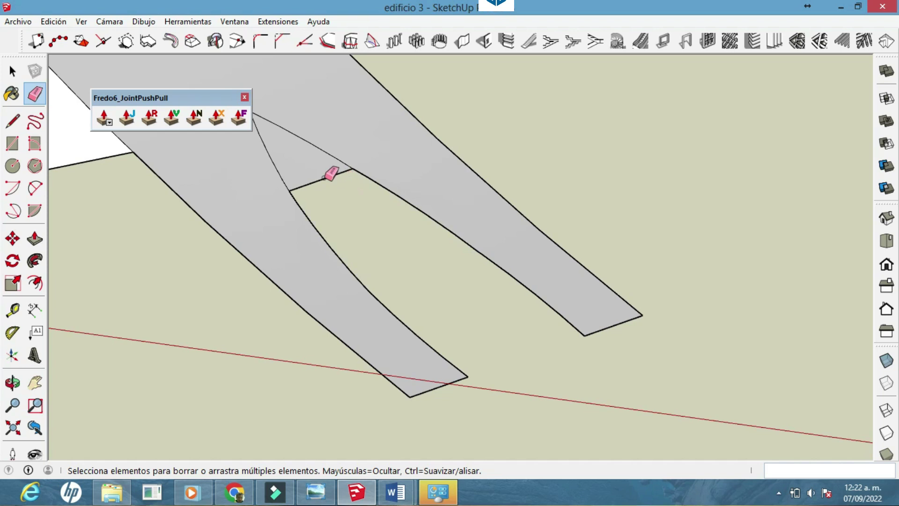
{"action": "left_click_drag", "start_coordinate": [331, 173], "coordinate": [544, 304]}
Step: Thicken the fin face by about 0.64 m with JointPushPull
{"action": "left_click", "coordinate": [241, 121]}
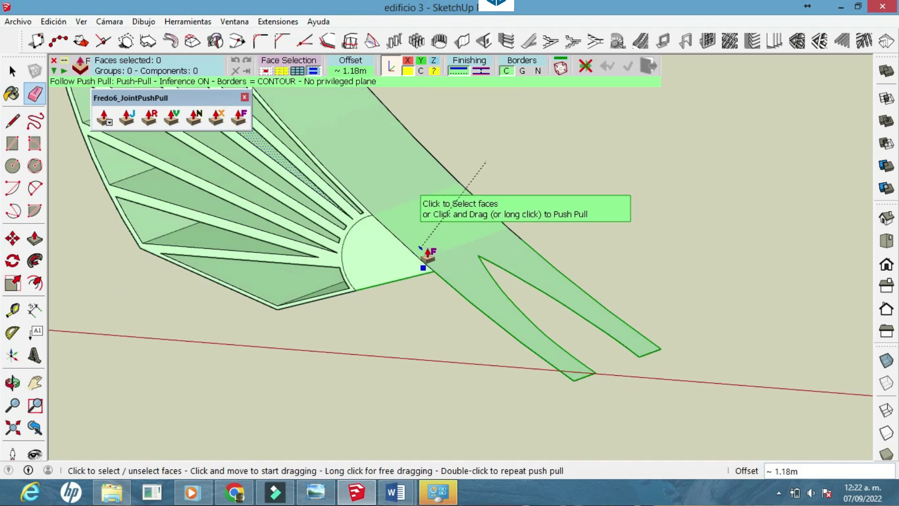
{"action": "left_click", "coordinate": [14, 70]}
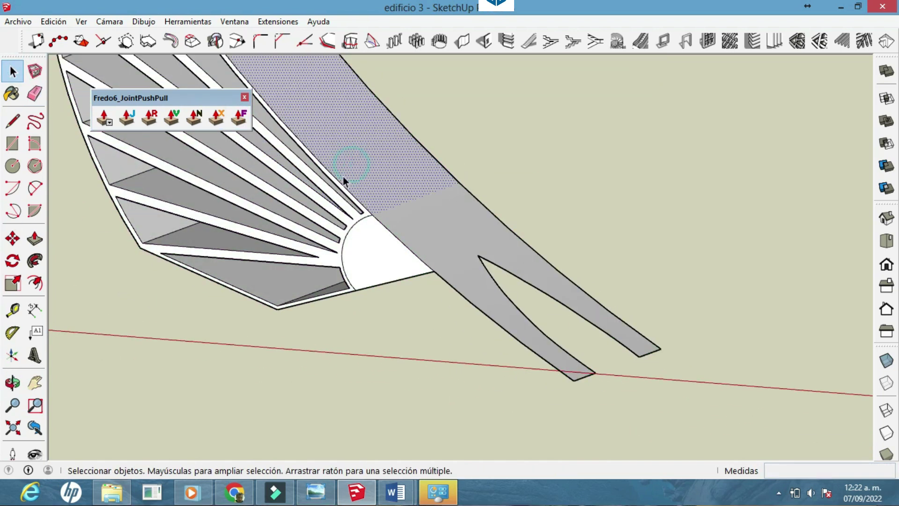
{"action": "left_click", "coordinate": [216, 117]}
{"action": "left_click_drag", "start_coordinate": [475, 230], "coordinate": [469, 241]}
{"action": "left_click_drag", "start_coordinate": [487, 281], "coordinate": [251, 195]}
Step: Close the gap with a line to form a new face for Push/Pull
{"action": "left_click", "coordinate": [11, 123]}
{"action": "left_click", "coordinate": [546, 389]}
{"action": "left_click_drag", "start_coordinate": [545, 389], "coordinate": [590, 419]}
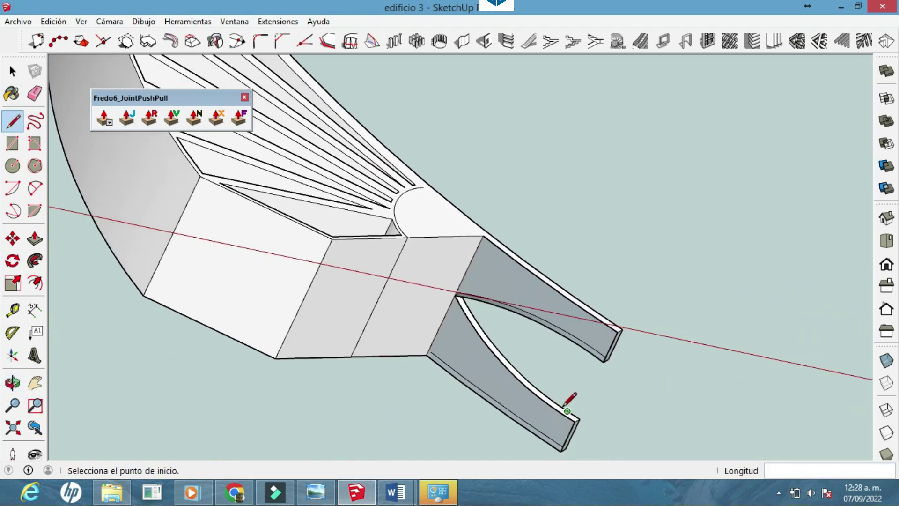
{"action": "key", "text": "p"}
{"action": "left_click_drag", "start_coordinate": [462, 273], "coordinate": [443, 452]}
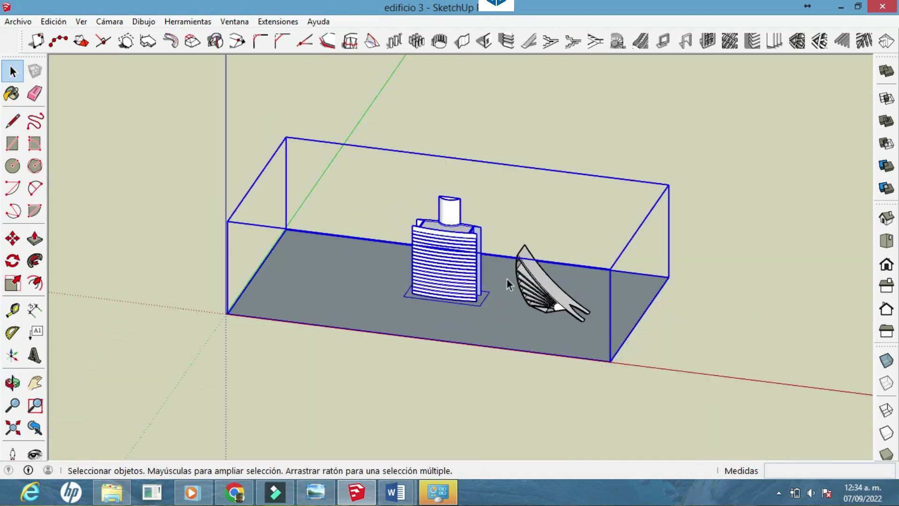
Step: In Front view, snap the fin structure's corner down onto the ground line
{"action": "left_click", "coordinate": [886, 265]}
{"action": "scroll", "scroll_direction": "up", "scroll_amount": 3}
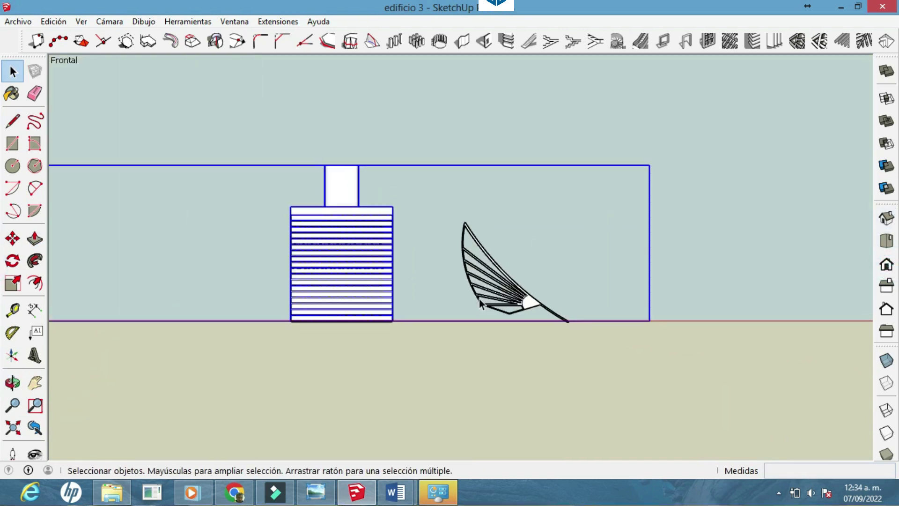
{"action": "scroll", "scroll_direction": "up", "scroll_amount": 3}
{"action": "left_click", "coordinate": [590, 324]}
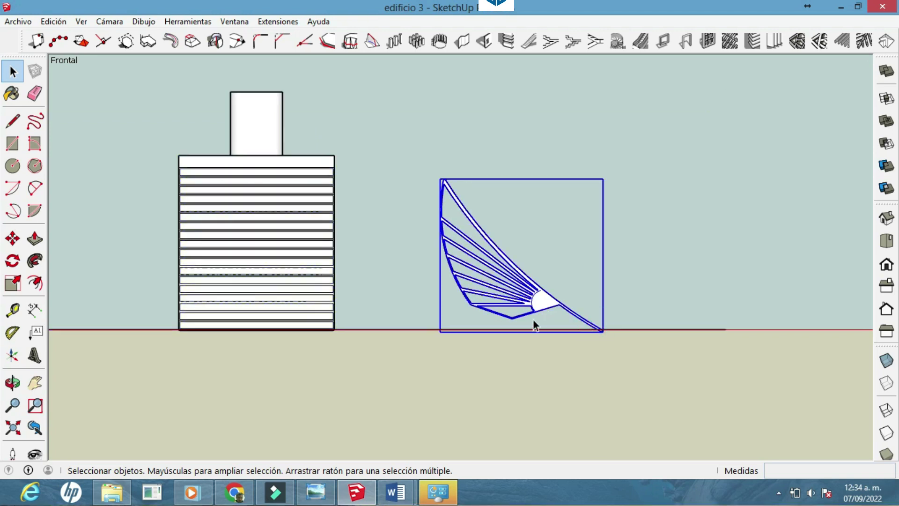
{"action": "scroll", "scroll_direction": "up", "scroll_amount": 3}
{"action": "scroll", "scroll_direction": "up", "scroll_amount": 3}
{"action": "left_click", "coordinate": [12, 239]}
{"action": "scroll", "scroll_direction": "up", "scroll_amount": 3}
{"action": "left_click", "coordinate": [779, 323]}
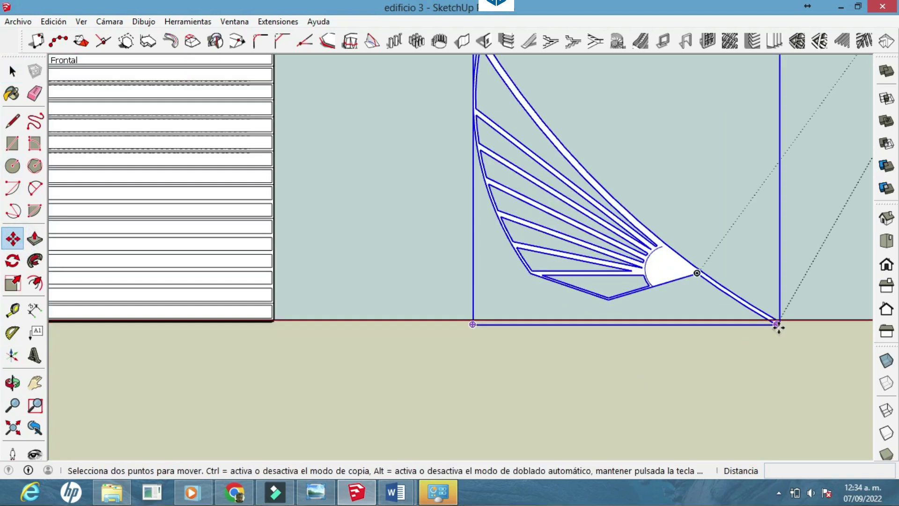
{"action": "scroll", "scroll_direction": "down", "scroll_amount": 3}
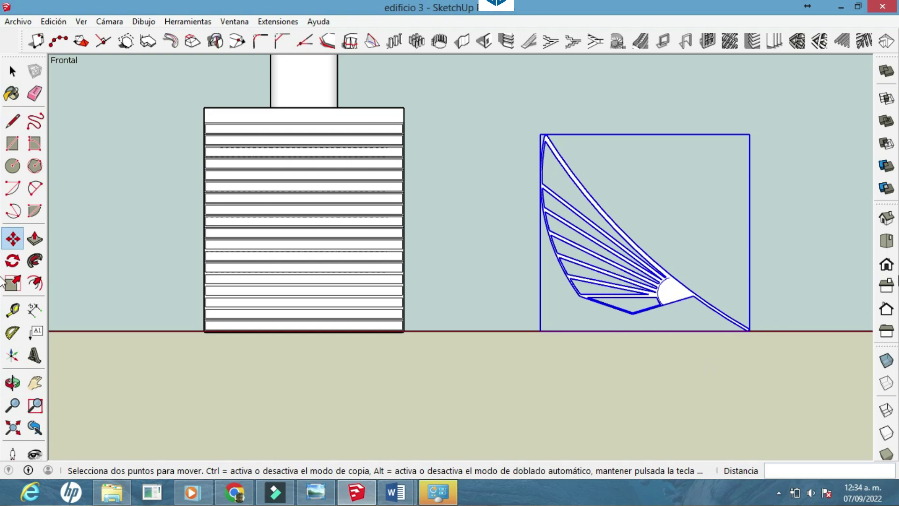
Step: In Top view, move the fin structure against the tower's right face
{"action": "left_click", "coordinate": [885, 241]}
{"action": "scroll", "scroll_direction": "down", "scroll_amount": 3}
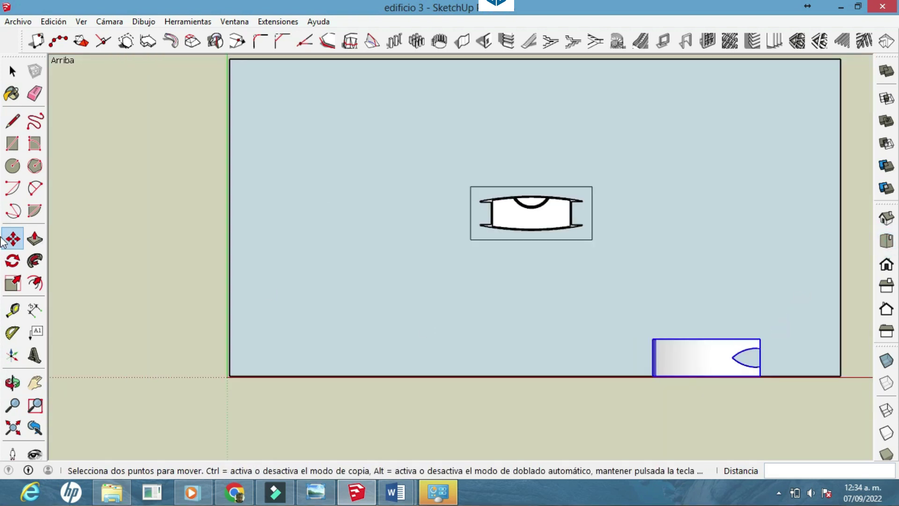
{"action": "left_click", "coordinate": [653, 358]}
{"action": "scroll", "scroll_direction": "up", "scroll_amount": 3}
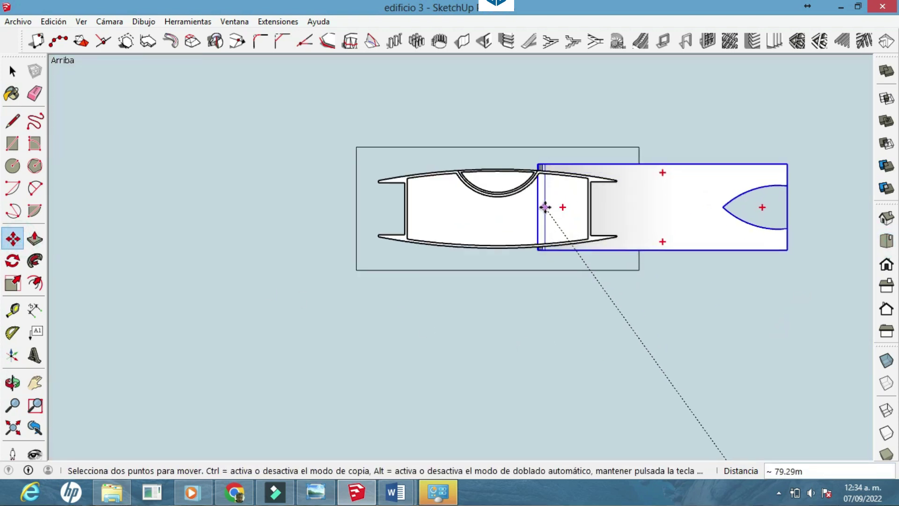
{"action": "scroll", "scroll_direction": "up", "scroll_amount": 3}
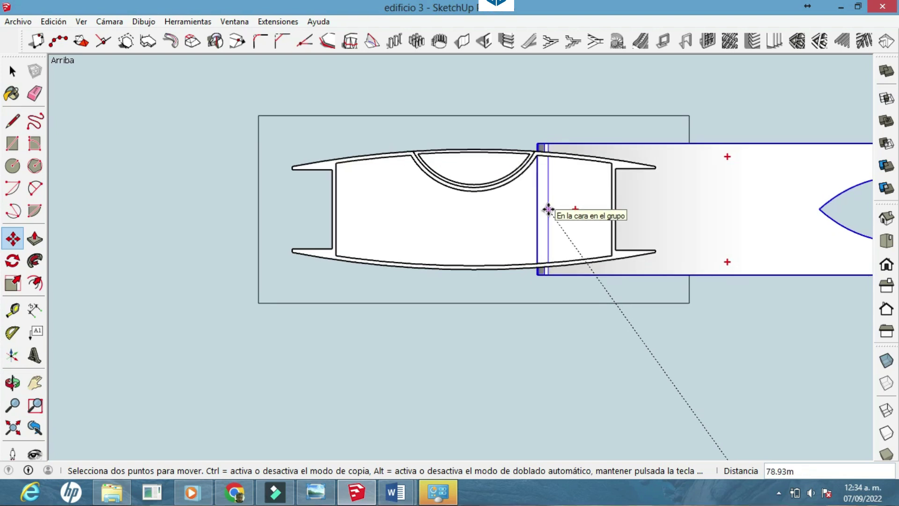
{"action": "left_click", "coordinate": [551, 209]}
{"action": "left_click", "coordinate": [885, 262]}
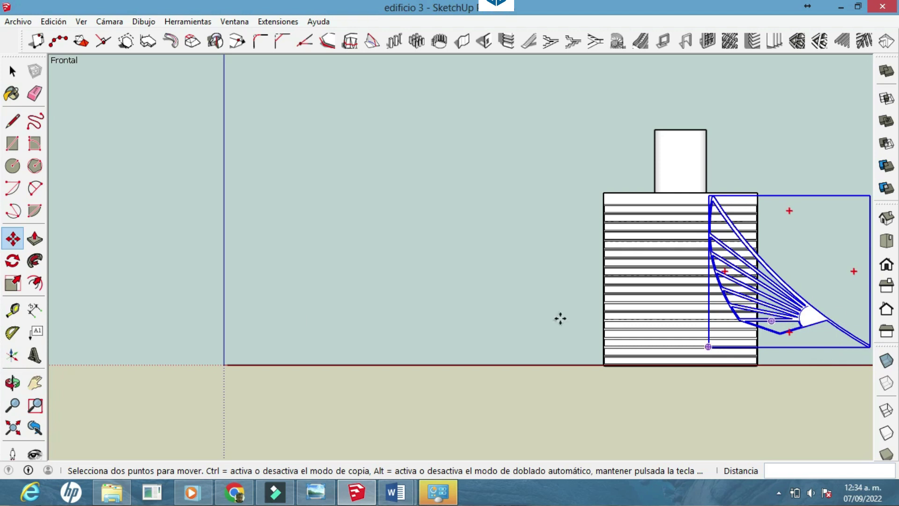
{"action": "left_click", "coordinate": [11, 287]}
{"action": "left_click_drag", "start_coordinate": [793, 375], "coordinate": [680, 392]}
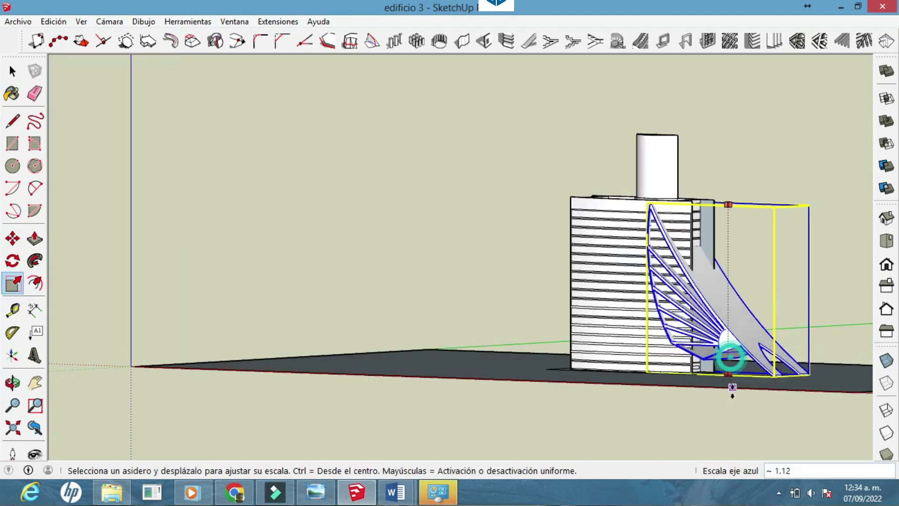
Step: Ctrl-copy the fin structure to a spot left of the tower in Front view
{"action": "key", "text": "o"}
{"action": "left_click", "coordinate": [886, 262]}
{"action": "left_click_drag", "start_coordinate": [874, 312], "coordinate": [682, 372]}
{"action": "key", "text": "s"}
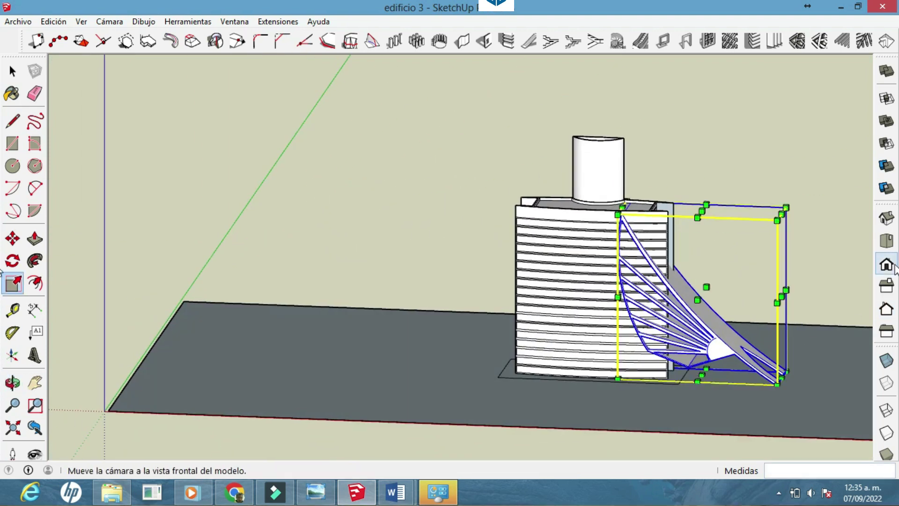
{"action": "left_click", "coordinate": [884, 264]}
{"action": "left_click", "coordinate": [15, 242]}
{"action": "key", "text": "ctrl"}
{"action": "left_click", "coordinate": [620, 289]}
{"action": "left_click", "coordinate": [290, 288]}
Step: Mirror the copied fin by scaling it -1 across its width
{"action": "key", "text": "s"}
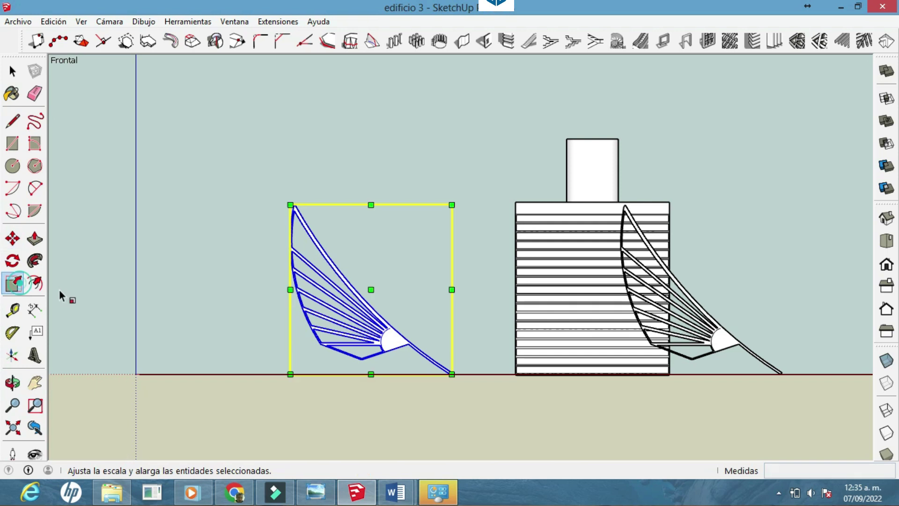
{"action": "left_click_drag", "start_coordinate": [66, 297], "coordinate": [294, 287]}
{"action": "left_click_drag", "start_coordinate": [294, 287], "coordinate": [561, 323]}
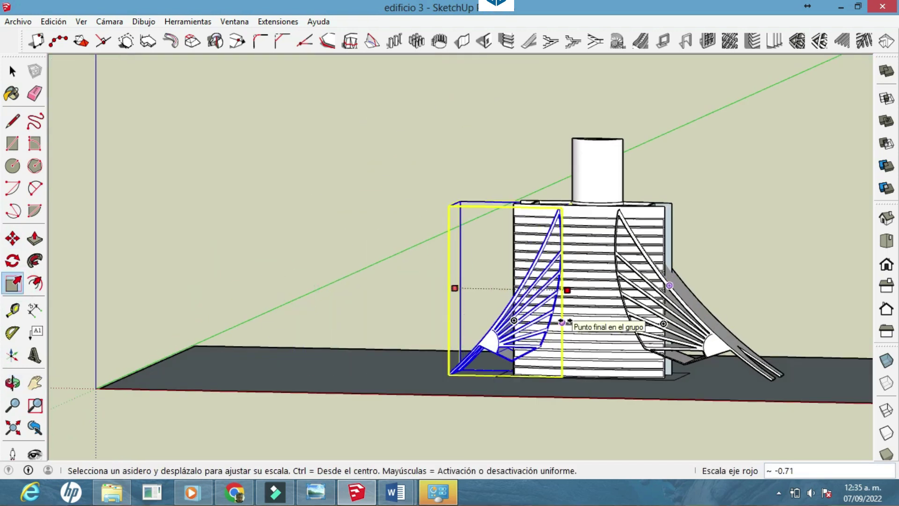
{"action": "type", "text": "-1"}
{"action": "key", "text": "Return"}
Step: In Top view, move the mirrored fin against the tower's left side
{"action": "left_click", "coordinate": [889, 243]}
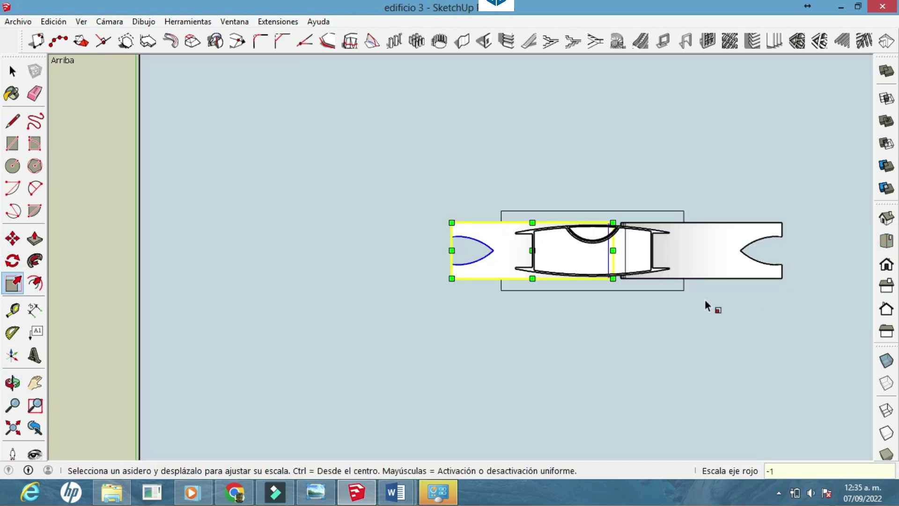
{"action": "left_click", "coordinate": [14, 239]}
{"action": "left_click", "coordinate": [596, 252]}
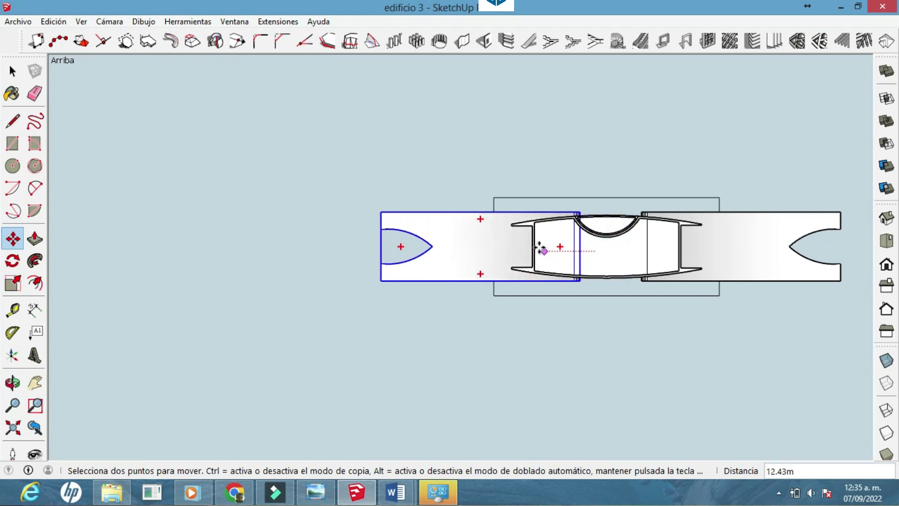
{"action": "scroll", "scroll_direction": "up", "scroll_amount": 3}
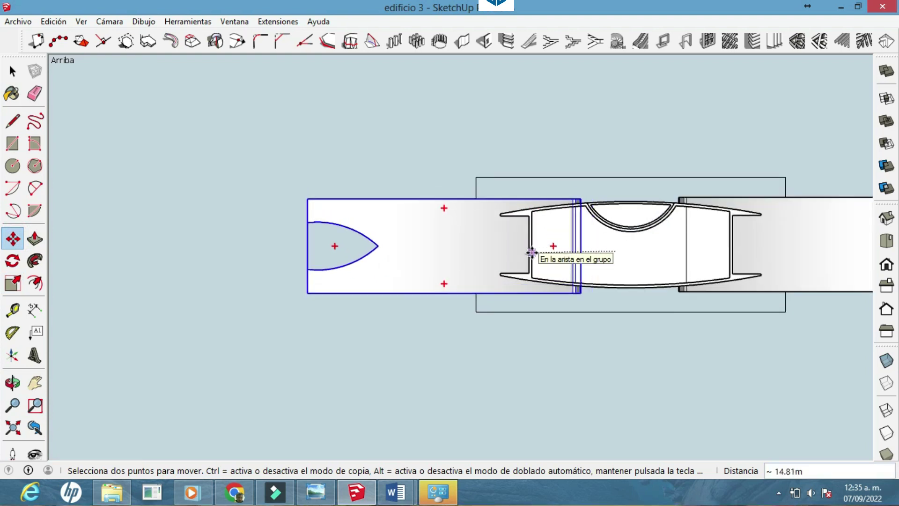
{"action": "key", "text": "Escape"}
{"action": "key", "text": "q"}
{"action": "key", "text": "m"}
{"action": "left_click", "coordinate": [528, 251]}
{"action": "key", "text": "Escape"}
{"action": "left_click", "coordinate": [480, 234]}
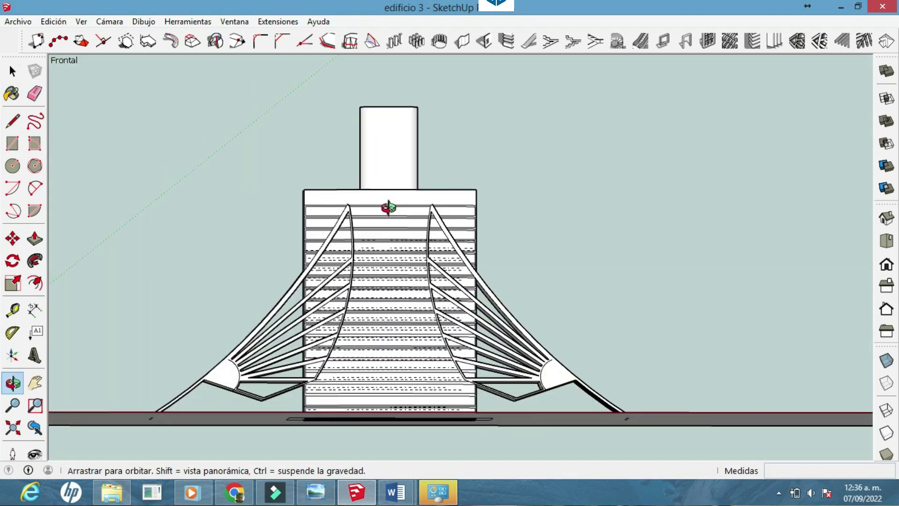
Step: Open the rooftop cylinder group and push its top face down 1.40 m
{"action": "left_click_drag", "start_coordinate": [386, 248], "coordinate": [561, 352]}
{"action": "scroll", "scroll_direction": "up", "scroll_amount": 3}
{"action": "key", "text": "space"}
{"action": "left_click_drag", "start_coordinate": [560, 352], "coordinate": [443, 323]}
{"action": "scroll", "scroll_direction": "up", "scroll_amount": 3}
{"action": "scroll", "scroll_direction": "up", "scroll_amount": 3}
{"action": "scroll", "scroll_direction": "up", "scroll_amount": 3}
{"action": "left_click", "coordinate": [383, 201]}
{"action": "double_click", "coordinate": [387, 209]}
{"action": "scroll", "scroll_direction": "up", "scroll_amount": 3}
{"action": "left_click", "coordinate": [385, 185]}
{"action": "key", "text": "p"}
{"action": "scroll", "scroll_direction": "up", "scroll_amount": 3}
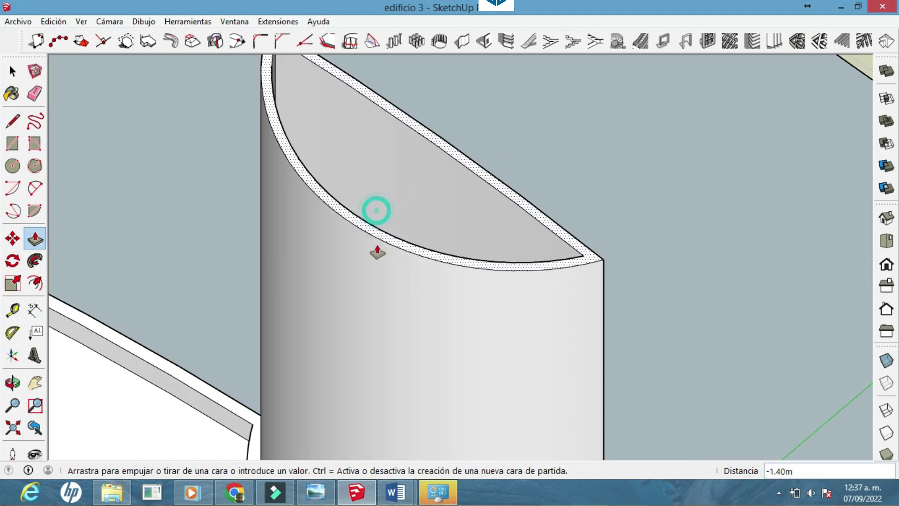
{"action": "left_click_drag", "start_coordinate": [381, 213], "coordinate": [371, 341]}
{"action": "scroll", "scroll_direction": "down", "scroll_amount": 3}
Step: Orbit to the tower's right base and select the right fin structure
{"action": "left_click_drag", "start_coordinate": [395, 235], "coordinate": [430, 146]}
{"action": "scroll", "scroll_direction": "down", "scroll_amount": 3}
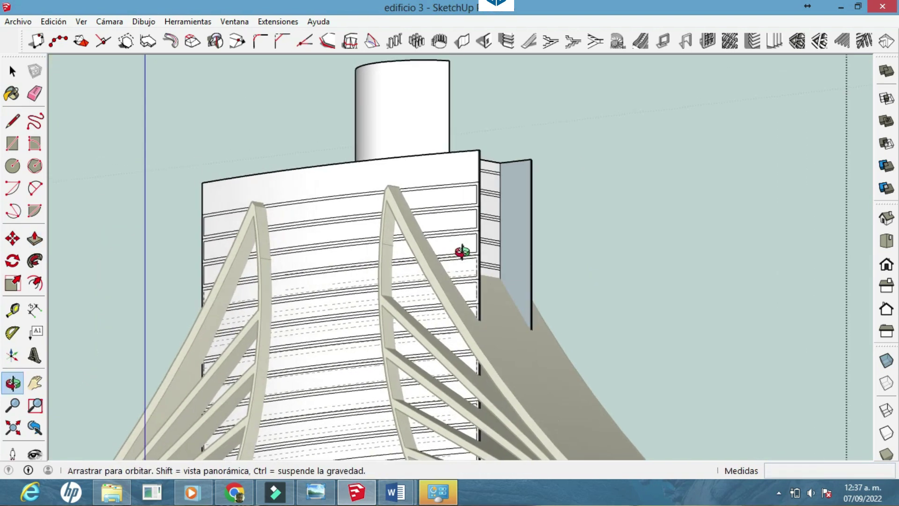
{"action": "scroll", "scroll_direction": "down", "scroll_amount": 3}
{"action": "left_click", "coordinate": [14, 70]}
{"action": "left_click_drag", "start_coordinate": [280, 234], "coordinate": [290, 220]}
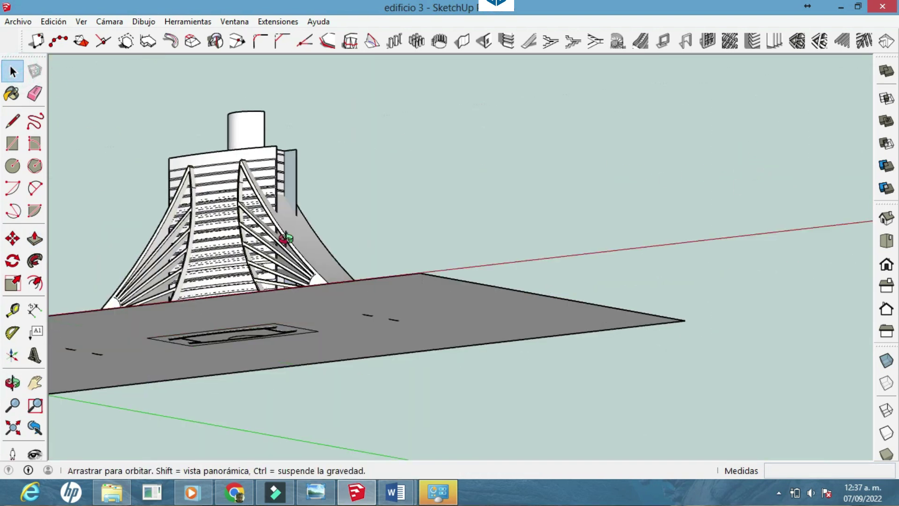
{"action": "scroll", "scroll_direction": "up", "scroll_amount": 3}
{"action": "scroll", "scroll_direction": "up", "scroll_amount": 3}
{"action": "left_click_drag", "start_coordinate": [328, 280], "coordinate": [366, 294]}
{"action": "key", "text": "space"}
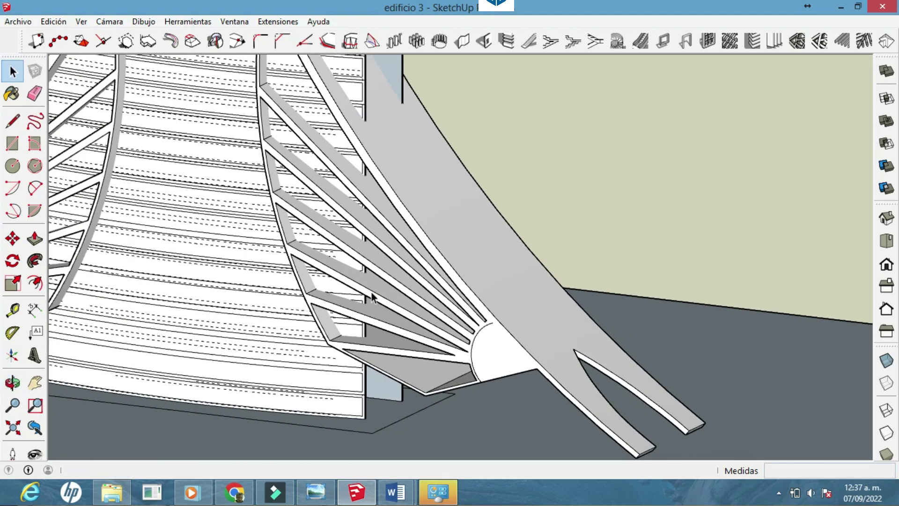
{"action": "left_click", "coordinate": [367, 297]}
{"action": "left_click_drag", "start_coordinate": [70, 113], "coordinate": [152, 187]}
{"action": "right_click", "coordinate": [117, 164]}
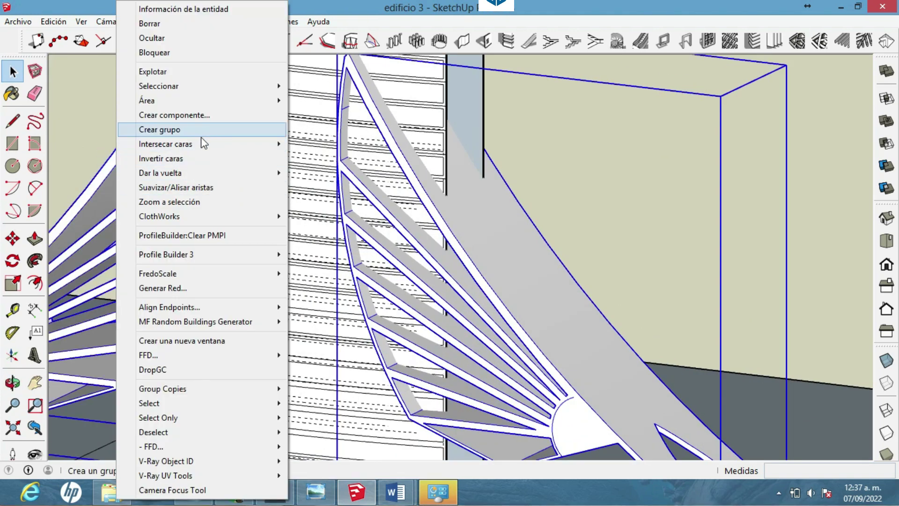
Step: Apply Intersecar caras > Con el modelo to the right fin, then deselect and view the building
{"action": "left_click", "coordinate": [224, 162]}
{"action": "right_click", "coordinate": [204, 161]}
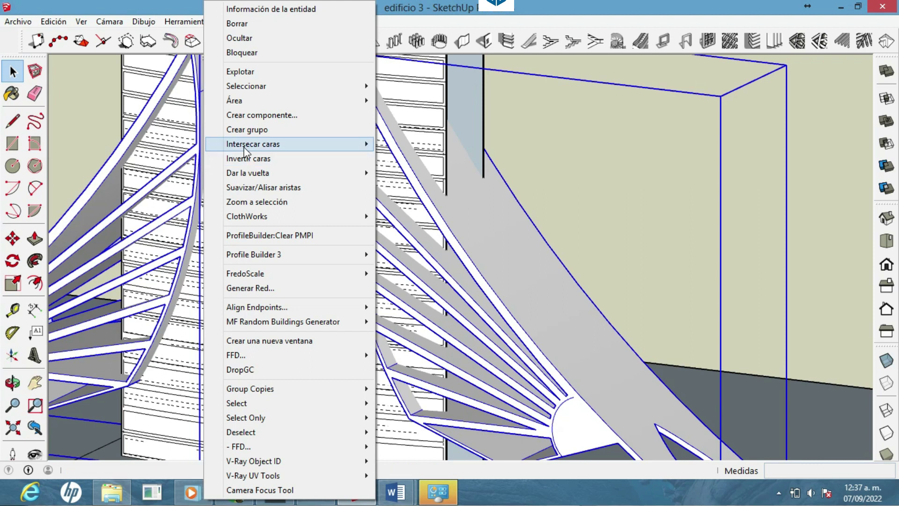
{"action": "left_click", "coordinate": [247, 129]}
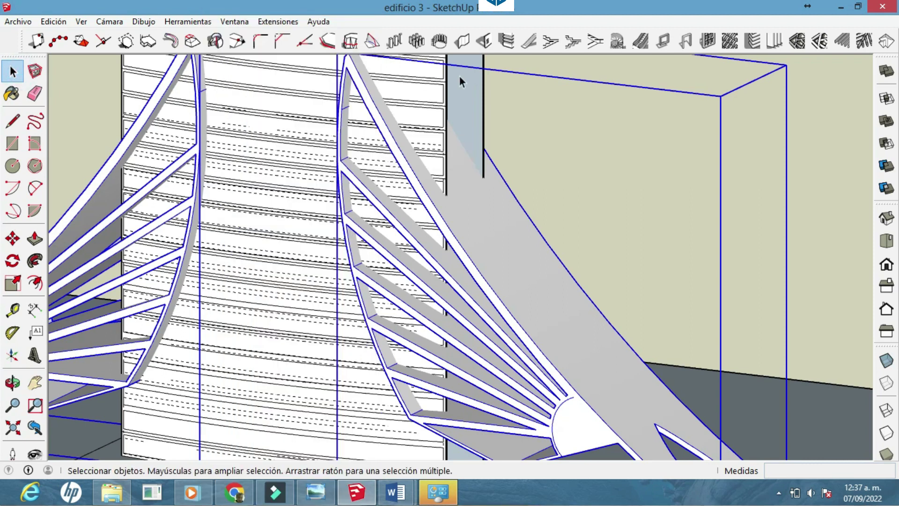
{"action": "left_click", "coordinate": [822, 94]}
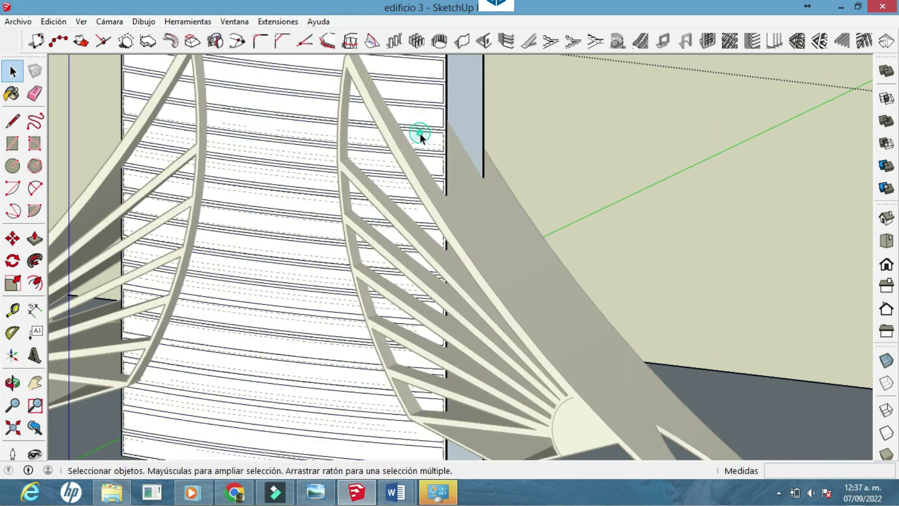
{"action": "left_click", "coordinate": [728, 69]}
{"action": "scroll", "scroll_direction": "down", "scroll_amount": 3}
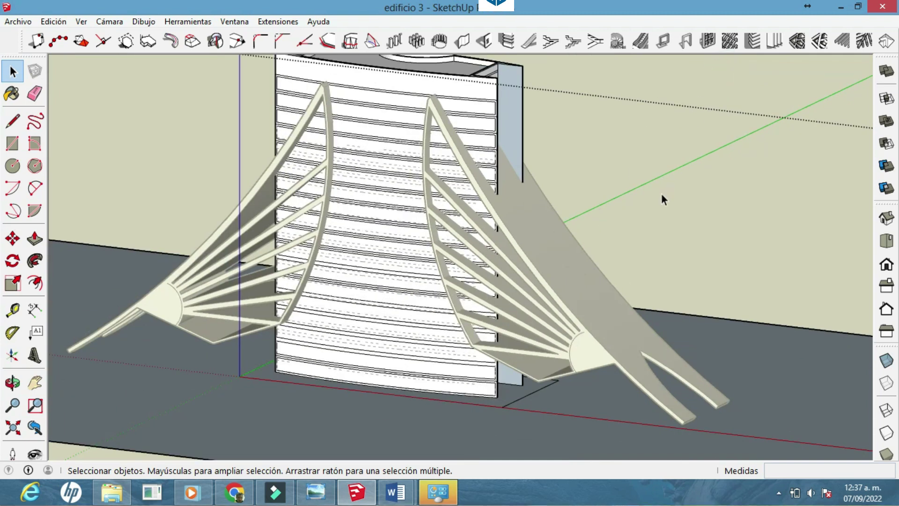
{"action": "scroll", "scroll_direction": "down", "scroll_amount": 3}
{"action": "scroll", "scroll_direction": "up", "scroll_amount": 3}
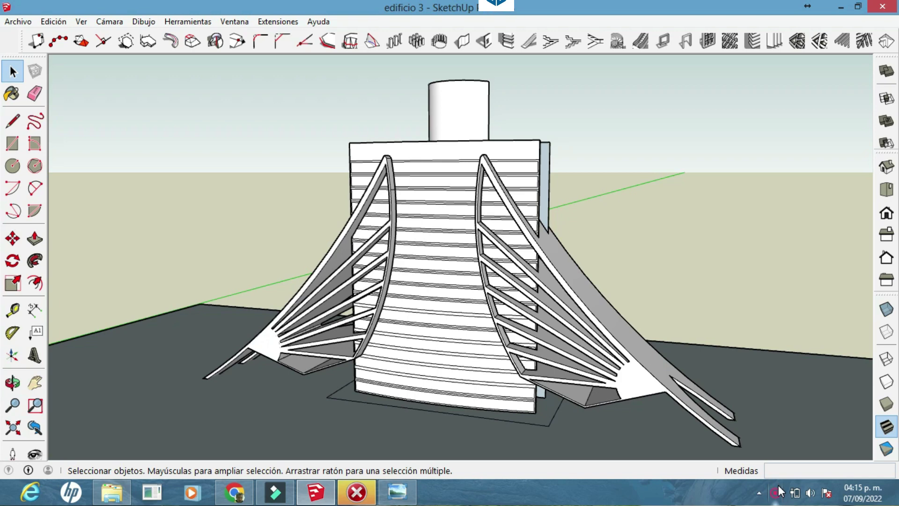
{"action": "left_click_drag", "start_coordinate": [649, 344], "coordinate": [627, 377]}
Step: Clean up the grey panel beside the fin, erasing its extra edges
{"action": "scroll", "scroll_direction": "up", "scroll_amount": 3}
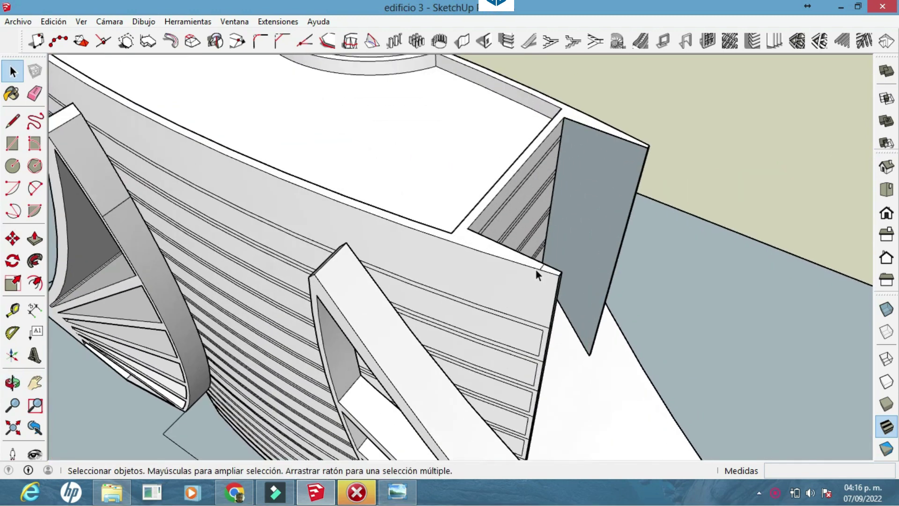
{"action": "scroll", "scroll_direction": "up", "scroll_amount": 3}
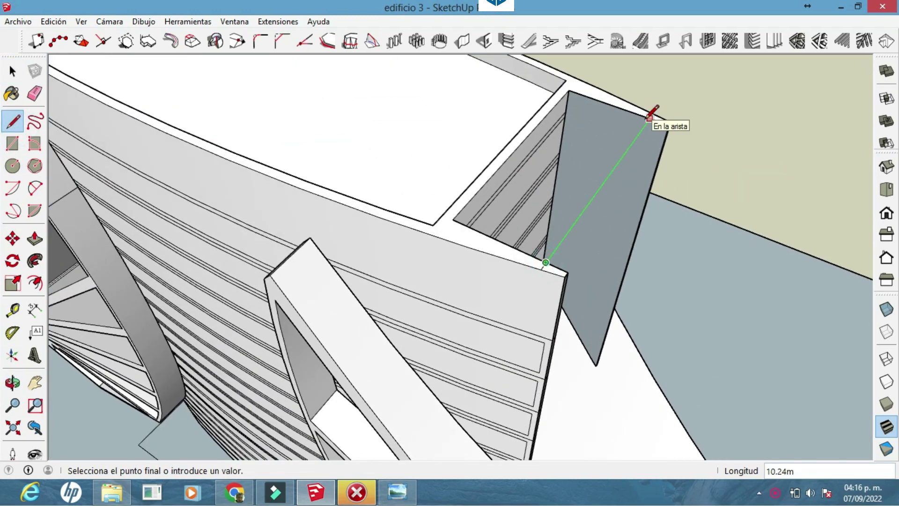
{"action": "left_click", "coordinate": [649, 117]}
{"action": "scroll", "scroll_direction": "up", "scroll_amount": 3}
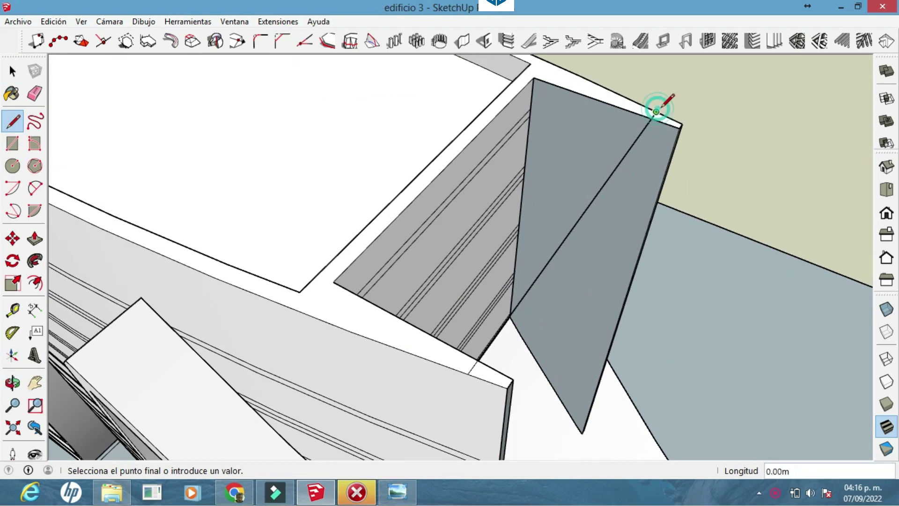
{"action": "left_click", "coordinate": [36, 92]}
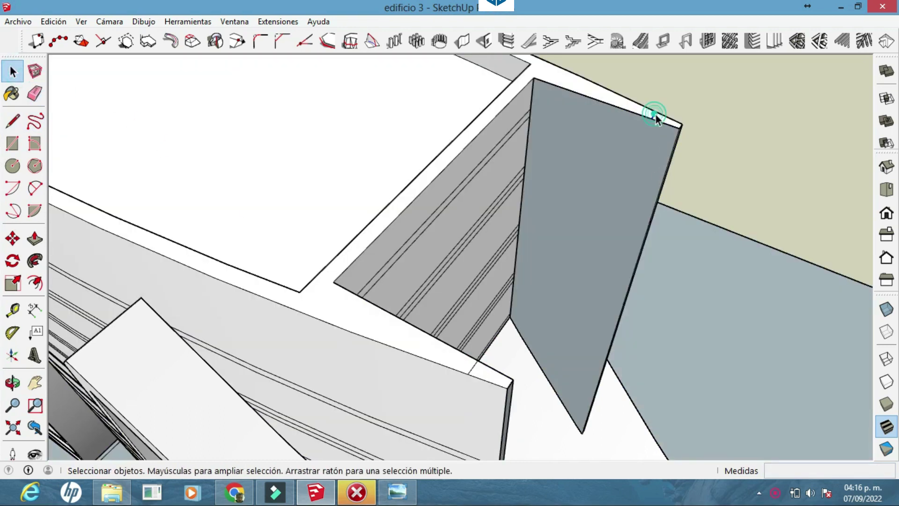
{"action": "triple_click", "coordinate": [474, 367]}
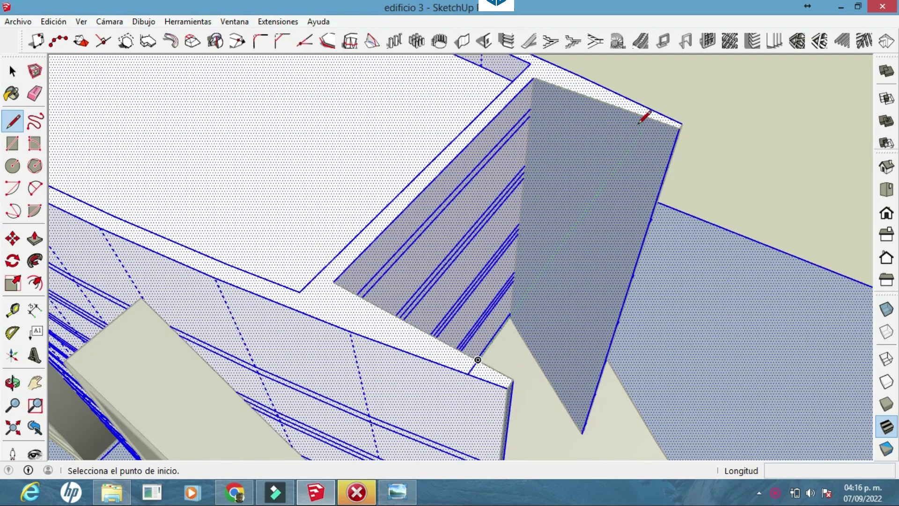
{"action": "left_click", "coordinate": [12, 72]}
{"action": "left_click", "coordinate": [518, 357]}
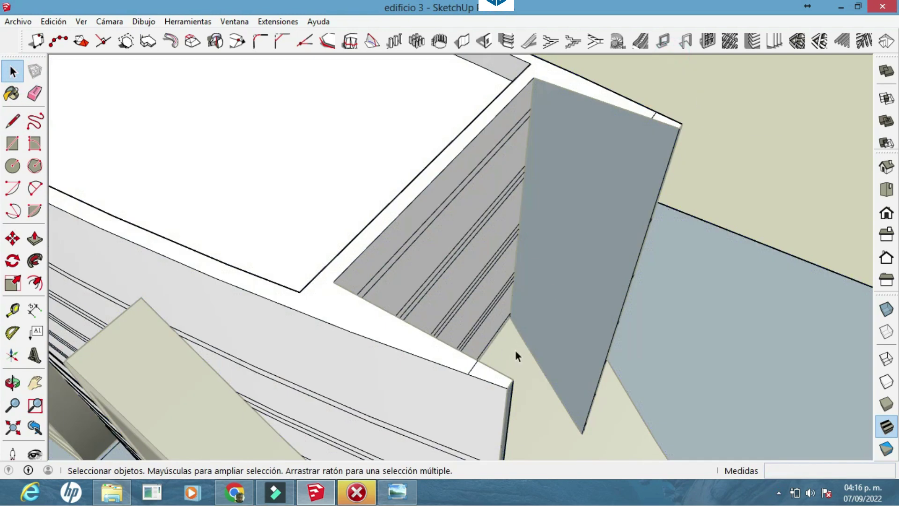
Step: Push/Pull the pillar top faces beside the fin up into raised posts
{"action": "left_click_drag", "start_coordinate": [355, 268], "coordinate": [345, 181]}
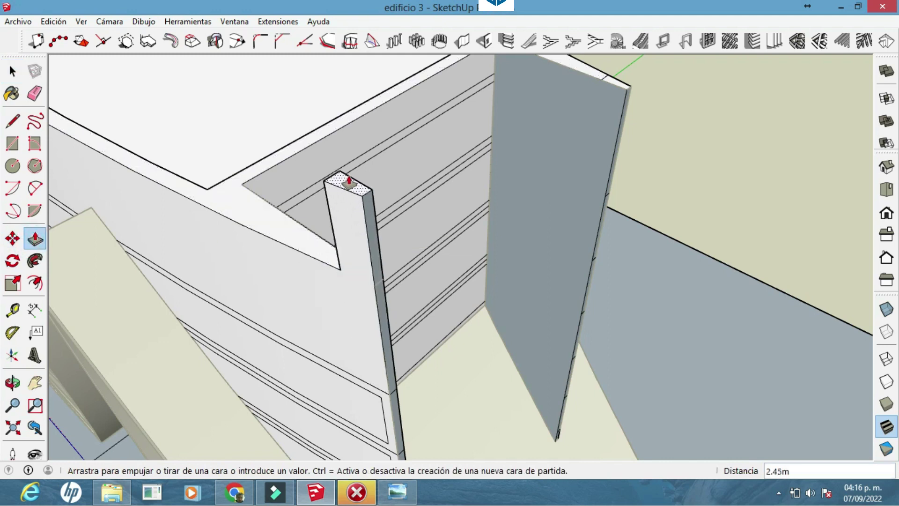
{"action": "left_click_drag", "start_coordinate": [367, 226], "coordinate": [395, 452]}
{"action": "left_click", "coordinate": [394, 451]}
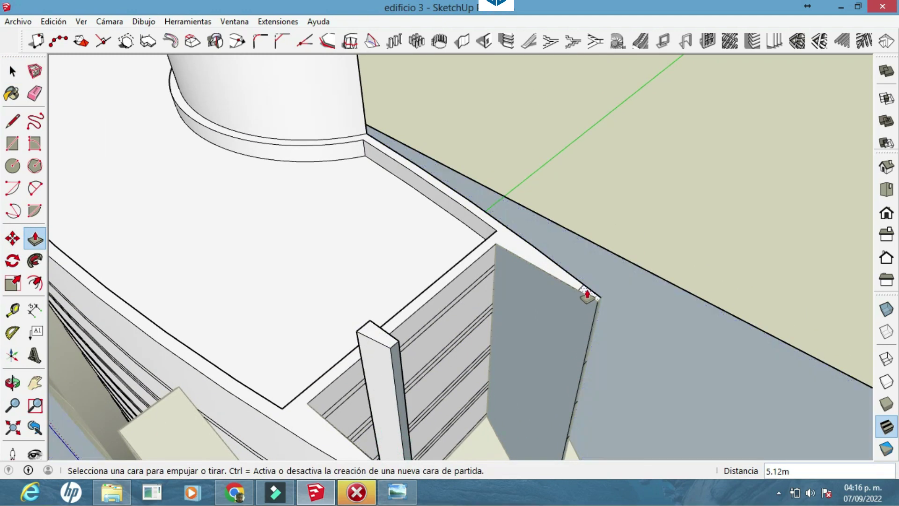
{"action": "left_click", "coordinate": [588, 297]}
{"action": "scroll", "scroll_direction": "down", "scroll_amount": 3}
{"action": "scroll", "scroll_direction": "up", "scroll_amount": 3}
{"action": "left_click_drag", "start_coordinate": [488, 395], "coordinate": [431, 281]}
{"action": "left_click", "coordinate": [442, 263]}
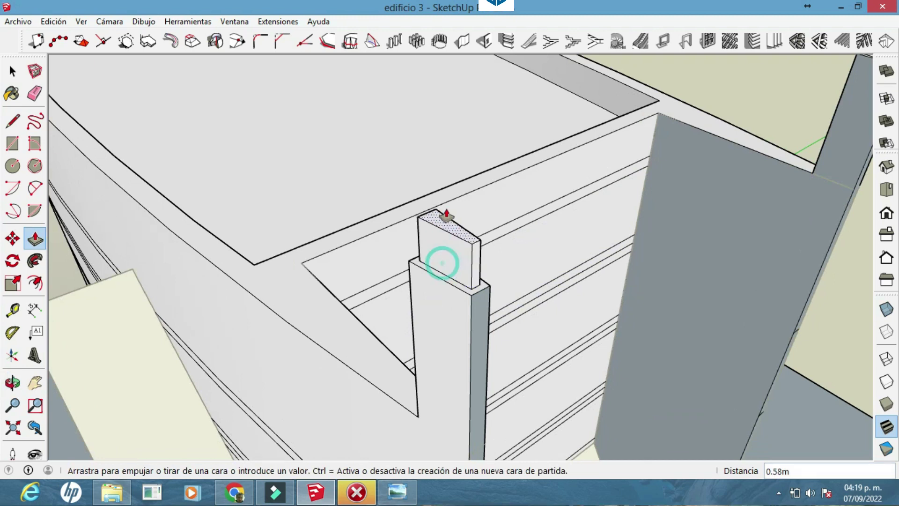
{"action": "key", "text": "Return"}
{"action": "scroll", "scroll_direction": "down", "scroll_amount": 3}
{"action": "scroll", "scroll_direction": "up", "scroll_amount": 3}
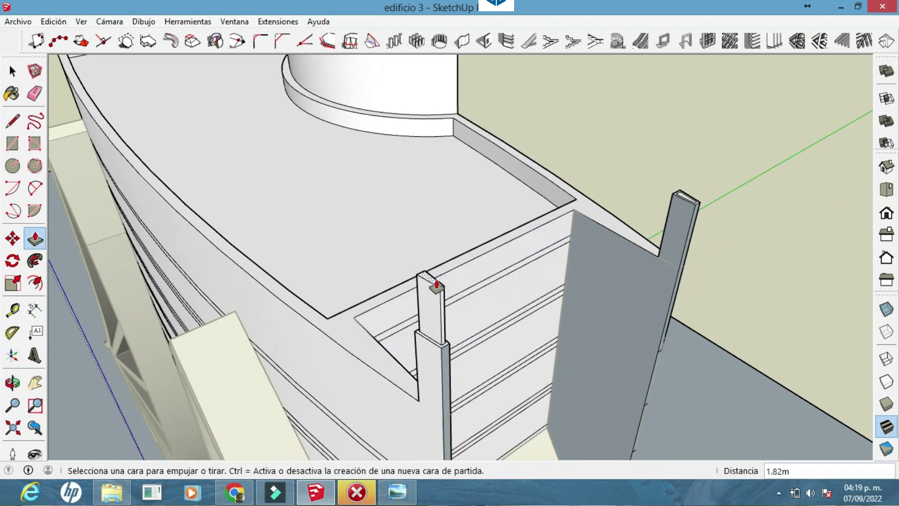
{"action": "key", "text": "Escape"}
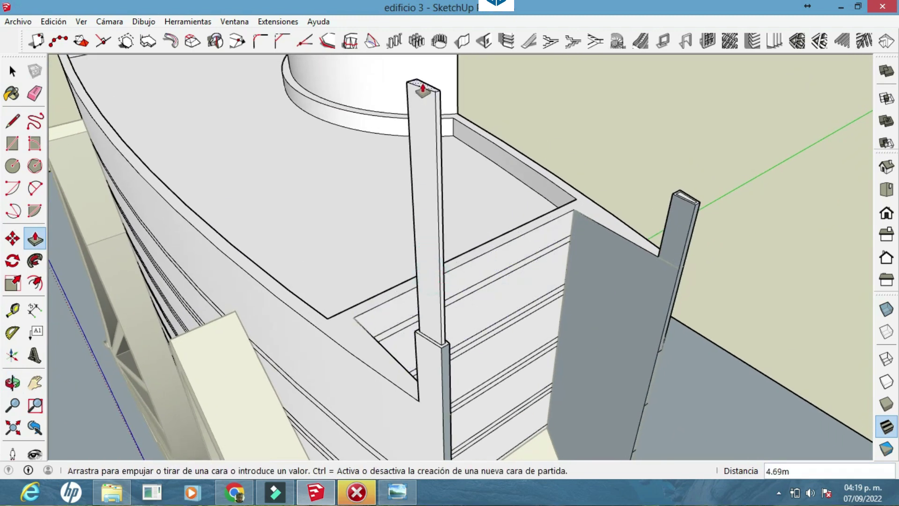
Step: Orbit around the building to inspect the raised pillars
{"action": "left_click_drag", "start_coordinate": [686, 199], "coordinate": [572, 337]}
{"action": "left_click", "coordinate": [572, 337]}
{"action": "key", "text": "Escape"}
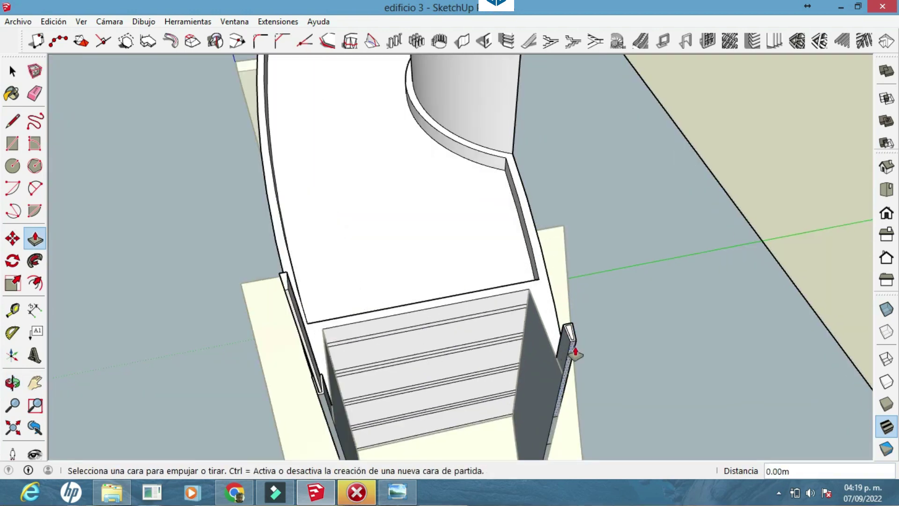
{"action": "scroll", "scroll_direction": "down", "scroll_amount": 3}
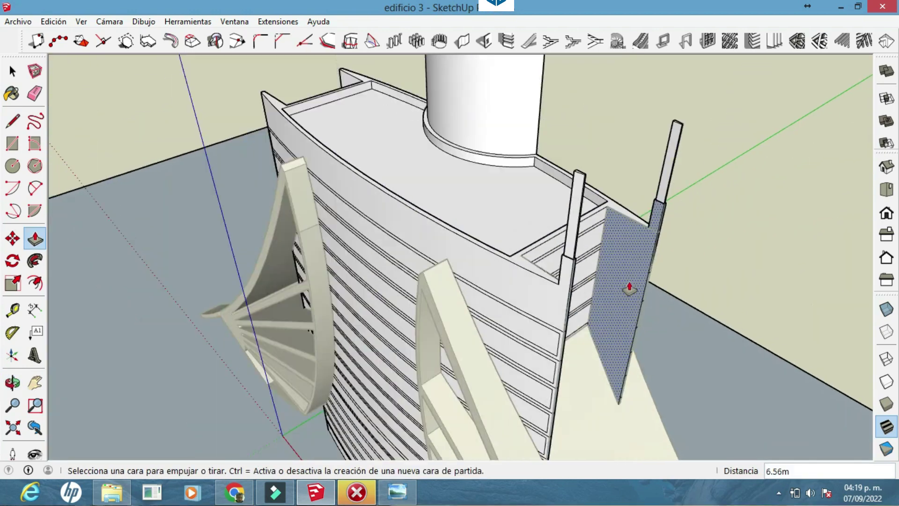
{"action": "left_click_drag", "start_coordinate": [630, 287], "coordinate": [616, 395]}
{"action": "scroll", "scroll_direction": "up", "scroll_amount": 3}
{"action": "left_click_drag", "start_coordinate": [507, 335], "coordinate": [468, 244]}
{"action": "left_click", "coordinate": [34, 282]}
Step: Offset the pillar top and pull its inner face up 5 m
{"action": "scroll", "scroll_direction": "up", "scroll_amount": 3}
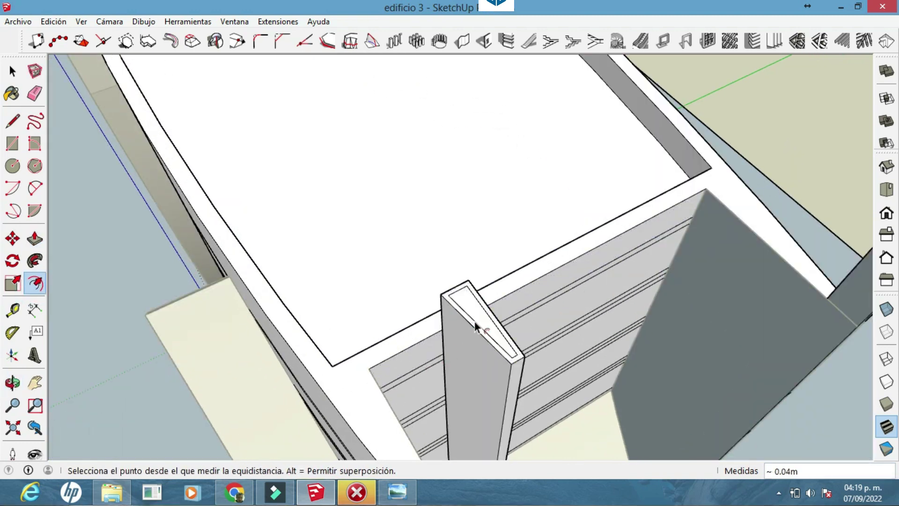
{"action": "left_click_drag", "start_coordinate": [475, 326], "coordinate": [343, 398]}
{"action": "left_click_drag", "start_coordinate": [575, 154], "coordinate": [581, 217]}
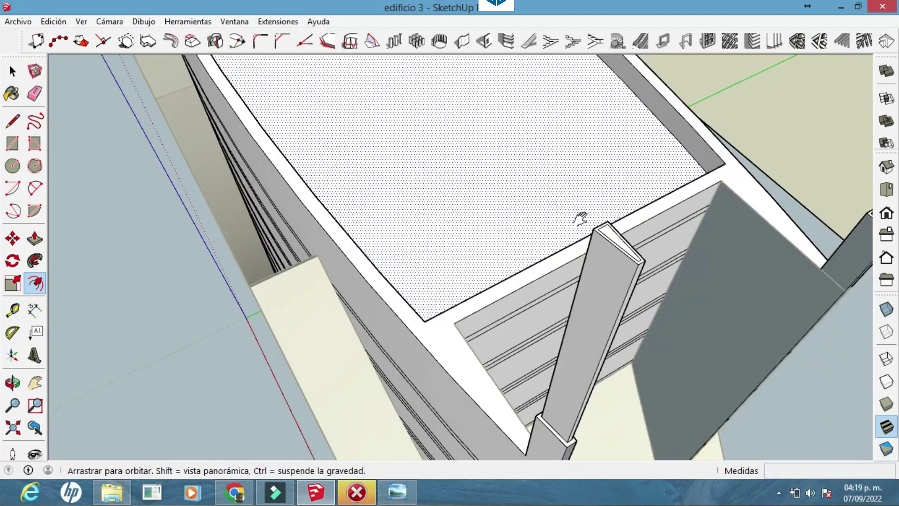
{"action": "left_click", "coordinate": [35, 239]}
{"action": "left_click", "coordinate": [526, 280]}
{"action": "left_click", "coordinate": [42, 239]}
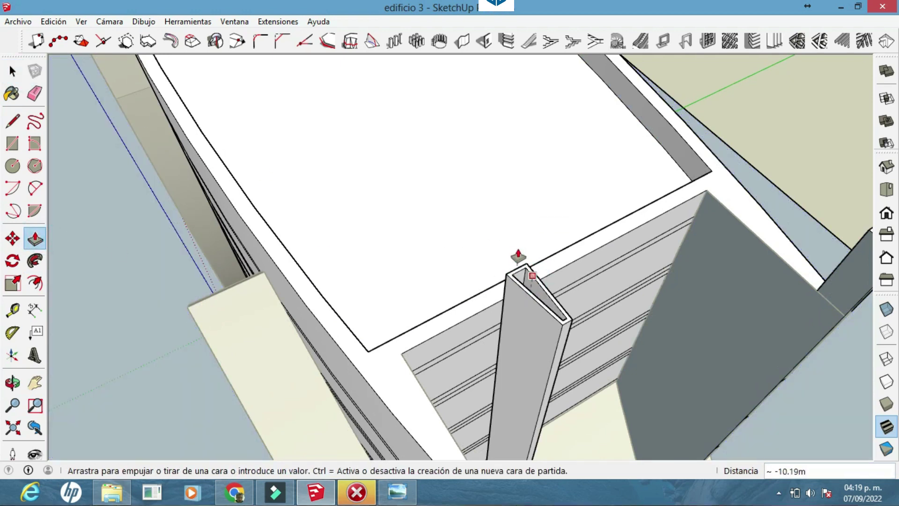
{"action": "left_click", "coordinate": [541, 292]}
{"action": "type", "text": "5"}
{"action": "key", "text": "Return"}
Step: Scale down the spire's top face to taper it to a point
{"action": "left_click_drag", "start_coordinate": [530, 249], "coordinate": [478, 315]}
{"action": "scroll", "scroll_direction": "down", "scroll_amount": 3}
{"action": "key", "text": "space"}
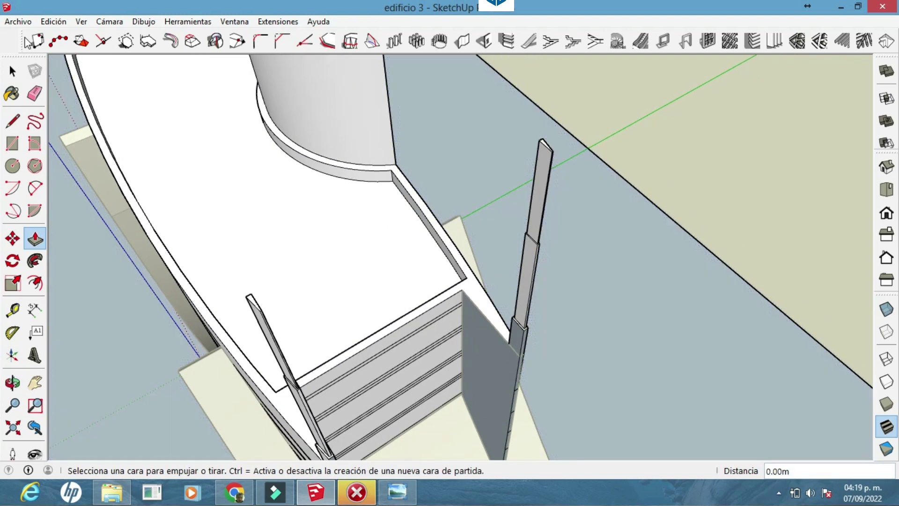
{"action": "scroll", "scroll_direction": "up", "scroll_amount": 3}
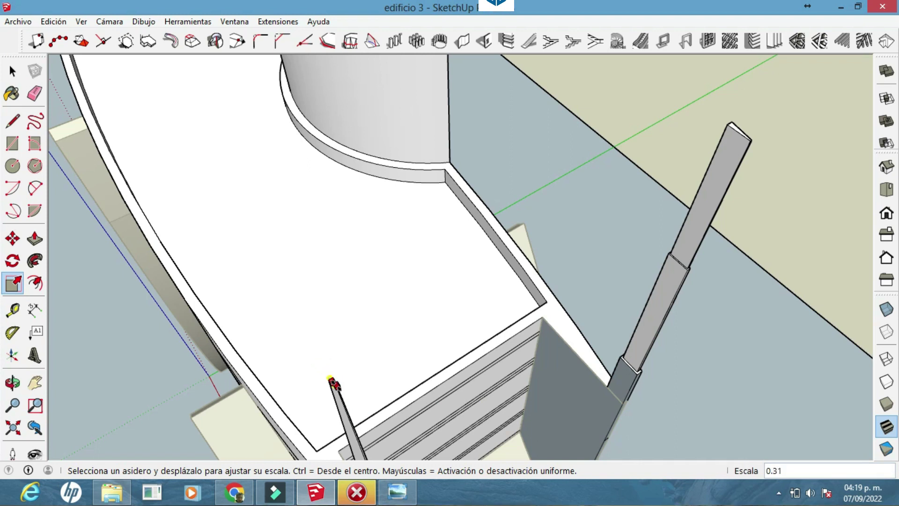
{"action": "left_click", "coordinate": [12, 71]}
{"action": "left_click_drag", "start_coordinate": [497, 267], "coordinate": [521, 318]}
{"action": "scroll", "scroll_direction": "up", "scroll_amount": 3}
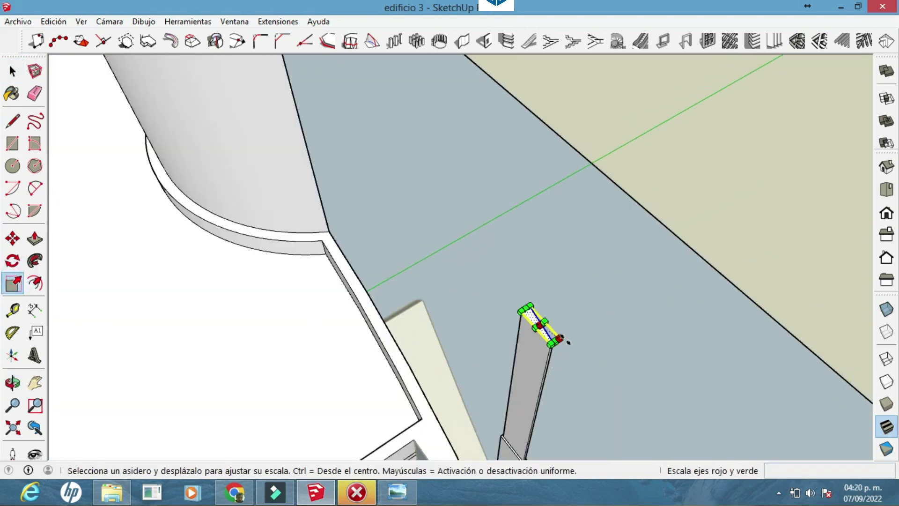
{"action": "scroll", "scroll_direction": "down", "scroll_amount": 3}
Step: Orbit and zoom around the building to check both tapered spires
{"action": "left_click_drag", "start_coordinate": [540, 326], "coordinate": [564, 344]}
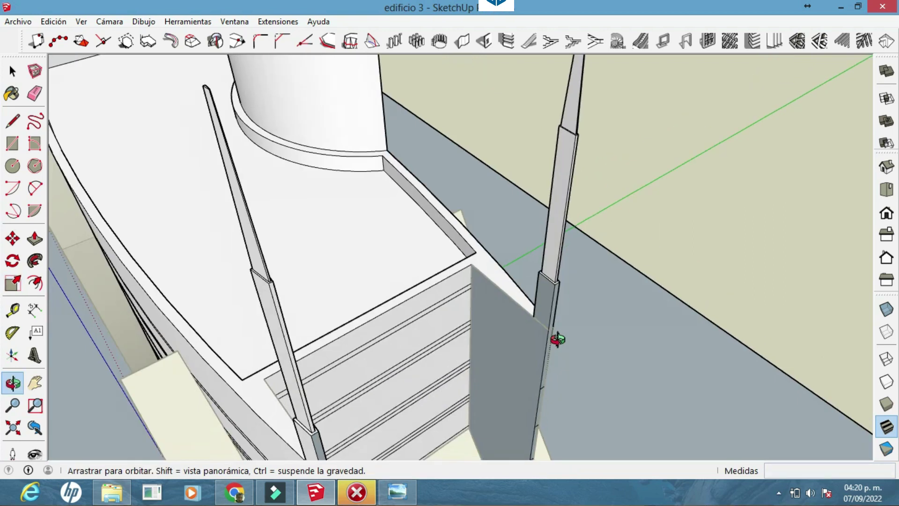
{"action": "scroll", "scroll_direction": "up", "scroll_amount": 3}
{"action": "left_click_drag", "start_coordinate": [261, 200], "coordinate": [465, 327]}
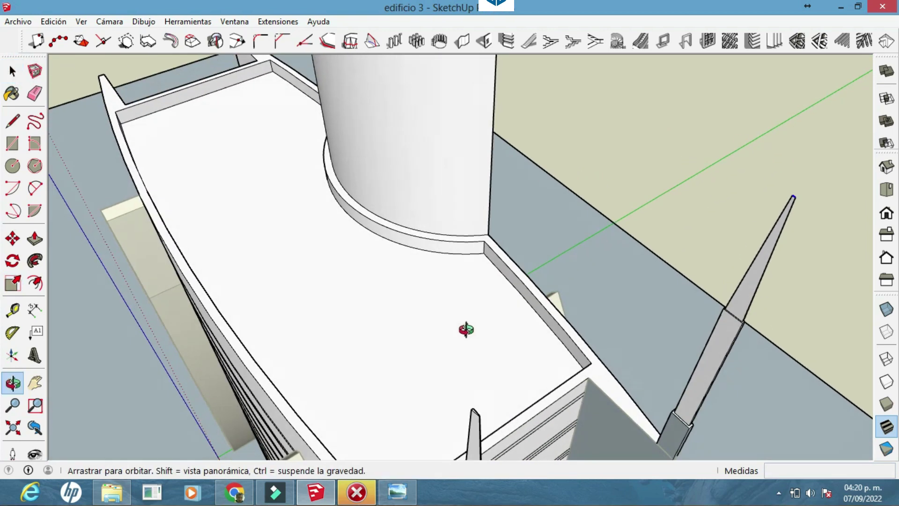
{"action": "scroll", "scroll_direction": "up", "scroll_amount": 3}
{"action": "left_click_drag", "start_coordinate": [565, 280], "coordinate": [396, 287]}
{"action": "scroll", "scroll_direction": "up", "scroll_amount": 3}
{"action": "key", "text": "c"}
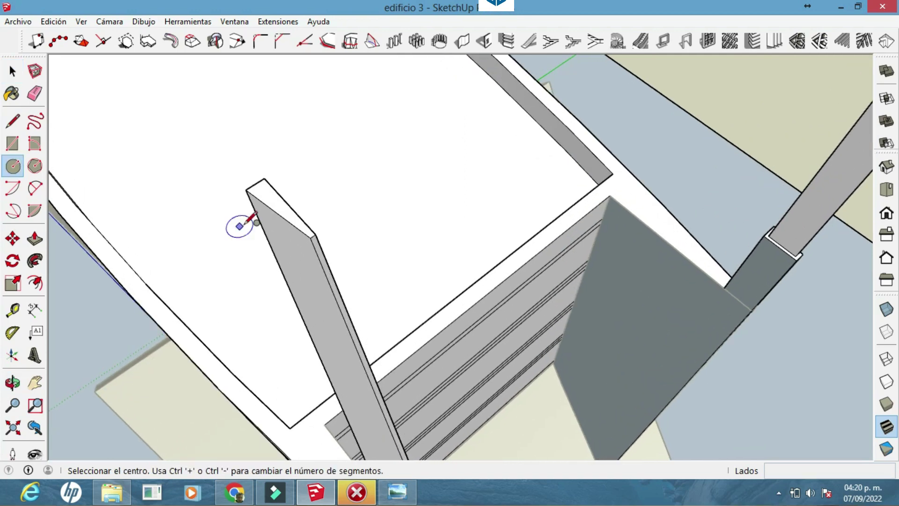
{"action": "scroll", "scroll_direction": "down", "scroll_amount": 3}
{"action": "left_click_drag", "start_coordinate": [342, 257], "coordinate": [571, 267]}
{"action": "scroll", "scroll_direction": "down", "scroll_amount": 3}
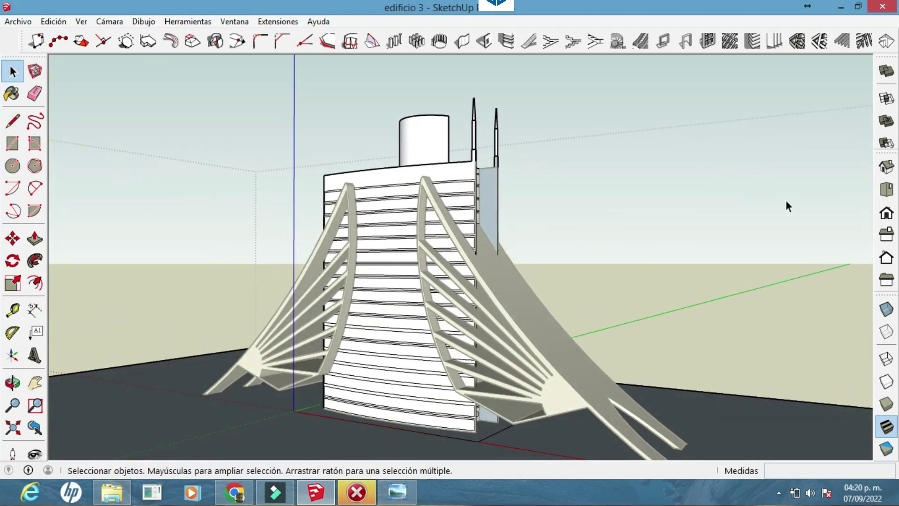
{"action": "scroll", "scroll_direction": "down", "scroll_amount": 3}
{"action": "scroll", "scroll_direction": "down", "scroll_amount": 3}
{"action": "left_click_drag", "start_coordinate": [568, 244], "coordinate": [554, 263]}
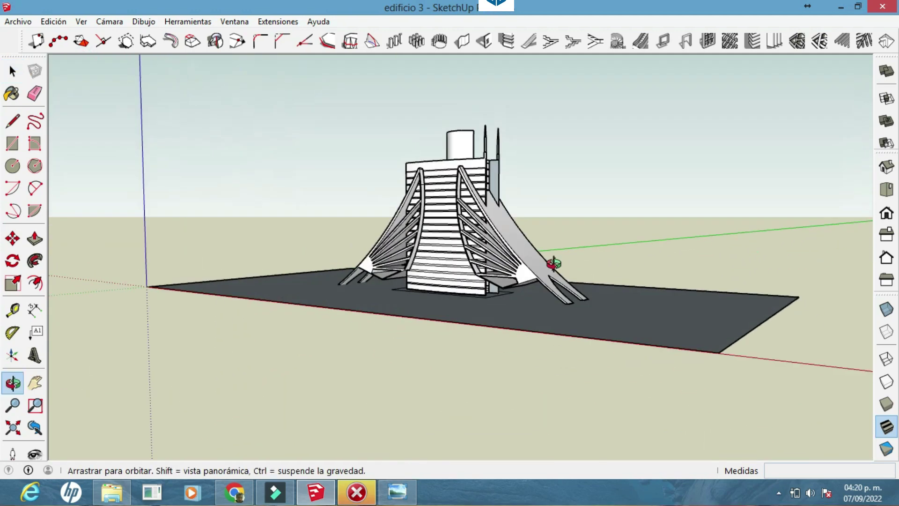
{"action": "scroll", "scroll_direction": "up", "scroll_amount": 3}
{"action": "scroll", "scroll_direction": "up", "scroll_amount": 3}
{"action": "left_click_drag", "start_coordinate": [507, 385], "coordinate": [327, 195]}
{"action": "scroll", "scroll_direction": "up", "scroll_amount": 3}
Step: Enter the curved rooftop wall group and select its top arc edge
{"action": "scroll", "scroll_direction": "up", "scroll_amount": 3}
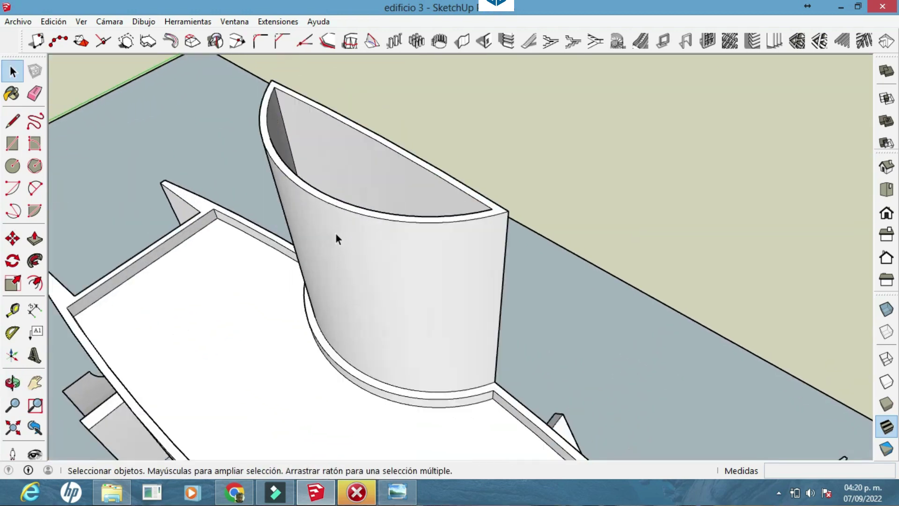
{"action": "scroll", "scroll_direction": "up", "scroll_amount": 3}
{"action": "triple_click", "coordinate": [305, 184]}
{"action": "left_click", "coordinate": [305, 184]}
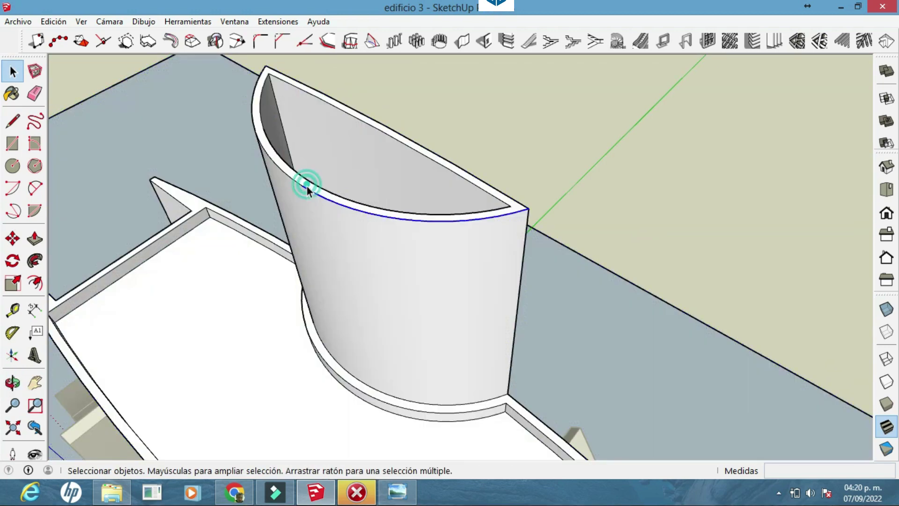
{"action": "key", "text": "p"}
Step: Orbit out to view the whole building top and reselect the curved wall's top arc
{"action": "left_click_drag", "start_coordinate": [336, 225], "coordinate": [291, 395]}
{"action": "left_click_drag", "start_coordinate": [330, 374], "coordinate": [401, 220]}
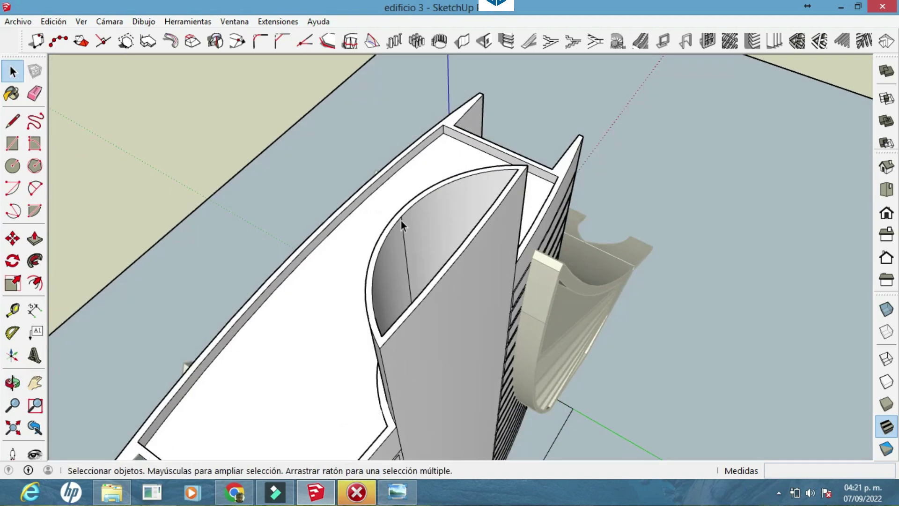
{"action": "scroll", "scroll_direction": "up", "scroll_amount": 3}
{"action": "left_click", "coordinate": [419, 100]}
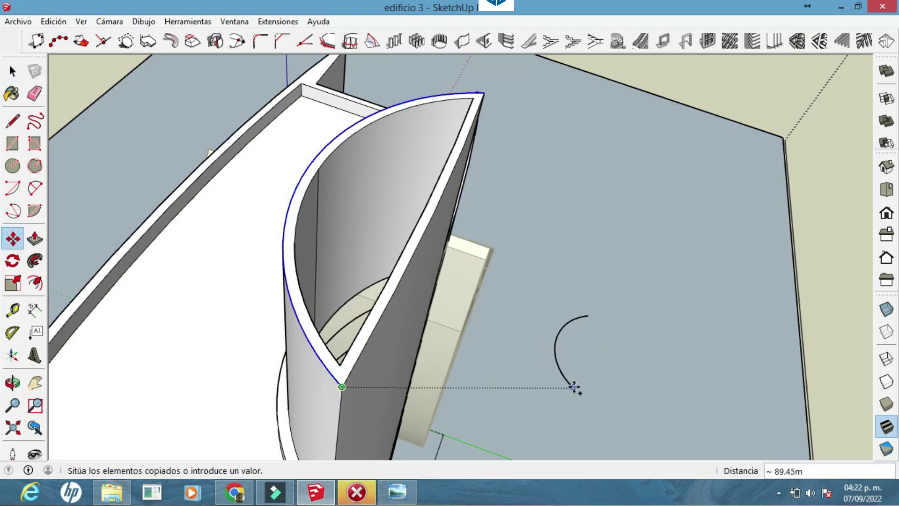
{"action": "scroll", "scroll_direction": "down", "scroll_amount": 3}
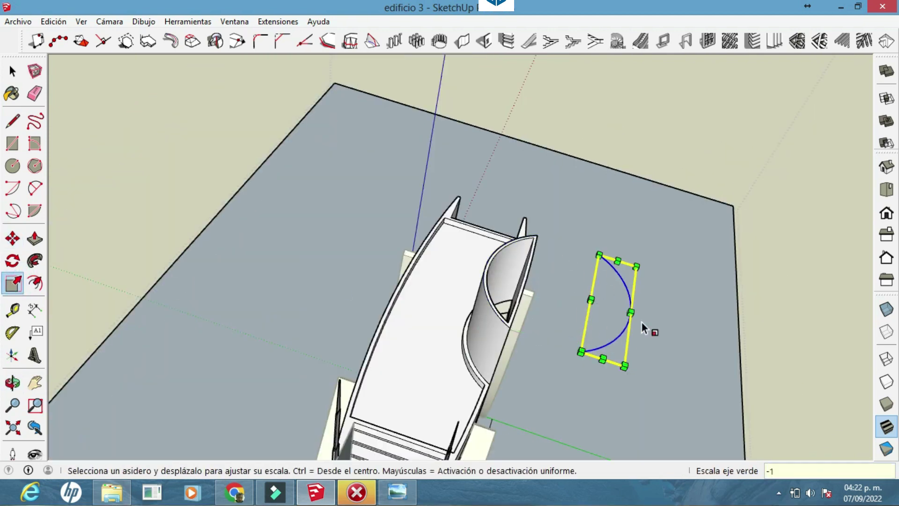
{"action": "scroll", "scroll_direction": "up", "scroll_amount": 3}
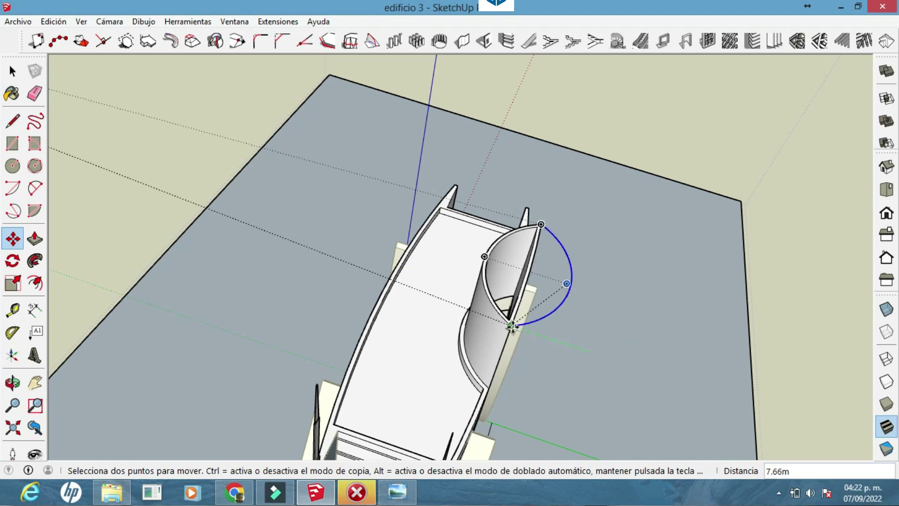
{"action": "left_click_drag", "start_coordinate": [512, 325], "coordinate": [470, 371]}
{"action": "scroll", "scroll_direction": "up", "scroll_amount": 3}
{"action": "scroll", "scroll_direction": "up", "scroll_amount": 3}
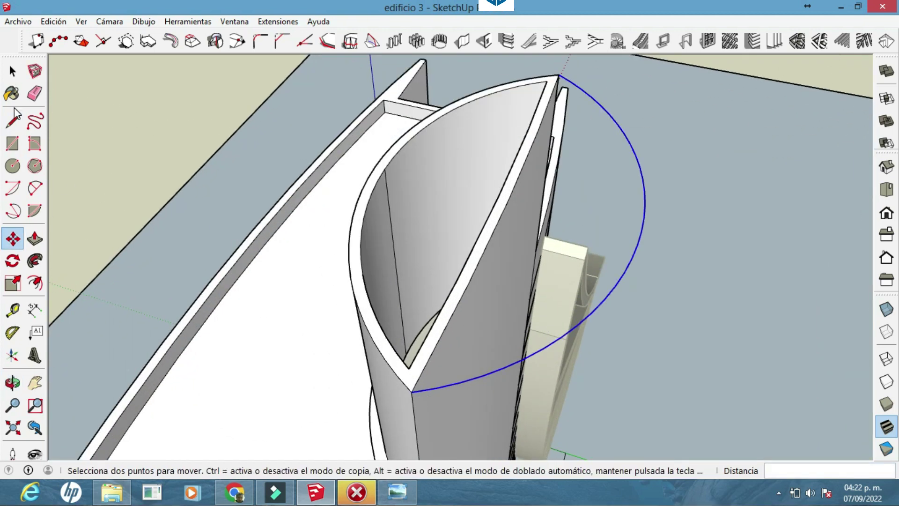
{"action": "left_click", "coordinate": [12, 124]}
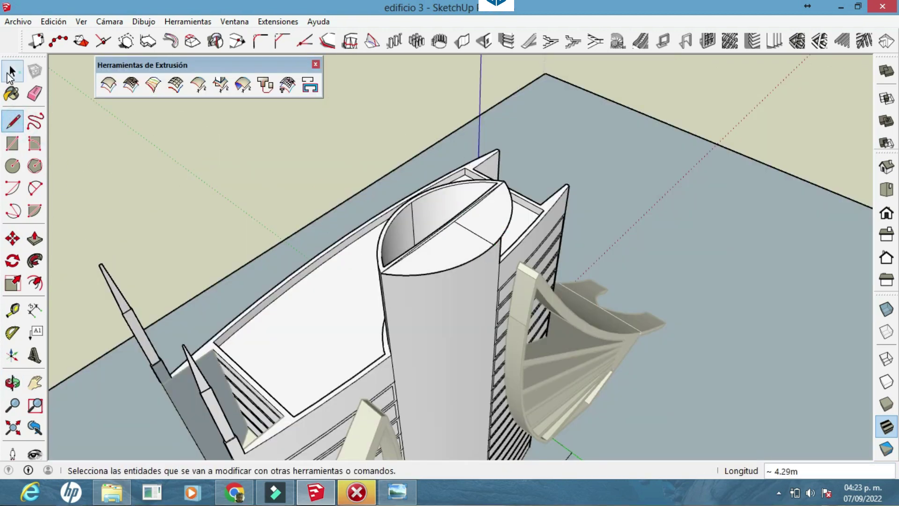
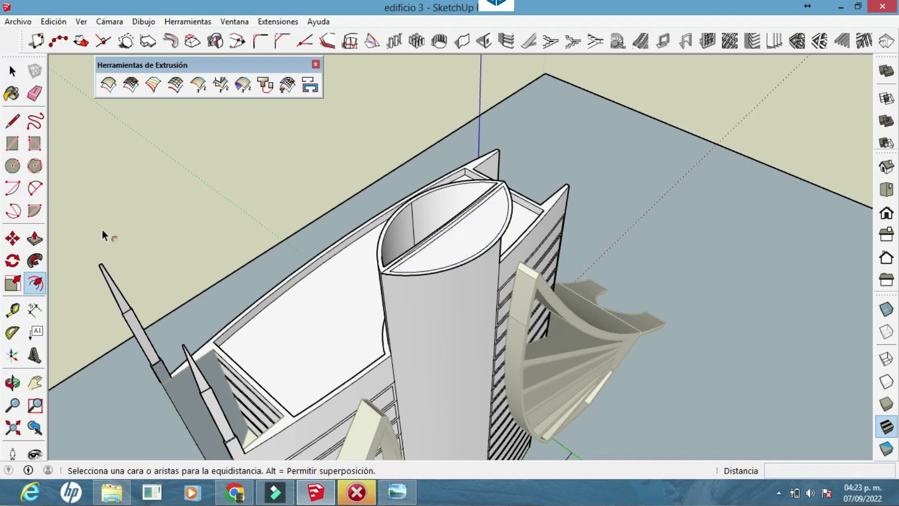
Step: Copy the tower's top half-circle down to the base of the cylinder
{"action": "left_click", "coordinate": [388, 280]}
{"action": "key", "text": "Escape"}
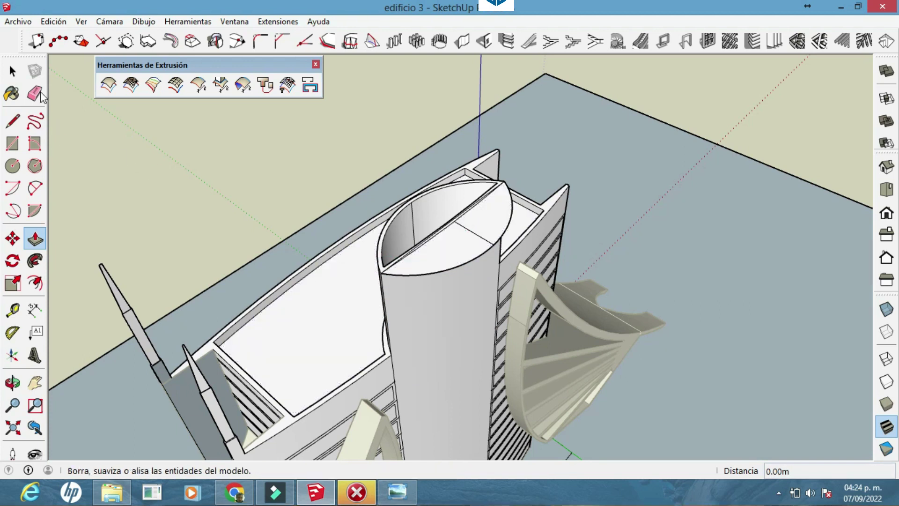
{"action": "left_click_drag", "start_coordinate": [58, 209], "coordinate": [402, 162]}
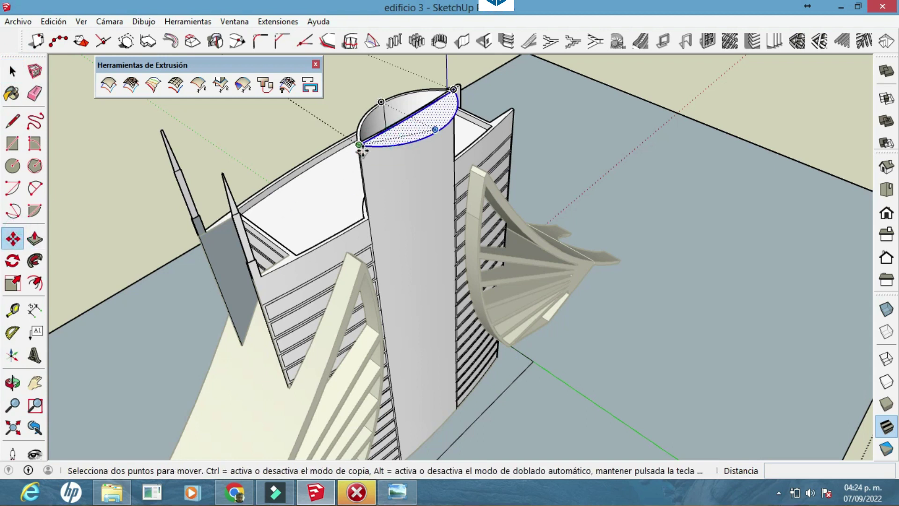
{"action": "key", "text": "ctrl"}
{"action": "left_click", "coordinate": [361, 149]}
{"action": "left_click_drag", "start_coordinate": [412, 327], "coordinate": [419, 416]}
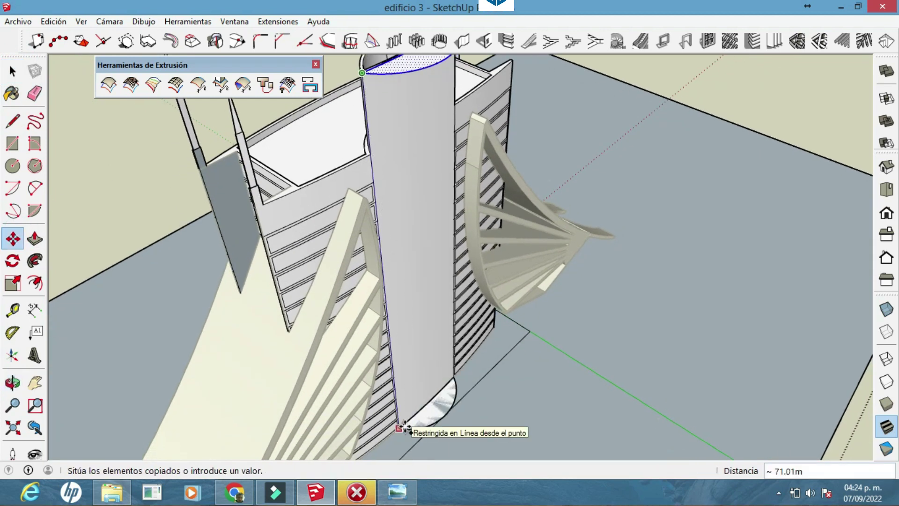
{"action": "left_click", "coordinate": [404, 426]}
{"action": "scroll", "scroll_direction": "up", "scroll_amount": 3}
{"action": "scroll", "scroll_direction": "up", "scroll_amount": 3}
{"action": "left_click_drag", "start_coordinate": [473, 388], "coordinate": [491, 407]}
Step: Offset the base half-circle inward and close the band between the two arcs
{"action": "left_click", "coordinate": [34, 283]}
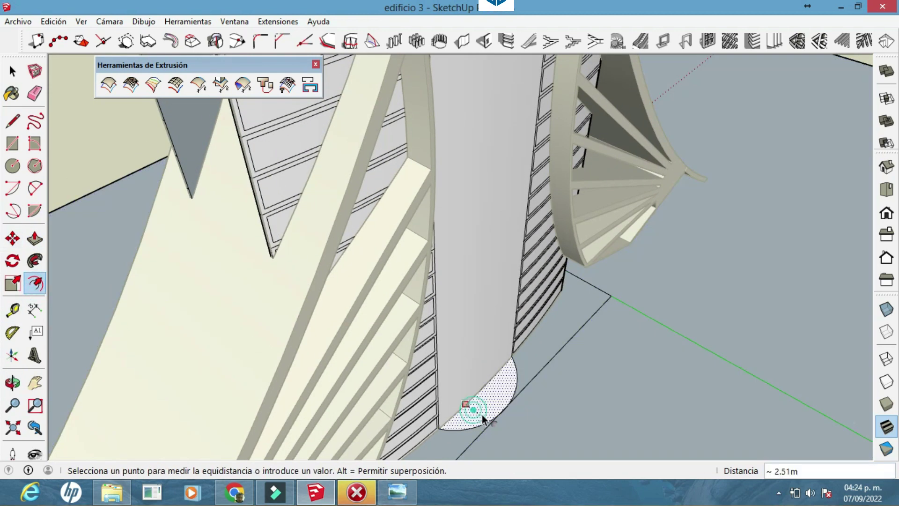
{"action": "left_click", "coordinate": [465, 409]}
{"action": "left_click", "coordinate": [35, 260]}
{"action": "left_click_drag", "start_coordinate": [519, 412], "coordinate": [560, 432]}
{"action": "left_click", "coordinate": [13, 84]}
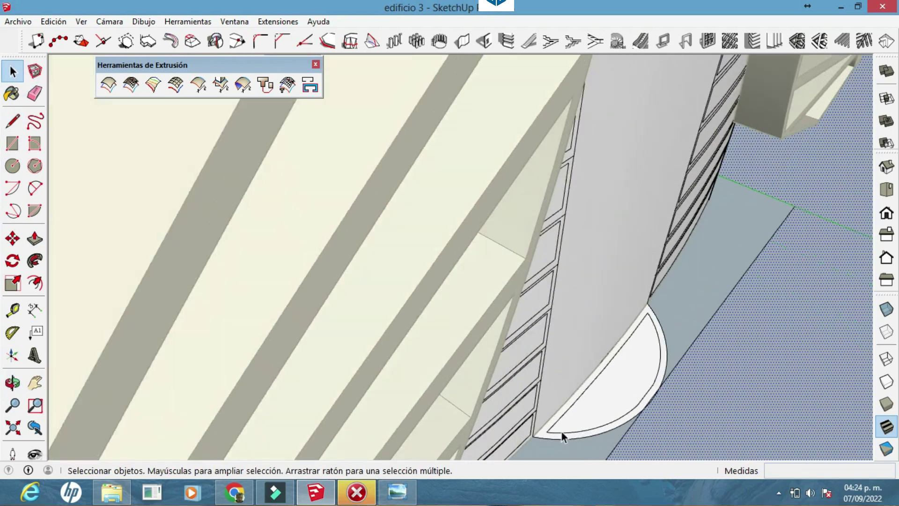
{"action": "scroll", "scroll_direction": "up", "scroll_amount": 3}
{"action": "scroll", "scroll_direction": "up", "scroll_amount": 3}
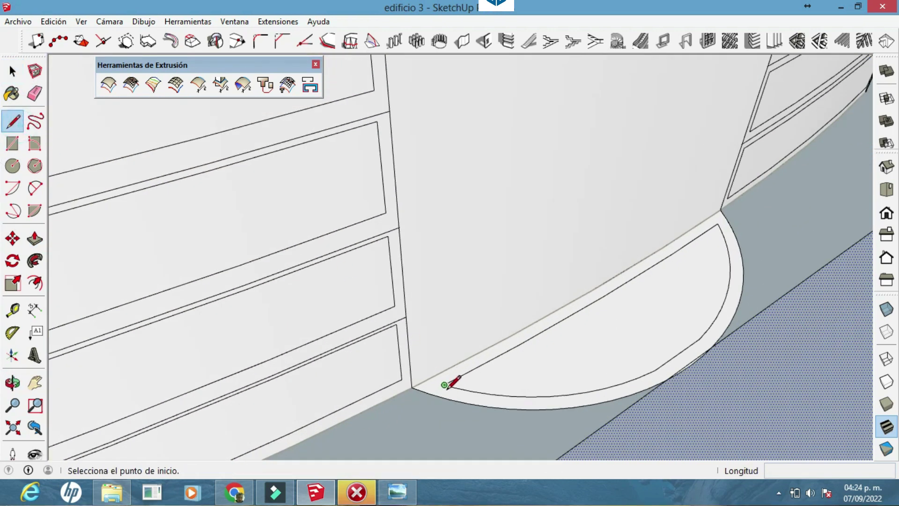
{"action": "scroll", "scroll_direction": "up", "scroll_amount": 3}
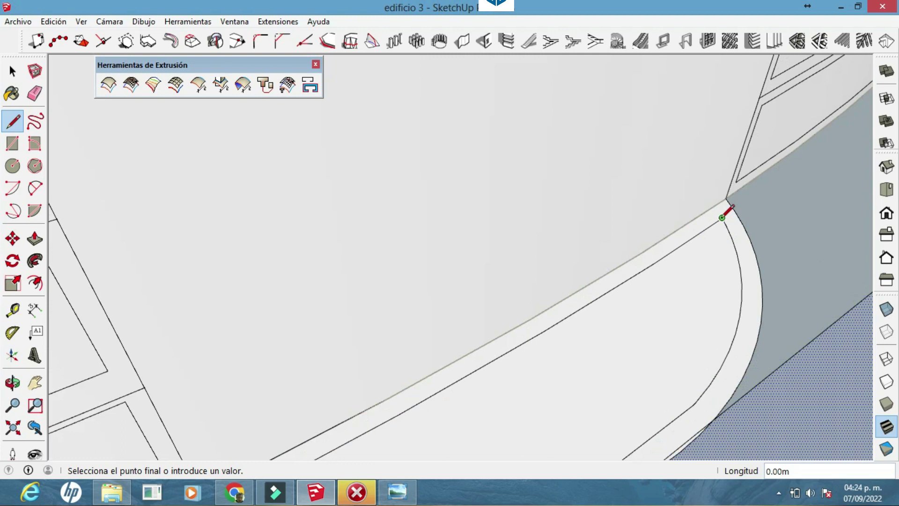
{"action": "left_click", "coordinate": [721, 204]}
{"action": "scroll", "scroll_direction": "down", "scroll_amount": 3}
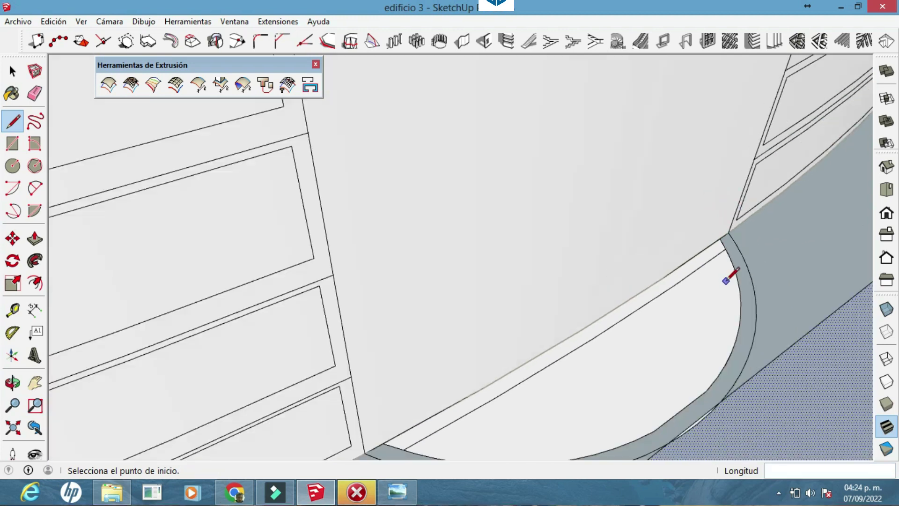
{"action": "scroll", "scroll_direction": "down", "scroll_amount": 3}
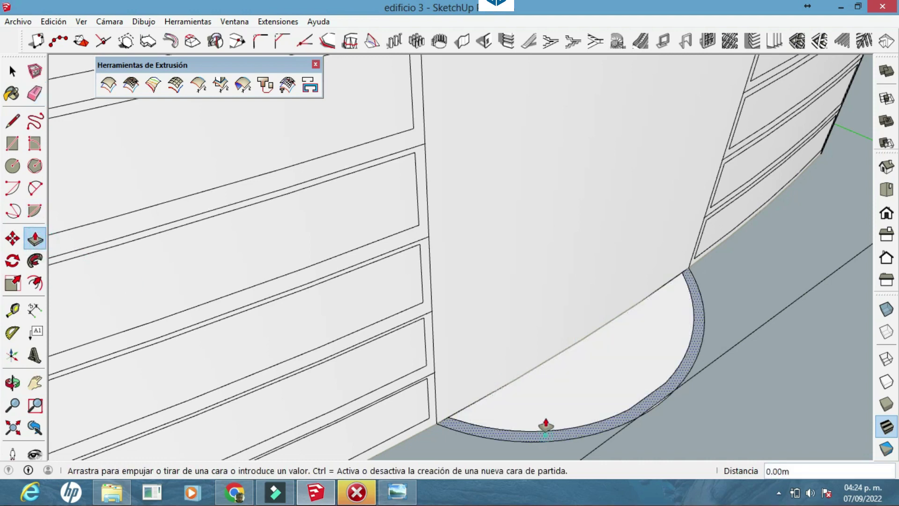
{"action": "scroll", "scroll_direction": "down", "scroll_amount": 3}
Step: Push the thin curved band up the cylinder to about 20.15 m
{"action": "left_click_drag", "start_coordinate": [646, 307], "coordinate": [627, 346]}
{"action": "scroll", "scroll_direction": "up", "scroll_amount": 3}
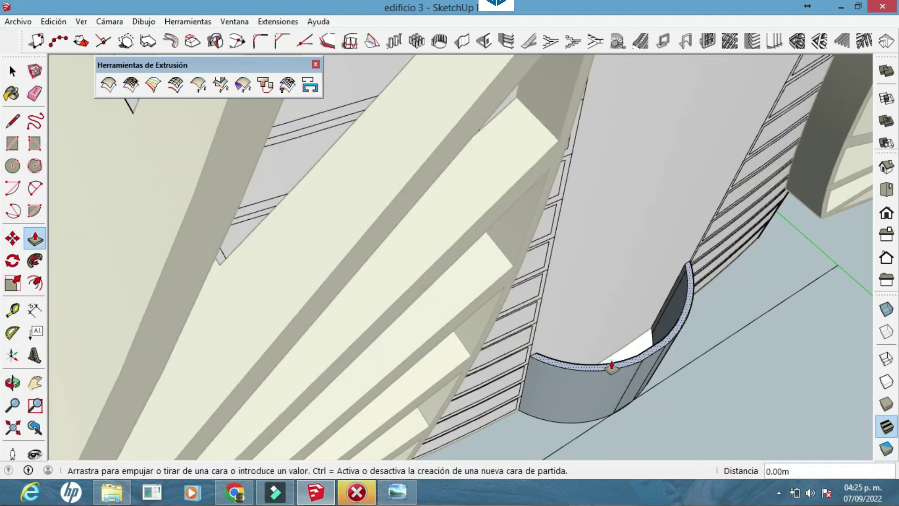
{"action": "left_click_drag", "start_coordinate": [689, 70], "coordinate": [642, 320]}
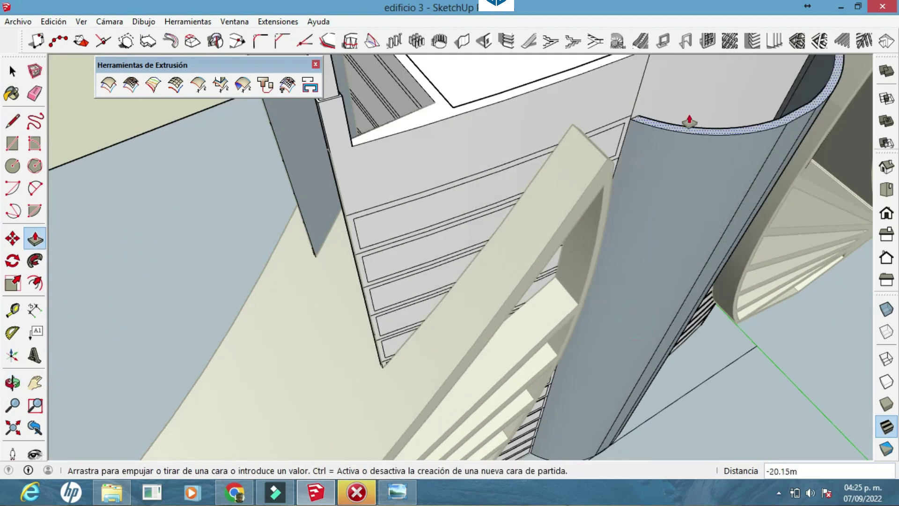
{"action": "scroll", "scroll_direction": "down", "scroll_amount": 3}
{"action": "left_click", "coordinate": [513, 302]}
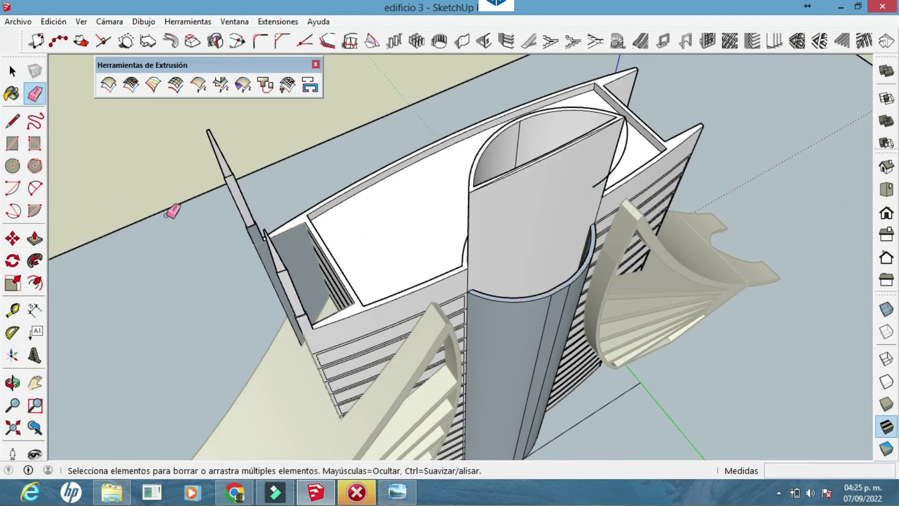
Step: Extend the curved wall to the cylinder's top and zoom to fit the cylinder
{"action": "left_click", "coordinate": [35, 238]}
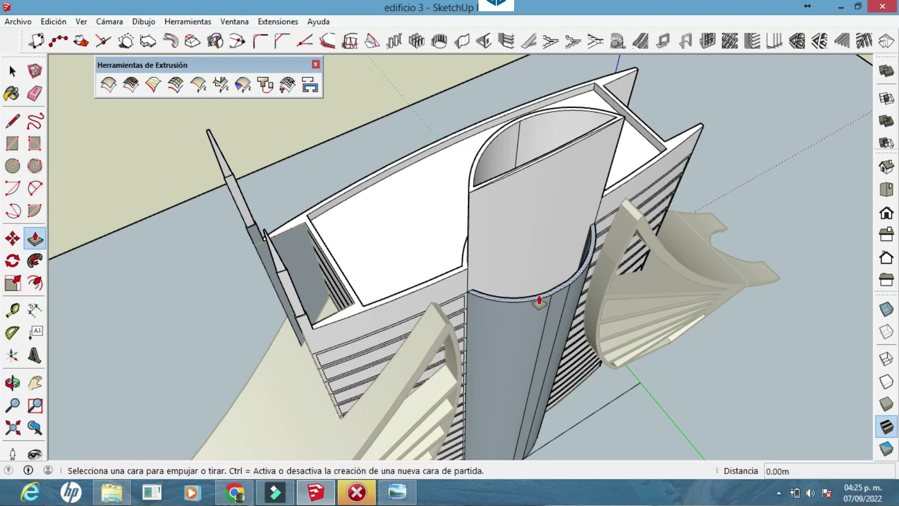
{"action": "left_click", "coordinate": [537, 301]}
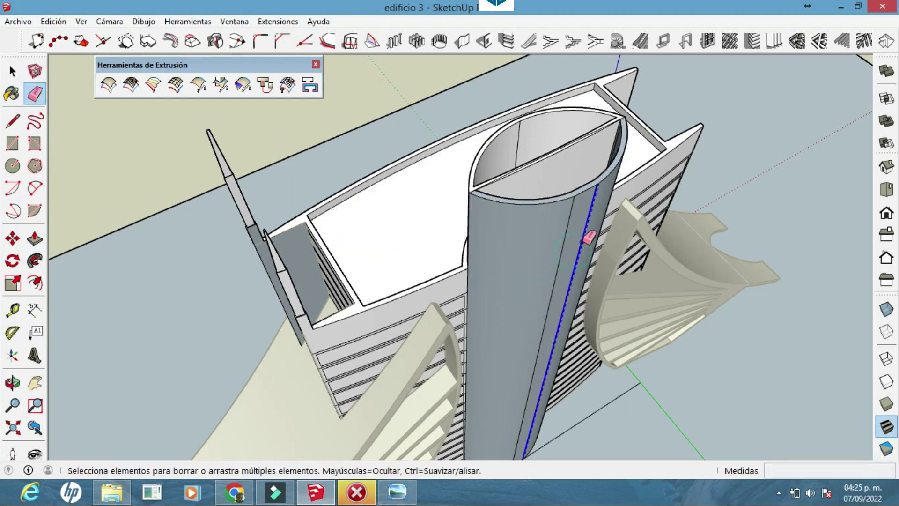
{"action": "left_click", "coordinate": [551, 289]}
{"action": "right_click", "coordinate": [551, 288]}
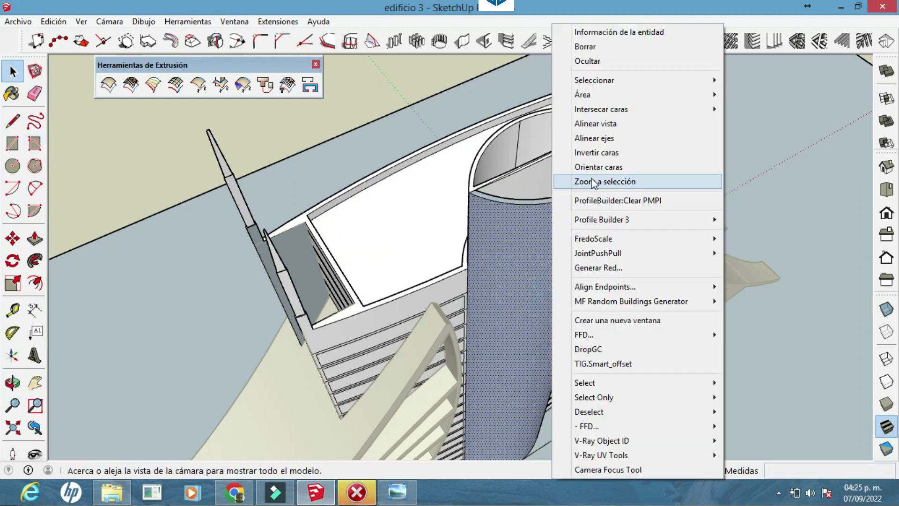
{"action": "left_click", "coordinate": [592, 179]}
Step: Push a facade panel band inward about 0.37 m with Joint Push-Pull
{"action": "left_click_drag", "start_coordinate": [635, 300], "coordinate": [413, 355]}
{"action": "key", "text": "o"}
{"action": "left_click_drag", "start_coordinate": [413, 355], "coordinate": [341, 347]}
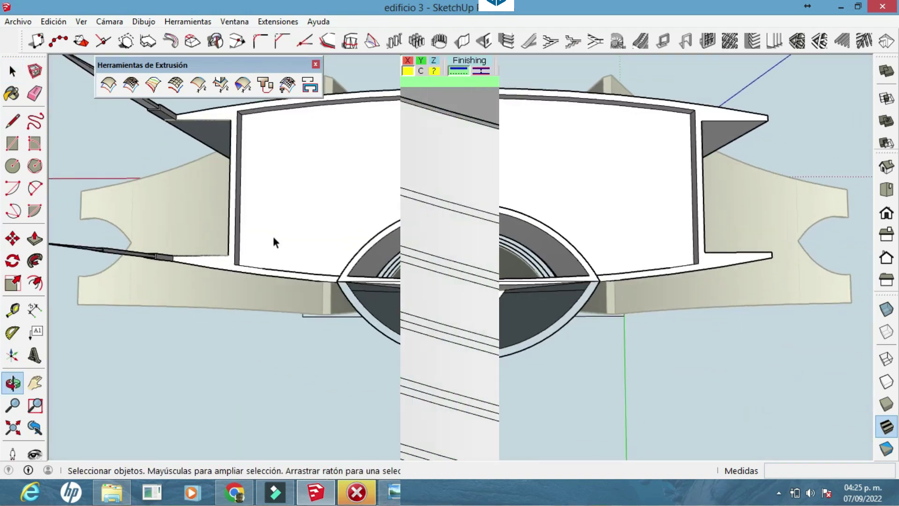
{"action": "left_click_drag", "start_coordinate": [341, 194], "coordinate": [401, 225]}
Step: Recess the first facade strip inward with Joint Push-Pull
{"action": "left_click_drag", "start_coordinate": [401, 224], "coordinate": [395, 271]}
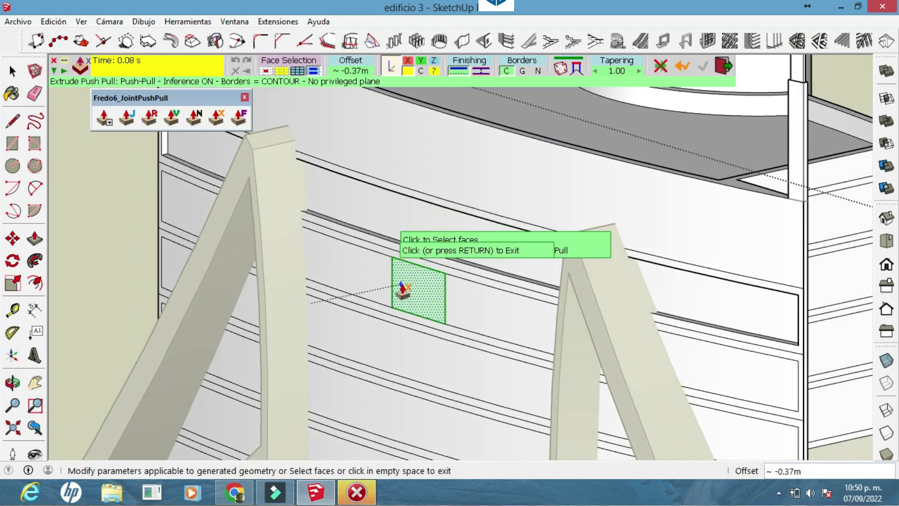
{"action": "key", "text": "Escape"}
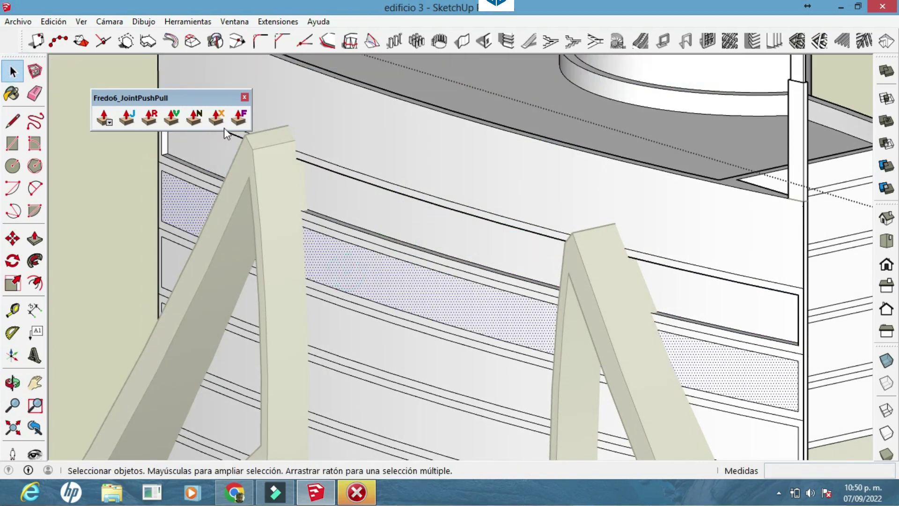
{"action": "left_click", "coordinate": [217, 117]}
{"action": "key", "text": "Escape"}
{"action": "key", "text": "Escape"}
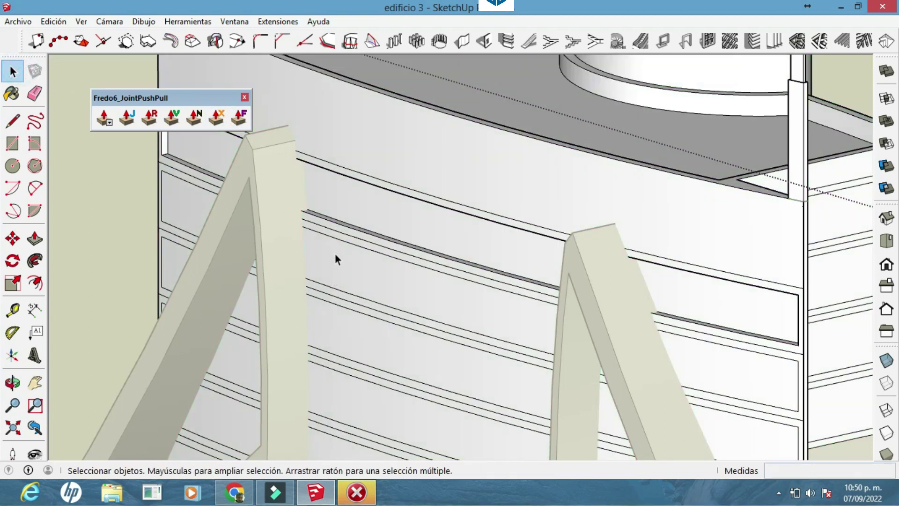
{"action": "left_click", "coordinate": [218, 118]}
{"action": "left_click_drag", "start_coordinate": [373, 281], "coordinate": [374, 278]}
{"action": "key", "text": "Escape"}
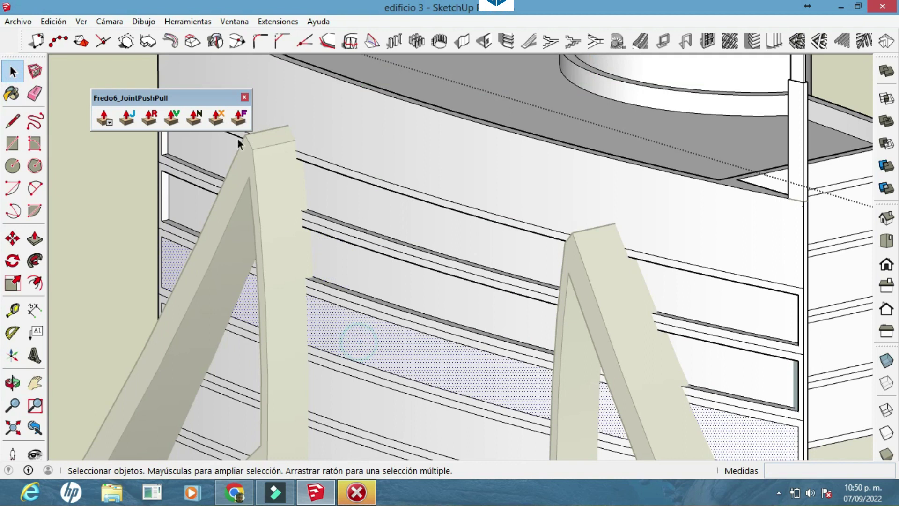
{"action": "left_click", "coordinate": [218, 118]}
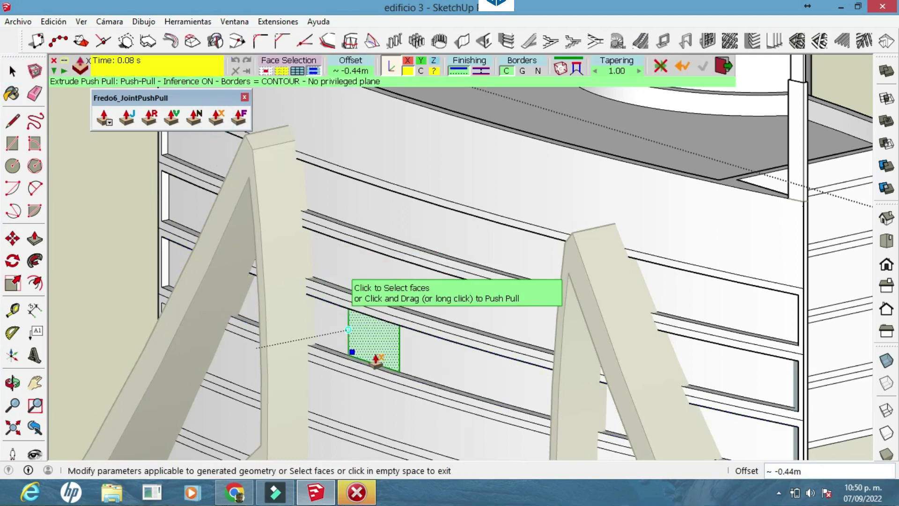
{"action": "left_click_drag", "start_coordinate": [361, 341], "coordinate": [370, 323]}
{"action": "key", "text": "Return"}
Step: Recess the next facade strips by the same offset
{"action": "left_click", "coordinate": [416, 325]}
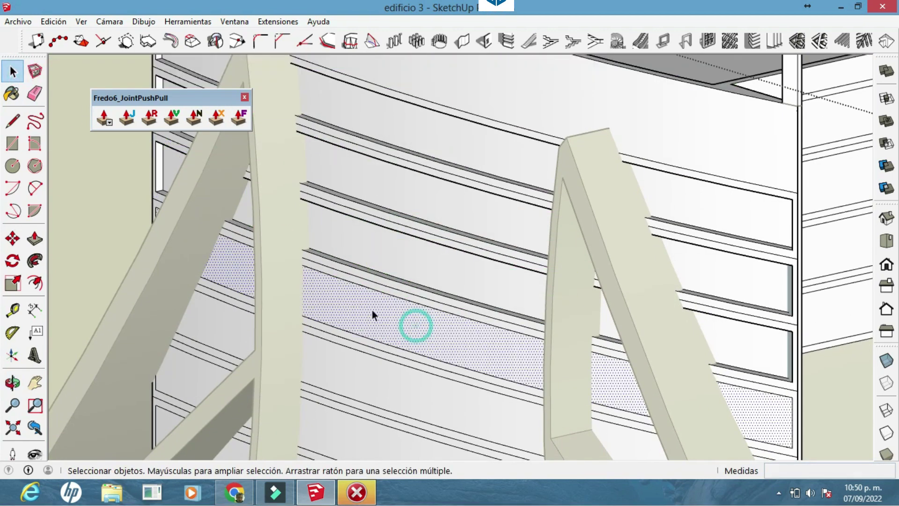
{"action": "double_click", "coordinate": [350, 299]}
{"action": "left_click_drag", "start_coordinate": [404, 367], "coordinate": [218, 136]}
{"action": "key", "text": "space"}
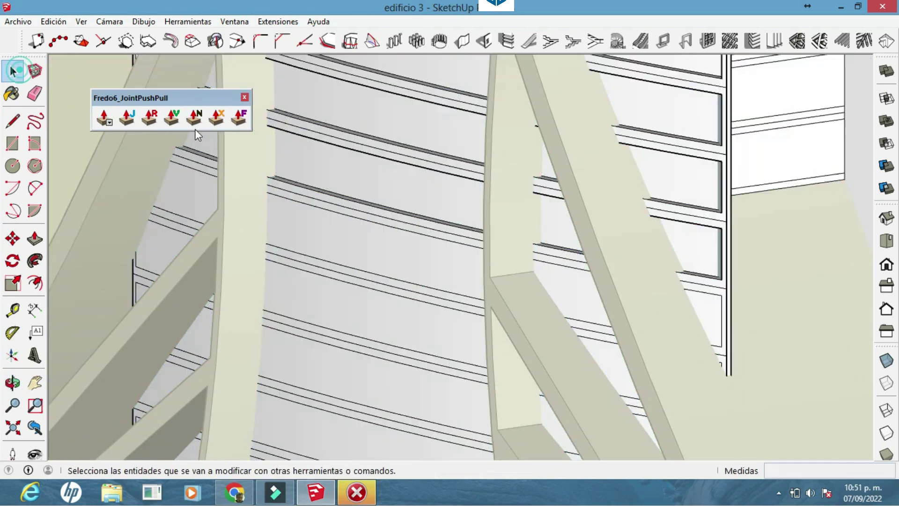
{"action": "left_click", "coordinate": [217, 117]}
{"action": "left_click", "coordinate": [318, 231]}
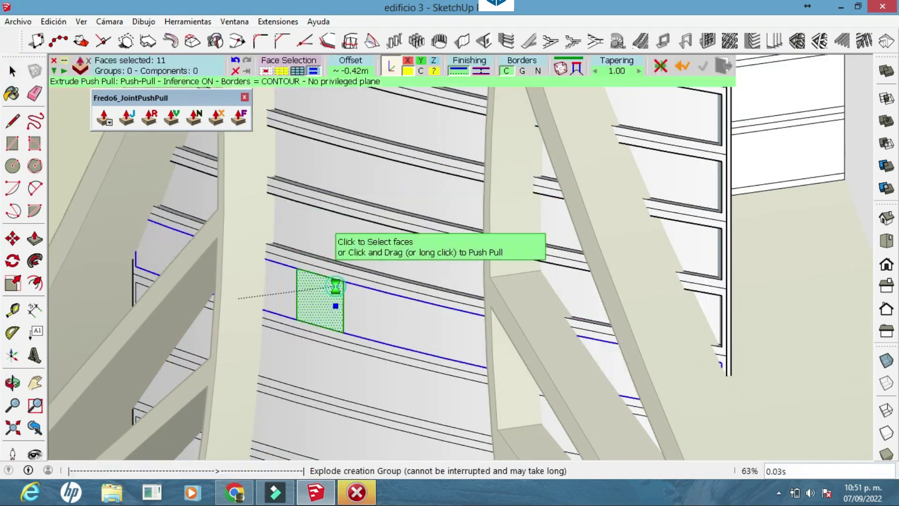
{"action": "left_click_drag", "start_coordinate": [318, 232], "coordinate": [291, 261]}
{"action": "left_click_drag", "start_coordinate": [92, 121], "coordinate": [327, 365]}
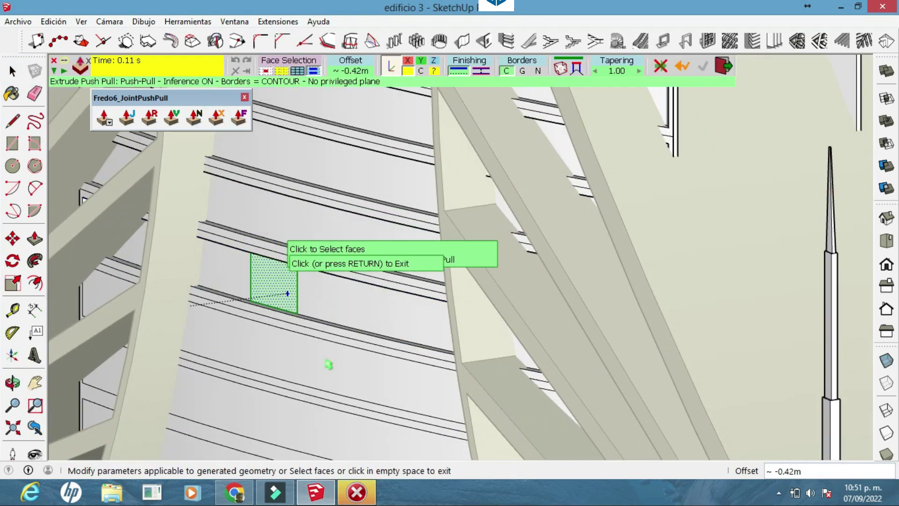
{"action": "left_click", "coordinate": [257, 287]}
{"action": "key", "text": "Return"}
Step: Orbit around the facade and fins to reach further panel bands
{"action": "left_click_drag", "start_coordinate": [217, 123], "coordinate": [253, 351]}
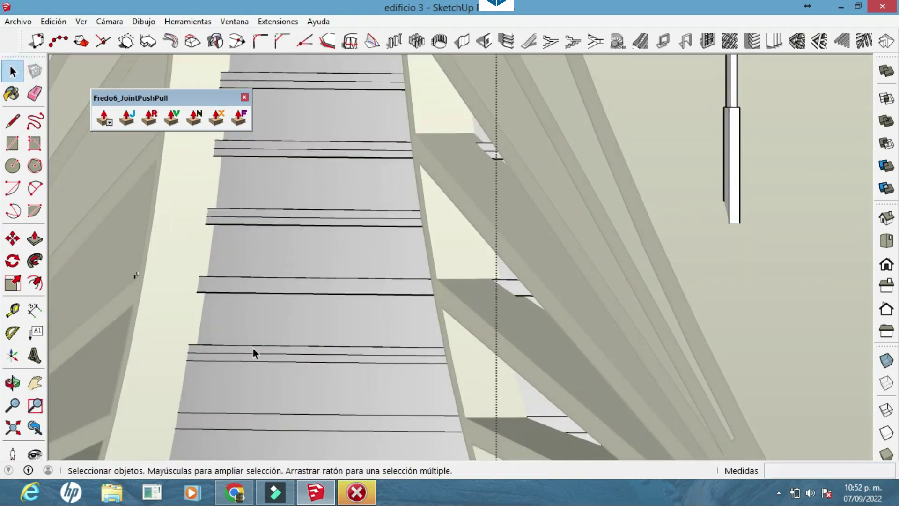
{"action": "left_click", "coordinate": [217, 121]}
{"action": "key", "text": "e"}
{"action": "left_click_drag", "start_coordinate": [279, 303], "coordinate": [556, 155]}
{"action": "left_click_drag", "start_coordinate": [525, 326], "coordinate": [452, 141]}
{"action": "left_click_drag", "start_coordinate": [417, 248], "coordinate": [221, 261]}
{"action": "key", "text": "space"}
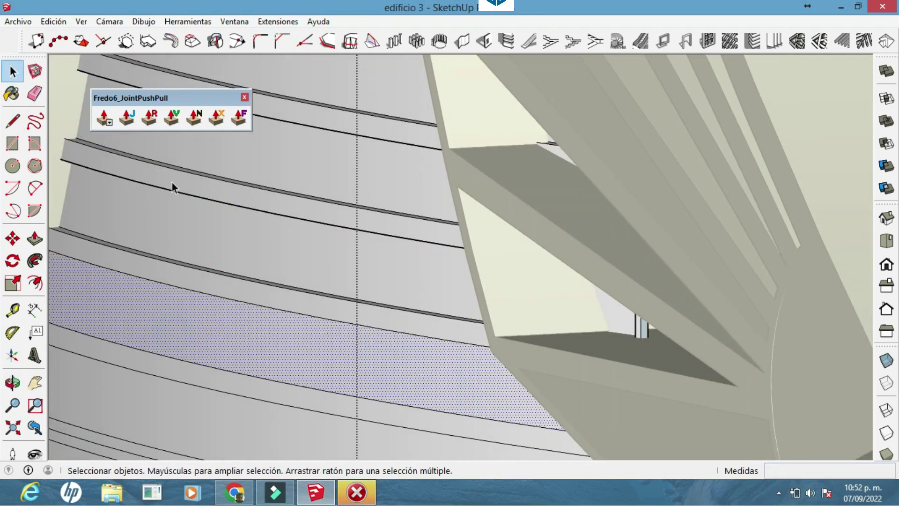
{"action": "left_click_drag", "start_coordinate": [173, 187], "coordinate": [216, 391]}
{"action": "left_click", "coordinate": [216, 117]}
{"action": "left_click_drag", "start_coordinate": [276, 240], "coordinate": [231, 164]}
{"action": "key", "text": "space"}
Step: Recess a panel face on another side of the tower by 0.42 m
{"action": "left_click_drag", "start_coordinate": [217, 121], "coordinate": [559, 304]}
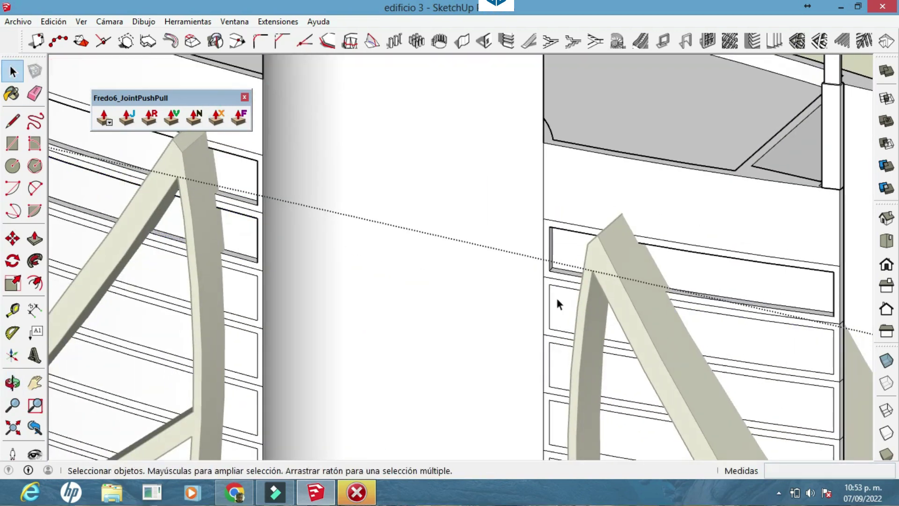
{"action": "double_click", "coordinate": [554, 319]}
{"action": "left_click", "coordinate": [632, 393]}
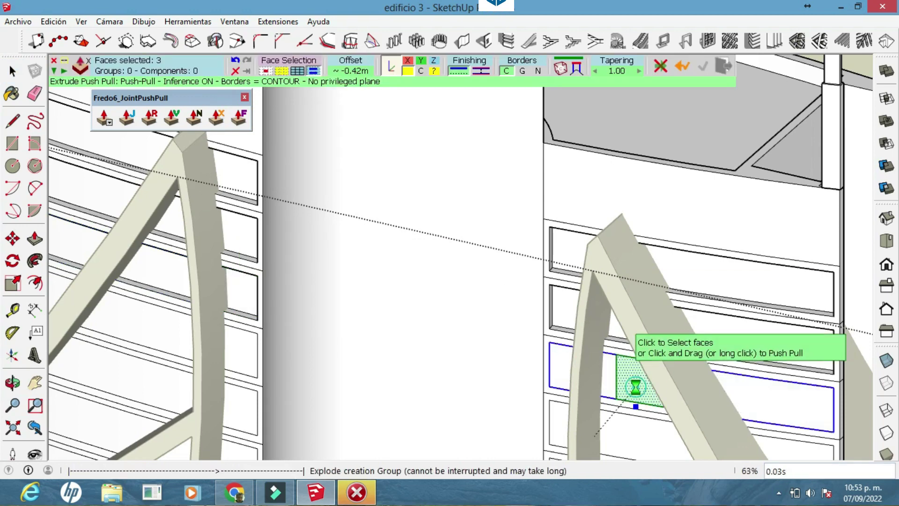
{"action": "left_click_drag", "start_coordinate": [632, 394], "coordinate": [257, 209]}
{"action": "left_click", "coordinate": [257, 209]}
{"action": "left_click_drag", "start_coordinate": [214, 243], "coordinate": [249, 267]}
Step: Push further selected facade faces inward and repeat the recess on a nearby panel
{"action": "left_click", "coordinate": [365, 293]}
{"action": "left_click_drag", "start_coordinate": [365, 293], "coordinate": [166, 292]}
{"action": "left_click_drag", "start_coordinate": [166, 293], "coordinate": [196, 223]}
{"action": "left_click_drag", "start_coordinate": [131, 293], "coordinate": [381, 255]}
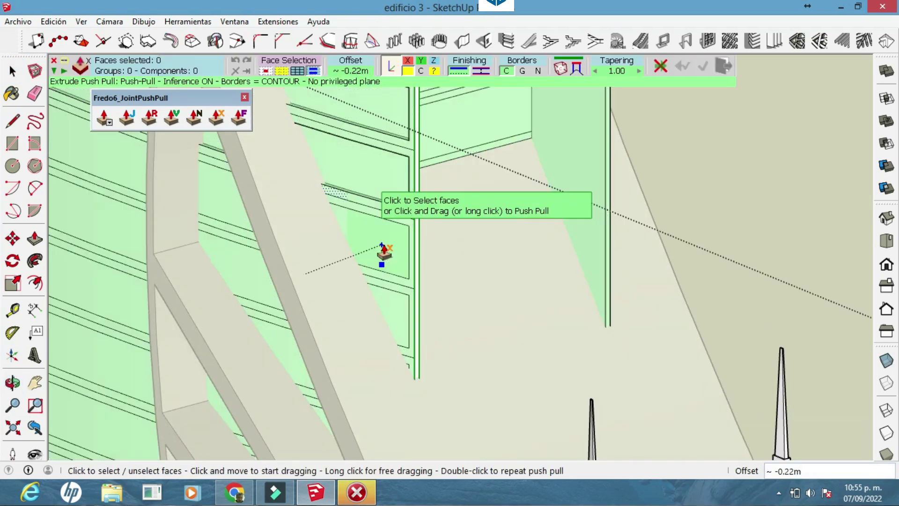
{"action": "double_click", "coordinate": [378, 248]}
{"action": "left_click_drag", "start_coordinate": [121, 243], "coordinate": [227, 361]}
{"action": "key", "text": "space"}
{"action": "left_click_drag", "start_coordinate": [212, 394], "coordinate": [195, 402]}
Step: Close the taskbar's hidden notification icons window
{"action": "left_click", "coordinate": [778, 493]}
{"action": "left_click", "coordinate": [776, 473]}
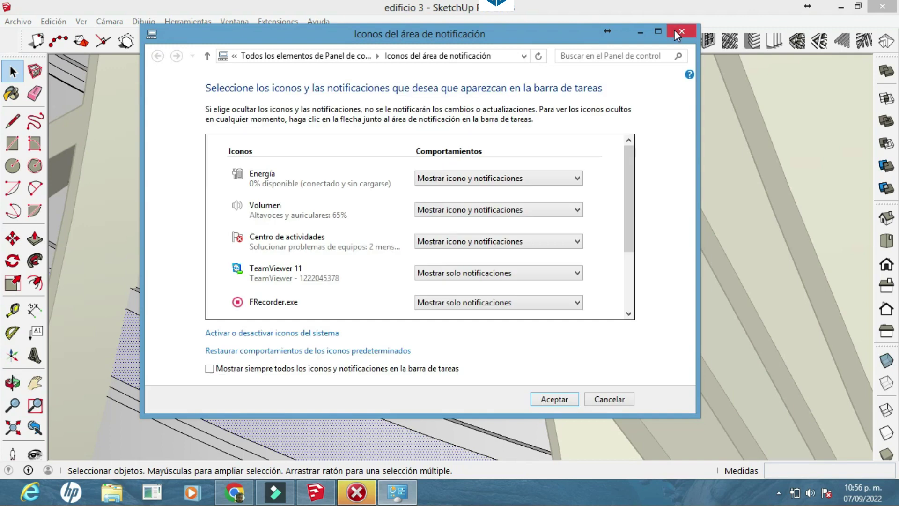
{"action": "left_click", "coordinate": [676, 31]}
Step: Finish the joint push-pull extrusion on the facade strips
{"action": "left_click_drag", "start_coordinate": [261, 421], "coordinate": [195, 316]}
{"action": "left_click_drag", "start_coordinate": [178, 396], "coordinate": [170, 277]}
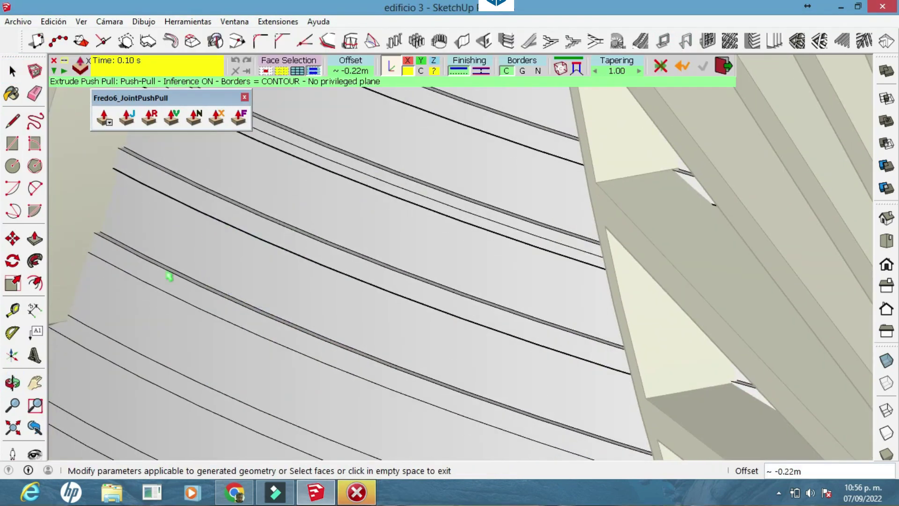
{"action": "left_click", "coordinate": [215, 117]}
{"action": "left_click_drag", "start_coordinate": [215, 117], "coordinate": [498, 217]}
{"action": "left_click", "coordinate": [12, 73]}
Step: Start another joint push-pull on the facade strips beside the ribs, pushing faces along their average direction
{"action": "left_click_drag", "start_coordinate": [458, 310], "coordinate": [420, 287]}
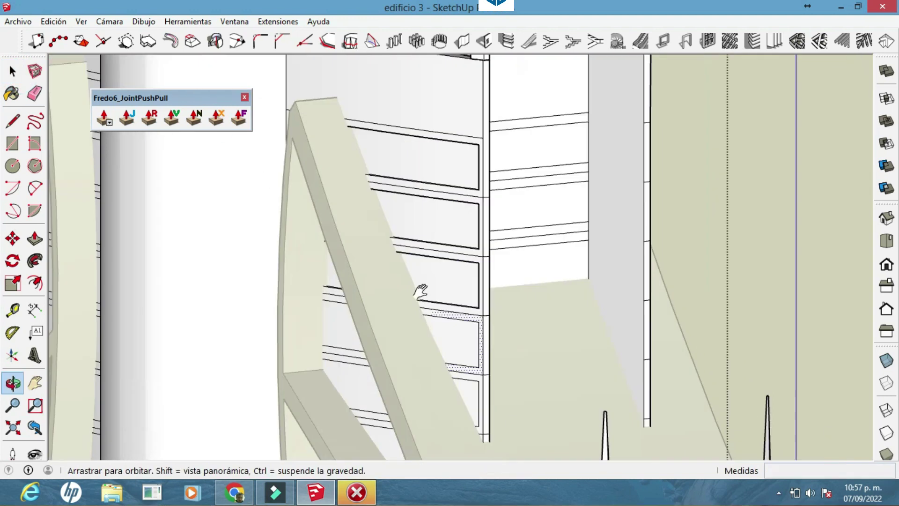
{"action": "left_click_drag", "start_coordinate": [276, 141], "coordinate": [321, 285]}
{"action": "left_click", "coordinate": [216, 117]}
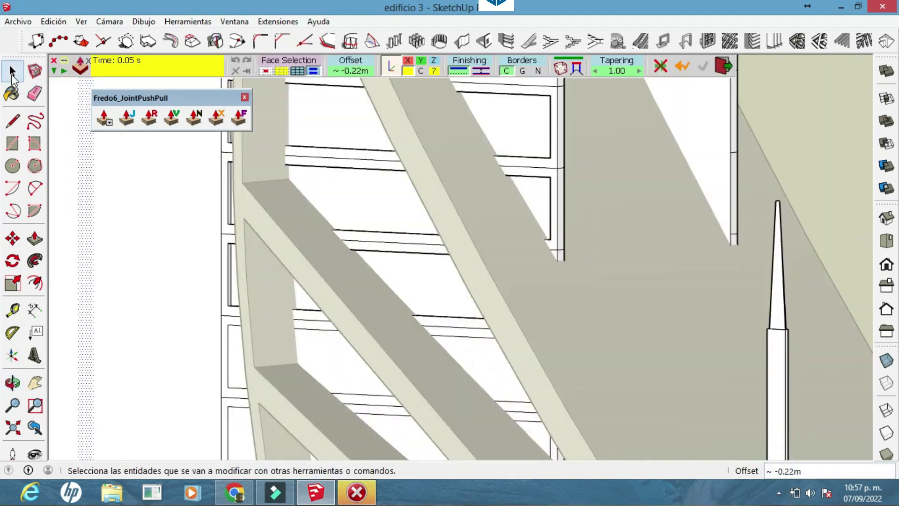
{"action": "left_click_drag", "start_coordinate": [216, 117], "coordinate": [411, 357]}
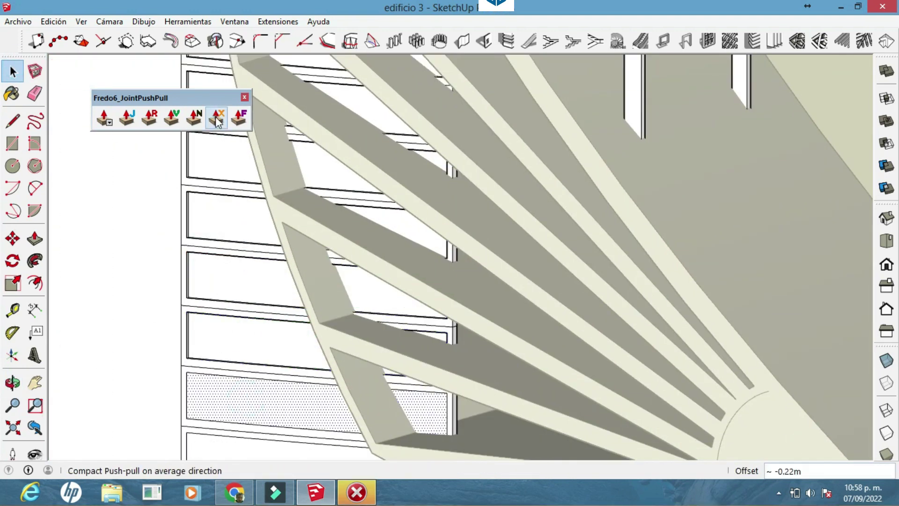
{"action": "left_click", "coordinate": [217, 118]}
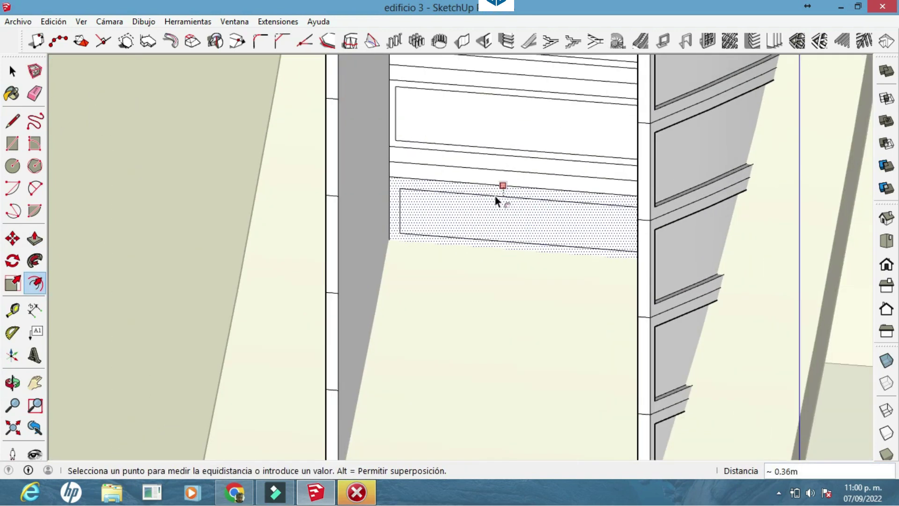
Step: Zoom in on the ground-floor facade band and select the drawn vertical edge
{"action": "left_click_drag", "start_coordinate": [495, 195], "coordinate": [391, 121]}
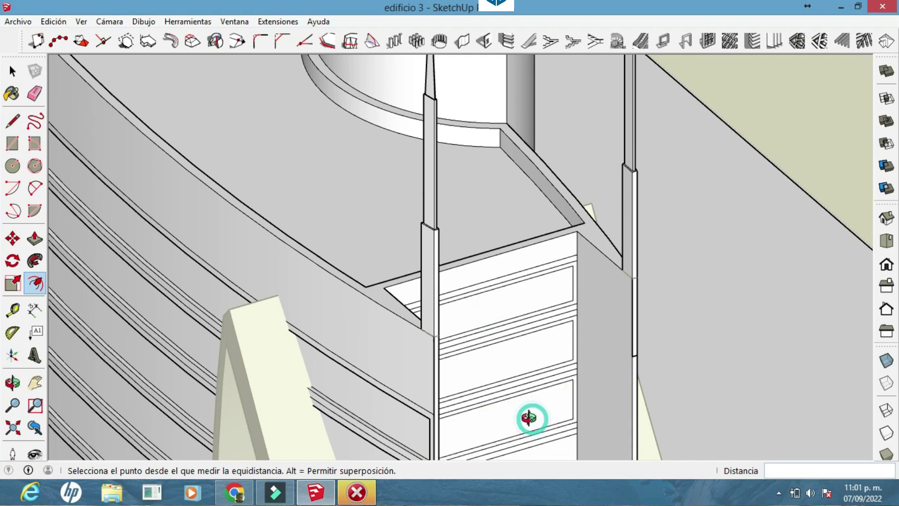
{"action": "left_click", "coordinate": [35, 238]}
{"action": "left_click_drag", "start_coordinate": [505, 230], "coordinate": [373, 235]}
{"action": "scroll", "scroll_direction": "up", "scroll_amount": 3}
{"action": "scroll", "scroll_direction": "up", "scroll_amount": 3}
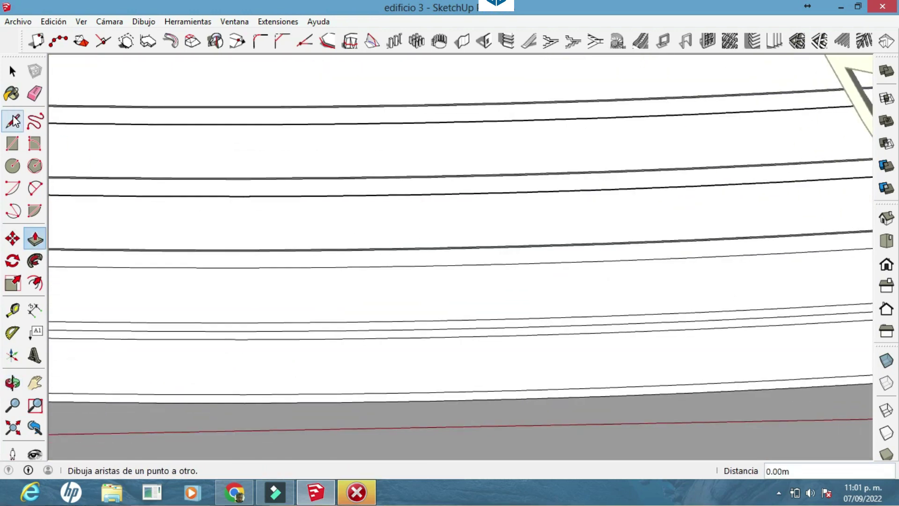
{"action": "left_click_drag", "start_coordinate": [446, 388], "coordinate": [435, 415]}
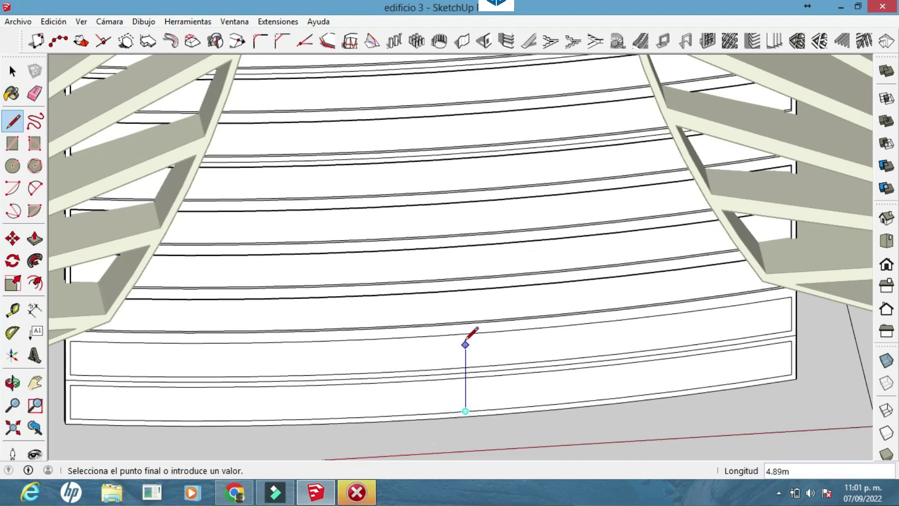
{"action": "left_click_drag", "start_coordinate": [466, 333], "coordinate": [502, 288]}
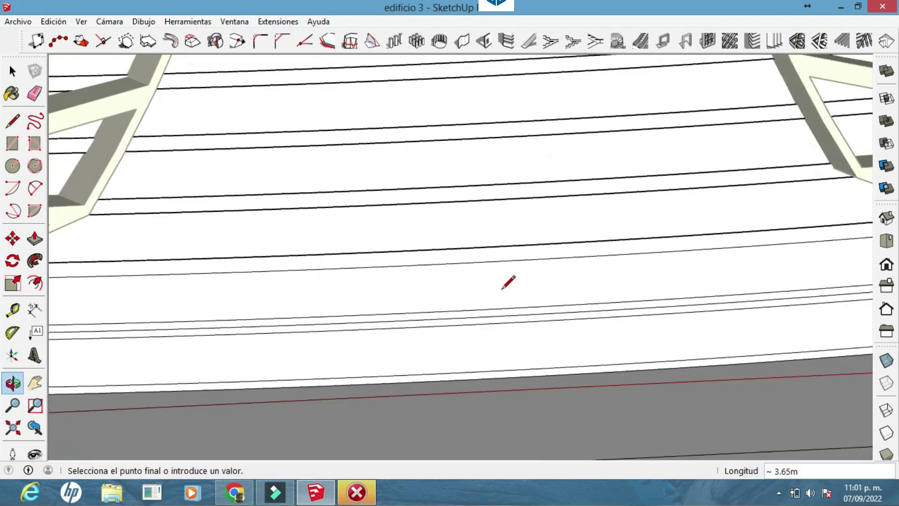
{"action": "left_click_drag", "start_coordinate": [493, 340], "coordinate": [498, 333]}
{"action": "left_click", "coordinate": [497, 333]}
{"action": "scroll", "scroll_direction": "up", "scroll_amount": 3}
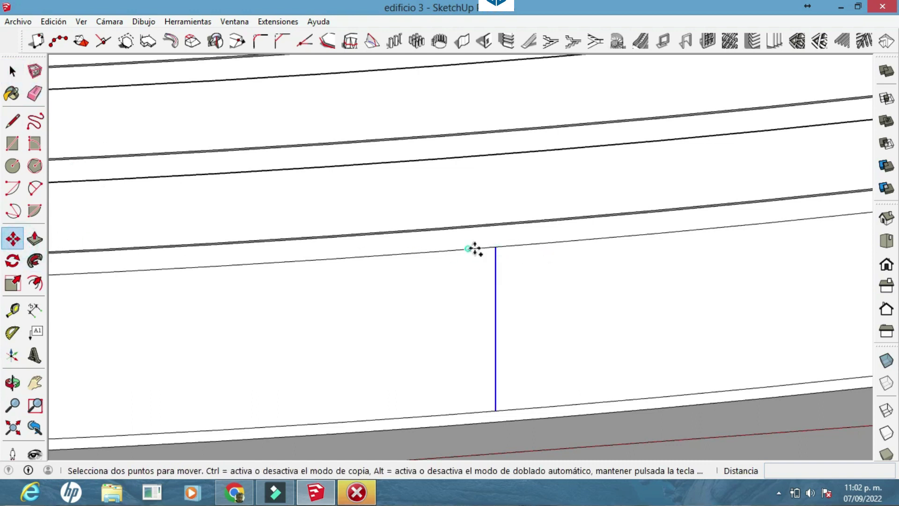
Step: Copy the vertical edge to two more positions along the ground band
{"action": "left_click_drag", "start_coordinate": [308, 255], "coordinate": [564, 362]}
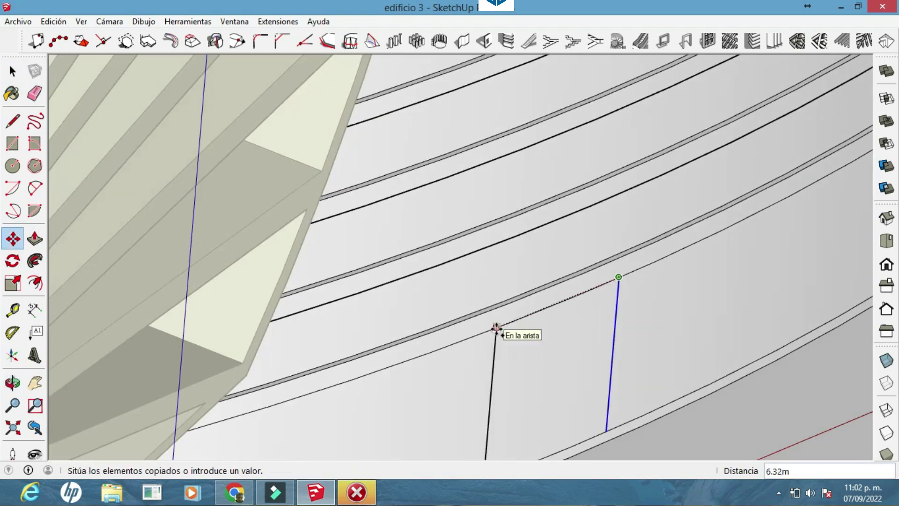
{"action": "left_click", "coordinate": [496, 328]}
{"action": "left_click_drag", "start_coordinate": [496, 328], "coordinate": [489, 345]}
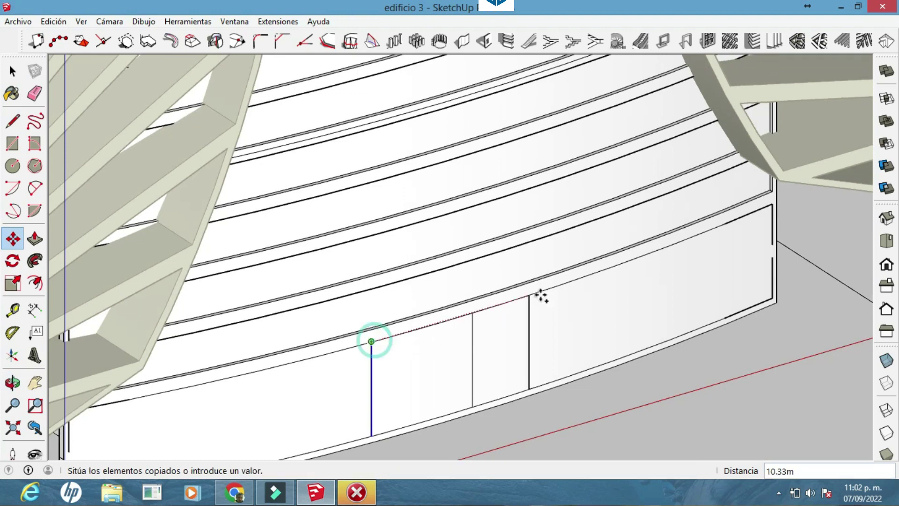
{"action": "left_click", "coordinate": [548, 332]}
{"action": "left_click_drag", "start_coordinate": [547, 332], "coordinate": [69, 109]}
{"action": "key", "text": "space"}
Step: Undo the unwanted vertical edge at the band's right end
{"action": "key", "text": "ctrl+a"}
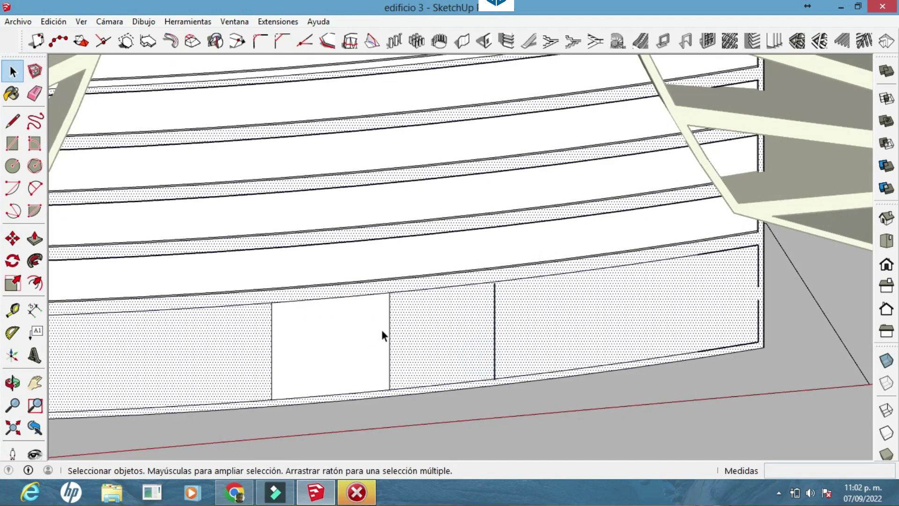
{"action": "left_click_drag", "start_coordinate": [395, 324], "coordinate": [526, 365]}
{"action": "left_click", "coordinate": [751, 392]}
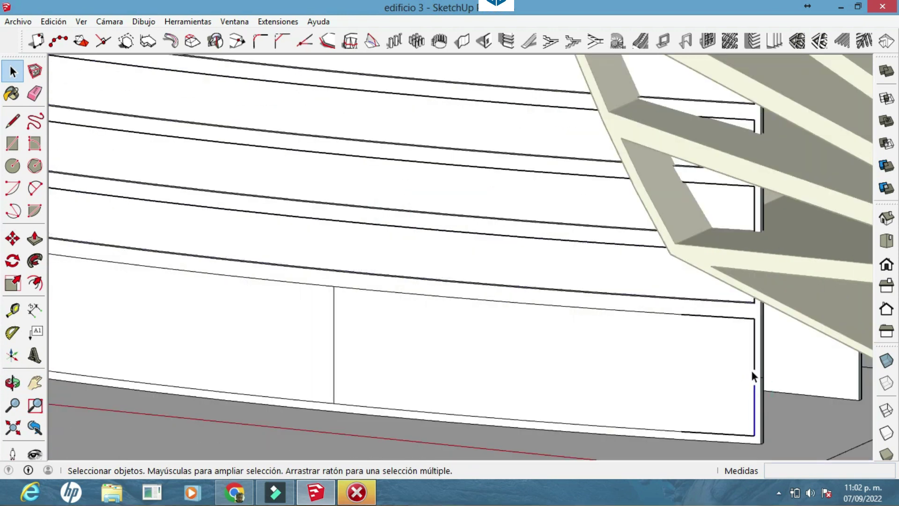
{"action": "key", "text": "ctrl+z"}
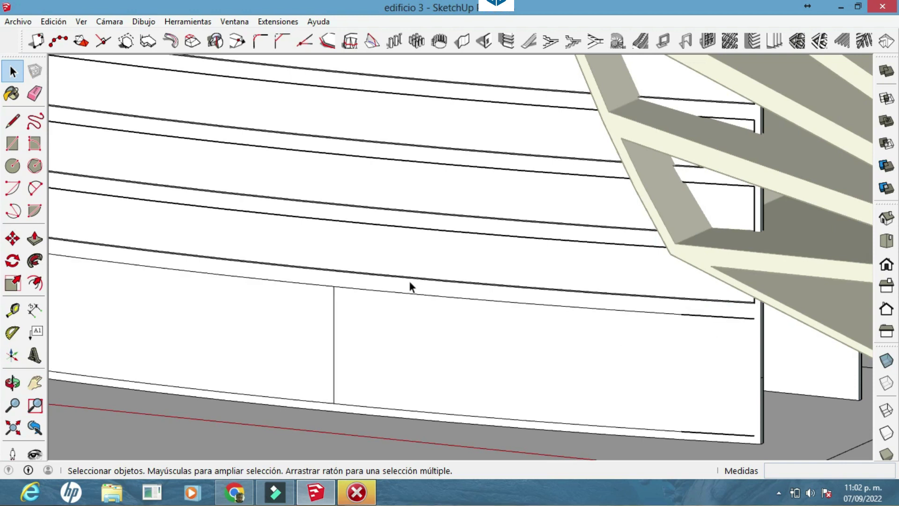
{"action": "left_click_drag", "start_coordinate": [761, 428], "coordinate": [164, 286]}
{"action": "left_click", "coordinate": [35, 94]}
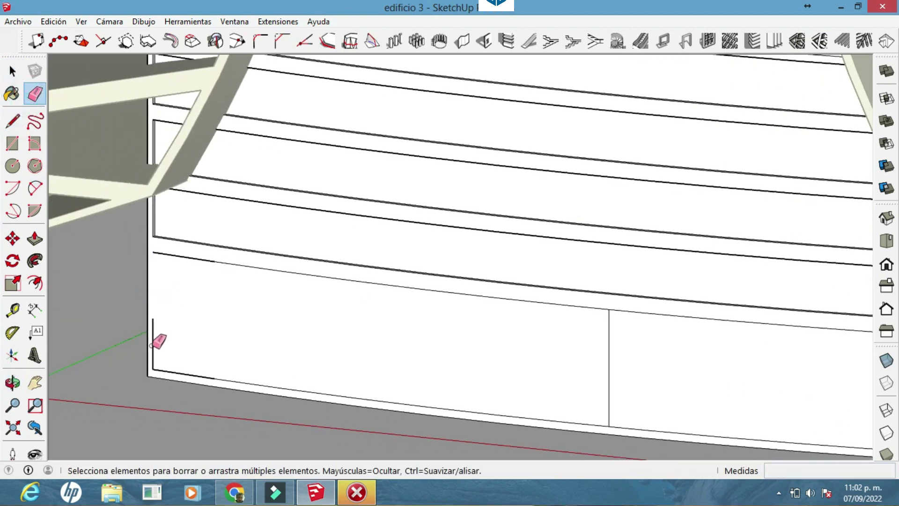
{"action": "left_click", "coordinate": [13, 120]}
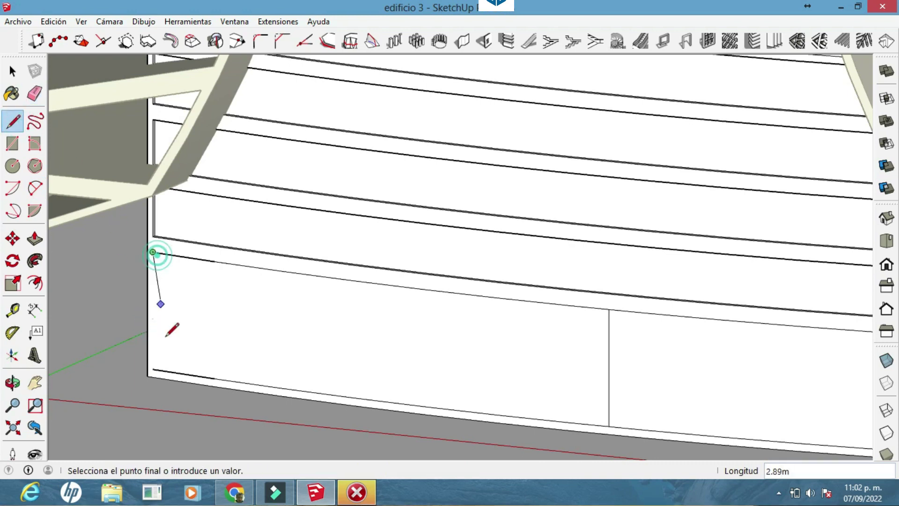
{"action": "left_click_drag", "start_coordinate": [159, 362], "coordinate": [311, 353]}
{"action": "left_click", "coordinate": [17, 70]}
Step: Copy the right-hand vertical edge across the band with Move+Ctrl to add panel divisions
{"action": "left_click", "coordinate": [749, 355]}
{"action": "left_click", "coordinate": [12, 238]}
{"action": "key", "text": "ctrl"}
{"action": "left_click", "coordinate": [747, 343]}
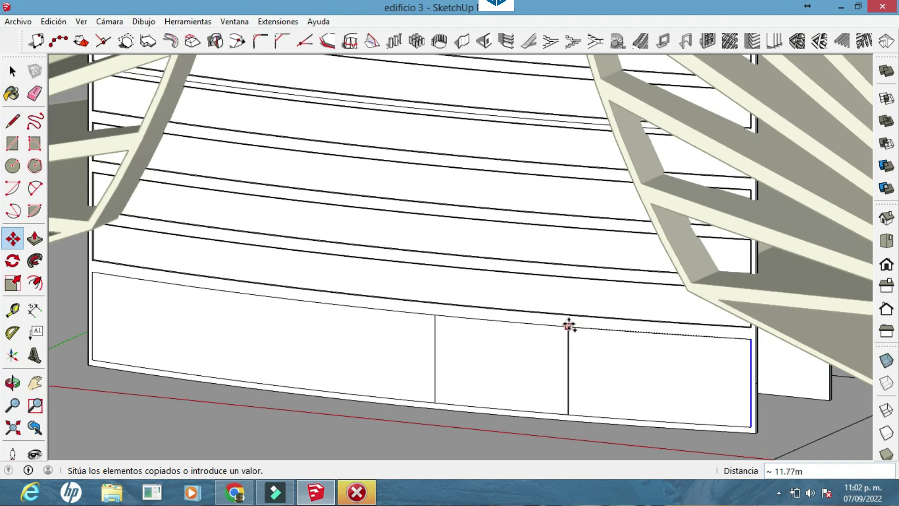
{"action": "left_click", "coordinate": [550, 327]}
{"action": "left_click", "coordinate": [321, 304]}
{"action": "left_click_drag", "start_coordinate": [321, 305], "coordinate": [356, 281]}
{"action": "key", "text": "space"}
Step: Draw a line ending at the panel corner on the band's left side
{"action": "left_click", "coordinate": [35, 239]}
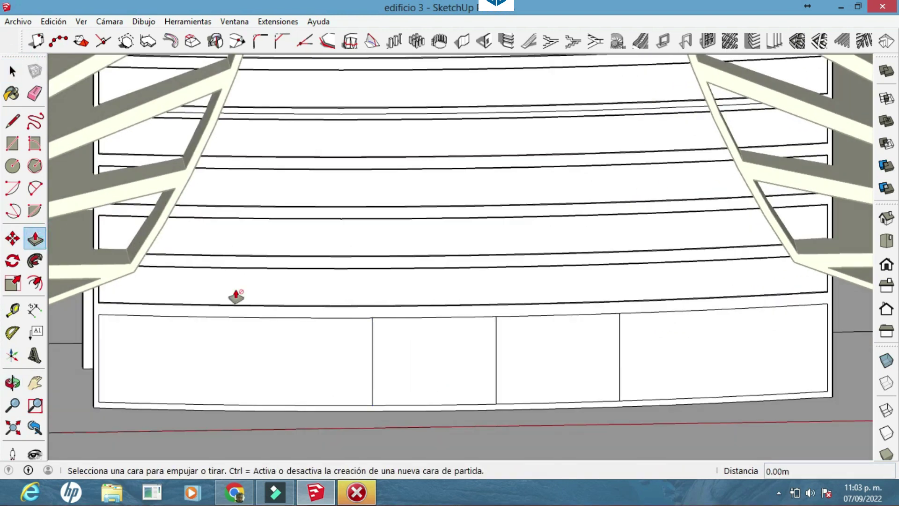
{"action": "left_click", "coordinate": [13, 120]}
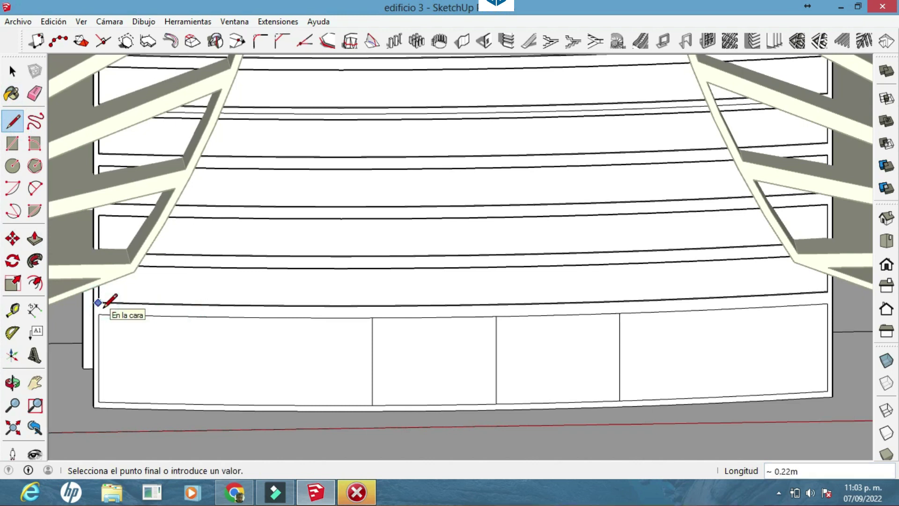
{"action": "scroll", "scroll_direction": "up", "scroll_amount": 3}
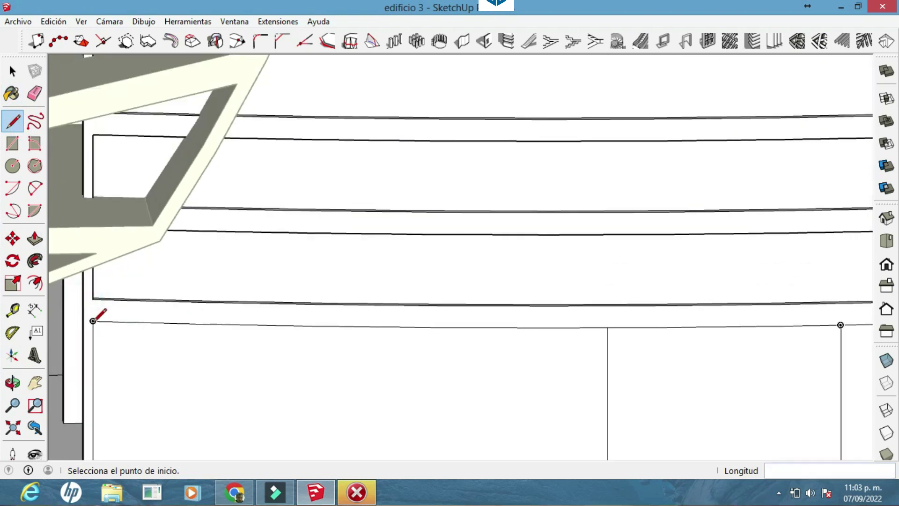
{"action": "left_click", "coordinate": [92, 298]}
{"action": "scroll", "scroll_direction": "up", "scroll_amount": 3}
{"action": "scroll", "scroll_direction": "up", "scroll_amount": 3}
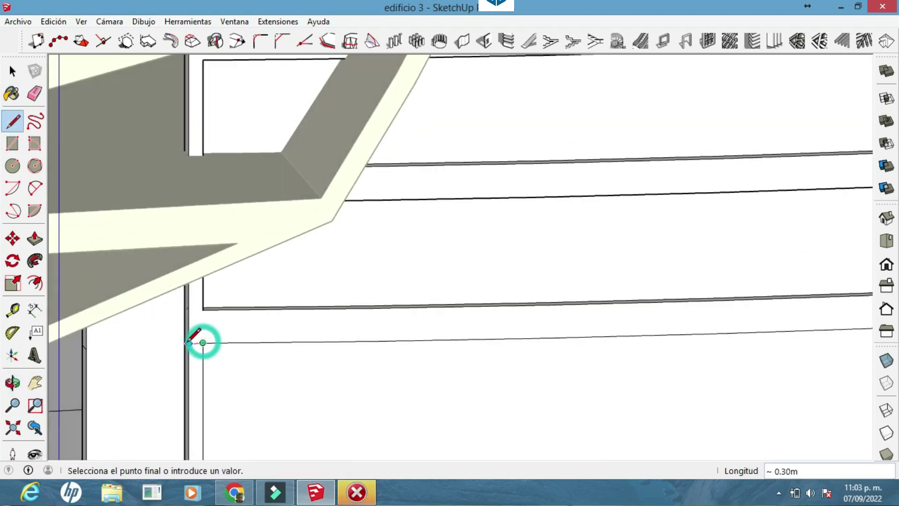
{"action": "left_click_drag", "start_coordinate": [189, 310], "coordinate": [638, 265]}
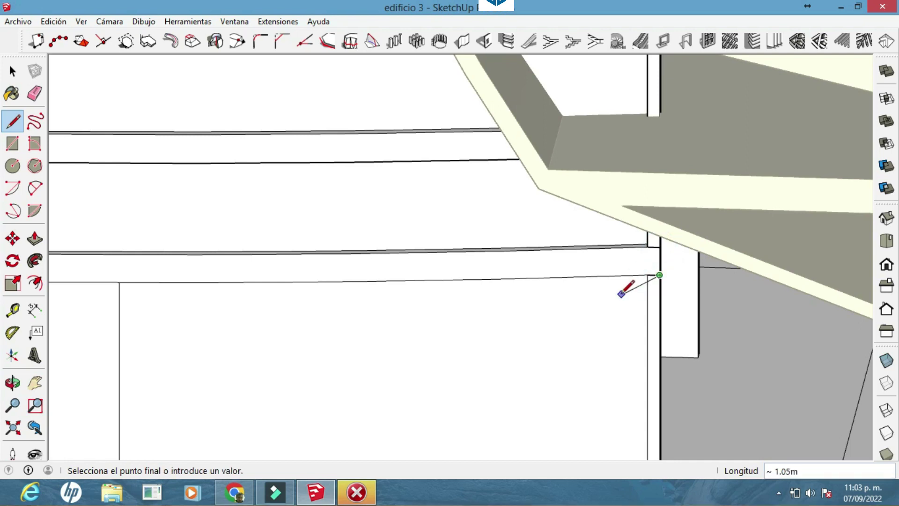
{"action": "key", "text": "space"}
Step: Split the horizontal strip face at the wall edge and erase the stray corner edge
{"action": "left_click", "coordinate": [490, 270]}
{"action": "left_click_drag", "start_coordinate": [648, 257], "coordinate": [2, 154]}
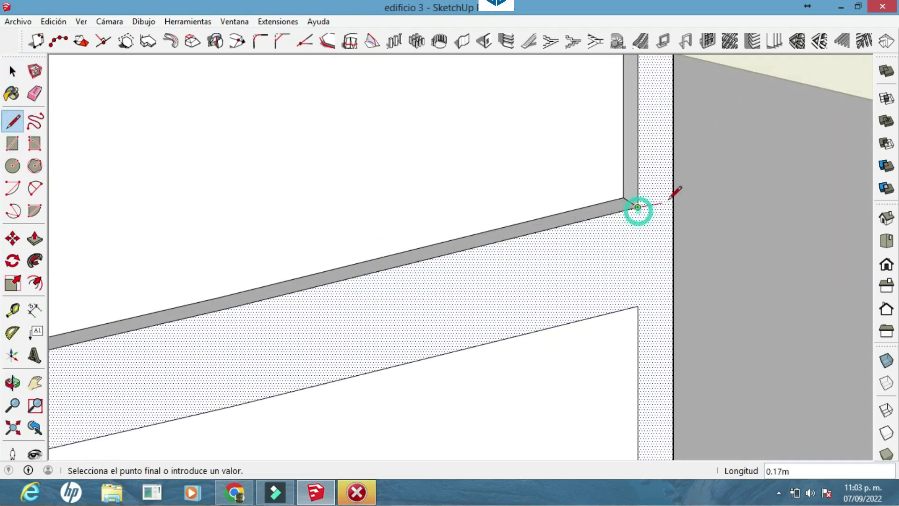
{"action": "left_click", "coordinate": [673, 198]}
{"action": "left_click_drag", "start_coordinate": [674, 286], "coordinate": [754, 281]}
{"action": "key", "text": "e"}
{"action": "left_click", "coordinate": [594, 210]}
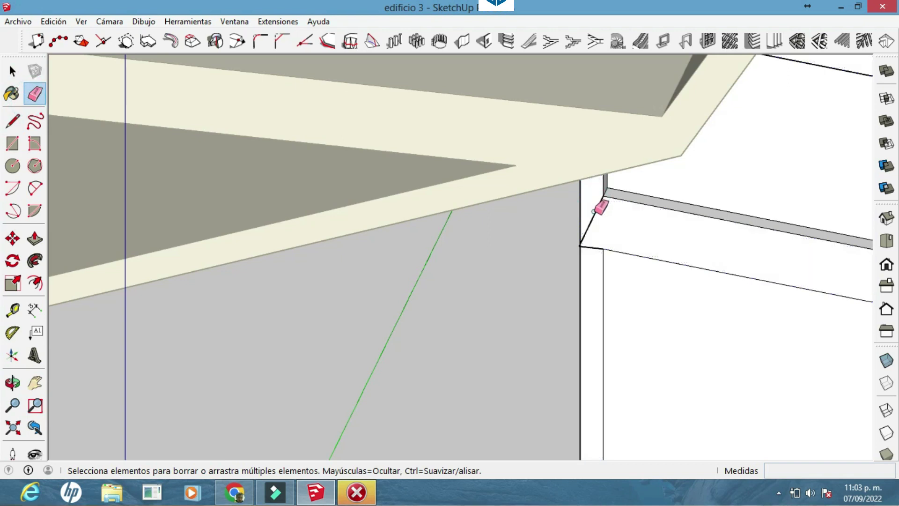
Step: Draw a connecting line at the wall corner, then view the whole ground-floor band
{"action": "left_click", "coordinate": [21, 128]}
{"action": "scroll", "scroll_direction": "up", "scroll_amount": 3}
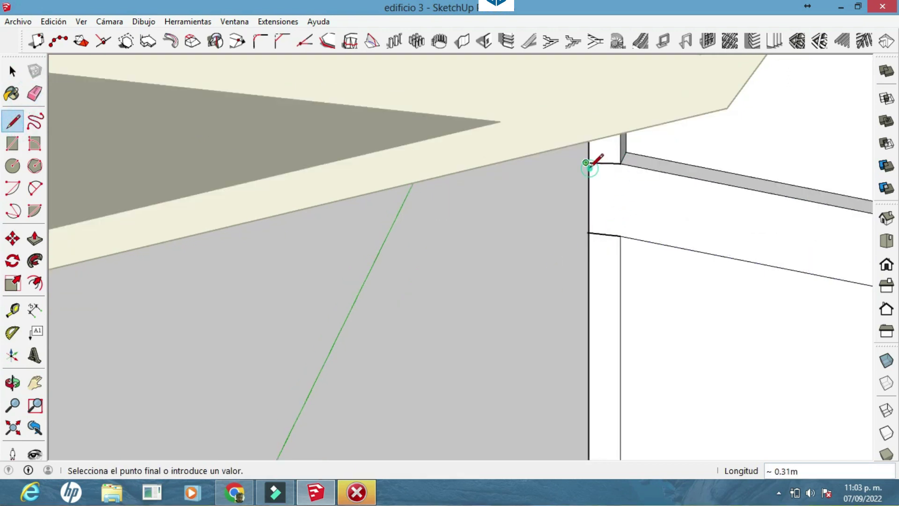
{"action": "left_click", "coordinate": [26, 95]}
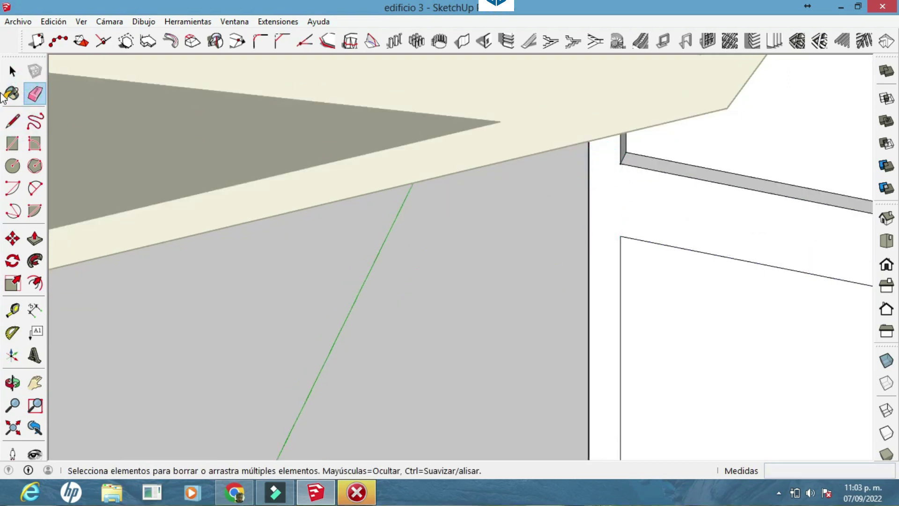
{"action": "key", "text": "l"}
{"action": "left_click_drag", "start_coordinate": [281, 244], "coordinate": [263, 214]}
{"action": "left_click", "coordinate": [287, 259]}
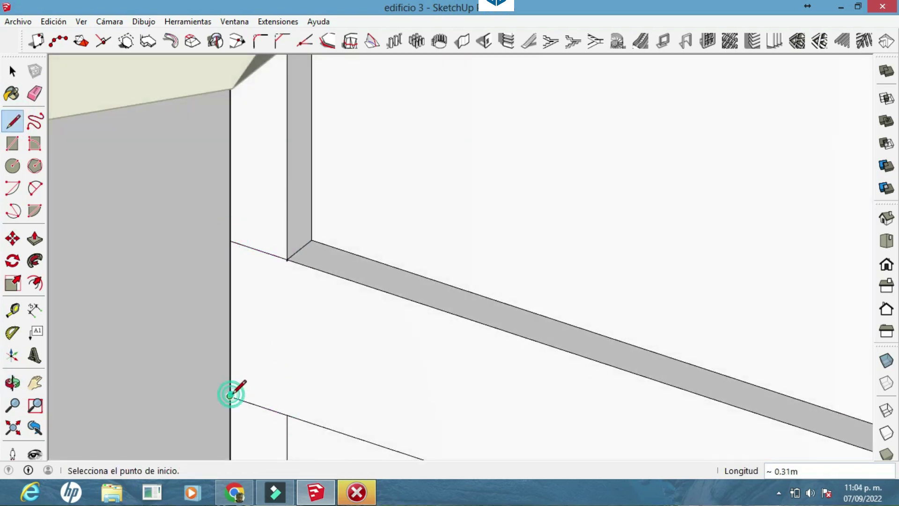
{"action": "scroll", "scroll_direction": "down", "scroll_amount": 3}
{"action": "left_click", "coordinate": [12, 71]}
{"action": "left_click_drag", "start_coordinate": [92, 165], "coordinate": [304, 334]}
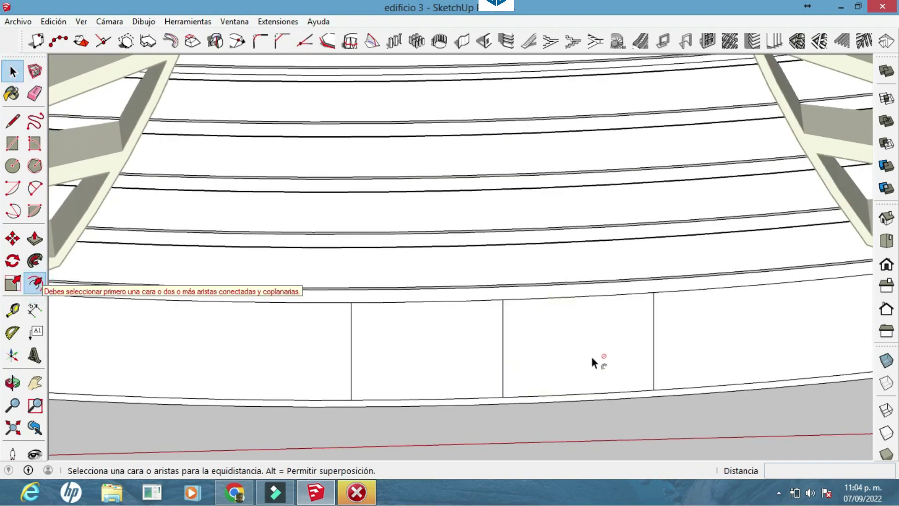
Step: Enable the Fredo6 JointPushPull toolbar from the toolbar list
{"action": "right_click", "coordinate": [27, 187]}
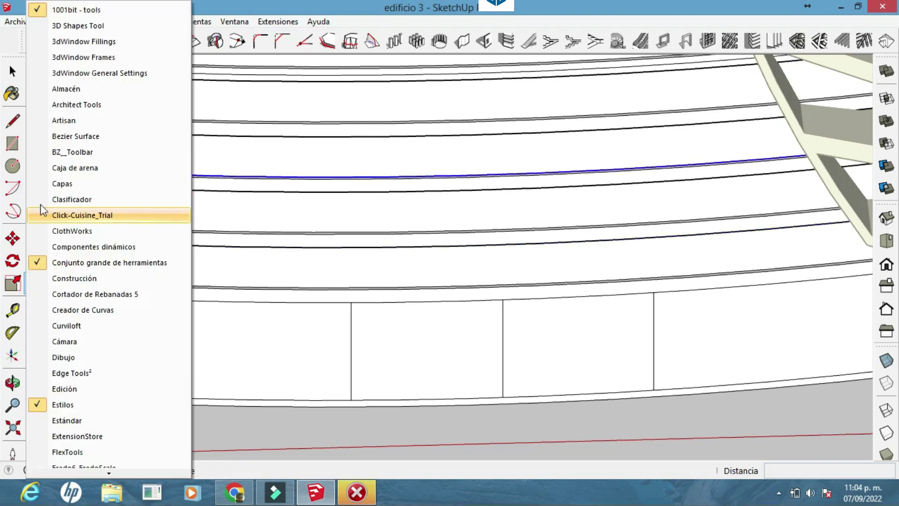
{"action": "scroll", "scroll_direction": "down", "scroll_amount": 3}
{"action": "scroll", "scroll_direction": "up", "scroll_amount": 3}
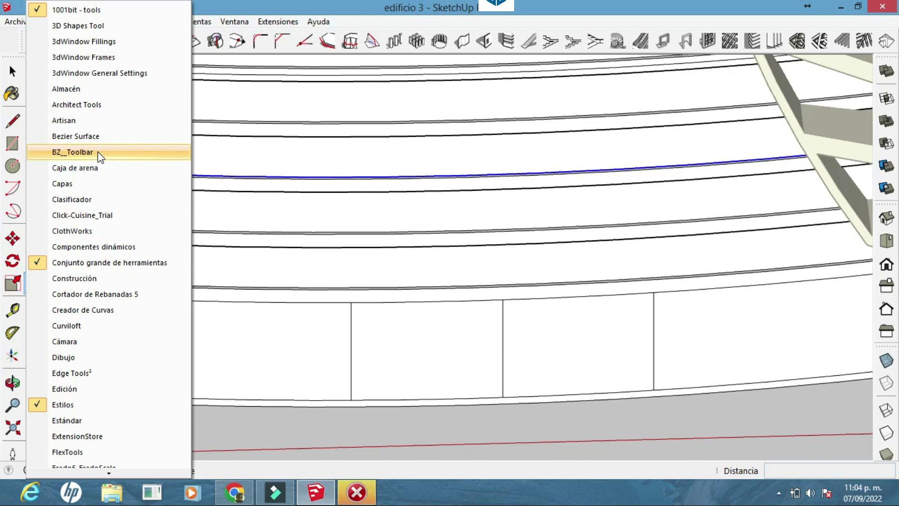
{"action": "scroll", "scroll_direction": "down", "scroll_amount": 3}
{"action": "left_click", "coordinate": [140, 430]}
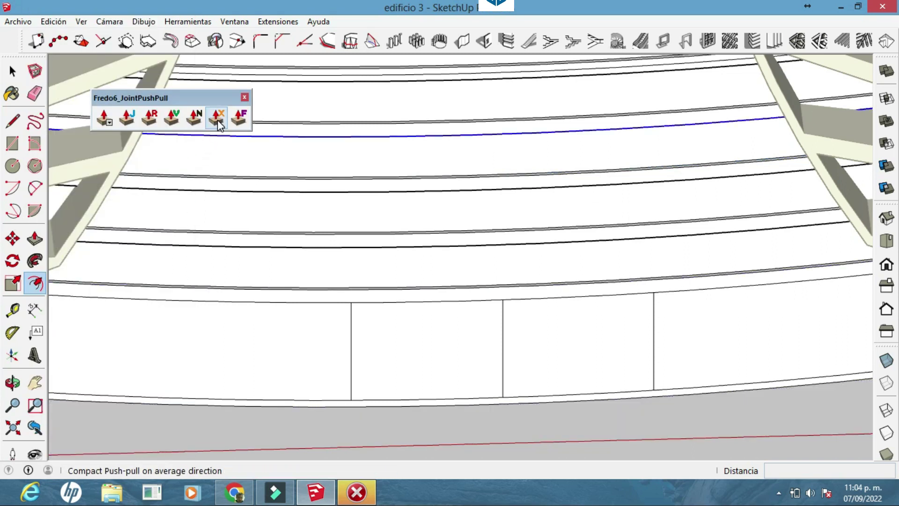
Step: Attempt to thicken and extrude the lower band faces, dismissing the resulting error
{"action": "left_click", "coordinate": [126, 122]}
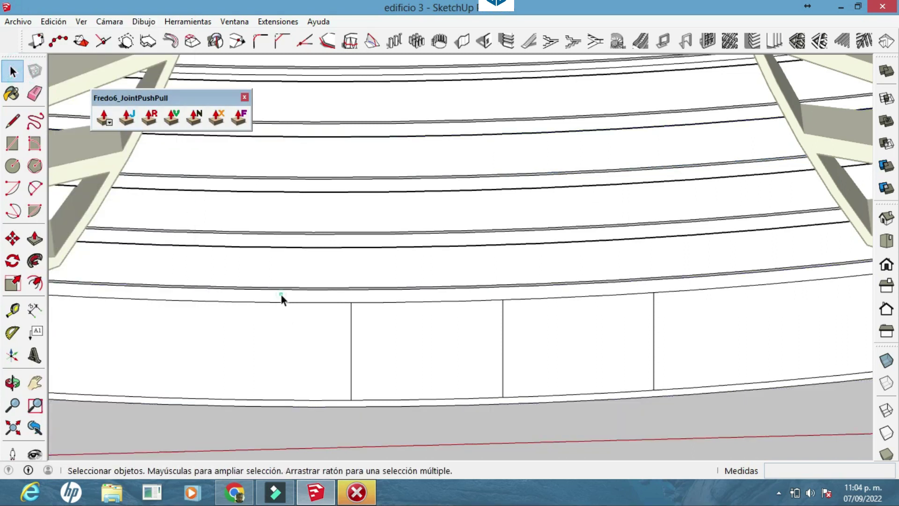
{"action": "left_click_drag", "start_coordinate": [288, 296], "coordinate": [229, 381]}
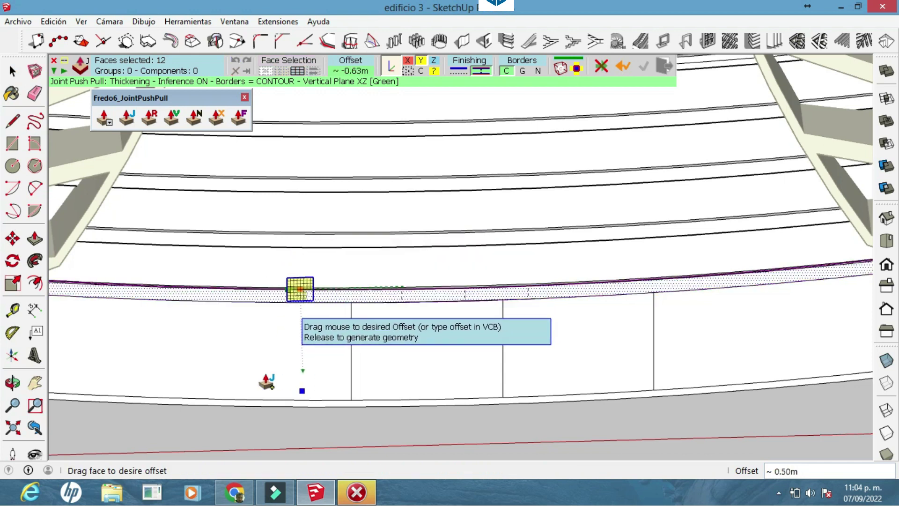
{"action": "left_click", "coordinate": [266, 298]}
{"action": "left_click", "coordinate": [216, 118]}
{"action": "left_click_drag", "start_coordinate": [280, 300], "coordinate": [281, 345]}
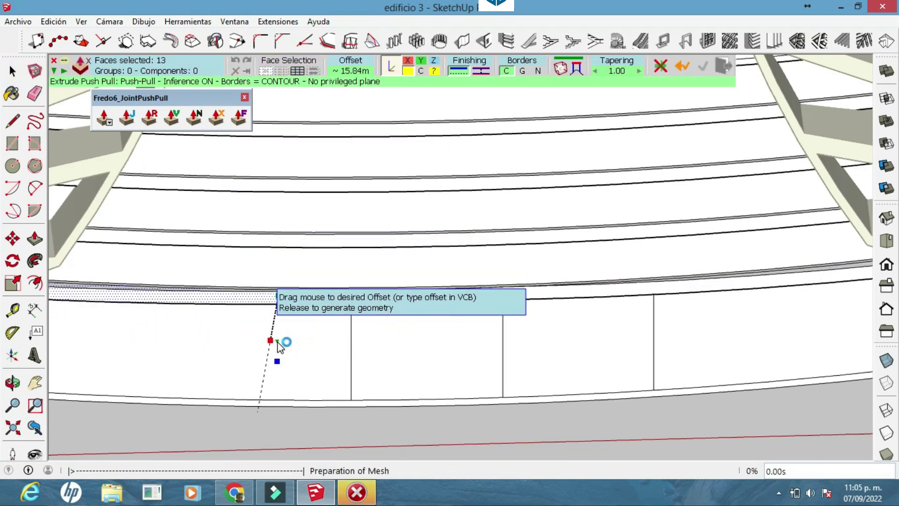
{"action": "left_click", "coordinate": [555, 291]}
{"action": "left_click_drag", "start_coordinate": [556, 291], "coordinate": [390, 316]}
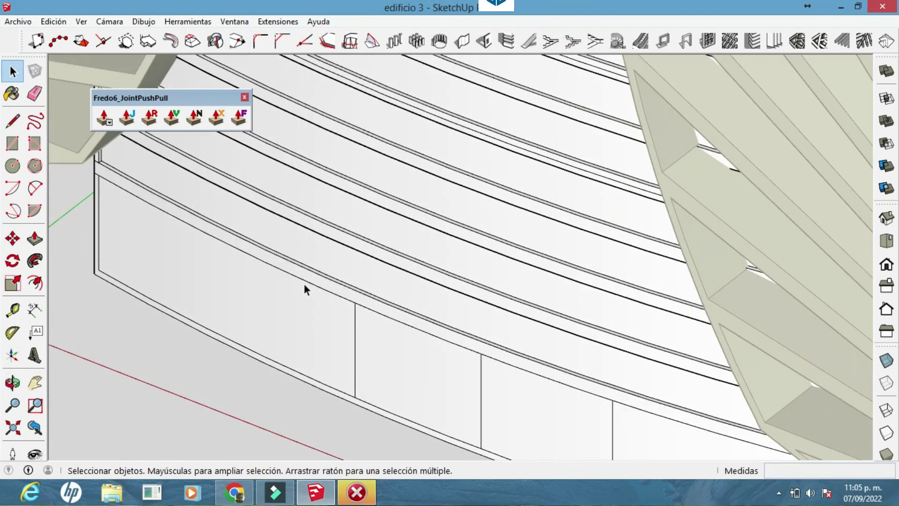
Step: Extrude the twelve band faces about 3.88 m outward into the canopy slab
{"action": "left_click", "coordinate": [217, 117]}
{"action": "left_click_drag", "start_coordinate": [344, 296], "coordinate": [273, 342]}
{"action": "left_click_drag", "start_coordinate": [273, 341], "coordinate": [594, 353]}
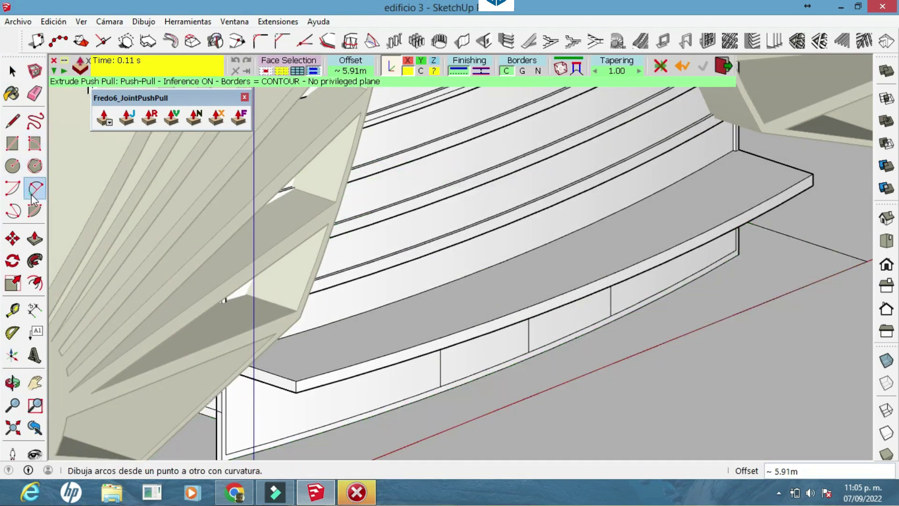
{"action": "left_click", "coordinate": [31, 196]}
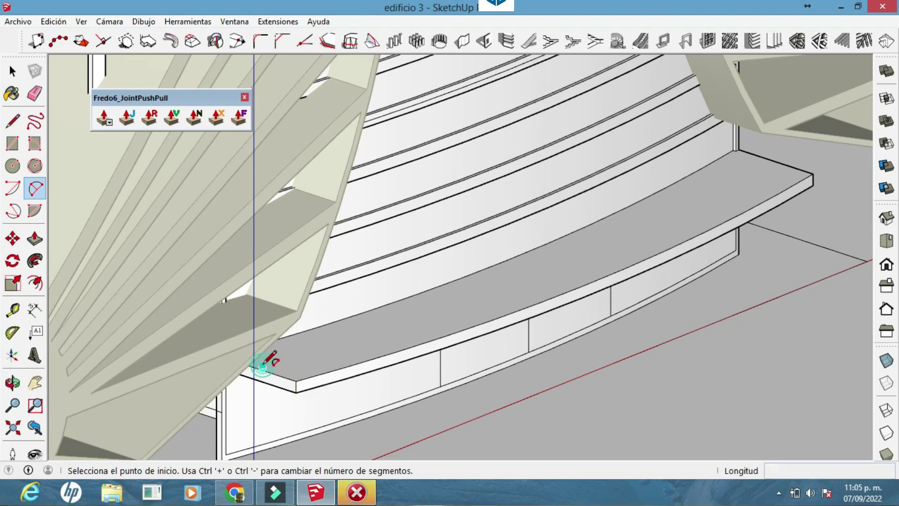
{"action": "left_click", "coordinate": [258, 369]}
{"action": "key", "text": "Escape"}
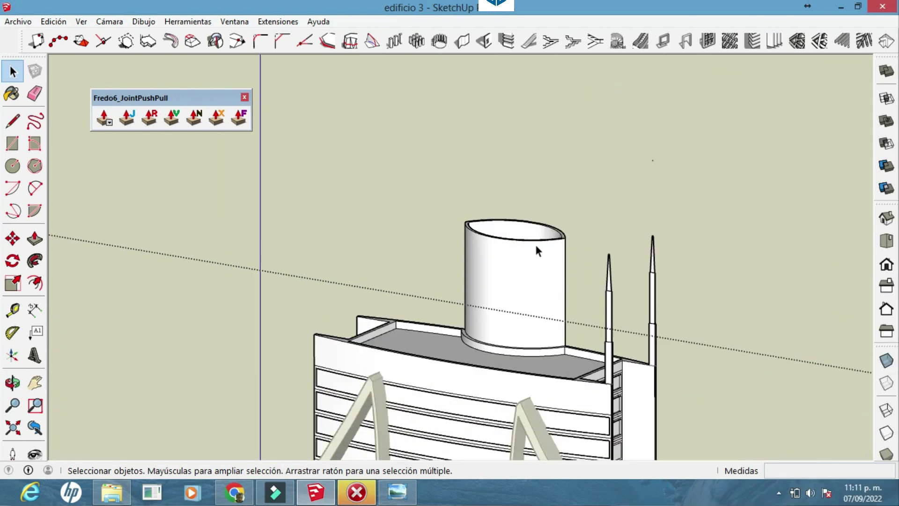
Step: Push the cylinder's top rim face down 3.43 m
{"action": "scroll", "scroll_direction": "up", "scroll_amount": 3}
{"action": "left_click", "coordinate": [587, 206]}
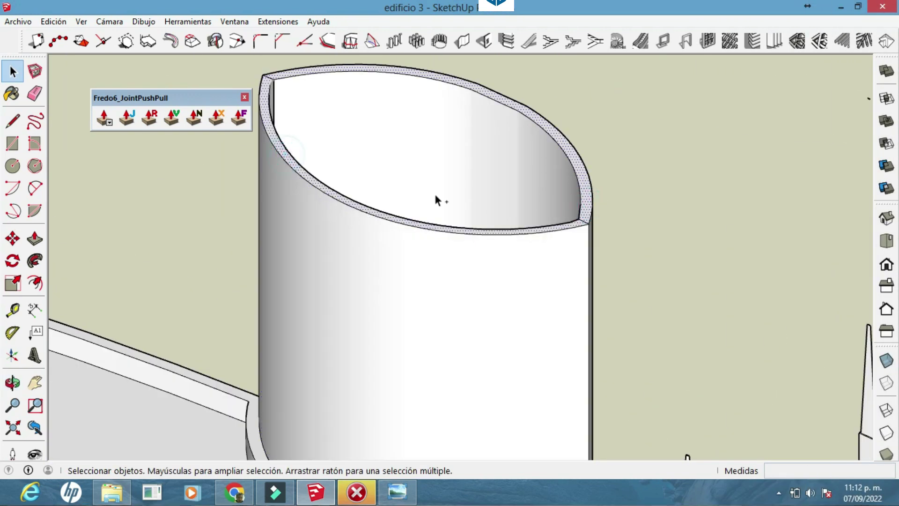
{"action": "left_click", "coordinate": [44, 249]}
{"action": "left_click", "coordinate": [591, 227]}
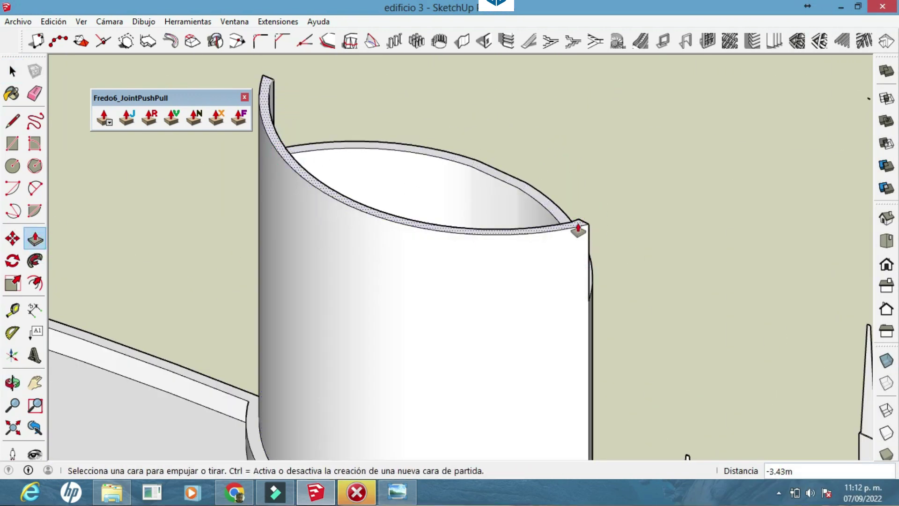
{"action": "left_click", "coordinate": [578, 223]}
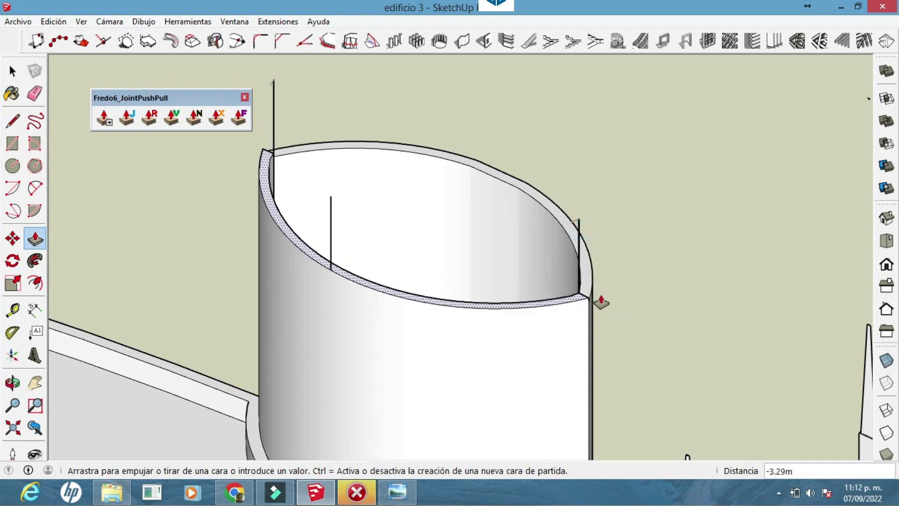
{"action": "left_click_drag", "start_coordinate": [593, 312], "coordinate": [596, 341]}
Step: From the cylinder's front, lower its top face by about 3.43 m
{"action": "key", "text": "e"}
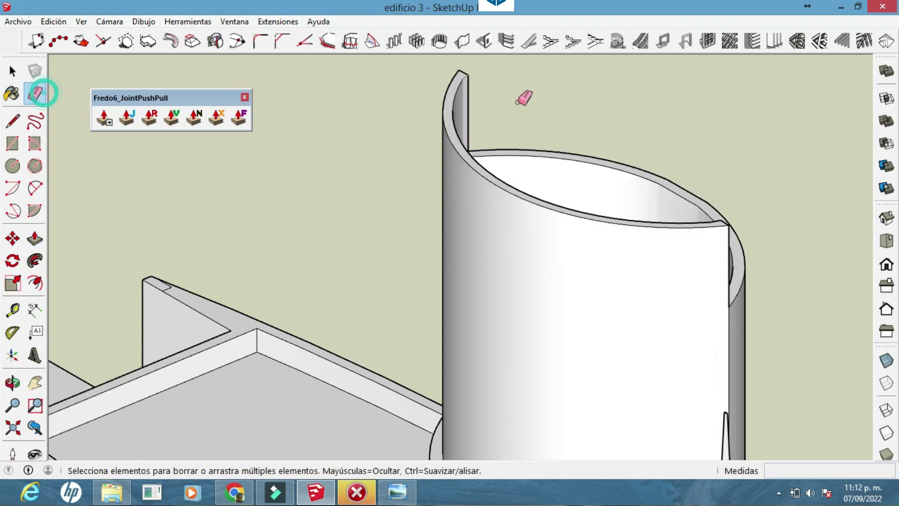
{"action": "left_click_drag", "start_coordinate": [684, 244], "coordinate": [261, 239]}
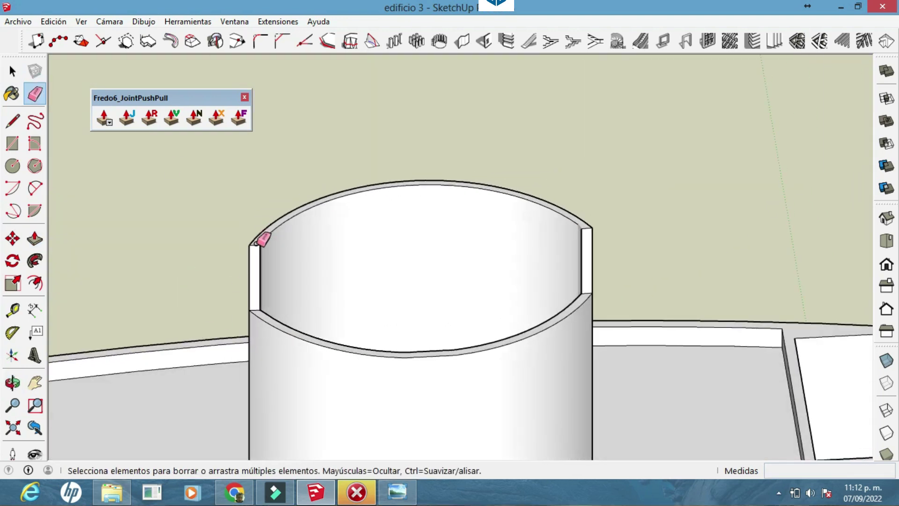
{"action": "key", "text": "p"}
{"action": "left_click_drag", "start_coordinate": [119, 275], "coordinate": [261, 287]}
{"action": "left_click", "coordinate": [260, 287]}
{"action": "left_click", "coordinate": [263, 345]}
{"action": "left_click_drag", "start_coordinate": [372, 367], "coordinate": [526, 78]}
Step: Erase the leftover stray edges on the drum and zoom out to the whole tower
{"action": "key", "text": "e"}
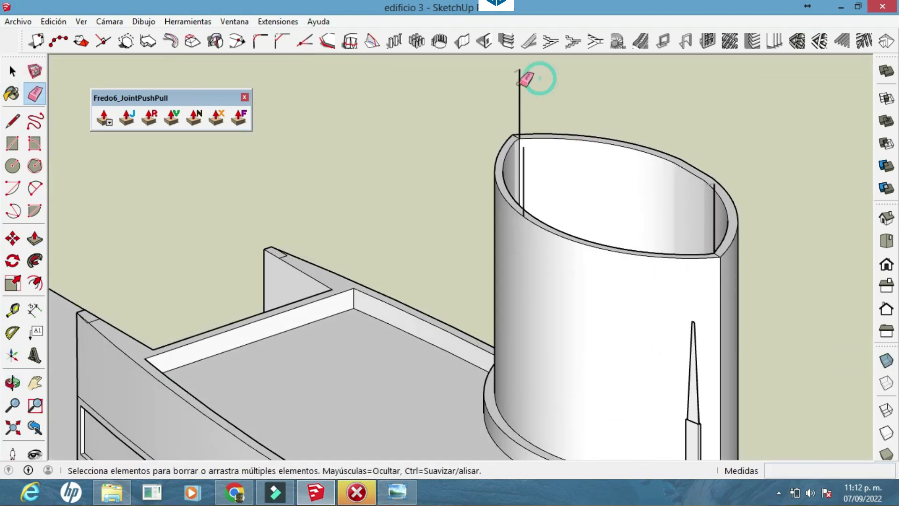
{"action": "scroll", "scroll_direction": "down", "scroll_amount": 3}
{"action": "left_click_drag", "start_coordinate": [721, 195], "coordinate": [612, 361]}
{"action": "scroll", "scroll_direction": "down", "scroll_amount": 3}
{"action": "left_click_drag", "start_coordinate": [575, 267], "coordinate": [582, 307]}
{"action": "left_click", "coordinate": [12, 71]}
{"action": "left_click_drag", "start_coordinate": [730, 201], "coordinate": [606, 223]}
Step: Zoom and orbit to a front elevation showing the whole tower
{"action": "scroll", "scroll_direction": "up", "scroll_amount": 3}
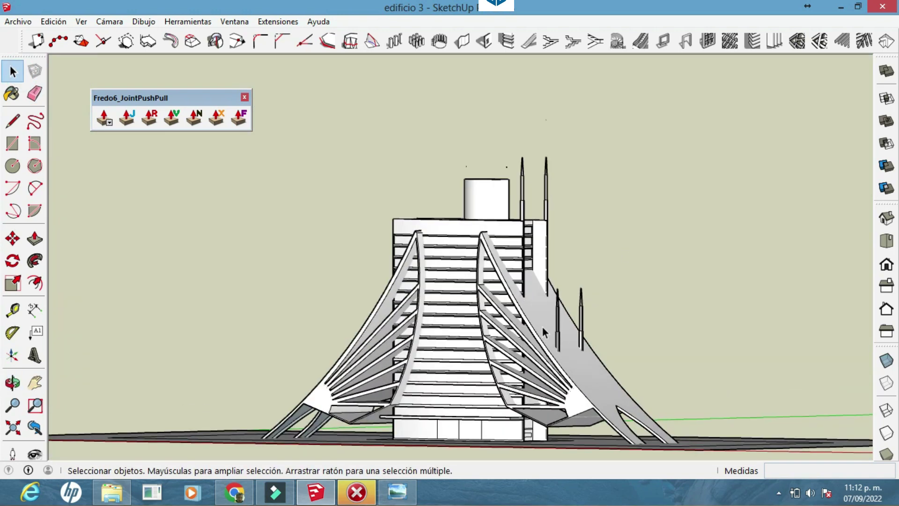
{"action": "scroll", "scroll_direction": "up", "scroll_amount": 3}
{"action": "left_click_drag", "start_coordinate": [527, 287], "coordinate": [412, 344]}
{"action": "scroll", "scroll_direction": "up", "scroll_amount": 3}
{"action": "scroll", "scroll_direction": "up", "scroll_amount": 3}
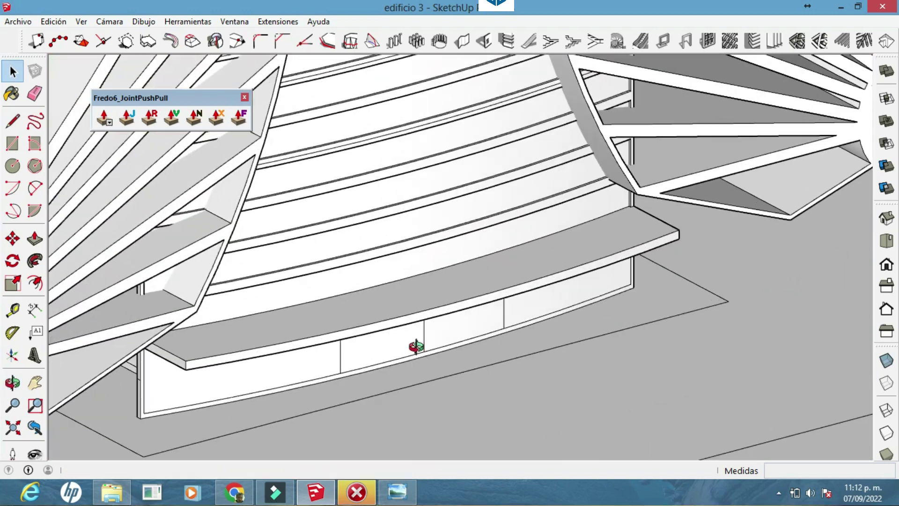
{"action": "scroll", "scroll_direction": "up", "scroll_amount": 3}
{"action": "scroll", "scroll_direction": "up", "scroll_amount": 3}
{"action": "scroll", "scroll_direction": "down", "scroll_amount": 3}
{"action": "scroll", "scroll_direction": "down", "scroll_amount": 3}
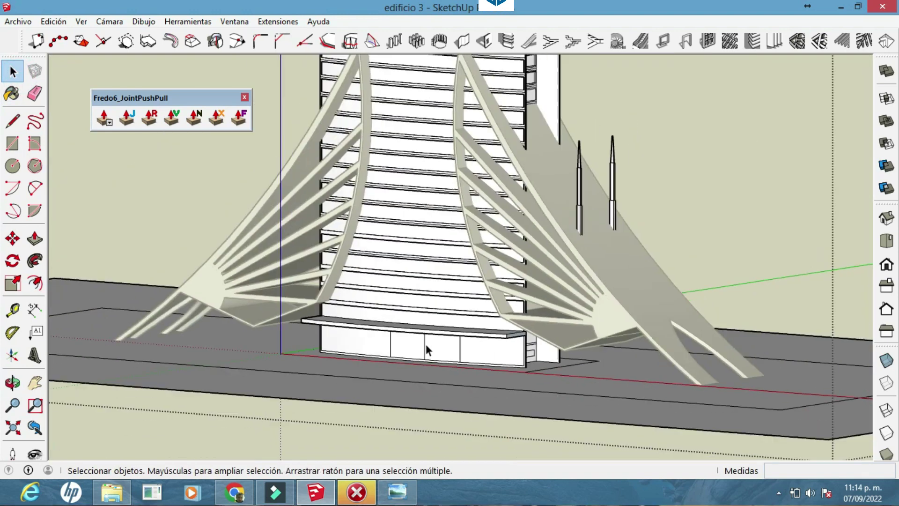
{"action": "left_click_drag", "start_coordinate": [425, 344], "coordinate": [816, 61]}
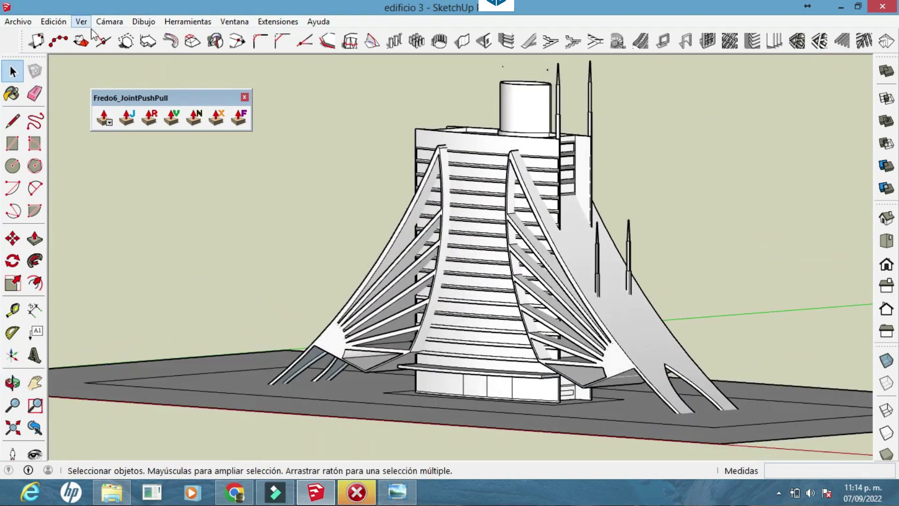
Step: Switch the camera to Perspectiva and orbit to a lower angle on the tower
{"action": "left_click", "coordinate": [109, 21]}
{"action": "left_click", "coordinate": [220, 96]}
{"action": "scroll", "scroll_direction": "up", "scroll_amount": 3}
{"action": "left_click_drag", "start_coordinate": [507, 300], "coordinate": [457, 361]}
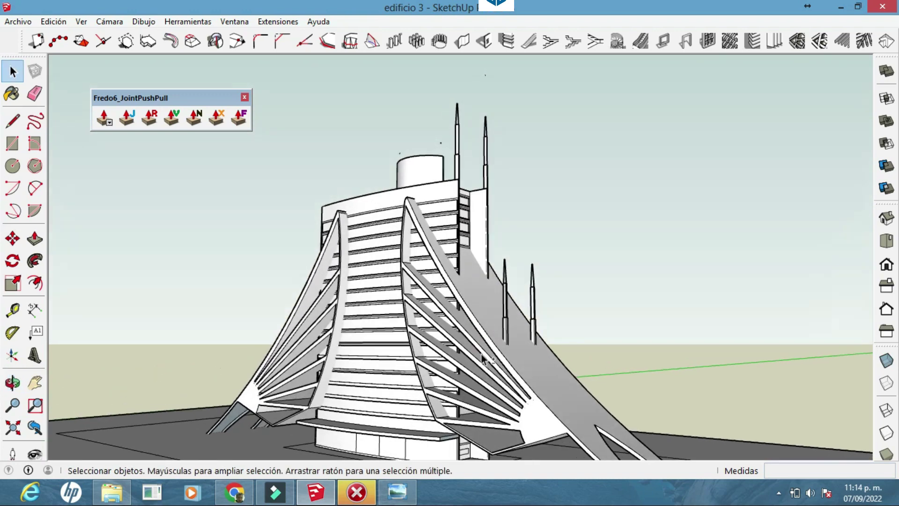
{"action": "scroll", "scroll_direction": "up", "scroll_amount": 3}
{"action": "scroll", "scroll_direction": "up", "scroll_amount": 3}
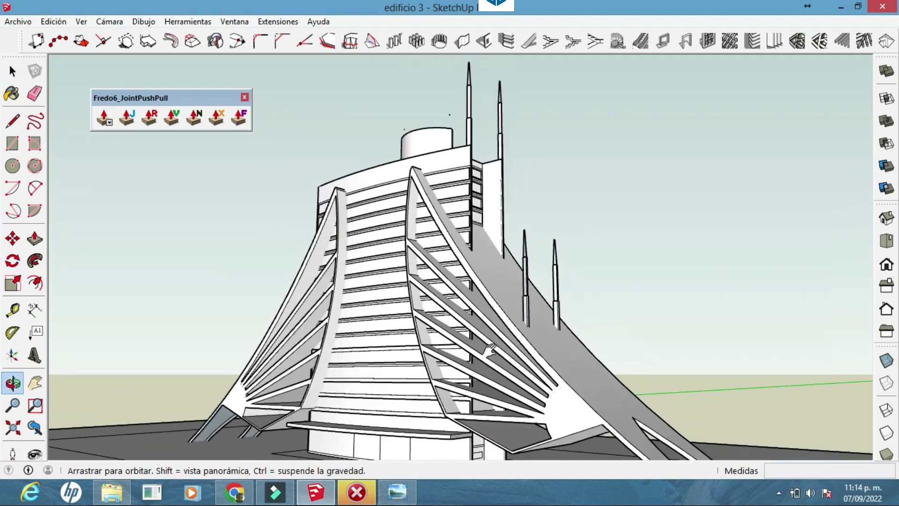
{"action": "left_click_drag", "start_coordinate": [477, 318], "coordinate": [461, 384]}
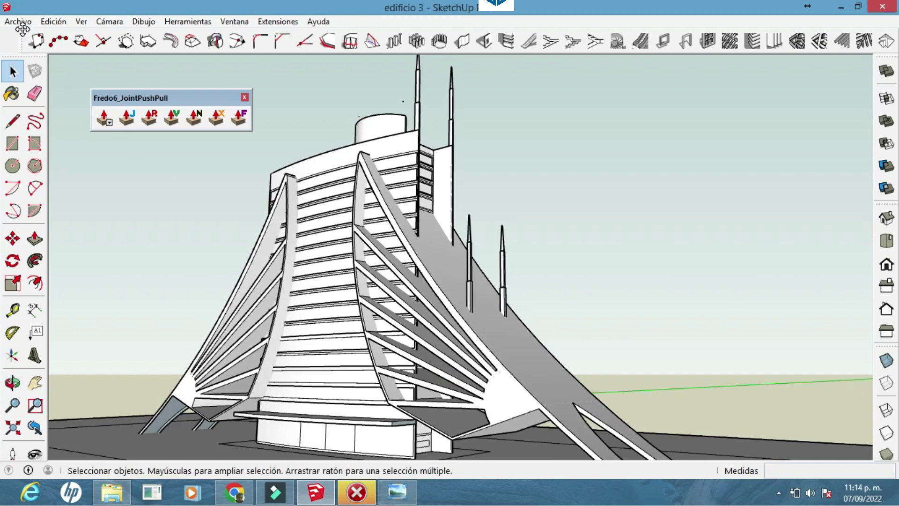
{"action": "left_click_drag", "start_coordinate": [359, 266], "coordinate": [372, 386]}
{"action": "scroll", "scroll_direction": "up", "scroll_amount": 3}
Step: Raise the base floor face 0.26 m into a thin slab
{"action": "left_click", "coordinate": [260, 363]}
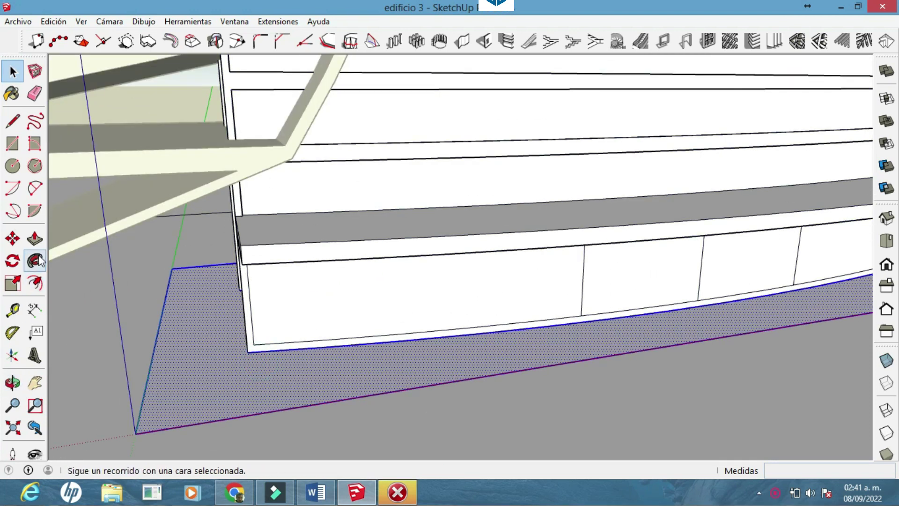
{"action": "left_click", "coordinate": [34, 238]}
{"action": "left_click_drag", "start_coordinate": [201, 381], "coordinate": [236, 411]}
{"action": "left_click_drag", "start_coordinate": [236, 411], "coordinate": [338, 397]}
{"action": "left_click", "coordinate": [6, 75]}
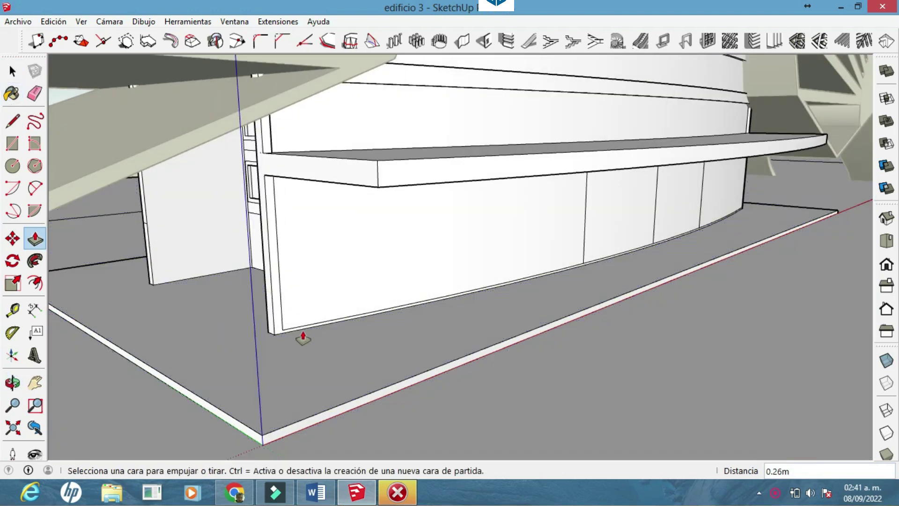
{"action": "left_click_drag", "start_coordinate": [303, 337], "coordinate": [86, 257]}
Step: Draw a line from the slab corner and pull the ground face out as a walkway
{"action": "left_click", "coordinate": [155, 369]}
{"action": "left_click_drag", "start_coordinate": [155, 369], "coordinate": [515, 422]}
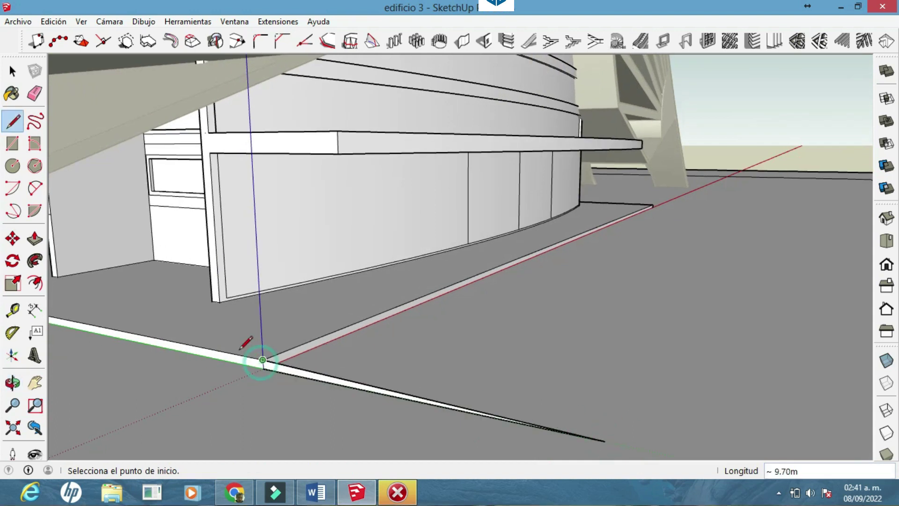
{"action": "left_click", "coordinate": [36, 238]}
{"action": "left_click", "coordinate": [281, 370]}
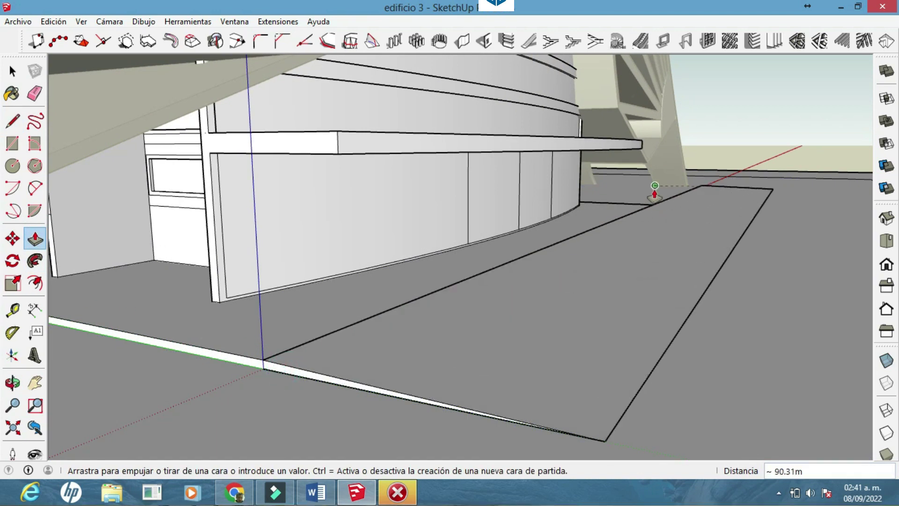
{"action": "left_click_drag", "start_coordinate": [650, 206], "coordinate": [455, 225]}
{"action": "left_click", "coordinate": [14, 72]}
Step: Select the middle ground-floor wall panel for offsetting, then select the ground face
{"action": "left_click", "coordinate": [320, 226]}
{"action": "left_click_drag", "start_coordinate": [320, 226], "coordinate": [515, 276]}
{"action": "left_click", "coordinate": [33, 283]}
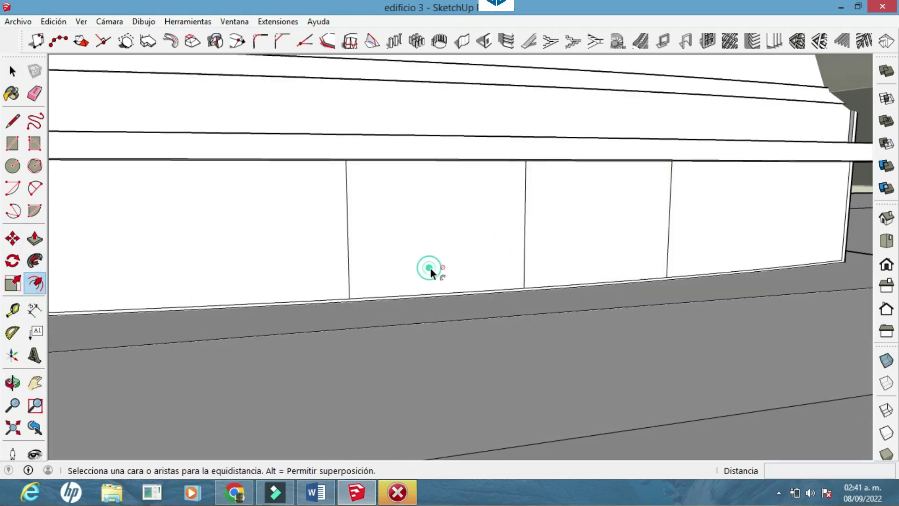
{"action": "scroll", "scroll_direction": "down", "scroll_amount": 3}
{"action": "left_click_drag", "start_coordinate": [114, 217], "coordinate": [440, 294]}
{"action": "key", "text": "space"}
{"action": "left_click", "coordinate": [479, 369]}
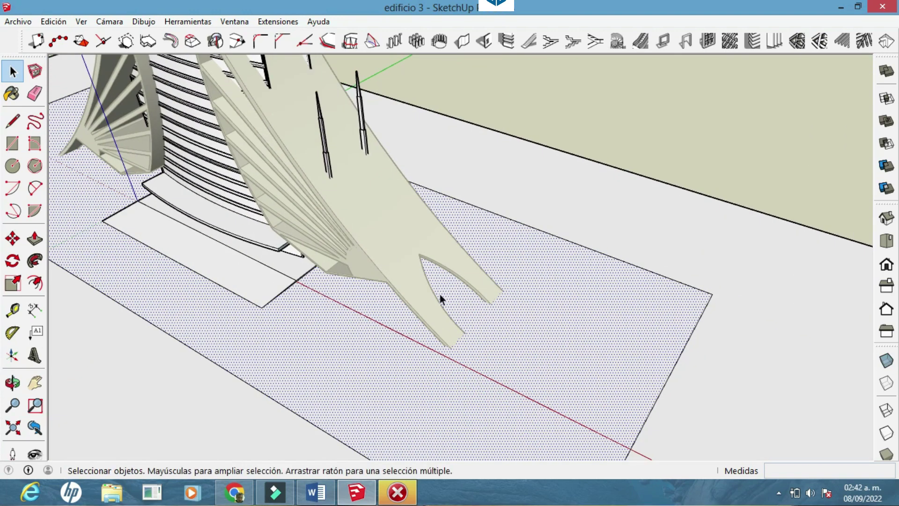
Step: Draw a ground line from the face corner and divide the selected edge into equal segments
{"action": "left_click", "coordinate": [18, 115]}
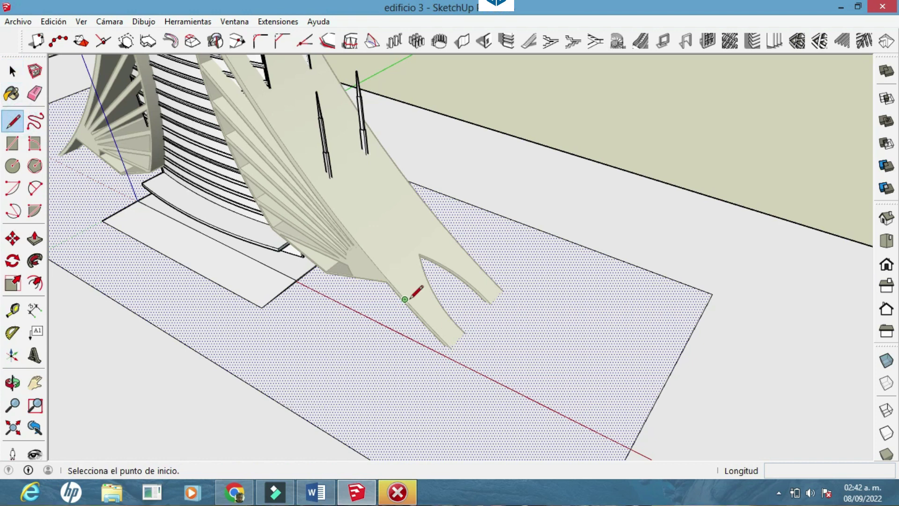
{"action": "left_click", "coordinate": [262, 307]}
{"action": "left_click_drag", "start_coordinate": [608, 456], "coordinate": [559, 440]}
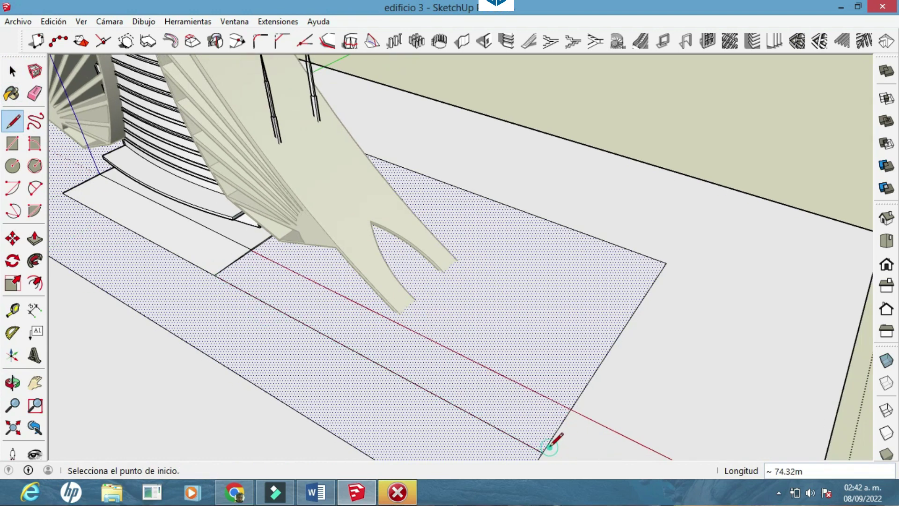
{"action": "left_click", "coordinate": [13, 72]}
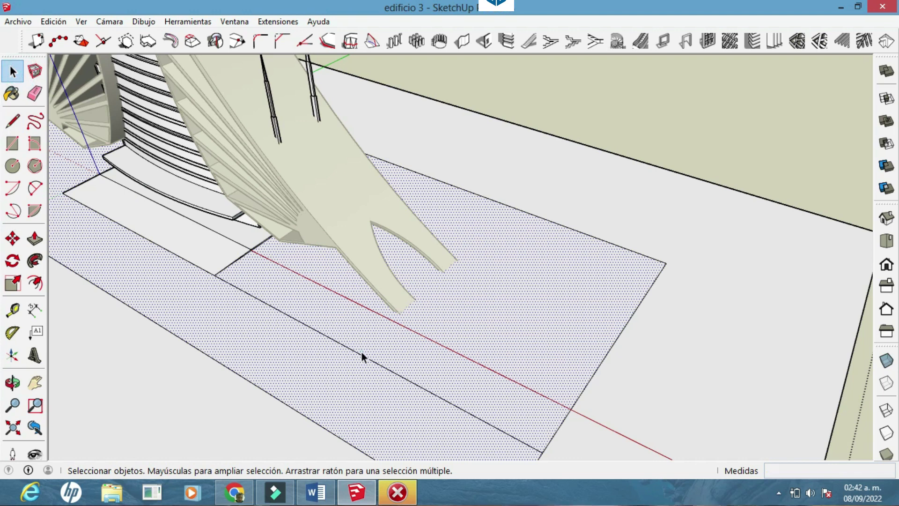
{"action": "right_click", "coordinate": [361, 355]}
{"action": "left_click", "coordinate": [402, 153]}
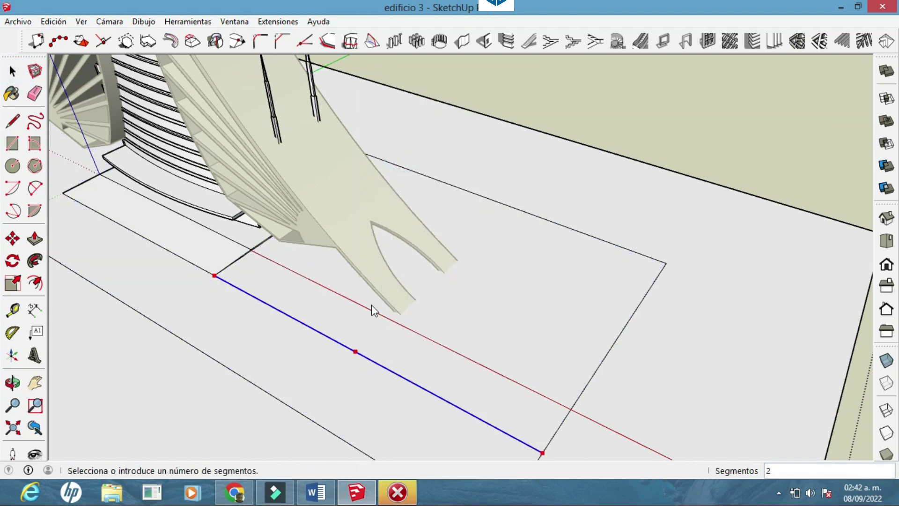
{"action": "left_click", "coordinate": [334, 291]}
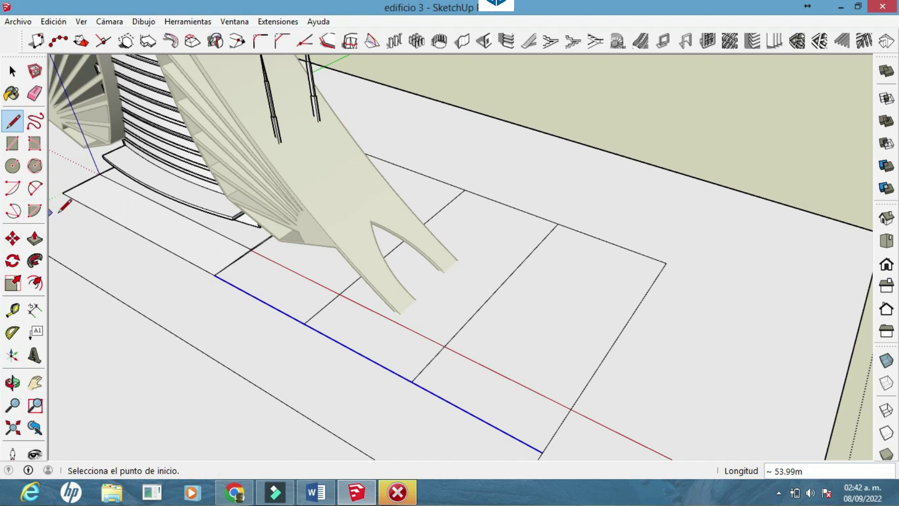
Step: Divide the slab edges beside the leg's foot into 3 and 6 equal segments
{"action": "left_click", "coordinate": [35, 166]}
{"action": "key", "text": "space"}
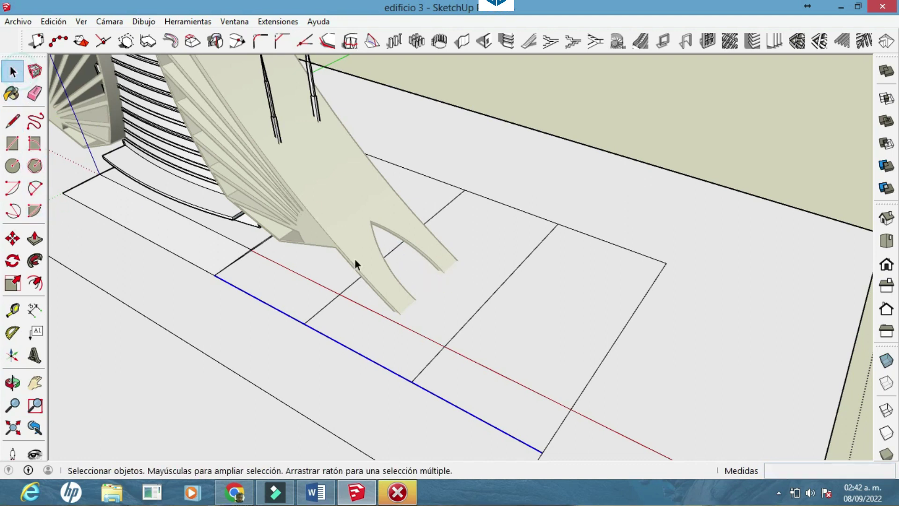
{"action": "right_click", "coordinate": [482, 305]}
{"action": "left_click", "coordinate": [520, 151]}
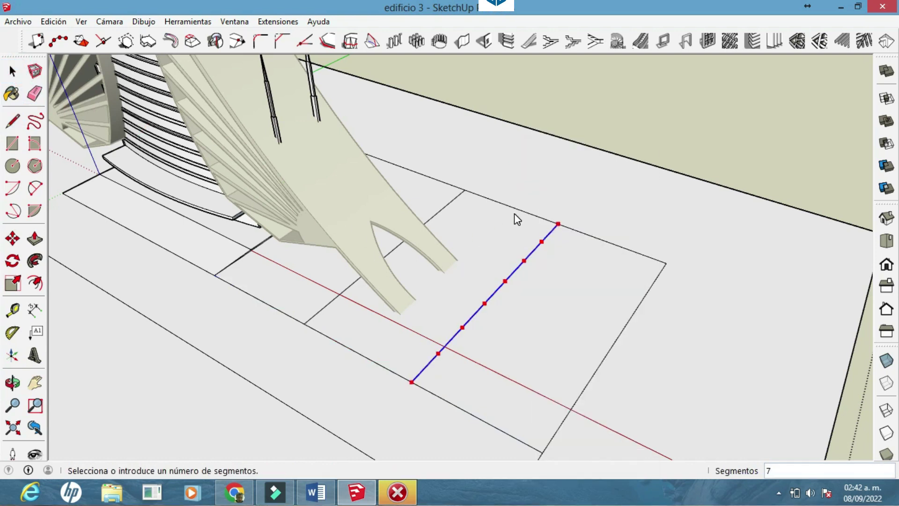
{"action": "left_click", "coordinate": [512, 214]}
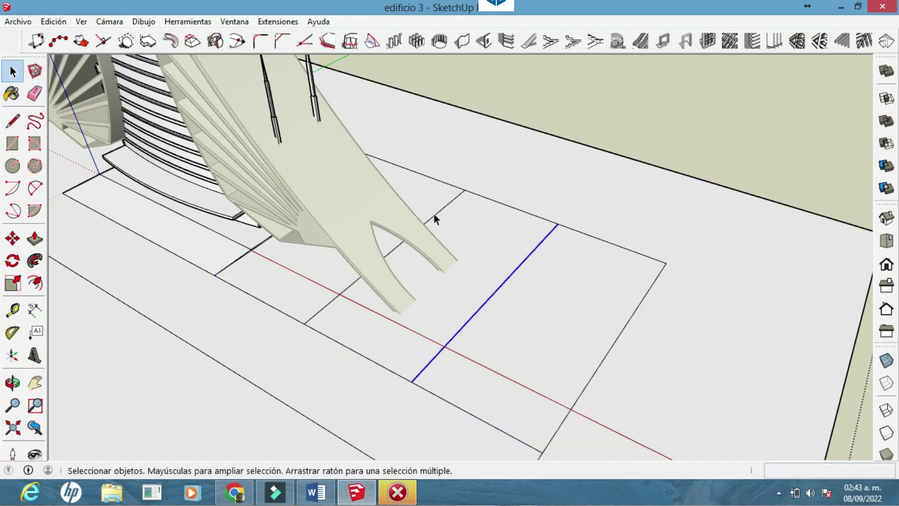
{"action": "right_click", "coordinate": [434, 214]}
{"action": "left_click", "coordinate": [469, 153]}
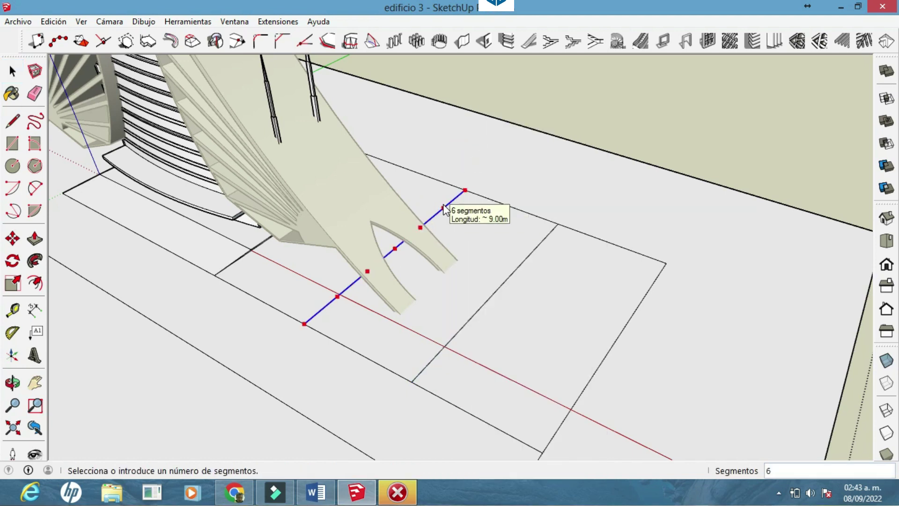
{"action": "left_click", "coordinate": [444, 209]}
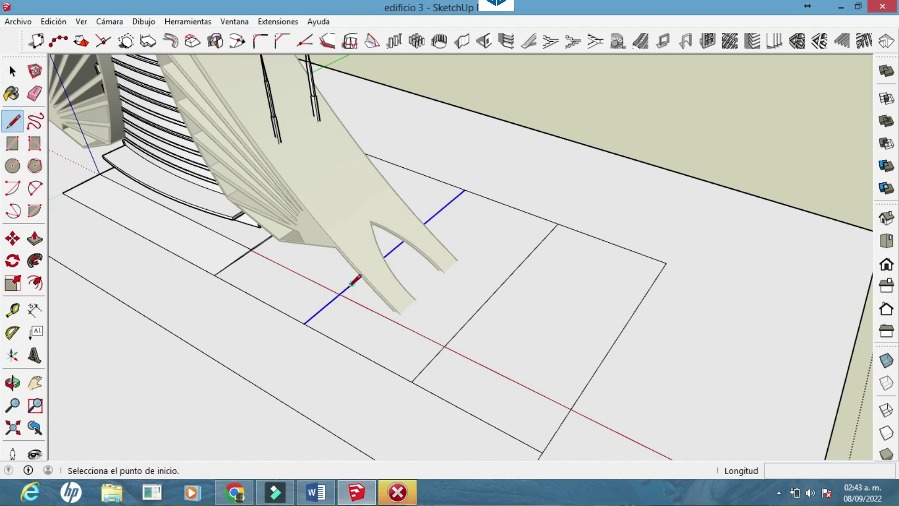
Step: Draw a half-hexagon at the leg's foot, then copy and mirror it with Scale -1
{"action": "left_click", "coordinate": [351, 284]}
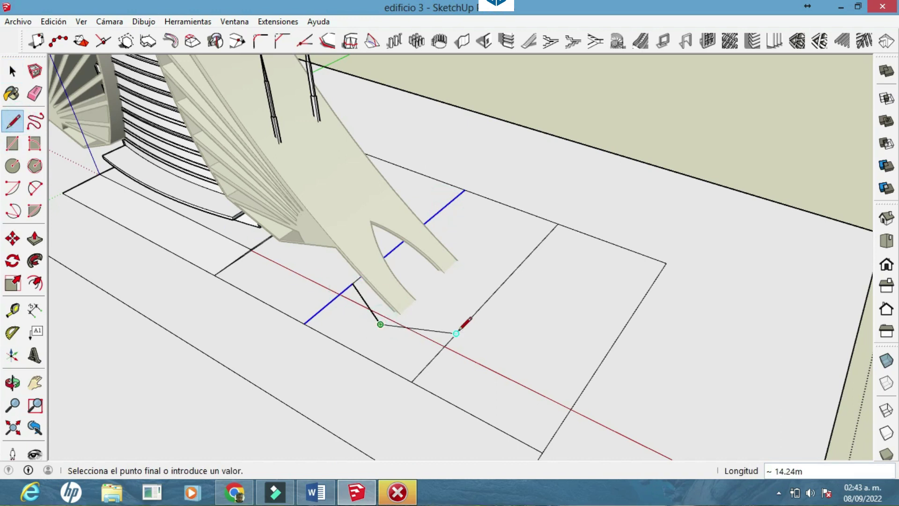
{"action": "left_click", "coordinate": [13, 71]}
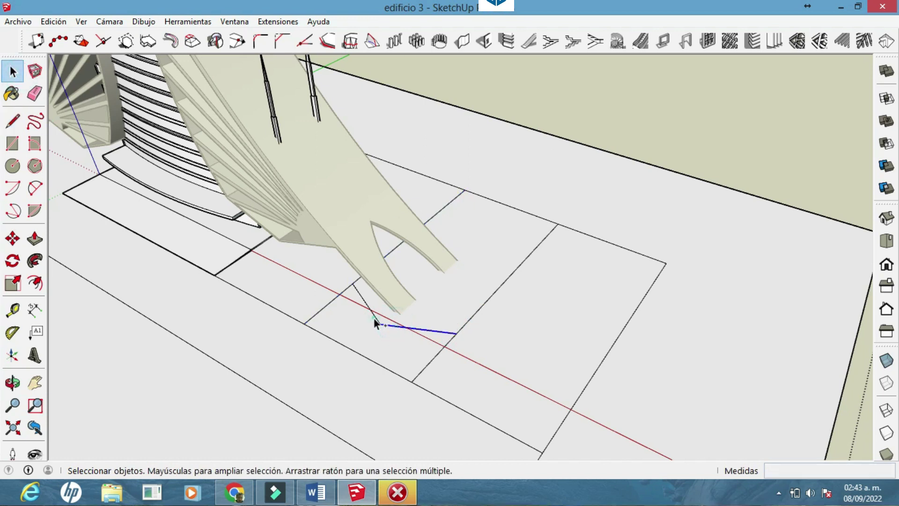
{"action": "left_click", "coordinate": [13, 239]}
{"action": "left_click", "coordinate": [455, 333]}
{"action": "key", "text": "ctrl"}
{"action": "left_click", "coordinate": [494, 247]}
{"action": "left_click", "coordinate": [13, 283]}
{"action": "left_click_drag", "start_coordinate": [458, 253], "coordinate": [488, 225]}
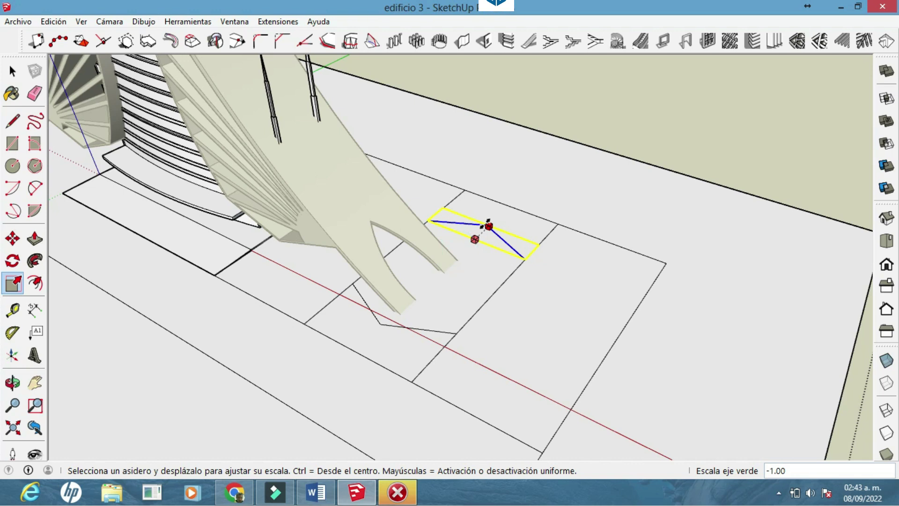
{"action": "left_click_drag", "start_coordinate": [489, 225], "coordinate": [257, 324]}
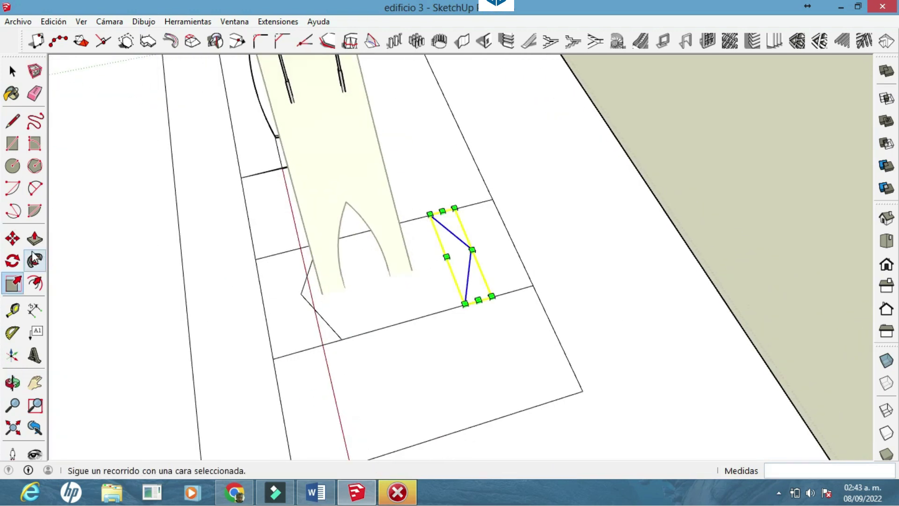
Step: Move the mirrored half into place in parallel top view to close the hexagon
{"action": "left_click", "coordinate": [13, 238]}
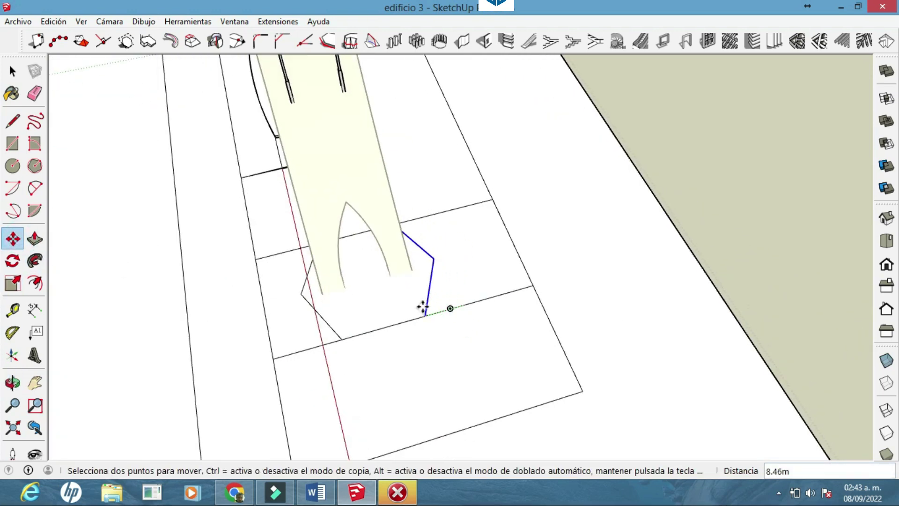
{"action": "key", "text": "Escape"}
{"action": "left_click", "coordinate": [465, 305]}
{"action": "key", "text": "ctrl"}
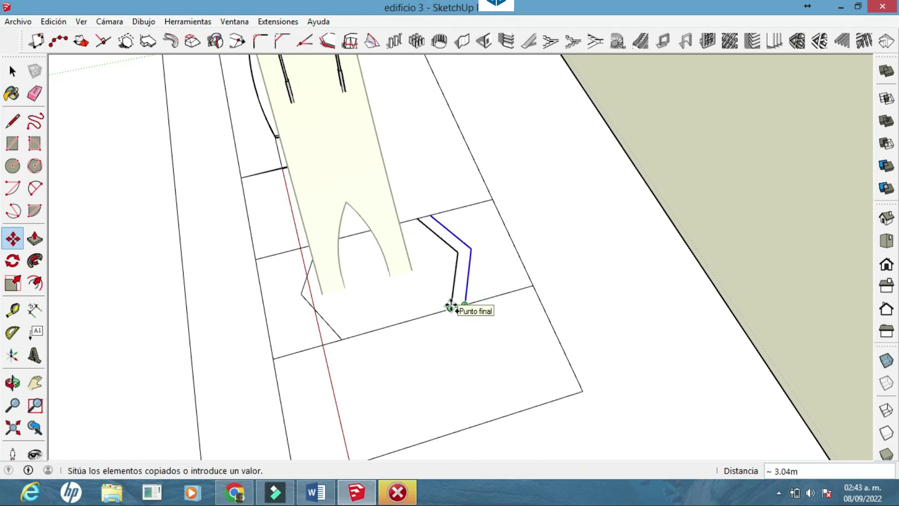
{"action": "left_click", "coordinate": [886, 240]}
{"action": "left_click", "coordinate": [112, 22]}
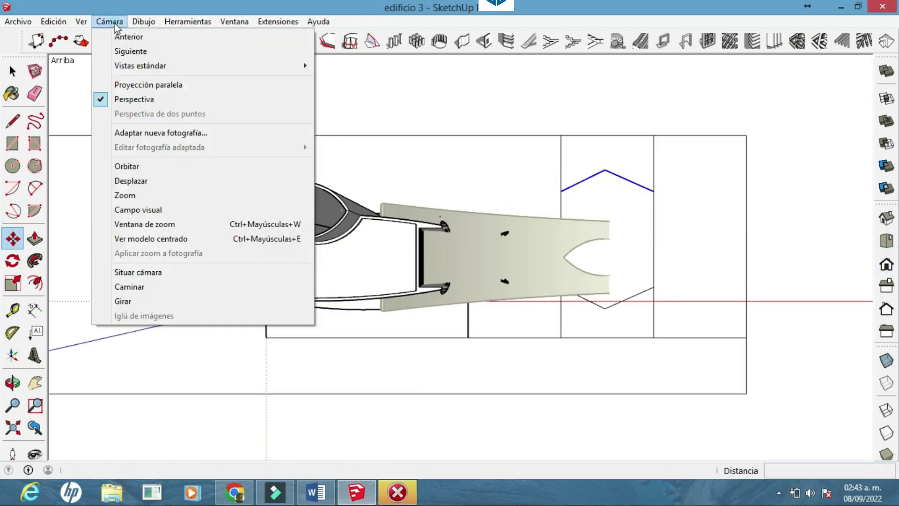
{"action": "left_click", "coordinate": [165, 90]}
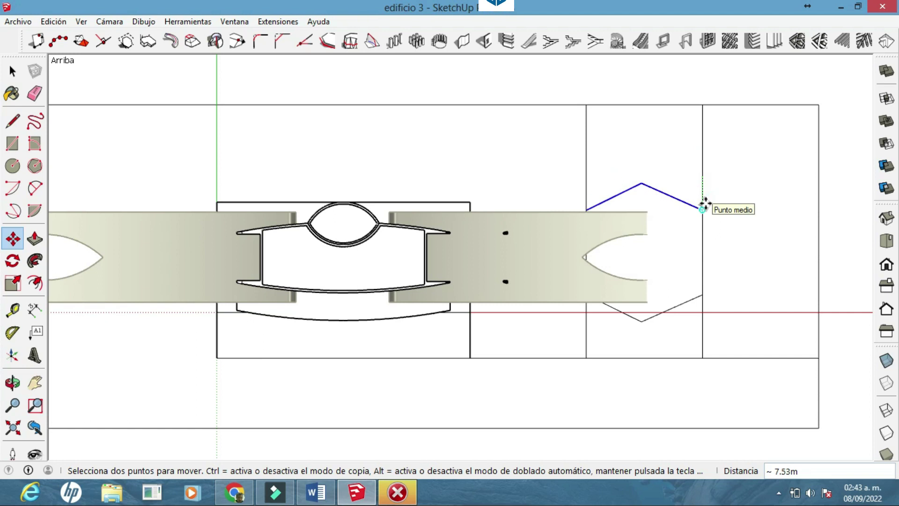
{"action": "left_click_drag", "start_coordinate": [702, 206], "coordinate": [731, 133]}
Step: Open the ground slab group and erase the first stray edge crossing the hexagon
{"action": "key", "text": "space"}
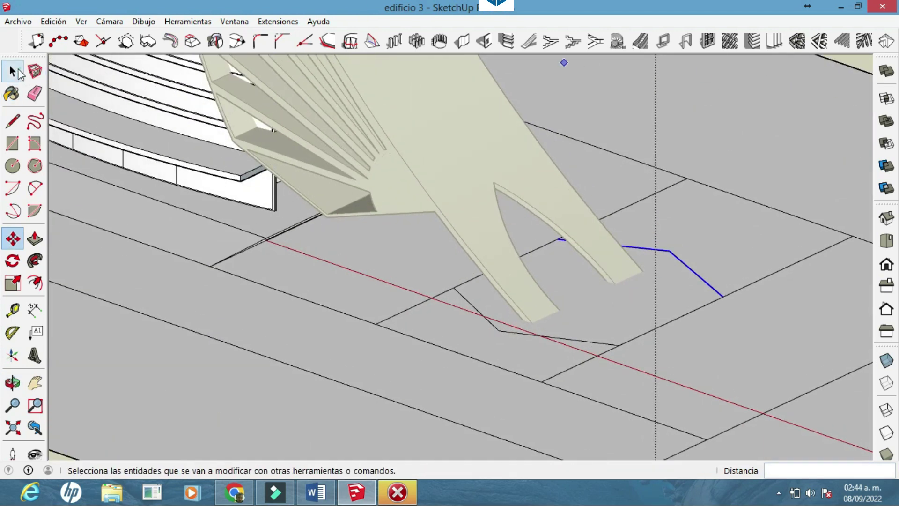
{"action": "scroll", "scroll_direction": "down", "scroll_amount": 3}
{"action": "scroll", "scroll_direction": "up", "scroll_amount": 3}
{"action": "scroll", "scroll_direction": "up", "scroll_amount": 3}
{"action": "left_click_drag", "start_coordinate": [506, 344], "coordinate": [537, 296]}
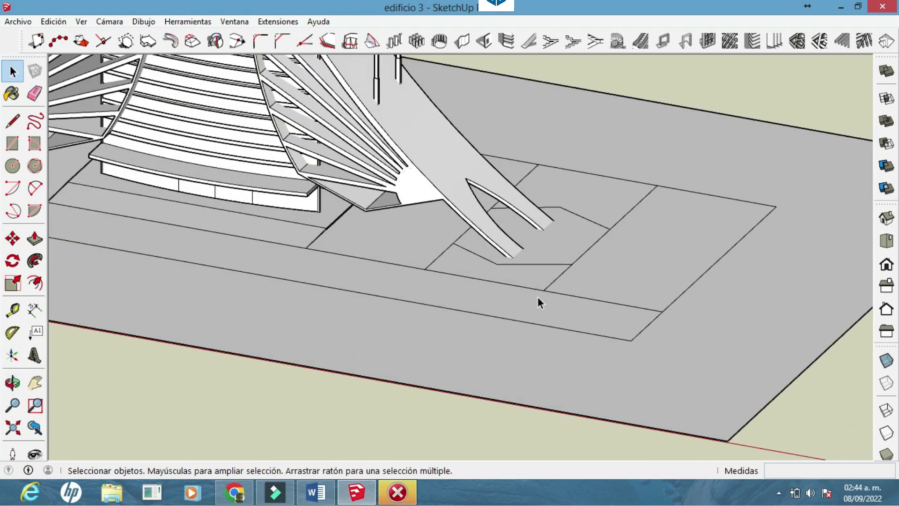
{"action": "left_click", "coordinate": [34, 93]}
{"action": "key", "text": "Delete"}
{"action": "key", "text": "ctrl+z"}
{"action": "left_click", "coordinate": [11, 71]}
{"action": "double_click", "coordinate": [596, 304]}
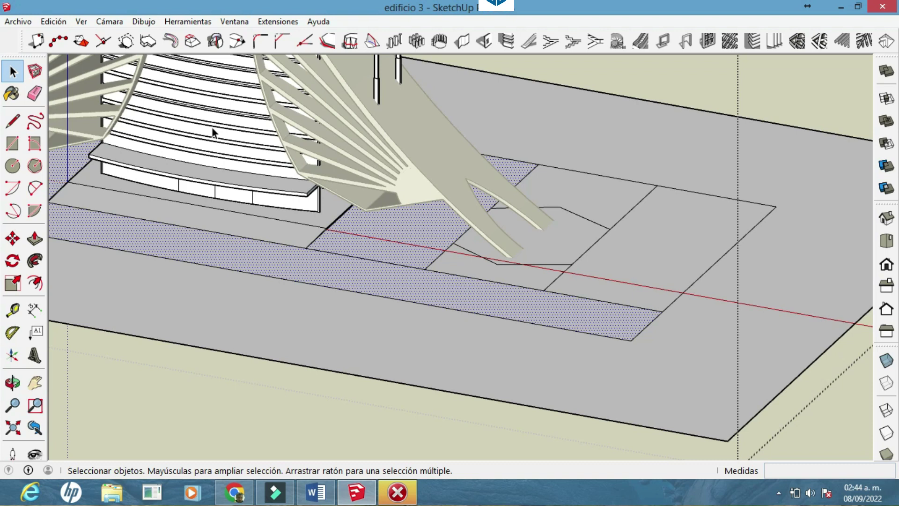
{"action": "scroll", "scroll_direction": "up", "scroll_amount": 3}
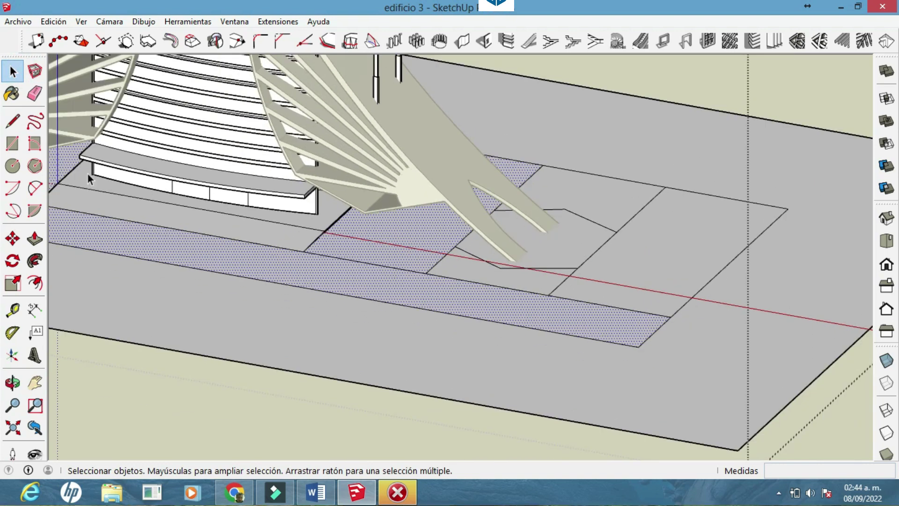
{"action": "left_click", "coordinate": [337, 378]}
{"action": "left_click", "coordinate": [382, 267]}
Step: Erase the remaining stray edge running beyond the hexagon
{"action": "left_click_drag", "start_coordinate": [603, 299], "coordinate": [481, 277]}
{"action": "scroll", "scroll_direction": "up", "scroll_amount": 3}
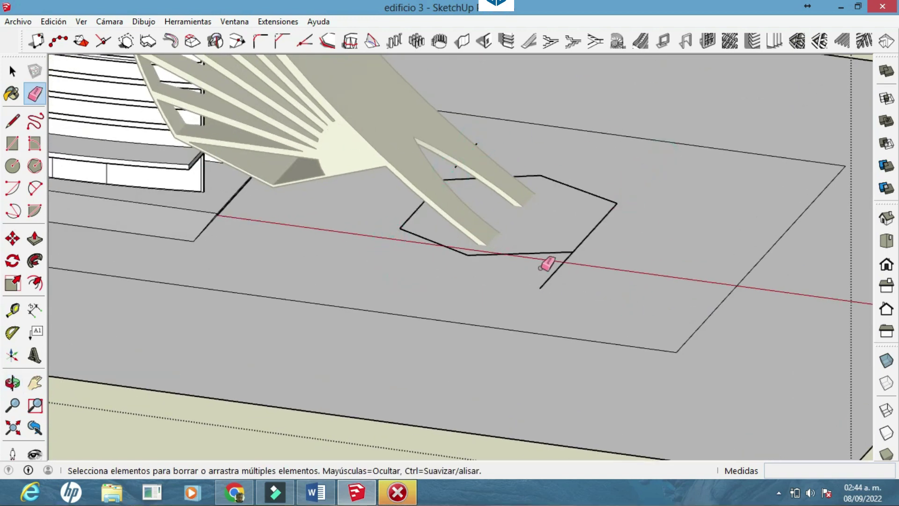
{"action": "scroll", "scroll_direction": "down", "scroll_amount": 3}
{"action": "left_click_drag", "start_coordinate": [634, 304], "coordinate": [195, 94]}
{"action": "left_click", "coordinate": [593, 249]}
{"action": "scroll", "scroll_direction": "up", "scroll_amount": 3}
{"action": "left_click", "coordinate": [35, 92]}
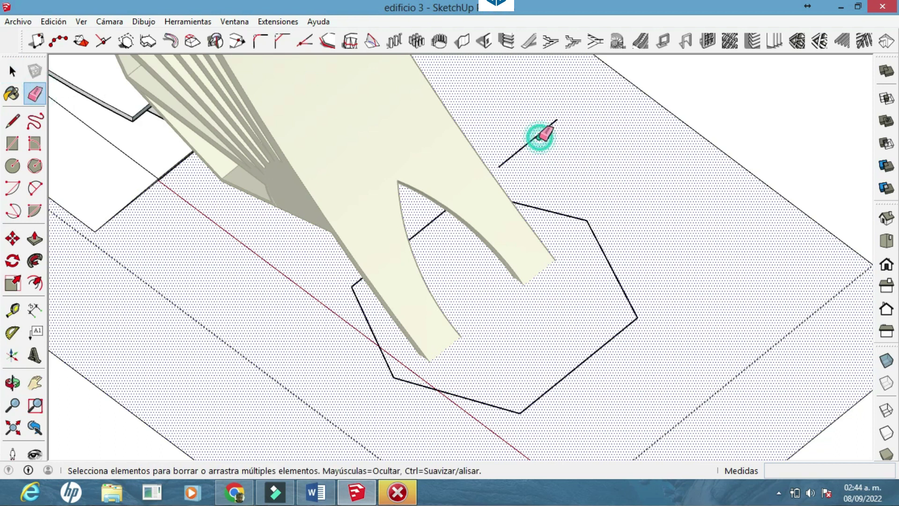
{"action": "left_click_drag", "start_coordinate": [543, 135], "coordinate": [552, 257]}
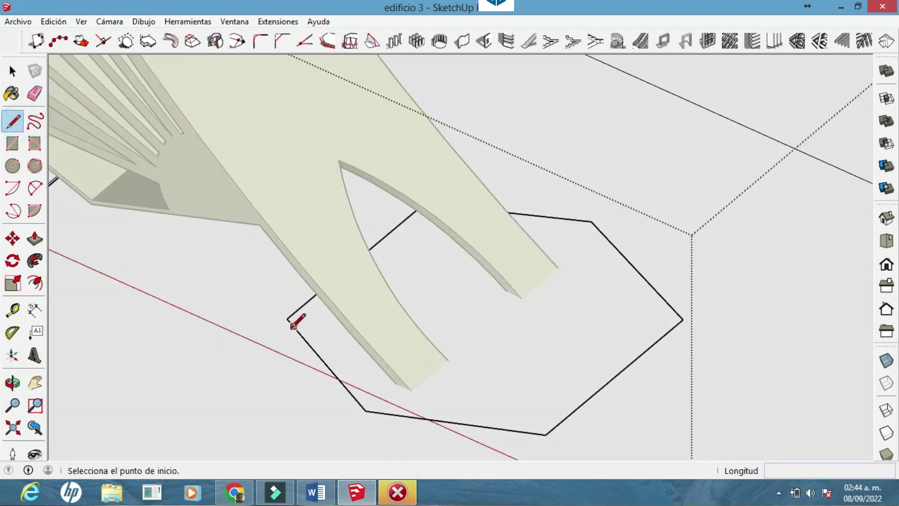
{"action": "left_click", "coordinate": [14, 74]}
{"action": "left_click_drag", "start_coordinate": [468, 262], "coordinate": [512, 255]}
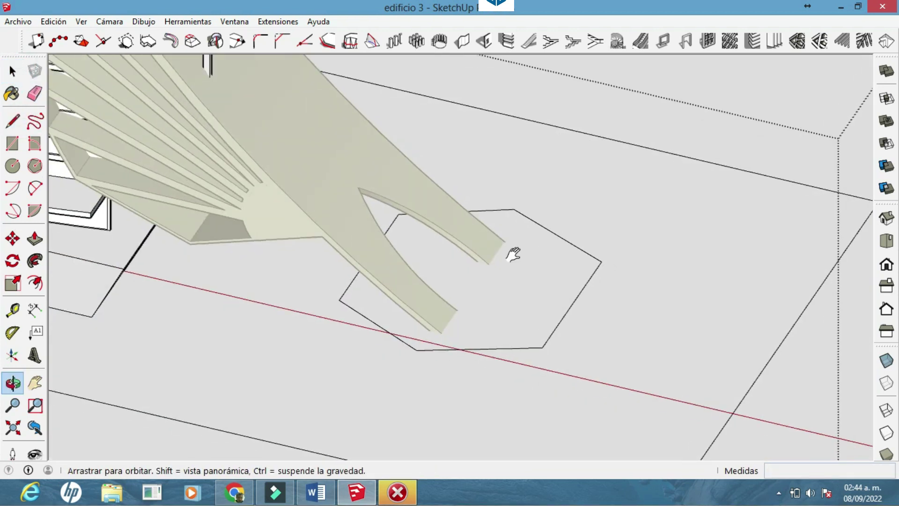
Step: Select the hexagon face and set a straight top-down plan view
{"action": "left_click", "coordinate": [533, 279]}
{"action": "left_click", "coordinate": [886, 241]}
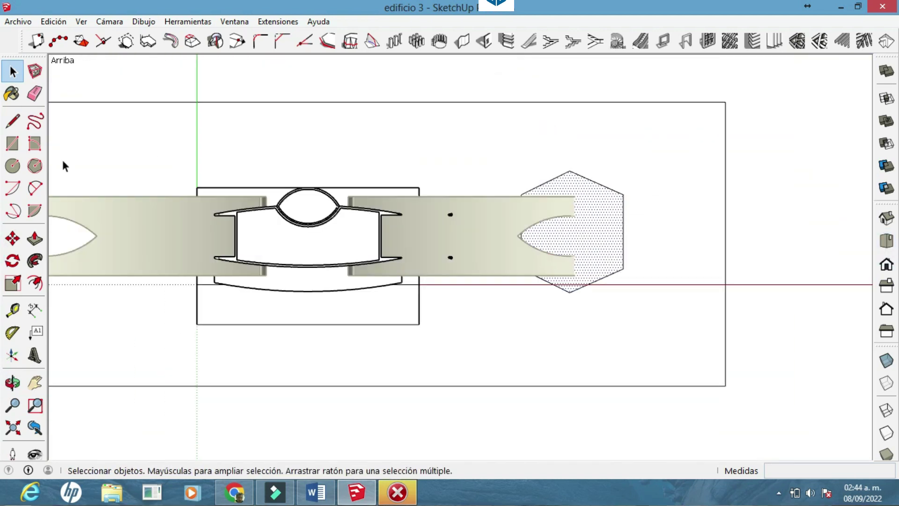
{"action": "left_click_drag", "start_coordinate": [604, 215], "coordinate": [582, 261]}
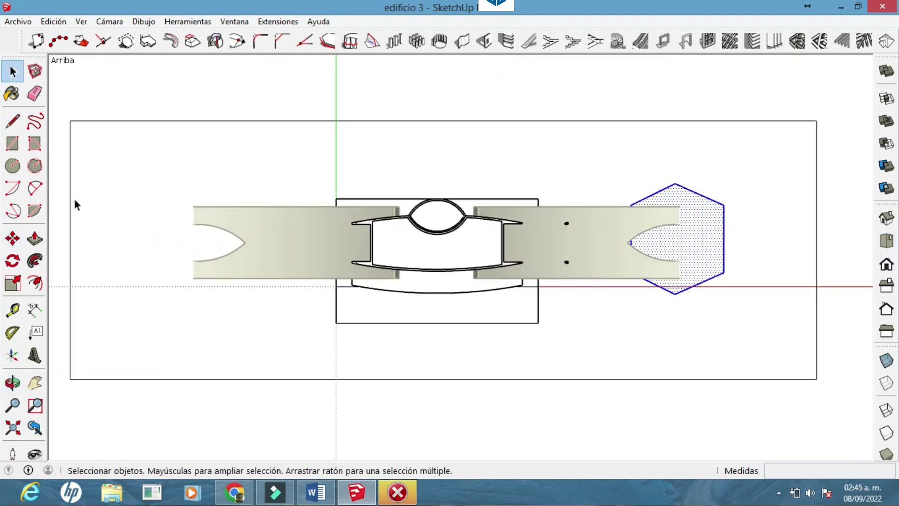
{"action": "left_click_drag", "start_coordinate": [281, 234], "coordinate": [696, 323]}
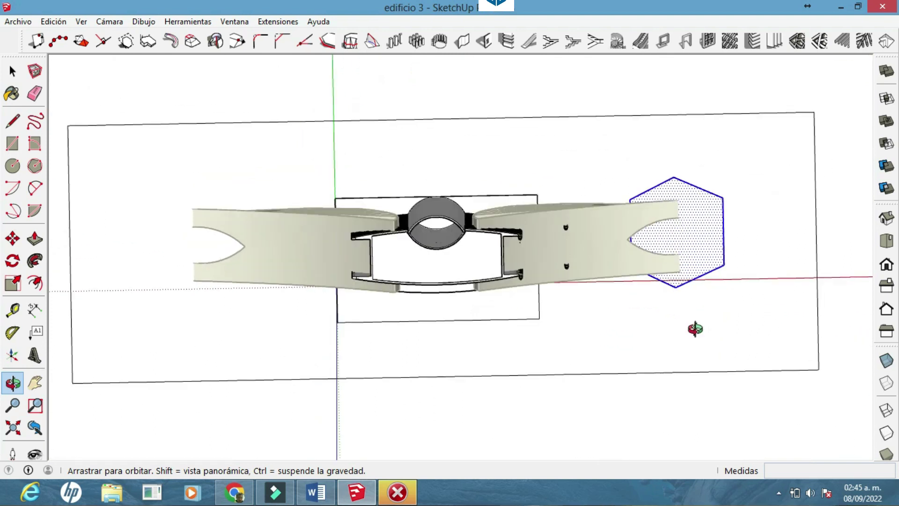
{"action": "key", "text": "space"}
{"action": "left_click_drag", "start_coordinate": [598, 226], "coordinate": [688, 359]}
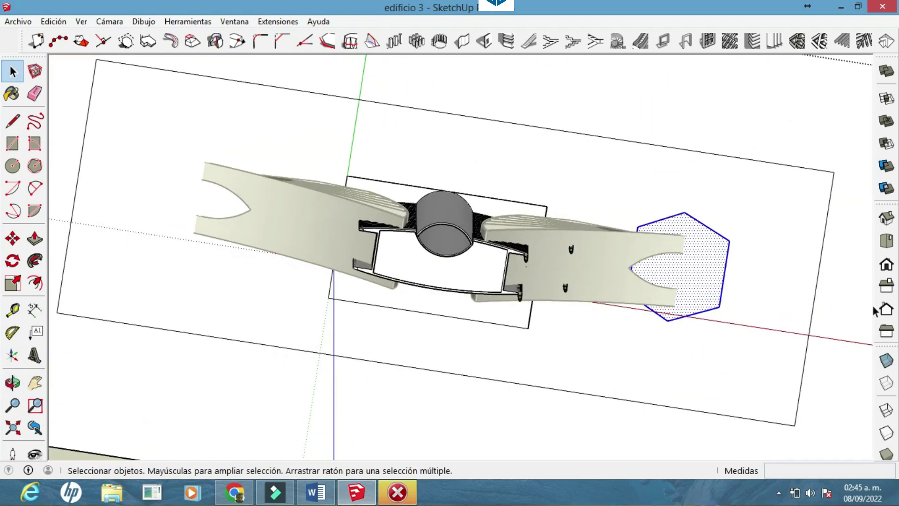
{"action": "left_click", "coordinate": [886, 241]}
Step: Copy the hexagon about 128.07 m to the opposite leg's foot
{"action": "left_click", "coordinate": [13, 239]}
{"action": "left_click", "coordinate": [743, 240]}
{"action": "key", "text": "ctrl"}
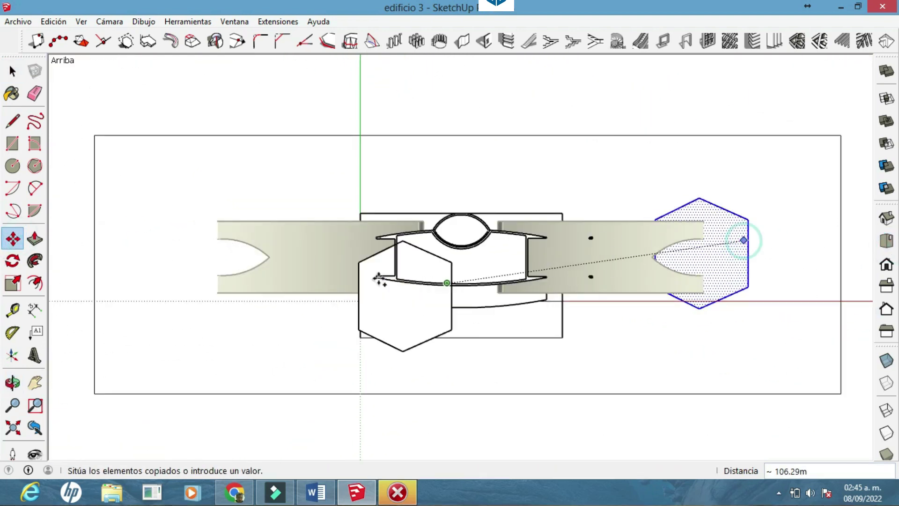
{"action": "left_click", "coordinate": [261, 240]}
{"action": "left_click_drag", "start_coordinate": [261, 241], "coordinate": [626, 363]}
{"action": "scroll", "scroll_direction": "up", "scroll_amount": 3}
Step: Offset the first hexagon outline outward into a ring
{"action": "left_click", "coordinate": [13, 72]}
{"action": "scroll", "scroll_direction": "up", "scroll_amount": 3}
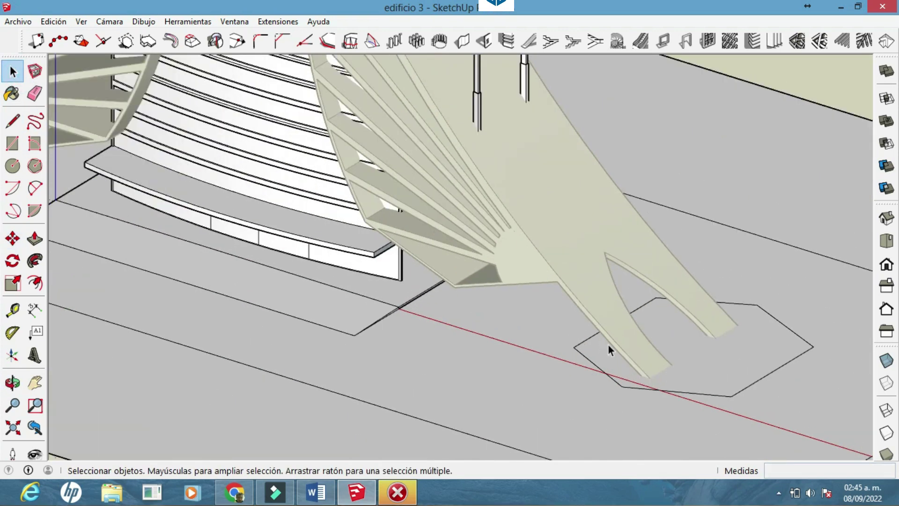
{"action": "scroll", "scroll_direction": "up", "scroll_amount": 3}
{"action": "left_click", "coordinate": [614, 344]}
{"action": "scroll", "scroll_direction": "up", "scroll_amount": 3}
{"action": "scroll", "scroll_direction": "down", "scroll_amount": 3}
{"action": "scroll", "scroll_direction": "up", "scroll_amount": 3}
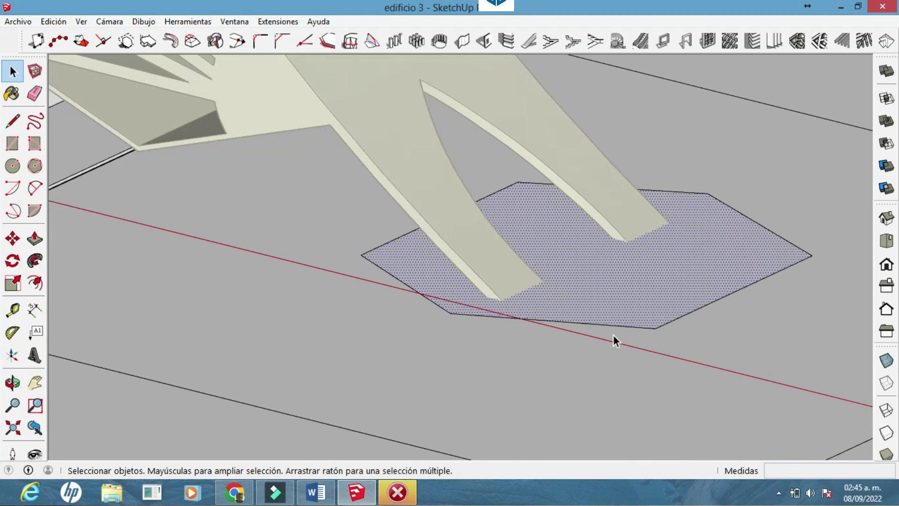
{"action": "left_click", "coordinate": [533, 274]}
{"action": "left_click", "coordinate": [656, 322]}
Step: Raise the hexagon ring into low planter walls with Push/Pull
{"action": "key", "text": "p"}
{"action": "left_click", "coordinate": [385, 280]}
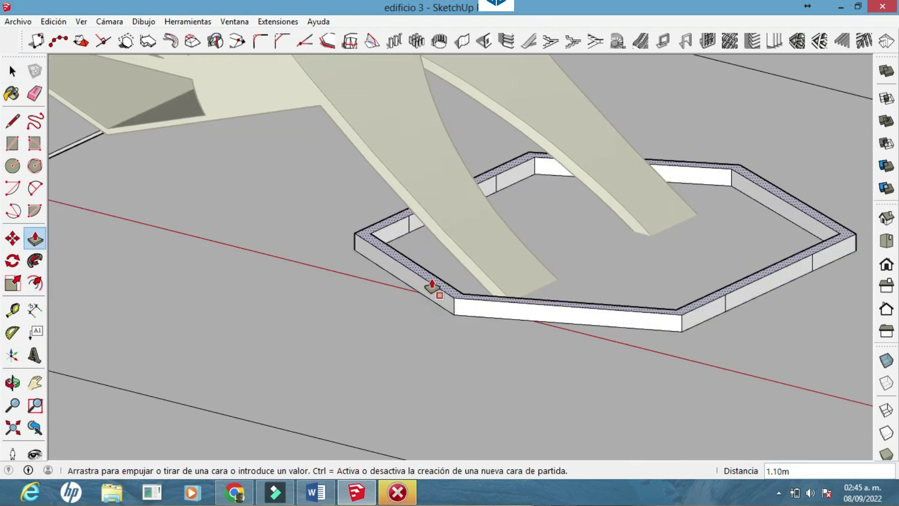
{"action": "left_click", "coordinate": [431, 280]}
{"action": "scroll", "scroll_direction": "down", "scroll_amount": 3}
{"action": "scroll", "scroll_direction": "up", "scroll_amount": 3}
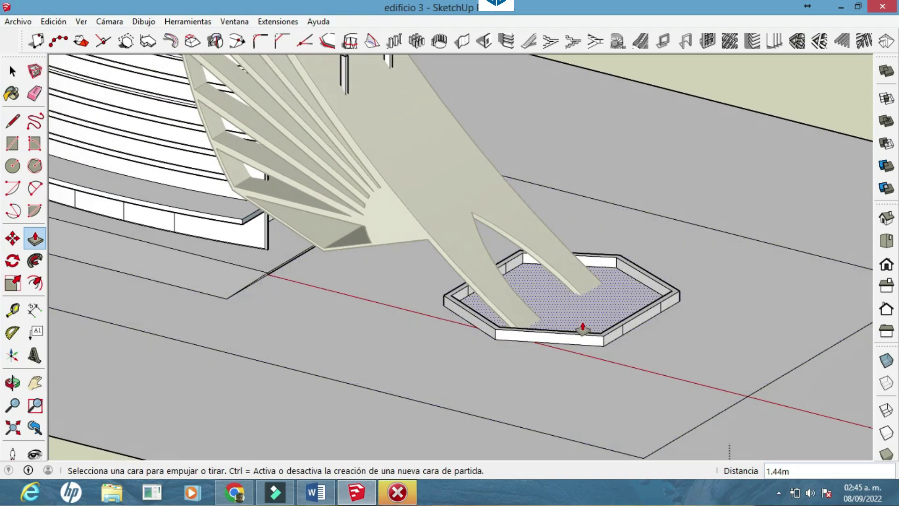
{"action": "key", "text": "space"}
{"action": "scroll", "scroll_direction": "up", "scroll_amount": 3}
Step: Scale the inner hexagon face down to 0.82
{"action": "left_click", "coordinate": [594, 310]}
{"action": "left_click", "coordinate": [22, 281]}
{"action": "left_click_drag", "start_coordinate": [712, 288], "coordinate": [674, 295]}
{"action": "scroll", "scroll_direction": "down", "scroll_amount": 3}
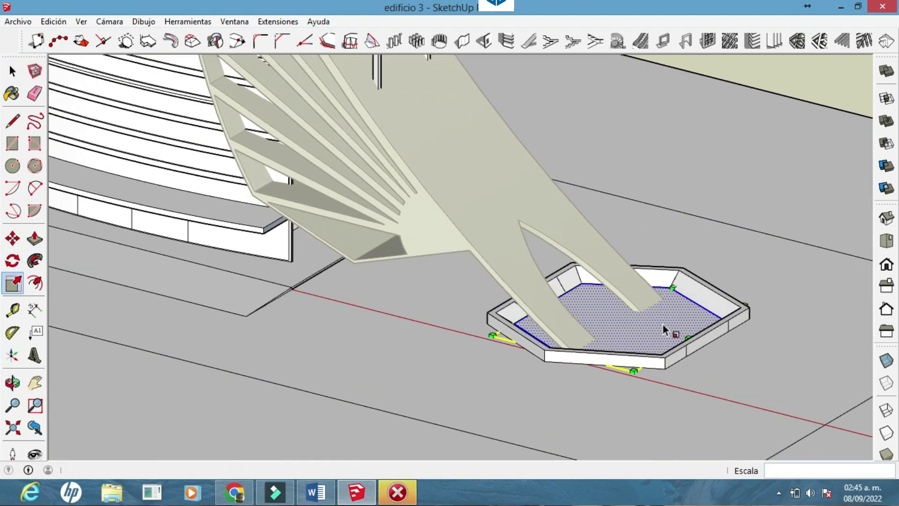
{"action": "scroll", "scroll_direction": "down", "scroll_amount": 3}
Step: Offset the second hexagon and raise its ring into a low wall
{"action": "left_click_drag", "start_coordinate": [621, 357], "coordinate": [301, 304]}
{"action": "left_click", "coordinate": [9, 76]}
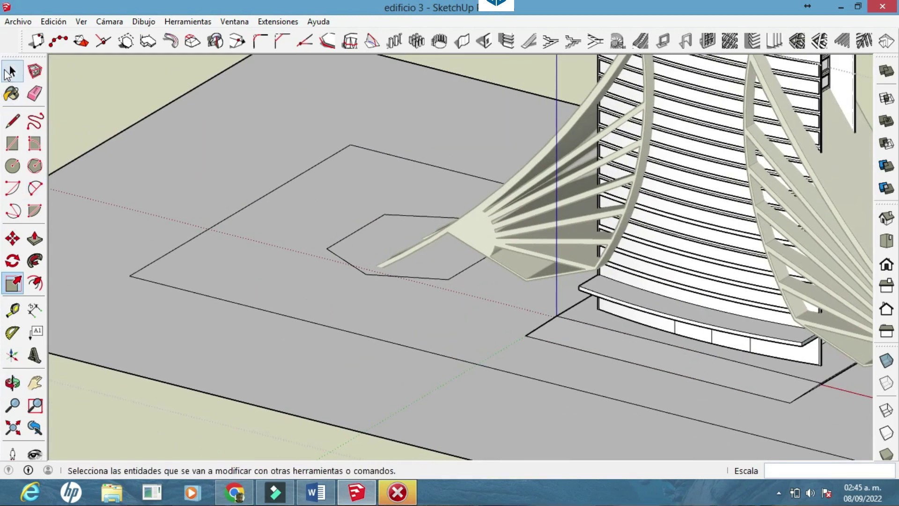
{"action": "left_click", "coordinate": [35, 281]}
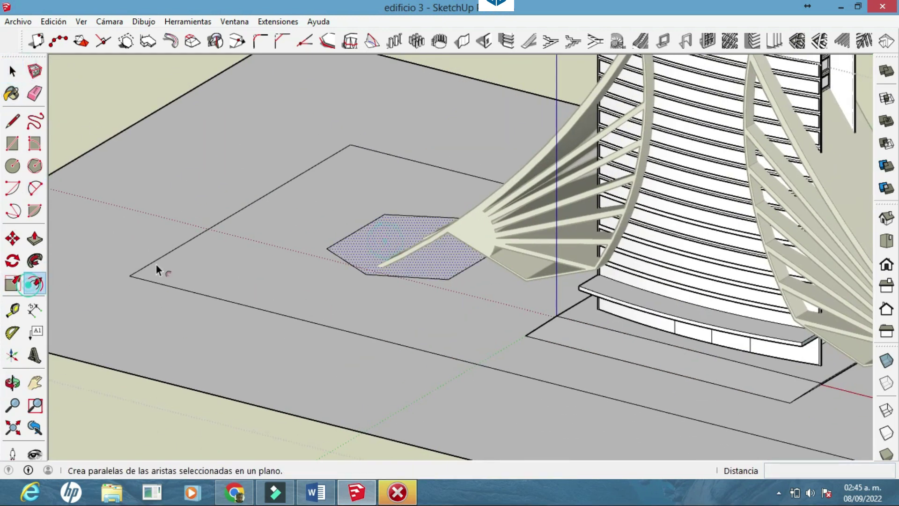
{"action": "scroll", "scroll_direction": "up", "scroll_amount": 3}
{"action": "left_click", "coordinate": [35, 239]}
{"action": "double_click", "coordinate": [253, 250]}
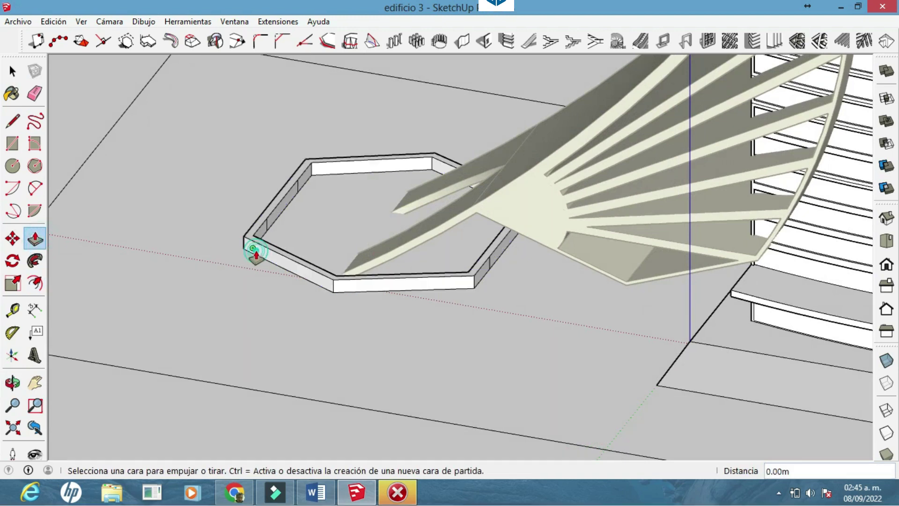
{"action": "left_click", "coordinate": [12, 71]}
Step: Shrink and erase the second hexagon's floor face to leave a hollow curb
{"action": "left_click", "coordinate": [13, 282]}
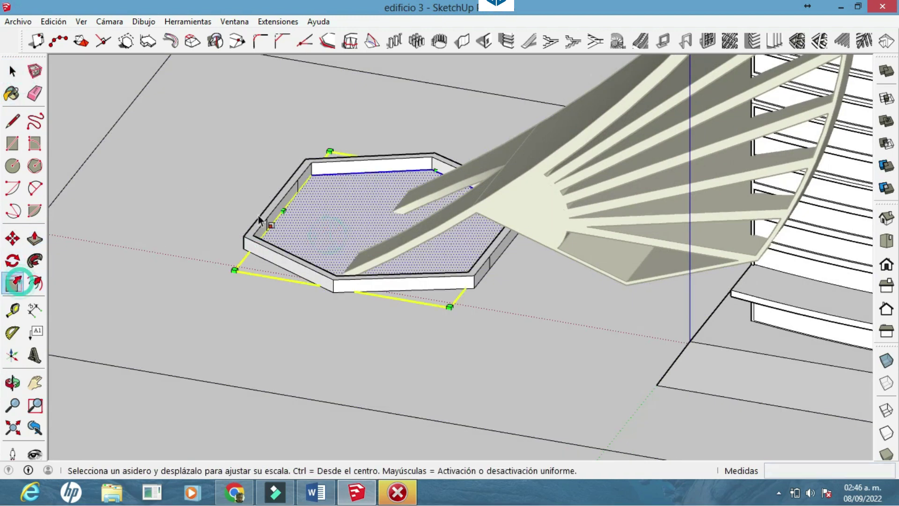
{"action": "left_click_drag", "start_coordinate": [321, 149], "coordinate": [341, 161]}
{"action": "key", "text": "e"}
{"action": "left_click", "coordinate": [305, 188]}
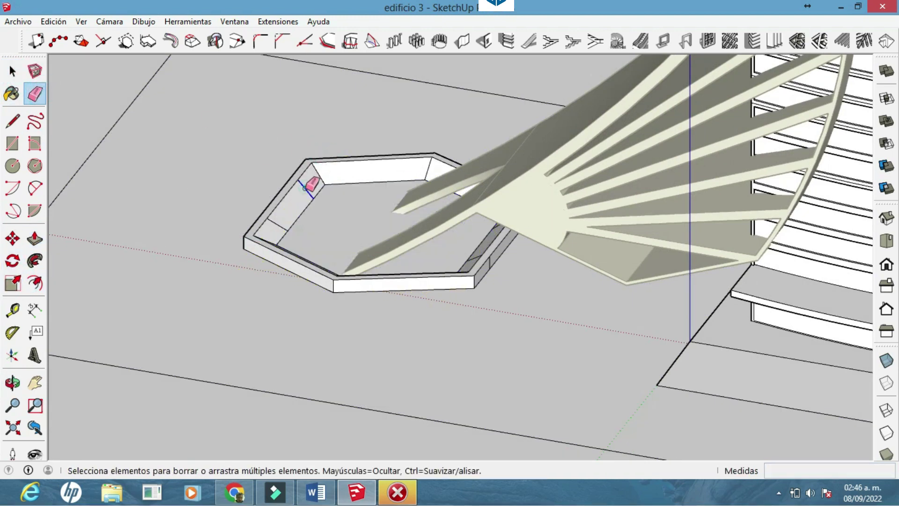
{"action": "left_click_drag", "start_coordinate": [293, 230], "coordinate": [330, 272]}
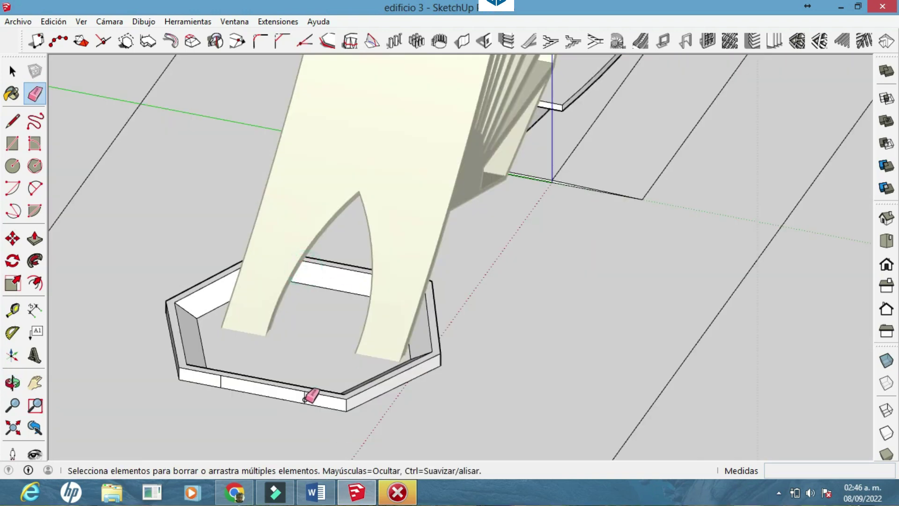
{"action": "left_click_drag", "start_coordinate": [375, 364], "coordinate": [439, 300]}
{"action": "scroll", "scroll_direction": "up", "scroll_amount": 3}
Step: Orbit around the planters and tower to inspect the base plate
{"action": "left_click_drag", "start_coordinate": [616, 425], "coordinate": [508, 375]}
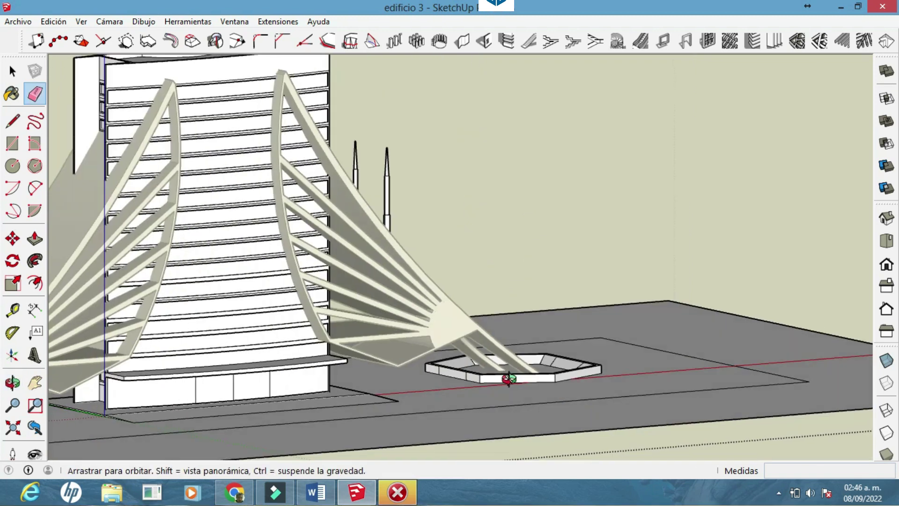
{"action": "scroll", "scroll_direction": "up", "scroll_amount": 3}
{"action": "scroll", "scroll_direction": "up", "scroll_amount": 3}
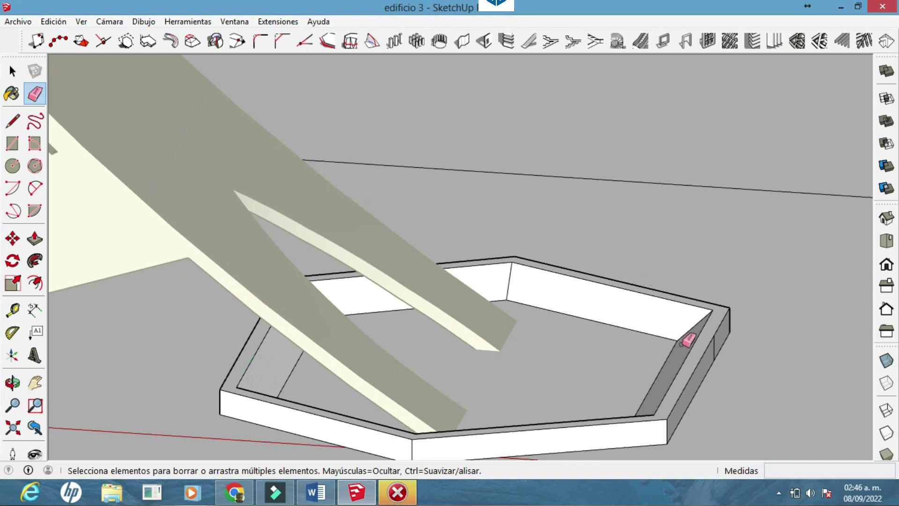
{"action": "left_click_drag", "start_coordinate": [713, 347], "coordinate": [538, 304]}
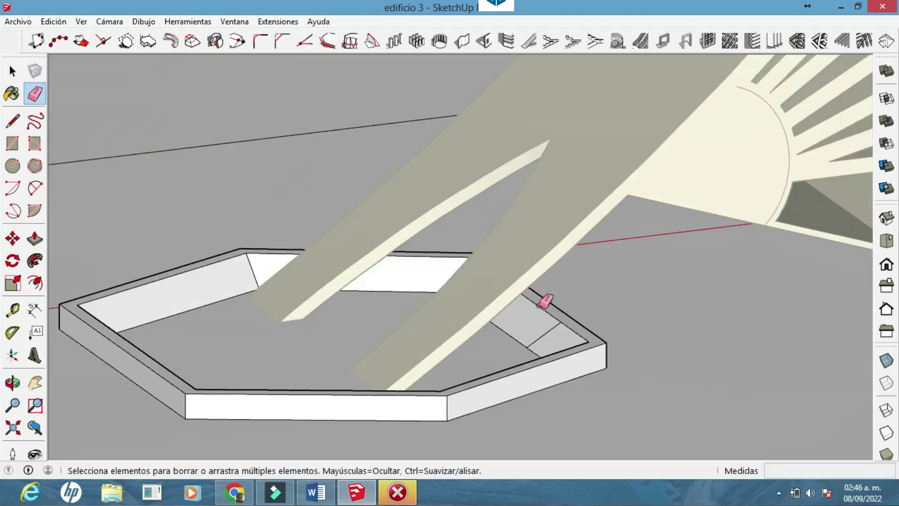
{"action": "scroll", "scroll_direction": "down", "scroll_amount": 3}
{"action": "scroll", "scroll_direction": "down", "scroll_amount": 3}
{"action": "left_click_drag", "start_coordinate": [602, 296], "coordinate": [582, 326]}
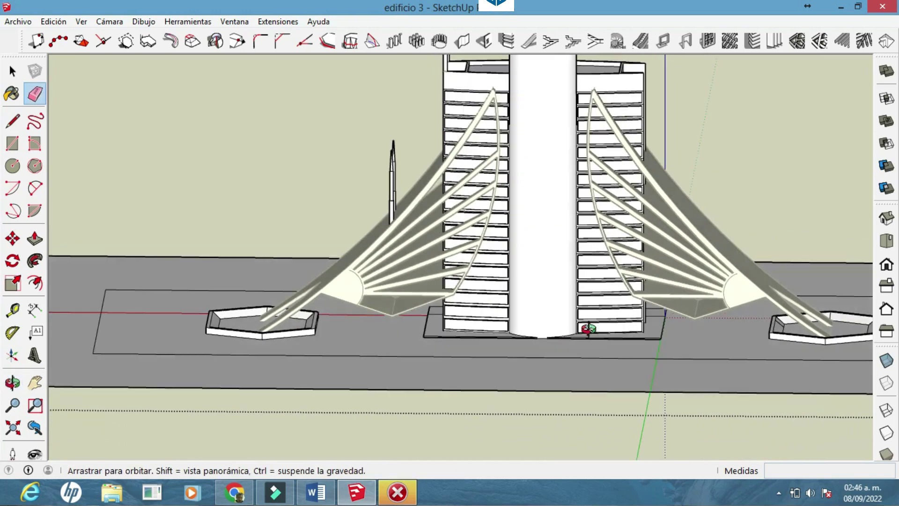
{"action": "scroll", "scroll_direction": "up", "scroll_amount": 3}
{"action": "scroll", "scroll_direction": "up", "scroll_amount": 3}
{"action": "left_click_drag", "start_coordinate": [742, 408], "coordinate": [800, 455]}
{"action": "scroll", "scroll_direction": "down", "scroll_amount": 3}
{"action": "left_click_drag", "start_coordinate": [621, 400], "coordinate": [561, 431]}
{"action": "scroll", "scroll_direction": "up", "scroll_amount": 3}
{"action": "scroll", "scroll_direction": "up", "scroll_amount": 3}
{"action": "scroll", "scroll_direction": "down", "scroll_amount": 3}
{"action": "left_click_drag", "start_coordinate": [428, 363], "coordinate": [554, 336]}
{"action": "scroll", "scroll_direction": "up", "scroll_amount": 3}
{"action": "scroll", "scroll_direction": "down", "scroll_amount": 3}
{"action": "scroll", "scroll_direction": "down", "scroll_amount": 3}
{"action": "left_click_drag", "start_coordinate": [477, 341], "coordinate": [597, 367]}
{"action": "scroll", "scroll_direction": "down", "scroll_amount": 3}
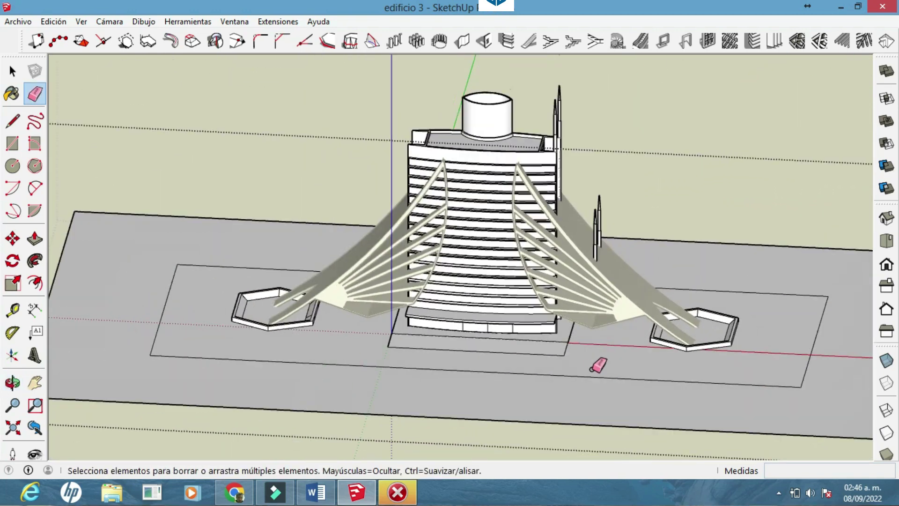
Step: Offset the base plate's top face inward to create an inset border outline
{"action": "left_click", "coordinate": [34, 283]}
{"action": "left_click", "coordinate": [262, 412]}
{"action": "left_click_drag", "start_coordinate": [262, 412], "coordinate": [361, 399]}
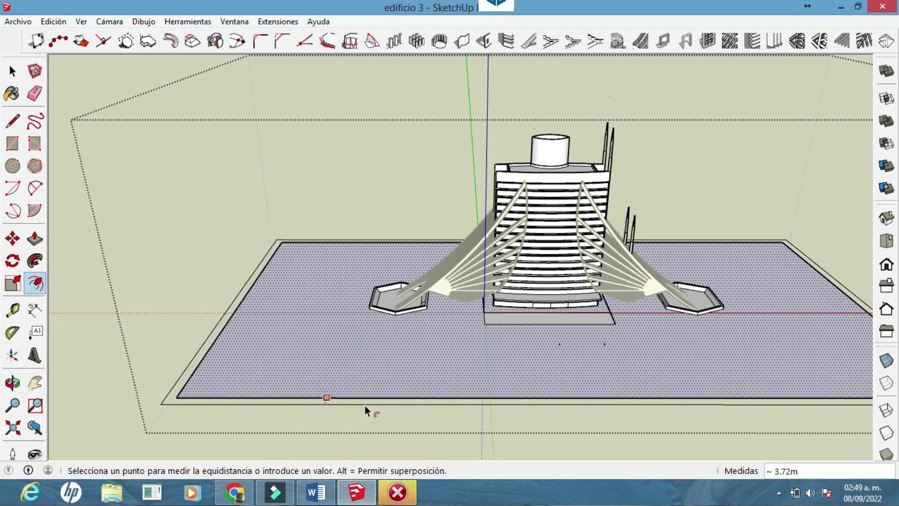
{"action": "left_click", "coordinate": [365, 402]}
{"action": "left_click_drag", "start_coordinate": [314, 421], "coordinate": [34, 293]}
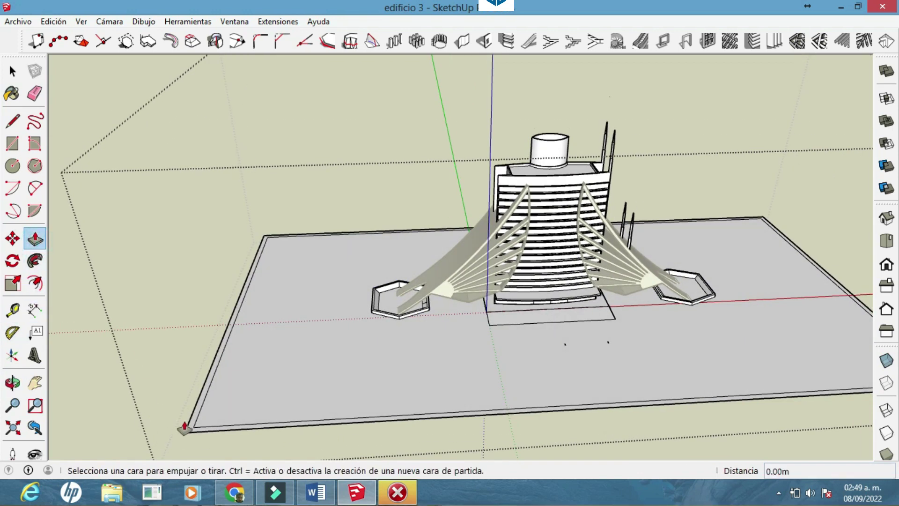
Step: Test raising the outer border ring into a wall, then undo it
{"action": "left_click_drag", "start_coordinate": [184, 427], "coordinate": [192, 416]}
{"action": "key", "text": "ctrl+z"}
{"action": "left_click_drag", "start_coordinate": [480, 406], "coordinate": [547, 423]}
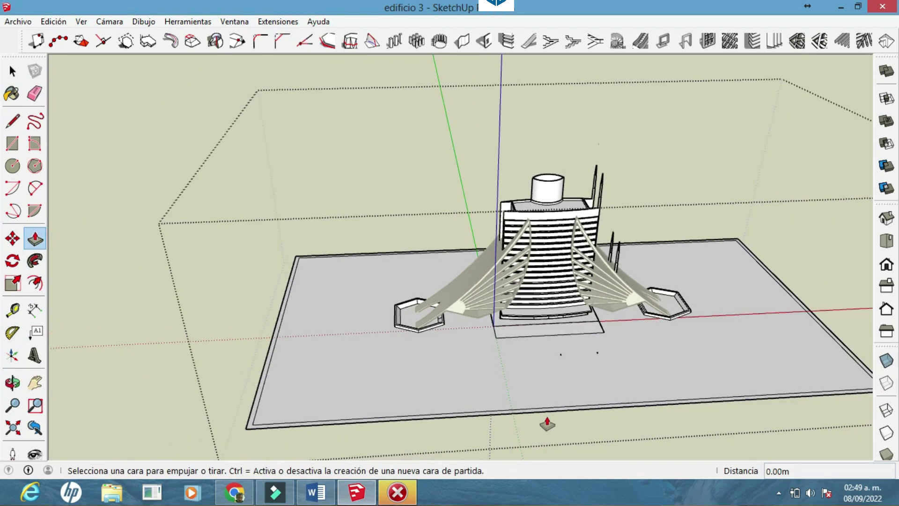
{"action": "left_click_drag", "start_coordinate": [264, 338], "coordinate": [351, 361]}
{"action": "key", "text": "e"}
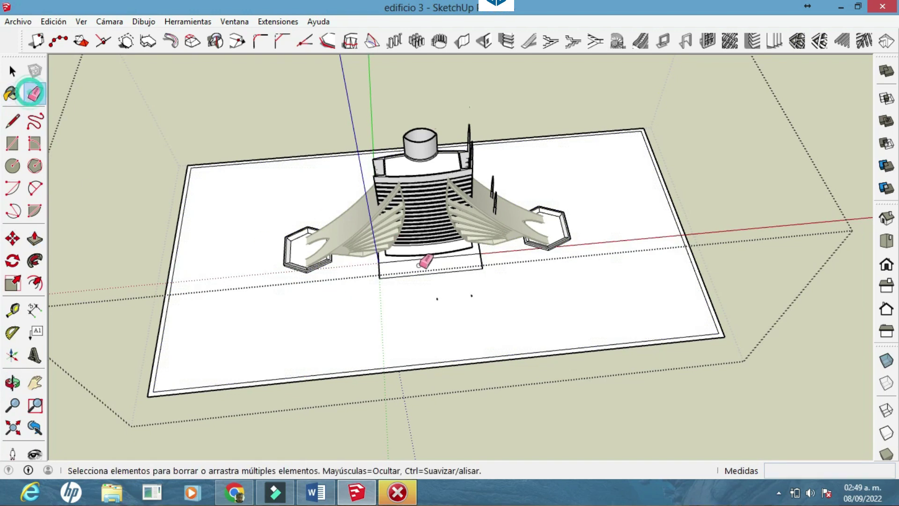
{"action": "scroll", "scroll_direction": "up", "scroll_amount": 3}
Step: Draw a line from the tower base corner to the plate edge, closing the walkway face
{"action": "scroll", "scroll_direction": "up", "scroll_amount": 3}
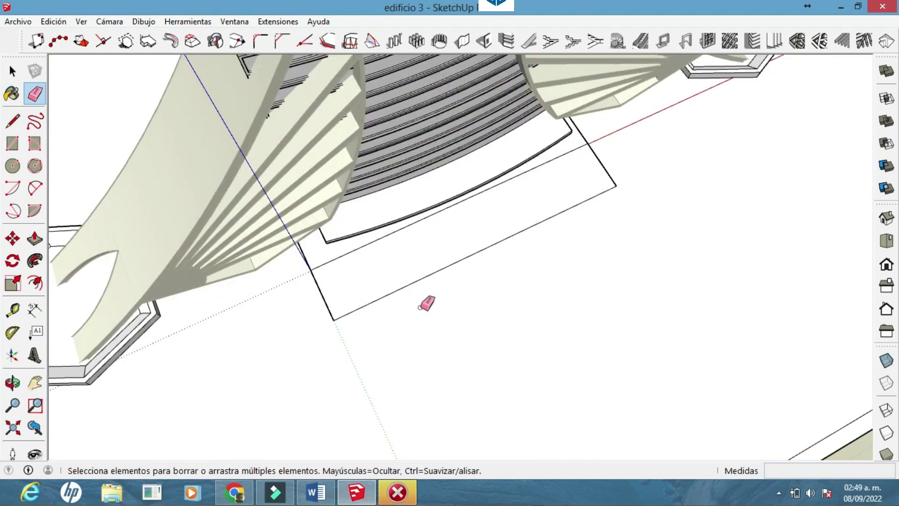
{"action": "left_click_drag", "start_coordinate": [421, 299], "coordinate": [503, 150]}
{"action": "left_click", "coordinate": [8, 92]}
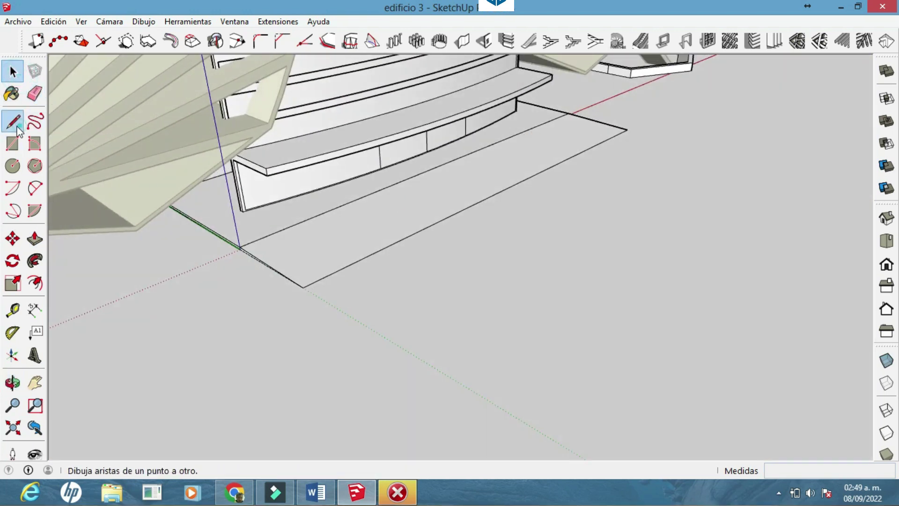
{"action": "left_click", "coordinate": [303, 287]}
{"action": "left_click_drag", "start_coordinate": [303, 286], "coordinate": [234, 227]}
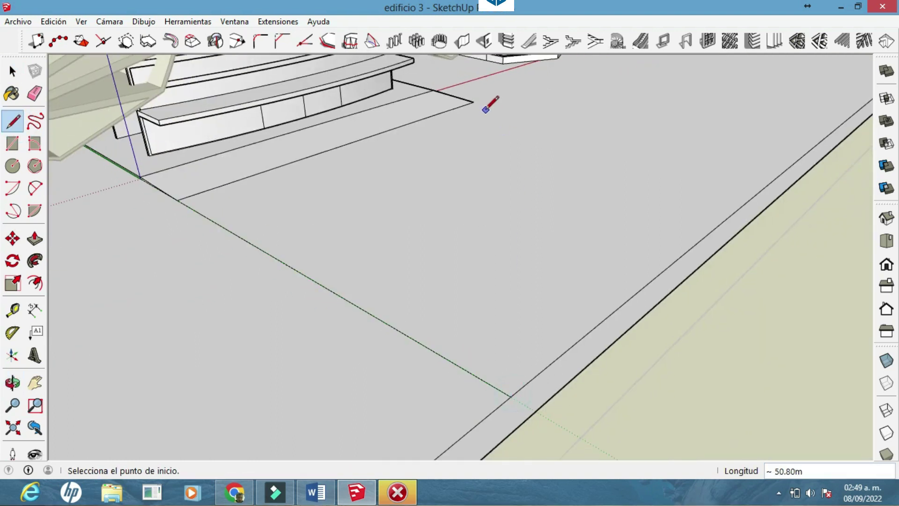
{"action": "left_click", "coordinate": [772, 180]}
{"action": "scroll", "scroll_direction": "down", "scroll_amount": 3}
{"action": "left_click_drag", "start_coordinate": [673, 230], "coordinate": [317, 216]}
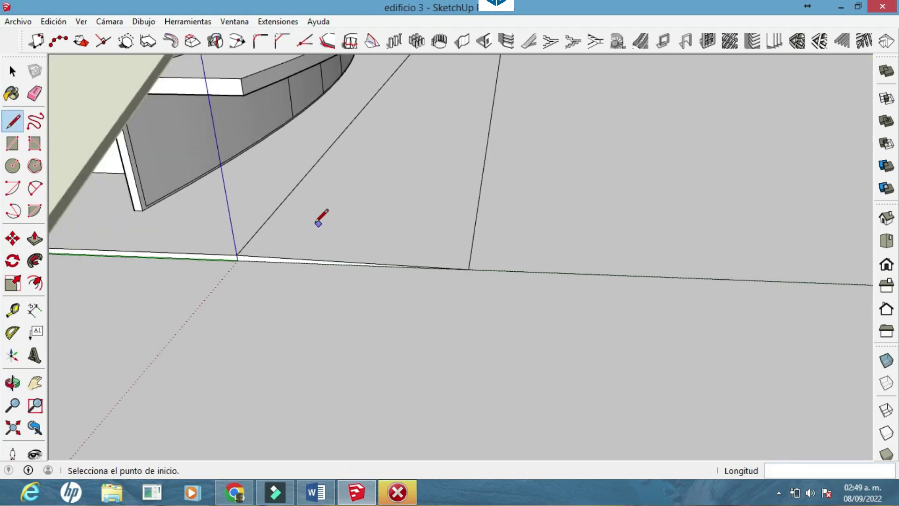
{"action": "scroll", "scroll_direction": "up", "scroll_amount": 3}
Step: Push/Pull the walkway face up about 0.11 m
{"action": "left_click", "coordinate": [34, 94]}
{"action": "scroll", "scroll_direction": "up", "scroll_amount": 3}
{"action": "left_click", "coordinate": [34, 239]}
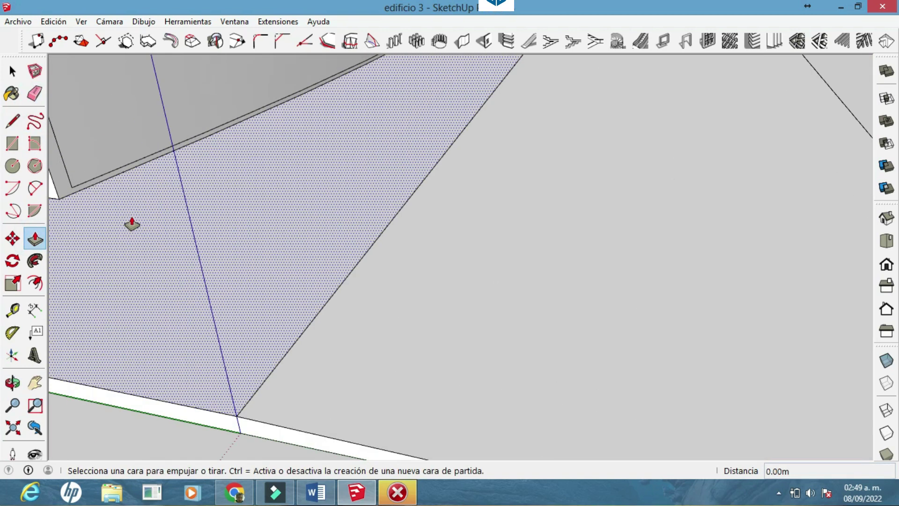
{"action": "left_click", "coordinate": [131, 224]}
{"action": "left_click", "coordinate": [76, 184]}
{"action": "left_click_drag", "start_coordinate": [76, 184], "coordinate": [353, 257]}
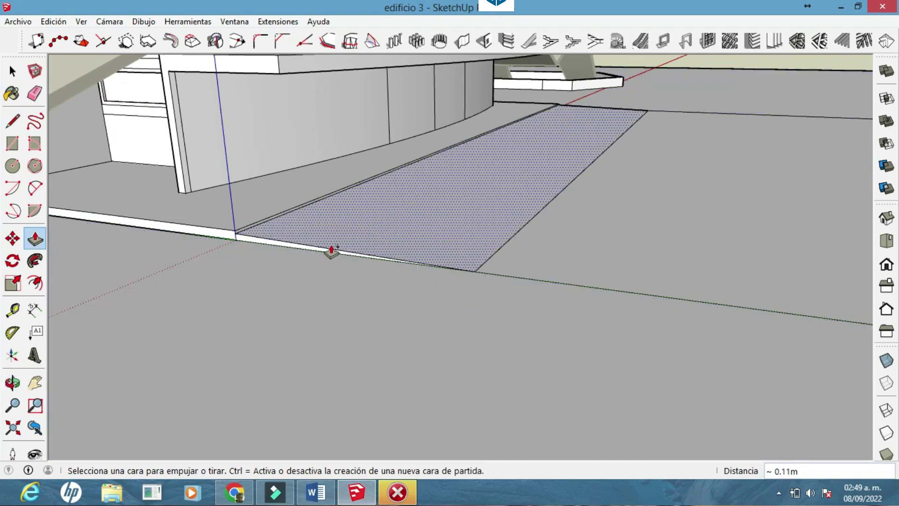
{"action": "left_click", "coordinate": [331, 252]}
{"action": "scroll", "scroll_direction": "up", "scroll_amount": 3}
{"action": "left_click", "coordinate": [227, 218]}
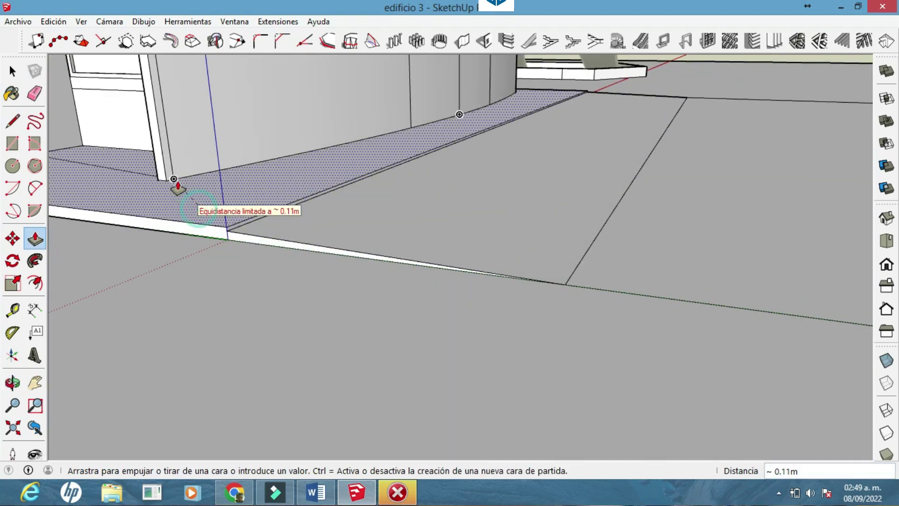
{"action": "left_click", "coordinate": [177, 187]}
{"action": "key", "text": "space"}
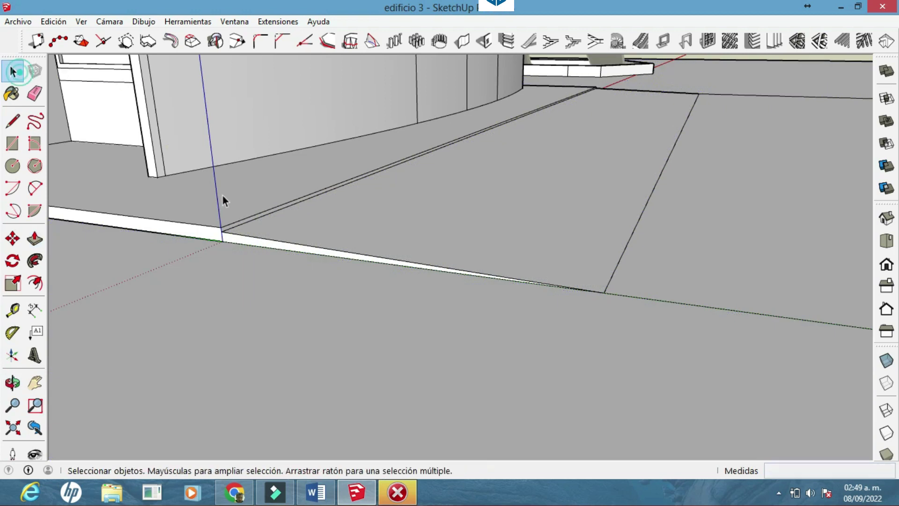
Step: Stretch the walkway strip's end face along the tower front
{"action": "left_click", "coordinate": [36, 92]}
{"action": "left_click", "coordinate": [38, 240]}
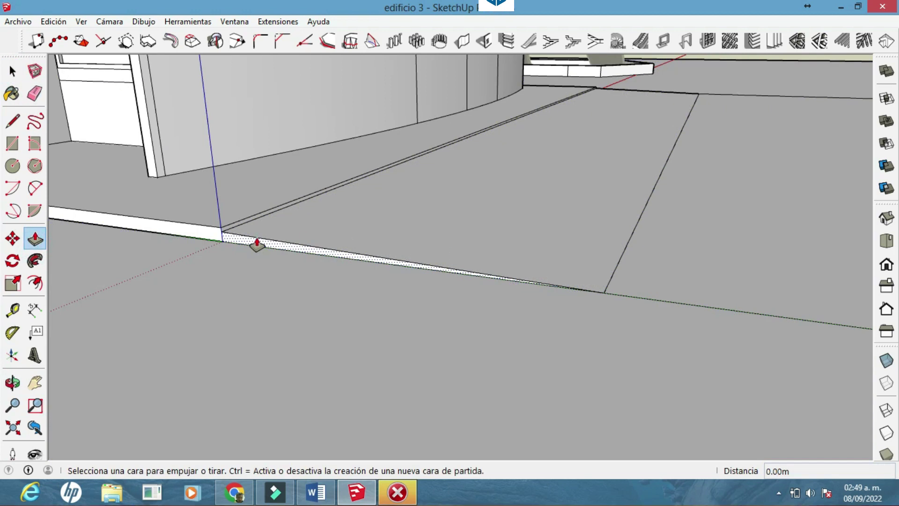
{"action": "left_click", "coordinate": [256, 243]}
{"action": "left_click", "coordinate": [611, 90]}
{"action": "left_click_drag", "start_coordinate": [255, 260], "coordinate": [47, 98]}
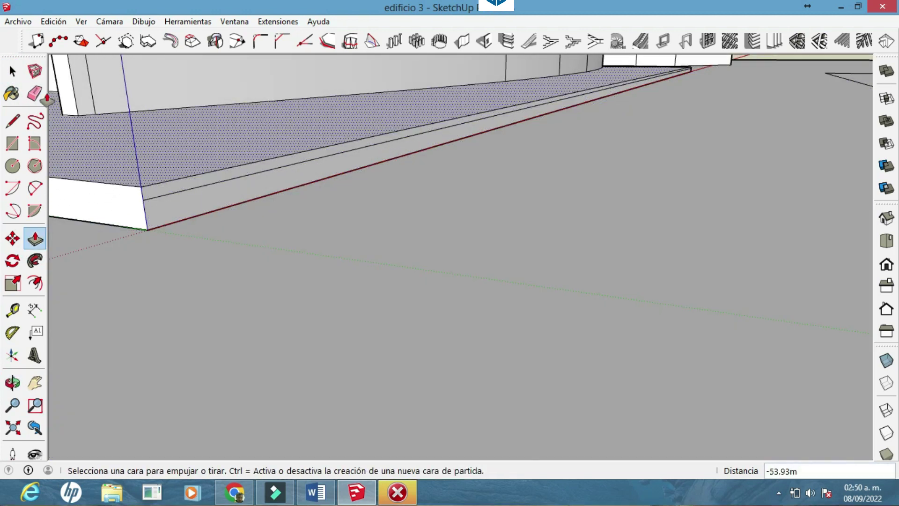
Step: Try dividing the walkway edge, then dismiss the preview and cancel the unfinished line
{"action": "left_click", "coordinate": [36, 93]}
{"action": "right_click", "coordinate": [144, 200]}
{"action": "left_click", "coordinate": [178, 150]}
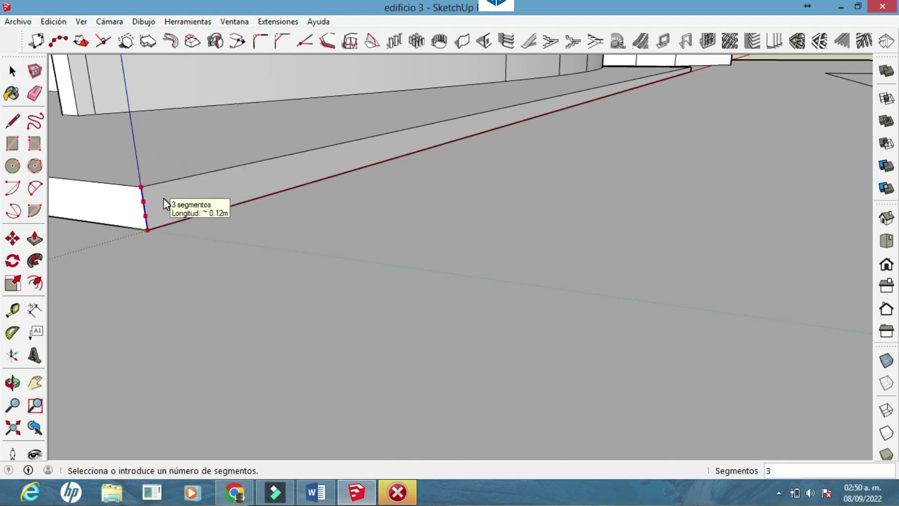
{"action": "left_click", "coordinate": [164, 198]}
{"action": "scroll", "scroll_direction": "up", "scroll_amount": 3}
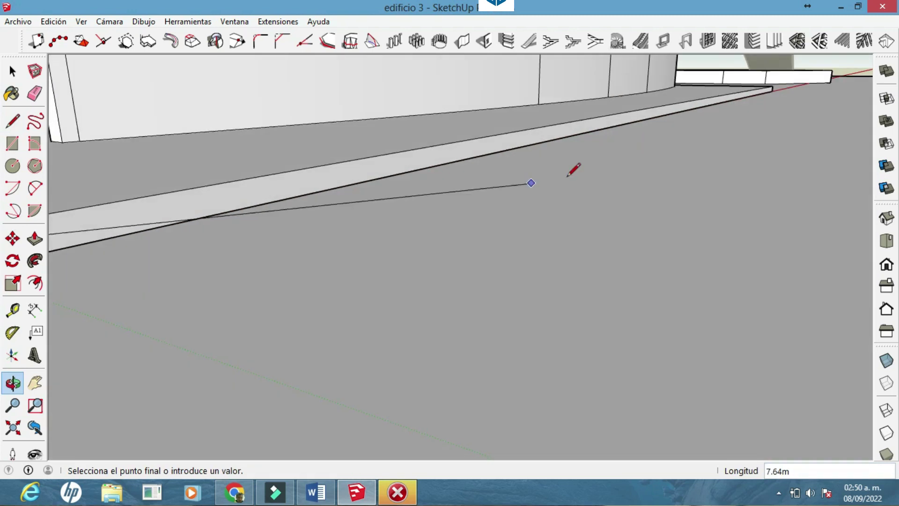
{"action": "scroll", "scroll_direction": "up", "scroll_amount": 3}
{"action": "left_click", "coordinate": [782, 89]}
Step: Draw a line along the ledge from its near corner to its far corner
{"action": "left_click_drag", "start_coordinate": [470, 309], "coordinate": [140, 353]}
{"action": "left_click", "coordinate": [140, 353]}
{"action": "left_click_drag", "start_coordinate": [423, 290], "coordinate": [664, 160]}
{"action": "scroll", "scroll_direction": "up", "scroll_amount": 3}
{"action": "left_click", "coordinate": [650, 150]}
{"action": "scroll", "scroll_direction": "down", "scroll_amount": 3}
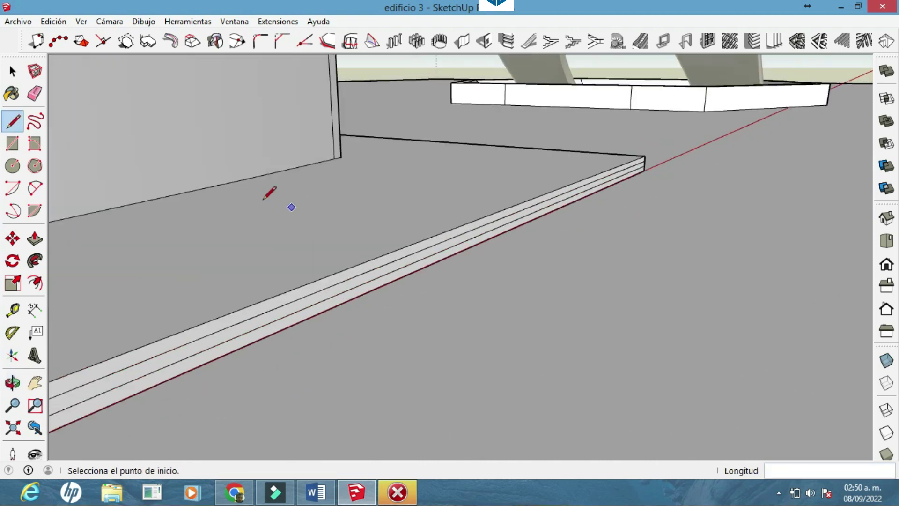
{"action": "left_click", "coordinate": [29, 247]}
{"action": "scroll", "scroll_direction": "down", "scroll_amount": 3}
{"action": "left_click_drag", "start_coordinate": [229, 325], "coordinate": [594, 224]}
{"action": "scroll", "scroll_direction": "up", "scroll_amount": 3}
Step: Lift the dotted ground face into a thin slab, erase it, and push it again
{"action": "left_click", "coordinate": [482, 292]}
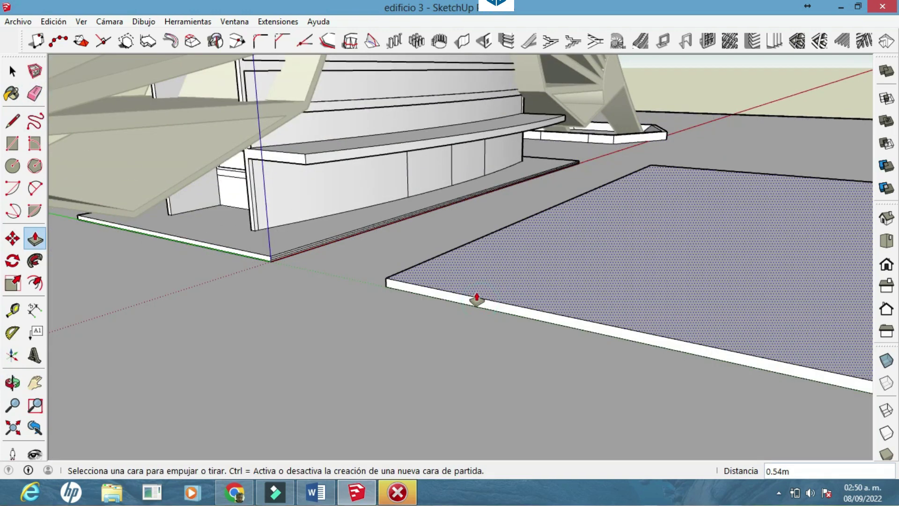
{"action": "left_click", "coordinate": [35, 93]}
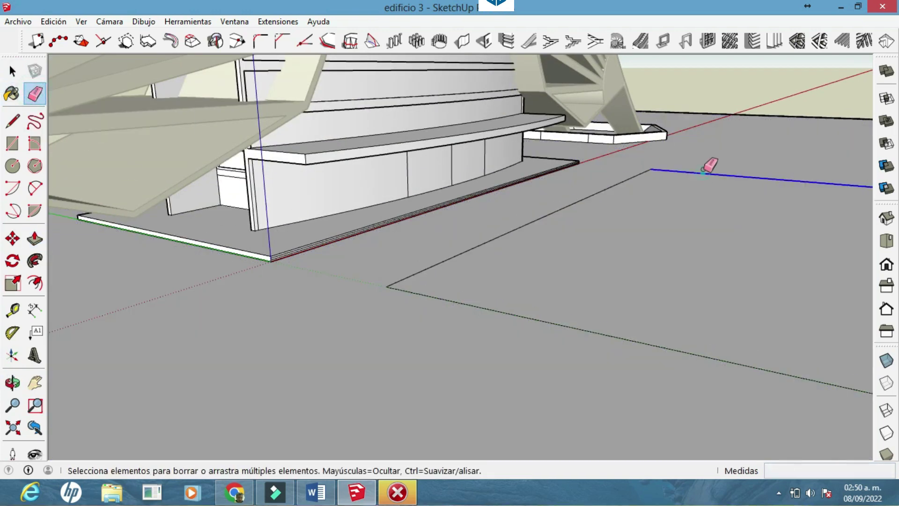
{"action": "left_click", "coordinate": [35, 238]}
{"action": "scroll", "scroll_direction": "up", "scroll_amount": 3}
{"action": "scroll", "scroll_direction": "up", "scroll_amount": 3}
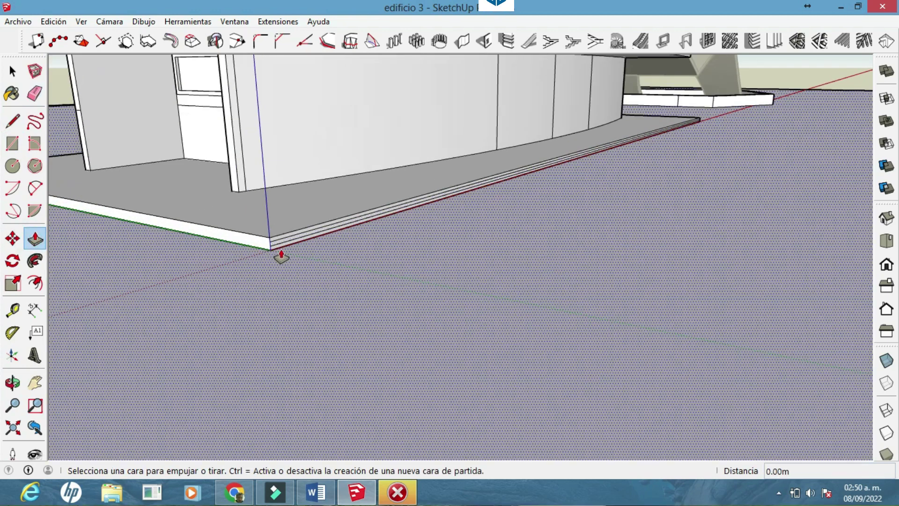
{"action": "left_click", "coordinate": [280, 248]}
{"action": "left_click", "coordinate": [682, 330]}
Step: Pull the ground face once more while orbiting around the slab
{"action": "scroll", "scroll_direction": "down", "scroll_amount": 3}
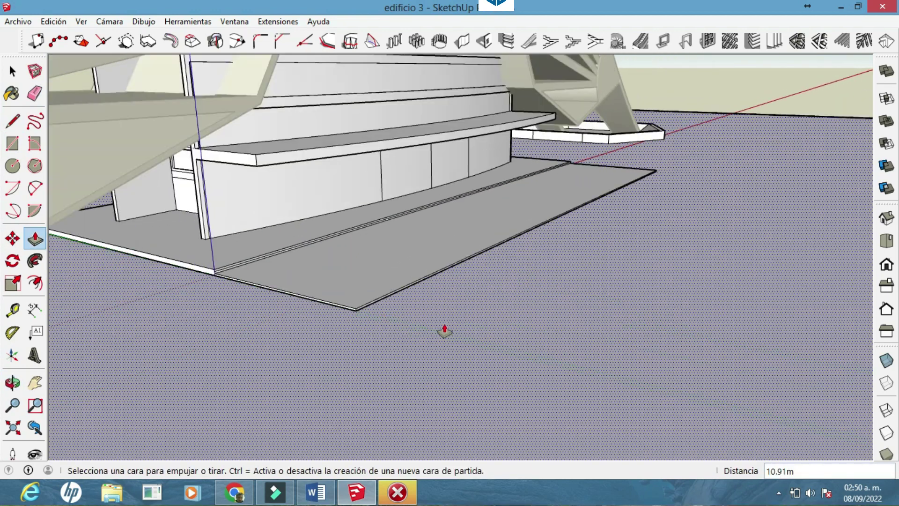
{"action": "scroll", "scroll_direction": "up", "scroll_amount": 3}
{"action": "scroll", "scroll_direction": "up", "scroll_amount": 3}
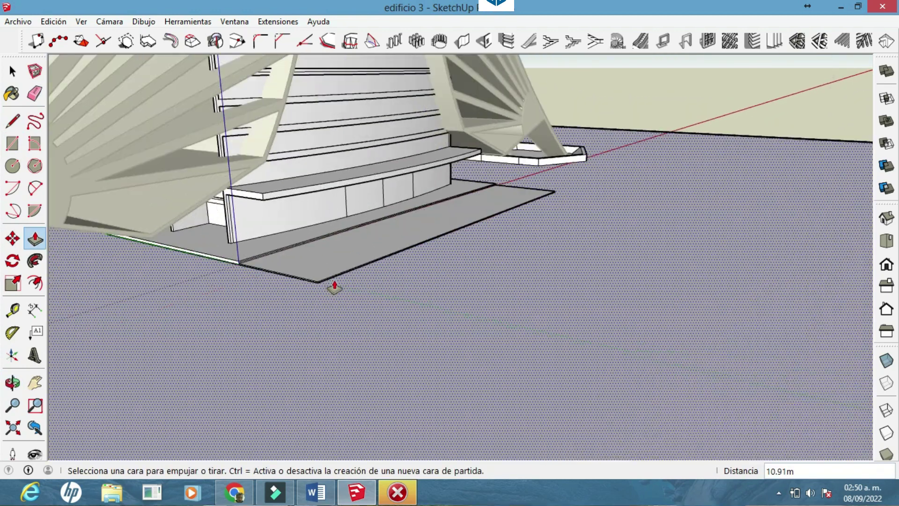
{"action": "scroll", "scroll_direction": "up", "scroll_amount": 3}
{"action": "left_click", "coordinate": [318, 285]}
{"action": "left_click_drag", "start_coordinate": [809, 375], "coordinate": [311, 254]}
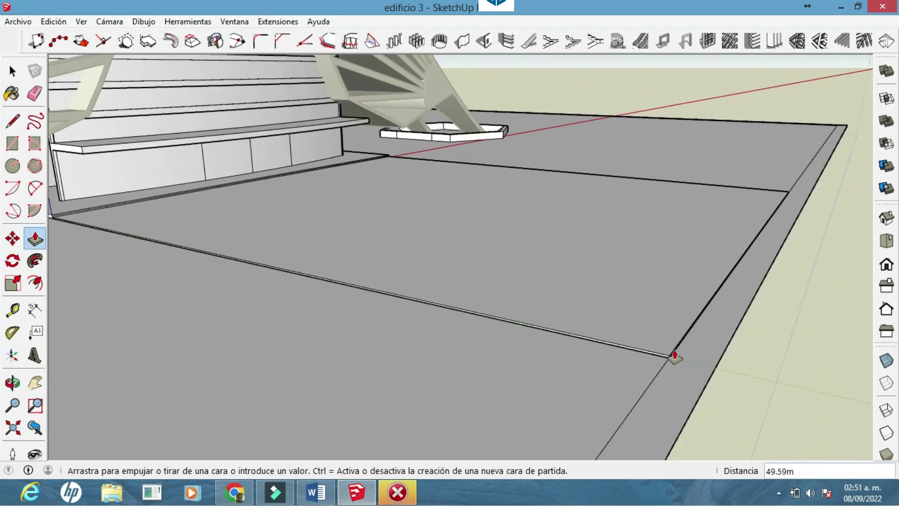
Step: Extend the edge strip's end face 28.56 m along the slab front
{"action": "scroll", "scroll_direction": "up", "scroll_amount": 3}
{"action": "scroll", "scroll_direction": "up", "scroll_amount": 3}
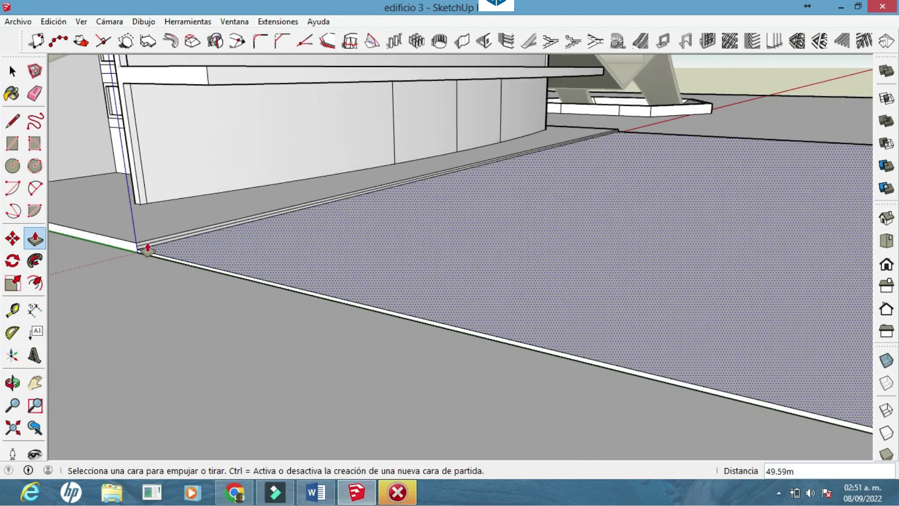
{"action": "scroll", "scroll_direction": "up", "scroll_amount": 3}
{"action": "left_click", "coordinate": [140, 255]}
{"action": "scroll", "scroll_direction": "down", "scroll_amount": 3}
{"action": "left_click_drag", "start_coordinate": [568, 345], "coordinate": [377, 424]}
{"action": "left_click", "coordinate": [622, 370]}
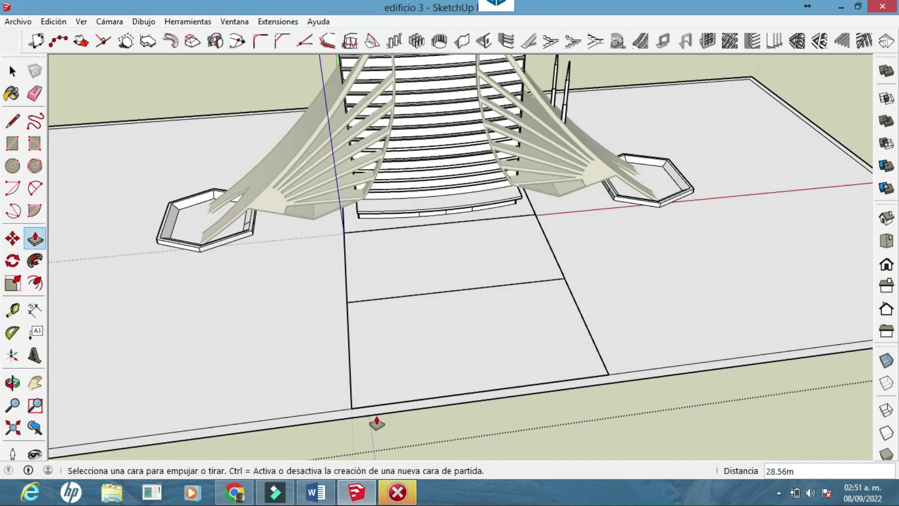
Step: Draw lines across the border from the path corners to the slab's lower edge
{"action": "scroll", "scroll_direction": "up", "scroll_amount": 3}
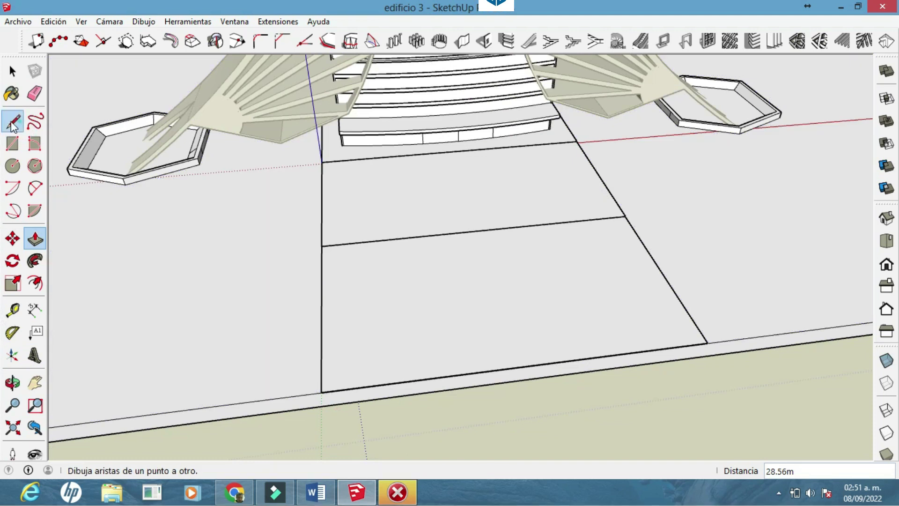
{"action": "left_click", "coordinate": [13, 125]}
{"action": "scroll", "scroll_direction": "up", "scroll_amount": 3}
{"action": "scroll", "scroll_direction": "up", "scroll_amount": 3}
{"action": "left_click", "coordinate": [336, 389]}
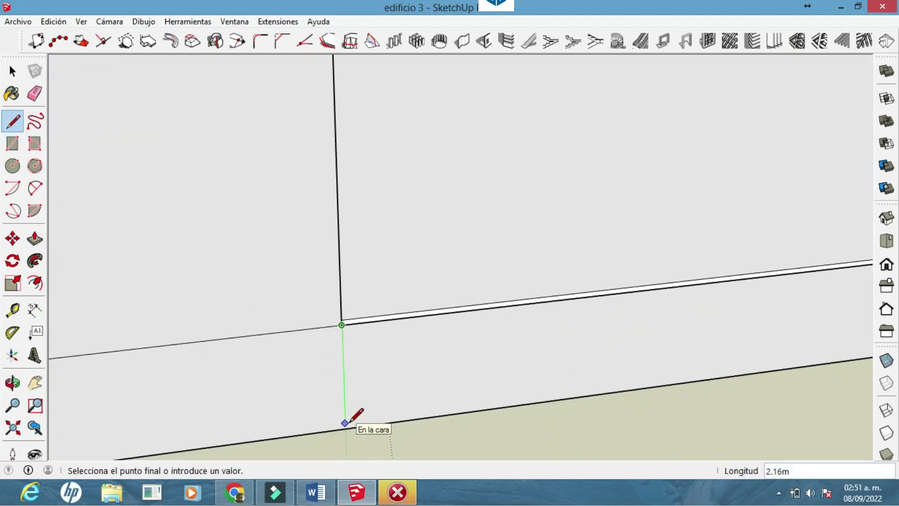
{"action": "scroll", "scroll_direction": "down", "scroll_amount": 3}
{"action": "scroll", "scroll_direction": "down", "scroll_amount": 3}
{"action": "scroll", "scroll_direction": "up", "scroll_amount": 3}
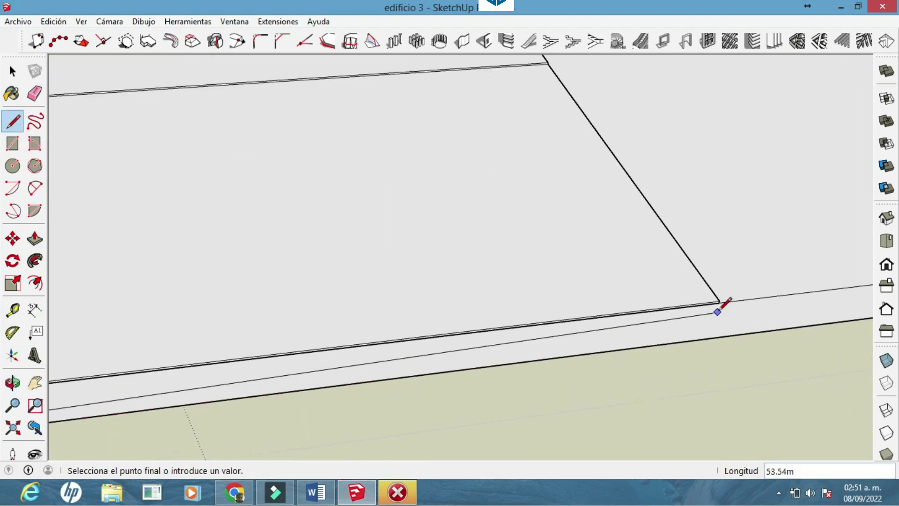
{"action": "left_click", "coordinate": [718, 302]}
{"action": "scroll", "scroll_direction": "up", "scroll_amount": 3}
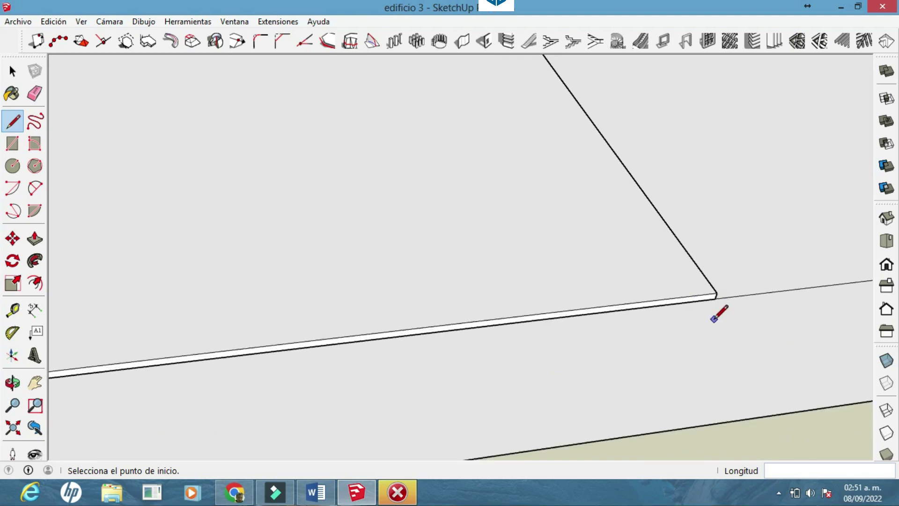
{"action": "left_click", "coordinate": [796, 411]}
Step: Draw another line across the front border strip to split off a section
{"action": "left_click", "coordinate": [35, 94]}
{"action": "left_click_drag", "start_coordinate": [618, 376], "coordinate": [603, 431]}
{"action": "scroll", "scroll_direction": "down", "scroll_amount": 3}
{"action": "scroll", "scroll_direction": "down", "scroll_amount": 3}
{"action": "scroll", "scroll_direction": "down", "scroll_amount": 3}
{"action": "scroll", "scroll_direction": "up", "scroll_amount": 3}
{"action": "left_click_drag", "start_coordinate": [320, 286], "coordinate": [333, 321]}
{"action": "left_click", "coordinate": [14, 117]}
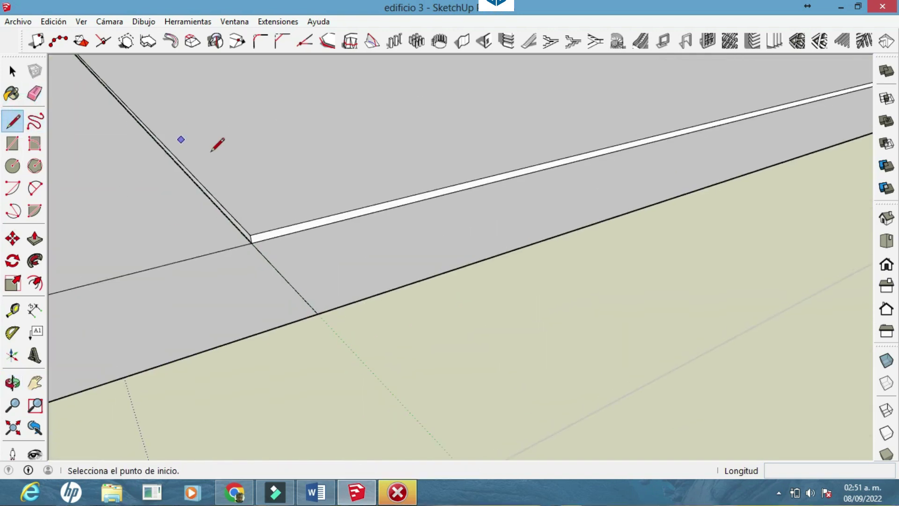
{"action": "left_click", "coordinate": [317, 313]}
{"action": "scroll", "scroll_direction": "up", "scroll_amount": 3}
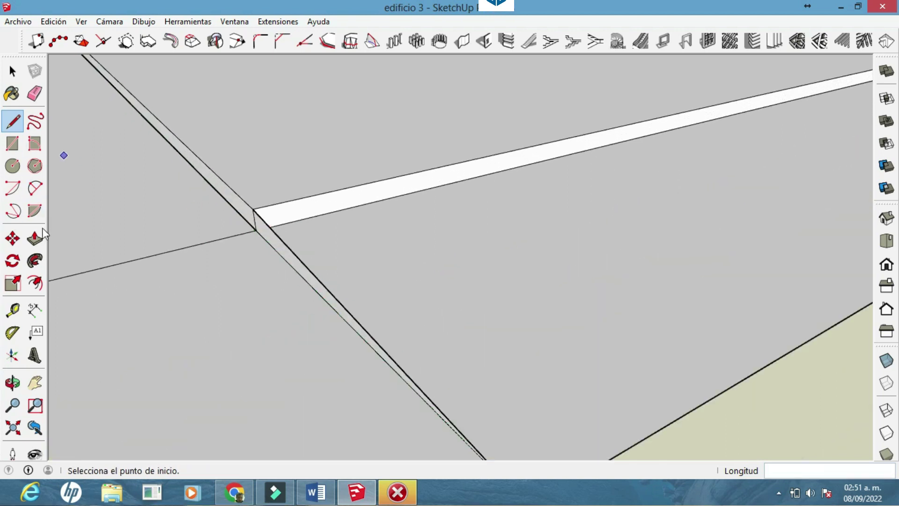
Step: Cancel two unintended Push/Pull extrusions while reorienting toward the slab's front edge
{"action": "left_click", "coordinate": [35, 239]}
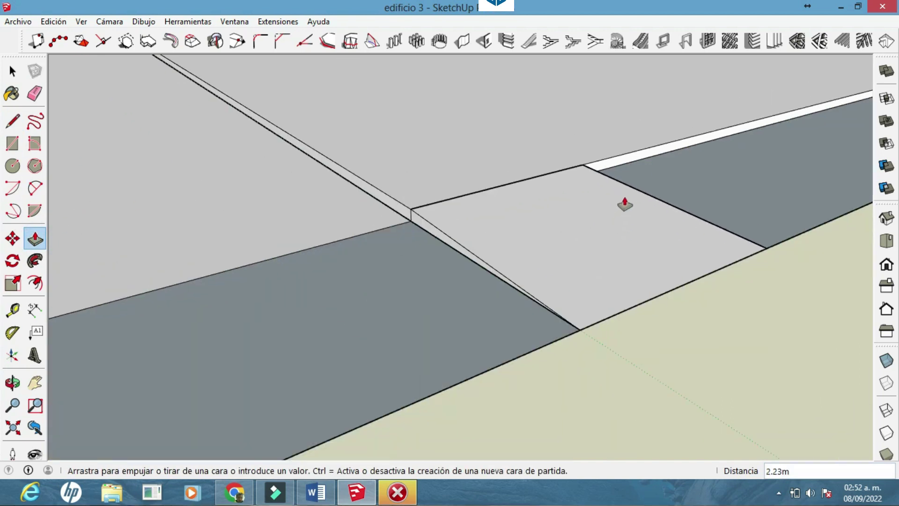
{"action": "left_click_drag", "start_coordinate": [491, 226], "coordinate": [311, 371]}
{"action": "left_click_drag", "start_coordinate": [596, 295], "coordinate": [738, 223]}
{"action": "key", "text": "Escape"}
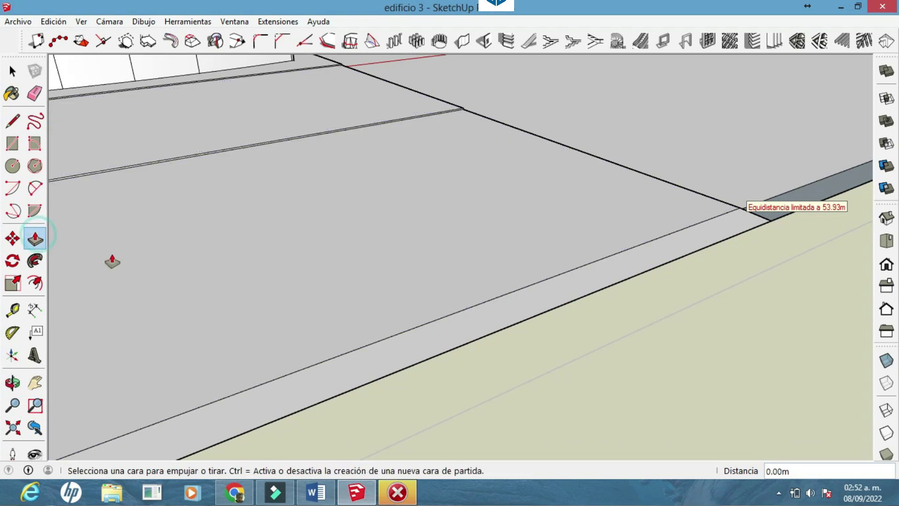
{"action": "left_click_drag", "start_coordinate": [112, 261], "coordinate": [454, 226]}
{"action": "left_click_drag", "start_coordinate": [140, 197], "coordinate": [271, 309]}
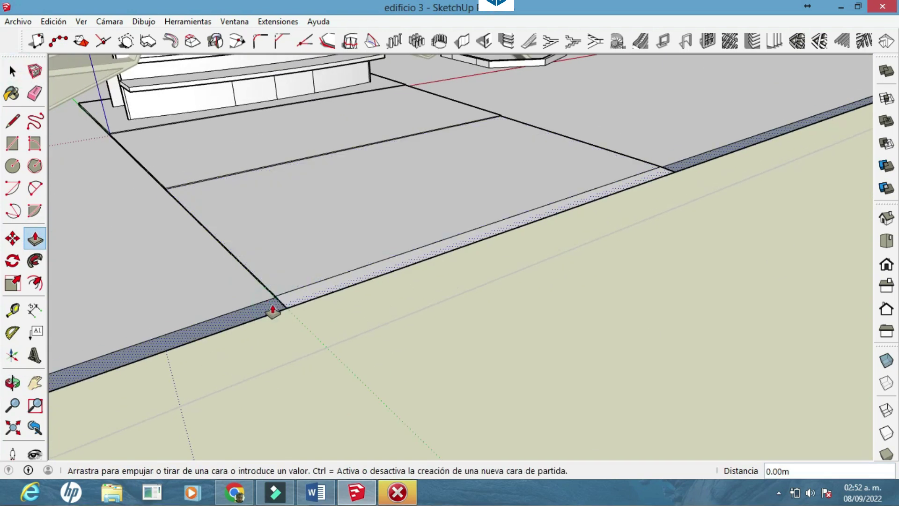
{"action": "key", "text": "Escape"}
{"action": "scroll", "scroll_direction": "up", "scroll_amount": 3}
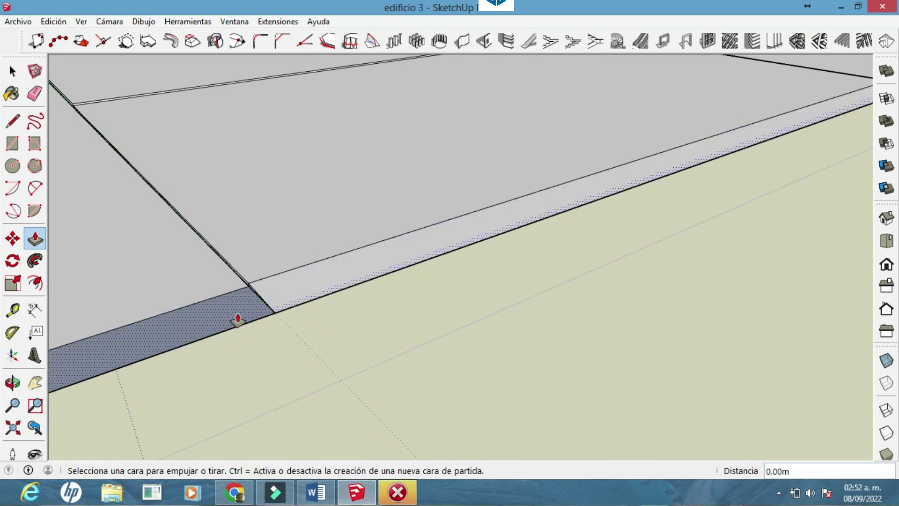
Step: Raise one front border section 2.83 m
{"action": "left_click", "coordinate": [238, 319]}
{"action": "left_click", "coordinate": [181, 224]}
{"action": "left_click_drag", "start_coordinate": [181, 224], "coordinate": [266, 296]}
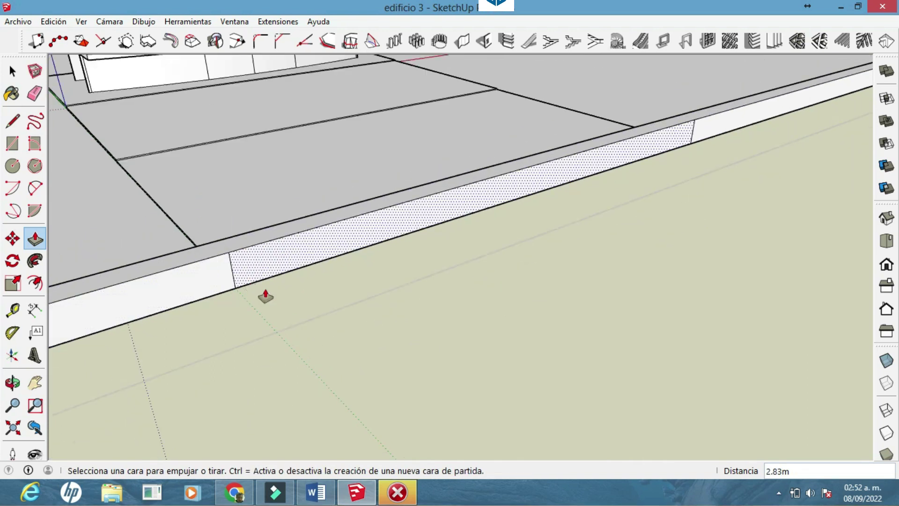
{"action": "scroll", "scroll_direction": "down", "scroll_amount": 3}
{"action": "left_click", "coordinate": [406, 387]}
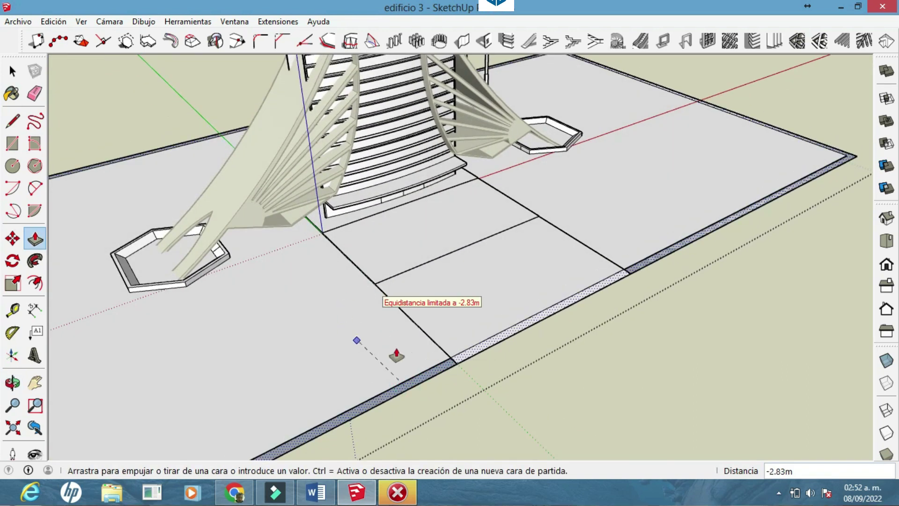
Step: Raise the second border section and the border's front face to matching height
{"action": "left_click", "coordinate": [396, 354]}
{"action": "left_click", "coordinate": [501, 311]}
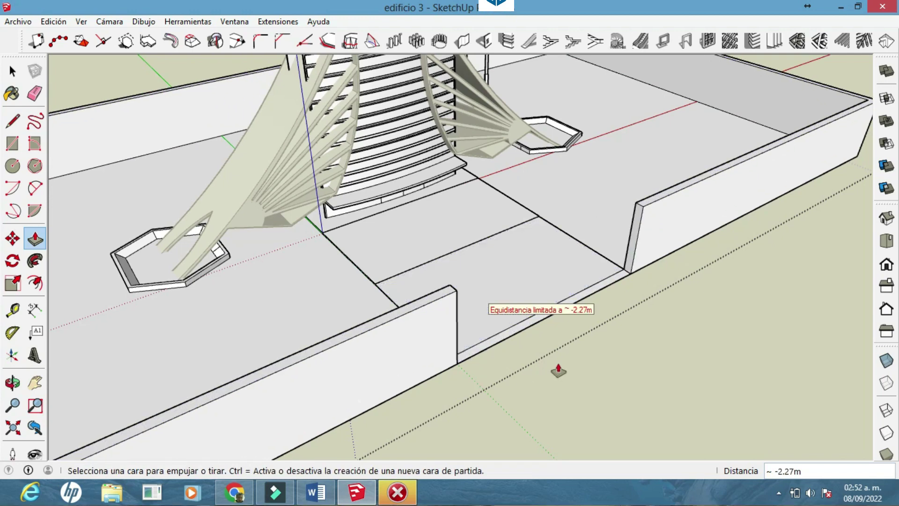
{"action": "scroll", "scroll_direction": "down", "scroll_amount": 3}
{"action": "left_click_drag", "start_coordinate": [444, 381], "coordinate": [446, 369]}
{"action": "scroll", "scroll_direction": "up", "scroll_amount": 3}
{"action": "scroll", "scroll_direction": "up", "scroll_amount": 3}
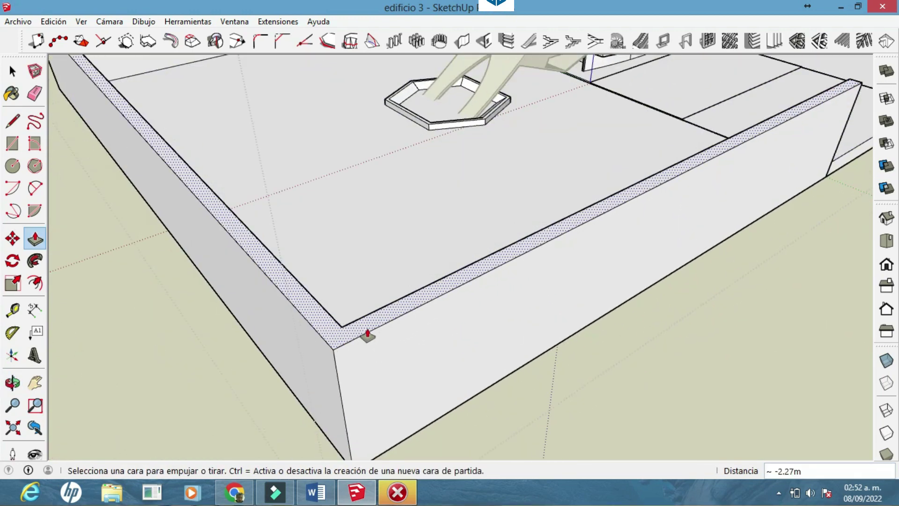
{"action": "scroll", "scroll_direction": "down", "scroll_amount": 3}
Step: Orbit past the curved wall and bench, then out to view the tower and ribs
{"action": "left_click_drag", "start_coordinate": [367, 365], "coordinate": [401, 361]}
{"action": "scroll", "scroll_direction": "down", "scroll_amount": 3}
{"action": "scroll", "scroll_direction": "up", "scroll_amount": 3}
{"action": "left_click_drag", "start_coordinate": [415, 301], "coordinate": [777, 283]}
{"action": "scroll", "scroll_direction": "up", "scroll_amount": 3}
{"action": "scroll", "scroll_direction": "down", "scroll_amount": 3}
{"action": "scroll", "scroll_direction": "down", "scroll_amount": 3}
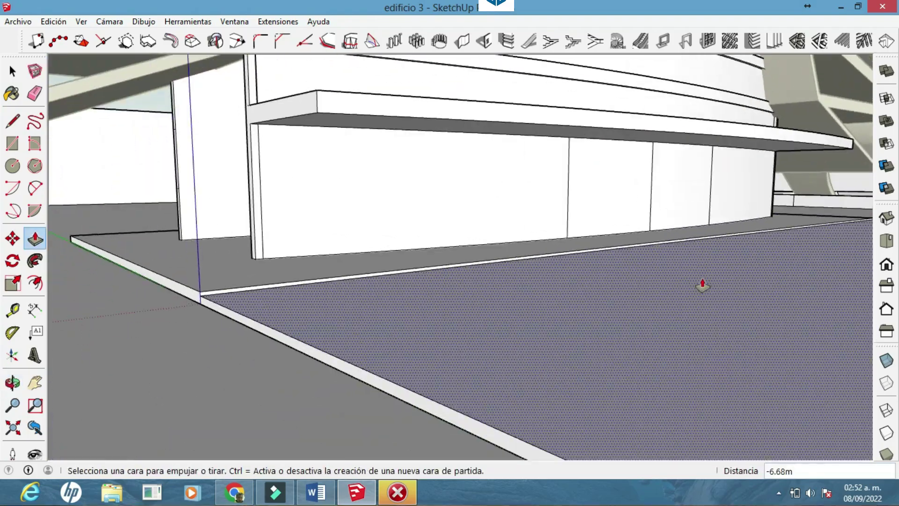
{"action": "left_click_drag", "start_coordinate": [702, 285], "coordinate": [552, 367]}
{"action": "scroll", "scroll_direction": "down", "scroll_amount": 3}
{"action": "left_click_drag", "start_coordinate": [507, 441], "coordinate": [583, 364]}
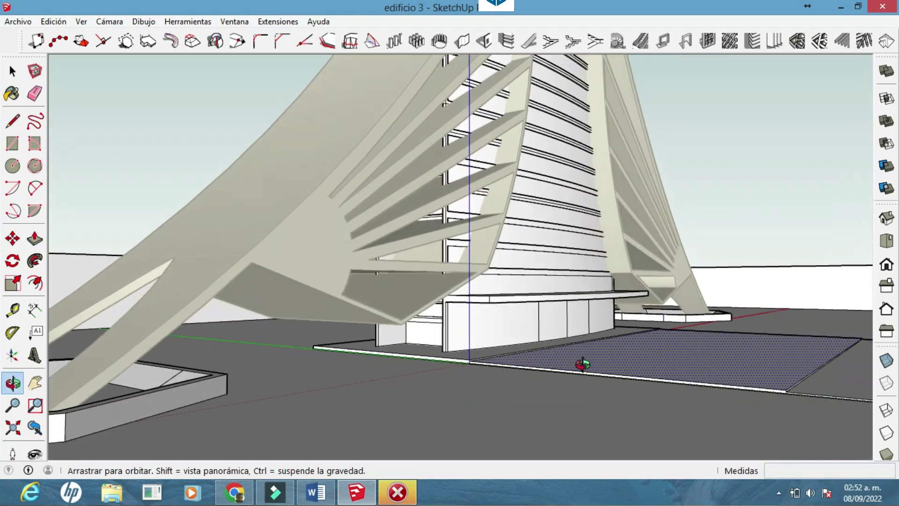
Step: Orbit and zoom to a low view under the slanted overhang at the tower base
{"action": "scroll", "scroll_direction": "down", "scroll_amount": 3}
{"action": "left_click_drag", "start_coordinate": [562, 449], "coordinate": [515, 407]}
{"action": "scroll", "scroll_direction": "up", "scroll_amount": 3}
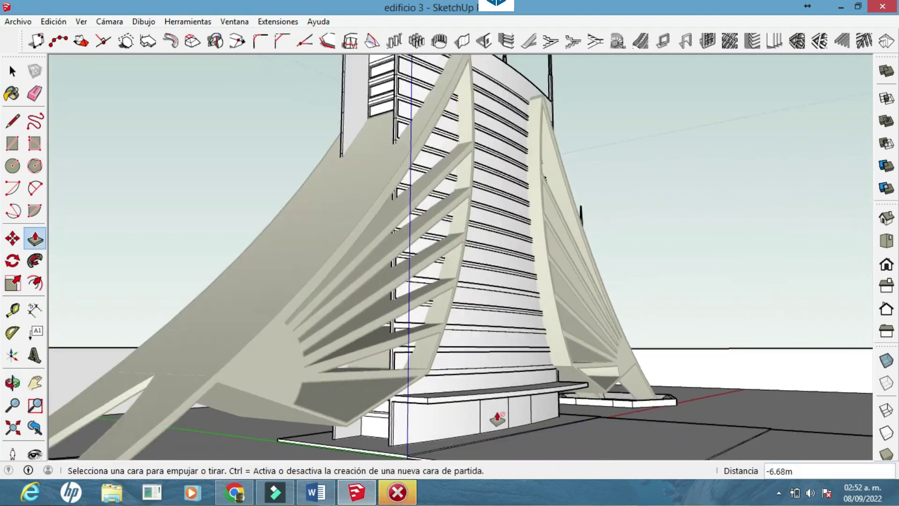
{"action": "scroll", "scroll_direction": "up", "scroll_amount": 3}
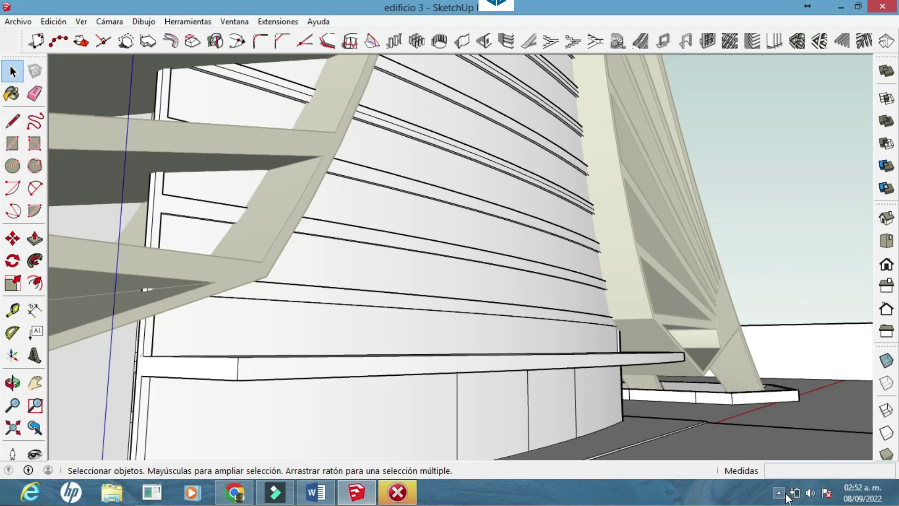
{"action": "left_click", "coordinate": [785, 495]}
{"action": "scroll", "scroll_direction": "down", "scroll_amount": 3}
{"action": "left_click_drag", "start_coordinate": [753, 180], "coordinate": [528, 353]}
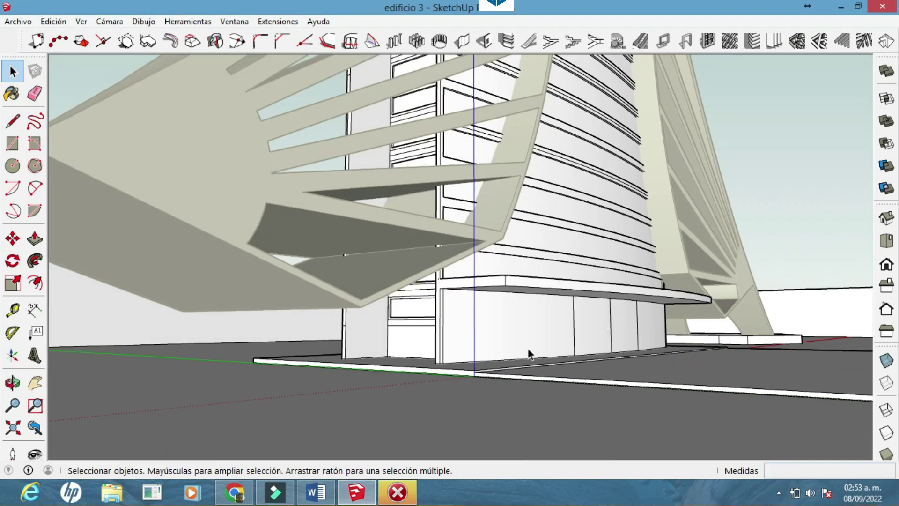
{"action": "scroll", "scroll_direction": "up", "scroll_amount": 3}
{"action": "left_click_drag", "start_coordinate": [445, 341], "coordinate": [427, 317]}
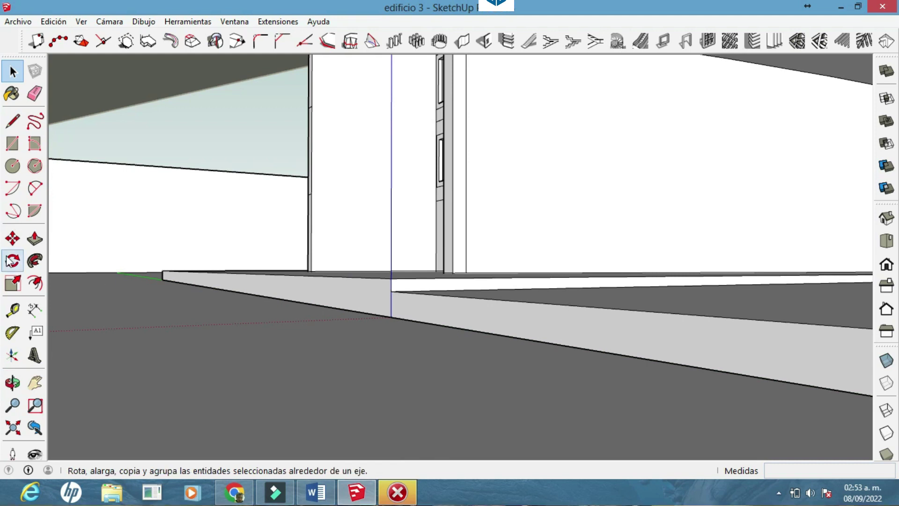
{"action": "left_click_drag", "start_coordinate": [365, 259], "coordinate": [429, 281]}
{"action": "scroll", "scroll_direction": "up", "scroll_amount": 3}
{"action": "scroll", "scroll_direction": "up", "scroll_amount": 3}
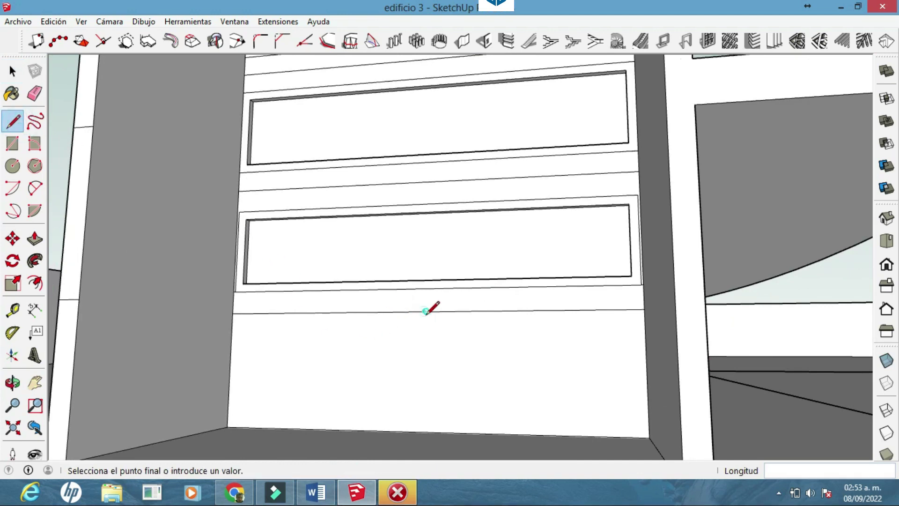
Step: Inset outlines on the right and left panels, splitting the left panel with a vertical line
{"action": "left_click", "coordinate": [36, 287]}
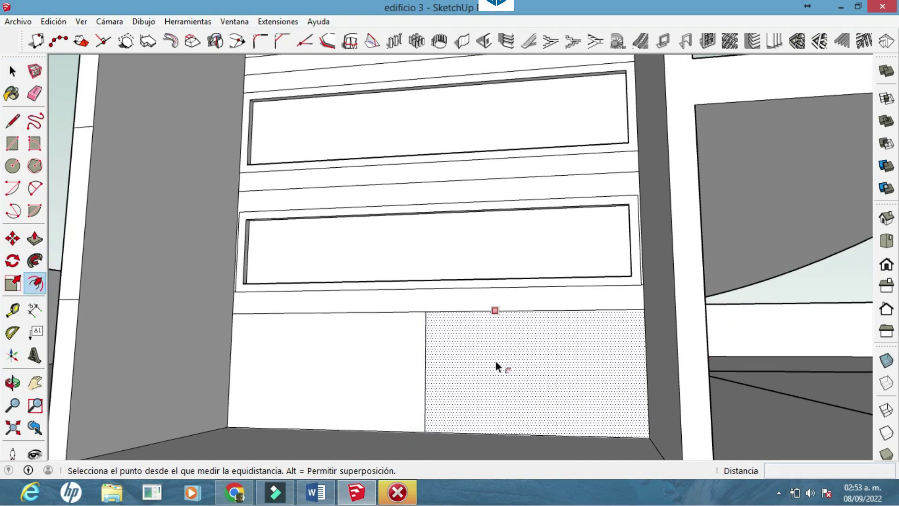
{"action": "left_click", "coordinate": [495, 361]}
{"action": "left_click", "coordinate": [449, 318]}
{"action": "double_click", "coordinate": [389, 345]}
{"action": "left_click", "coordinate": [531, 318]}
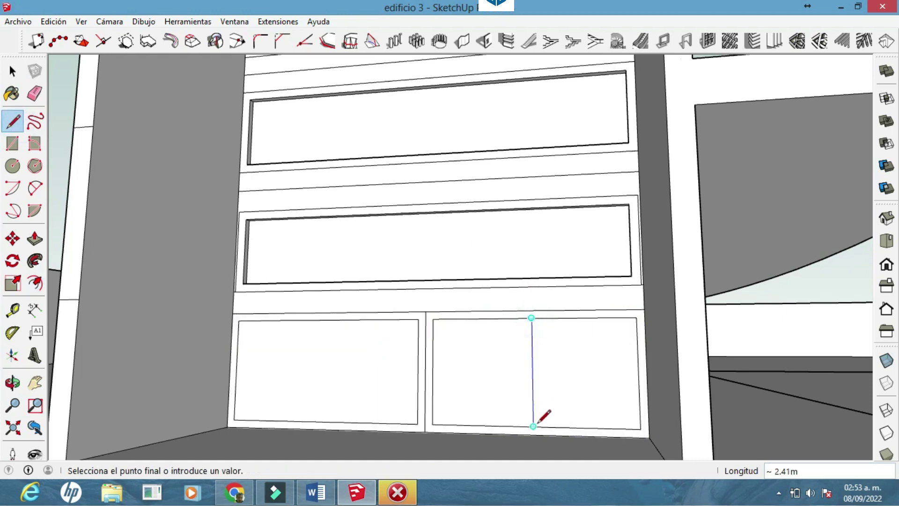
{"action": "left_click", "coordinate": [331, 419]}
Step: Trial-recess a cabinet panel face with Push/Pull, then undo the recesses
{"action": "key", "text": "p"}
{"action": "left_click_drag", "start_coordinate": [331, 420], "coordinate": [411, 321]}
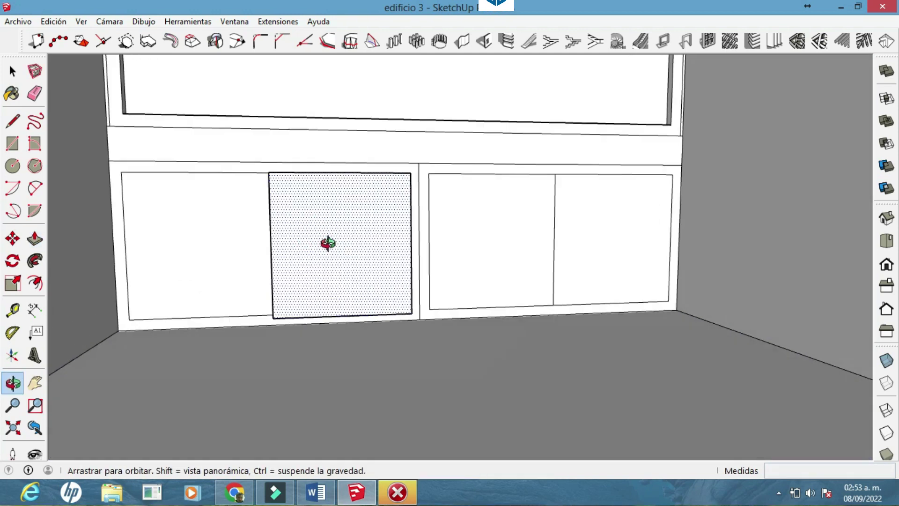
{"action": "left_click_drag", "start_coordinate": [312, 238], "coordinate": [389, 262]}
{"action": "left_click_drag", "start_coordinate": [388, 262], "coordinate": [387, 259]}
{"action": "left_click", "coordinate": [389, 261]}
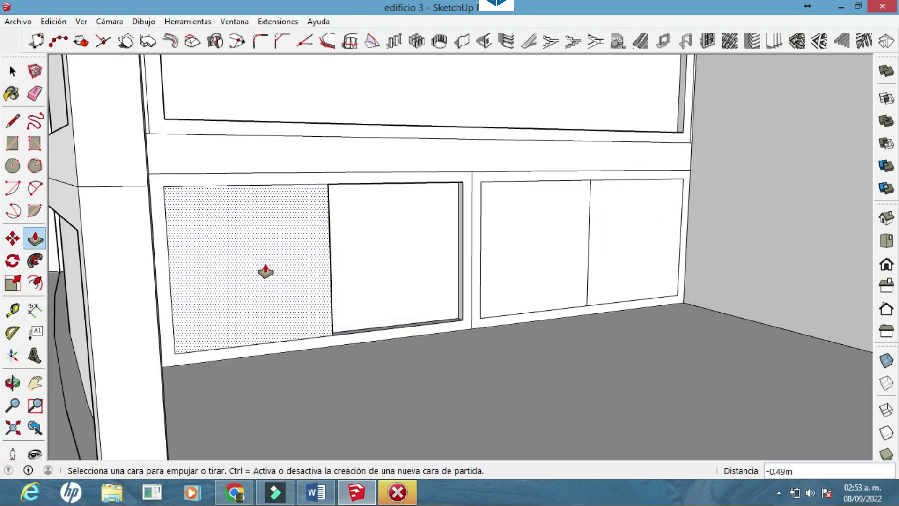
{"action": "key", "text": "ctrl+z"}
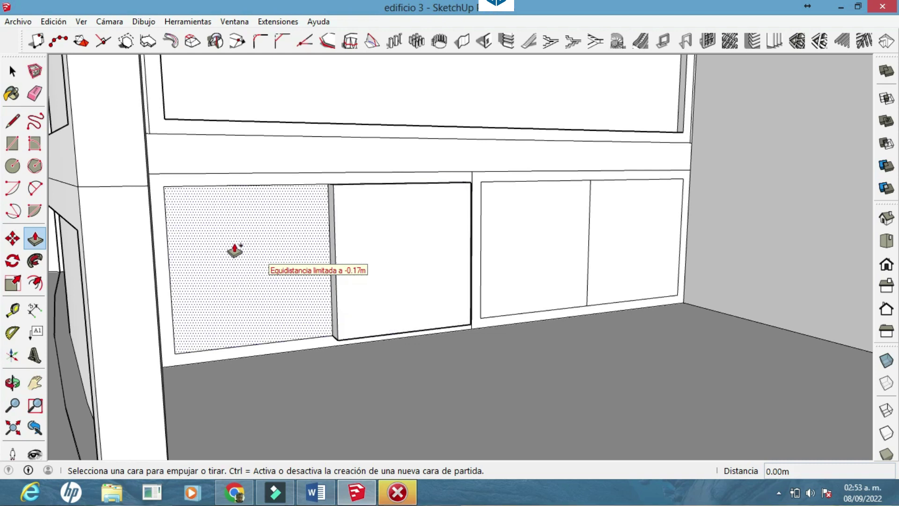
{"action": "left_click", "coordinate": [35, 283]}
{"action": "key", "text": "ctrl+z"}
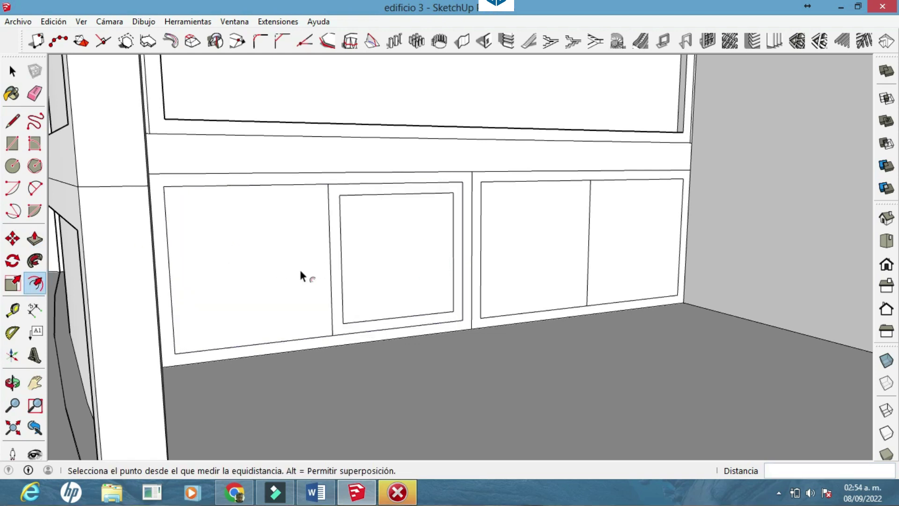
Step: Inset outlines on the middle, left, right and far-right ground-floor panels
{"action": "left_click", "coordinate": [376, 280]}
{"action": "left_click", "coordinate": [334, 245]}
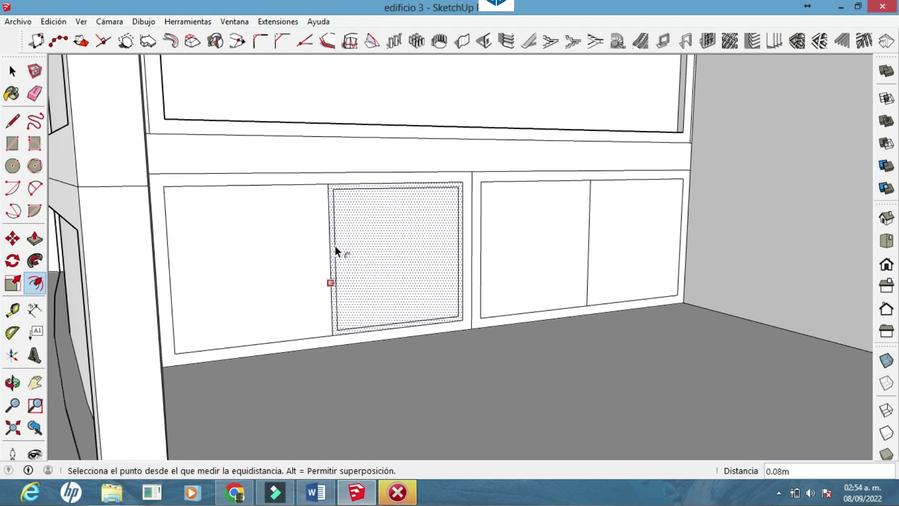
{"action": "double_click", "coordinate": [294, 251]}
{"action": "double_click", "coordinate": [553, 235]}
{"action": "double_click", "coordinate": [628, 227]}
Step: Recess the far-right panel and repeat the same recess on another panel
{"action": "left_click", "coordinate": [35, 238]}
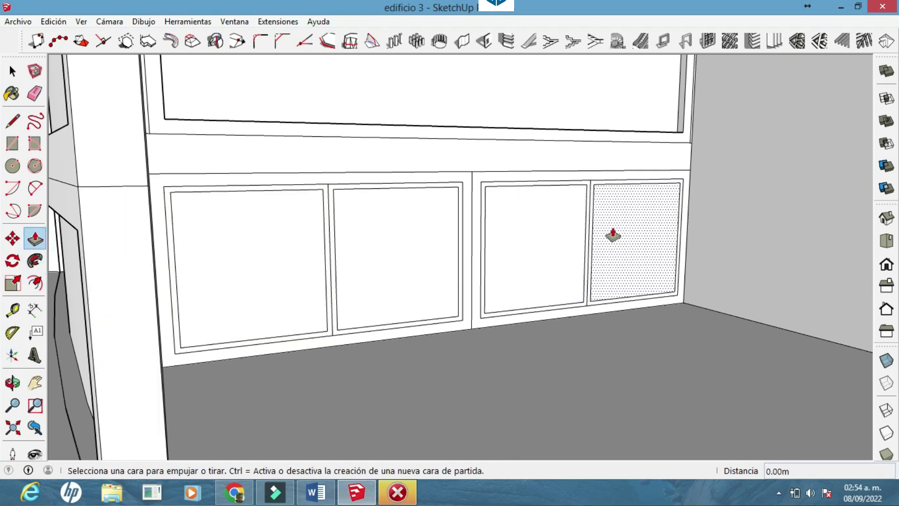
{"action": "left_click", "coordinate": [611, 234]}
{"action": "left_click", "coordinate": [554, 230]}
{"action": "double_click", "coordinate": [401, 245]}
{"action": "scroll", "scroll_direction": "up", "scroll_amount": 3}
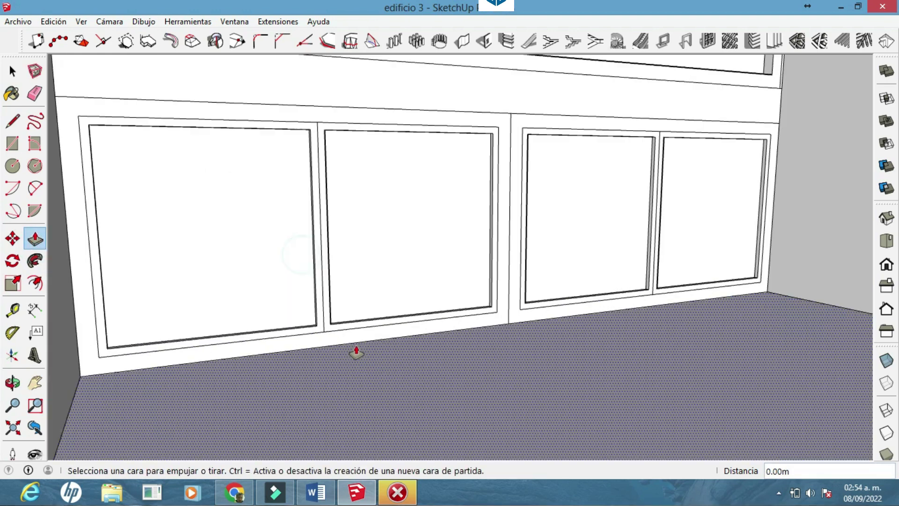
{"action": "scroll", "scroll_direction": "up", "scroll_amount": 3}
Step: Push the middle panel inward and make the strip below the left panel flush
{"action": "left_click", "coordinate": [401, 374]}
{"action": "left_click", "coordinate": [403, 391]}
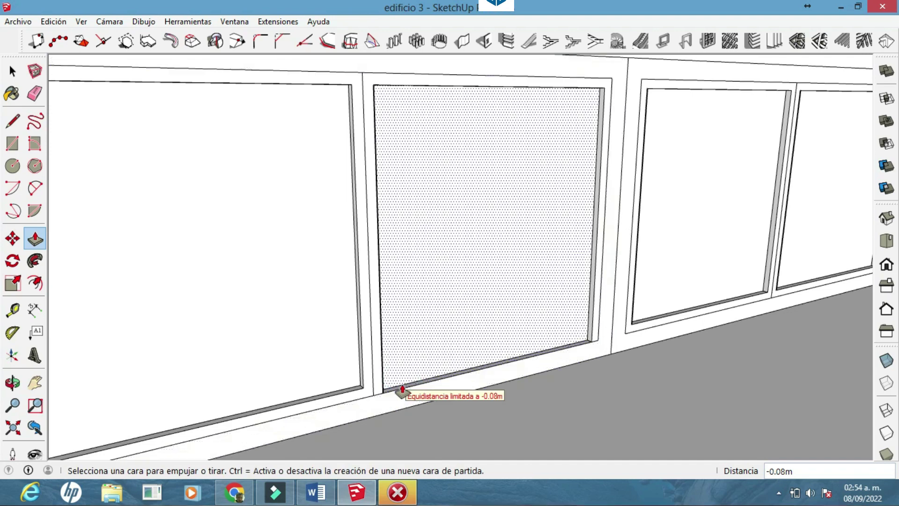
{"action": "left_click", "coordinate": [404, 396]}
{"action": "left_click", "coordinate": [360, 402]}
{"action": "left_click", "coordinate": [328, 401]}
{"action": "left_click", "coordinate": [327, 407]}
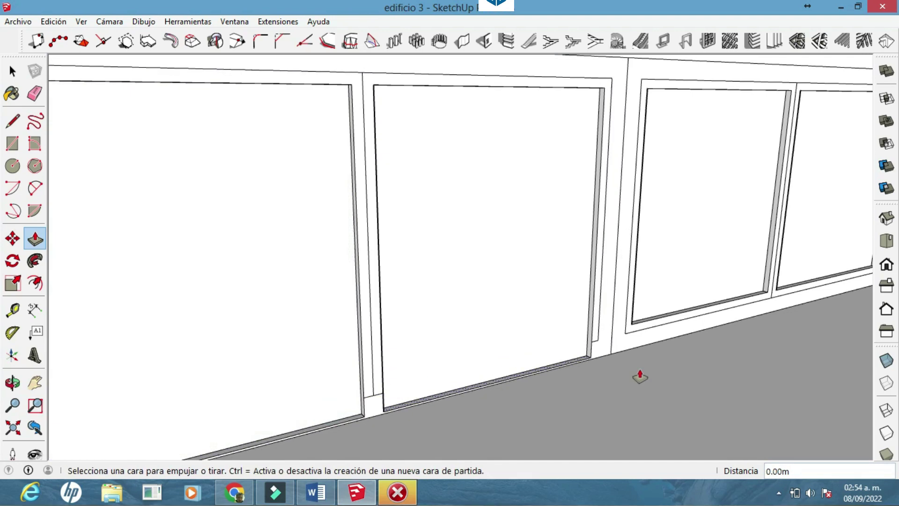
{"action": "left_click", "coordinate": [34, 93]}
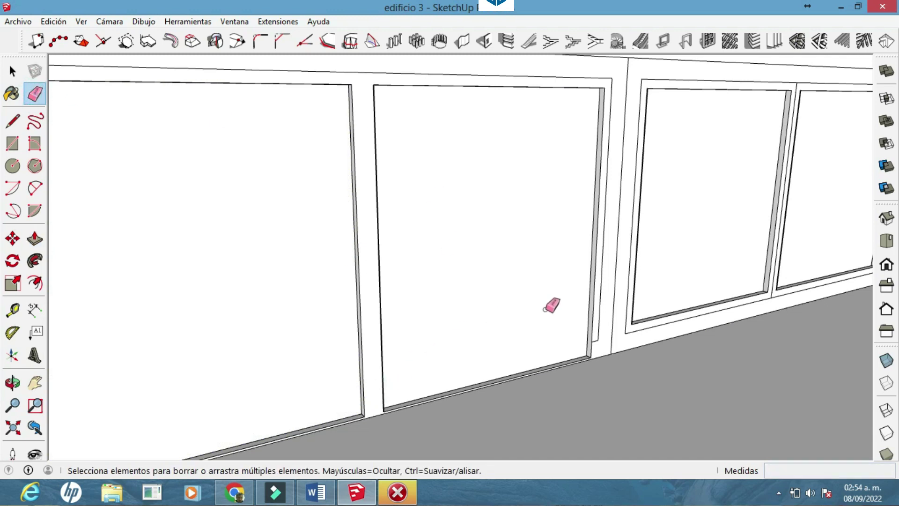
{"action": "scroll", "scroll_direction": "up", "scroll_amount": 3}
Step: Push the narrow sill face beside the right panel flush with the frame
{"action": "key", "text": "p"}
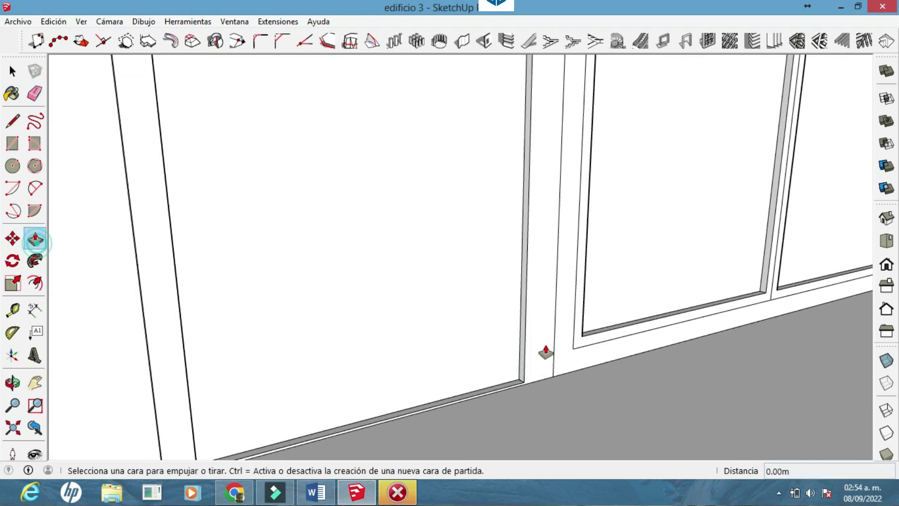
{"action": "scroll", "scroll_direction": "up", "scroll_amount": 3}
{"action": "left_click", "coordinate": [617, 329]}
{"action": "scroll", "scroll_direction": "up", "scroll_amount": 3}
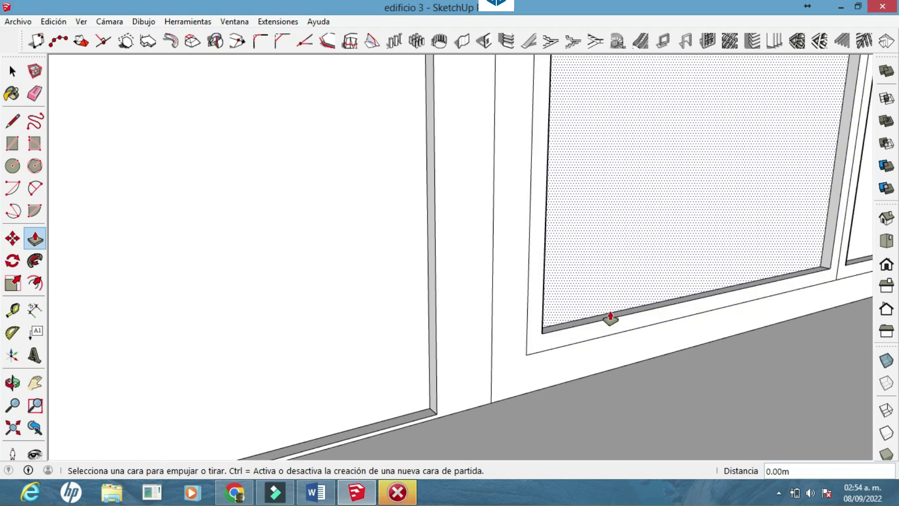
{"action": "left_click", "coordinate": [611, 329]}
{"action": "left_click_drag", "start_coordinate": [611, 337], "coordinate": [556, 367]}
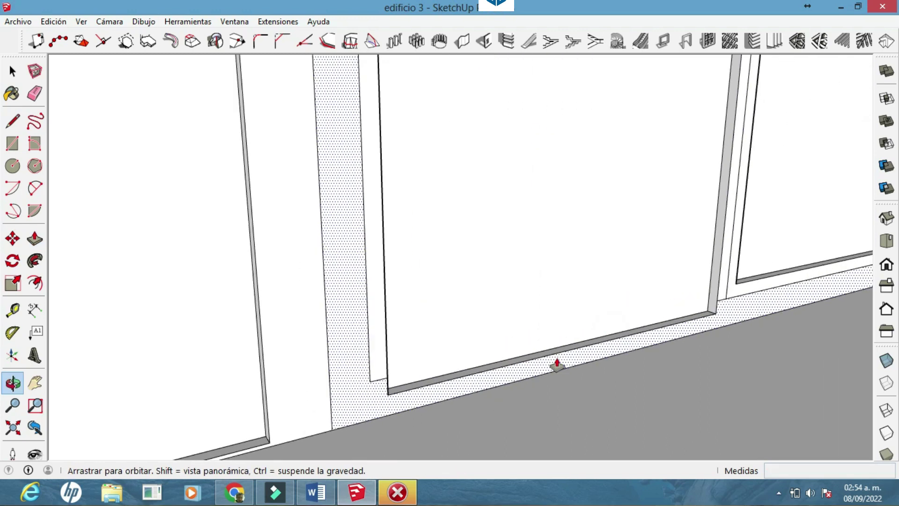
{"action": "left_click", "coordinate": [473, 373]}
{"action": "left_click", "coordinate": [297, 426]}
Step: Push another sill face inward to the snapped edge, about 0.16 m
{"action": "left_click_drag", "start_coordinate": [297, 425], "coordinate": [768, 315]}
{"action": "scroll", "scroll_direction": "up", "scroll_amount": 3}
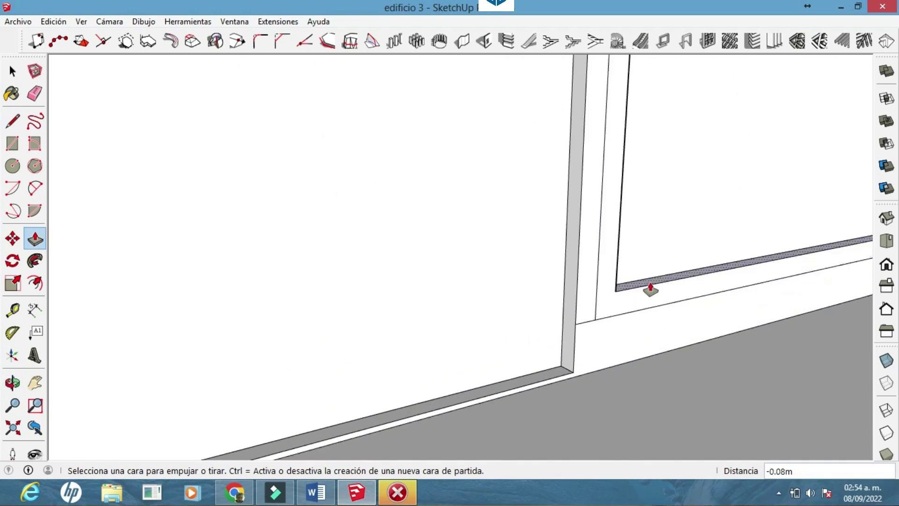
{"action": "left_click", "coordinate": [647, 313]}
{"action": "left_click", "coordinate": [566, 373]}
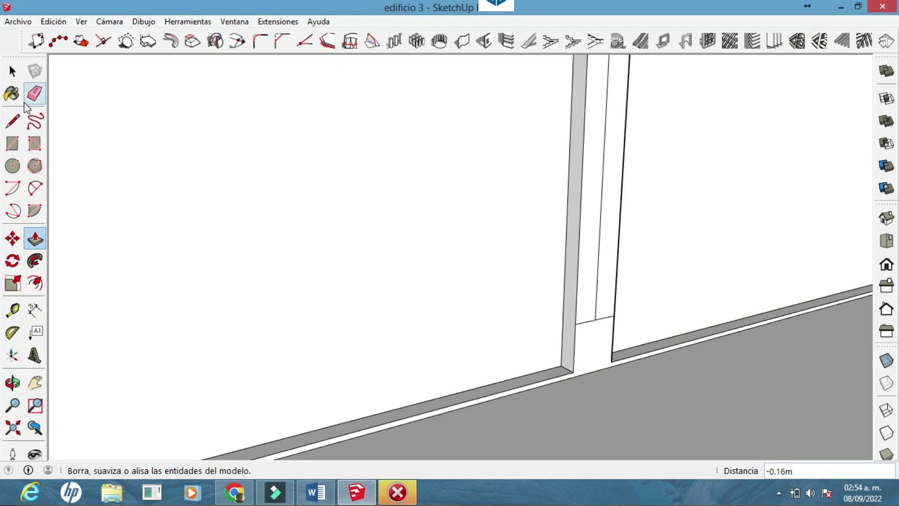
{"action": "scroll", "scroll_direction": "down", "scroll_amount": 3}
{"action": "left_click_drag", "start_coordinate": [594, 315], "coordinate": [799, 259]}
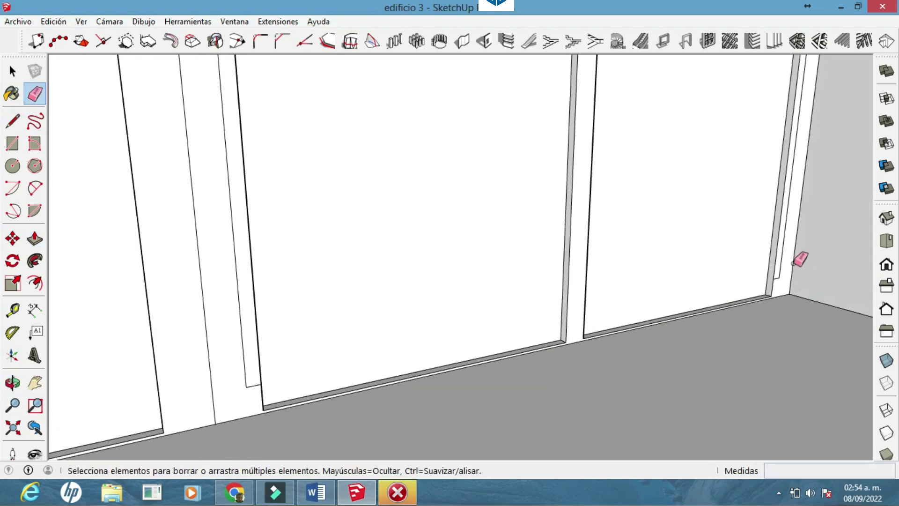
Step: Erase the leftover edge on the wall and inspect the recessed panels
{"action": "left_click", "coordinate": [248, 387]}
{"action": "left_click_drag", "start_coordinate": [255, 364], "coordinate": [325, 345]}
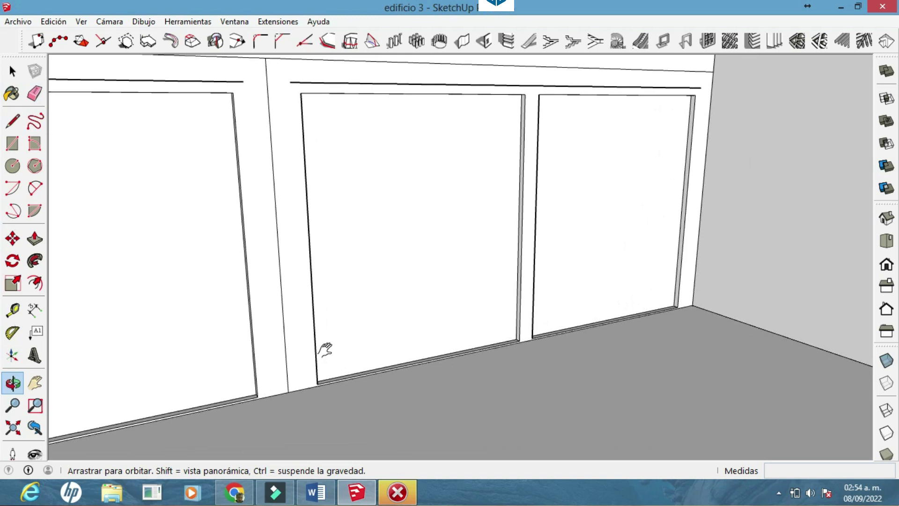
{"action": "left_click_drag", "start_coordinate": [318, 81], "coordinate": [422, 136]}
{"action": "scroll", "scroll_direction": "down", "scroll_amount": 3}
{"action": "left_click_drag", "start_coordinate": [406, 217], "coordinate": [395, 332]}
{"action": "scroll", "scroll_direction": "up", "scroll_amount": 3}
{"action": "left_click", "coordinate": [34, 239]}
{"action": "left_click", "coordinate": [35, 93]}
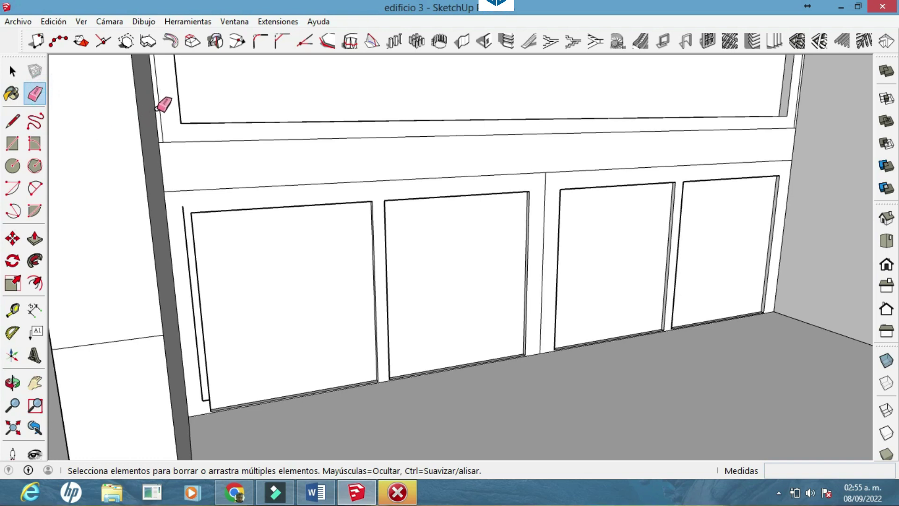
Step: Pull the band above the panels out about 3.78 m and lower the ledge's top face
{"action": "left_click", "coordinate": [337, 169]}
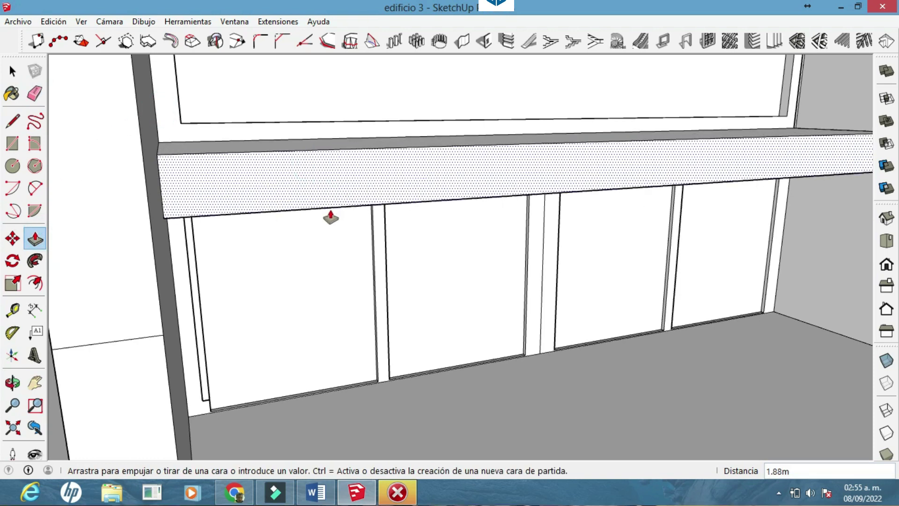
{"action": "left_click_drag", "start_coordinate": [159, 187], "coordinate": [377, 224]}
{"action": "left_click", "coordinate": [393, 209]}
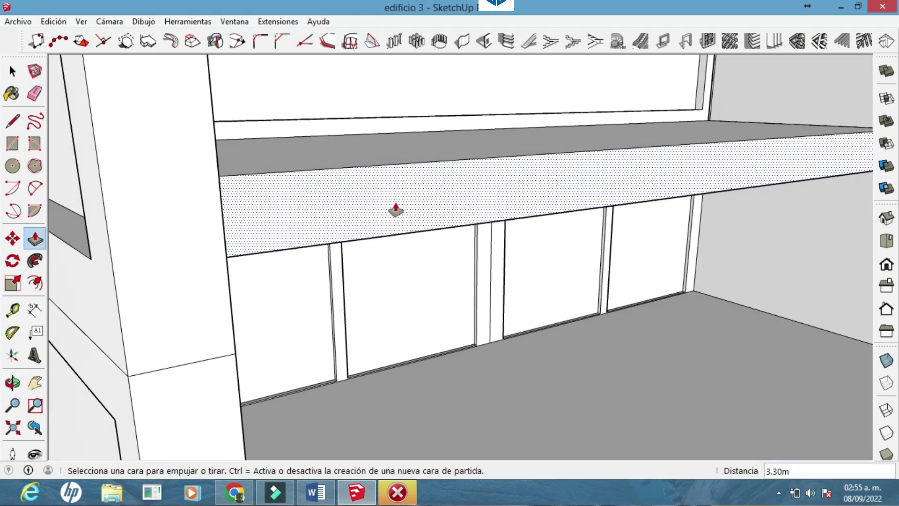
{"action": "left_click", "coordinate": [390, 185]}
{"action": "left_click", "coordinate": [492, 206]}
{"action": "left_click_drag", "start_coordinate": [492, 206], "coordinate": [645, 190]}
Step: Collapse the ledge's back strip and erase leftover edges
{"action": "key", "text": "e"}
{"action": "scroll", "scroll_direction": "up", "scroll_amount": 3}
{"action": "key", "text": "p"}
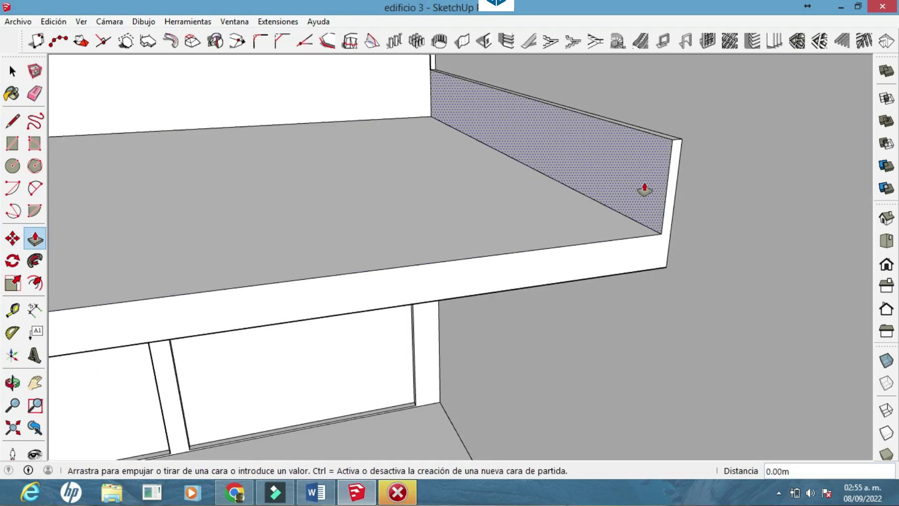
{"action": "left_click_drag", "start_coordinate": [645, 190], "coordinate": [263, 140]}
{"action": "left_click", "coordinate": [34, 92]}
{"action": "scroll", "scroll_direction": "down", "scroll_amount": 3}
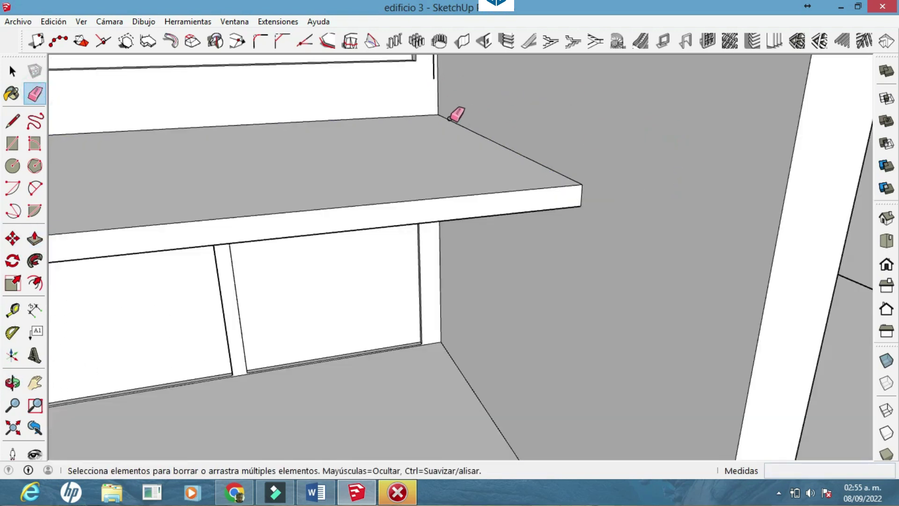
{"action": "scroll", "scroll_direction": "up", "scroll_amount": 3}
{"action": "scroll", "scroll_direction": "down", "scroll_amount": 3}
{"action": "left_click_drag", "start_coordinate": [595, 160], "coordinate": [606, 254]}
Step: Inset outlines on the right and left lower wall faces and draw a vertical split line
{"action": "scroll", "scroll_direction": "up", "scroll_amount": 3}
{"action": "key", "text": "e"}
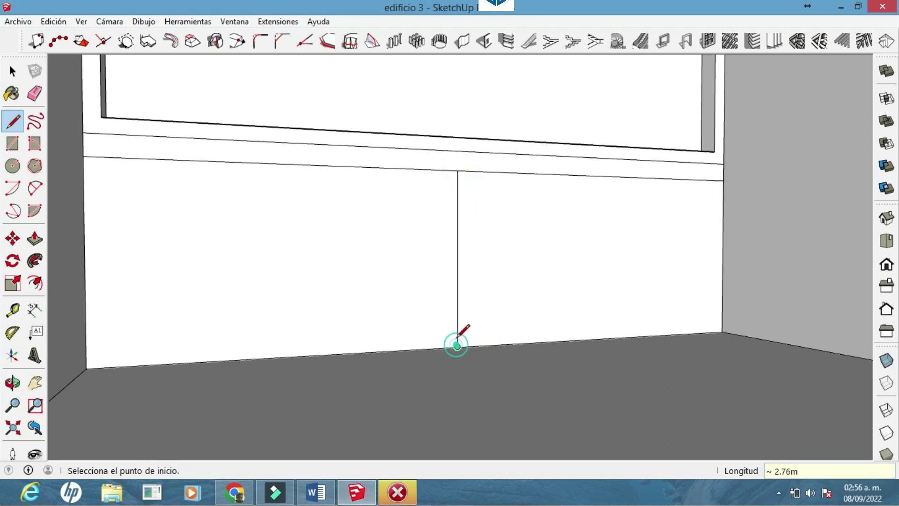
{"action": "key", "text": "f"}
{"action": "double_click", "coordinate": [527, 280]}
{"action": "double_click", "coordinate": [367, 271]}
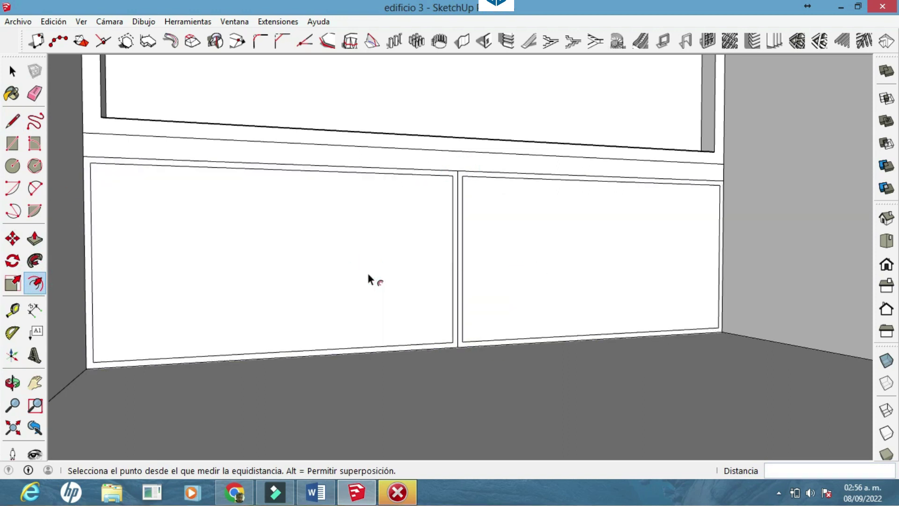
{"action": "left_click", "coordinate": [289, 350]}
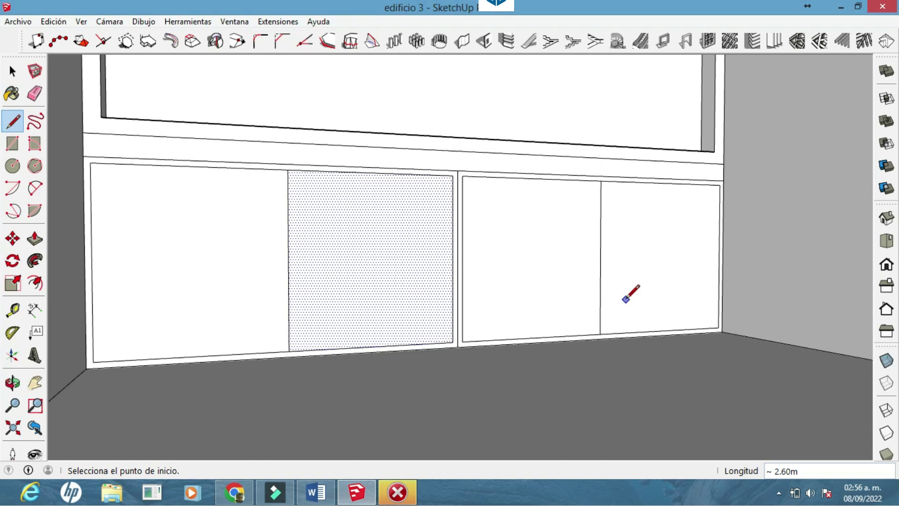
Step: Open the hidden system tray icons and orbit to view under the canopy
{"action": "left_click", "coordinate": [778, 492]}
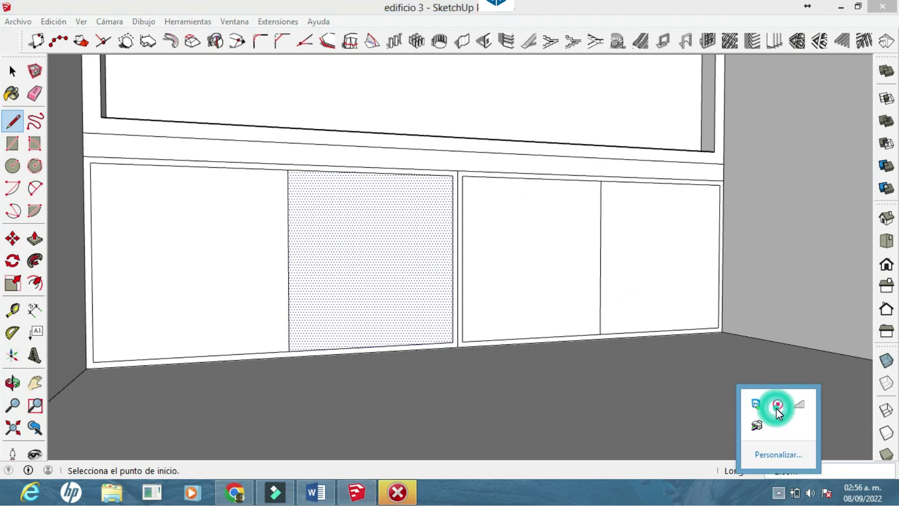
{"action": "left_click_drag", "start_coordinate": [427, 422], "coordinate": [422, 304]}
{"action": "scroll", "scroll_direction": "down", "scroll_amount": 3}
{"action": "scroll", "scroll_direction": "down", "scroll_amount": 3}
Step: Show the Herramientas de Extrusión toolbar, then close it
{"action": "left_click", "coordinate": [13, 72]}
{"action": "right_click", "coordinate": [41, 191]}
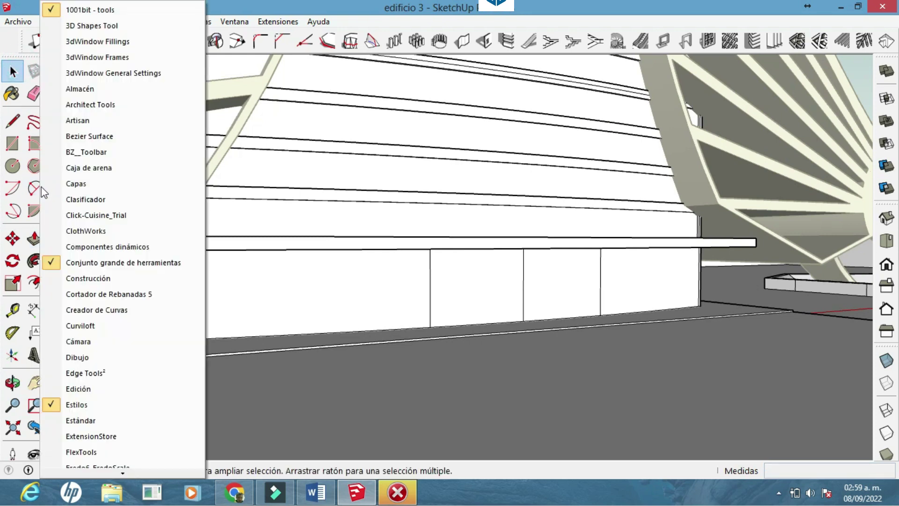
{"action": "left_click", "coordinate": [114, 366]}
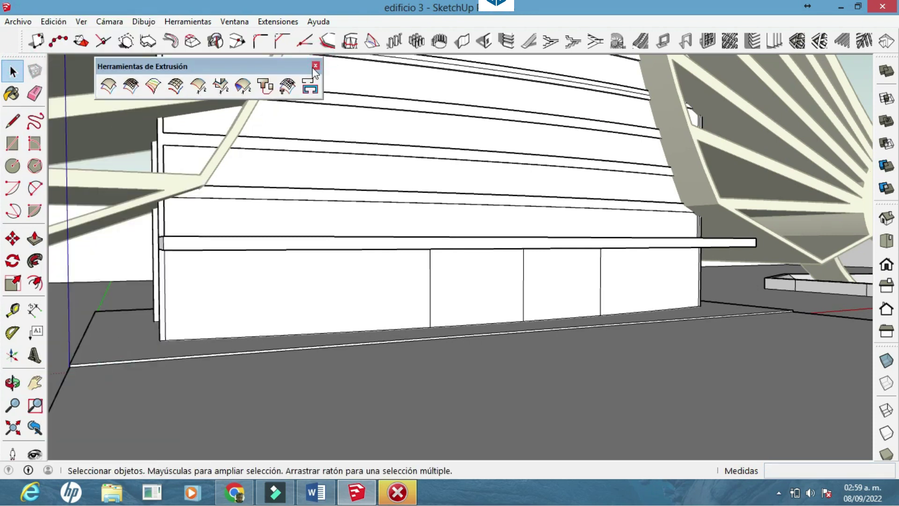
{"action": "left_click", "coordinate": [315, 66]}
Step: Browse the toolbar list, close it, and select a ground-floor wall panel
{"action": "right_click", "coordinate": [13, 210]}
{"action": "scroll", "scroll_direction": "down", "scroll_amount": 3}
{"action": "scroll", "scroll_direction": "down", "scroll_amount": 3}
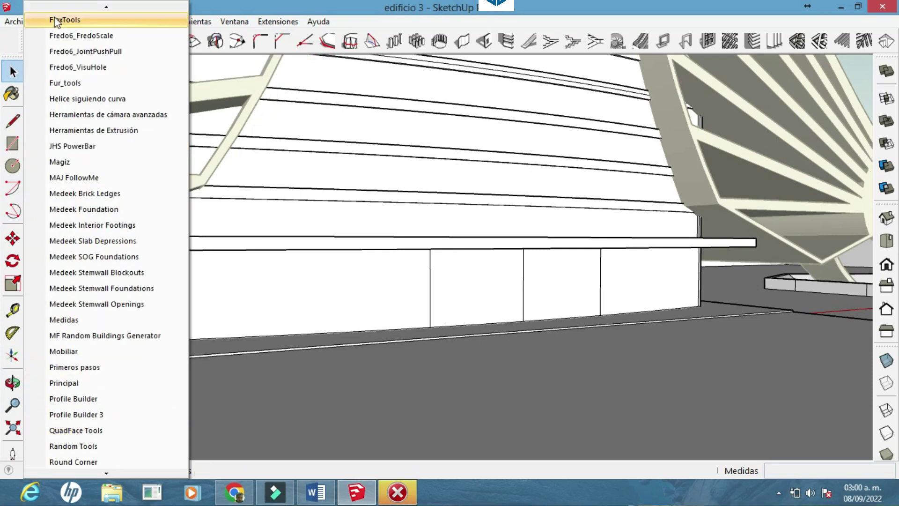
{"action": "left_click", "coordinate": [55, 20]}
{"action": "scroll", "scroll_direction": "up", "scroll_amount": 3}
{"action": "left_click", "coordinate": [466, 275]}
{"action": "scroll", "scroll_direction": "up", "scroll_amount": 3}
{"action": "left_click", "coordinate": [607, 260]}
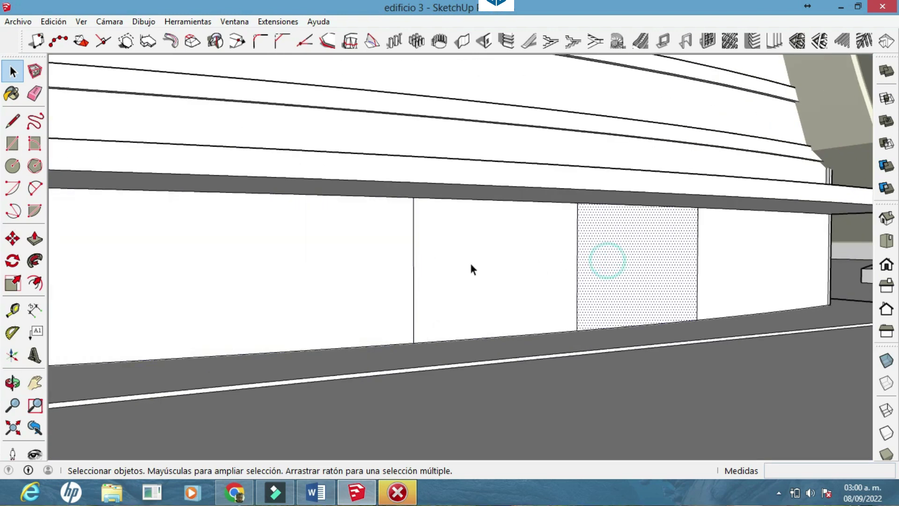
{"action": "scroll", "scroll_direction": "down", "scroll_amount": 3}
Step: Enable the Tools on Surface toolbar and select the middle wall panel
{"action": "right_click", "coordinate": [36, 225]}
{"action": "scroll", "scroll_direction": "down", "scroll_amount": 3}
{"action": "scroll", "scroll_direction": "down", "scroll_amount": 3}
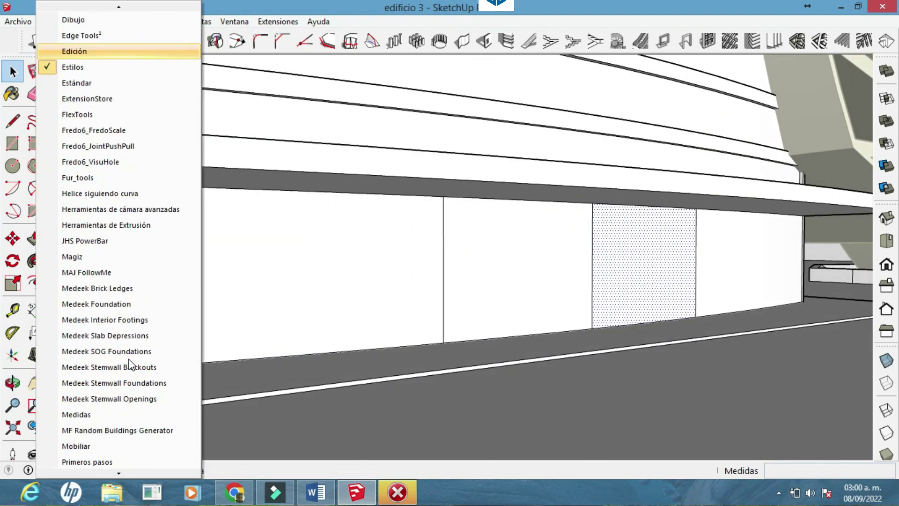
{"action": "scroll", "scroll_direction": "down", "scroll_amount": 3}
{"action": "scroll", "scroll_direction": "down", "scroll_amount": 3}
{"action": "scroll", "scroll_direction": "down", "scroll_amount": 3}
{"action": "scroll", "scroll_direction": "down", "scroll_amount": 3}
{"action": "scroll", "scroll_direction": "down", "scroll_amount": 3}
{"action": "left_click", "coordinate": [110, 337]}
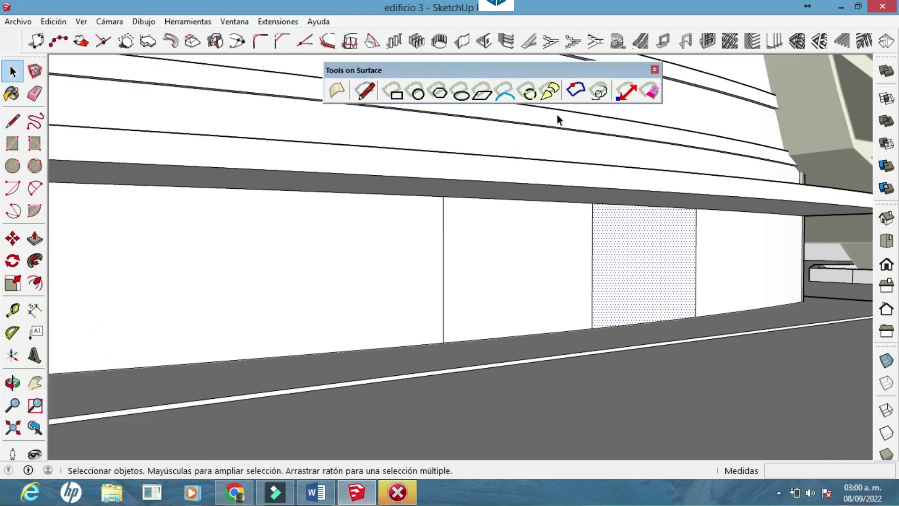
{"action": "left_click", "coordinate": [536, 285]}
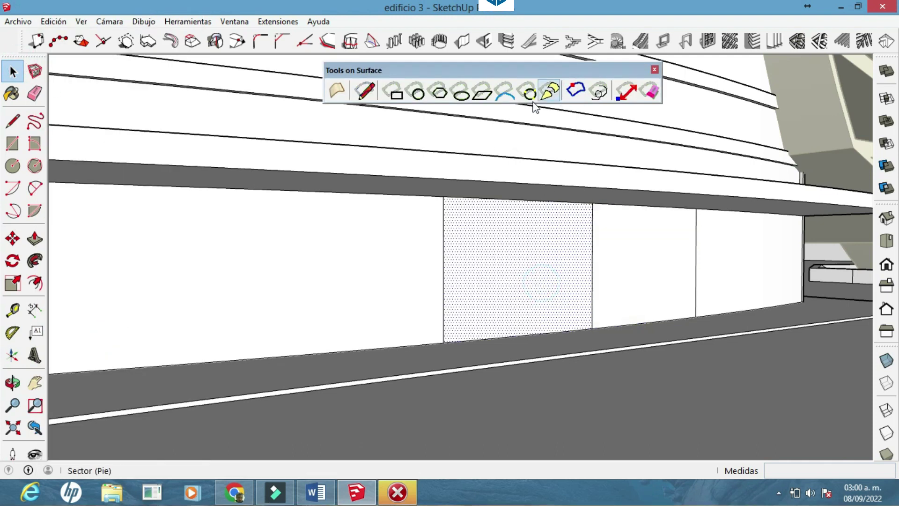
Step: Offset a dashed inset construction outline inside one curved wall panel
{"action": "left_click", "coordinate": [507, 270]}
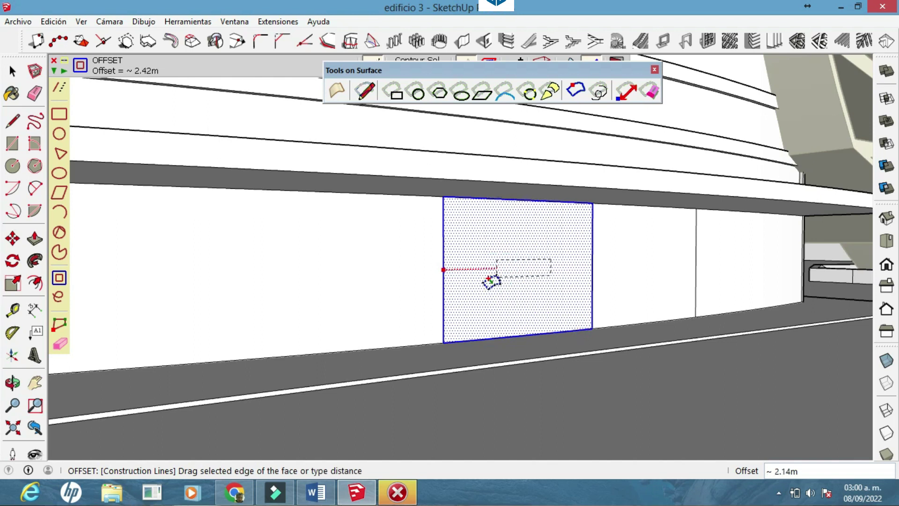
{"action": "left_click", "coordinate": [449, 202]}
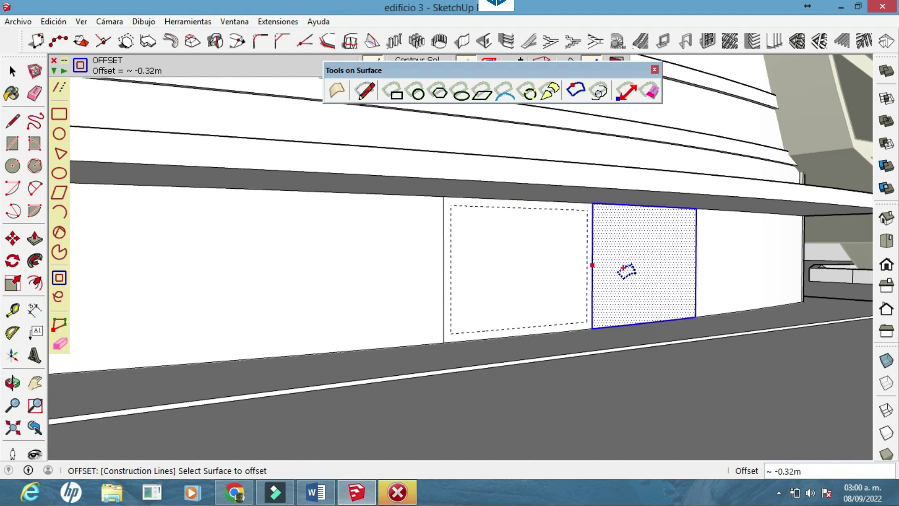
{"action": "left_click_drag", "start_coordinate": [624, 277], "coordinate": [611, 290]}
{"action": "left_click_drag", "start_coordinate": [578, 245], "coordinate": [623, 251]}
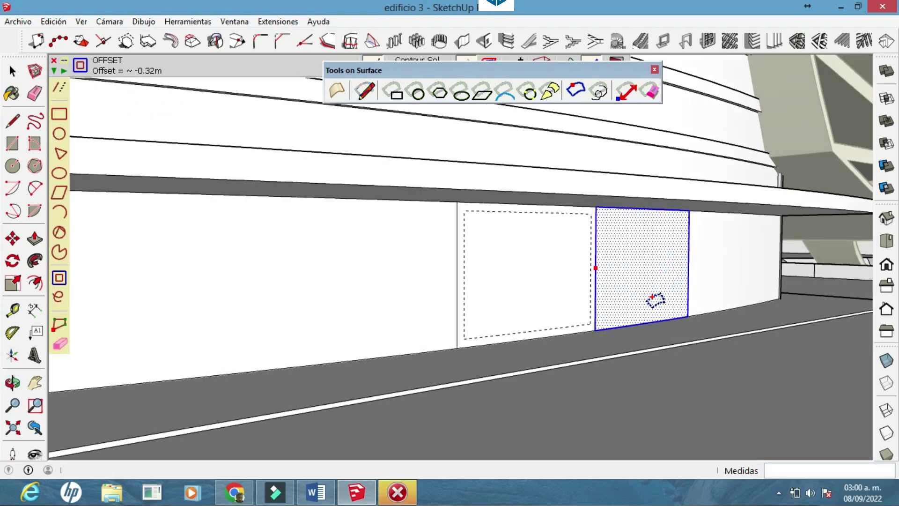
{"action": "key", "text": "space"}
Step: Start an inset offset on the right panel, then undo it
{"action": "left_click", "coordinate": [572, 92]}
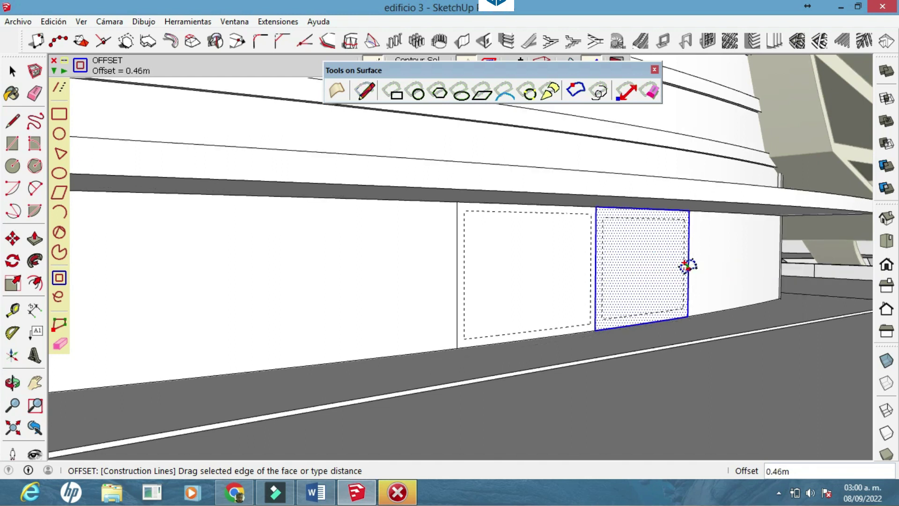
{"action": "scroll", "scroll_direction": "up", "scroll_amount": 3}
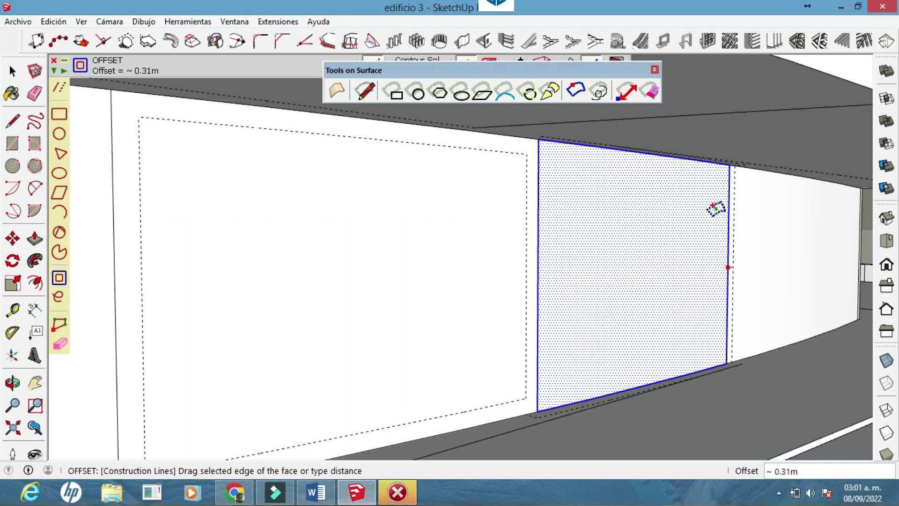
{"action": "key", "text": "ctrl+z"}
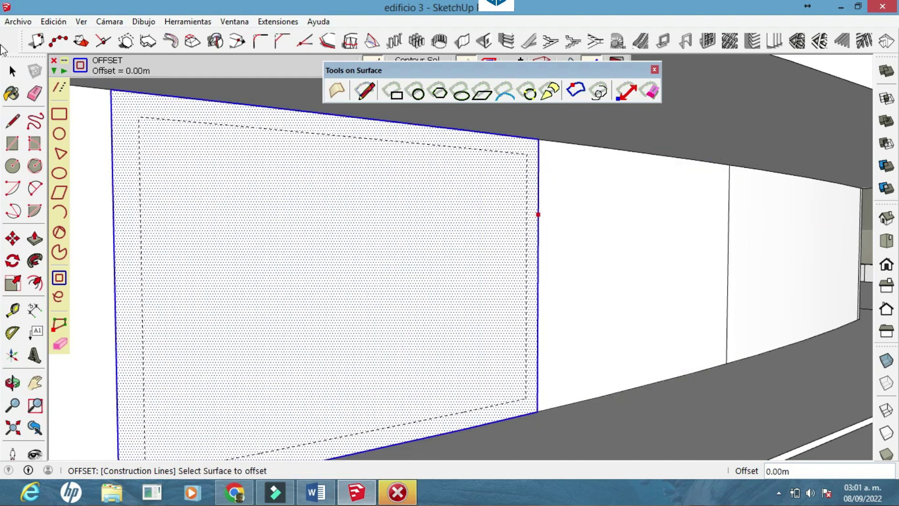
{"action": "key", "text": "space"}
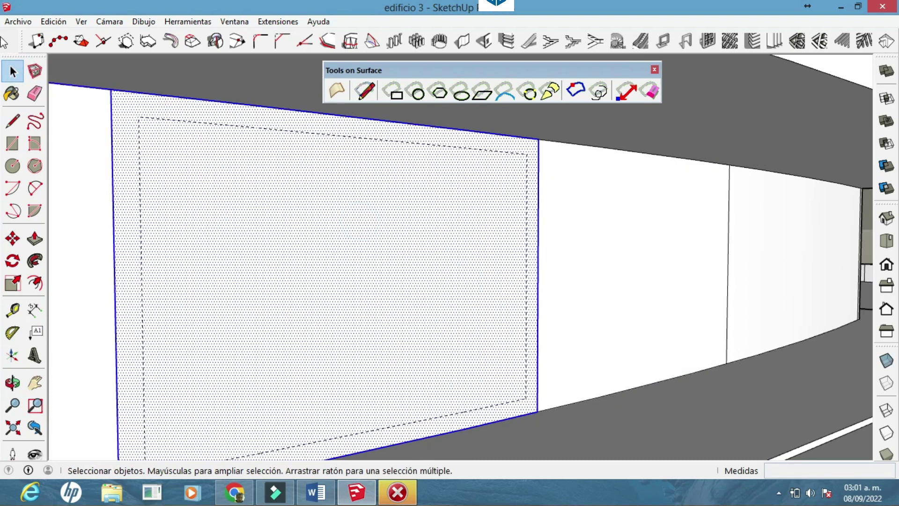
Step: Copy the wall's top edge inward with Move and Ctrl to offset the first bay's panel lines
{"action": "left_click", "coordinate": [187, 99]}
{"action": "left_click", "coordinate": [13, 239]}
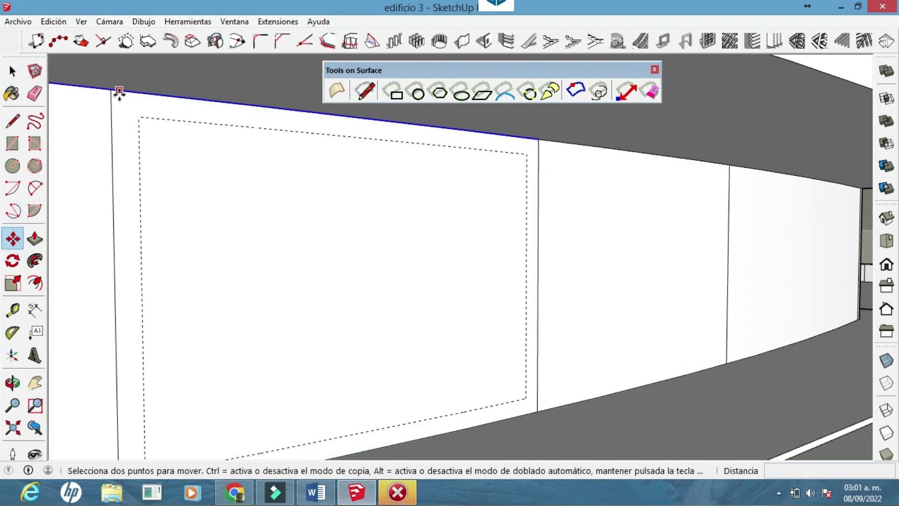
{"action": "left_click", "coordinate": [110, 89]}
{"action": "key", "text": "ctrl"}
{"action": "left_click_drag", "start_coordinate": [205, 145], "coordinate": [449, 144]}
{"action": "left_click", "coordinate": [453, 140]}
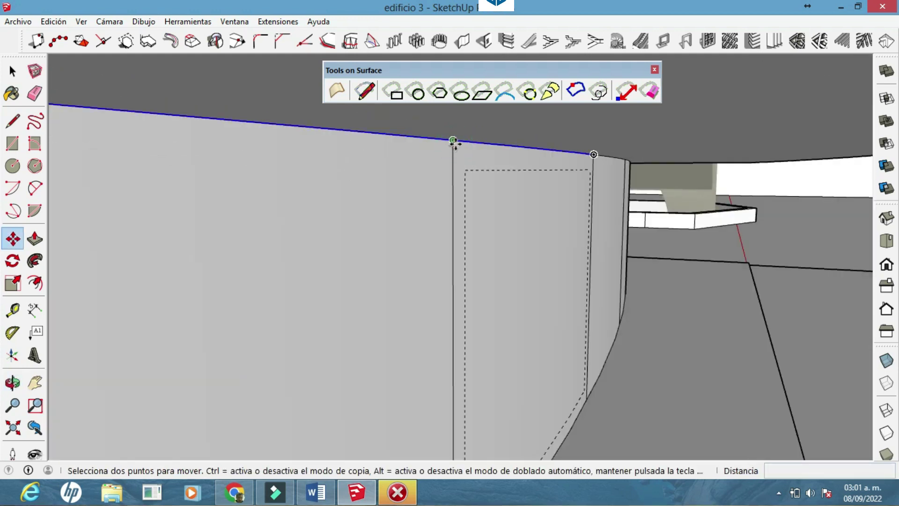
{"action": "left_click", "coordinate": [453, 140]}
{"action": "left_click", "coordinate": [453, 176]}
{"action": "scroll", "scroll_direction": "down", "scroll_amount": 3}
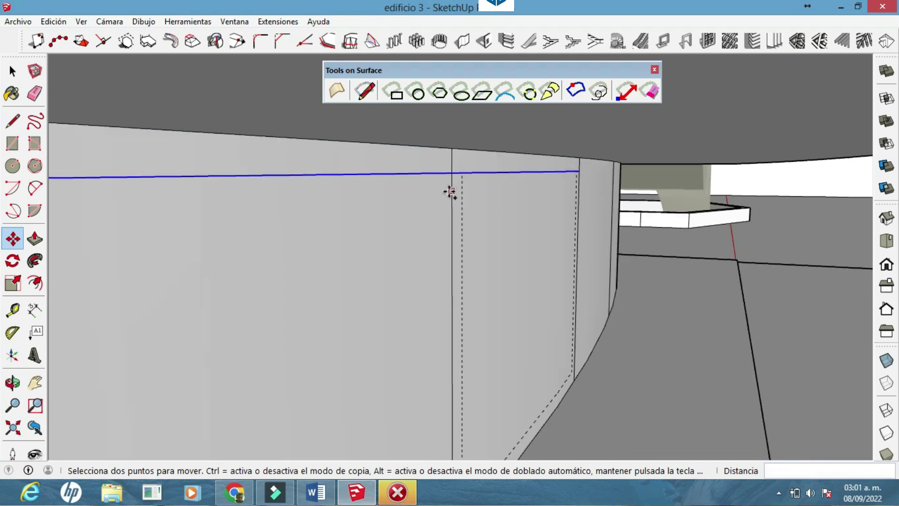
{"action": "left_click_drag", "start_coordinate": [450, 192], "coordinate": [401, 125]}
{"action": "left_click", "coordinate": [405, 112]}
{"action": "left_click_drag", "start_coordinate": [408, 462], "coordinate": [387, 311]}
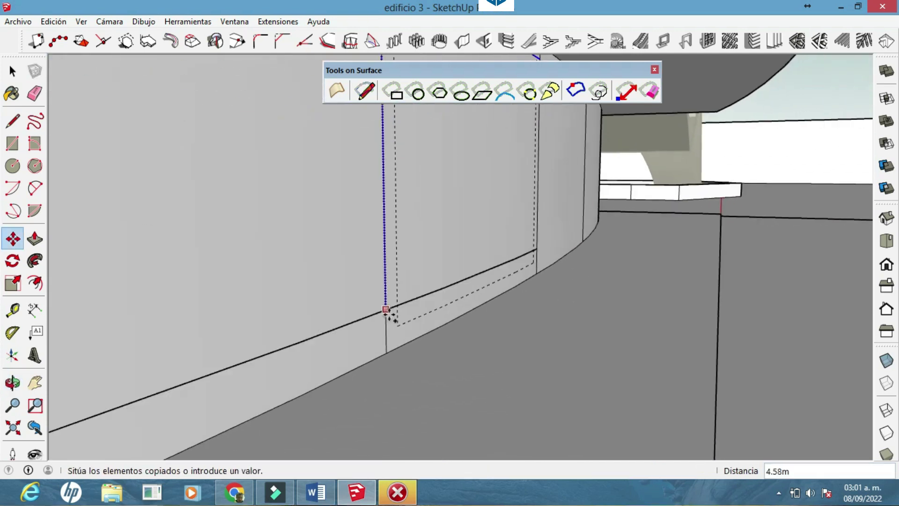
{"action": "left_click", "coordinate": [387, 334]}
{"action": "key", "text": "space"}
Step: Draw the first panel's vertical side line and check the face between the lines
{"action": "left_click_drag", "start_coordinate": [288, 187], "coordinate": [252, 281]}
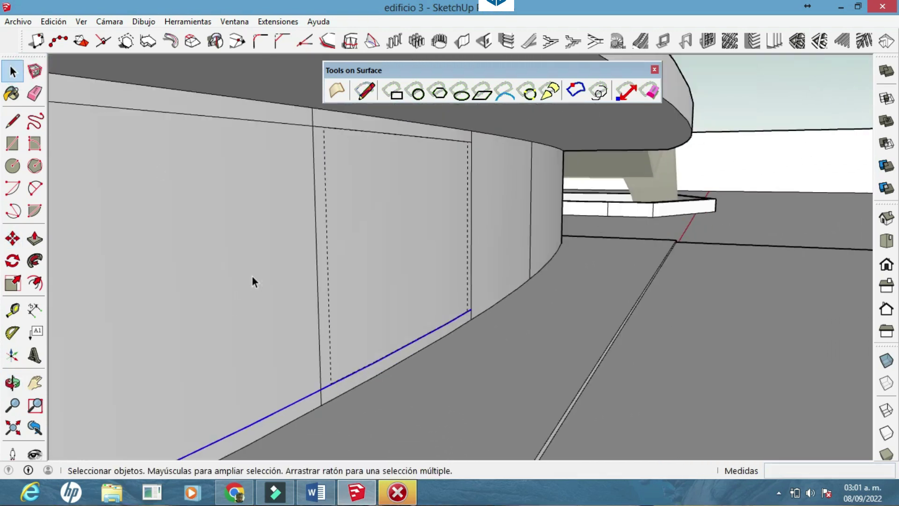
{"action": "left_click", "coordinate": [331, 384]}
{"action": "left_click_drag", "start_coordinate": [331, 384], "coordinate": [269, 327]}
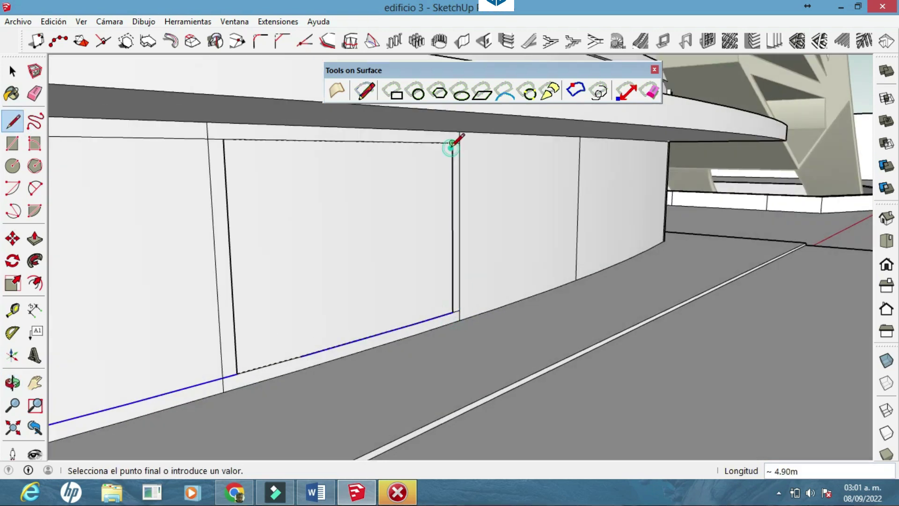
{"action": "left_click", "coordinate": [10, 67]}
{"action": "left_click", "coordinate": [300, 230]}
{"action": "scroll", "scroll_direction": "up", "scroll_amount": 3}
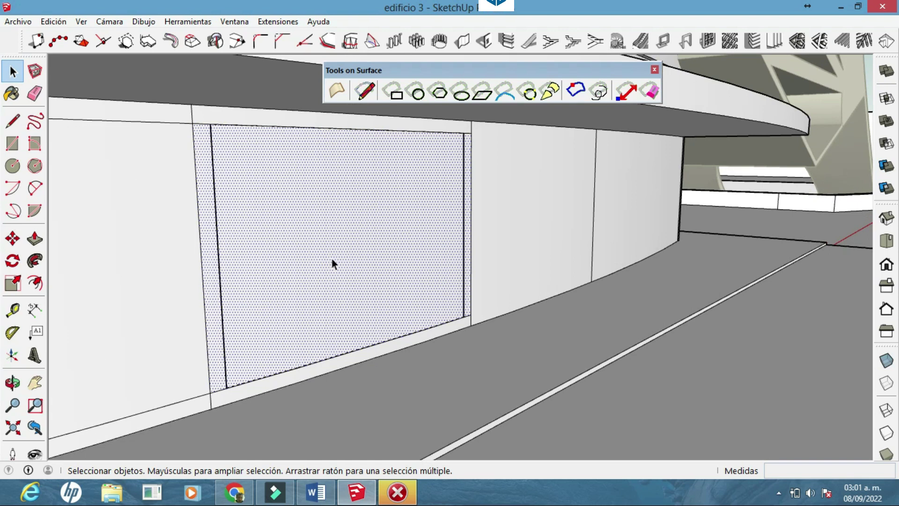
{"action": "scroll", "scroll_direction": "up", "scroll_amount": 3}
{"action": "key", "text": "Delete"}
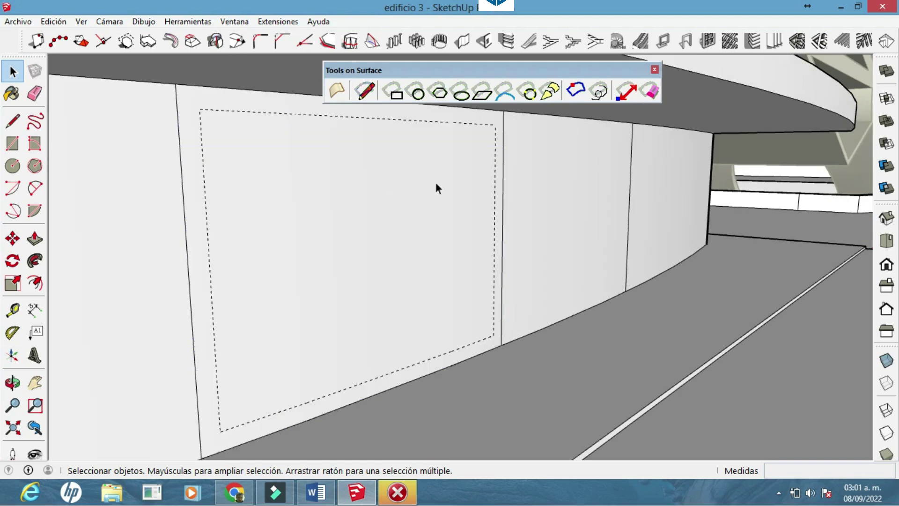
Step: Select the second bay's top and bottom wall edges for copying
{"action": "left_click", "coordinate": [460, 166]}
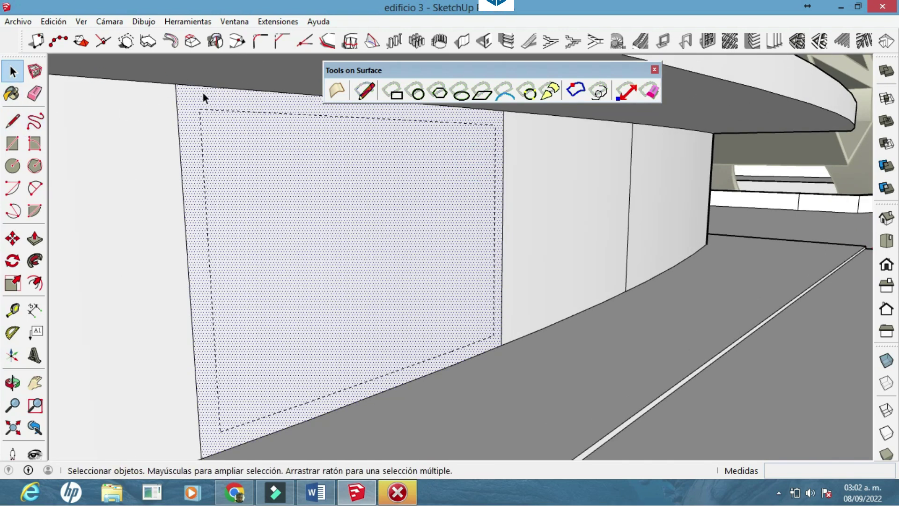
{"action": "left_click", "coordinate": [205, 89]}
{"action": "left_click", "coordinate": [364, 397]}
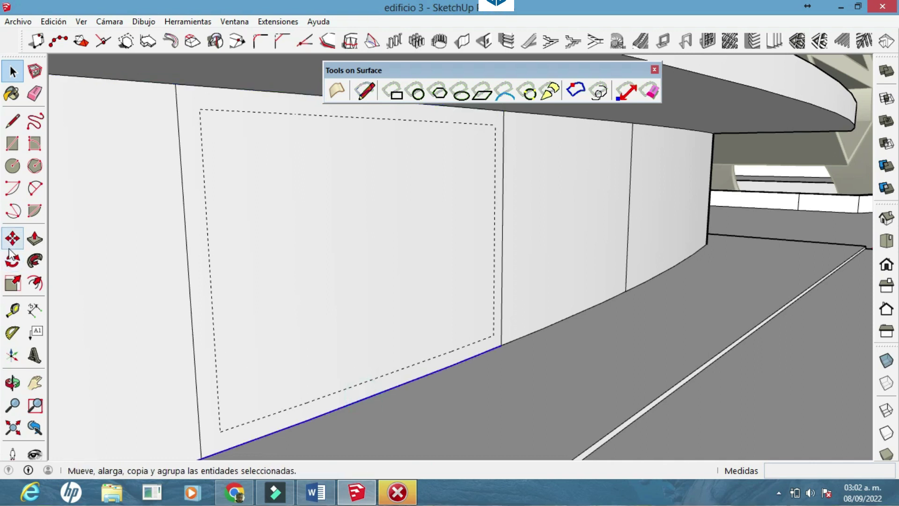
{"action": "left_click", "coordinate": [12, 238]}
{"action": "scroll", "scroll_direction": "down", "scroll_amount": 3}
{"action": "left_click_drag", "start_coordinate": [208, 447], "coordinate": [257, 399]}
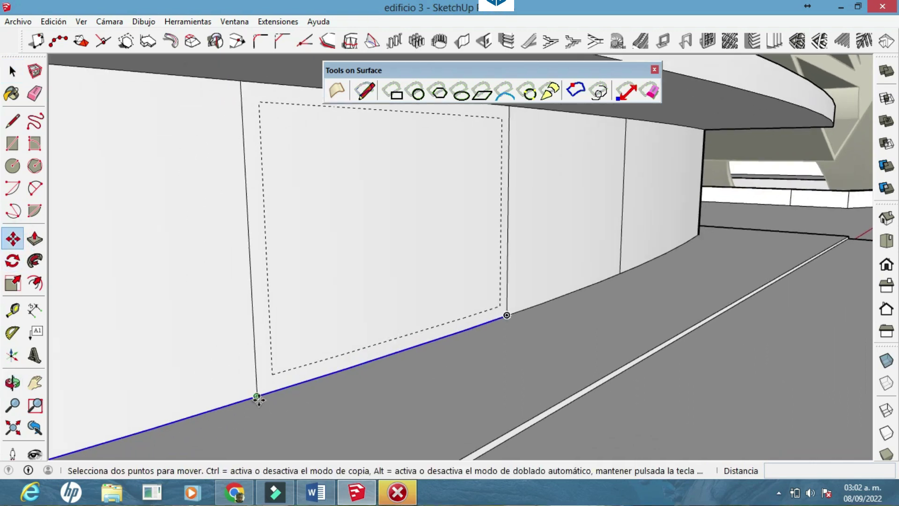
{"action": "scroll", "scroll_direction": "up", "scroll_amount": 3}
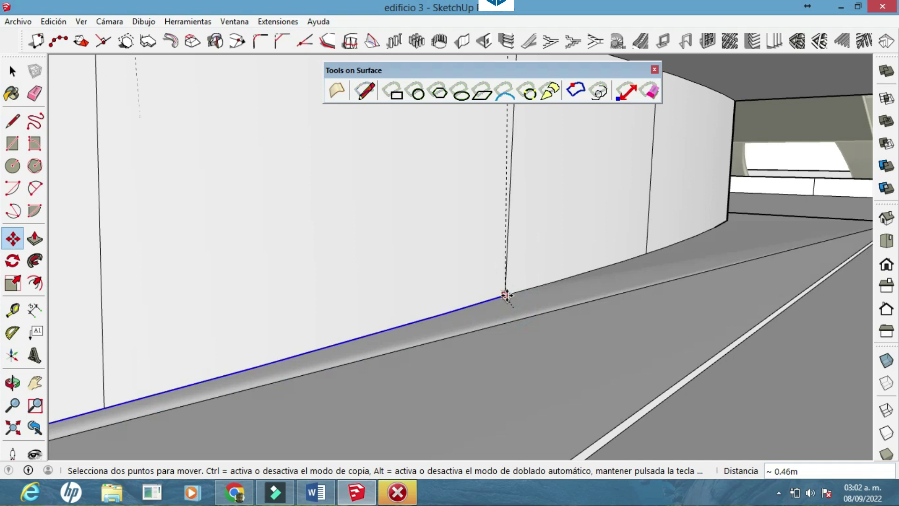
Step: Copy the second bay's bottom edge upward to the panel intersection
{"action": "left_click", "coordinate": [513, 308]}
{"action": "key", "text": "ctrl"}
{"action": "left_click", "coordinate": [515, 293]}
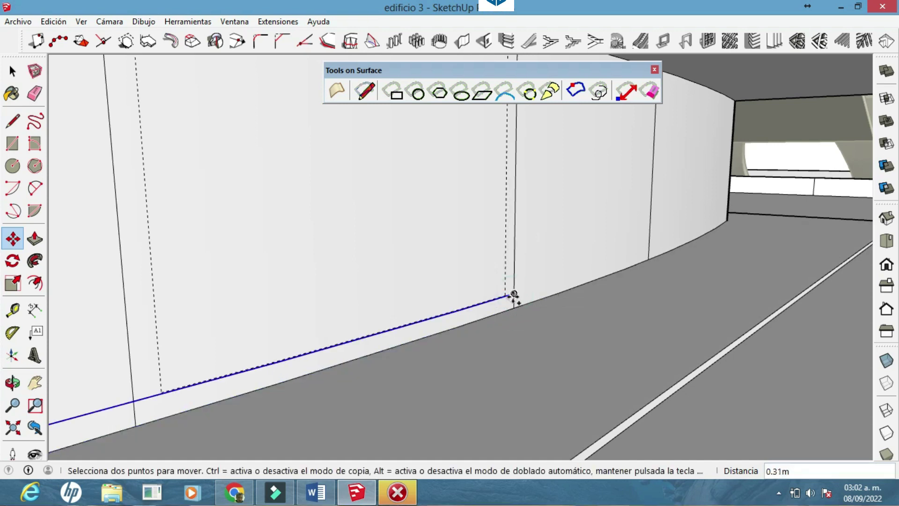
{"action": "left_click_drag", "start_coordinate": [511, 297], "coordinate": [467, 290]}
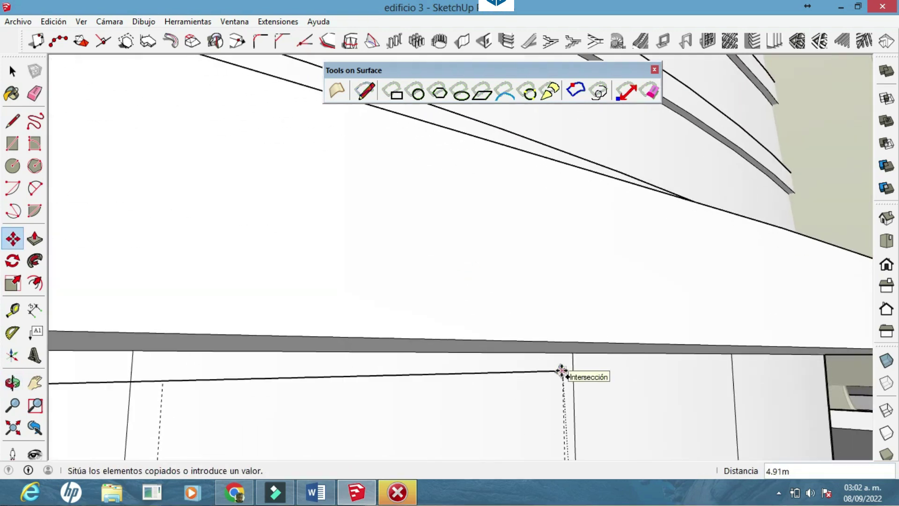
{"action": "scroll", "scroll_direction": "up", "scroll_amount": 3}
{"action": "scroll", "scroll_direction": "up", "scroll_amount": 3}
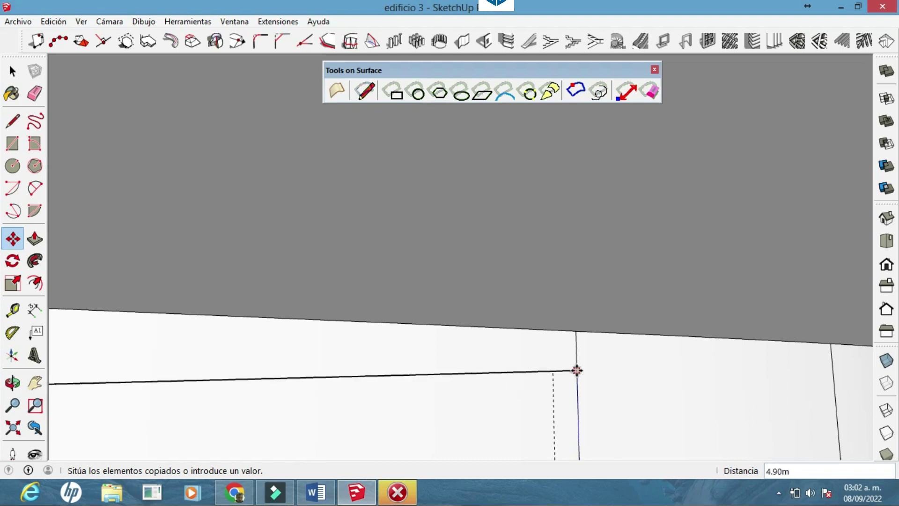
{"action": "left_click", "coordinate": [577, 370]}
{"action": "left_click_drag", "start_coordinate": [576, 353], "coordinate": [47, 80]}
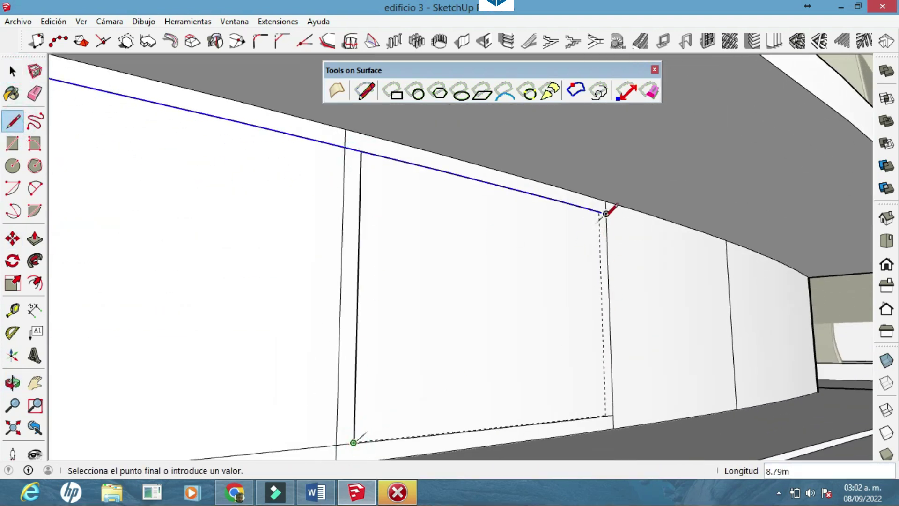
{"action": "scroll", "scroll_direction": "up", "scroll_amount": 3}
{"action": "scroll", "scroll_direction": "up", "scroll_amount": 3}
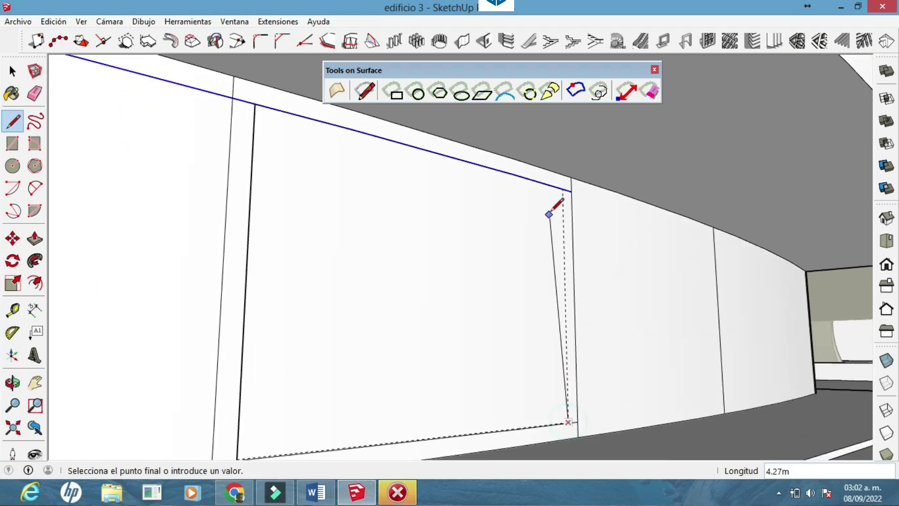
{"action": "key", "text": "space"}
Step: Inspect the outlined panel faces and move the floating surface toolbar aside
{"action": "left_click", "coordinate": [416, 268]}
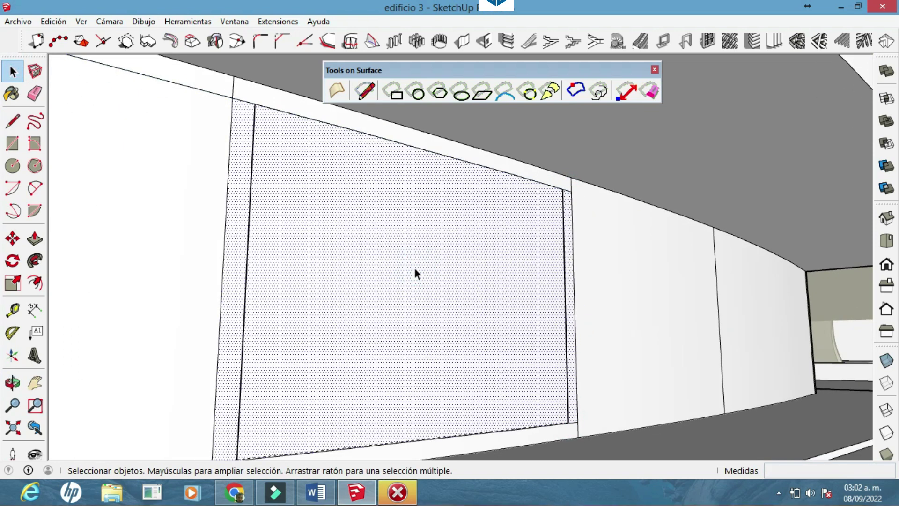
{"action": "left_click_drag", "start_coordinate": [351, 249], "coordinate": [327, 244]}
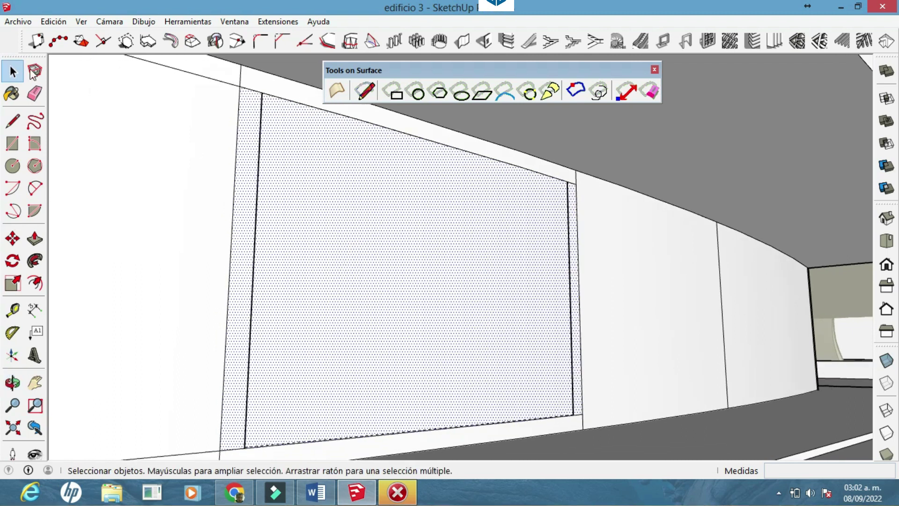
{"action": "left_click_drag", "start_coordinate": [262, 92], "coordinate": [279, 293]}
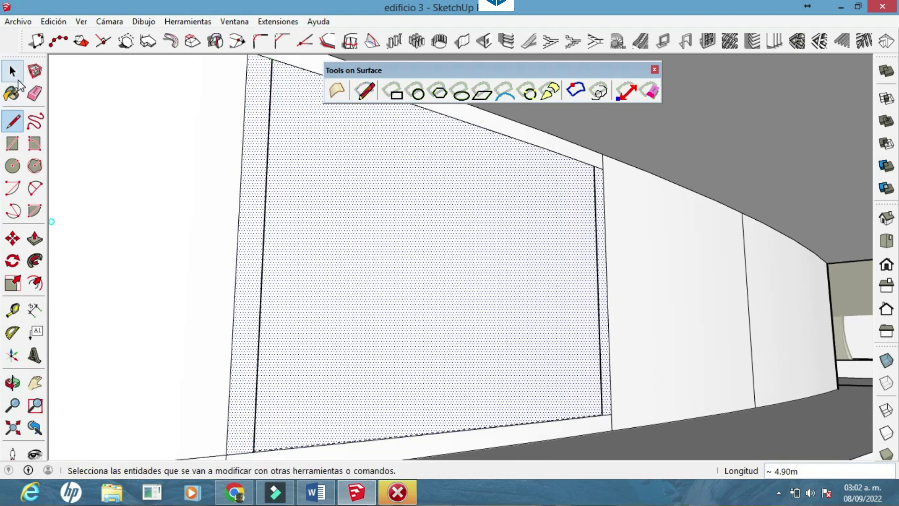
{"action": "left_click", "coordinate": [641, 228]}
{"action": "left_click", "coordinate": [579, 297]}
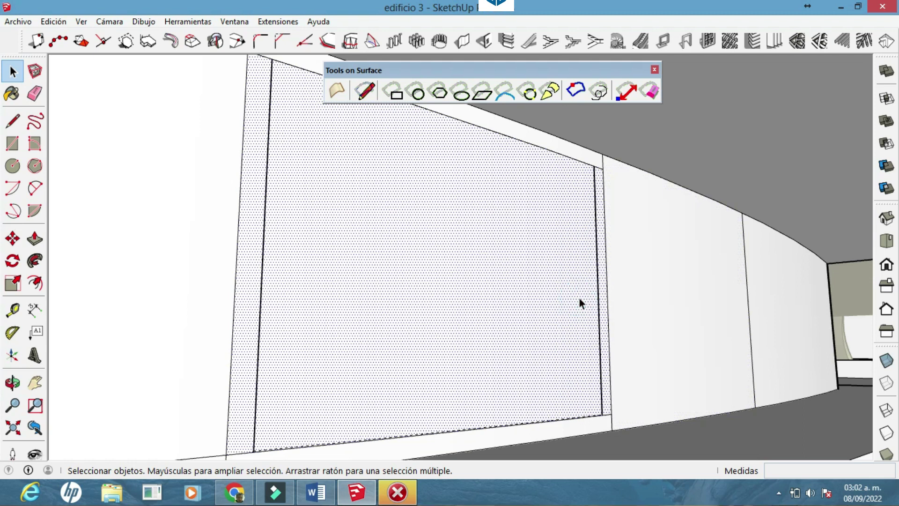
{"action": "left_click", "coordinate": [648, 93]}
{"action": "left_click_drag", "start_coordinate": [355, 70], "coordinate": [187, 41]}
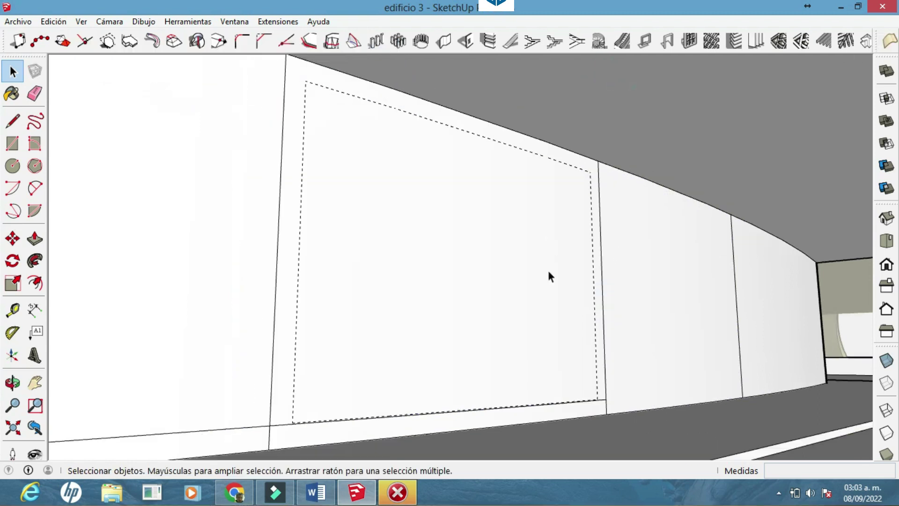
{"action": "left_click_drag", "start_coordinate": [547, 268], "coordinate": [600, 269]}
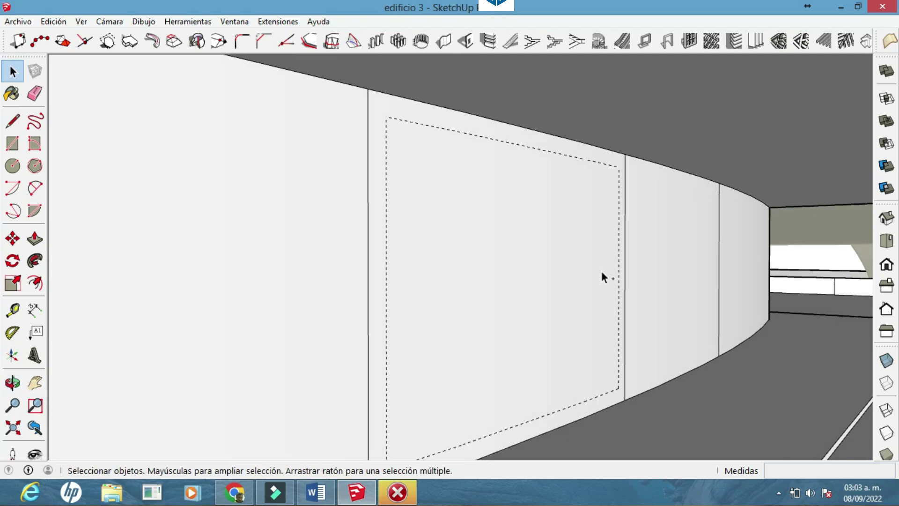
{"action": "scroll", "scroll_direction": "down", "scroll_amount": 3}
{"action": "scroll", "scroll_direction": "up", "scroll_amount": 3}
{"action": "left_click_drag", "start_coordinate": [515, 268], "coordinate": [591, 300]}
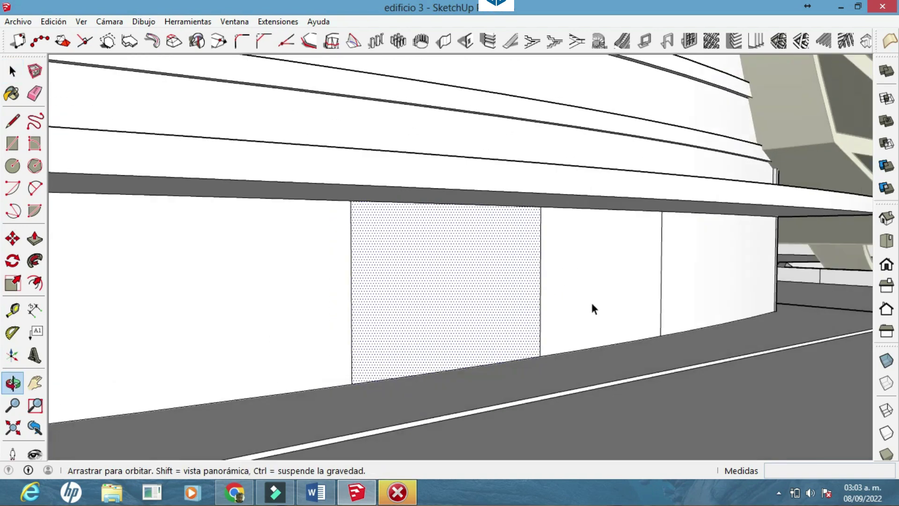
Step: Push/Pull two ground strip faces on either side of the building
{"action": "left_click_drag", "start_coordinate": [294, 333], "coordinate": [369, 319]}
{"action": "scroll", "scroll_direction": "down", "scroll_amount": 3}
{"action": "scroll", "scroll_direction": "down", "scroll_amount": 3}
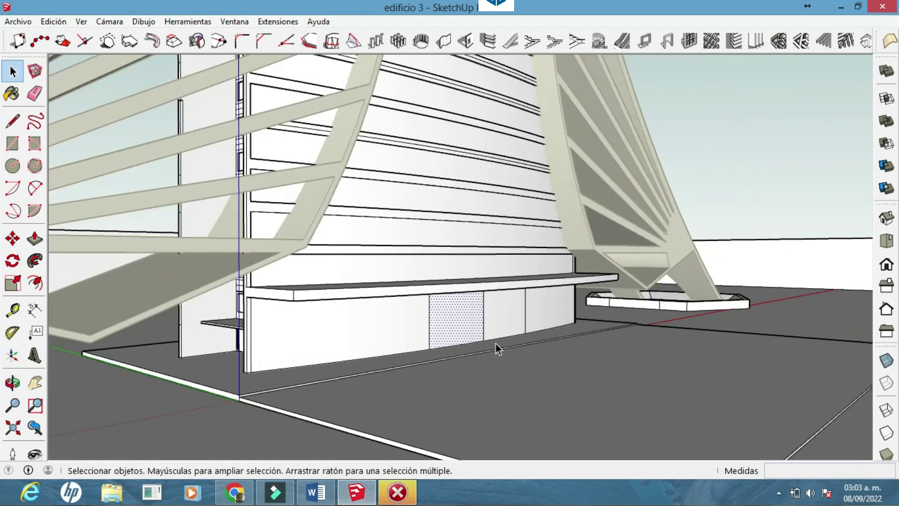
{"action": "scroll", "scroll_direction": "down", "scroll_amount": 3}
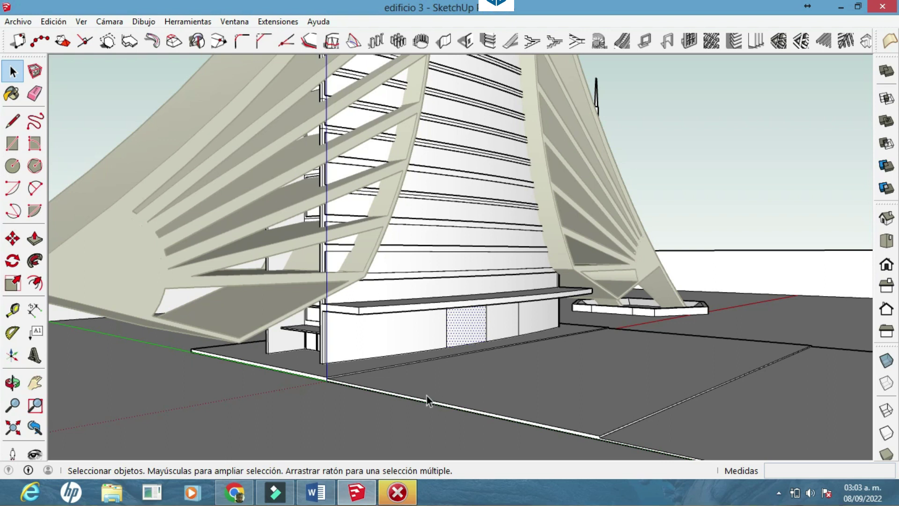
{"action": "scroll", "scroll_direction": "up", "scroll_amount": 3}
{"action": "key", "text": "p"}
{"action": "scroll", "scroll_direction": "up", "scroll_amount": 3}
{"action": "left_click_drag", "start_coordinate": [291, 367], "coordinate": [285, 395]}
{"action": "left_click_drag", "start_coordinate": [284, 395], "coordinate": [243, 364]}
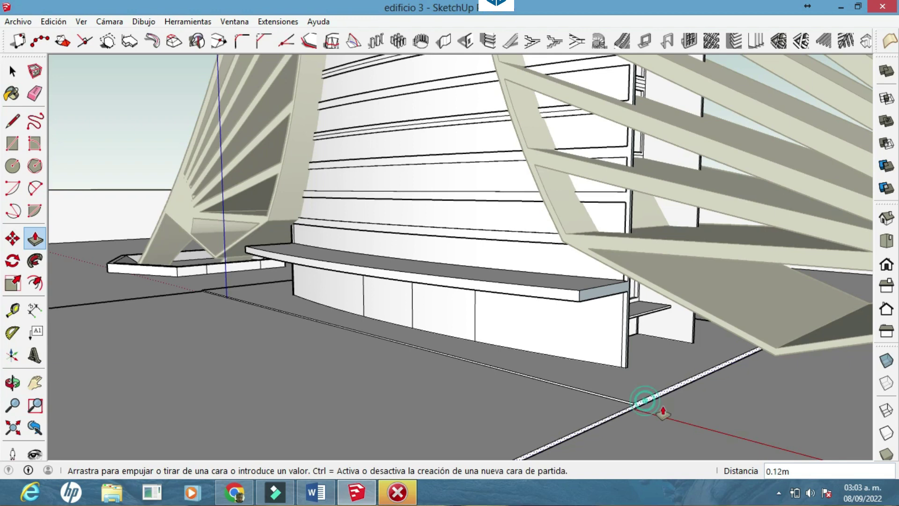
{"action": "left_click_drag", "start_coordinate": [642, 411], "coordinate": [642, 402]}
{"action": "left_click_drag", "start_coordinate": [742, 421], "coordinate": [149, 182]}
Step: Draw a long ground line from the wall corner toward the planter
{"action": "key", "text": "l"}
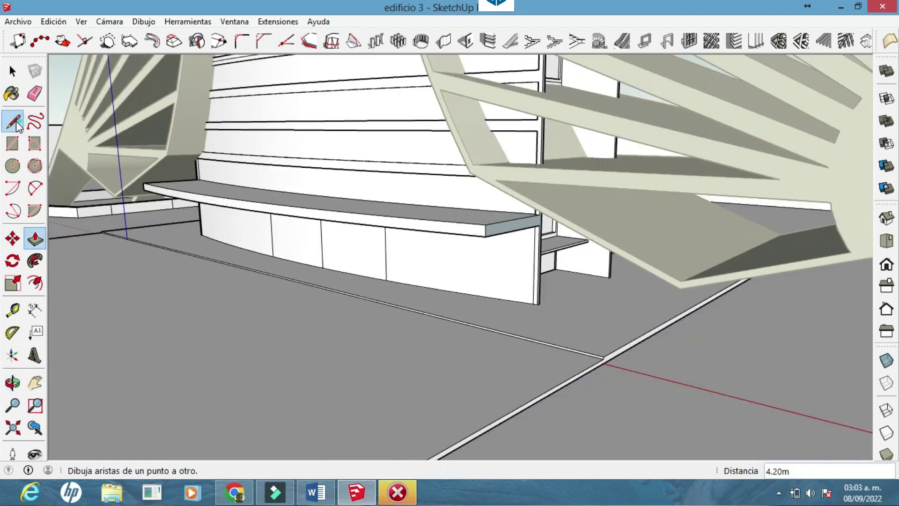
{"action": "scroll", "scroll_direction": "up", "scroll_amount": 3}
{"action": "scroll", "scroll_direction": "up", "scroll_amount": 3}
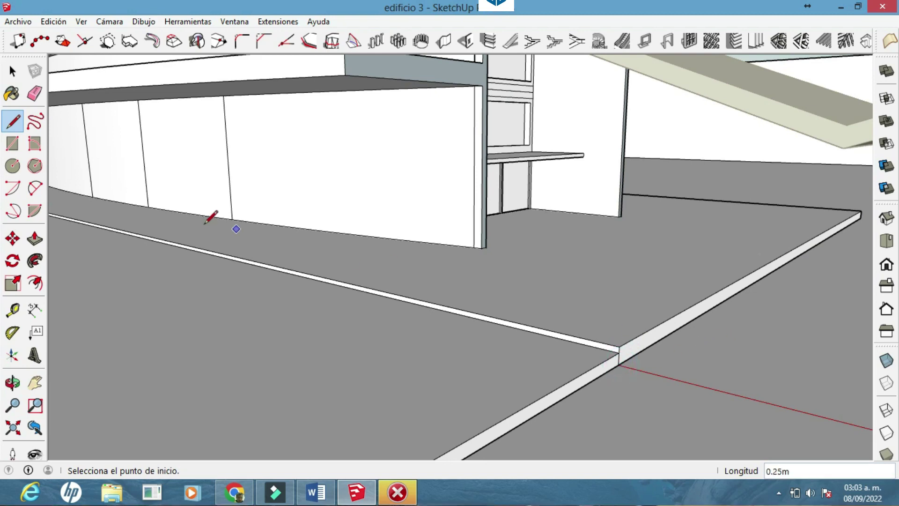
{"action": "key", "text": "p"}
{"action": "left_click_drag", "start_coordinate": [136, 310], "coordinate": [709, 292]}
{"action": "left_click", "coordinate": [16, 115]}
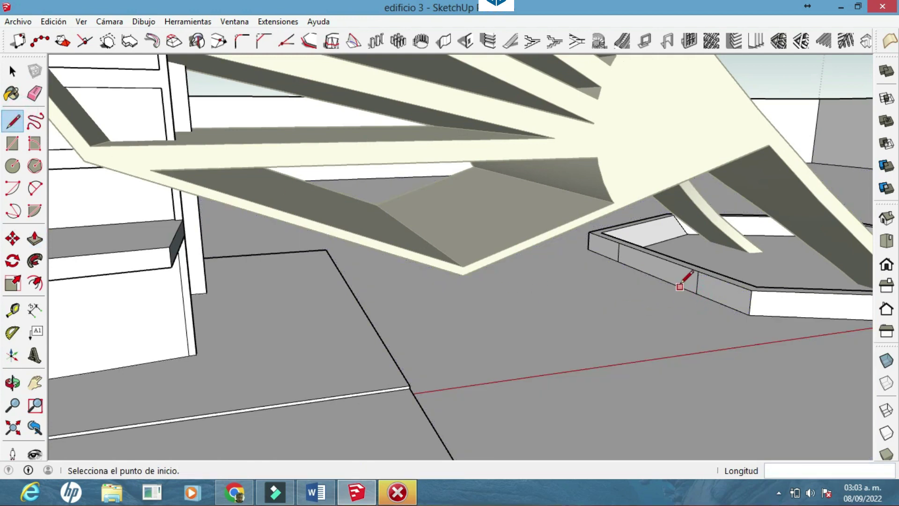
{"action": "left_click", "coordinate": [696, 293]}
{"action": "left_click_drag", "start_coordinate": [696, 293], "coordinate": [372, 313]}
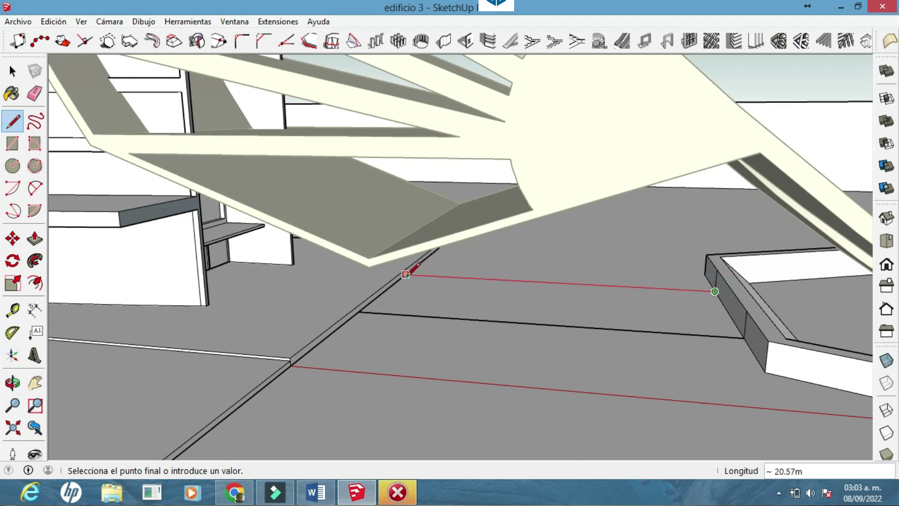
Step: Select the floor strip between the lines and the planter's side wall to check faces
{"action": "left_click", "coordinate": [27, 245]}
{"action": "left_click_drag", "start_coordinate": [410, 296], "coordinate": [642, 317]}
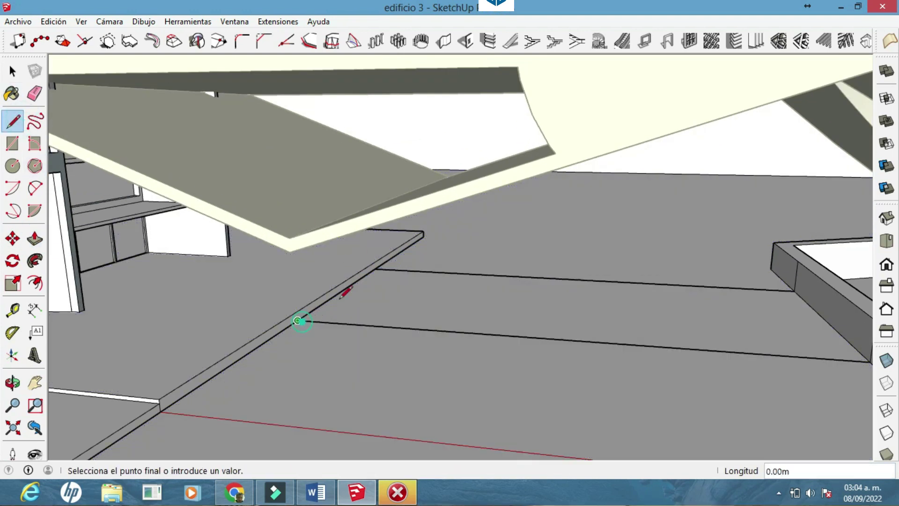
{"action": "left_click_drag", "start_coordinate": [376, 271], "coordinate": [841, 369]}
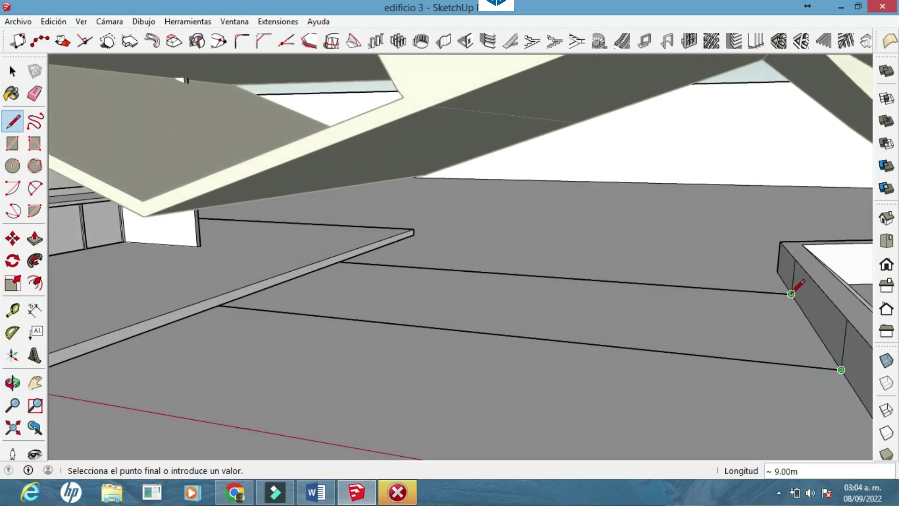
{"action": "left_click", "coordinate": [9, 74]}
{"action": "left_click", "coordinate": [356, 313]}
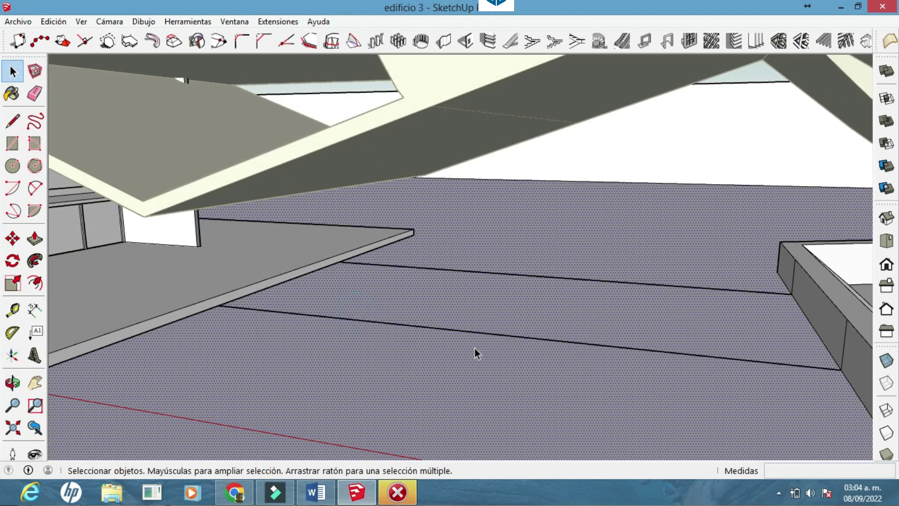
{"action": "left_click_drag", "start_coordinate": [345, 284], "coordinate": [300, 243]}
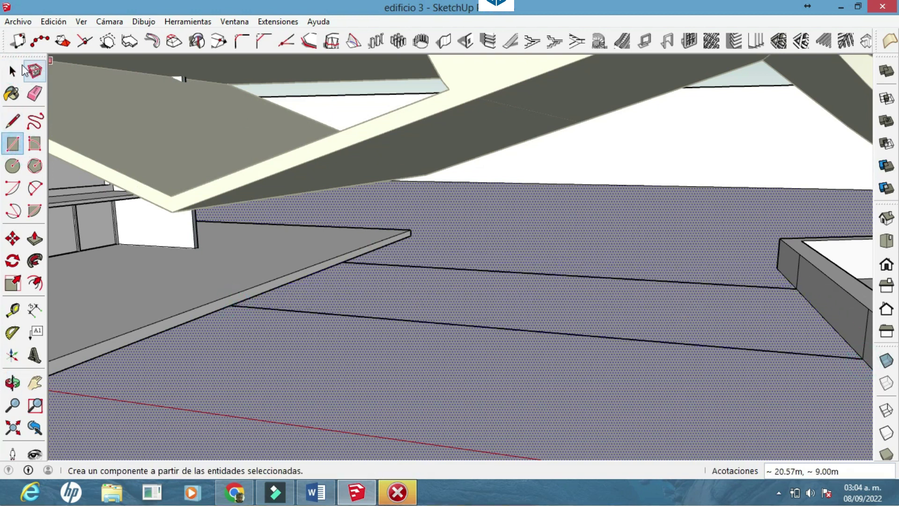
{"action": "left_click", "coordinate": [14, 70]}
{"action": "left_click", "coordinate": [462, 238]}
{"action": "left_click", "coordinate": [824, 315]}
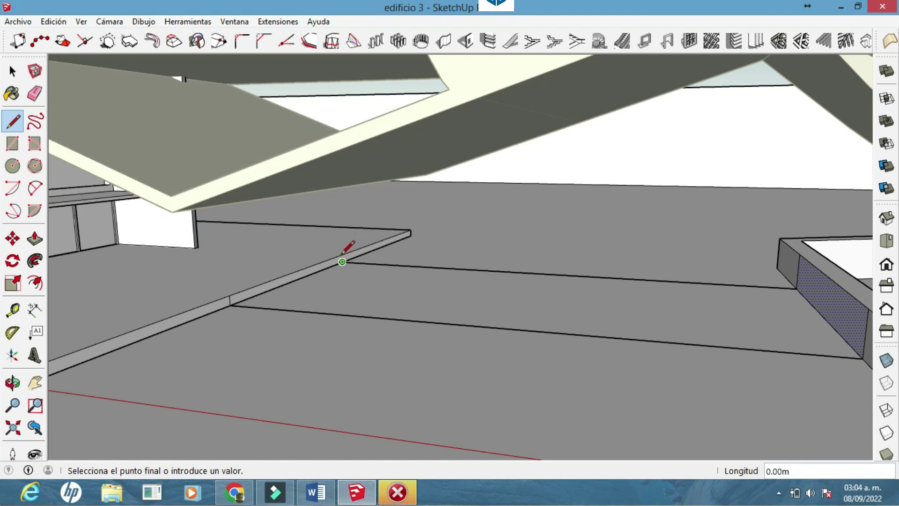
Step: Pull the thin slab-edge face outward to extend the slab
{"action": "scroll", "scroll_direction": "up", "scroll_amount": 3}
{"action": "scroll", "scroll_direction": "down", "scroll_amount": 3}
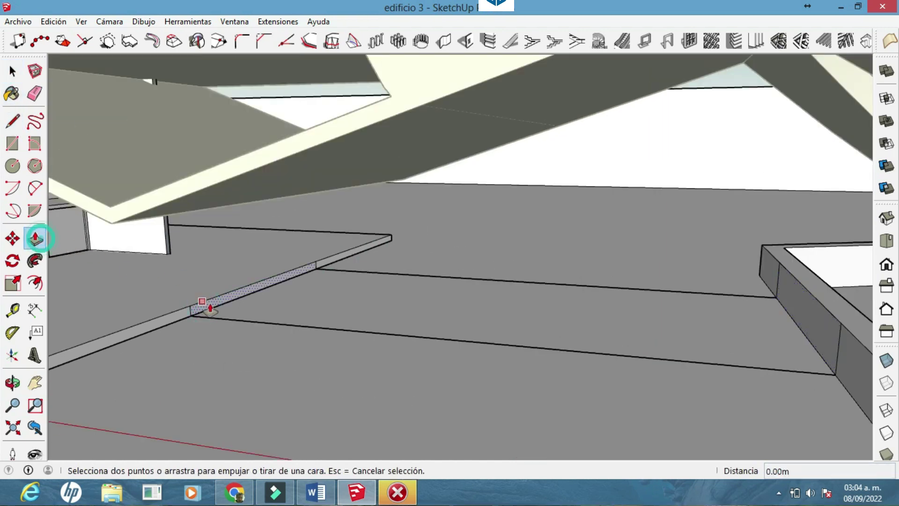
{"action": "left_click_drag", "start_coordinate": [210, 309], "coordinate": [833, 365]}
{"action": "left_click_drag", "start_coordinate": [803, 378], "coordinate": [453, 241]}
Step: Draw a line from the planter's corner to the raised slab's edge
{"action": "key", "text": "l"}
{"action": "left_click", "coordinate": [230, 254]}
{"action": "left_click", "coordinate": [585, 205]}
{"action": "left_click_drag", "start_coordinate": [584, 206], "coordinate": [313, 211]}
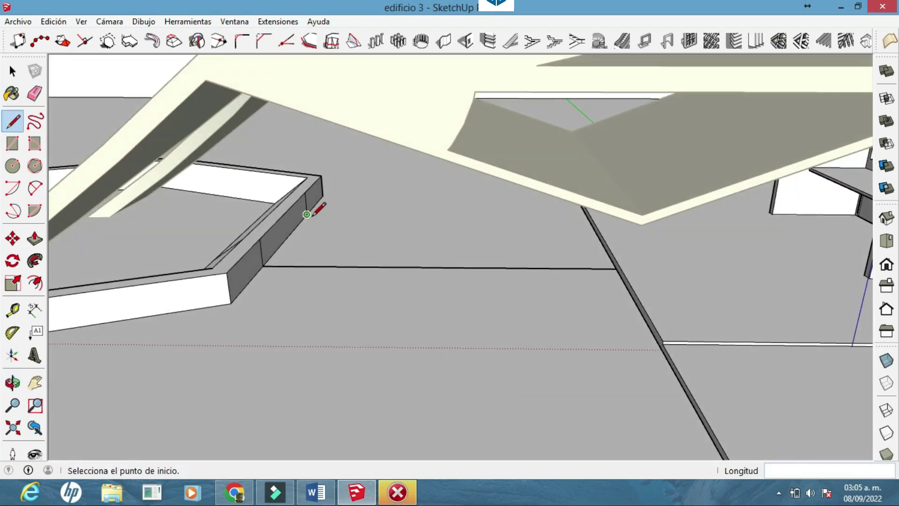
{"action": "left_click_drag", "start_coordinate": [513, 216], "coordinate": [572, 206]}
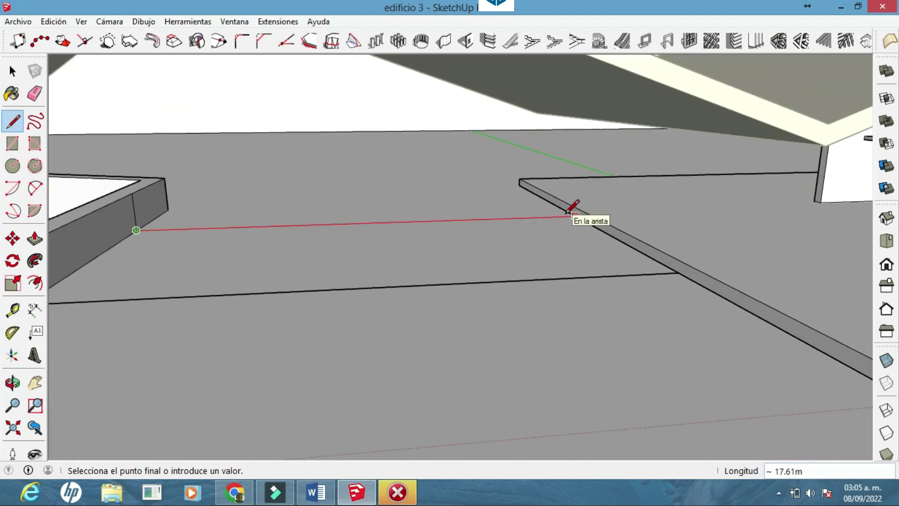
{"action": "left_click", "coordinate": [585, 215]}
{"action": "left_click_drag", "start_coordinate": [635, 270], "coordinate": [697, 277]}
{"action": "key", "text": "Escape"}
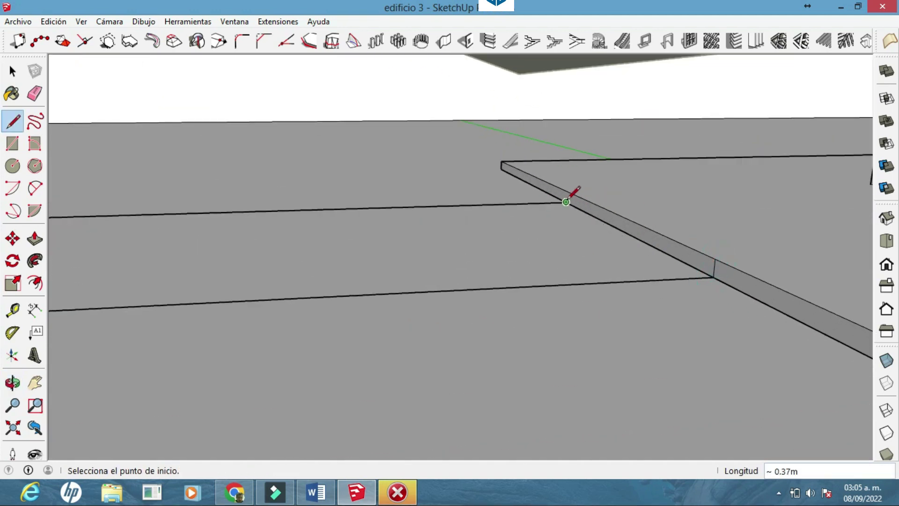
Step: Push/Pull the new ground strip between the planter and the slab
{"action": "scroll", "scroll_direction": "up", "scroll_amount": 3}
{"action": "left_click", "coordinate": [46, 241]}
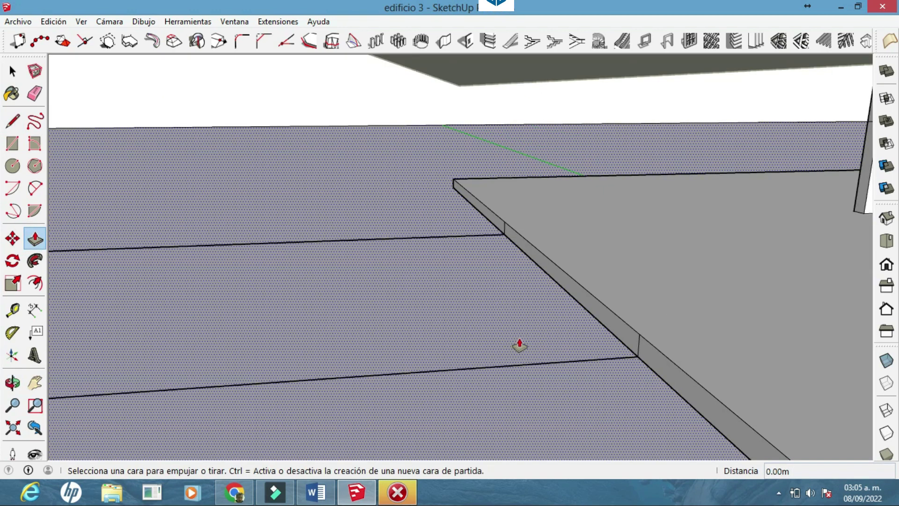
{"action": "left_click_drag", "start_coordinate": [518, 345], "coordinate": [678, 337]}
{"action": "left_click", "coordinate": [580, 327]}
{"action": "left_click", "coordinate": [72, 248]}
{"action": "scroll", "scroll_direction": "down", "scroll_amount": 3}
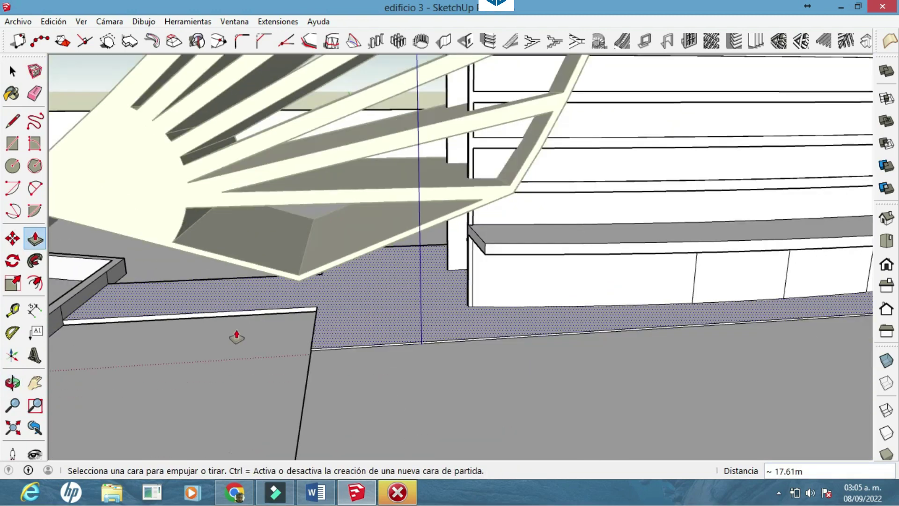
{"action": "scroll", "scroll_direction": "down", "scroll_amount": 3}
Step: Orbit to a frontal view of the tower and its lower forecourt
{"action": "left_click_drag", "start_coordinate": [273, 345], "coordinate": [513, 392]}
{"action": "scroll", "scroll_direction": "down", "scroll_amount": 3}
{"action": "scroll", "scroll_direction": "down", "scroll_amount": 3}
{"action": "scroll", "scroll_direction": "up", "scroll_amount": 3}
{"action": "scroll", "scroll_direction": "up", "scroll_amount": 3}
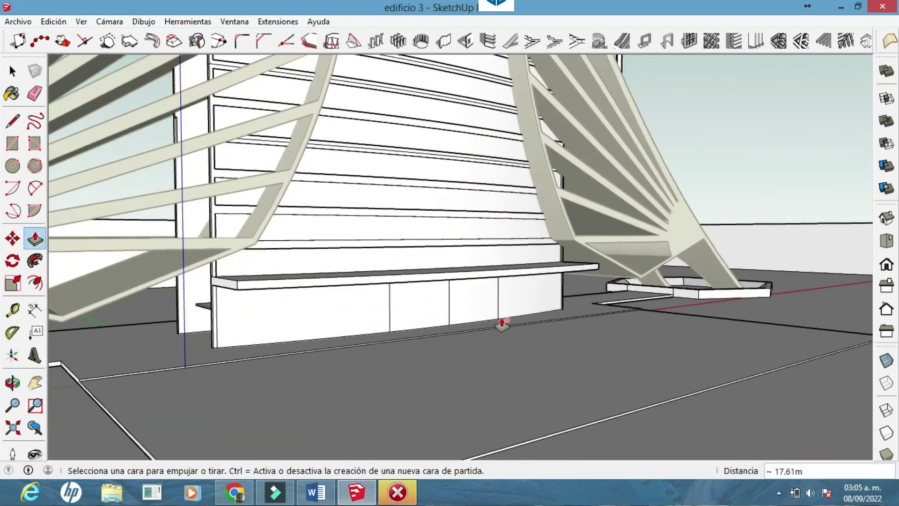
{"action": "scroll", "scroll_direction": "up", "scroll_amount": 3}
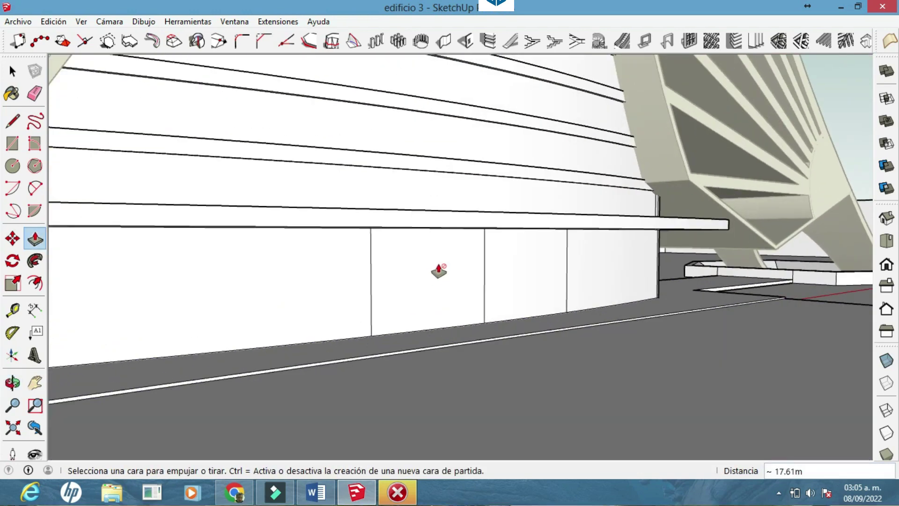
{"action": "left_click_drag", "start_coordinate": [443, 272], "coordinate": [756, 322]}
{"action": "left_click_drag", "start_coordinate": [549, 362], "coordinate": [431, 321]}
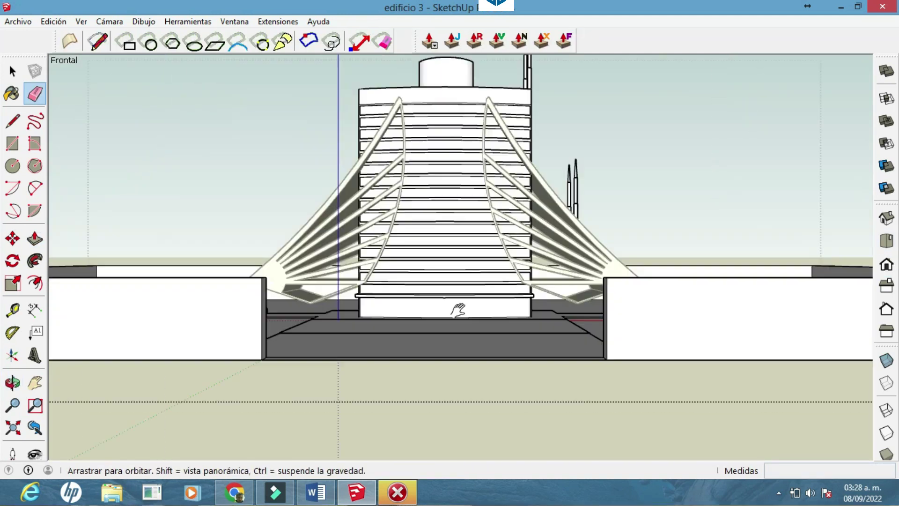
Step: Inset offset outlines into five ground-floor wall panels
{"action": "scroll", "scroll_direction": "up", "scroll_amount": 3}
{"action": "key", "text": "l"}
{"action": "left_click_drag", "start_coordinate": [446, 246], "coordinate": [437, 181]}
{"action": "key", "text": "f"}
{"action": "left_click", "coordinate": [421, 281]}
{"action": "left_click", "coordinate": [558, 278]}
{"action": "left_click", "coordinate": [717, 277]}
{"action": "left_click", "coordinate": [170, 255]}
{"action": "left_click", "coordinate": [341, 311]}
Step: Copy one panel's top edge down to the panel's bottom
{"action": "scroll", "scroll_direction": "up", "scroll_amount": 3}
{"action": "key", "text": "l"}
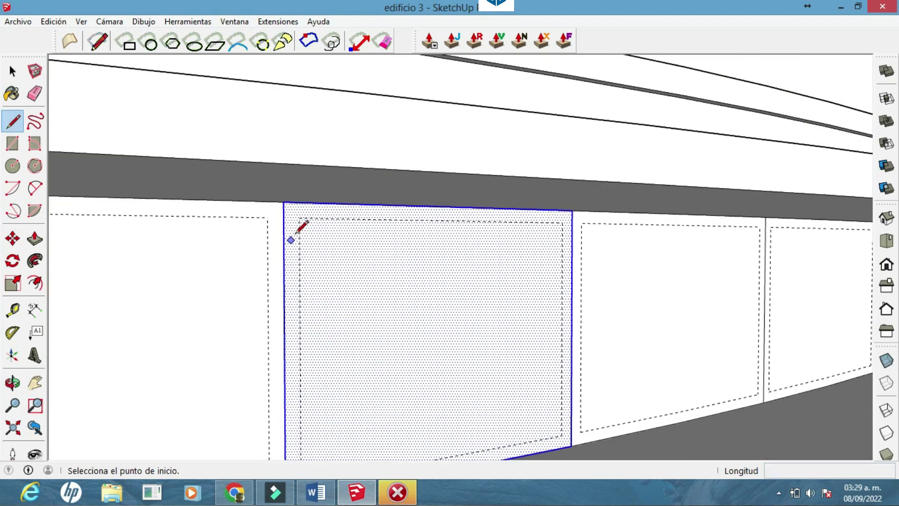
{"action": "left_click", "coordinate": [296, 232]}
{"action": "left_click_drag", "start_coordinate": [297, 232], "coordinate": [371, 211]}
{"action": "key", "text": "space"}
{"action": "left_click", "coordinate": [430, 196]}
{"action": "key", "text": "m"}
{"action": "left_click", "coordinate": [229, 190]}
{"action": "left_click_drag", "start_coordinate": [231, 217], "coordinate": [280, 136]}
{"action": "left_click", "coordinate": [281, 393]}
Step: Copy the panel's bottom edge up to the panel's top
{"action": "key", "text": "l"}
{"action": "left_click_drag", "start_coordinate": [593, 123], "coordinate": [591, 377]}
{"action": "key", "text": "space"}
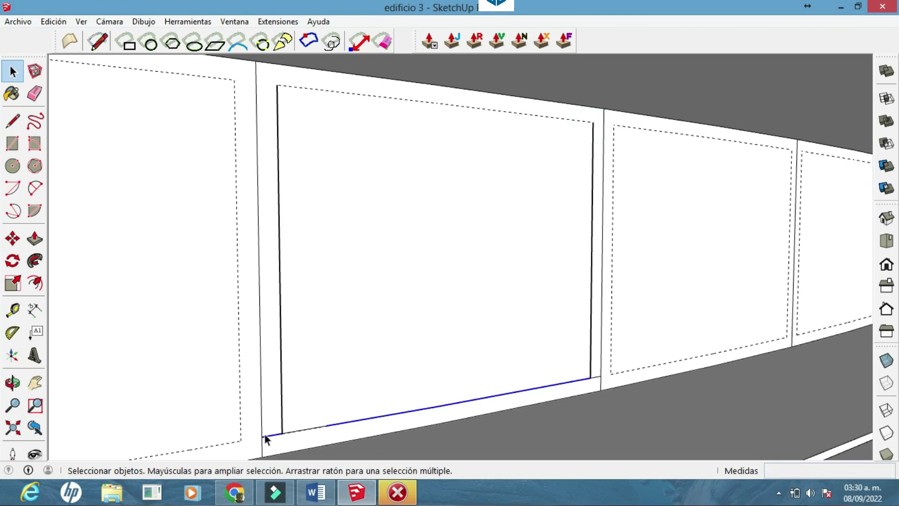
{"action": "key", "text": "m"}
{"action": "left_click", "coordinate": [262, 435]}
{"action": "left_click", "coordinate": [256, 82]}
{"action": "key", "text": "l"}
{"action": "left_click", "coordinate": [437, 102]}
{"action": "key", "text": "Escape"}
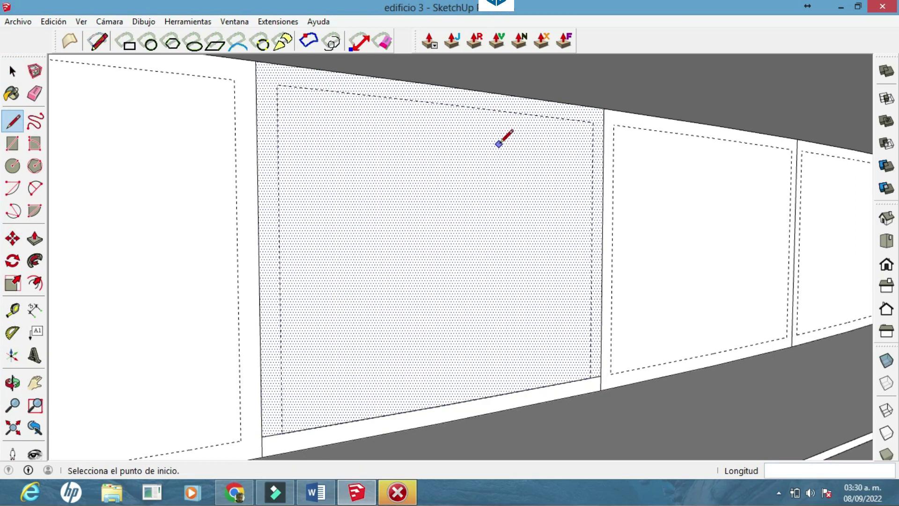
Step: Trace a line along the panel's top edge from its top corner
{"action": "left_click_drag", "start_coordinate": [836, 217], "coordinate": [482, 151]}
{"action": "left_click", "coordinate": [480, 150]}
{"action": "scroll", "scroll_direction": "up", "scroll_amount": 3}
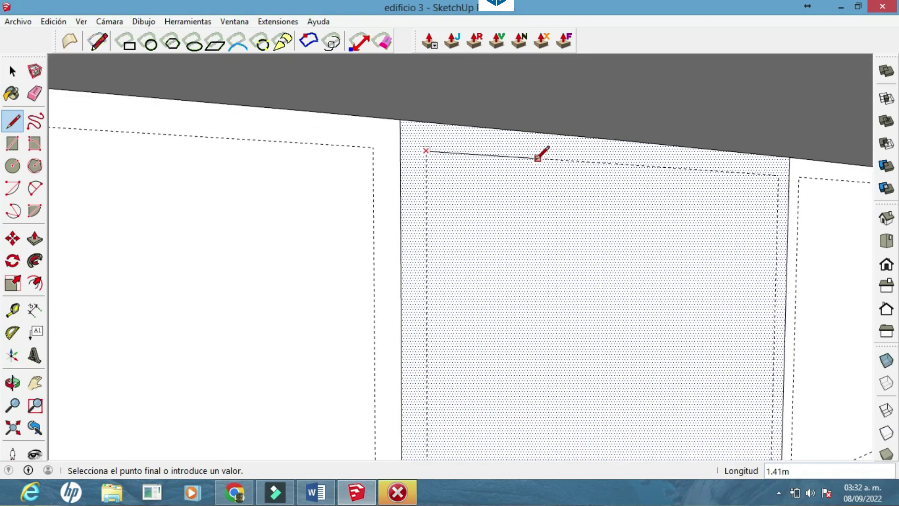
{"action": "scroll", "scroll_direction": "up", "scroll_amount": 3}
{"action": "left_click_drag", "start_coordinate": [764, 170], "coordinate": [585, 206]}
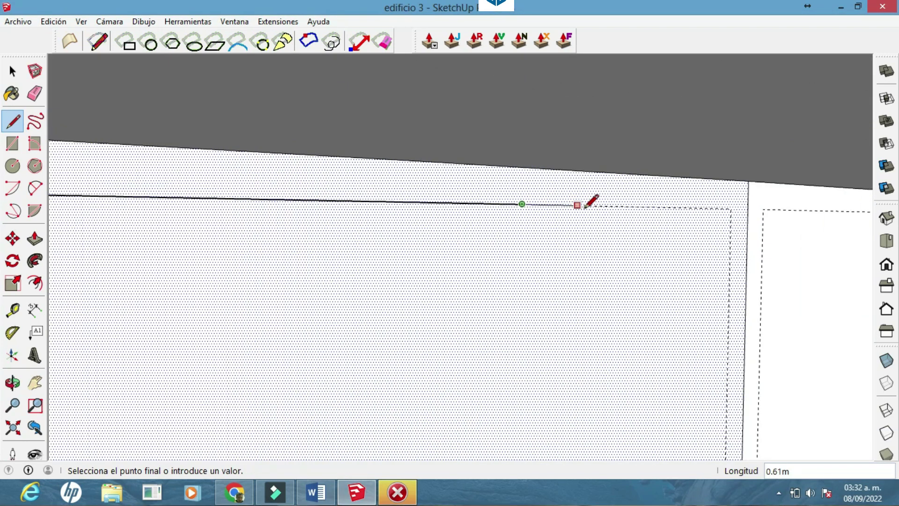
{"action": "left_click", "coordinate": [695, 208]}
Step: Draw the panel's right side down to its base, closing the inner rectangle
{"action": "left_click_drag", "start_coordinate": [695, 207], "coordinate": [269, 200]}
{"action": "left_click", "coordinate": [269, 201]}
{"action": "left_click_drag", "start_coordinate": [281, 234], "coordinate": [370, 393]}
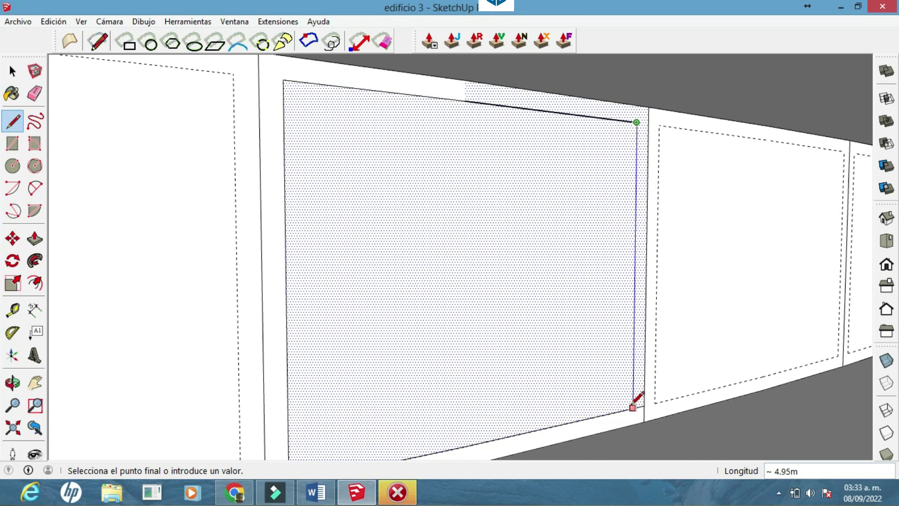
{"action": "left_click", "coordinate": [634, 400]}
{"action": "scroll", "scroll_direction": "up", "scroll_amount": 3}
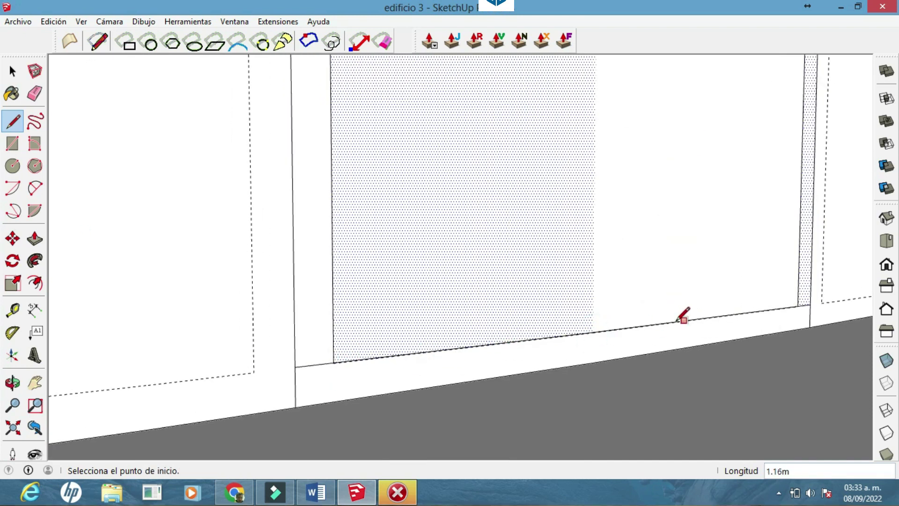
{"action": "key", "text": "space"}
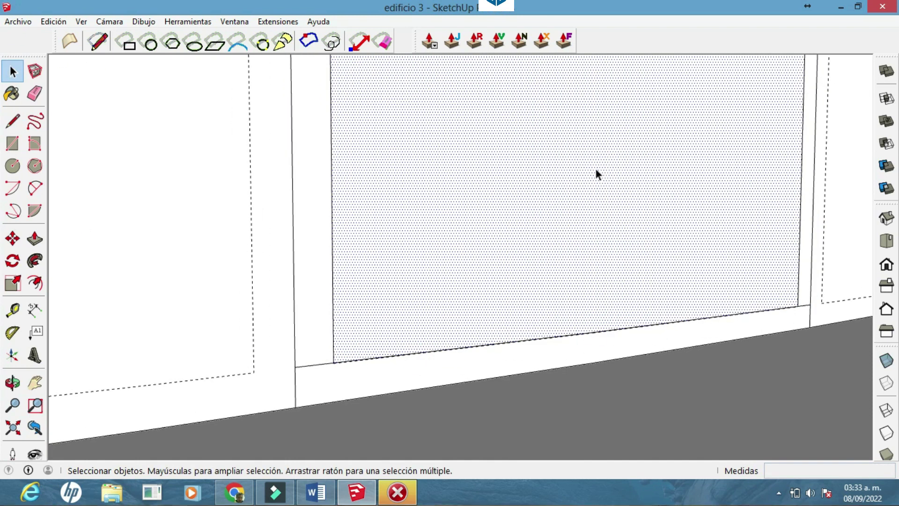
{"action": "scroll", "scroll_direction": "down", "scroll_amount": 3}
{"action": "scroll", "scroll_direction": "down", "scroll_amount": 3}
{"action": "scroll", "scroll_direction": "down", "scroll_amount": 3}
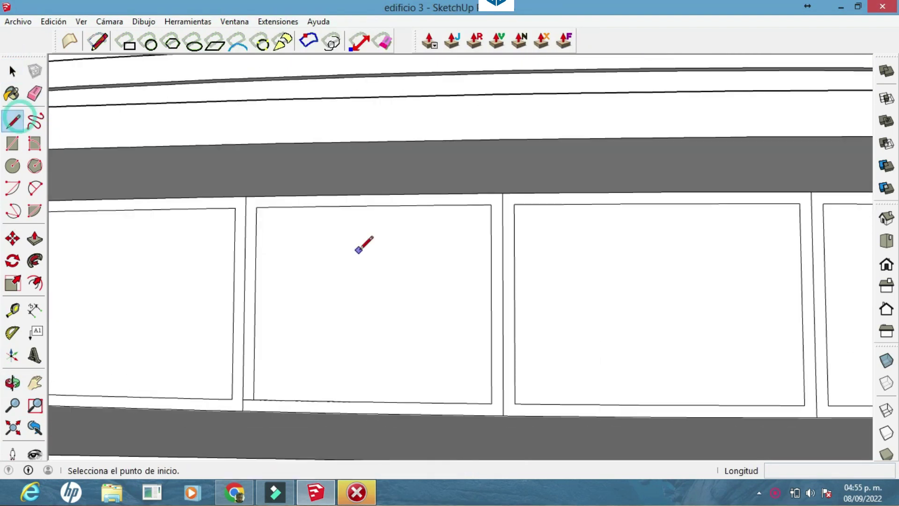
Step: Orbit to a wide view of the wall panels and select two panels' top edges
{"action": "left_click_drag", "start_coordinate": [673, 206], "coordinate": [732, 217]}
{"action": "left_click_drag", "start_coordinate": [692, 381], "coordinate": [140, 299]}
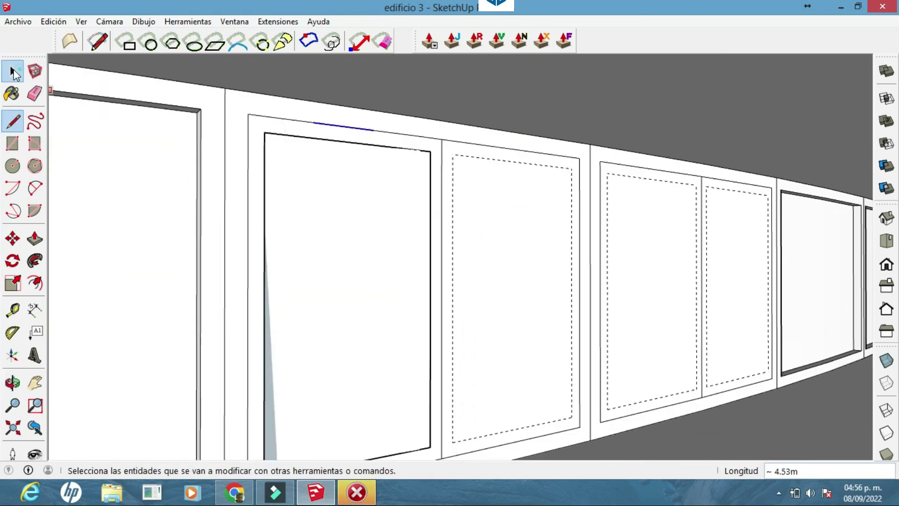
{"action": "left_click", "coordinate": [305, 123]}
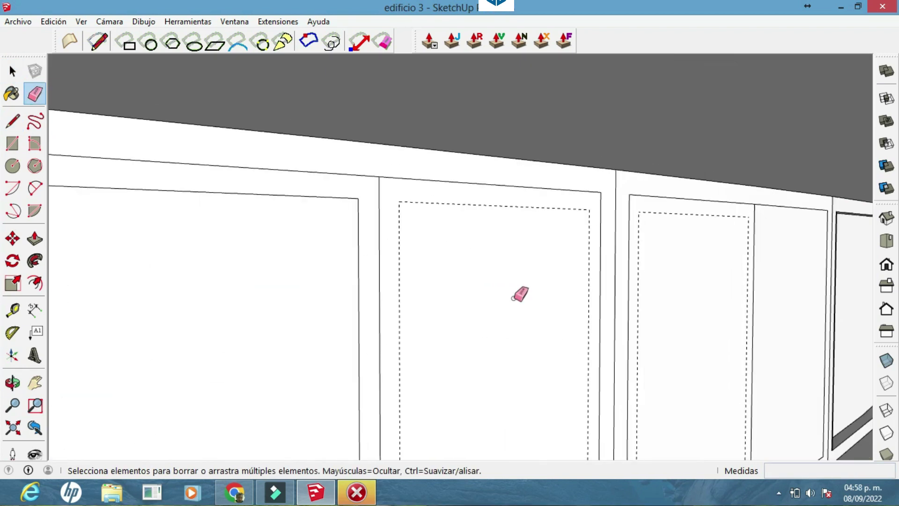
{"action": "left_click", "coordinate": [666, 197]}
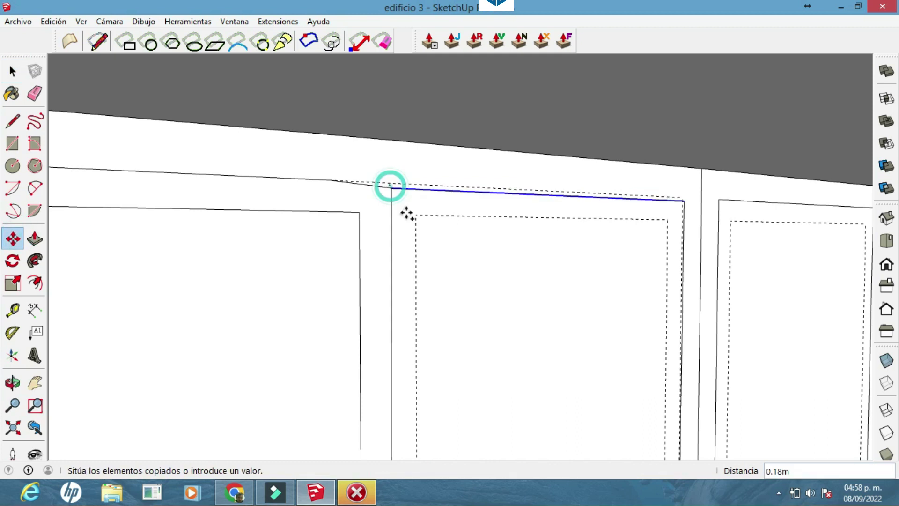
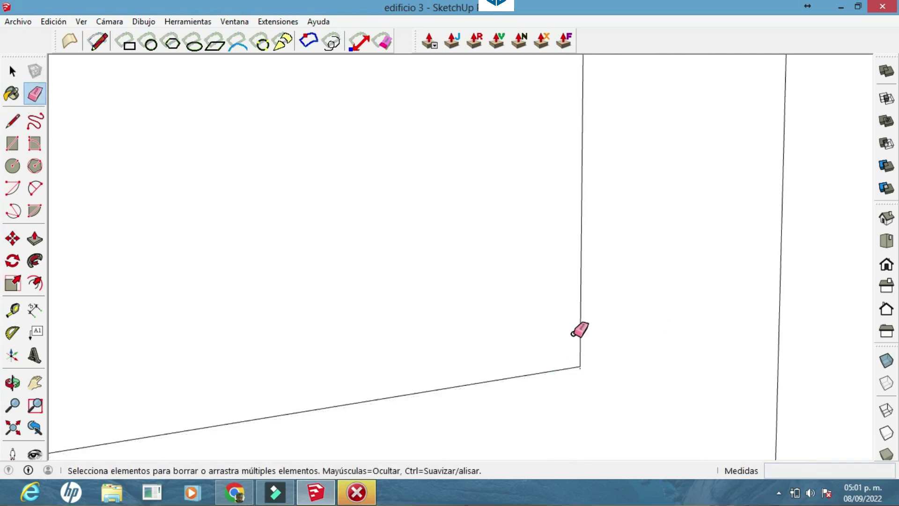
Step: Inset the two selected window panel faces with Joint Push Pull
{"action": "scroll", "scroll_direction": "down", "scroll_amount": 3}
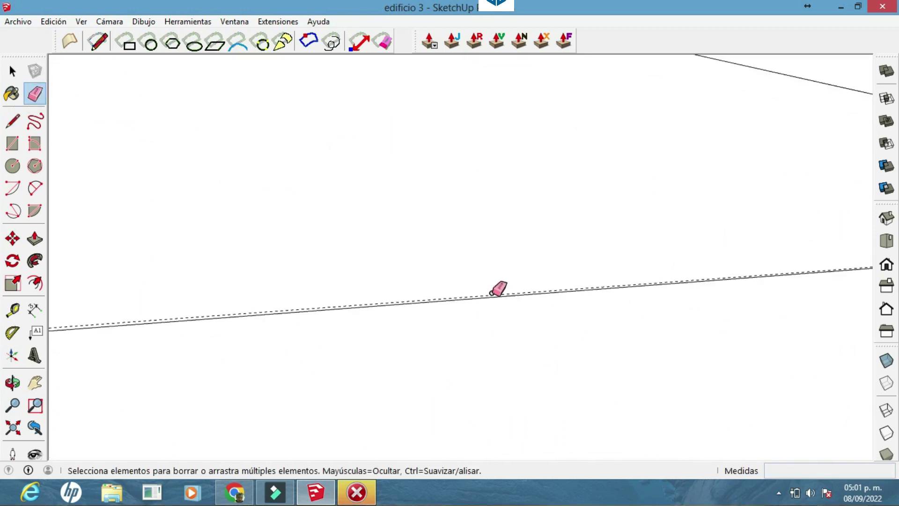
{"action": "scroll", "scroll_direction": "down", "scroll_amount": 3}
{"action": "scroll", "scroll_direction": "down", "scroll_amount": 3}
{"action": "left_click", "coordinate": [498, 41]}
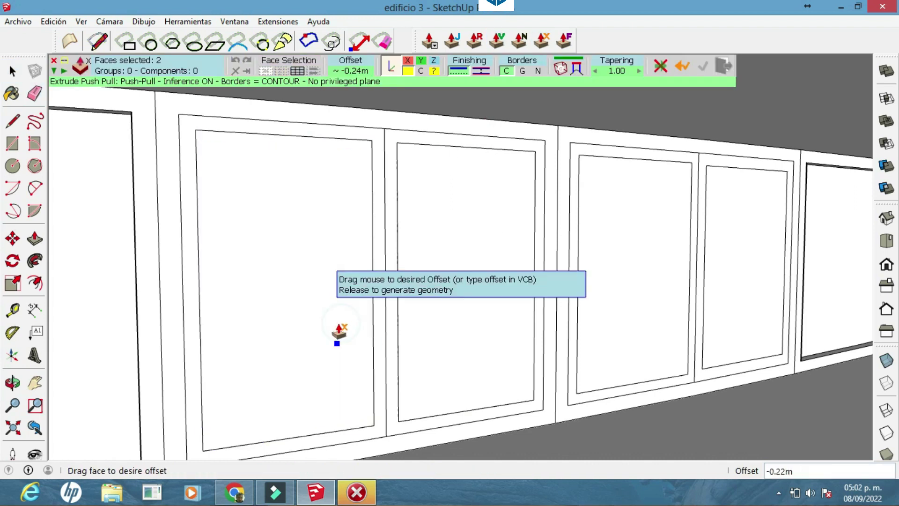
{"action": "left_click", "coordinate": [458, 327]}
{"action": "key", "text": "space"}
Step: Orbit along the wall to inspect the recessed panels and ledge
{"action": "left_click_drag", "start_coordinate": [252, 360], "coordinate": [280, 404]}
{"action": "key", "text": "e"}
{"action": "key", "text": "space"}
{"action": "left_click_drag", "start_coordinate": [407, 341], "coordinate": [445, 385]}
{"action": "key", "text": "p"}
{"action": "scroll", "scroll_direction": "up", "scroll_amount": 3}
{"action": "scroll", "scroll_direction": "down", "scroll_amount": 3}
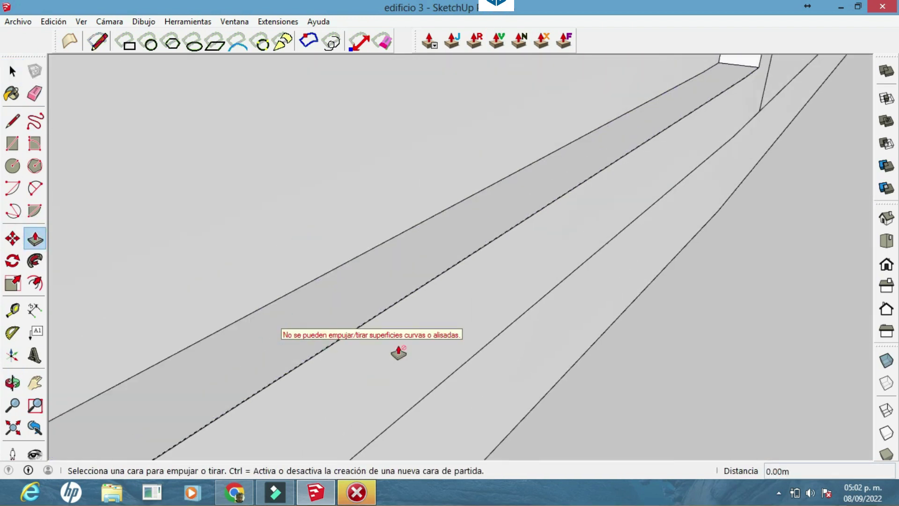
Step: Begin a line at the ledge corner, then cancel it unfinished
{"action": "key", "text": "l"}
{"action": "left_click_drag", "start_coordinate": [398, 353], "coordinate": [250, 337]}
{"action": "left_click_drag", "start_coordinate": [518, 296], "coordinate": [459, 338]}
{"action": "scroll", "scroll_direction": "up", "scroll_amount": 3}
{"action": "key", "text": "l"}
{"action": "left_click", "coordinate": [277, 373]}
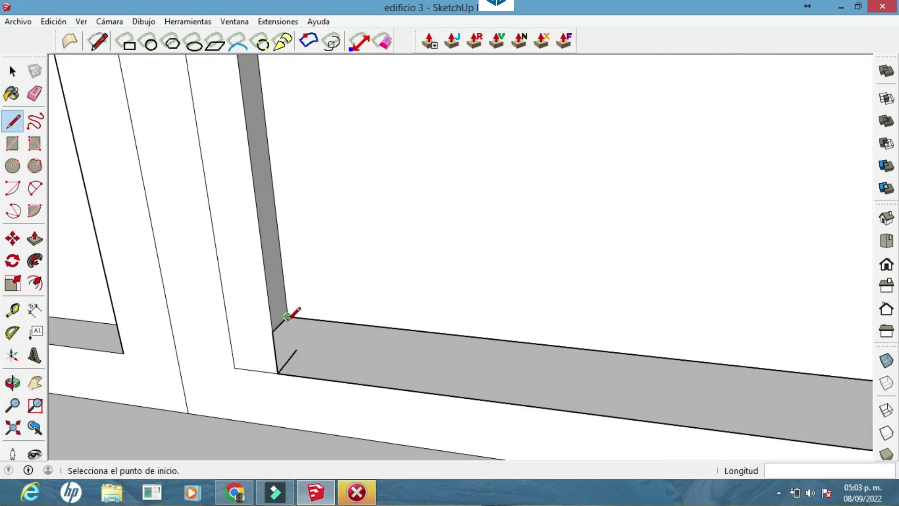
{"action": "scroll", "scroll_direction": "up", "scroll_amount": 3}
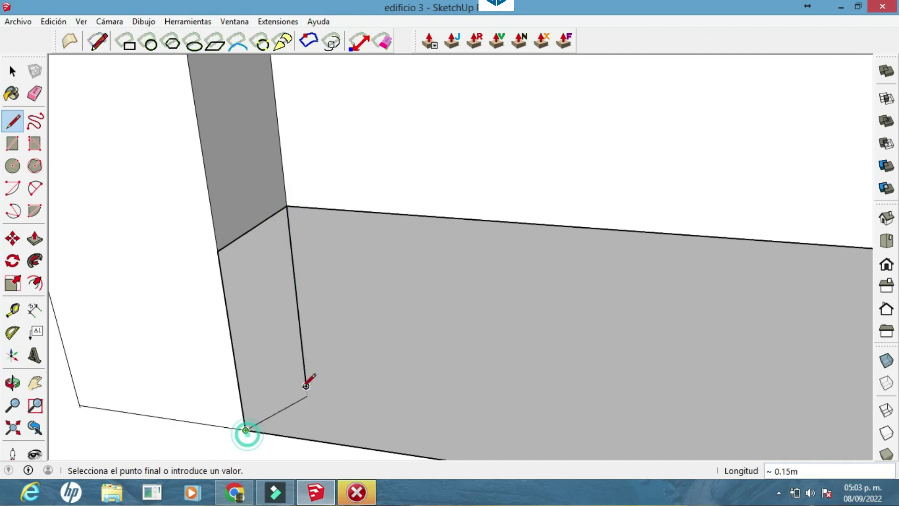
{"action": "key", "text": "Escape"}
Step: Start a rectangle on the ledge face and view the wall obliquely
{"action": "left_click_drag", "start_coordinate": [306, 385], "coordinate": [199, 390]}
{"action": "scroll", "scroll_direction": "down", "scroll_amount": 3}
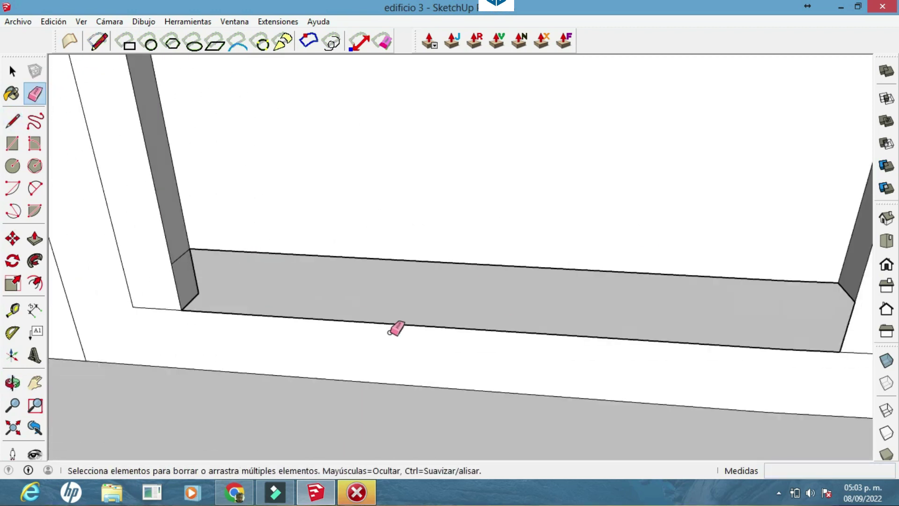
{"action": "left_click_drag", "start_coordinate": [203, 293], "coordinate": [753, 254]}
{"action": "left_click", "coordinate": [752, 255]}
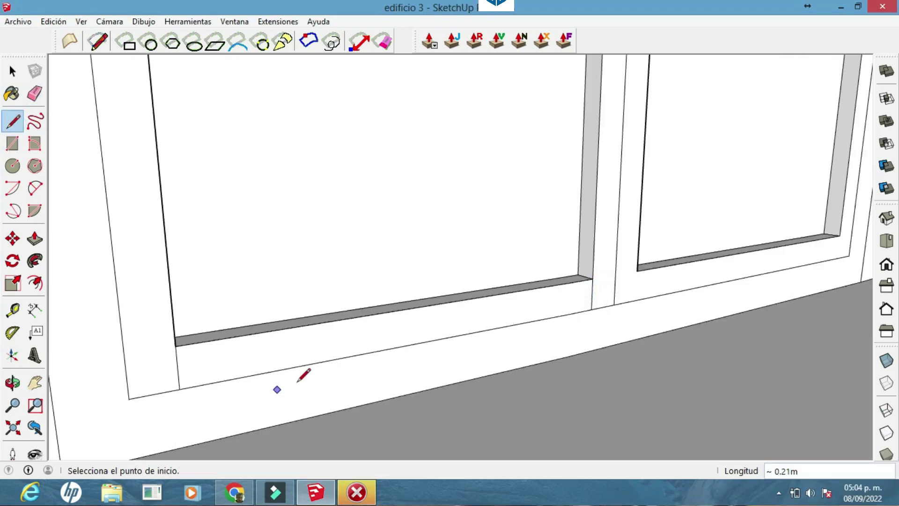
{"action": "left_click_drag", "start_coordinate": [52, 241], "coordinate": [336, 237]}
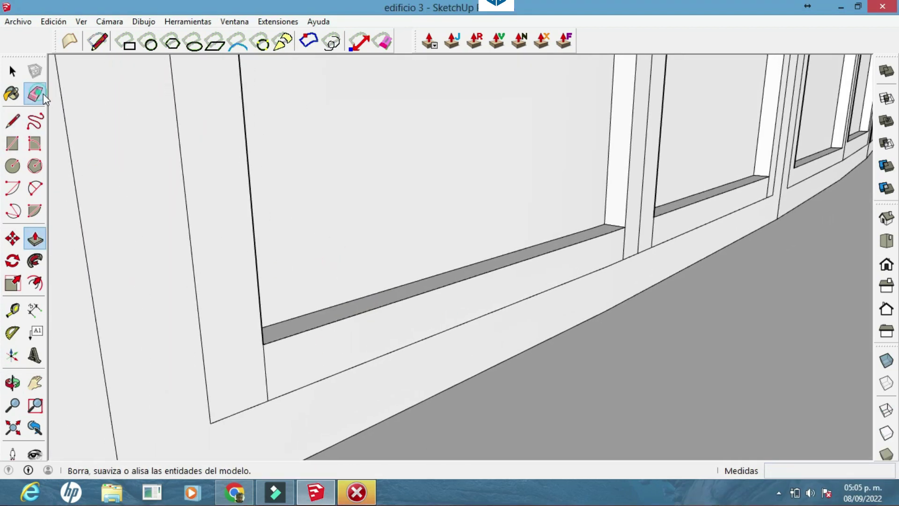
{"action": "scroll", "scroll_direction": "up", "scroll_amount": 3}
{"action": "scroll", "scroll_direction": "down", "scroll_amount": 3}
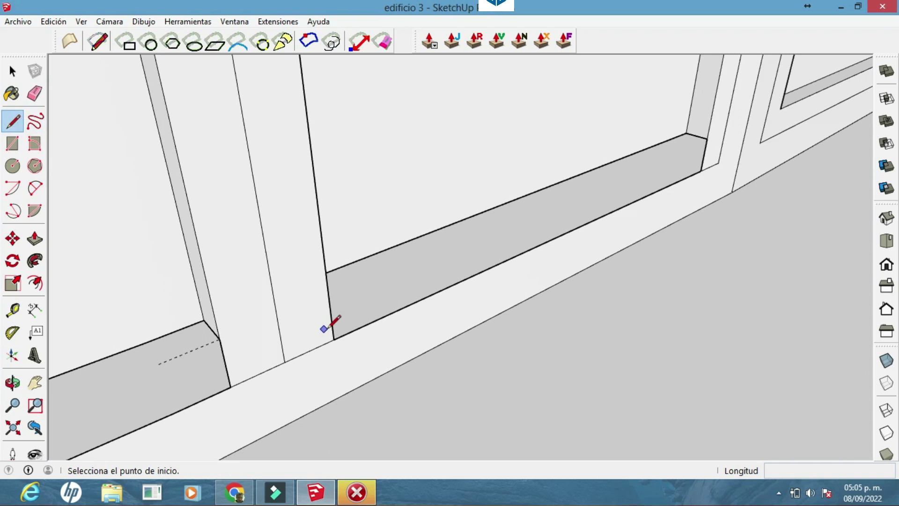
{"action": "scroll", "scroll_direction": "down", "scroll_amount": 3}
{"action": "scroll", "scroll_direction": "up", "scroll_amount": 3}
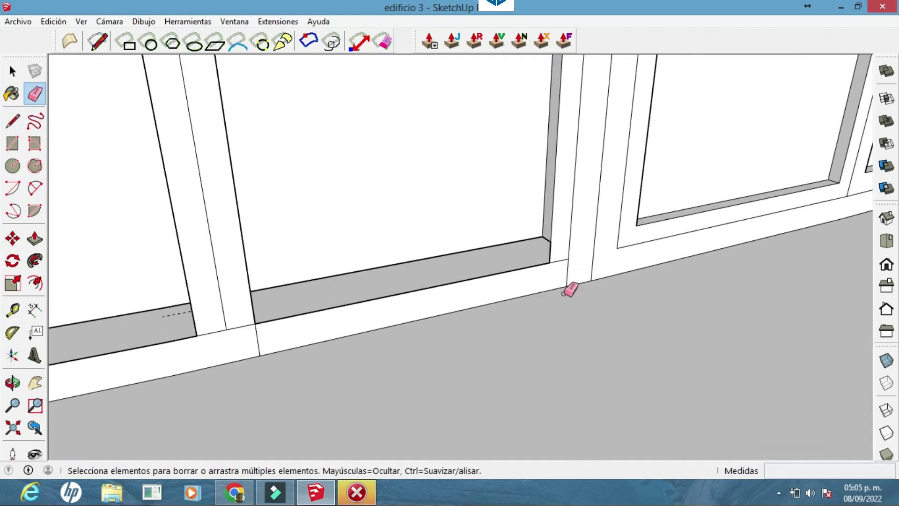
{"action": "scroll", "scroll_direction": "up", "scroll_amount": 3}
{"action": "scroll", "scroll_direction": "down", "scroll_amount": 3}
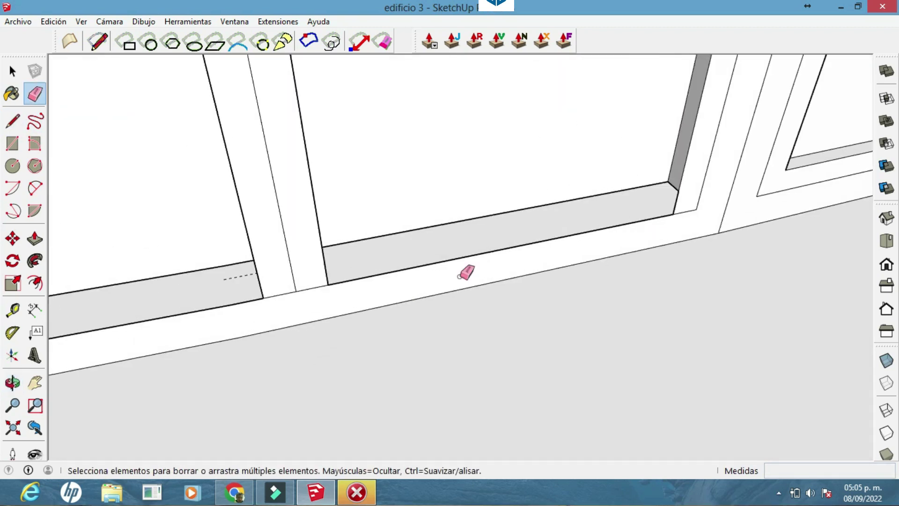
{"action": "scroll", "scroll_direction": "down", "scroll_amount": 3}
{"action": "scroll", "scroll_direction": "up", "scroll_amount": 3}
Step: Redraw the ledge corner at the pillar base with lines and rectangles
{"action": "key", "text": "e"}
{"action": "scroll", "scroll_direction": "up", "scroll_amount": 3}
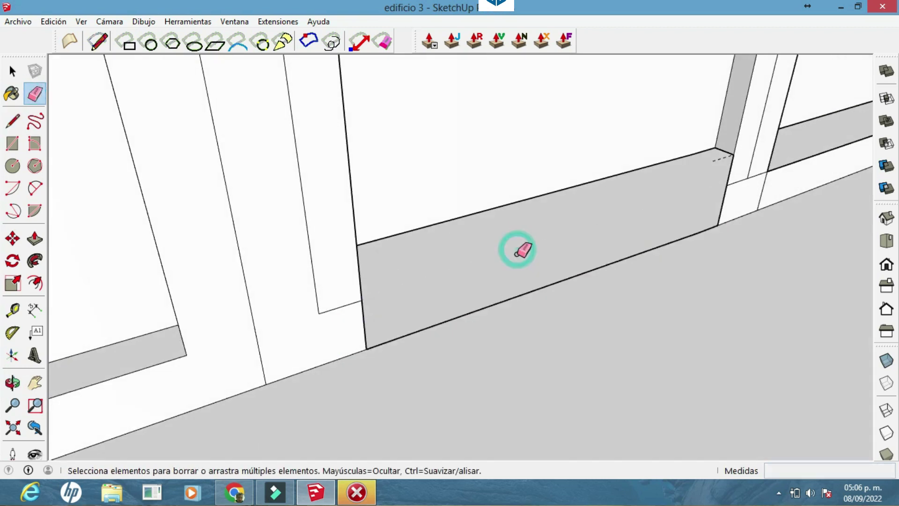
{"action": "scroll", "scroll_direction": "up", "scroll_amount": 3}
{"action": "left_click", "coordinate": [700, 256]}
{"action": "scroll", "scroll_direction": "down", "scroll_amount": 3}
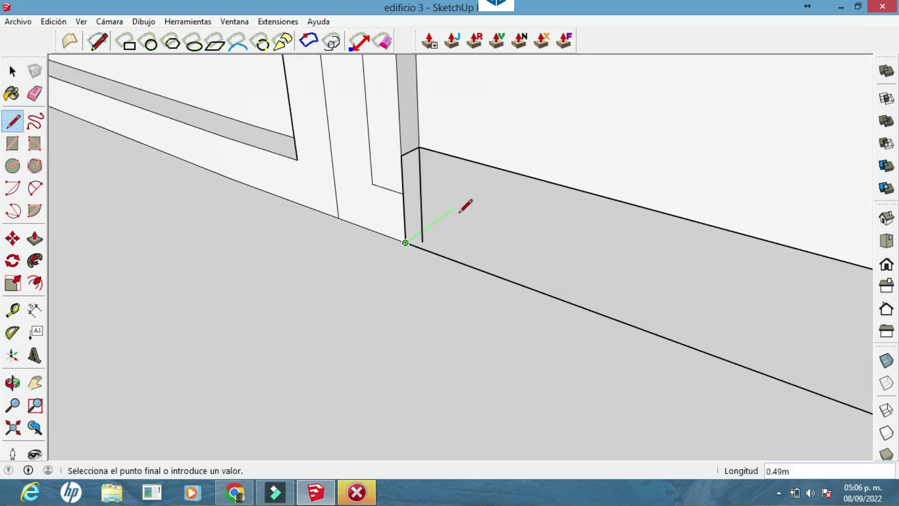
{"action": "left_click", "coordinate": [21, 146]}
{"action": "left_click_drag", "start_coordinate": [428, 181], "coordinate": [575, 279]}
{"action": "left_click", "coordinate": [718, 285]}
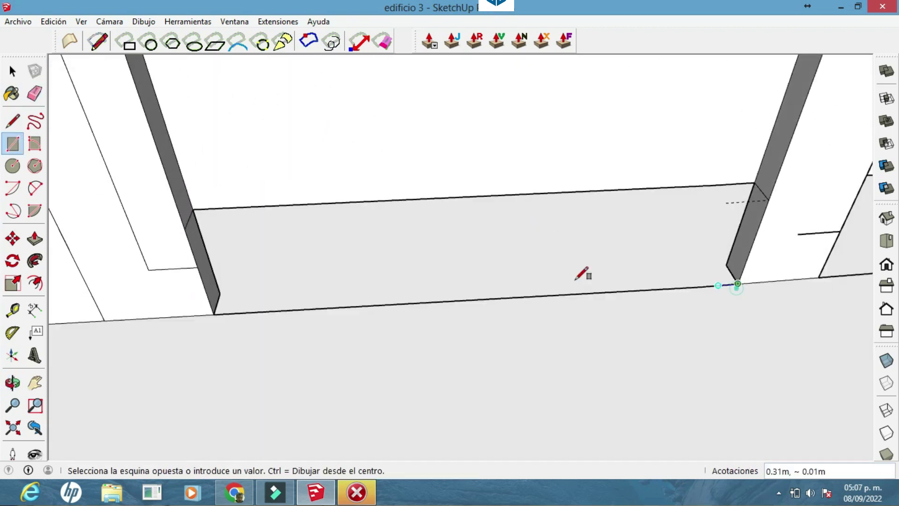
{"action": "left_click", "coordinate": [13, 144]}
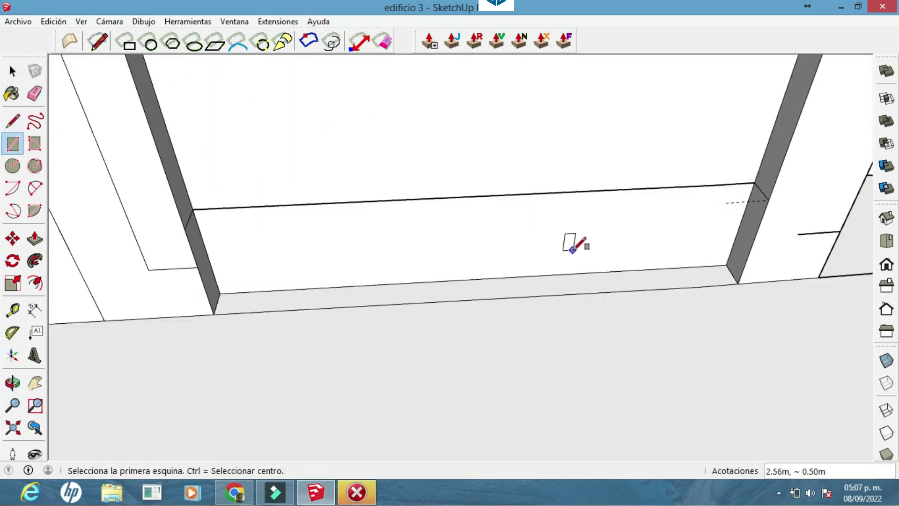
{"action": "left_click", "coordinate": [35, 93]}
{"action": "scroll", "scroll_direction": "down", "scroll_amount": 3}
Step: Push/pull the reworked ledge face beside the pillar below the window
{"action": "left_click", "coordinate": [420, 238]}
{"action": "left_click_drag", "start_coordinate": [331, 192], "coordinate": [414, 347]}
{"action": "key", "text": "e"}
{"action": "scroll", "scroll_direction": "up", "scroll_amount": 3}
{"action": "scroll", "scroll_direction": "up", "scroll_amount": 3}
{"action": "scroll", "scroll_direction": "down", "scroll_amount": 3}
{"action": "left_click", "coordinate": [34, 247]}
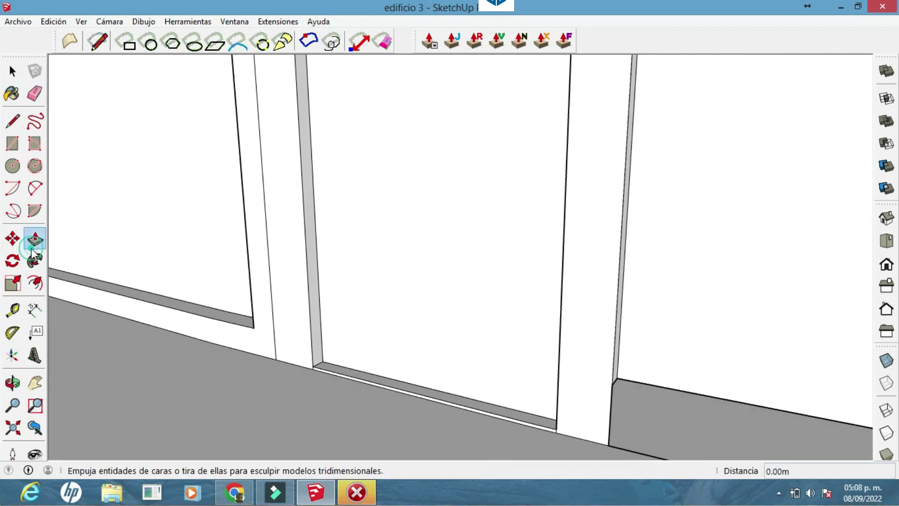
{"action": "left_click", "coordinate": [198, 294]}
{"action": "scroll", "scroll_direction": "down", "scroll_amount": 3}
{"action": "scroll", "scroll_direction": "down", "scroll_amount": 3}
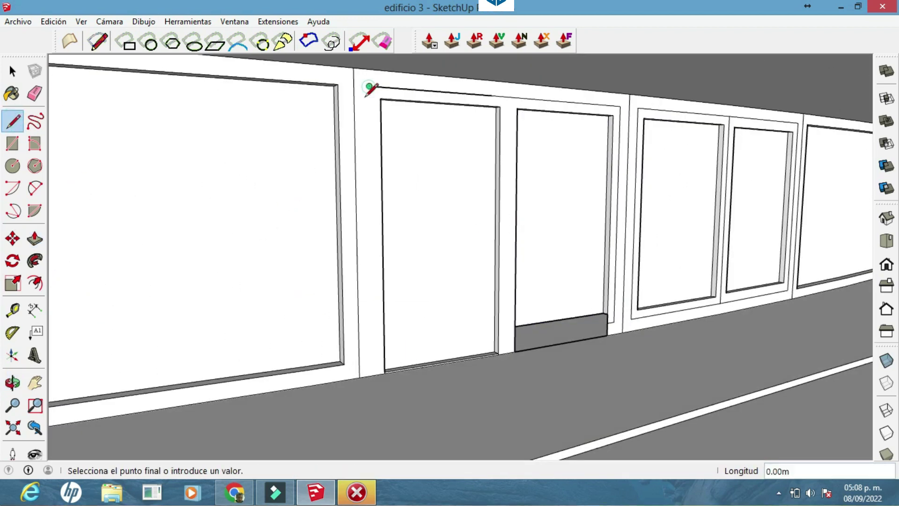
{"action": "key", "text": "Escape"}
{"action": "scroll", "scroll_direction": "up", "scroll_amount": 3}
{"action": "left_click_drag", "start_coordinate": [610, 275], "coordinate": [555, 279]}
Step: Show the extrusion tools toolbar and dock it with the other toolbars
{"action": "key", "text": "space"}
{"action": "right_click", "coordinate": [28, 178]}
{"action": "left_click", "coordinate": [111, 172]}
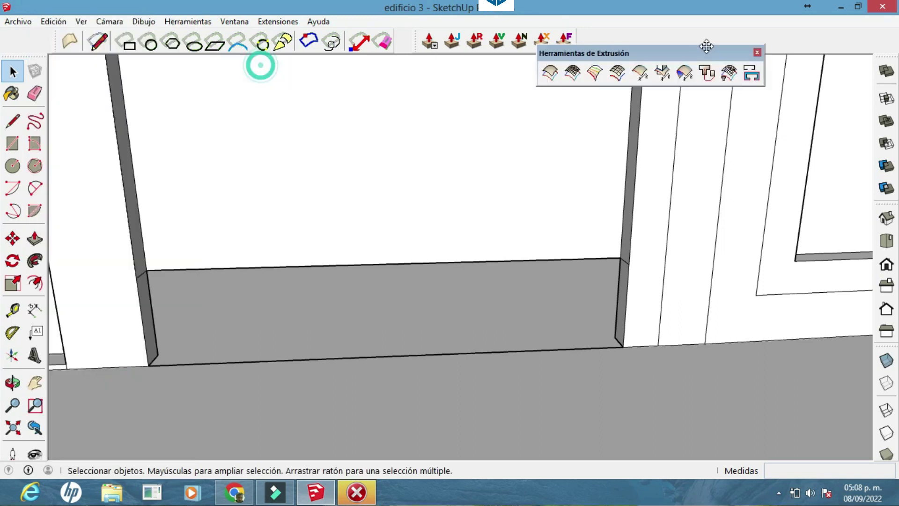
{"action": "left_click_drag", "start_coordinate": [638, 56], "coordinate": [697, 50]}
Step: Select the ledge edge below the window and orbit around walls and floor
{"action": "key", "text": "e"}
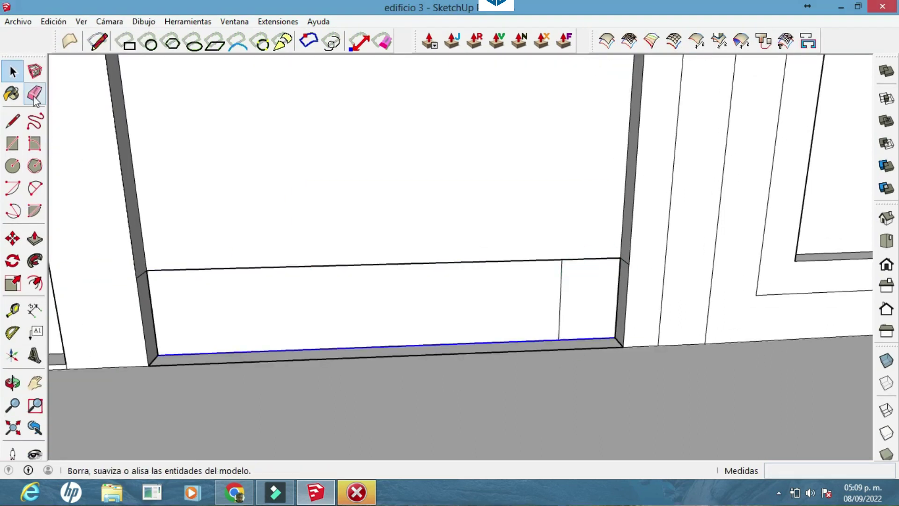
{"action": "key", "text": "space"}
{"action": "left_click", "coordinate": [389, 291]}
{"action": "left_click", "coordinate": [560, 268]}
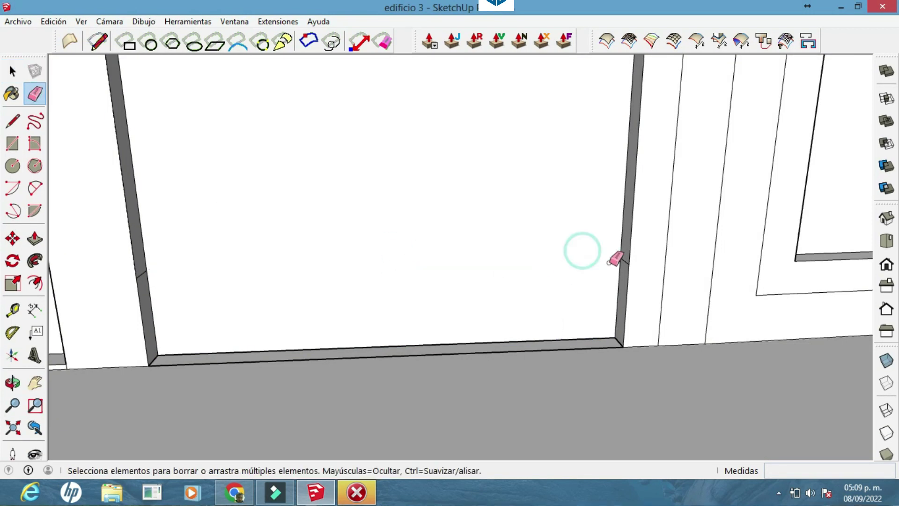
{"action": "left_click_drag", "start_coordinate": [609, 262], "coordinate": [42, 287]}
{"action": "left_click_drag", "start_coordinate": [188, 352], "coordinate": [562, 328]}
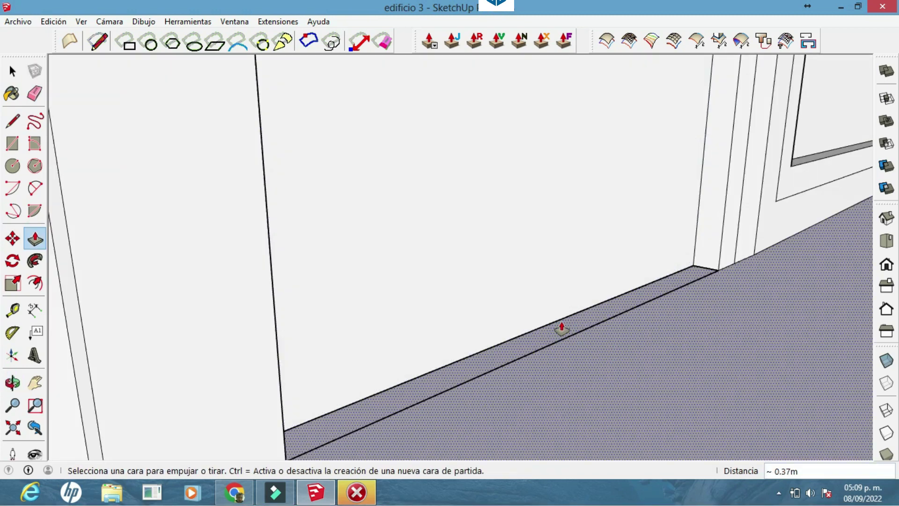
{"action": "left_click_drag", "start_coordinate": [426, 391], "coordinate": [463, 311]}
{"action": "left_click_drag", "start_coordinate": [616, 273], "coordinate": [200, 271]}
{"action": "key", "text": "space"}
{"action": "scroll", "scroll_direction": "up", "scroll_amount": 3}
{"action": "left_click_drag", "start_coordinate": [344, 300], "coordinate": [331, 324]}
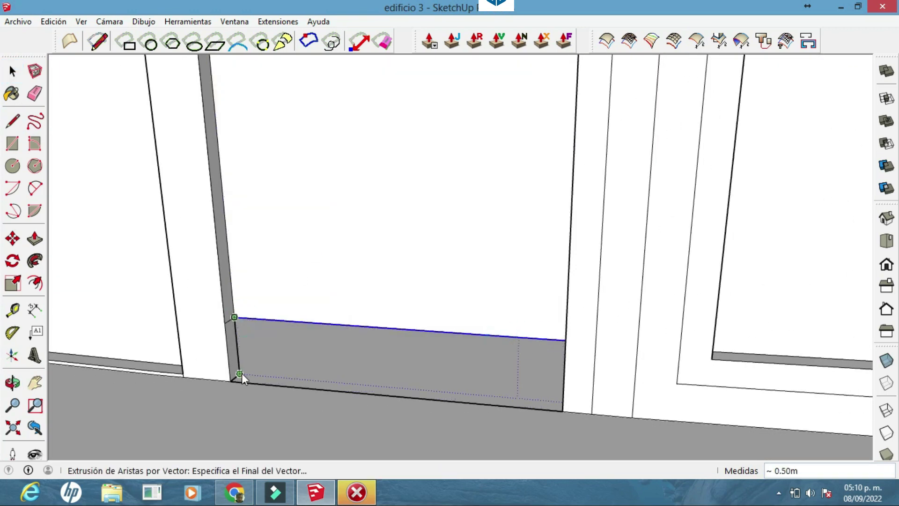
Step: Extrude the edge up the ledge and explode the result into loose geometry
{"action": "left_click", "coordinate": [239, 373]}
{"action": "left_click", "coordinate": [573, 273]}
{"action": "right_click", "coordinate": [493, 355]}
{"action": "left_click", "coordinate": [524, 81]}
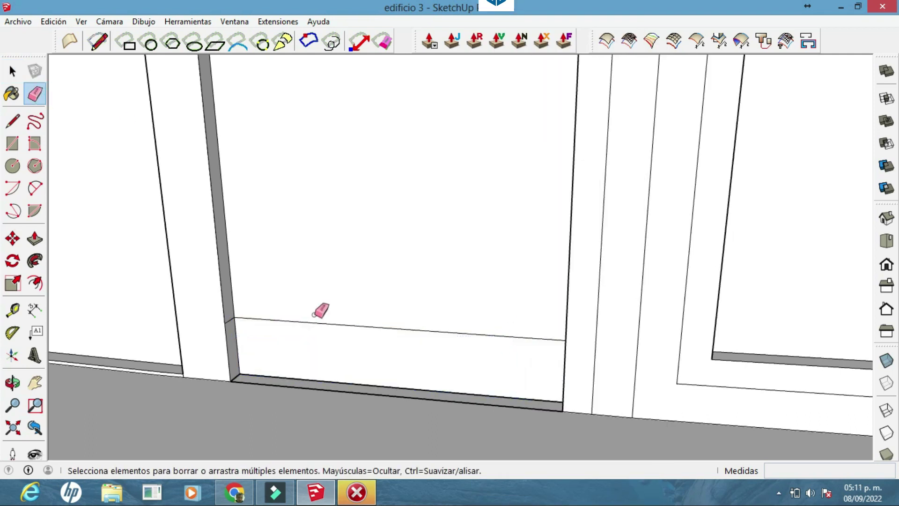
{"action": "left_click_drag", "start_coordinate": [537, 339], "coordinate": [614, 240]}
{"action": "key", "text": "space"}
{"action": "left_click", "coordinate": [635, 346]}
{"action": "left_click", "coordinate": [12, 71]}
Step: Extrude the ledge edge by vector and close its corner with a short line
{"action": "key", "text": "x"}
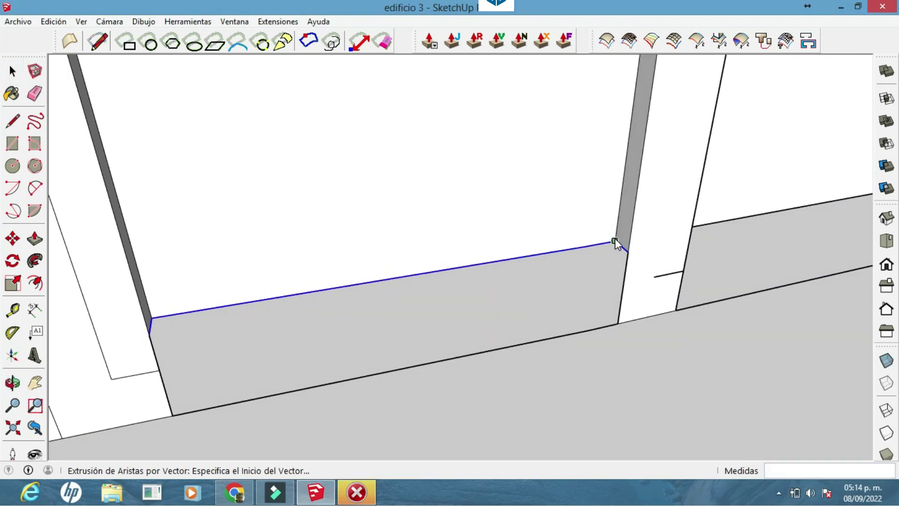
{"action": "left_click", "coordinate": [601, 312]}
{"action": "left_click", "coordinate": [568, 275]}
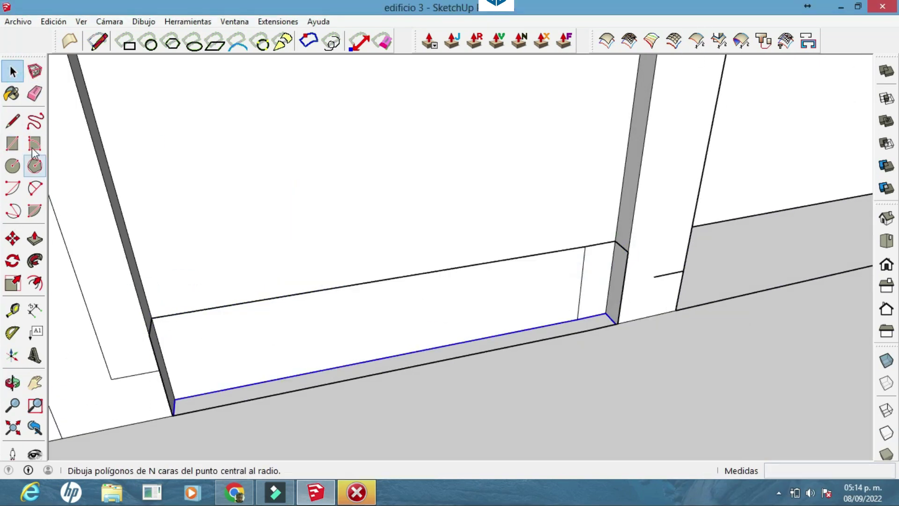
{"action": "left_click", "coordinate": [603, 313]}
{"action": "left_click", "coordinate": [34, 94]}
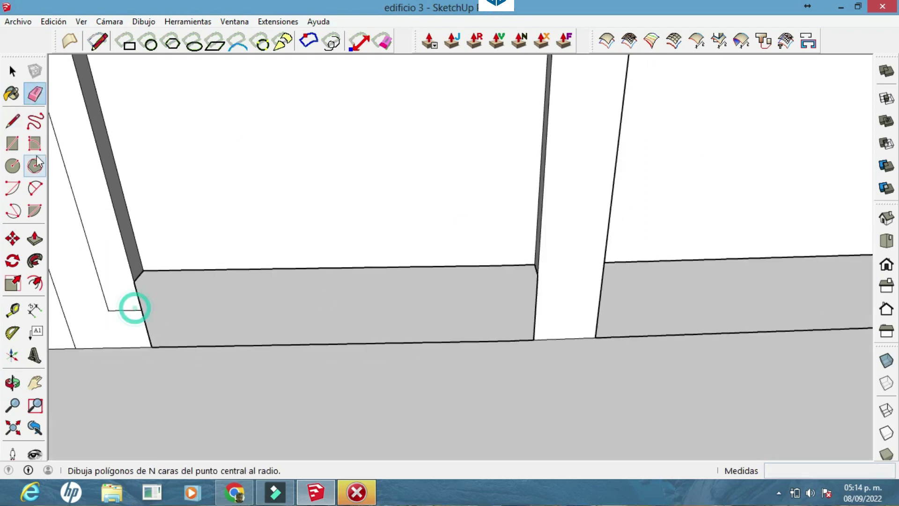
{"action": "key", "text": "l"}
{"action": "left_click_drag", "start_coordinate": [96, 185], "coordinate": [621, 341]}
{"action": "left_click", "coordinate": [715, 234]}
{"action": "left_click_drag", "start_coordinate": [721, 233], "coordinate": [392, 311]}
{"action": "left_click", "coordinate": [391, 311]}
{"action": "left_click_drag", "start_coordinate": [141, 270], "coordinate": [431, 305]}
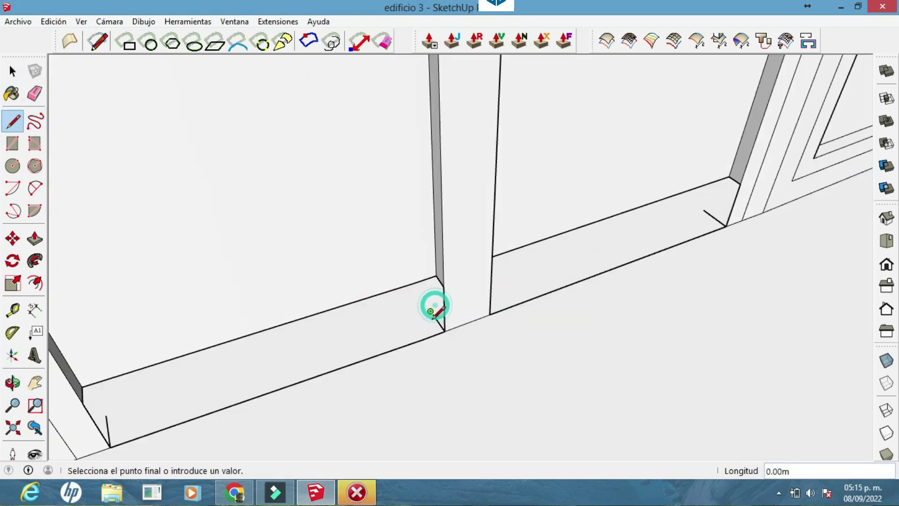
Step: Orbit around the ledge, column and window base to inspect the corner
{"action": "key", "text": "space"}
{"action": "left_click_drag", "start_coordinate": [401, 247], "coordinate": [389, 145]}
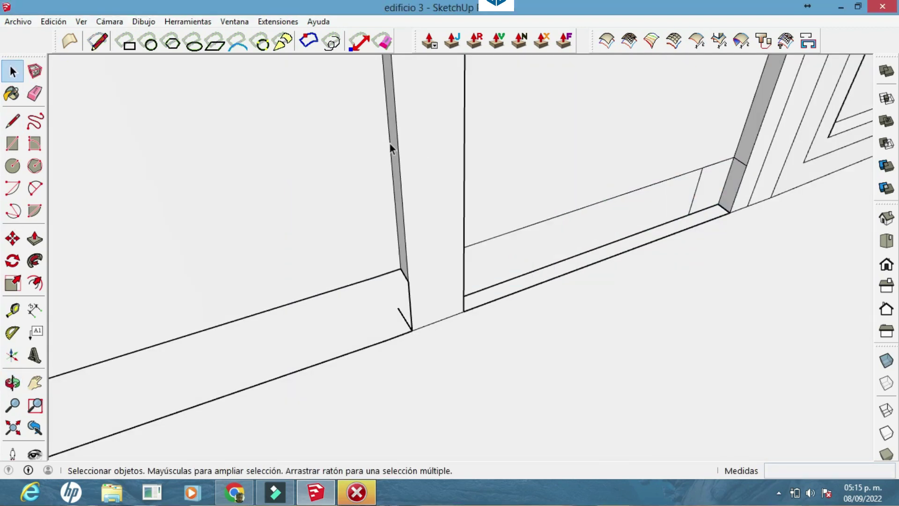
{"action": "left_click_drag", "start_coordinate": [327, 140], "coordinate": [527, 241]}
{"action": "key", "text": "p"}
{"action": "left_click", "coordinate": [28, 122]}
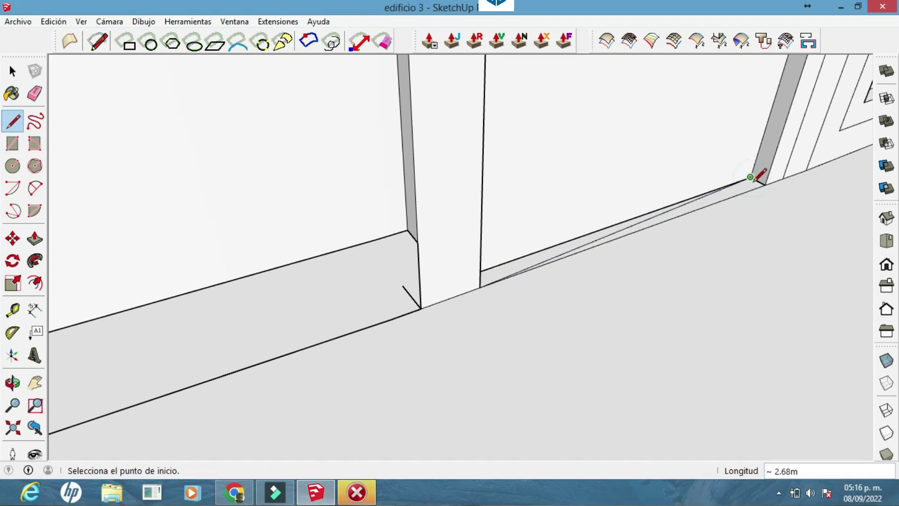
{"action": "left_click_drag", "start_coordinate": [753, 179], "coordinate": [358, 271]}
{"action": "key", "text": "p"}
{"action": "left_click_drag", "start_coordinate": [391, 241], "coordinate": [3, 122]}
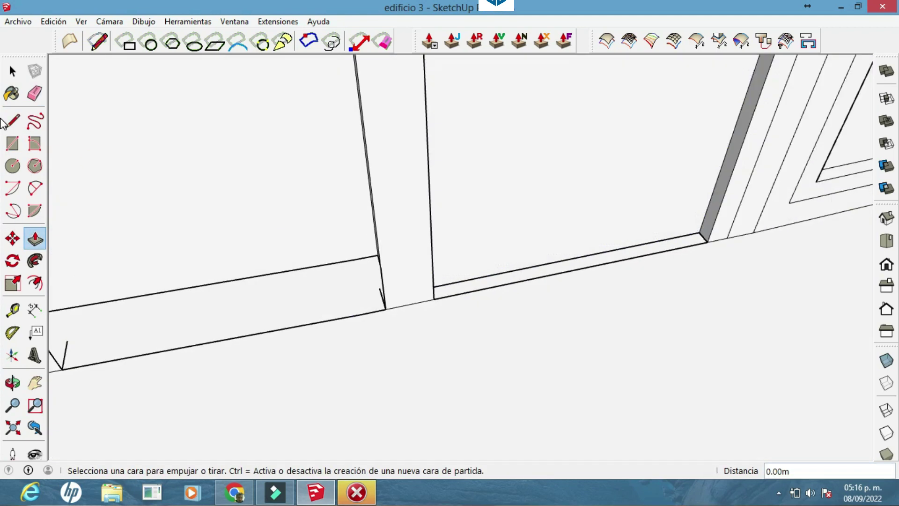
{"action": "left_click_drag", "start_coordinate": [622, 254], "coordinate": [709, 217]}
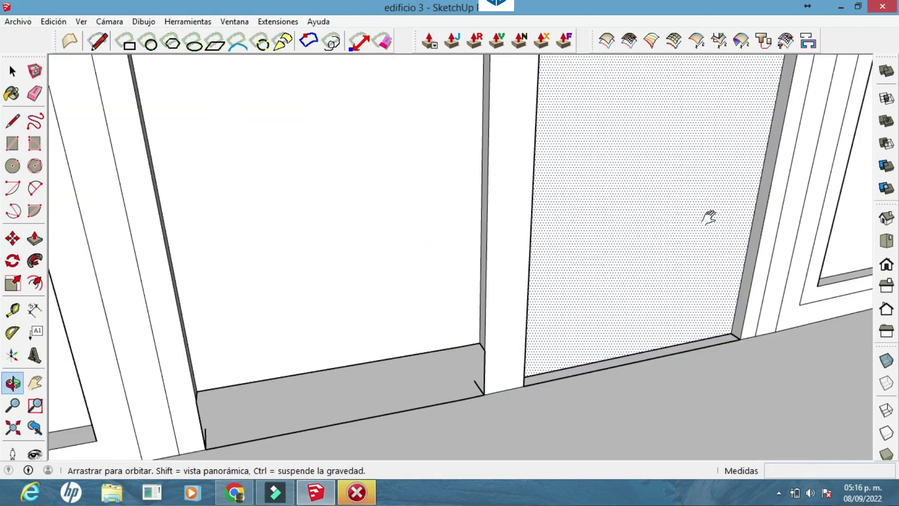
{"action": "left_click_drag", "start_coordinate": [664, 246], "coordinate": [411, 248]}
Step: Extrude the window opening's bottom edge into a face and erase the stray face
{"action": "key", "text": "space"}
{"action": "left_click", "coordinate": [130, 280]}
{"action": "left_click_drag", "start_coordinate": [130, 281], "coordinate": [654, 271]}
{"action": "left_click", "coordinate": [654, 270]}
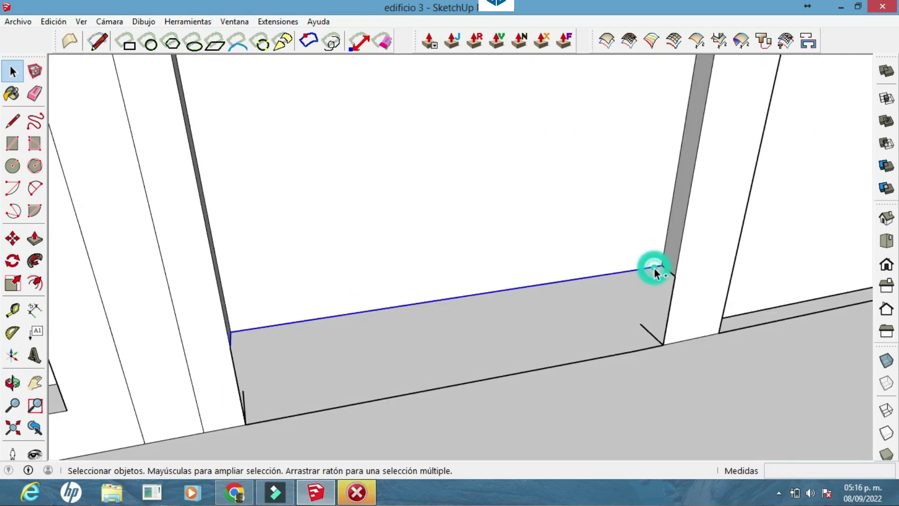
{"action": "left_click", "coordinate": [664, 291]}
{"action": "left_click", "coordinate": [593, 280]}
{"action": "key", "text": "e"}
{"action": "left_click", "coordinate": [673, 262]}
{"action": "left_click", "coordinate": [422, 337]}
{"action": "key", "text": "e"}
Step: Finish the edge extrusion vector and answer Sí to explode the extrusion group
{"action": "left_click_drag", "start_coordinate": [616, 271], "coordinate": [538, 261]}
{"action": "scroll", "scroll_direction": "up", "scroll_amount": 3}
{"action": "scroll", "scroll_direction": "up", "scroll_amount": 3}
{"action": "scroll", "scroll_direction": "up", "scroll_amount": 3}
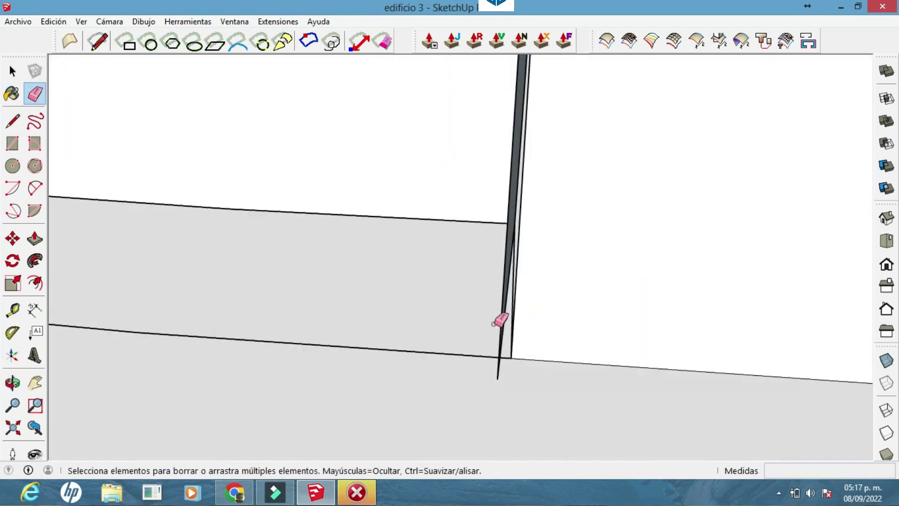
{"action": "scroll", "scroll_direction": "up", "scroll_amount": 3}
{"action": "key", "text": "space"}
{"action": "left_click", "coordinate": [583, 424]}
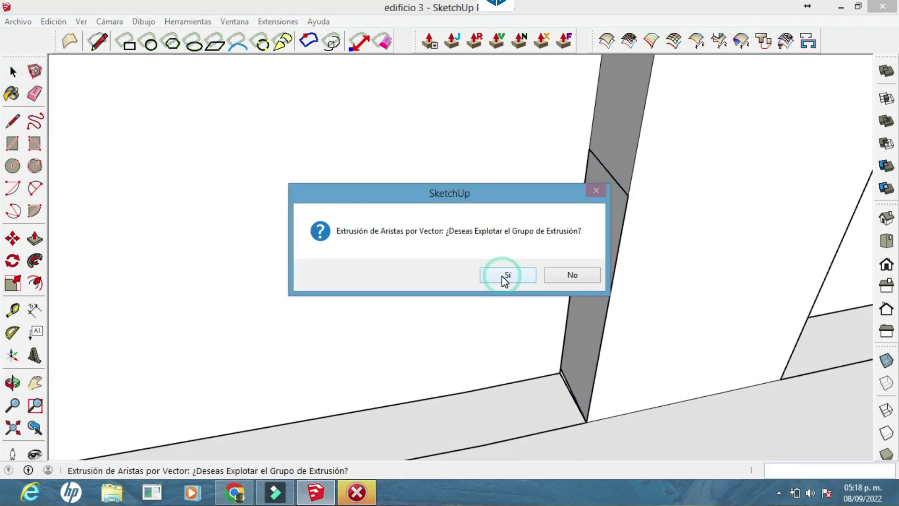
{"action": "left_click", "coordinate": [504, 275]}
{"action": "left_click_drag", "start_coordinate": [613, 175], "coordinate": [268, 366]}
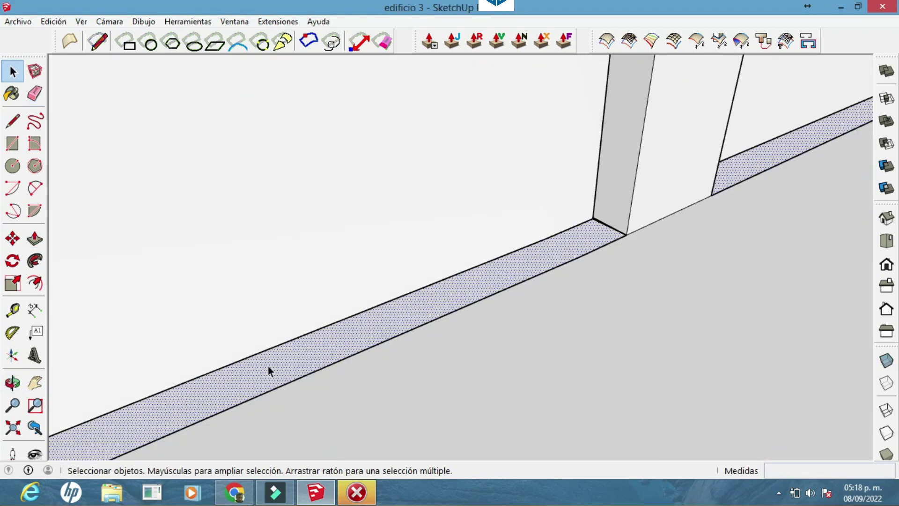
Step: Draw lines at the lower panel and frame corners on the window wall
{"action": "key", "text": "p"}
{"action": "left_click_drag", "start_coordinate": [241, 211], "coordinate": [642, 270]}
{"action": "scroll", "scroll_direction": "down", "scroll_amount": 3}
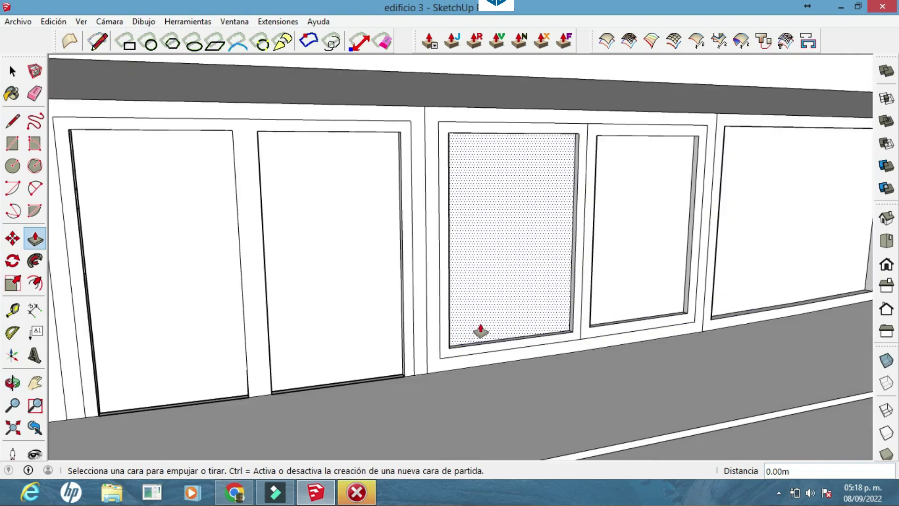
{"action": "scroll", "scroll_direction": "up", "scroll_amount": 3}
{"action": "scroll", "scroll_direction": "down", "scroll_amount": 3}
{"action": "key", "text": "l"}
{"action": "left_click", "coordinate": [271, 347]}
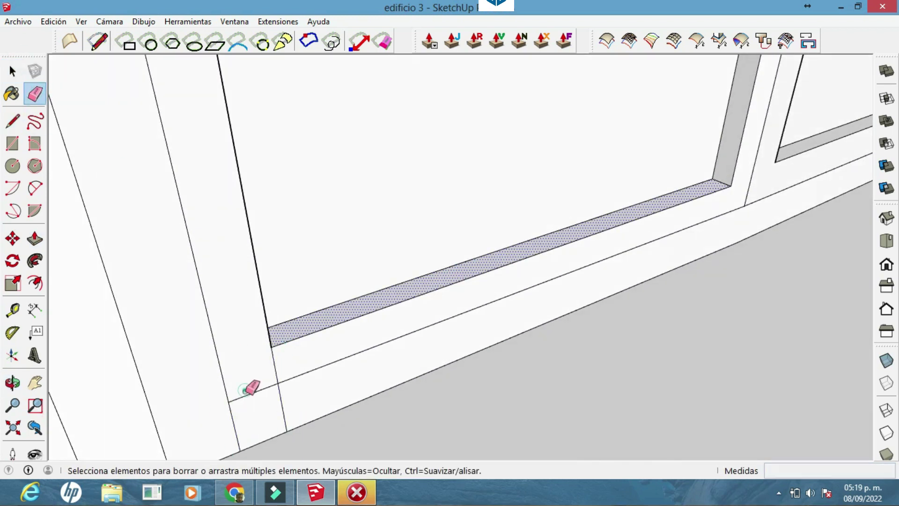
{"action": "key", "text": "l"}
{"action": "scroll", "scroll_direction": "down", "scroll_amount": 3}
{"action": "left_click", "coordinate": [737, 136]}
{"action": "left_click_drag", "start_coordinate": [445, 261], "coordinate": [695, 237]}
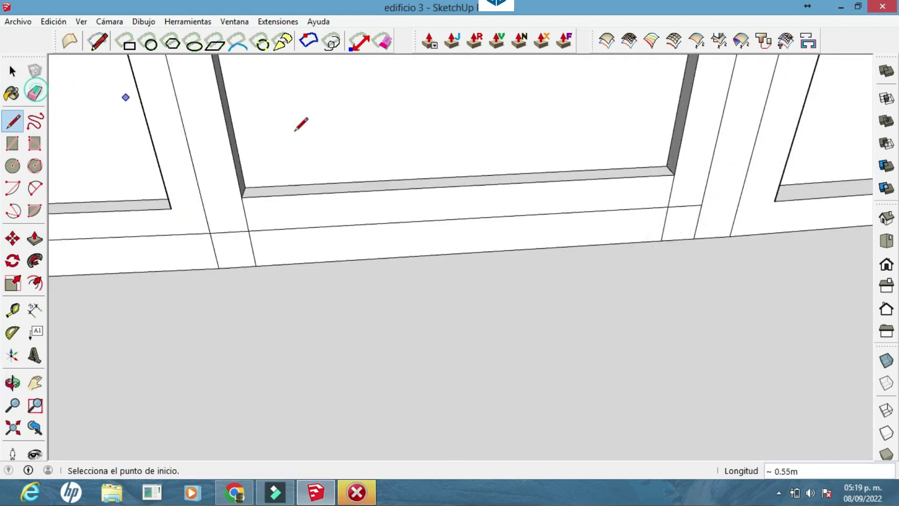
{"action": "left_click_drag", "start_coordinate": [225, 229], "coordinate": [421, 257]}
Step: Push/Pull the dotted face at the window base, then undo the grey step faces
{"action": "key", "text": "p"}
{"action": "key", "text": "e"}
{"action": "left_click_drag", "start_coordinate": [351, 254], "coordinate": [549, 265]}
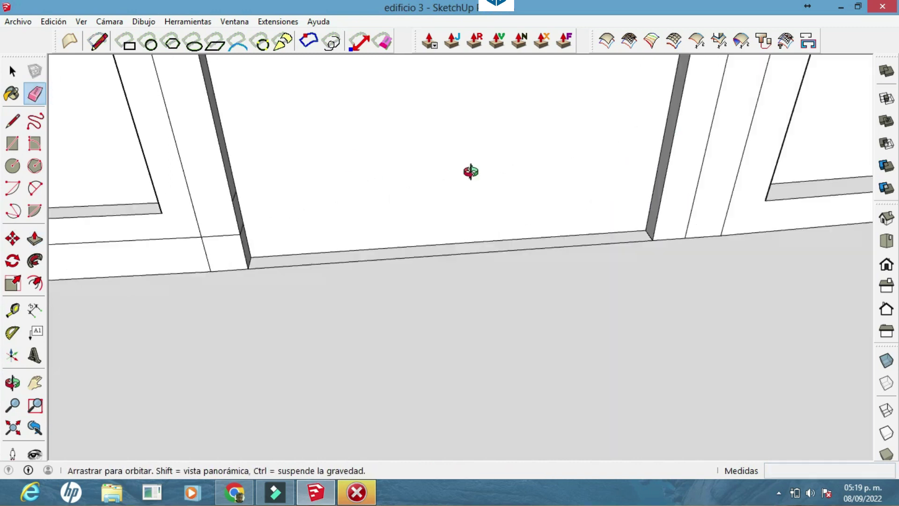
{"action": "scroll", "scroll_direction": "up", "scroll_amount": 3}
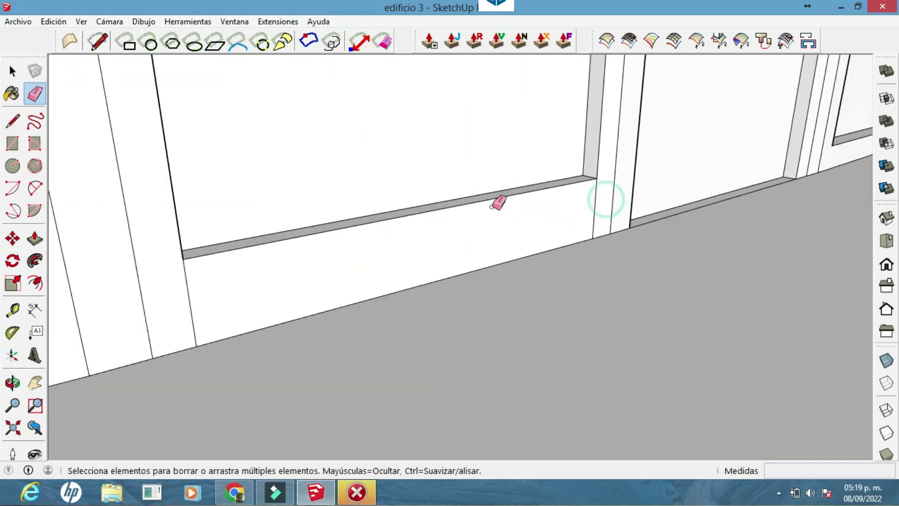
{"action": "left_click", "coordinate": [125, 122]}
{"action": "left_click_drag", "start_coordinate": [301, 220], "coordinate": [665, 299]}
{"action": "left_click", "coordinate": [774, 494]}
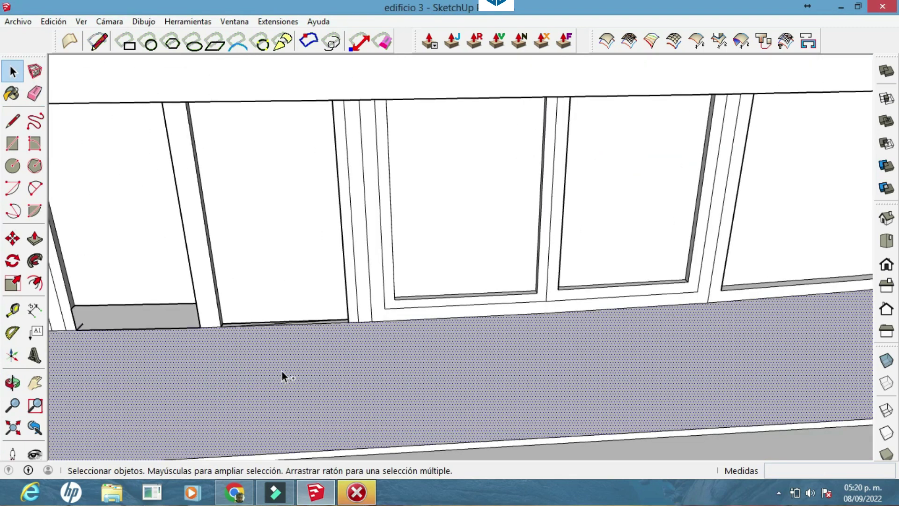
{"action": "key", "text": "ctrl+z"}
{"action": "key", "text": "ctrl+z"}
{"action": "key", "text": "ctrl+z"}
{"action": "left_click_drag", "start_coordinate": [296, 368], "coordinate": [505, 363]}
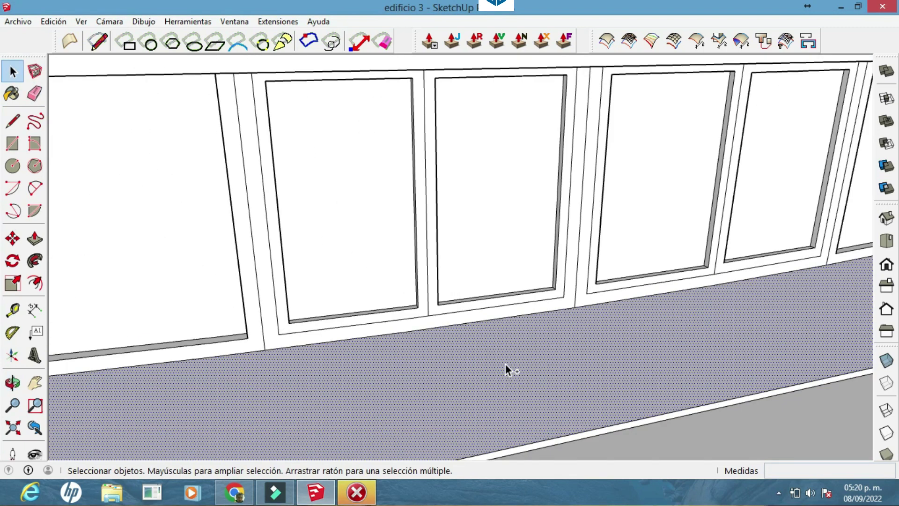
{"action": "scroll", "scroll_direction": "up", "scroll_amount": 3}
Step: Draw a line along the window base from its lower-left corner to the mullion
{"action": "key", "text": "l"}
{"action": "left_click", "coordinate": [233, 310]}
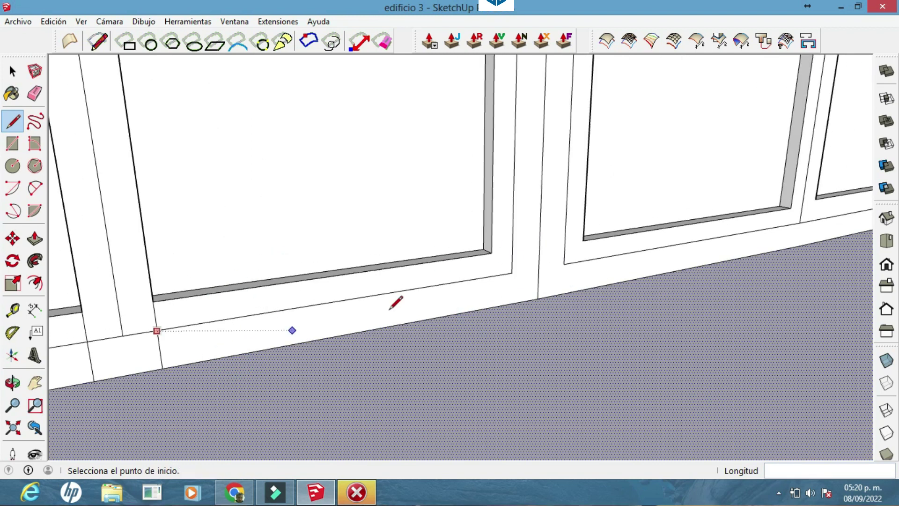
{"action": "left_click", "coordinate": [153, 300]}
{"action": "left_click_drag", "start_coordinate": [153, 300], "coordinate": [388, 254]}
{"action": "left_click", "coordinate": [543, 296]}
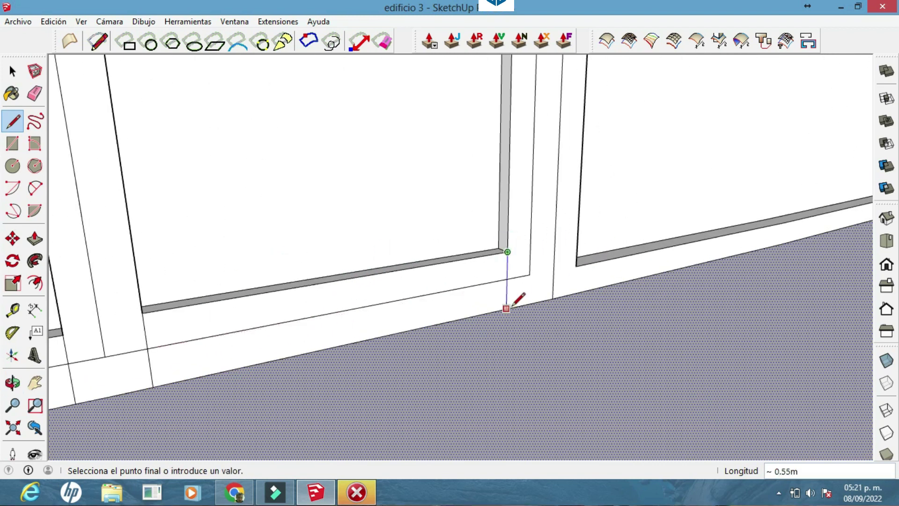
{"action": "key", "text": "e"}
{"action": "scroll", "scroll_direction": "down", "scroll_amount": 3}
{"action": "scroll", "scroll_direction": "up", "scroll_amount": 3}
Step: Push the baseboard face under the window in by 0.15 m
{"action": "key", "text": "l"}
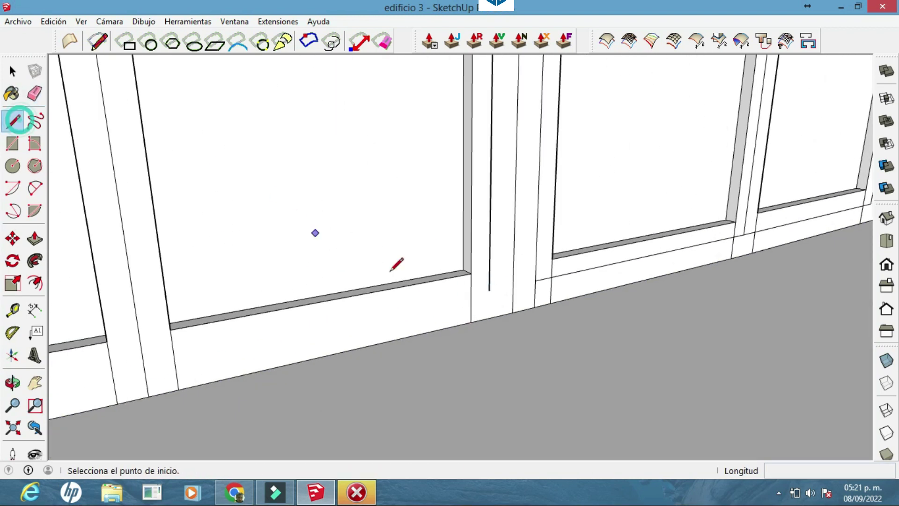
{"action": "key", "text": "e"}
{"action": "scroll", "scroll_direction": "up", "scroll_amount": 3}
{"action": "scroll", "scroll_direction": "down", "scroll_amount": 3}
{"action": "left_click_drag", "start_coordinate": [464, 348], "coordinate": [557, 316]}
{"action": "key", "text": "l"}
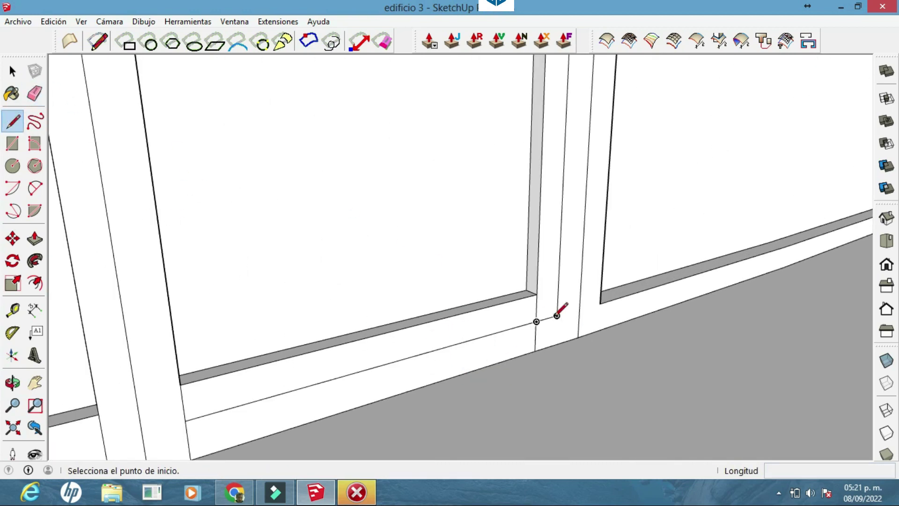
{"action": "key", "text": "p"}
{"action": "left_click_drag", "start_coordinate": [513, 328], "coordinate": [58, 83]}
Step: Orbit around the window base to inspect the recessed baseboard
{"action": "left_click_drag", "start_coordinate": [467, 324], "coordinate": [191, 321]}
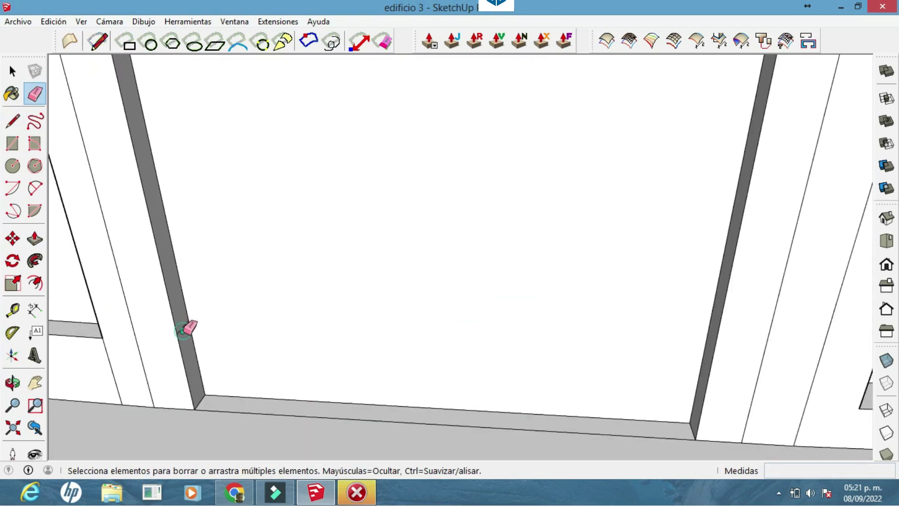
{"action": "key", "text": "p"}
{"action": "key", "text": "e"}
{"action": "left_click_drag", "start_coordinate": [669, 264], "coordinate": [507, 358]}
{"action": "key", "text": "space"}
{"action": "left_click_drag", "start_coordinate": [611, 356], "coordinate": [535, 311]}
Step: Select the baseboard face below the next window and view the row of doorways
{"action": "key", "text": "e"}
{"action": "left_click_drag", "start_coordinate": [661, 330], "coordinate": [519, 270]}
{"action": "key", "text": "p"}
{"action": "key", "text": "e"}
{"action": "left_click_drag", "start_coordinate": [407, 309], "coordinate": [70, 253]}
{"action": "left_click", "coordinate": [34, 239]}
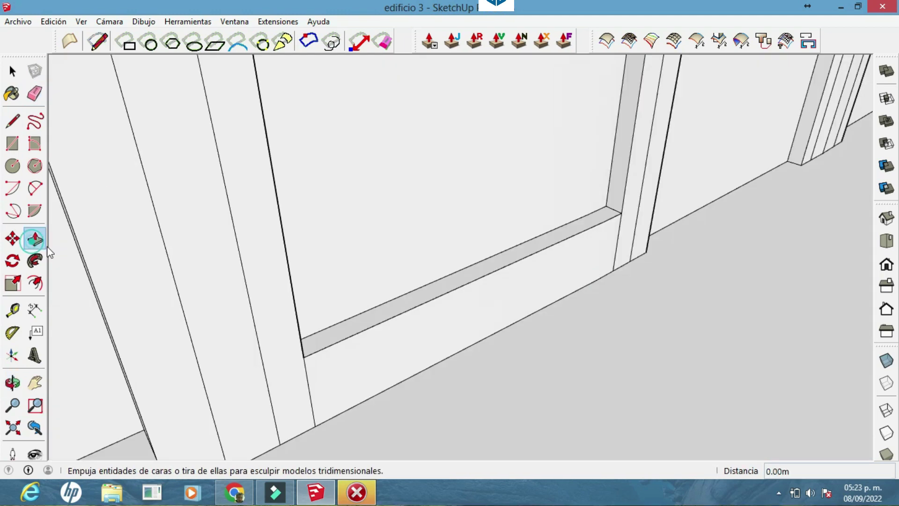
{"action": "scroll", "scroll_direction": "down", "scroll_amount": 3}
{"action": "left_click_drag", "start_coordinate": [579, 363], "coordinate": [551, 134]}
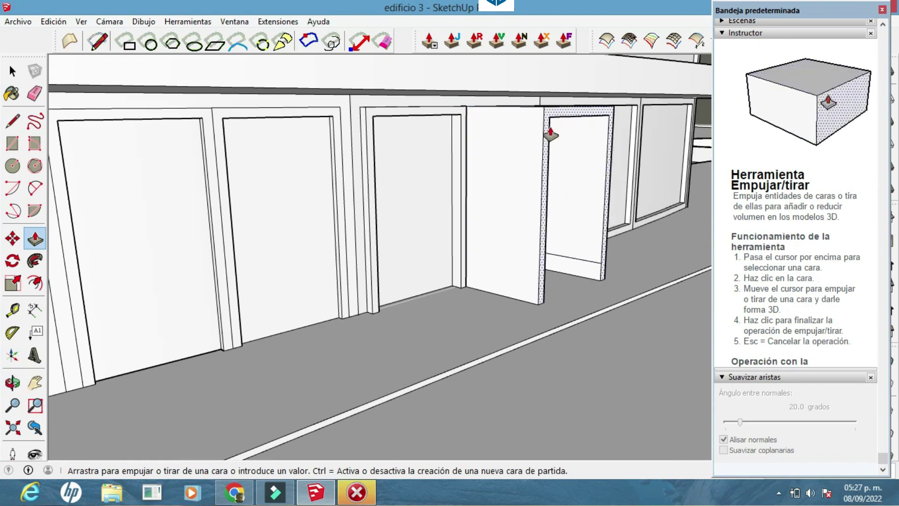
Step: Close the Instructor help panel after orbiting along the wall base
{"action": "left_click_drag", "start_coordinate": [602, 112], "coordinate": [322, 285]}
{"action": "key", "text": "space"}
{"action": "scroll", "scroll_direction": "up", "scroll_amount": 3}
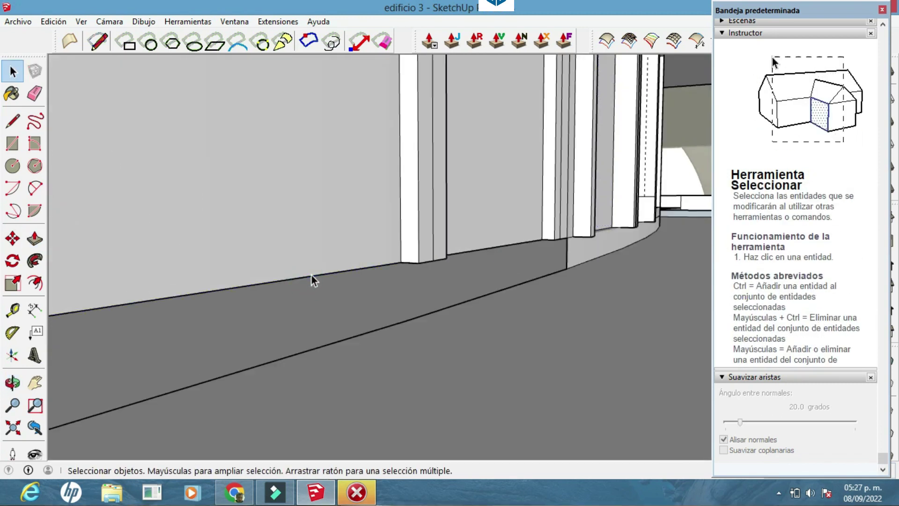
{"action": "left_click_drag", "start_coordinate": [255, 285], "coordinate": [171, 345]}
{"action": "key", "text": "space"}
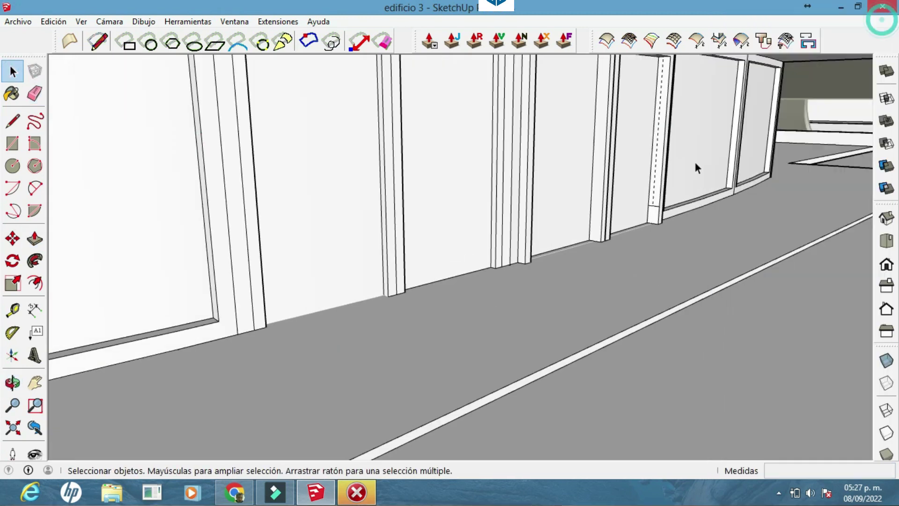
{"action": "left_click_drag", "start_coordinate": [693, 167], "coordinate": [596, 197]}
{"action": "scroll", "scroll_direction": "down", "scroll_amount": 3}
Step: Orbit along the door wall, curved wall and bench to a frontal building view
{"action": "left_click_drag", "start_coordinate": [536, 285], "coordinate": [602, 337]}
{"action": "scroll", "scroll_direction": "up", "scroll_amount": 3}
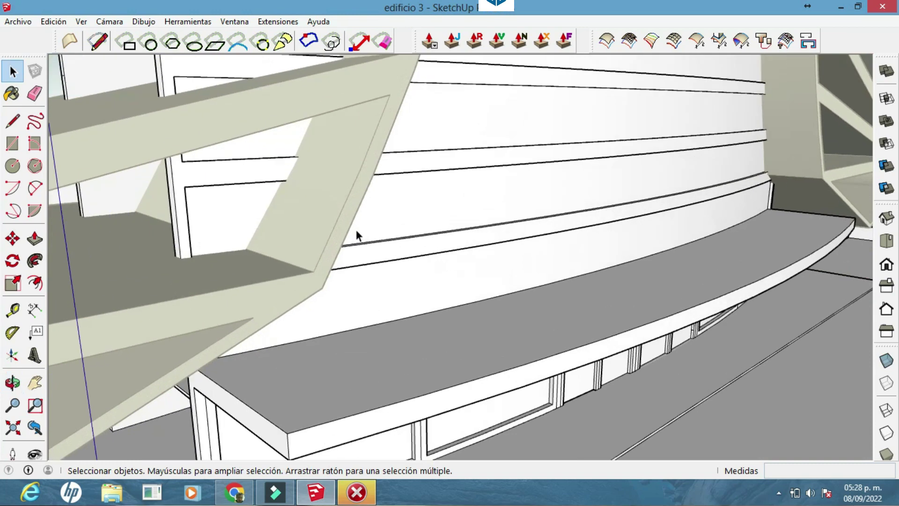
{"action": "left_click_drag", "start_coordinate": [358, 237], "coordinate": [370, 236]}
{"action": "scroll", "scroll_direction": "up", "scroll_amount": 3}
{"action": "scroll", "scroll_direction": "down", "scroll_amount": 3}
{"action": "scroll", "scroll_direction": "down", "scroll_amount": 3}
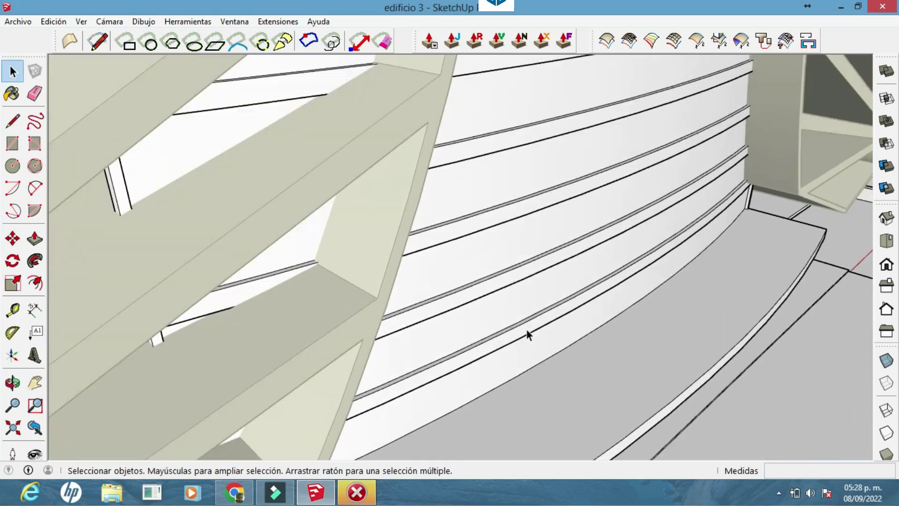
{"action": "scroll", "scroll_direction": "down", "scroll_amount": 3}
{"action": "scroll", "scroll_direction": "down", "scroll_amount": 3}
{"action": "scroll", "scroll_direction": "down", "scroll_amount": 3}
{"action": "left_click_drag", "start_coordinate": [608, 305], "coordinate": [600, 375]}
{"action": "scroll", "scroll_direction": "up", "scroll_amount": 3}
Step: Orbit around the tower from frontal, low and high angles
{"action": "left_click_drag", "start_coordinate": [484, 312], "coordinate": [499, 259]}
{"action": "left_click_drag", "start_coordinate": [509, 390], "coordinate": [429, 297]}
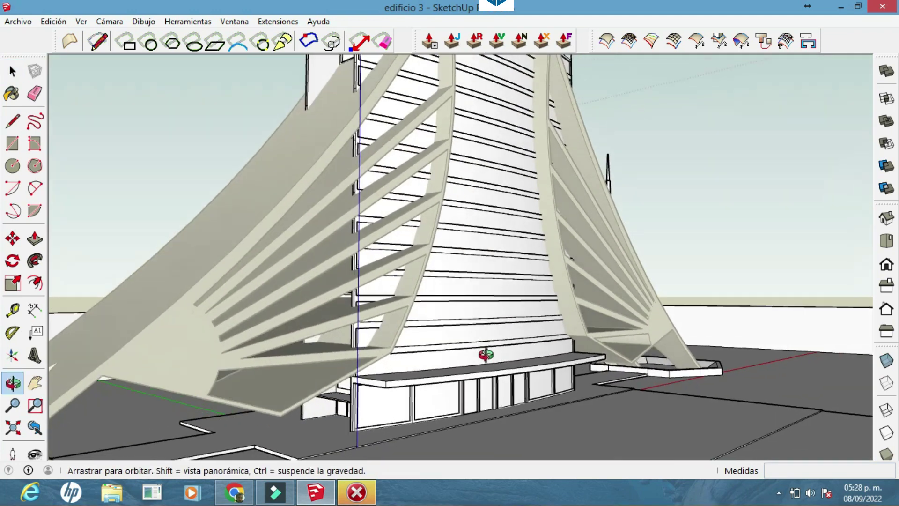
{"action": "scroll", "scroll_direction": "down", "scroll_amount": 3}
{"action": "left_click_drag", "start_coordinate": [493, 358], "coordinate": [694, 125]}
{"action": "scroll", "scroll_direction": "up", "scroll_amount": 3}
{"action": "left_click_drag", "start_coordinate": [627, 303], "coordinate": [614, 261]}
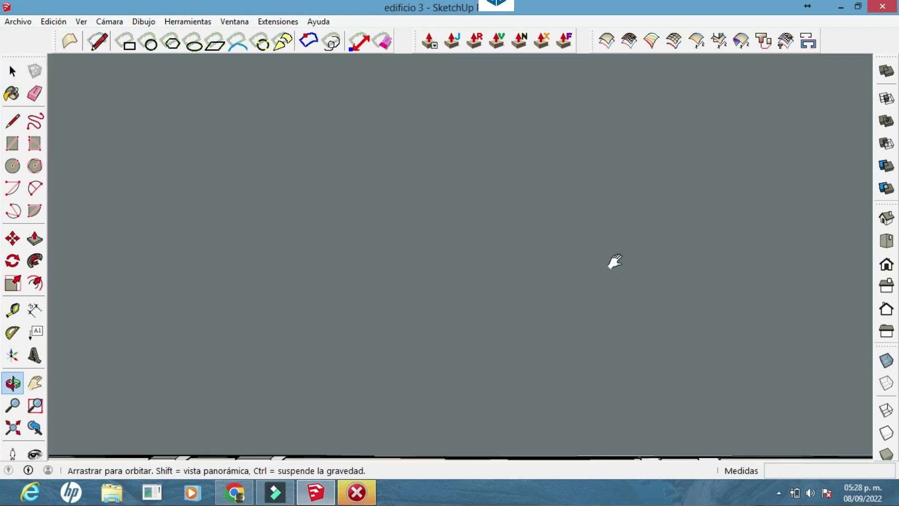
{"action": "left_click_drag", "start_coordinate": [595, 303], "coordinate": [477, 468]}
{"action": "scroll", "scroll_direction": "up", "scroll_amount": 3}
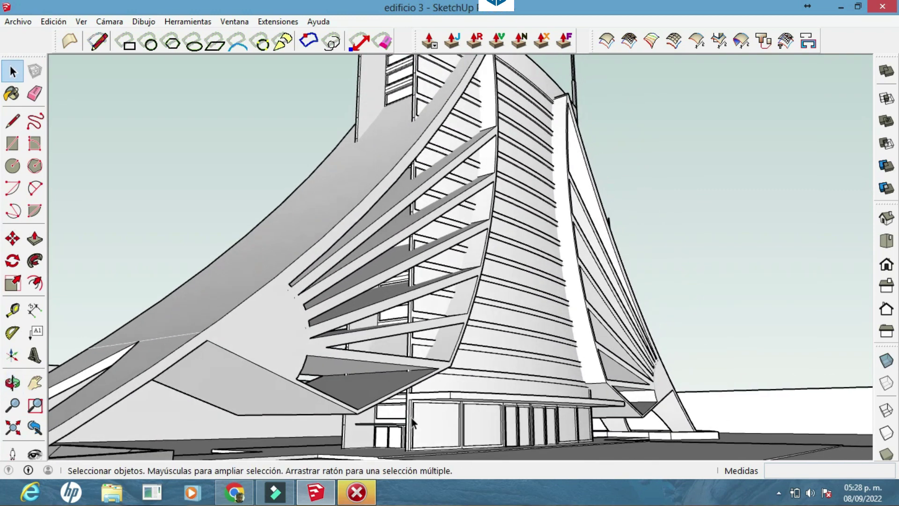
{"action": "scroll", "scroll_direction": "down", "scroll_amount": 3}
{"action": "left_click_drag", "start_coordinate": [416, 411], "coordinate": [462, 357]}
{"action": "scroll", "scroll_direction": "up", "scroll_amount": 3}
Step: Select the model at the tower base and orbit out to a full tower view
{"action": "key", "text": "space"}
{"action": "left_click", "coordinate": [426, 414]}
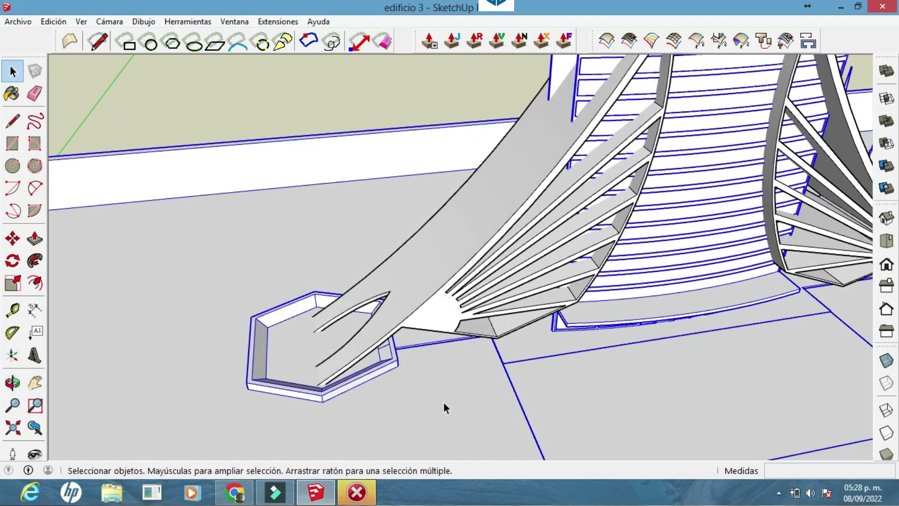
{"action": "left_click_drag", "start_coordinate": [702, 395], "coordinate": [296, 431]}
{"action": "scroll", "scroll_direction": "up", "scroll_amount": 3}
{"action": "scroll", "scroll_direction": "up", "scroll_amount": 3}
Step: Raise the gap strip in the paving level with the surrounding paving
{"action": "left_click_drag", "start_coordinate": [387, 446], "coordinate": [569, 340]}
{"action": "left_click", "coordinate": [420, 436]}
{"action": "scroll", "scroll_direction": "up", "scroll_amount": 3}
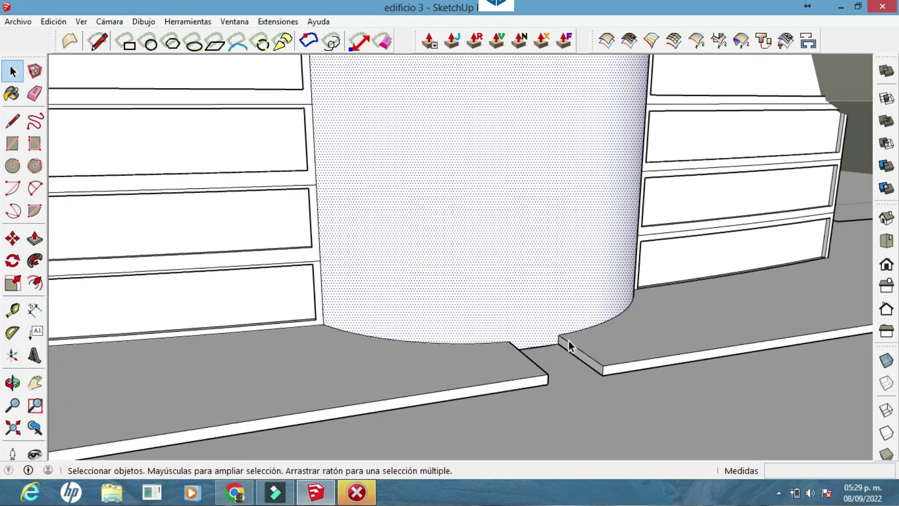
{"action": "left_click", "coordinate": [13, 123]}
{"action": "scroll", "scroll_direction": "up", "scroll_amount": 3}
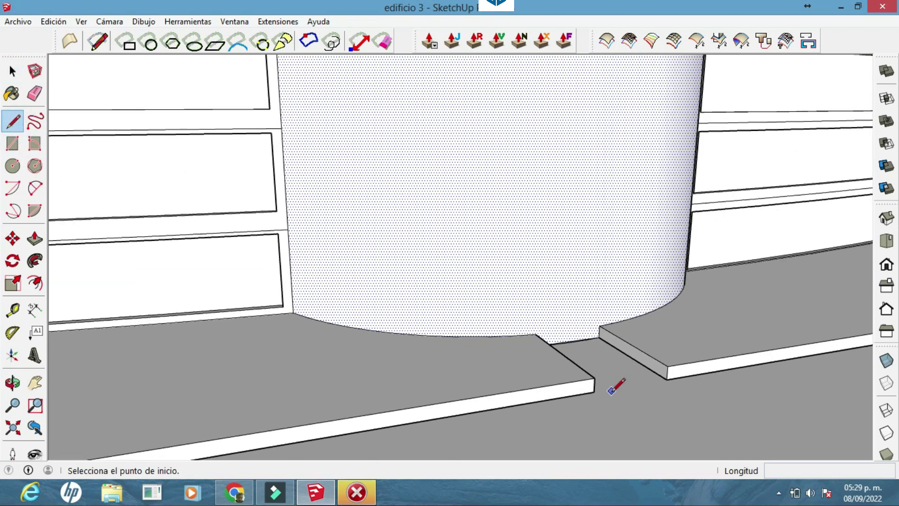
{"action": "left_click", "coordinate": [34, 238]}
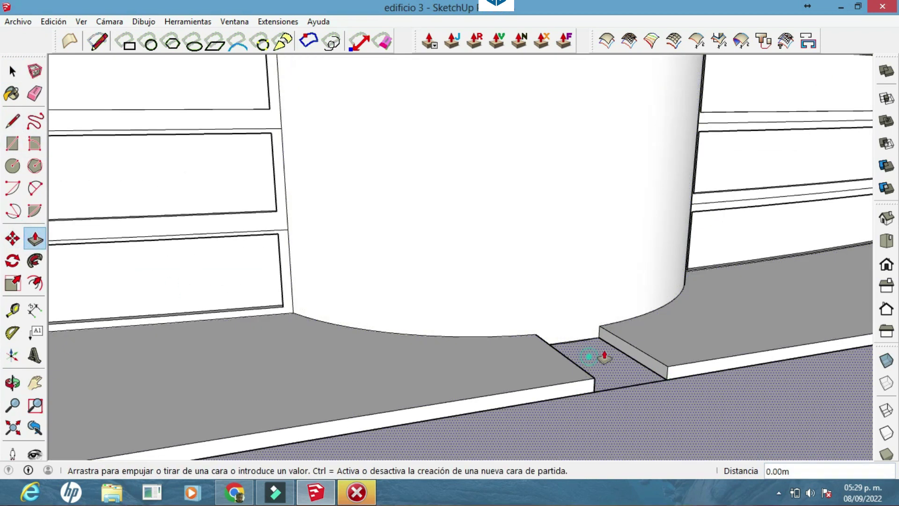
{"action": "left_click", "coordinate": [640, 338]}
{"action": "scroll", "scroll_direction": "down", "scroll_amount": 3}
{"action": "left_click_drag", "start_coordinate": [642, 363], "coordinate": [528, 389]}
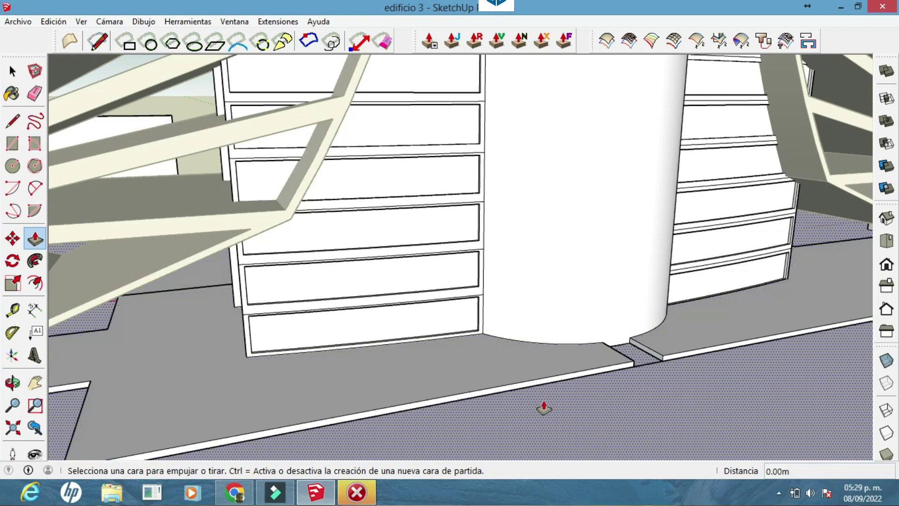
{"action": "scroll", "scroll_direction": "up", "scroll_amount": 3}
{"action": "scroll", "scroll_direction": "down", "scroll_amount": 3}
Step: Draw a rectangle over the floor gap in front of the cylindrical core
{"action": "left_click", "coordinate": [13, 143]}
{"action": "left_click_drag", "start_coordinate": [459, 402], "coordinate": [497, 415]}
{"action": "scroll", "scroll_direction": "up", "scroll_amount": 3}
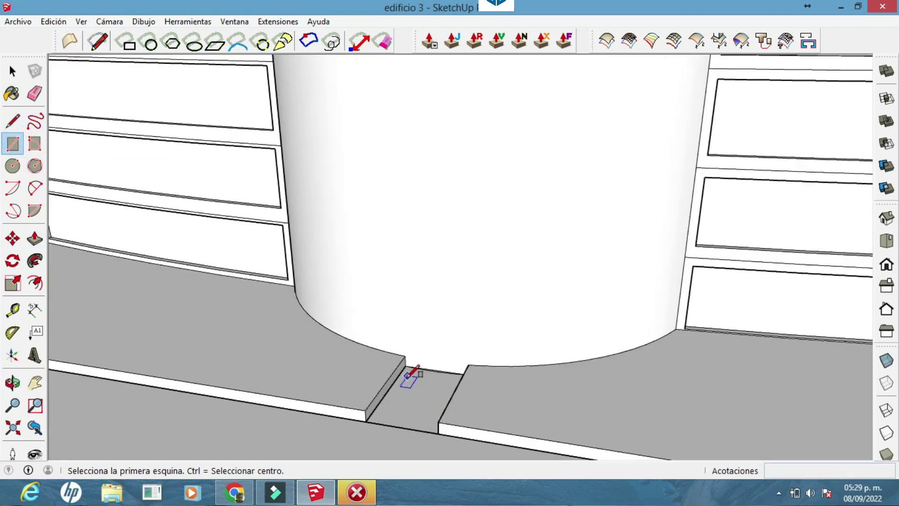
{"action": "scroll", "scroll_direction": "up", "scroll_amount": 3}
{"action": "scroll", "scroll_direction": "down", "scroll_amount": 3}
{"action": "left_click_drag", "start_coordinate": [606, 220], "coordinate": [608, 225]}
{"action": "scroll", "scroll_direction": "up", "scroll_amount": 3}
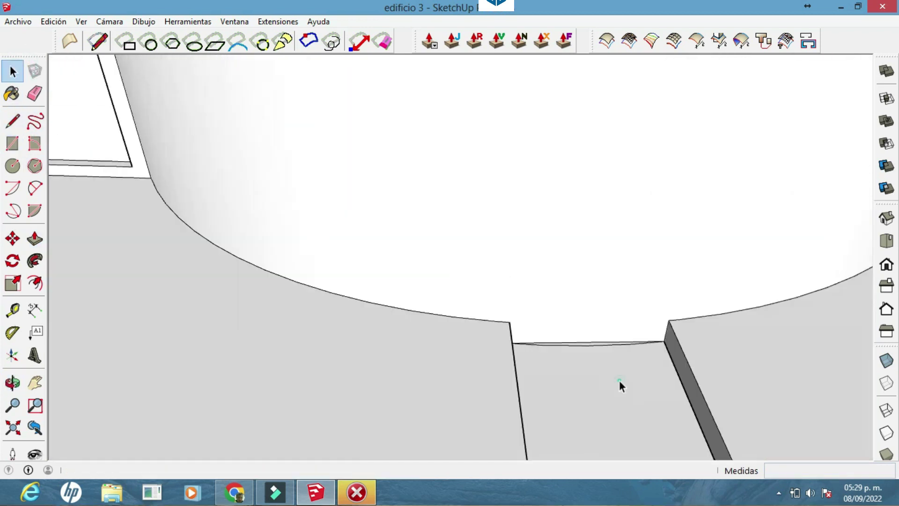
{"action": "scroll", "scroll_direction": "down", "scroll_amount": 3}
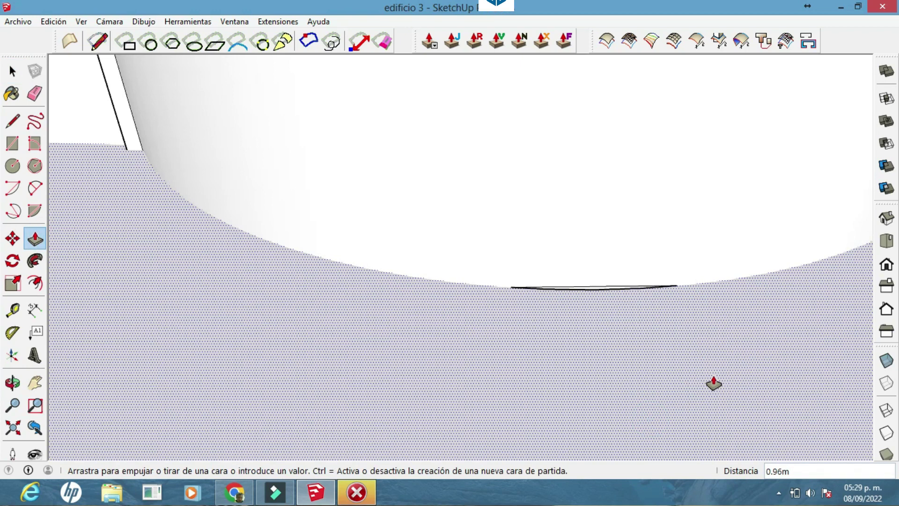
{"action": "left_click_drag", "start_coordinate": [657, 381], "coordinate": [712, 256]}
{"action": "scroll", "scroll_direction": "up", "scroll_amount": 3}
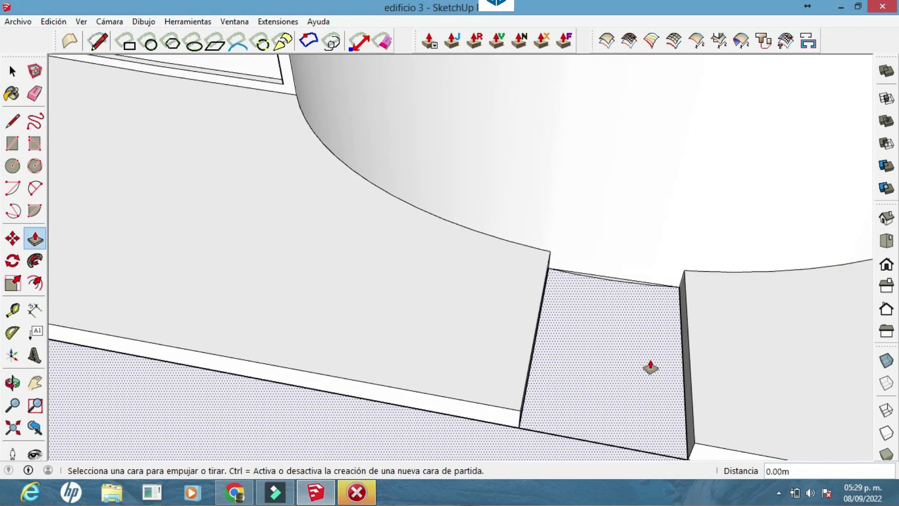
Step: Push/Pull the recessed floor face up to slab level and check the result
{"action": "left_click", "coordinate": [650, 367]}
{"action": "scroll", "scroll_direction": "down", "scroll_amount": 3}
{"action": "left_click_drag", "start_coordinate": [664, 341], "coordinate": [353, 241]}
{"action": "scroll", "scroll_direction": "up", "scroll_amount": 3}
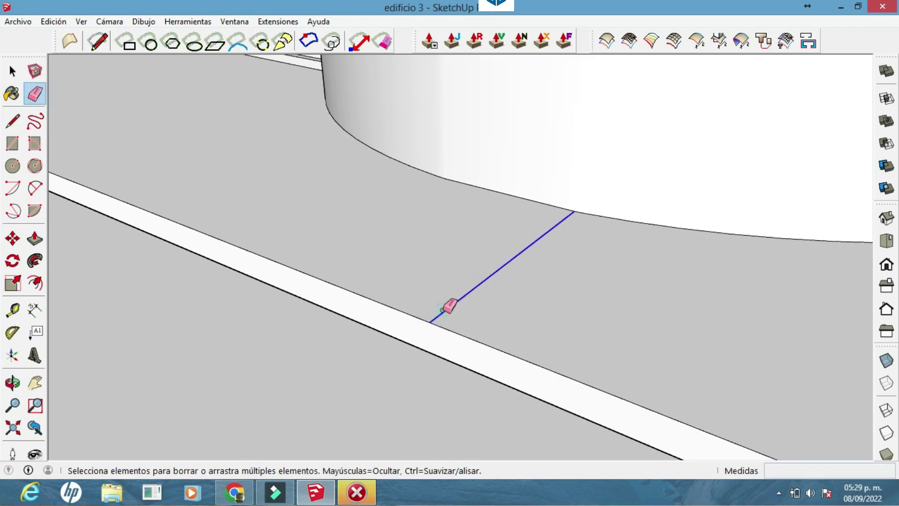
{"action": "scroll", "scroll_direction": "down", "scroll_amount": 3}
{"action": "left_click_drag", "start_coordinate": [488, 301], "coordinate": [399, 389]}
{"action": "scroll", "scroll_direction": "down", "scroll_amount": 3}
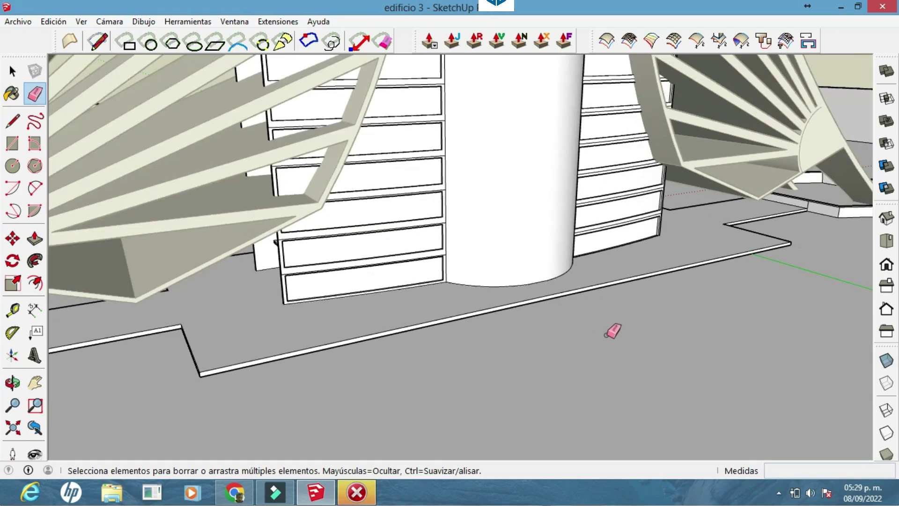
{"action": "left_click_drag", "start_coordinate": [612, 331], "coordinate": [588, 331]}
{"action": "scroll", "scroll_direction": "up", "scroll_amount": 3}
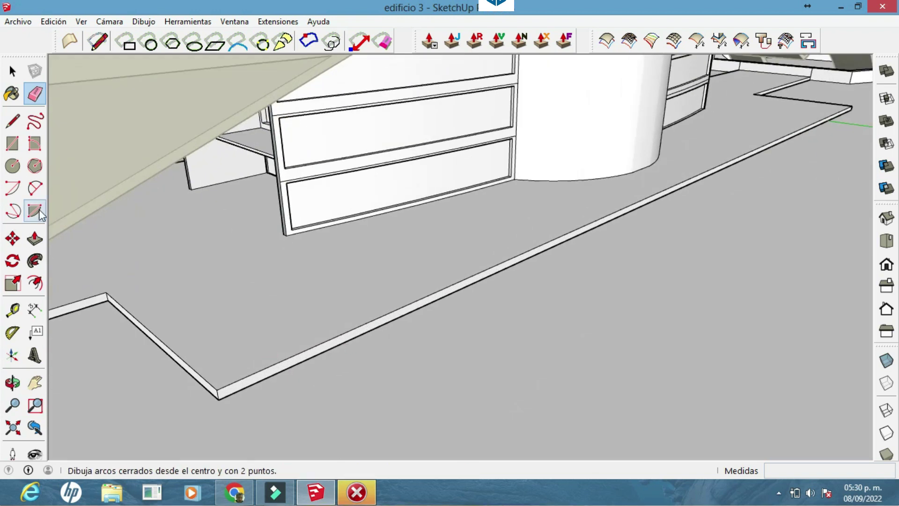
Step: Pick the ground face with Push/Pull and select the cylinder's curved face
{"action": "key", "text": "p"}
{"action": "left_click", "coordinate": [271, 373]}
{"action": "scroll", "scroll_direction": "up", "scroll_amount": 3}
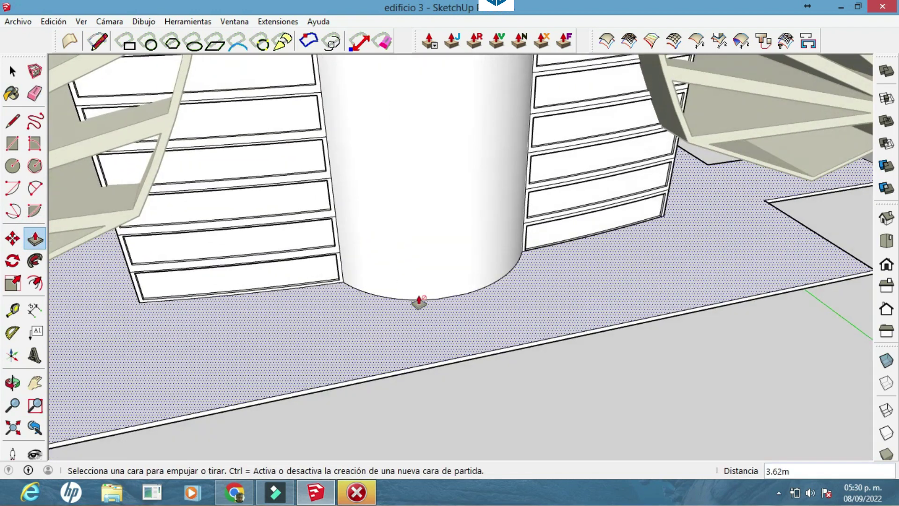
{"action": "scroll", "scroll_direction": "up", "scroll_amount": 3}
{"action": "left_click", "coordinate": [12, 71]}
{"action": "left_click", "coordinate": [443, 249]}
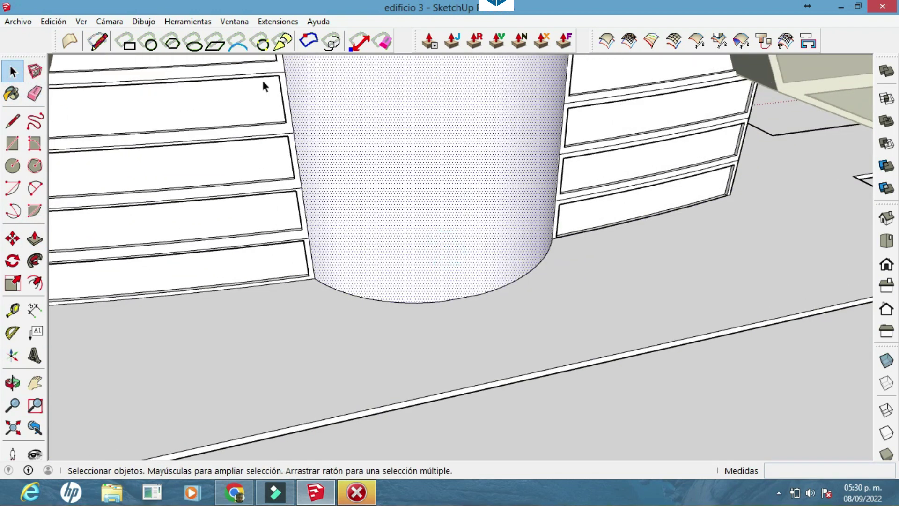
Step: Offset guide lines on the cylinder and draw two vertical lines up from its base
{"action": "left_click", "coordinate": [455, 267]}
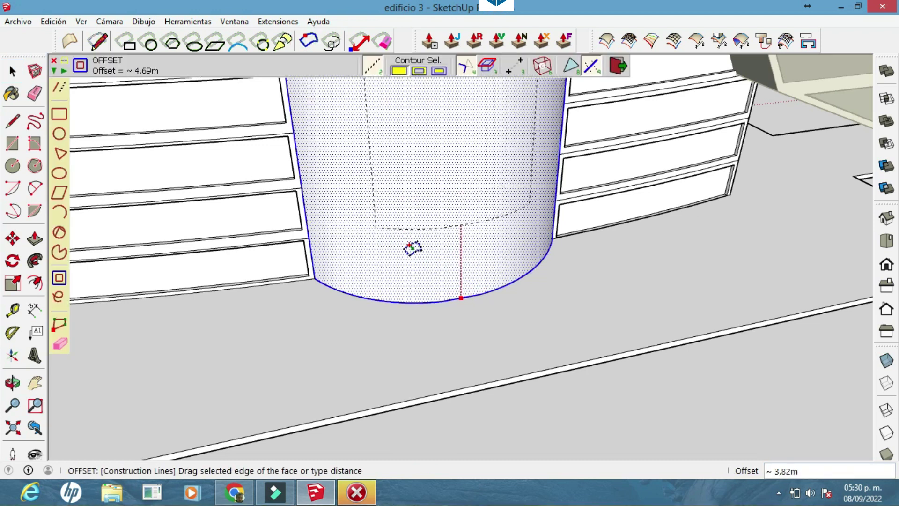
{"action": "left_click", "coordinate": [301, 249]}
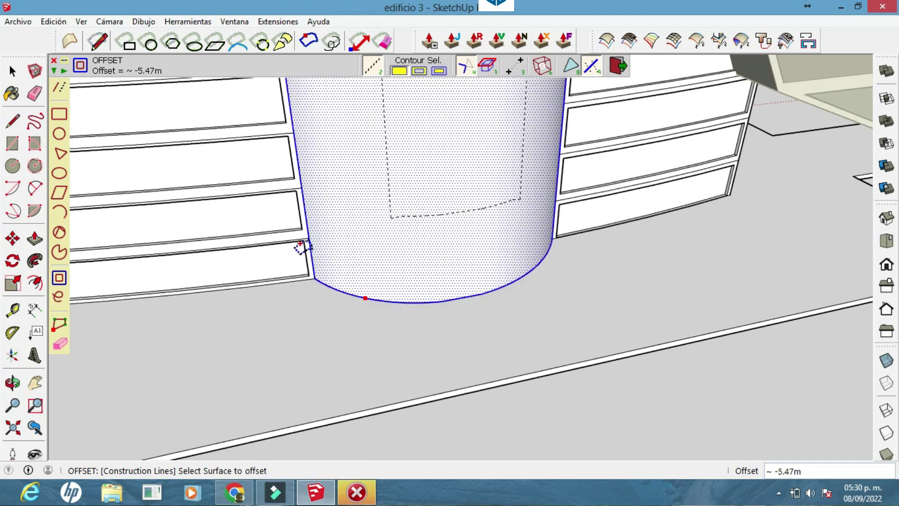
{"action": "scroll", "scroll_direction": "up", "scroll_amount": 3}
{"action": "key", "text": "l"}
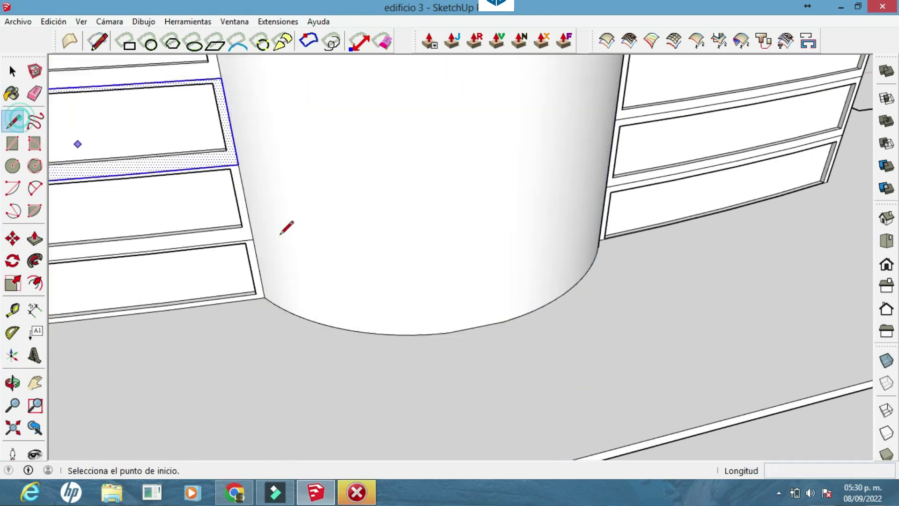
{"action": "left_click", "coordinate": [472, 326]}
{"action": "left_click", "coordinate": [442, 333]}
{"action": "left_click", "coordinate": [522, 311]}
Step: Try copying the base edge between the lines upward, cancel, and reselect it
{"action": "left_click", "coordinate": [490, 322]}
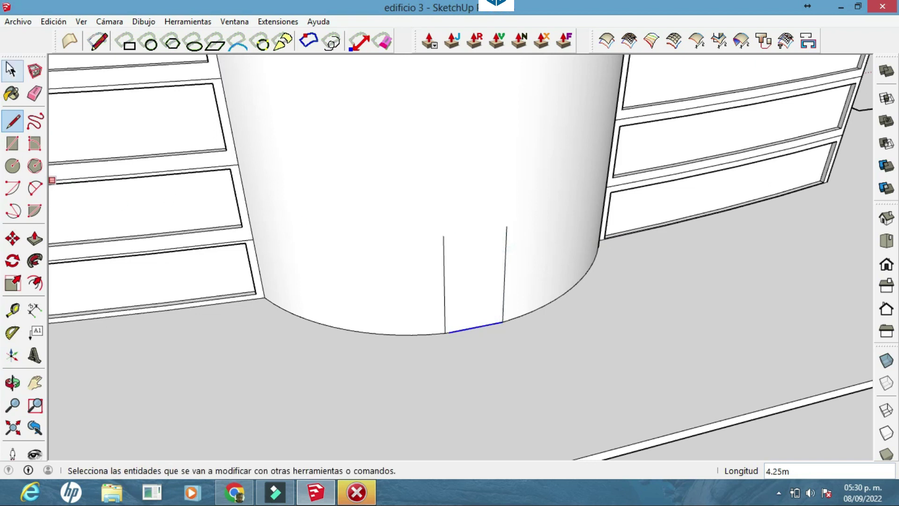
{"action": "left_click", "coordinate": [13, 238]}
{"action": "left_click", "coordinate": [501, 322]}
{"action": "key", "text": "ctrl"}
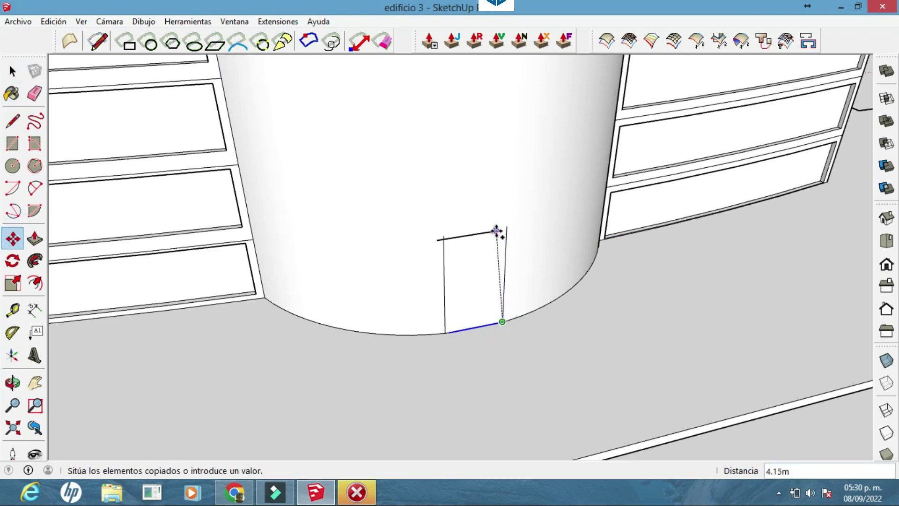
{"action": "key", "text": "Escape"}
{"action": "scroll", "scroll_direction": "up", "scroll_amount": 3}
{"action": "left_click", "coordinate": [13, 71]}
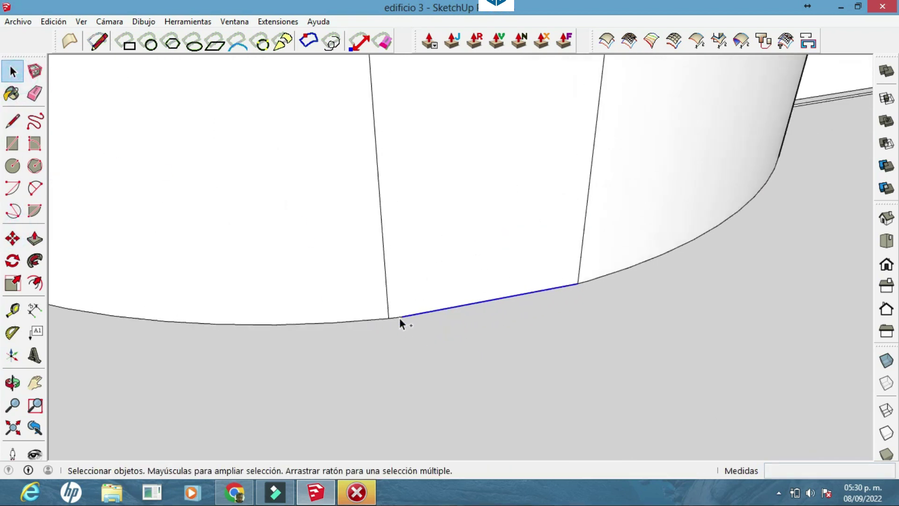
Step: Close the top of the door outline with the copied base edge
{"action": "left_click", "coordinate": [386, 320]}
{"action": "left_click_drag", "start_coordinate": [387, 319], "coordinate": [405, 415]}
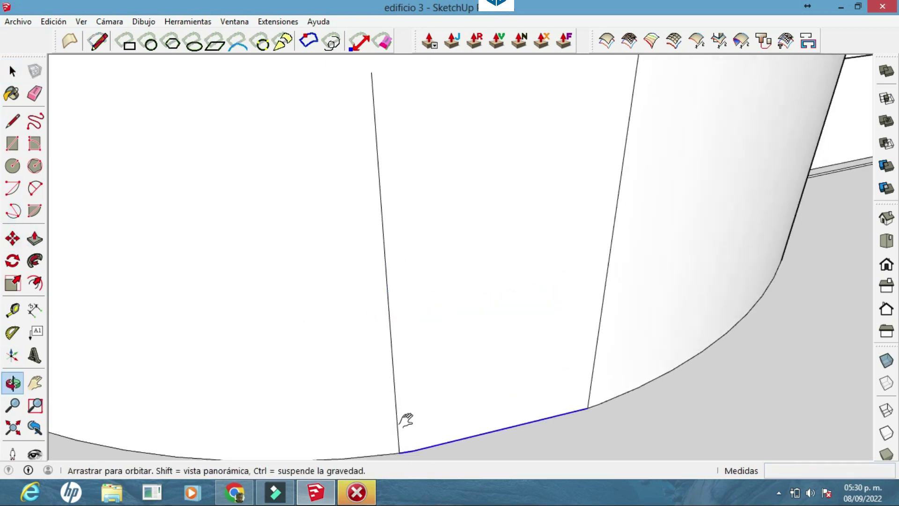
{"action": "left_click", "coordinate": [373, 110]}
{"action": "scroll", "scroll_direction": "down", "scroll_amount": 3}
Step: Offset the door face inward to mark an inner frame border
{"action": "left_click", "coordinate": [308, 40]}
{"action": "left_click", "coordinate": [482, 253]}
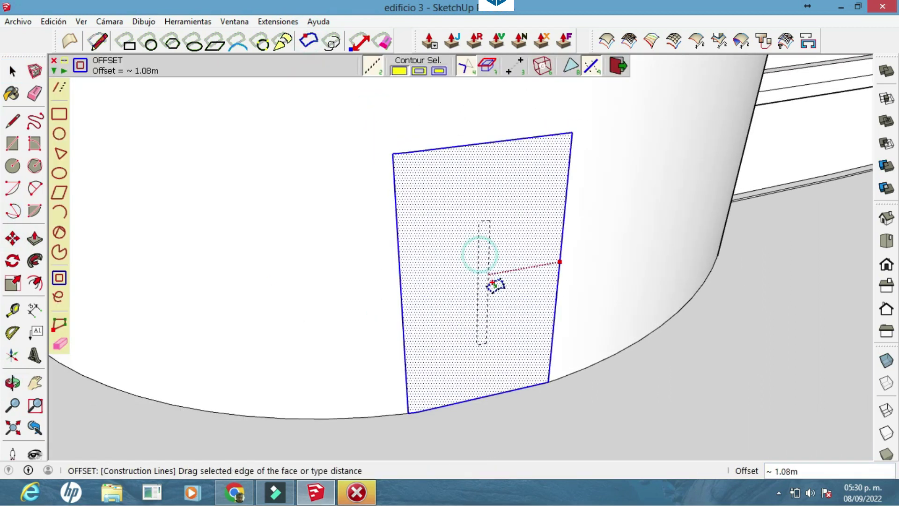
{"action": "left_click", "coordinate": [574, 391]}
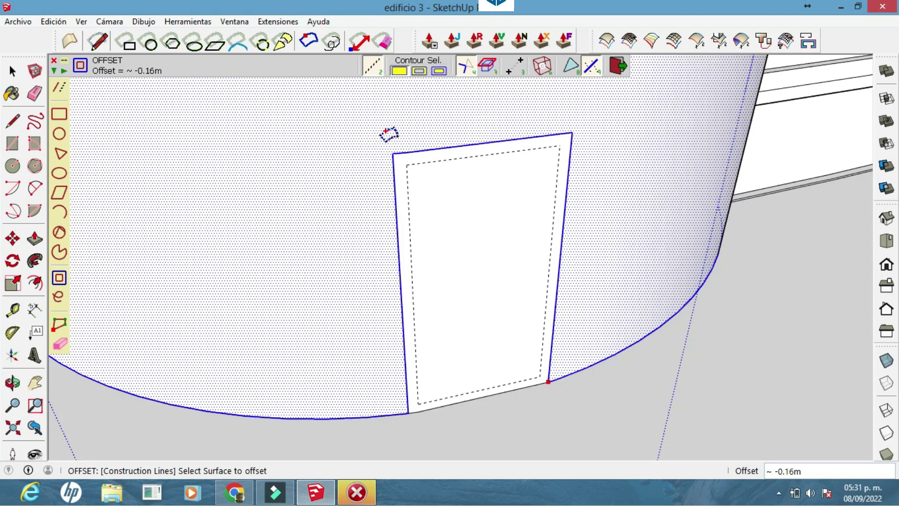
{"action": "key", "text": "space"}
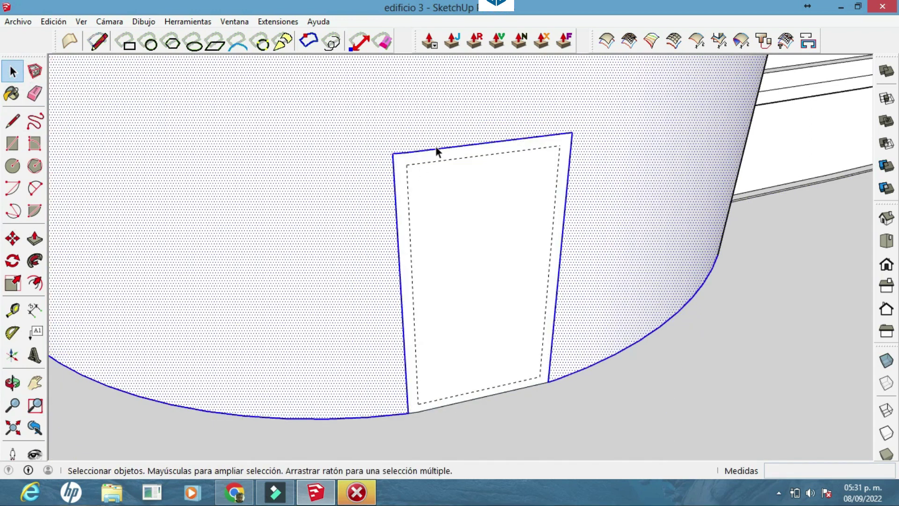
Step: Copy the door's top edge down to the inner guide and draw the side line
{"action": "left_click", "coordinate": [436, 148]}
{"action": "left_click", "coordinate": [12, 239]}
{"action": "key", "text": "ctrl"}
{"action": "left_click", "coordinate": [406, 152]}
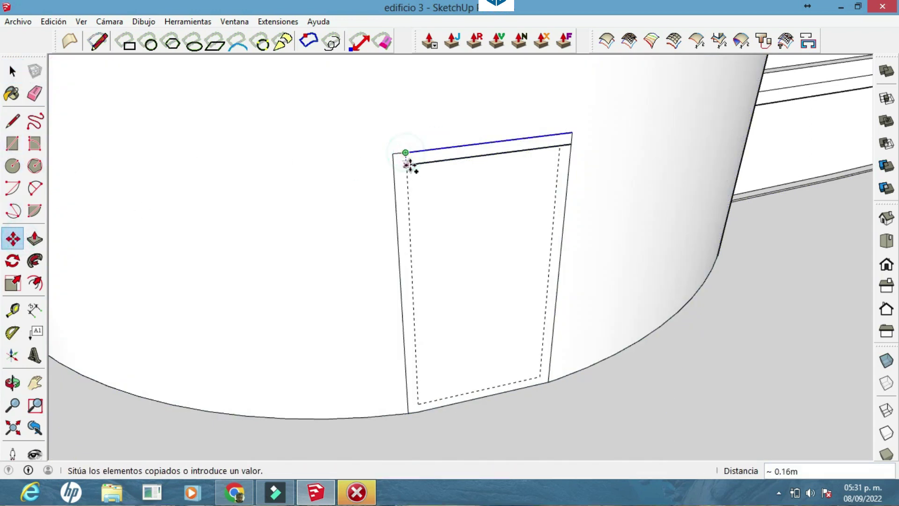
{"action": "left_click", "coordinate": [12, 121]}
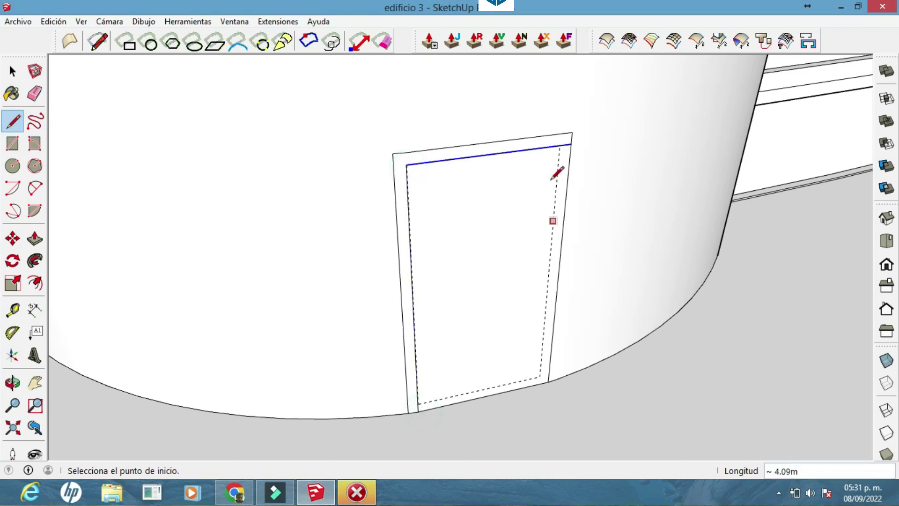
{"action": "key", "text": "space"}
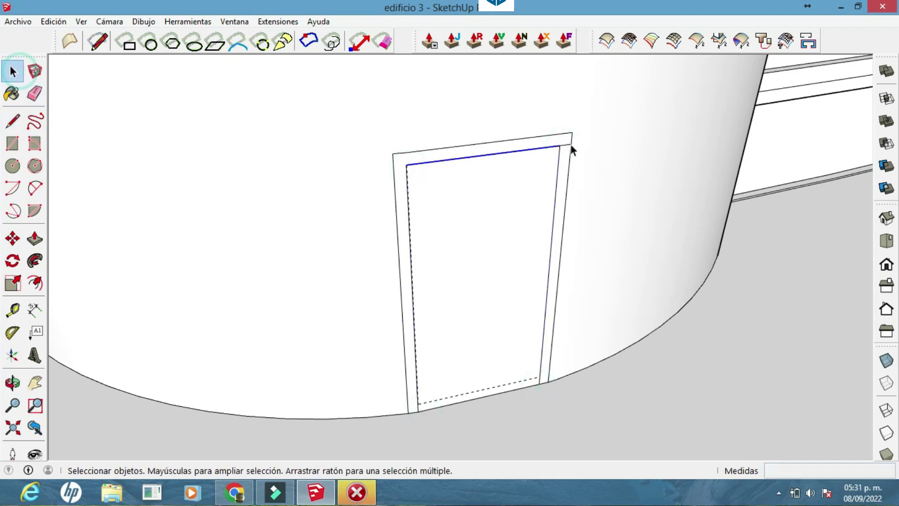
Step: Select the door frame strip and inner panel for push-pulling
{"action": "left_click", "coordinate": [563, 176]}
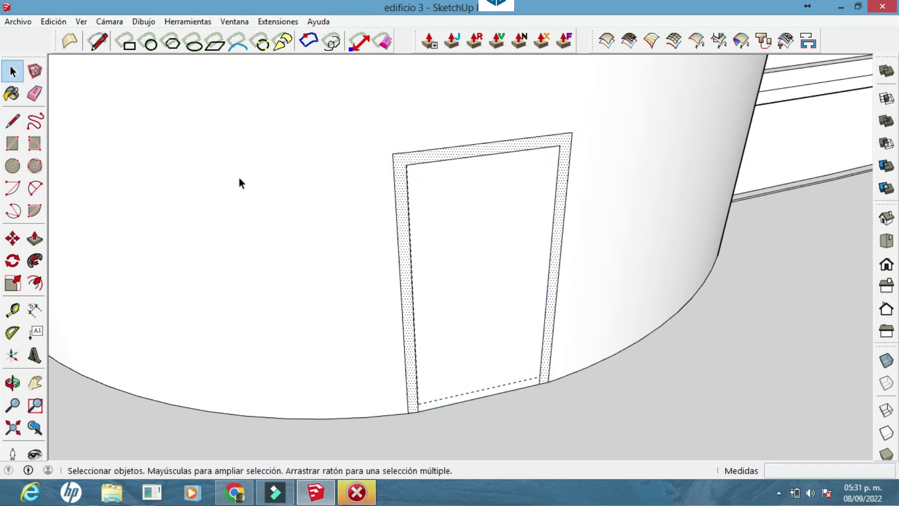
{"action": "scroll", "scroll_direction": "up", "scroll_amount": 3}
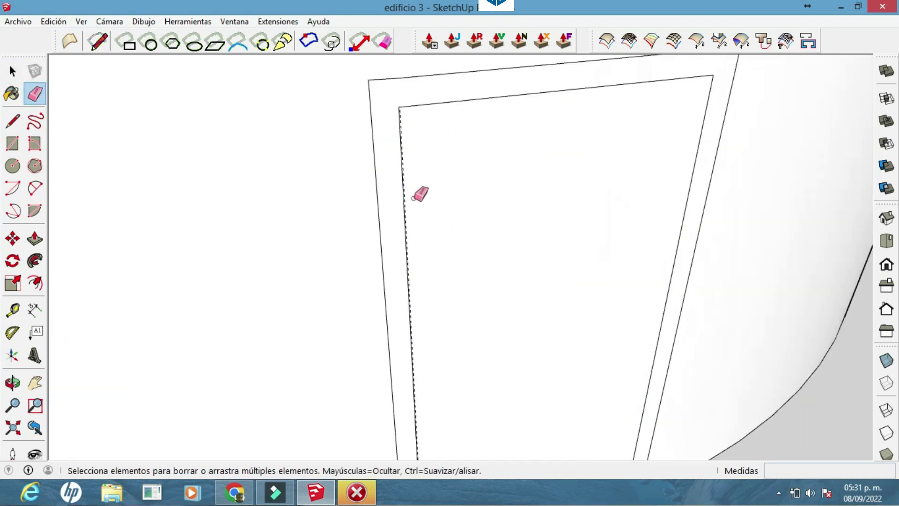
{"action": "scroll", "scroll_direction": "up", "scroll_amount": 3}
{"action": "scroll", "scroll_direction": "down", "scroll_amount": 3}
{"action": "scroll", "scroll_direction": "down", "scroll_amount": 3}
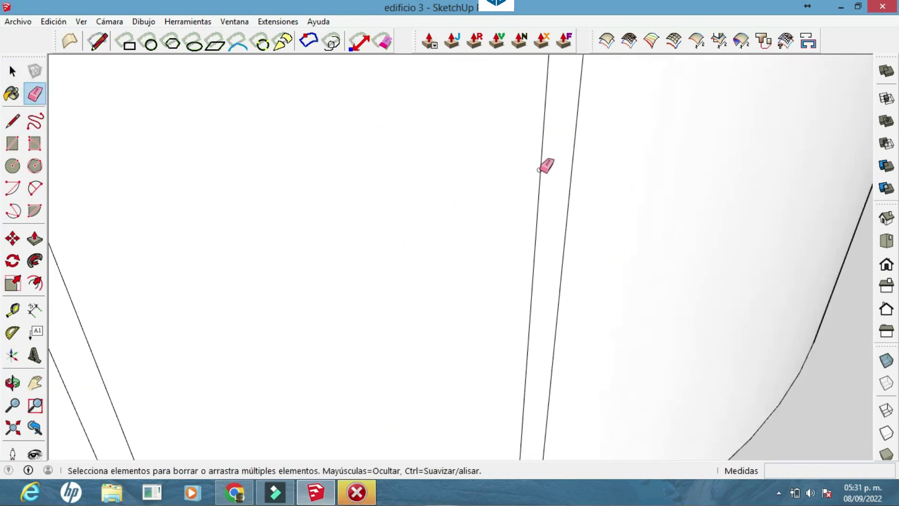
{"action": "scroll", "scroll_direction": "down", "scroll_amount": 3}
{"action": "left_click", "coordinate": [19, 75]}
{"action": "left_click", "coordinate": [537, 236]}
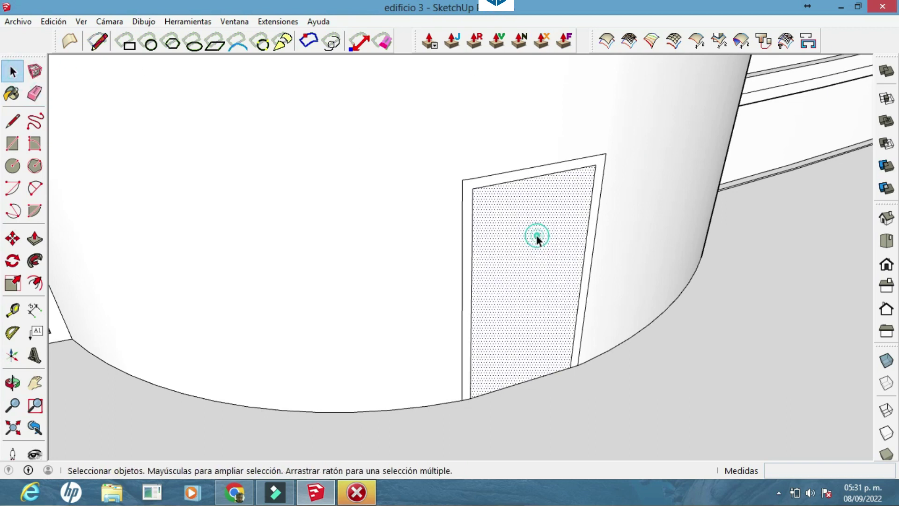
{"action": "key", "text": "p"}
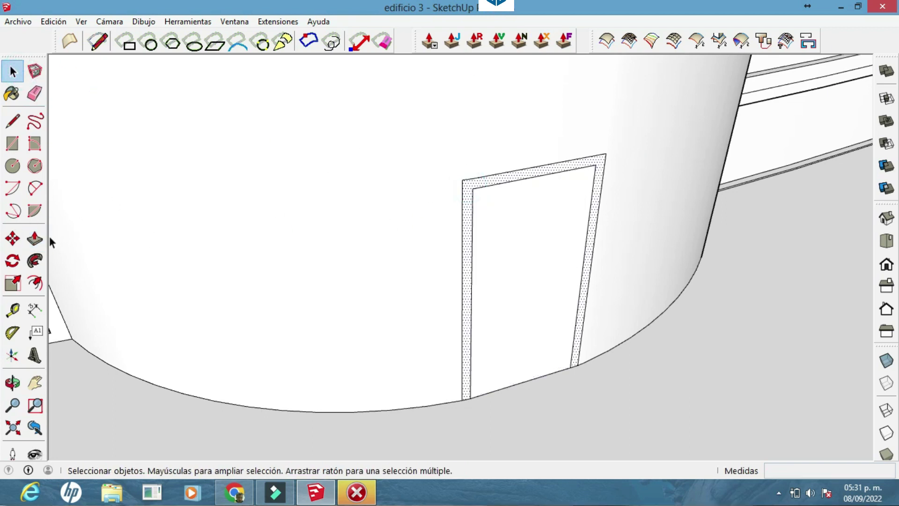
{"action": "left_click", "coordinate": [10, 74]}
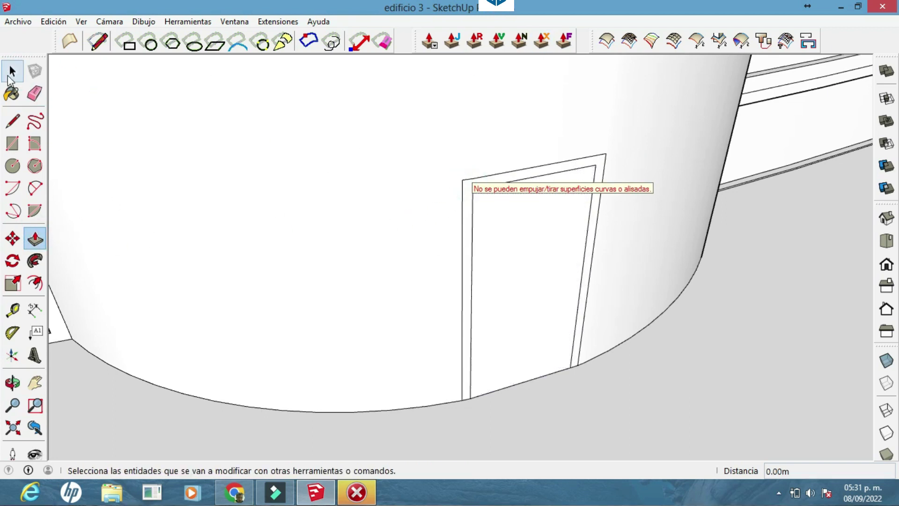
Step: Pull the door frame strips out 1.43m from the core wall
{"action": "left_click", "coordinate": [542, 42]}
{"action": "left_click_drag", "start_coordinate": [468, 195], "coordinate": [486, 260]}
{"action": "left_click_drag", "start_coordinate": [486, 260], "coordinate": [421, 147]}
{"action": "key", "text": "Return"}
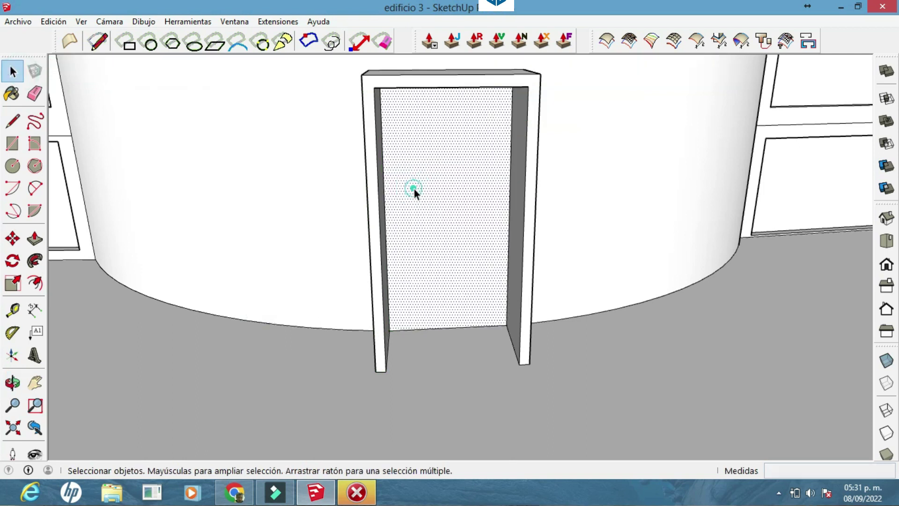
{"action": "left_click_drag", "start_coordinate": [414, 187], "coordinate": [488, 198]}
Step: Push the door panel inward so it sits recessed within the frame
{"action": "left_click", "coordinate": [541, 42]}
{"action": "left_click_drag", "start_coordinate": [532, 211], "coordinate": [529, 220]}
{"action": "left_click_drag", "start_coordinate": [532, 277], "coordinate": [449, 195]}
{"action": "left_click", "coordinate": [504, 305]}
{"action": "left_click", "coordinate": [544, 43]}
{"action": "left_click_drag", "start_coordinate": [526, 363], "coordinate": [538, 365]}
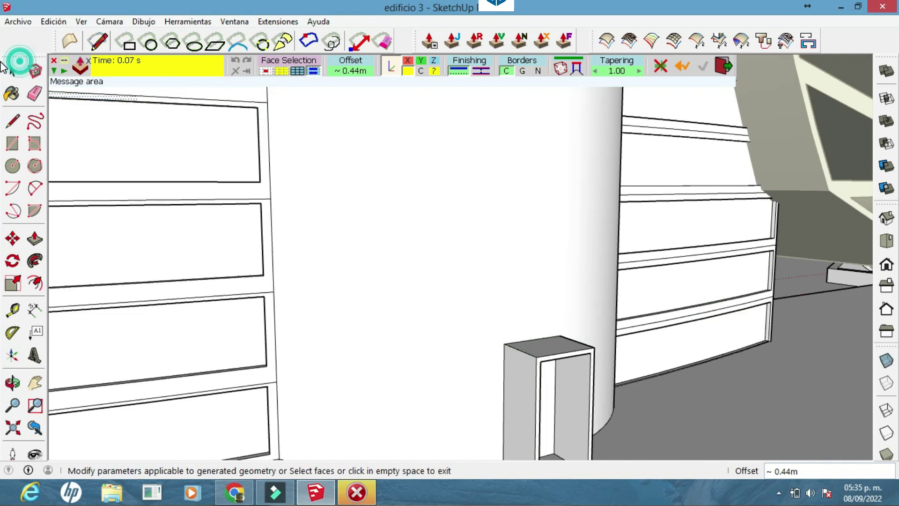
{"action": "left_click_drag", "start_coordinate": [26, 52], "coordinate": [9, 57]}
{"action": "scroll", "scroll_direction": "up", "scroll_amount": 3}
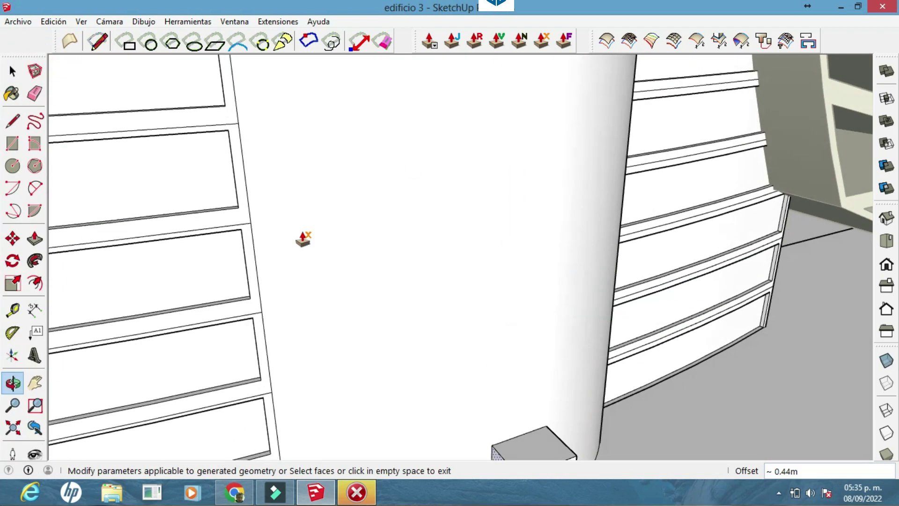
{"action": "key", "text": "space"}
Step: Raise the small box's top face up the tower's full height into a thin column
{"action": "left_click_drag", "start_coordinate": [225, 170], "coordinate": [454, 361]}
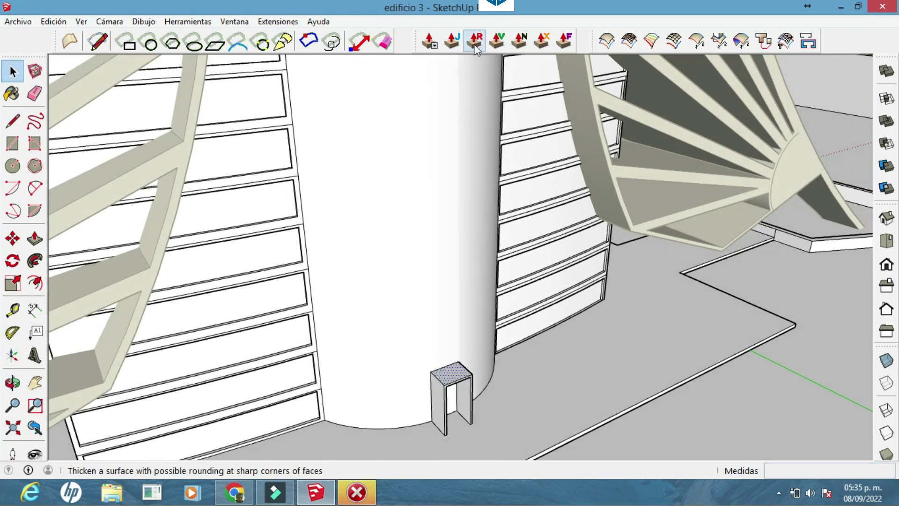
{"action": "left_click_drag", "start_coordinate": [442, 368], "coordinate": [436, 305]}
{"action": "left_click_drag", "start_coordinate": [435, 305], "coordinate": [468, 141]}
{"action": "left_click_drag", "start_coordinate": [467, 140], "coordinate": [467, 140]}
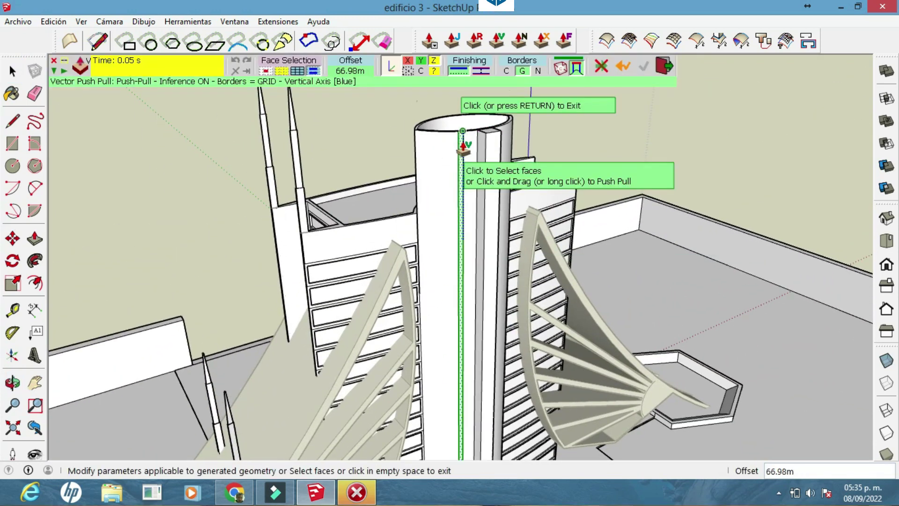
{"action": "left_click", "coordinate": [13, 71]}
{"action": "scroll", "scroll_direction": "up", "scroll_amount": 3}
{"action": "scroll", "scroll_direction": "up", "scroll_amount": 3}
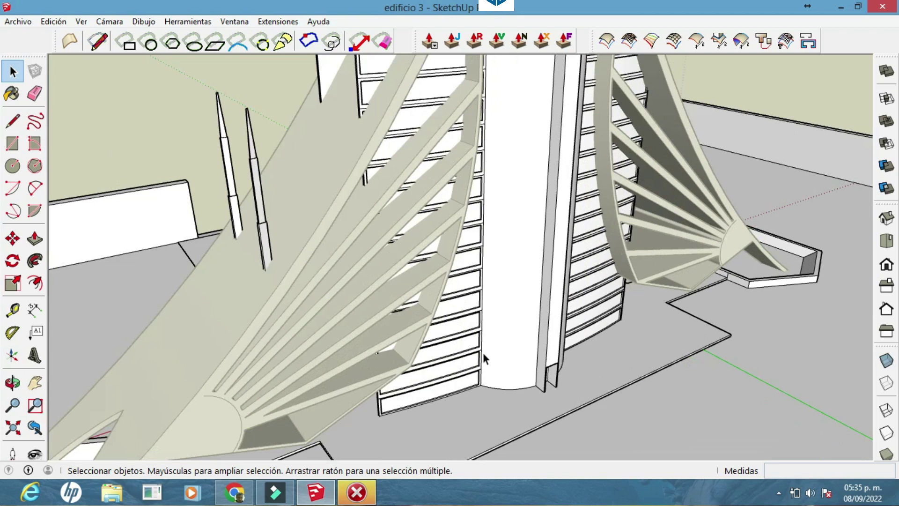
{"action": "scroll", "scroll_direction": "up", "scroll_amount": 3}
{"action": "left_click_drag", "start_coordinate": [599, 381], "coordinate": [501, 269]}
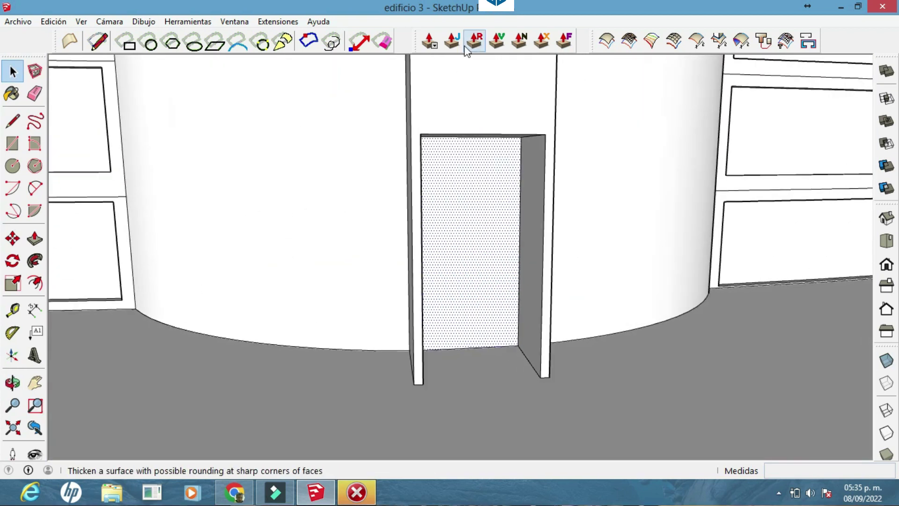
Step: Offset the door face's edges 0.16m inward to form an inset border
{"action": "left_click", "coordinate": [308, 41]}
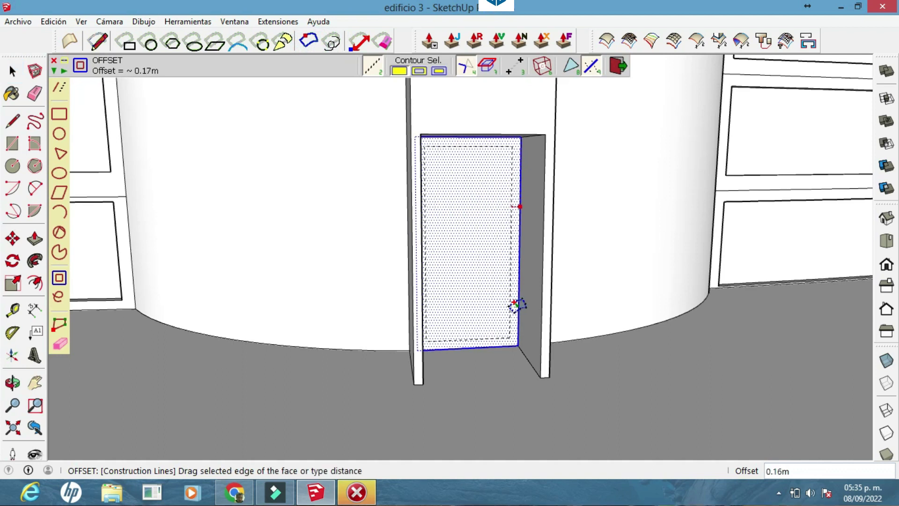
{"action": "left_click", "coordinate": [514, 306]}
{"action": "key", "text": "space"}
{"action": "scroll", "scroll_direction": "up", "scroll_amount": 3}
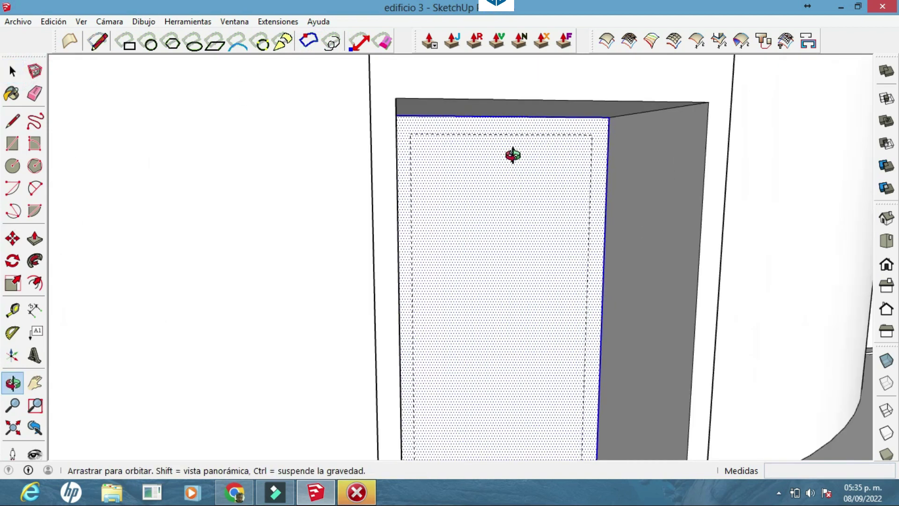
{"action": "left_click", "coordinate": [478, 117]}
{"action": "left_click_drag", "start_coordinate": [477, 122], "coordinate": [461, 122]}
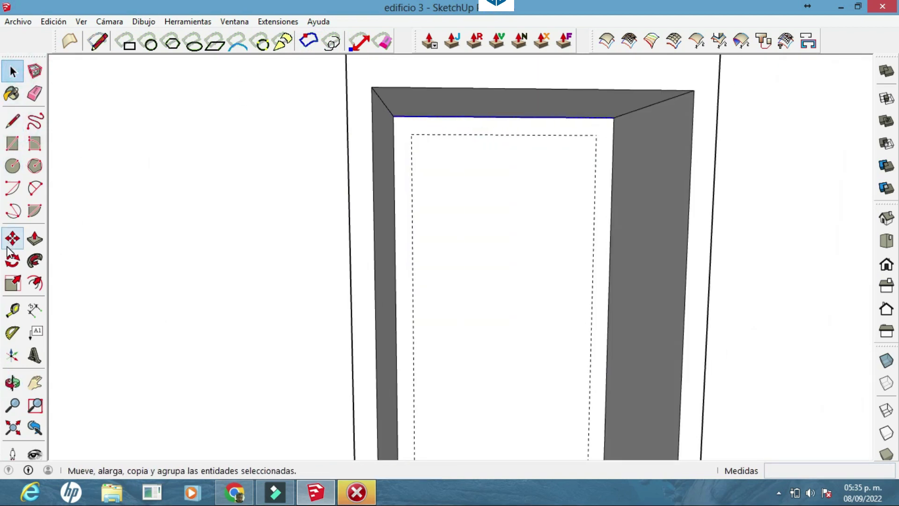
Step: Move the inset top edge and redraw the doorway's bottom line
{"action": "left_click", "coordinate": [393, 115]}
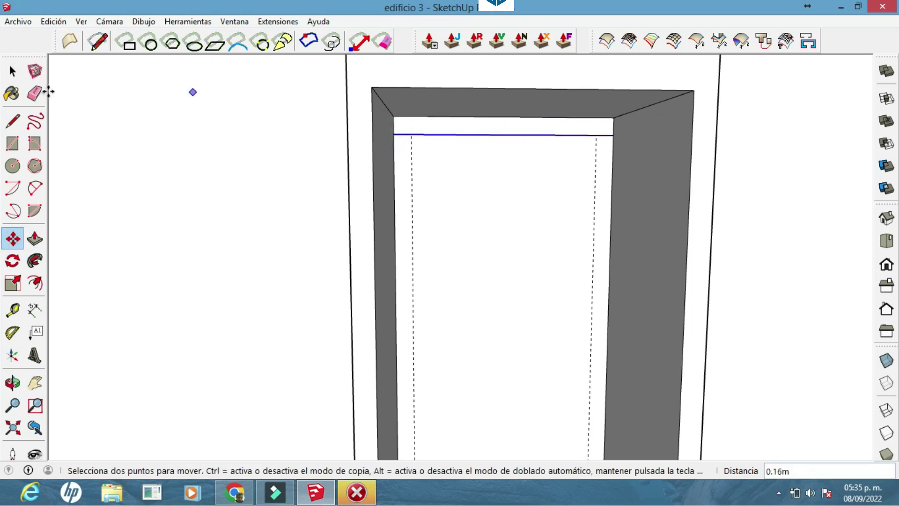
{"action": "left_click_drag", "start_coordinate": [428, 236], "coordinate": [419, 348]}
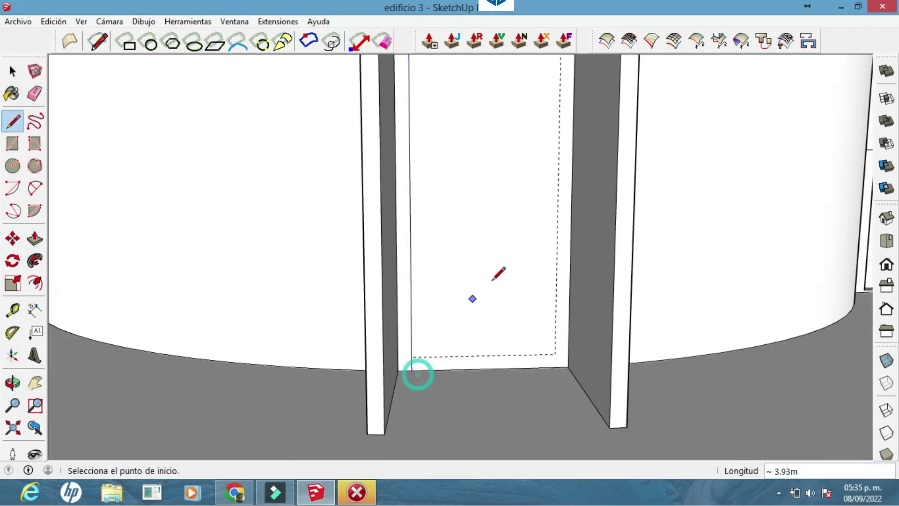
{"action": "left_click_drag", "start_coordinate": [491, 280], "coordinate": [518, 110]}
{"action": "left_click", "coordinate": [374, 392]}
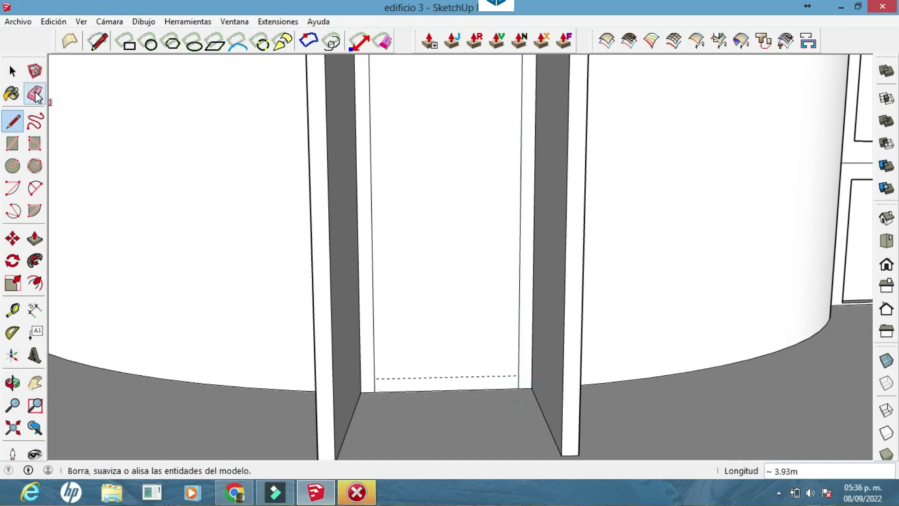
{"action": "scroll", "scroll_direction": "down", "scroll_amount": 3}
{"action": "left_click_drag", "start_coordinate": [477, 381], "coordinate": [494, 190]}
{"action": "scroll", "scroll_direction": "up", "scroll_amount": 3}
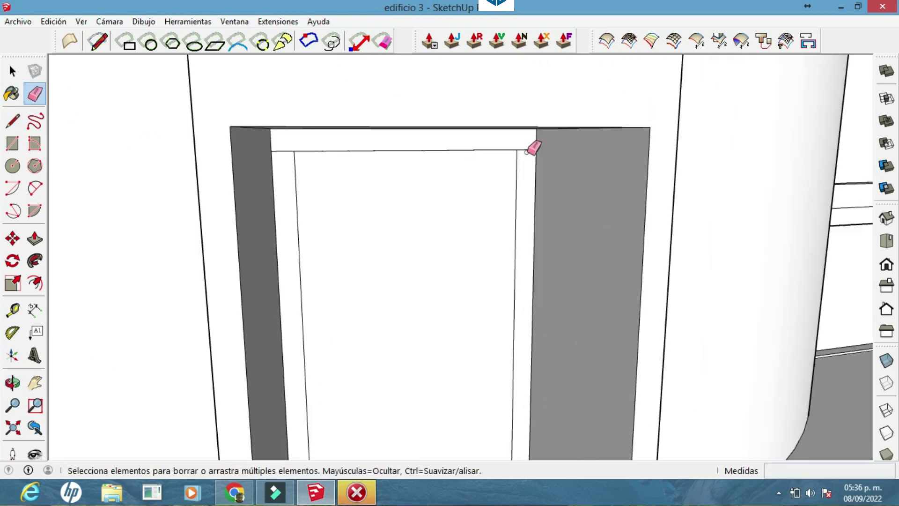
{"action": "left_click_drag", "start_coordinate": [290, 151], "coordinate": [518, 171]}
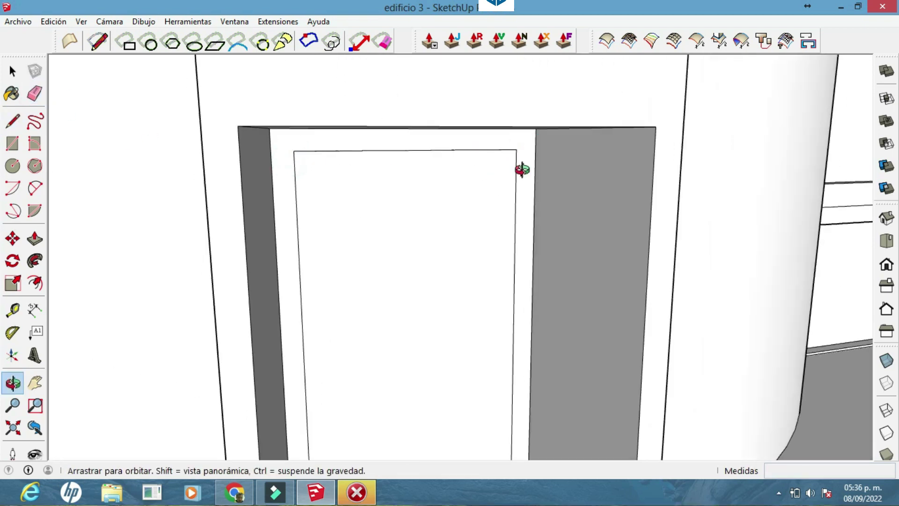
{"action": "left_click", "coordinate": [13, 72]}
{"action": "scroll", "scroll_direction": "down", "scroll_amount": 3}
Step: Push the inner door panel 0.11m back into the wall
{"action": "left_click", "coordinate": [541, 41]}
{"action": "left_click_drag", "start_coordinate": [465, 257], "coordinate": [458, 241]}
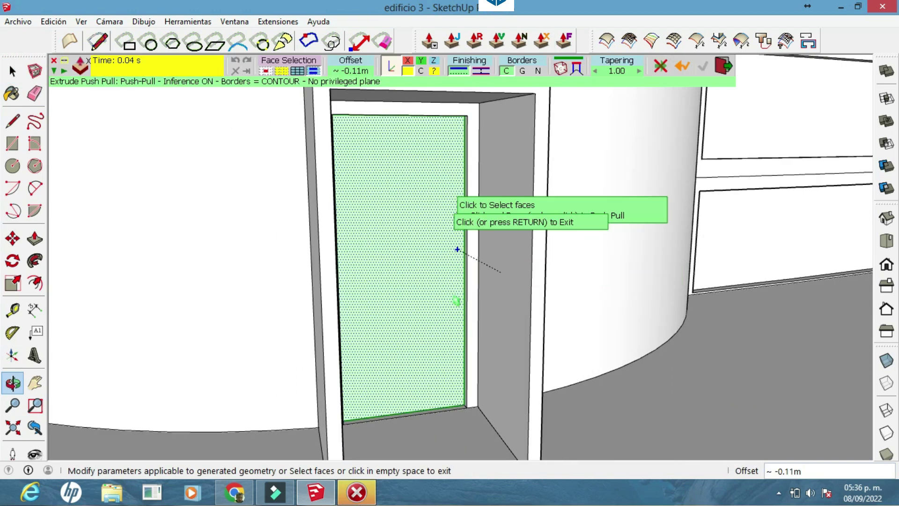
{"action": "key", "text": "Return"}
{"action": "scroll", "scroll_direction": "down", "scroll_amount": 3}
{"action": "left_click_drag", "start_coordinate": [611, 277], "coordinate": [696, 411]}
{"action": "scroll", "scroll_direction": "down", "scroll_amount": 3}
{"action": "scroll", "scroll_direction": "down", "scroll_amount": 3}
{"action": "left_click_drag", "start_coordinate": [681, 345], "coordinate": [445, 276]}
{"action": "scroll", "scroll_direction": "up", "scroll_amount": 3}
{"action": "scroll", "scroll_direction": "down", "scroll_amount": 3}
{"action": "scroll", "scroll_direction": "up", "scroll_amount": 3}
{"action": "scroll", "scroll_direction": "up", "scroll_amount": 3}
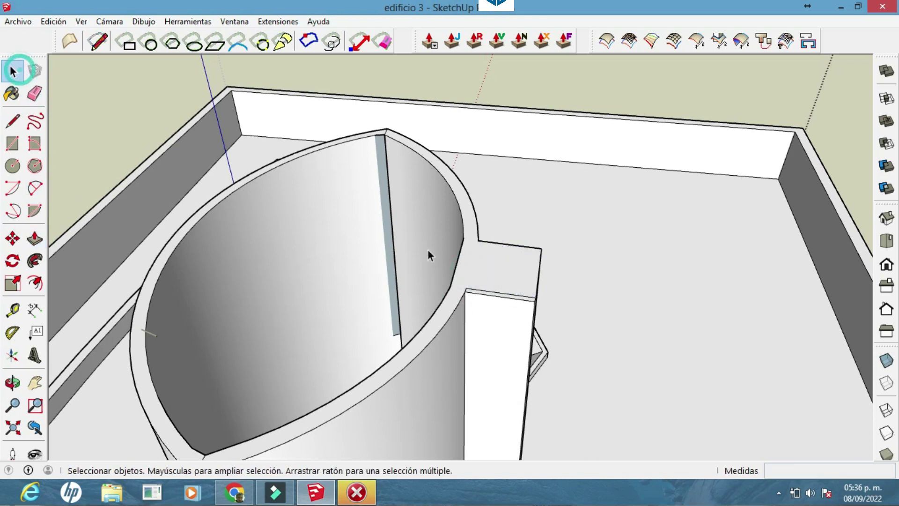
Step: Flip the tower's inner curved faces with Invertir caras
{"action": "left_click", "coordinate": [35, 239]}
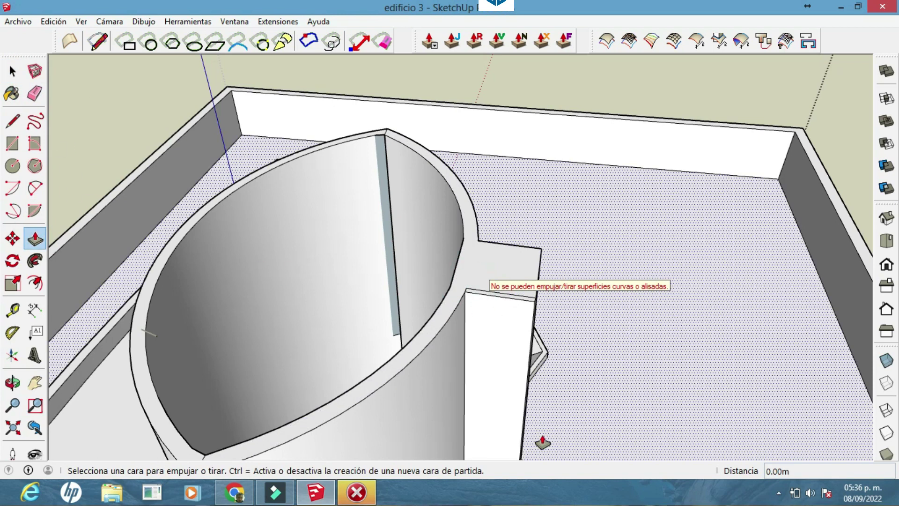
{"action": "left_click_drag", "start_coordinate": [541, 436], "coordinate": [371, 324]}
{"action": "scroll", "scroll_direction": "up", "scroll_amount": 3}
{"action": "left_click", "coordinate": [12, 71]}
{"action": "right_click", "coordinate": [302, 149]}
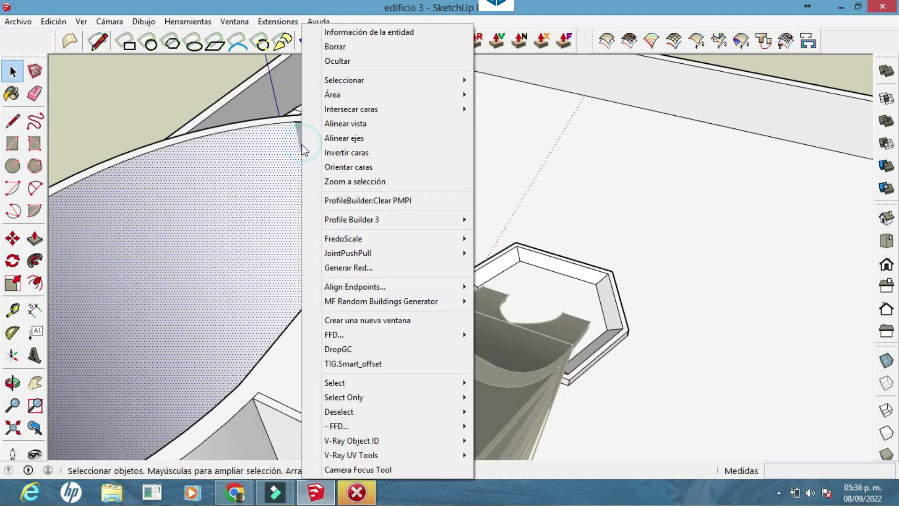
{"action": "left_click_drag", "start_coordinate": [332, 259], "coordinate": [287, 114]}
{"action": "right_click", "coordinate": [293, 116]}
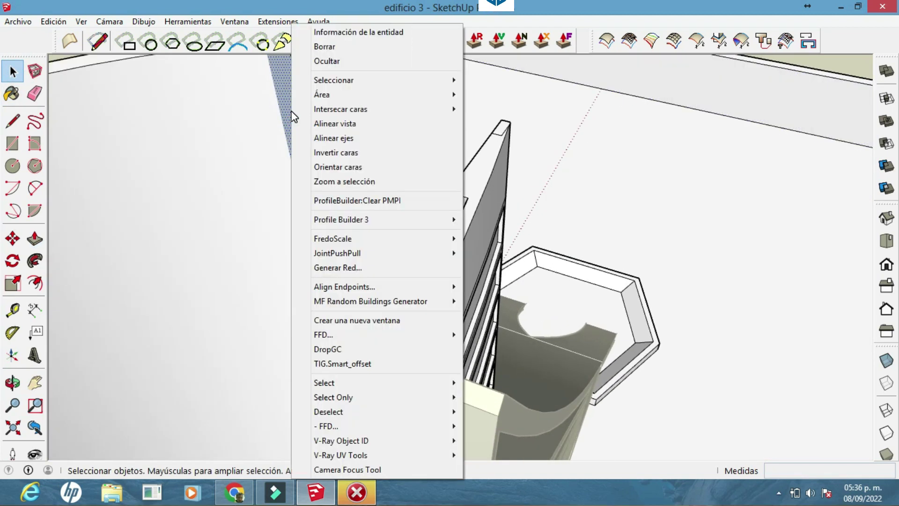
{"action": "left_click", "coordinate": [353, 153]}
{"action": "left_click_drag", "start_coordinate": [353, 152], "coordinate": [395, 240]}
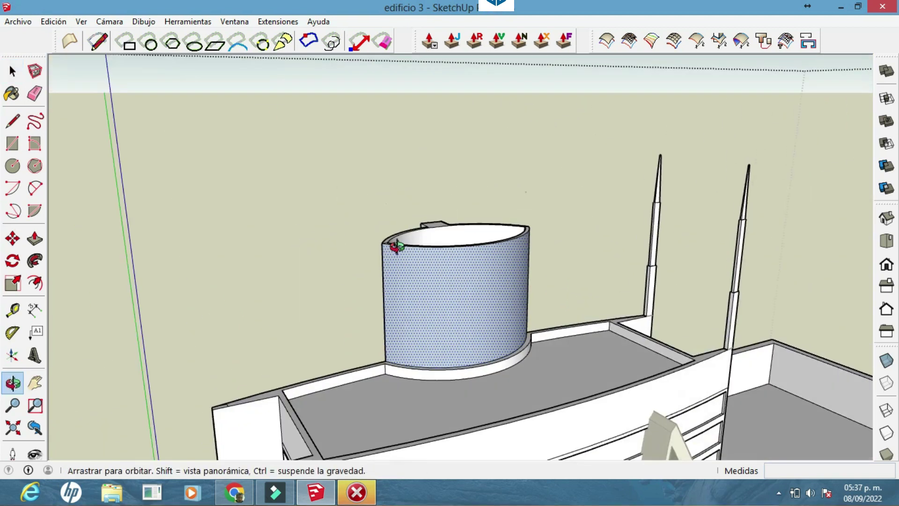
{"action": "right_click", "coordinate": [426, 234]}
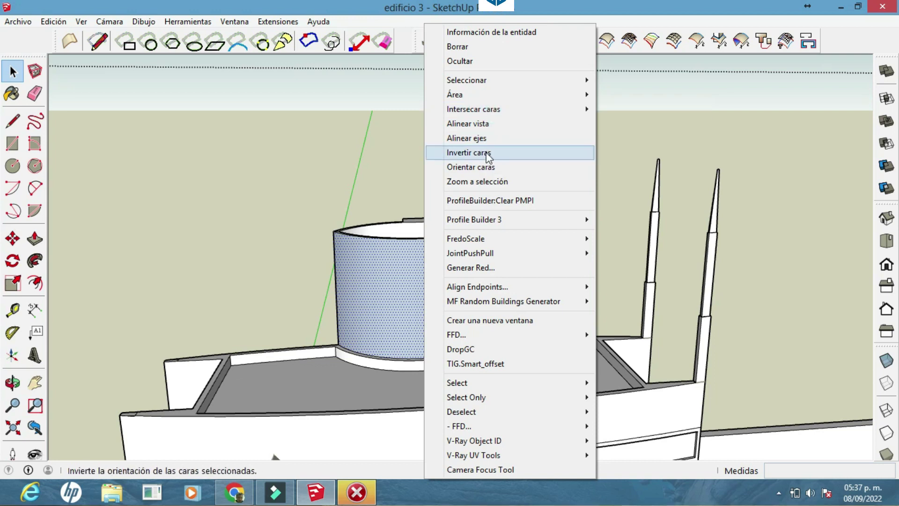
{"action": "left_click", "coordinate": [485, 153]}
{"action": "left_click_drag", "start_coordinate": [479, 192], "coordinate": [425, 263]}
Step: Orbit and zoom around the tower rim to inspect its top edges
{"action": "scroll", "scroll_direction": "up", "scroll_amount": 3}
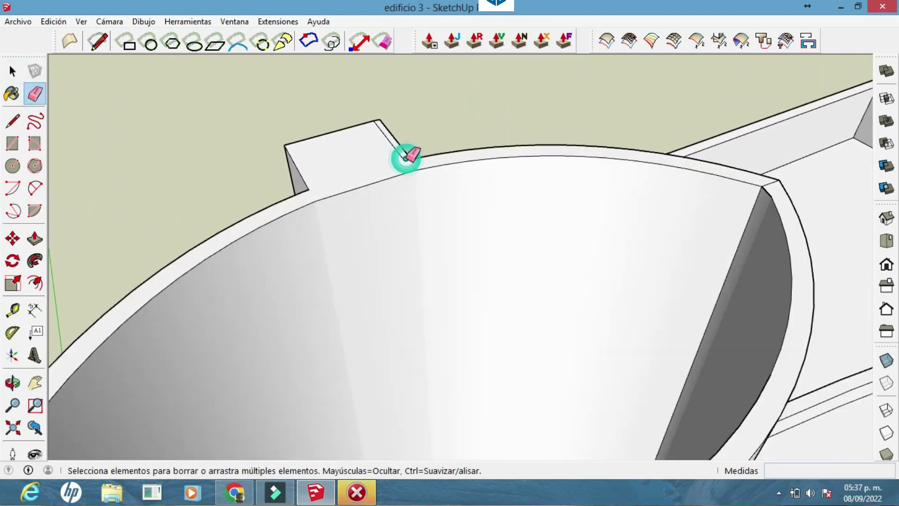
{"action": "scroll", "scroll_direction": "down", "scroll_amount": 3}
{"action": "left_click_drag", "start_coordinate": [431, 285], "coordinate": [671, 287]}
{"action": "scroll", "scroll_direction": "up", "scroll_amount": 3}
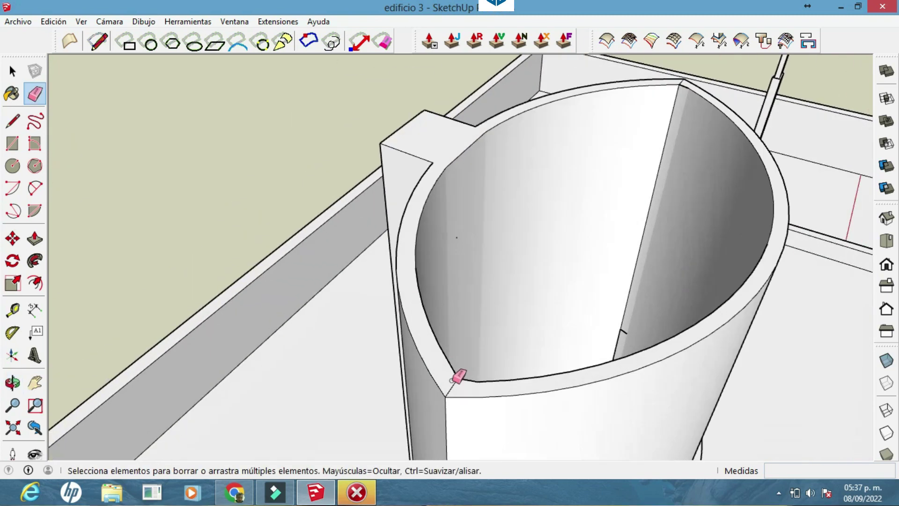
{"action": "scroll", "scroll_direction": "down", "scroll_amount": 3}
{"action": "scroll", "scroll_direction": "up", "scroll_amount": 3}
{"action": "left_click_drag", "start_coordinate": [588, 257], "coordinate": [592, 382]}
{"action": "scroll", "scroll_direction": "down", "scroll_amount": 3}
{"action": "left_click_drag", "start_coordinate": [481, 150], "coordinate": [505, 161]}
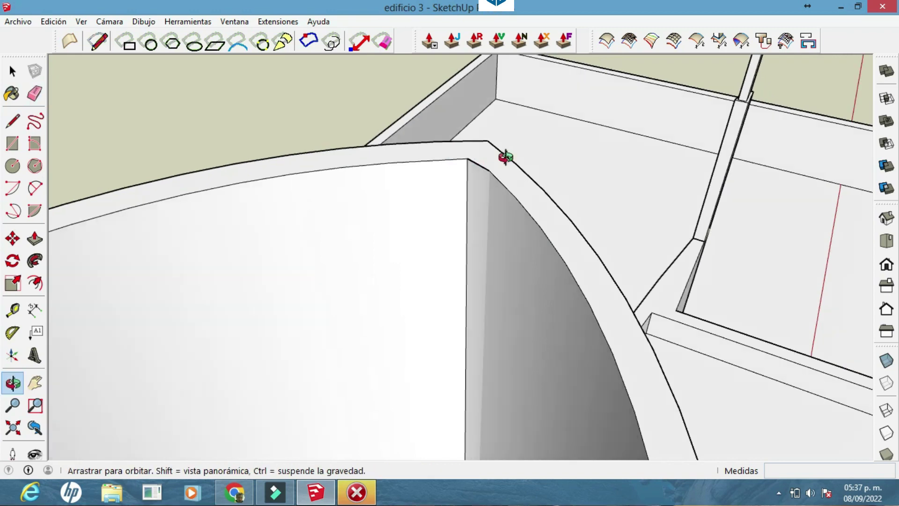
{"action": "scroll", "scroll_direction": "down", "scroll_amount": 3}
{"action": "scroll", "scroll_direction": "down", "scroll_amount": 3}
{"action": "left_click_drag", "start_coordinate": [604, 205], "coordinate": [700, 226]}
{"action": "scroll", "scroll_direction": "up", "scroll_amount": 3}
{"action": "scroll", "scroll_direction": "up", "scroll_amount": 3}
{"action": "scroll", "scroll_direction": "down", "scroll_amount": 3}
{"action": "scroll", "scroll_direction": "up", "scroll_amount": 3}
{"action": "left_click_drag", "start_coordinate": [591, 342], "coordinate": [538, 327]}
{"action": "scroll", "scroll_direction": "down", "scroll_amount": 3}
{"action": "scroll", "scroll_direction": "up", "scroll_amount": 3}
{"action": "left_click_drag", "start_coordinate": [488, 279], "coordinate": [471, 257]}
{"action": "scroll", "scroll_direction": "down", "scroll_amount": 3}
{"action": "scroll", "scroll_direction": "up", "scroll_amount": 3}
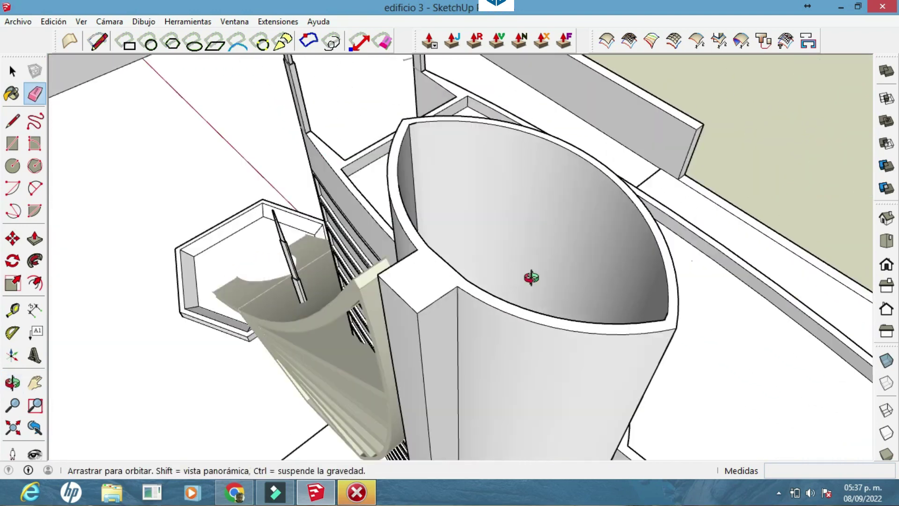
{"action": "left_click", "coordinate": [15, 94]}
{"action": "scroll", "scroll_direction": "down", "scroll_amount": 3}
{"action": "left_click_drag", "start_coordinate": [373, 237], "coordinate": [101, 175]}
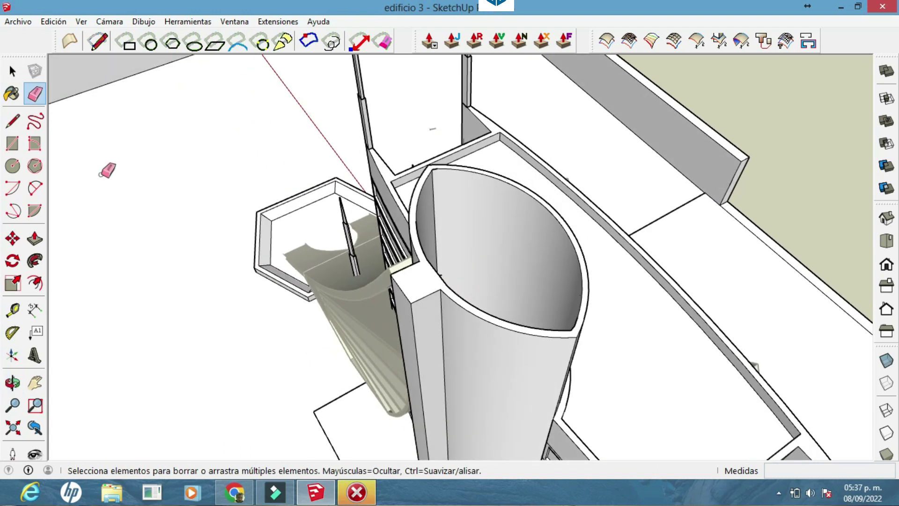
Step: Draw a line across the tower top and a vertical line up from it, then cancel an arc
{"action": "left_click", "coordinate": [550, 223]}
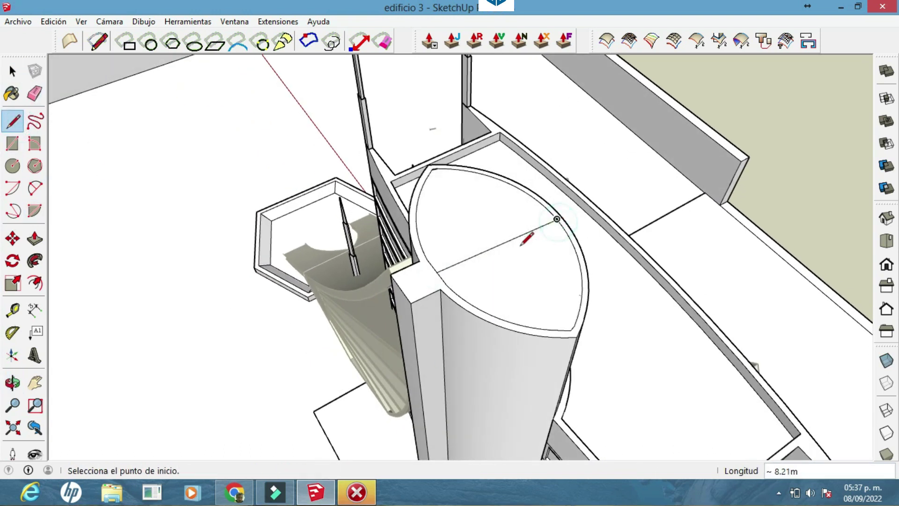
{"action": "left_click_drag", "start_coordinate": [526, 237], "coordinate": [565, 203]}
{"action": "left_click", "coordinate": [575, 133]}
{"action": "left_click_drag", "start_coordinate": [575, 133], "coordinate": [577, 201]}
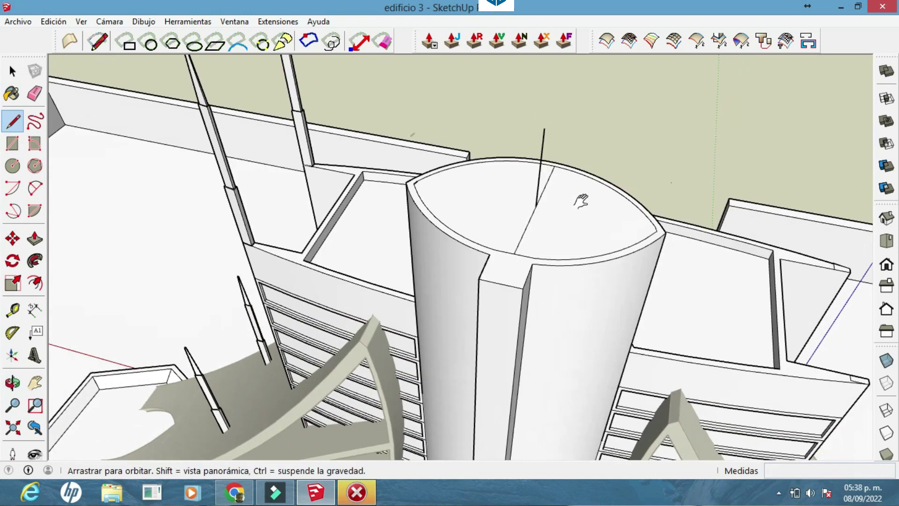
{"action": "key", "text": "space"}
{"action": "scroll", "scroll_direction": "up", "scroll_amount": 3}
{"action": "left_click", "coordinate": [38, 189]}
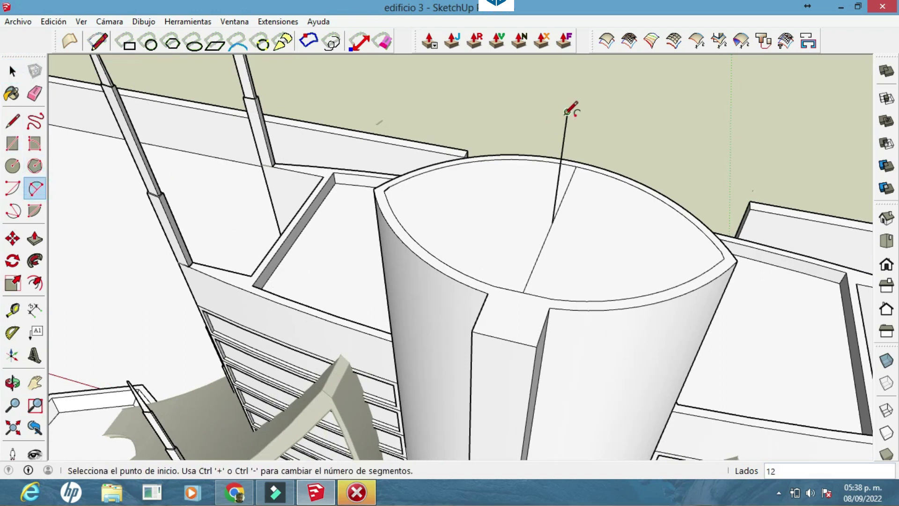
{"action": "left_click_drag", "start_coordinate": [682, 183], "coordinate": [629, 169]}
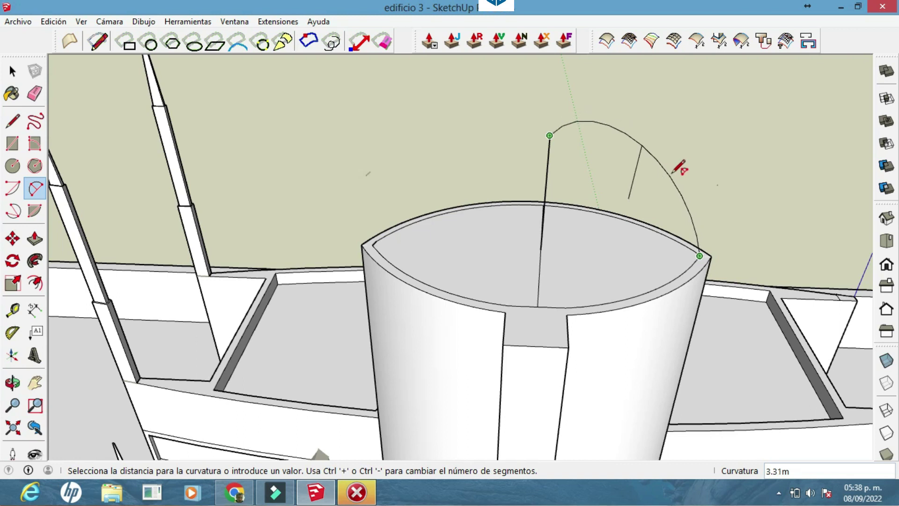
{"action": "key", "text": "Escape"}
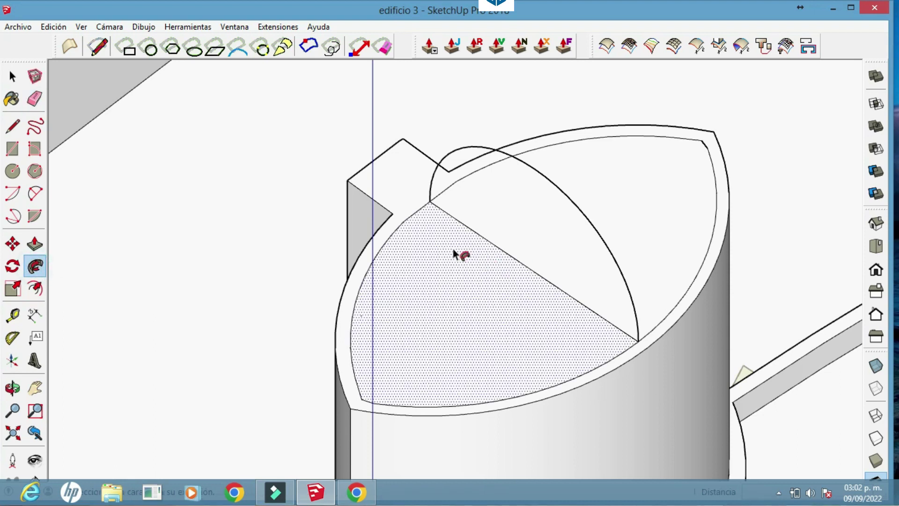
Step: Erase the old dome surface from the tower top
{"action": "left_click", "coordinate": [35, 98]}
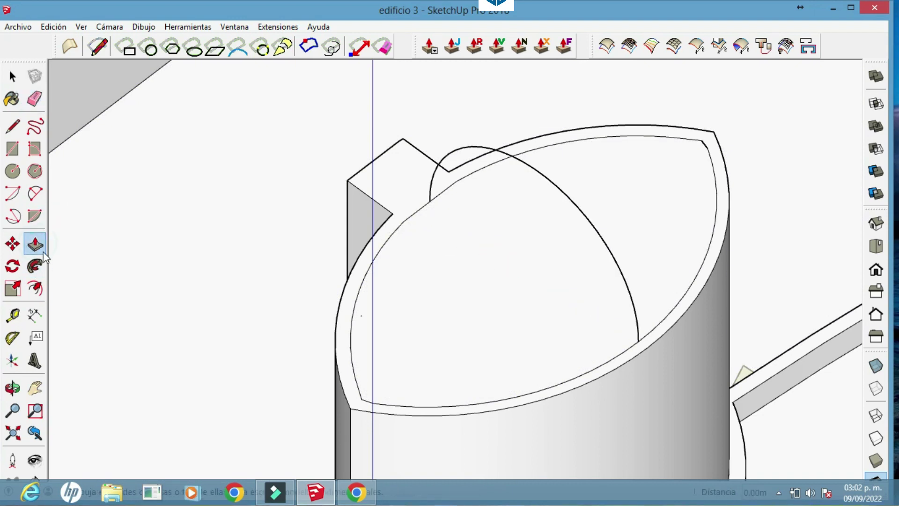
{"action": "left_click", "coordinate": [438, 174]}
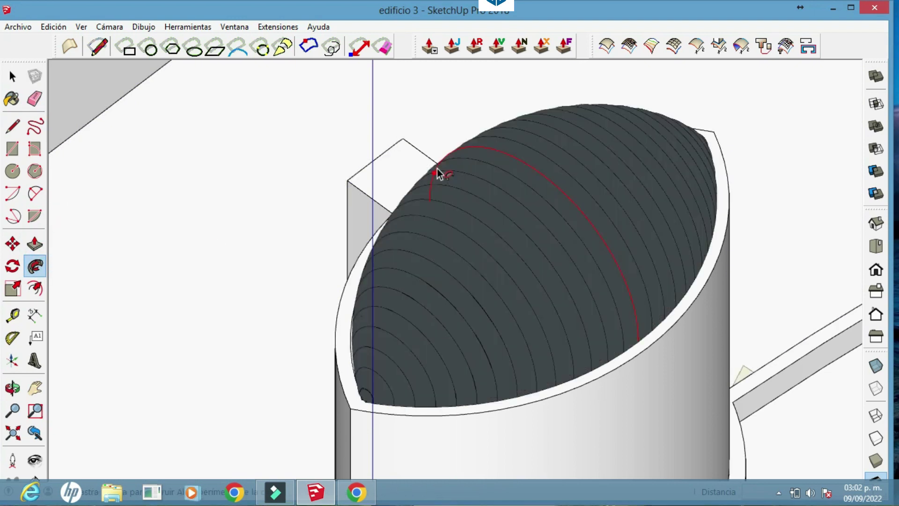
{"action": "left_click_drag", "start_coordinate": [446, 172], "coordinate": [812, 231]}
{"action": "scroll", "scroll_direction": "up", "scroll_amount": 3}
{"action": "scroll", "scroll_direction": "down", "scroll_amount": 3}
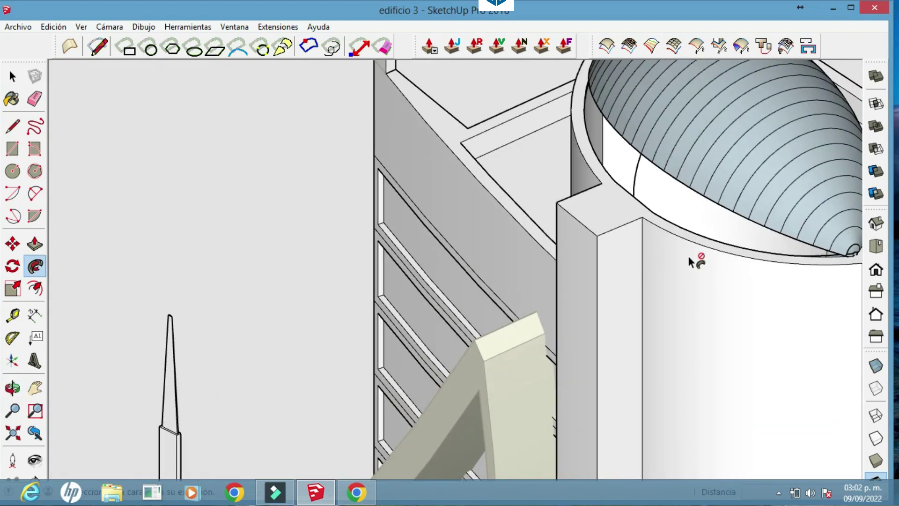
{"action": "left_click_drag", "start_coordinate": [688, 253], "coordinate": [481, 226]}
{"action": "left_click", "coordinate": [579, 216]}
{"action": "key", "text": "ctrl+z"}
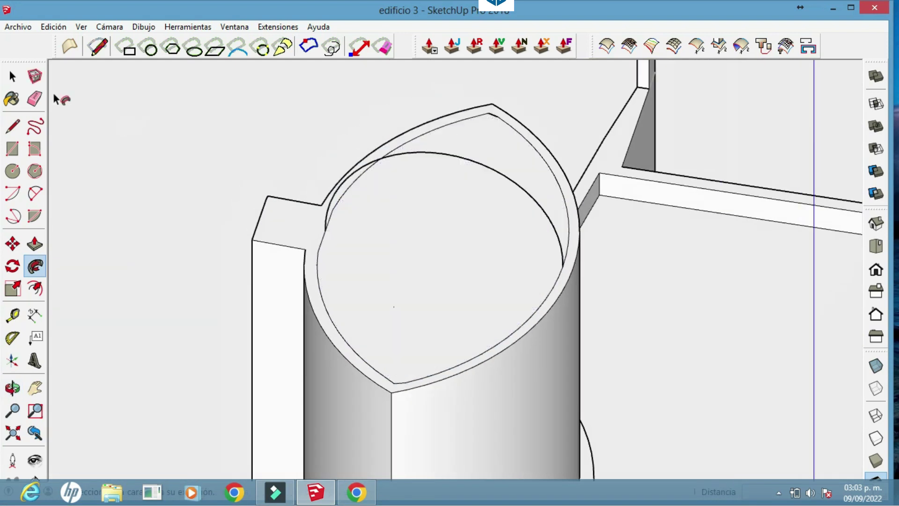
Step: Reverse the flat top face and sweep it along the arc with Follow Me into a dome
{"action": "right_click", "coordinate": [397, 265]}
{"action": "left_click", "coordinate": [461, 134]}
{"action": "left_click_drag", "start_coordinate": [461, 133], "coordinate": [313, 233]}
{"action": "left_click", "coordinate": [34, 266]}
{"action": "scroll", "scroll_direction": "up", "scroll_amount": 3}
{"action": "scroll", "scroll_direction": "up", "scroll_amount": 3}
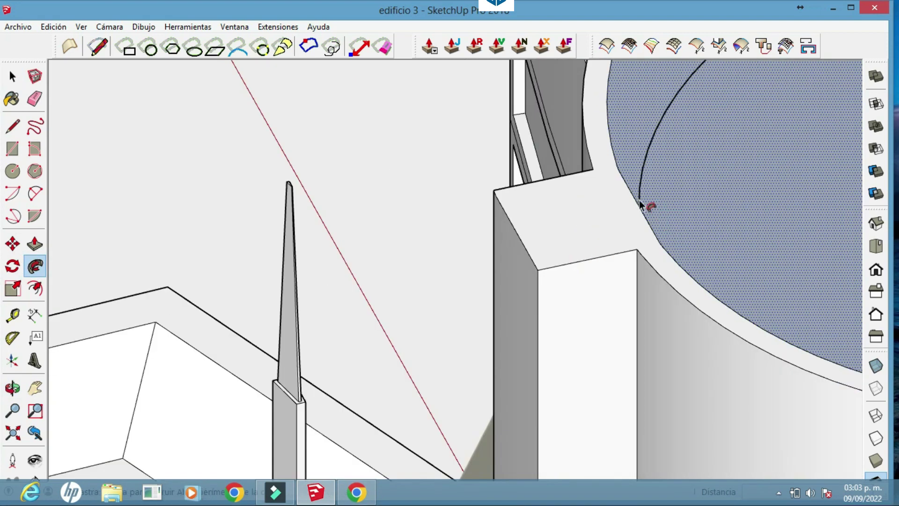
{"action": "left_click", "coordinate": [671, 219]}
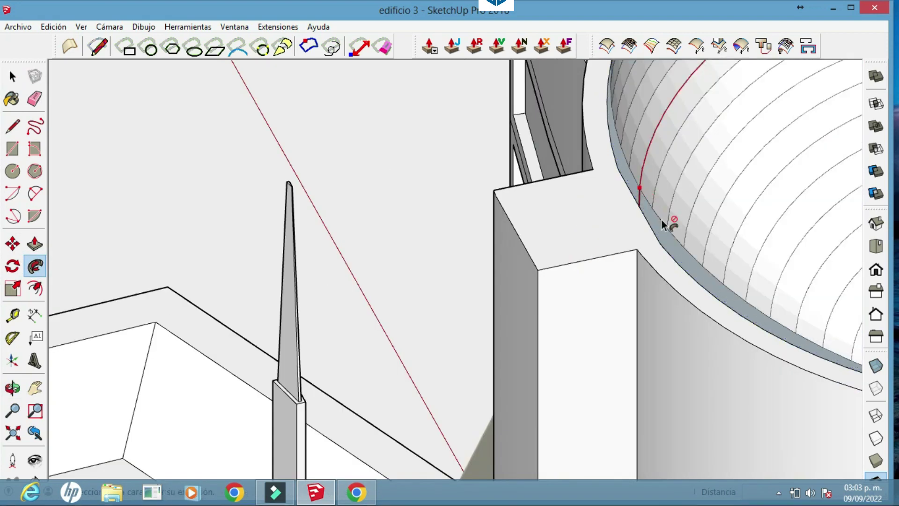
{"action": "left_click", "coordinate": [639, 207]}
{"action": "scroll", "scroll_direction": "down", "scroll_amount": 3}
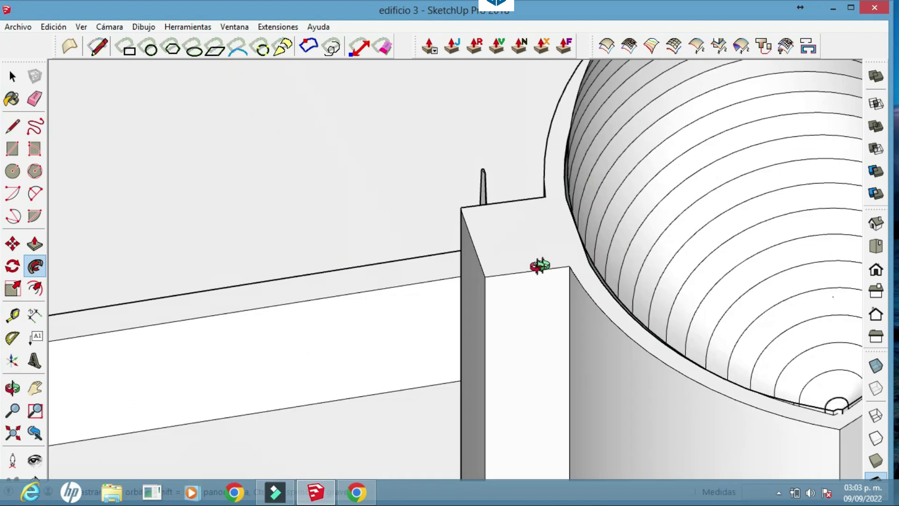
{"action": "left_click_drag", "start_coordinate": [538, 263], "coordinate": [296, 186]}
{"action": "scroll", "scroll_direction": "down", "scroll_amount": 3}
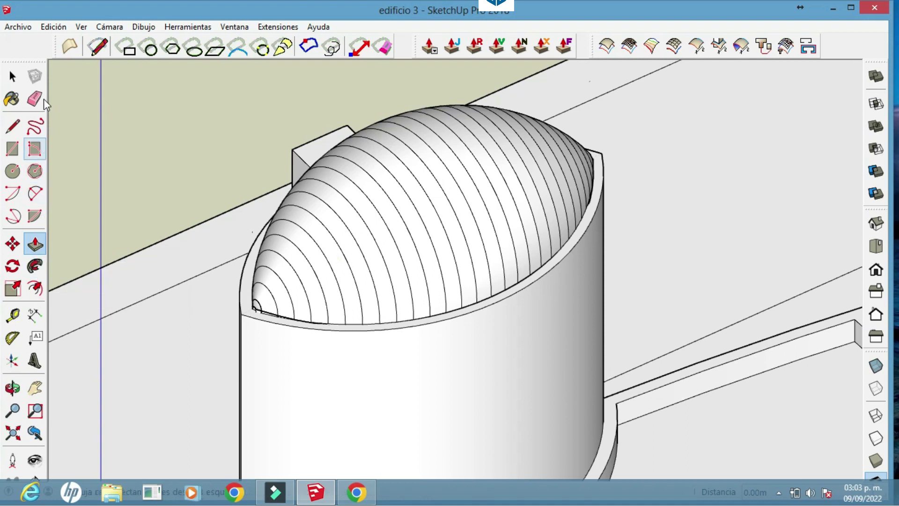
Step: Erase the stray arc edge and inspect the dome from several angles
{"action": "left_click_drag", "start_coordinate": [386, 242], "coordinate": [352, 282]}
{"action": "scroll", "scroll_direction": "down", "scroll_amount": 3}
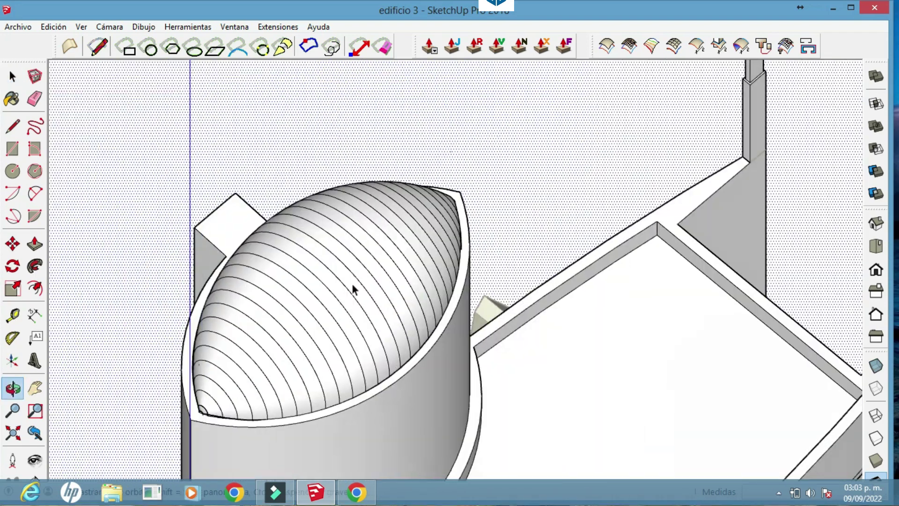
{"action": "scroll", "scroll_direction": "up", "scroll_amount": 3}
{"action": "scroll", "scroll_direction": "up", "scroll_amount": 3}
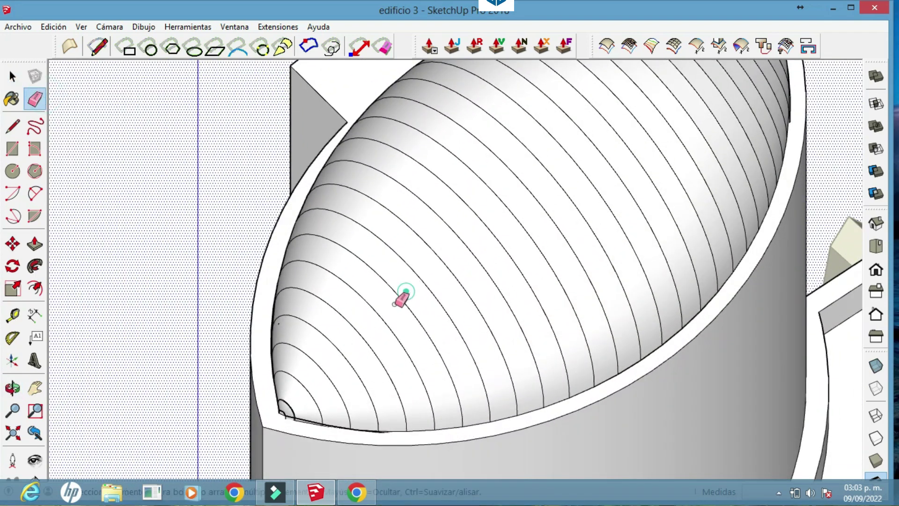
{"action": "left_click_drag", "start_coordinate": [395, 303], "coordinate": [467, 349]}
{"action": "scroll", "scroll_direction": "down", "scroll_amount": 3}
{"action": "scroll", "scroll_direction": "down", "scroll_amount": 3}
{"action": "scroll", "scroll_direction": "up", "scroll_amount": 3}
{"action": "left_click_drag", "start_coordinate": [518, 287], "coordinate": [487, 377]}
{"action": "scroll", "scroll_direction": "up", "scroll_amount": 3}
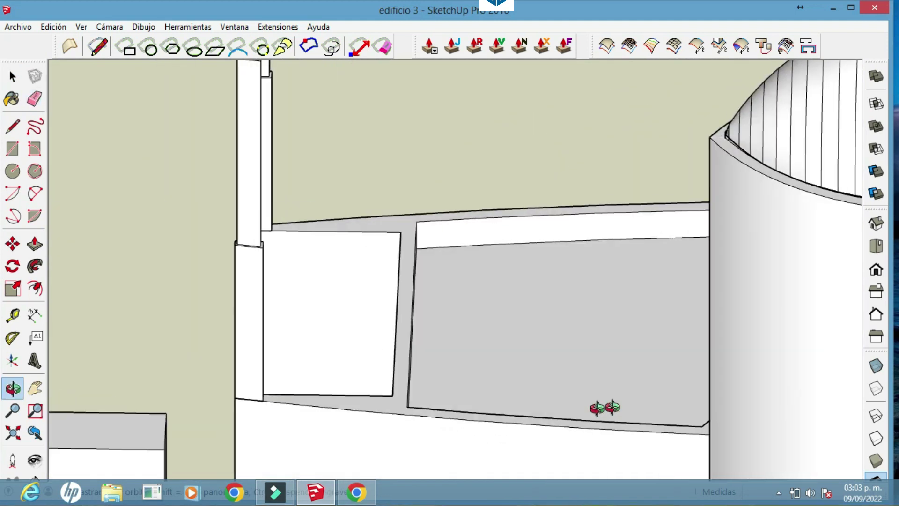
{"action": "scroll", "scroll_direction": "down", "scroll_amount": 3}
{"action": "scroll", "scroll_direction": "up", "scroll_amount": 3}
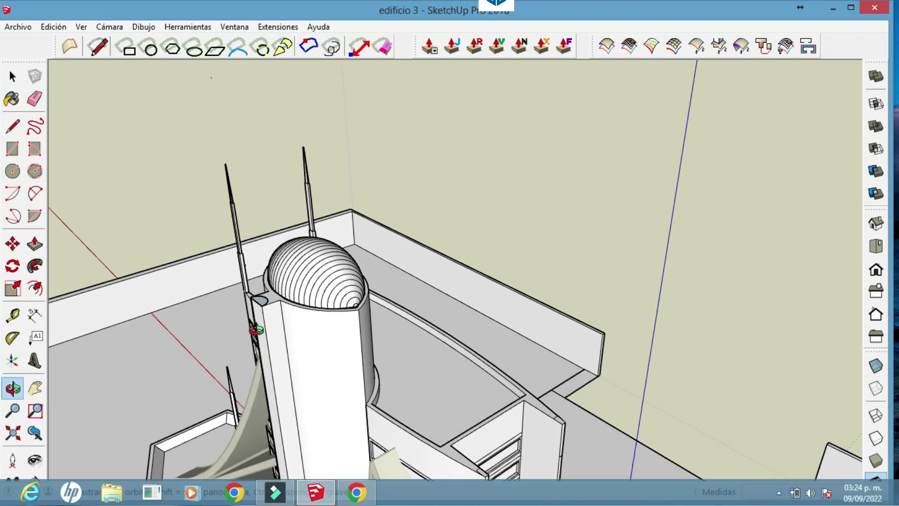
Step: Draw a line across the column's semicircular top to split its face
{"action": "left_click_drag", "start_coordinate": [254, 324], "coordinate": [382, 341]}
{"action": "scroll", "scroll_direction": "up", "scroll_amount": 3}
{"action": "scroll", "scroll_direction": "up", "scroll_amount": 3}
{"action": "key", "text": "l"}
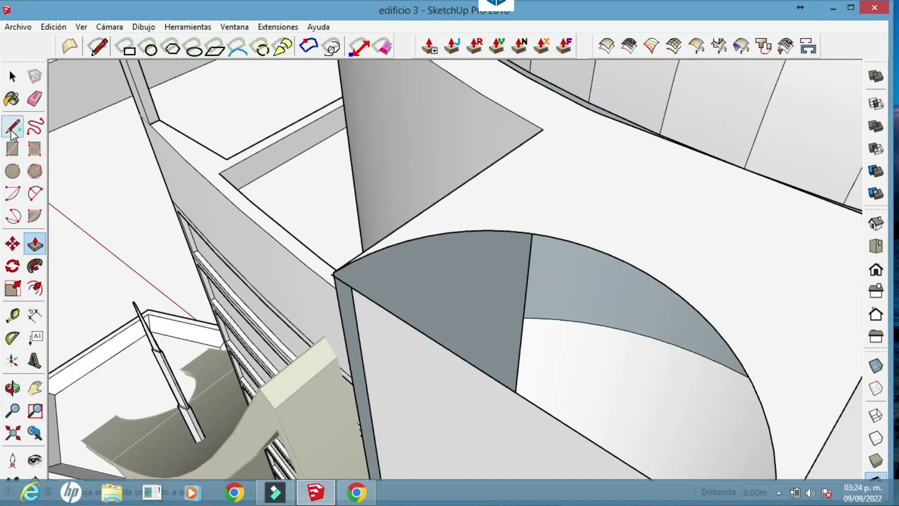
{"action": "scroll", "scroll_direction": "up", "scroll_amount": 3}
{"action": "left_click_drag", "start_coordinate": [341, 285], "coordinate": [516, 340]}
{"action": "scroll", "scroll_direction": "down", "scroll_amount": 3}
{"action": "key", "text": "e"}
{"action": "left_click", "coordinate": [13, 125]}
{"action": "left_click", "coordinate": [362, 303]}
{"action": "left_click_drag", "start_coordinate": [431, 345], "coordinate": [541, 415]}
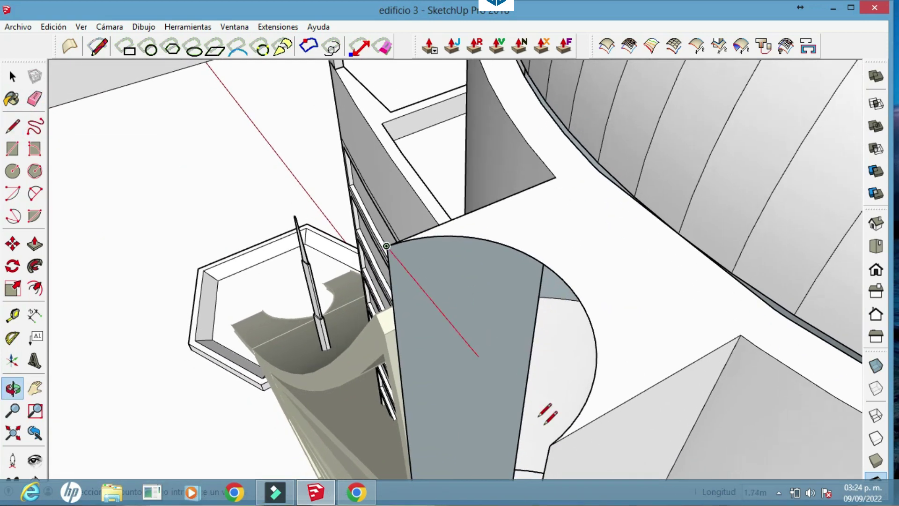
{"action": "left_click", "coordinate": [550, 445]}
{"action": "scroll", "scroll_direction": "down", "scroll_amount": 3}
Step: Erase the extra edges and extrude a narrow strip down the column, confirming the prompt
{"action": "key", "text": "e"}
{"action": "left_click_drag", "start_coordinate": [447, 338], "coordinate": [427, 320]}
{"action": "left_click", "coordinate": [14, 78]}
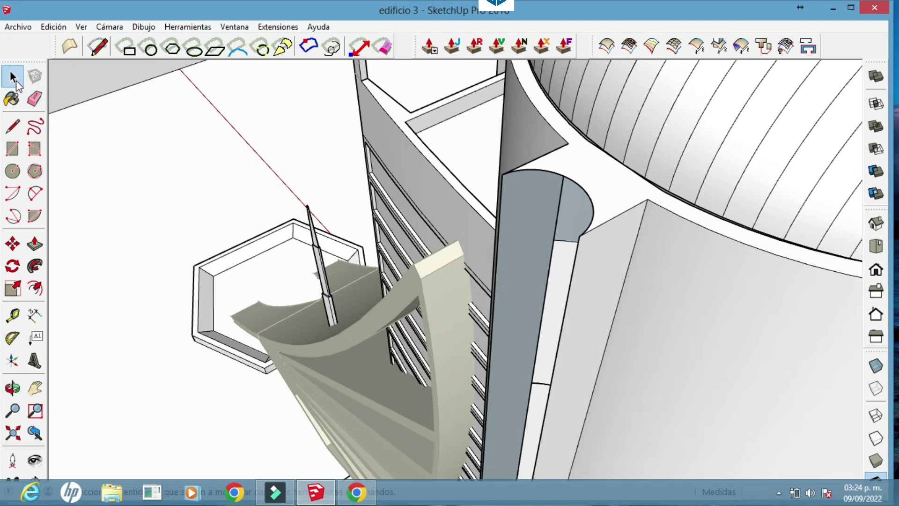
{"action": "left_click_drag", "start_coordinate": [304, 127], "coordinate": [696, 161]}
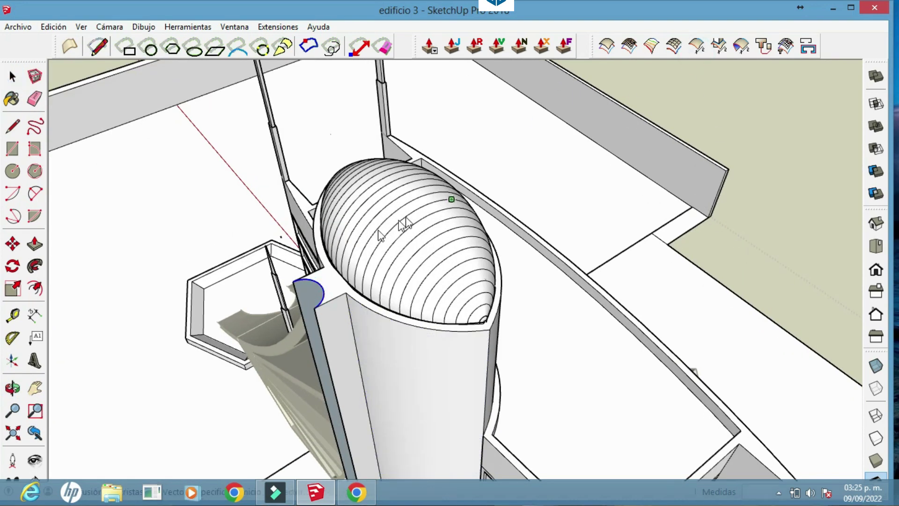
{"action": "left_click_drag", "start_coordinate": [315, 342], "coordinate": [428, 388]}
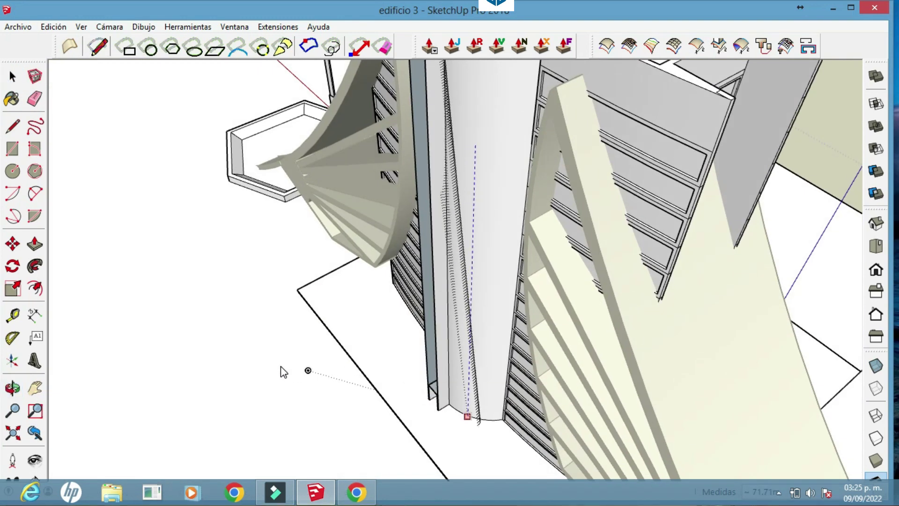
{"action": "left_click_drag", "start_coordinate": [284, 371], "coordinate": [187, 234]}
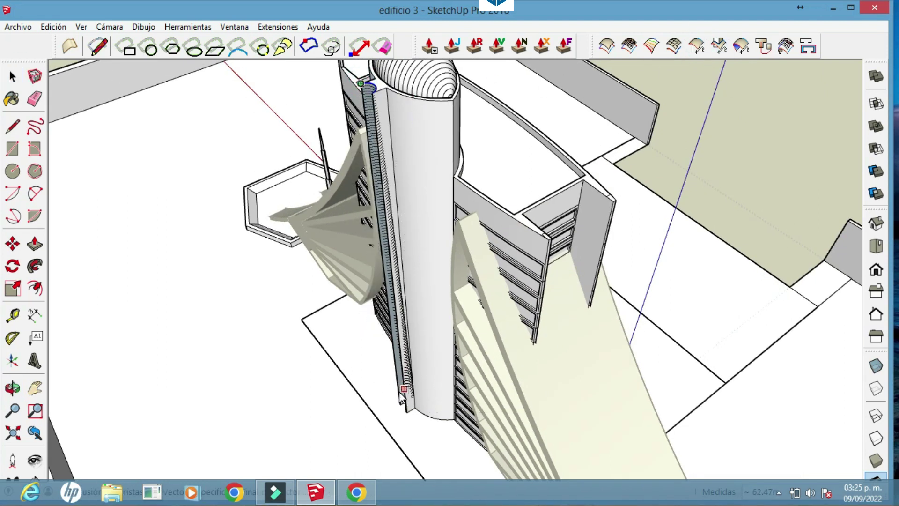
{"action": "left_click", "coordinate": [427, 363]}
{"action": "left_click", "coordinate": [564, 288]}
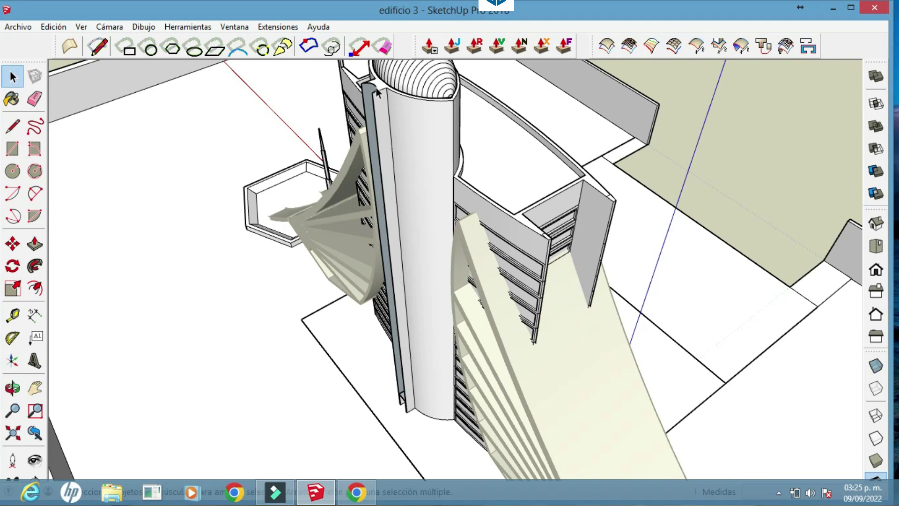
{"action": "left_click_drag", "start_coordinate": [395, 266], "coordinate": [161, 196]}
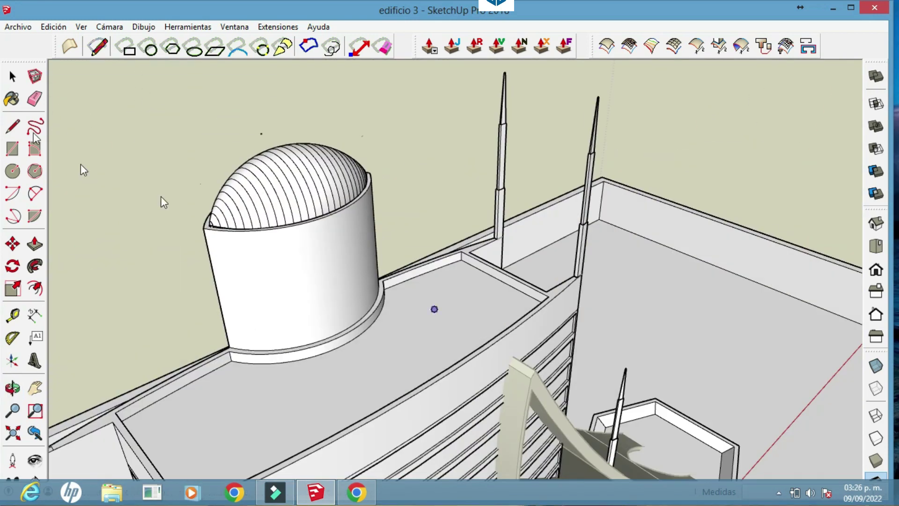
Step: Answer the invert-faces prompt and scale the roof face around the dome to about 0.84
{"action": "left_click", "coordinate": [568, 287]}
{"action": "left_click_drag", "start_coordinate": [568, 287], "coordinate": [467, 316]}
{"action": "left_click", "coordinate": [354, 310]}
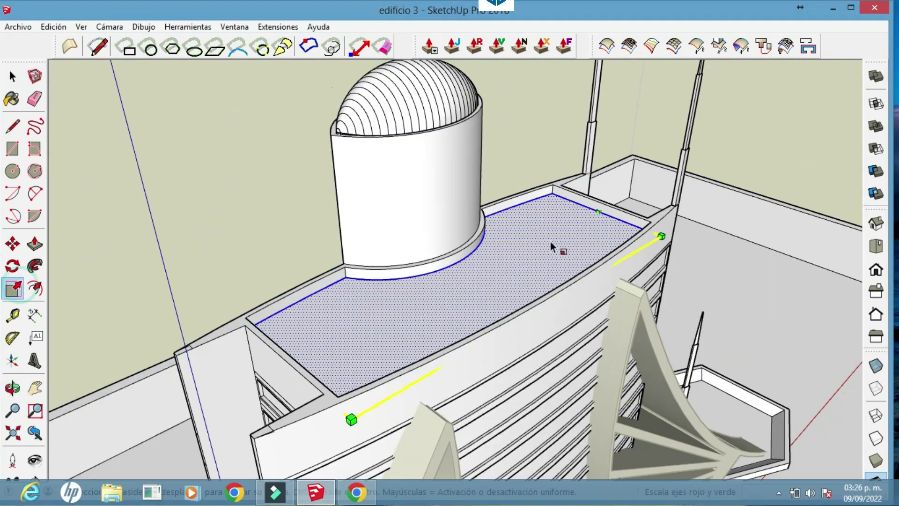
{"action": "left_click_drag", "start_coordinate": [649, 239], "coordinate": [632, 242]}
{"action": "left_click", "coordinate": [12, 77]}
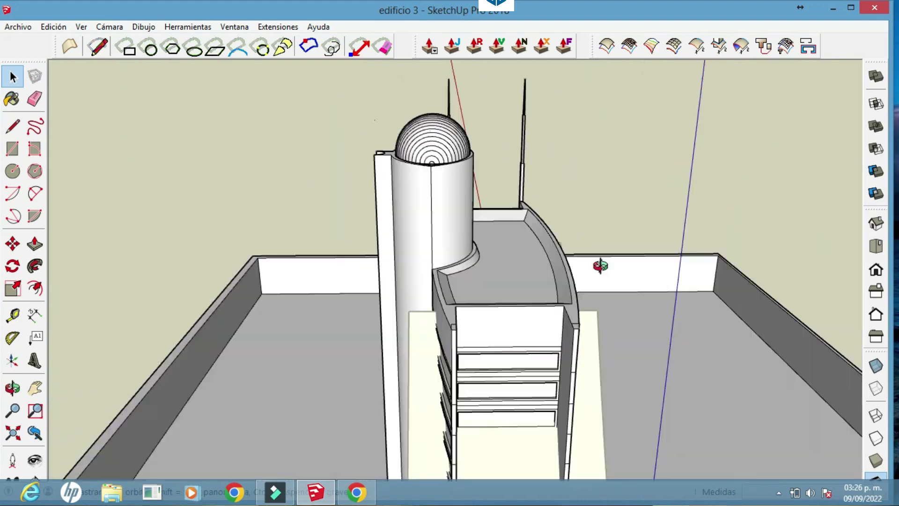
{"action": "left_click_drag", "start_coordinate": [328, 234], "coordinate": [662, 323]}
{"action": "scroll", "scroll_direction": "up", "scroll_amount": 3}
{"action": "left_click_drag", "start_coordinate": [536, 453], "coordinate": [368, 338]}
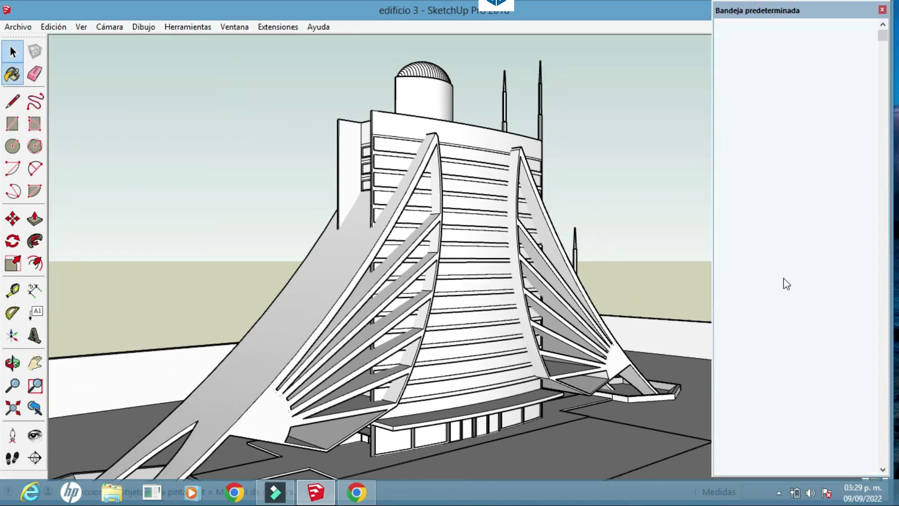
Step: Paint the base strip asphalt and the surrounding ground Césped verde oscuro grass
{"action": "left_click_drag", "start_coordinate": [522, 277], "coordinate": [511, 236]}
{"action": "key", "text": "b"}
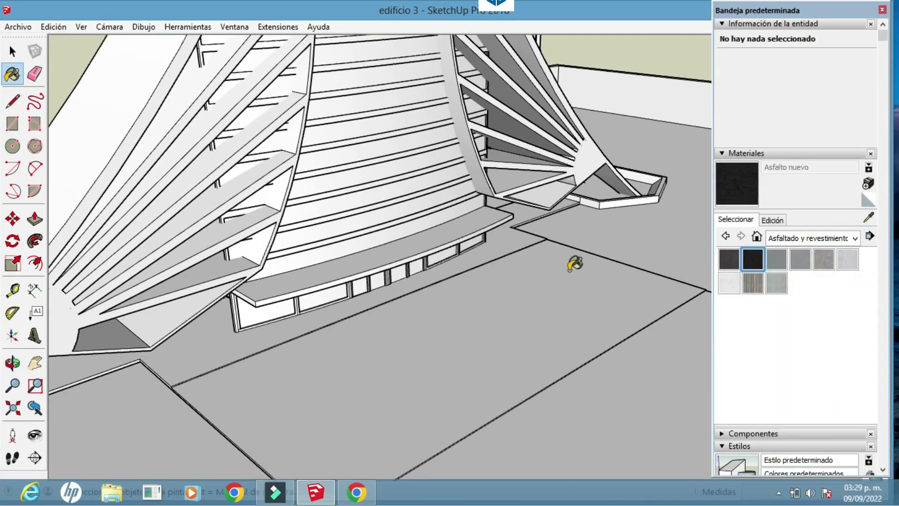
{"action": "left_click", "coordinate": [513, 241]}
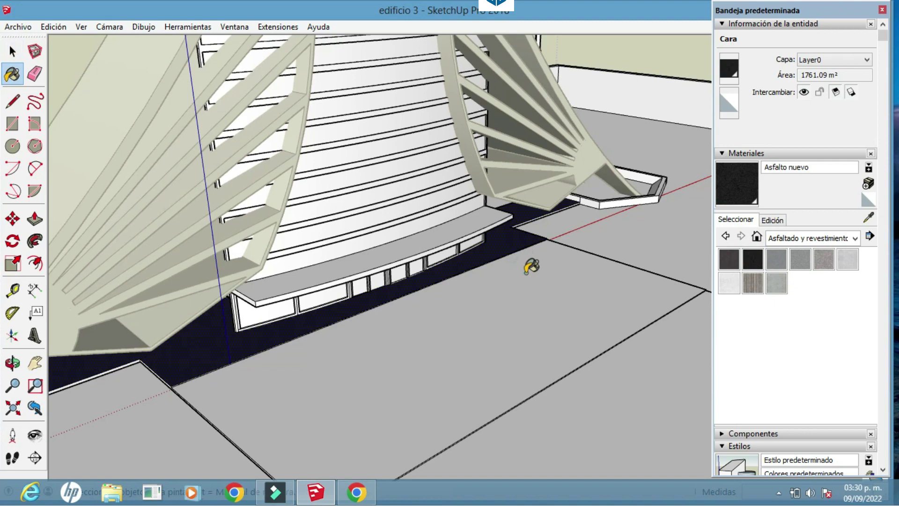
{"action": "left_click", "coordinate": [531, 266]}
{"action": "left_click", "coordinate": [855, 238]}
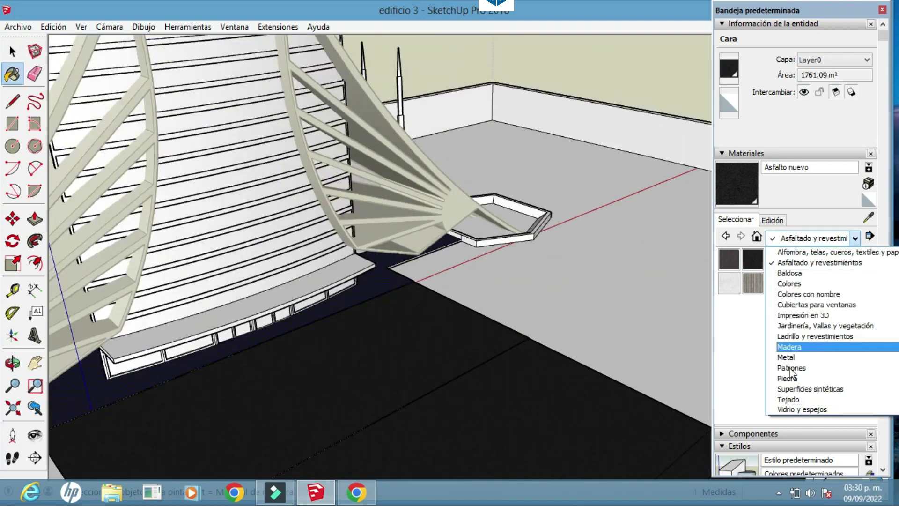
{"action": "left_click", "coordinate": [791, 326]}
{"action": "left_click", "coordinate": [752, 306]}
{"action": "left_click", "coordinate": [351, 400]}
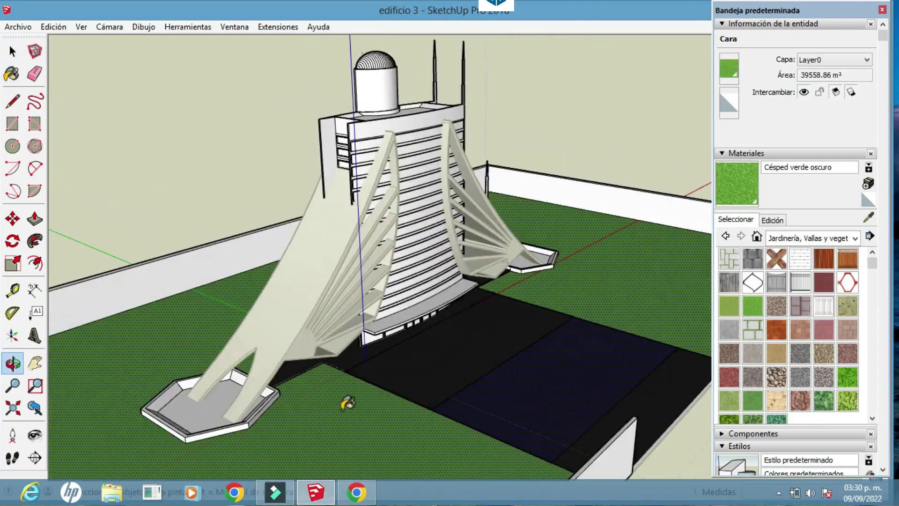
Step: Paint the large ground face with Asfalto nuevo from Asfaltado y revestimientos
{"action": "left_click", "coordinate": [14, 52]}
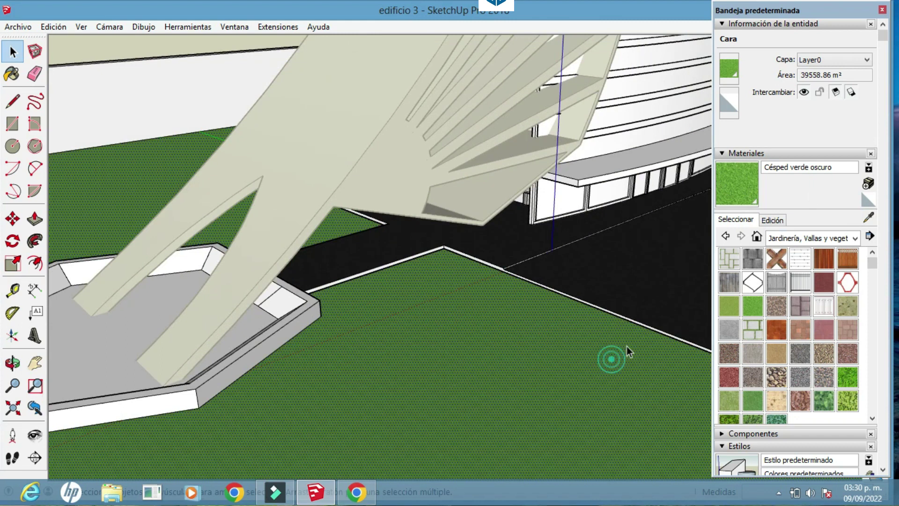
{"action": "left_click", "coordinate": [721, 154]}
{"action": "left_click", "coordinate": [815, 251]}
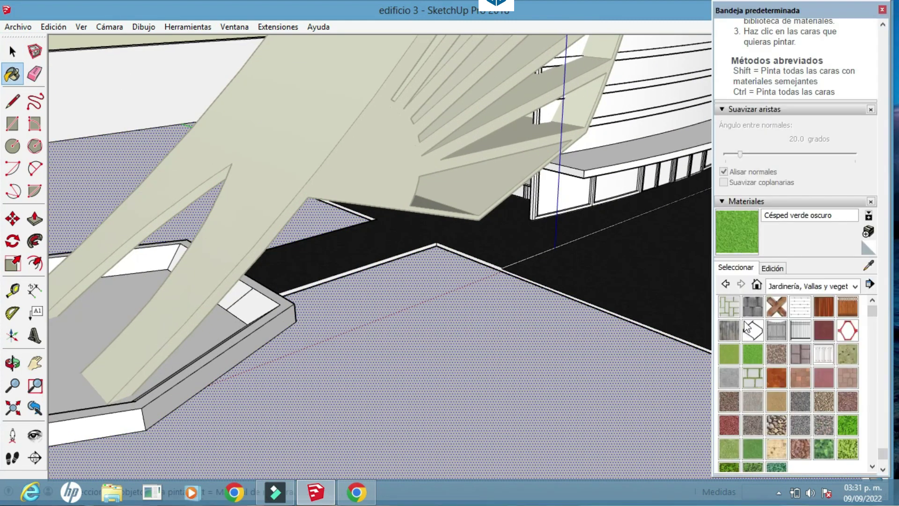
{"action": "left_click", "coordinate": [746, 456]}
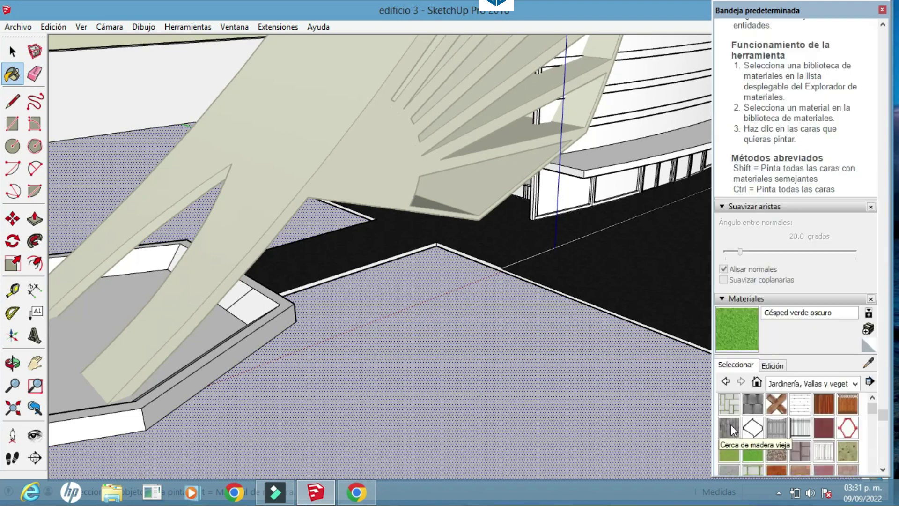
{"action": "left_click", "coordinate": [855, 383]}
{"action": "left_click", "coordinate": [768, 222]}
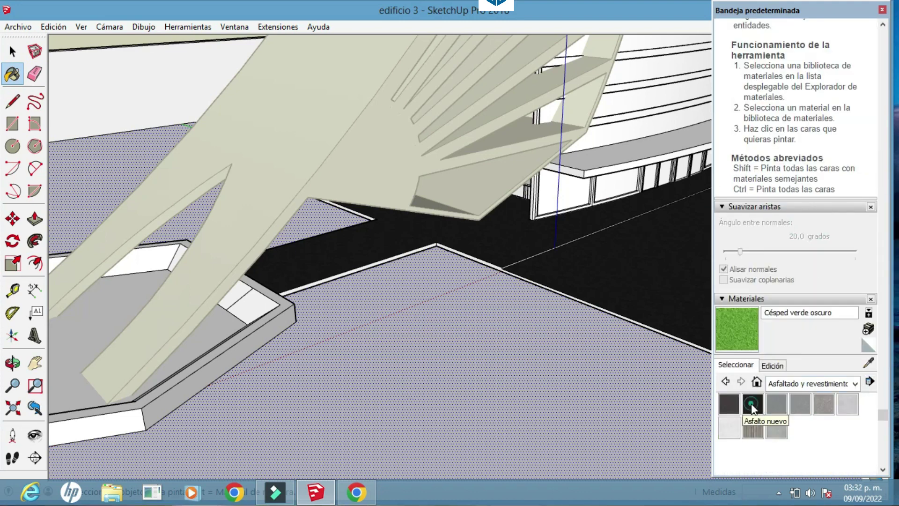
{"action": "left_click", "coordinate": [752, 404]}
Step: Cover the surrounding ground with a green Jardinería vegetation texture
{"action": "left_click_drag", "start_coordinate": [398, 274], "coordinate": [319, 168]}
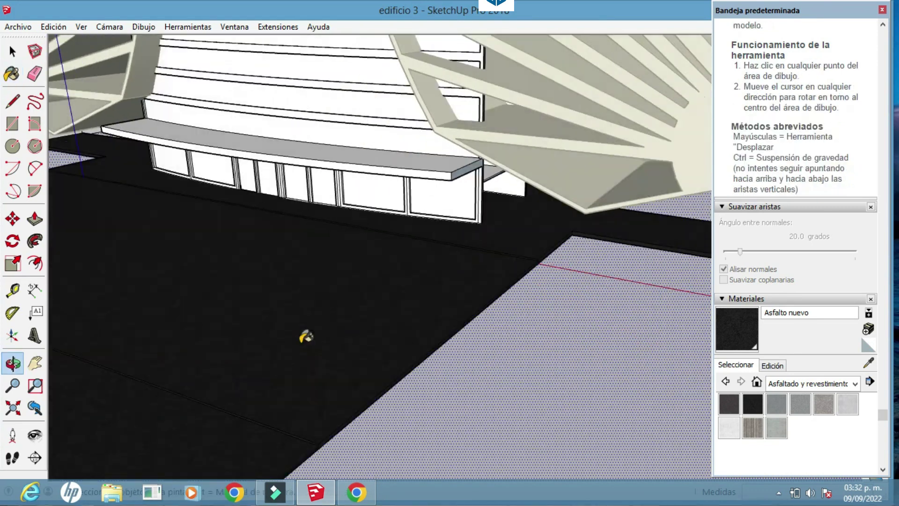
{"action": "left_click_drag", "start_coordinate": [312, 174], "coordinate": [304, 335]}
{"action": "scroll", "scroll_direction": "down", "scroll_amount": 3}
{"action": "left_click", "coordinate": [738, 286]}
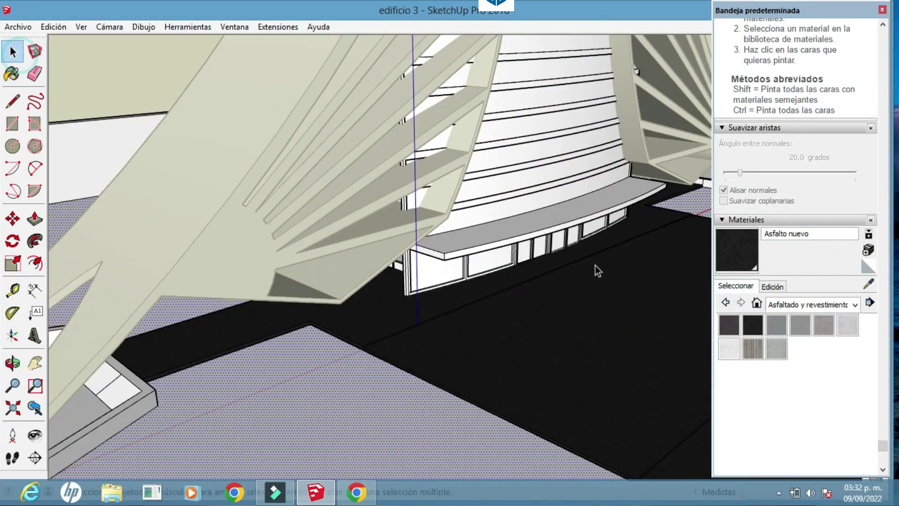
{"action": "left_click", "coordinate": [843, 391]}
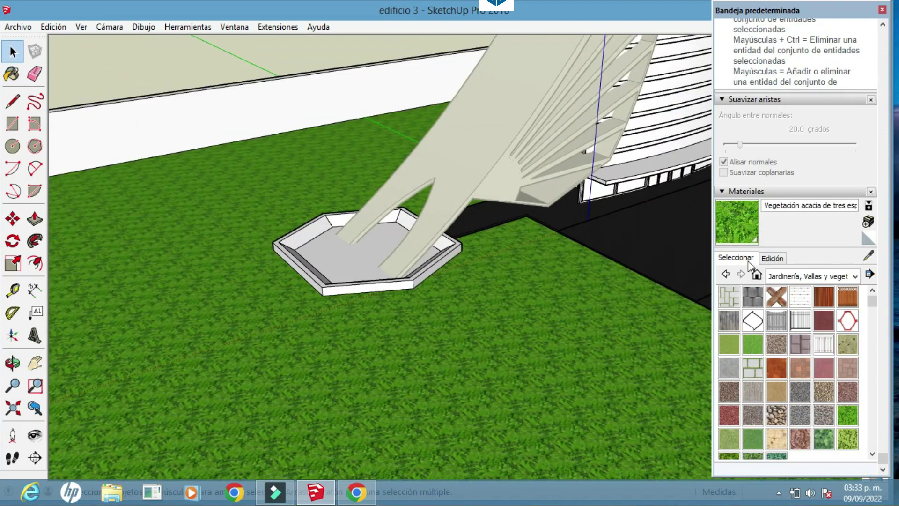
Step: Line the planter's inner walls with Azulejo de lino linen tile
{"action": "left_click", "coordinate": [789, 311]}
{"action": "left_click", "coordinate": [824, 396]}
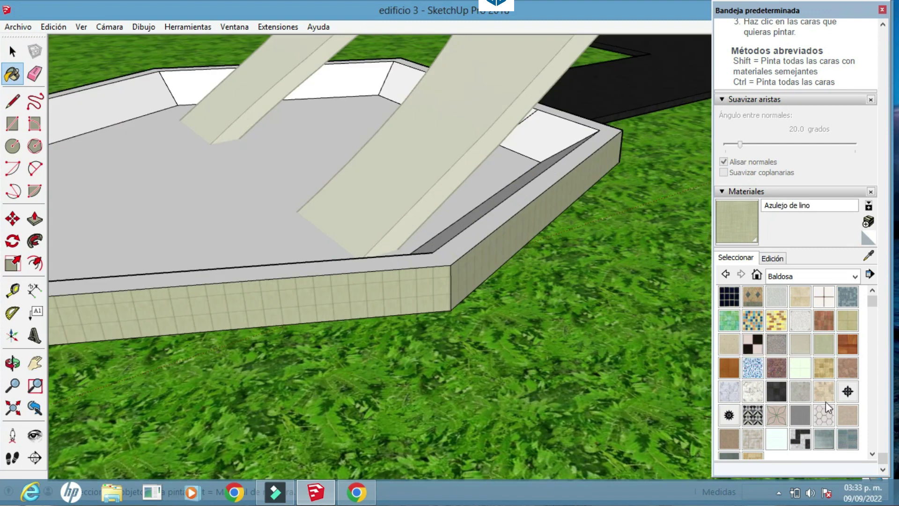
{"action": "left_click", "coordinate": [471, 240]}
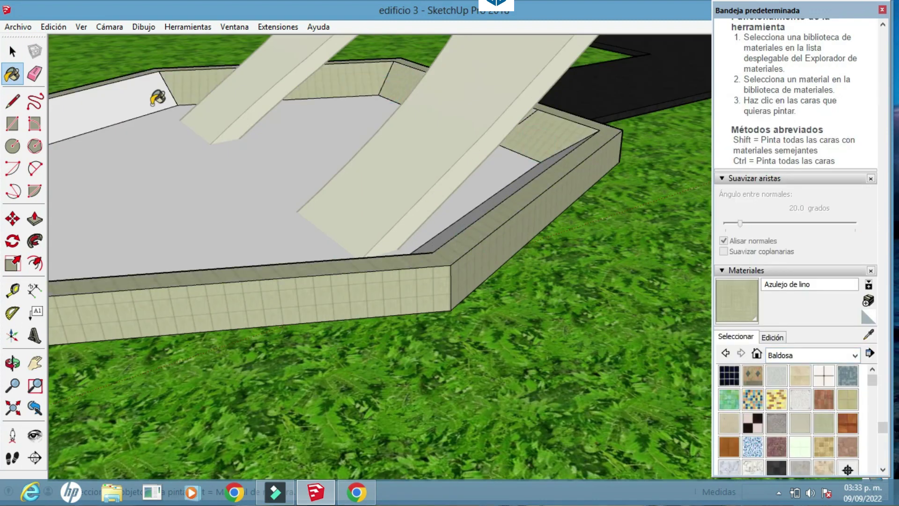
{"action": "left_click", "coordinate": [158, 97]}
{"action": "left_click", "coordinate": [813, 355]}
Step: Face the planter rim with Mármol de Carrera marble
{"action": "left_click", "coordinate": [791, 307]}
{"action": "left_click", "coordinate": [800, 376]}
{"action": "left_click", "coordinate": [439, 243]}
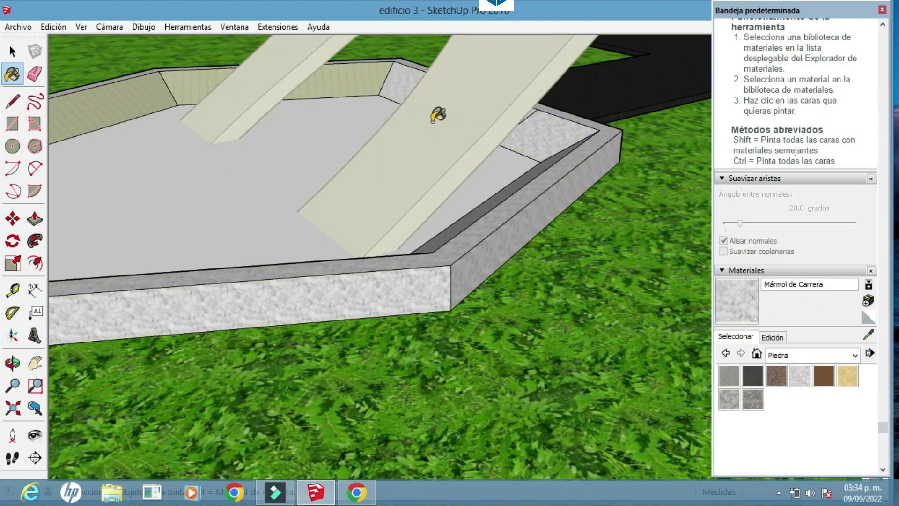
{"action": "scroll", "scroll_direction": "down", "scroll_amount": 3}
{"action": "left_click_drag", "start_coordinate": [451, 373], "coordinate": [250, 321]}
Step: Fill the planter basin with a cyan glass material from Glass and Mirrors
{"action": "left_click", "coordinate": [810, 354]}
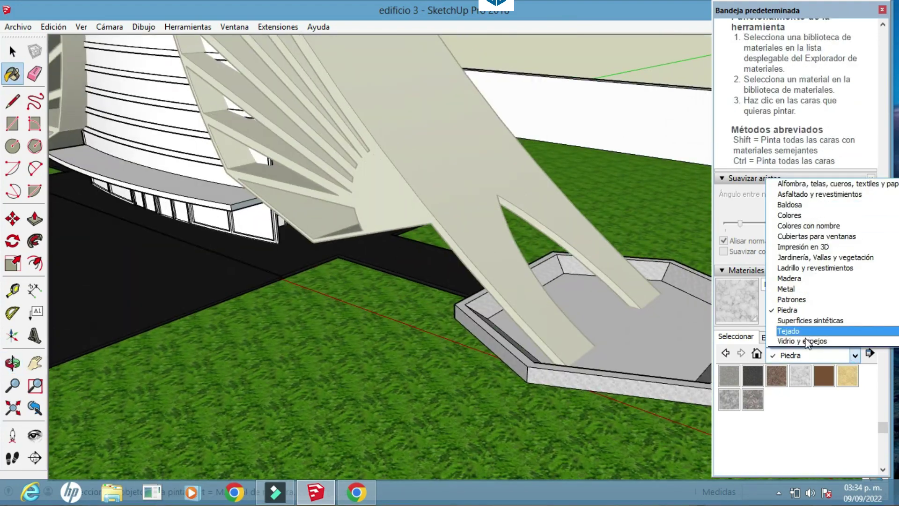
{"action": "left_click", "coordinate": [806, 341]}
{"action": "left_click", "coordinate": [752, 399]}
{"action": "left_click", "coordinate": [652, 347]}
{"action": "left_click_drag", "start_coordinate": [652, 347], "coordinate": [655, 328]}
Step: Refill the basin with Agua azul oscura dark blue water and view the whole building
{"action": "left_click", "coordinate": [809, 355]}
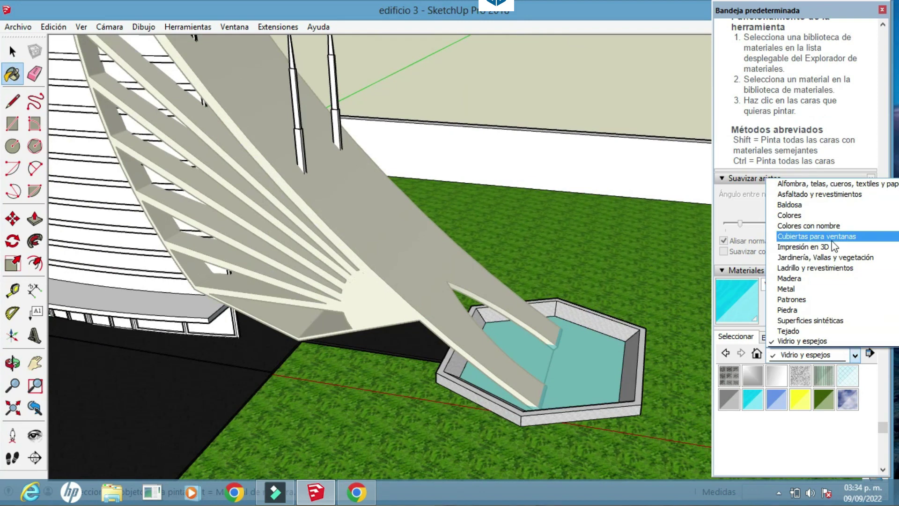
{"action": "scroll", "scroll_direction": "up", "scroll_amount": 3}
{"action": "left_click", "coordinate": [792, 184]}
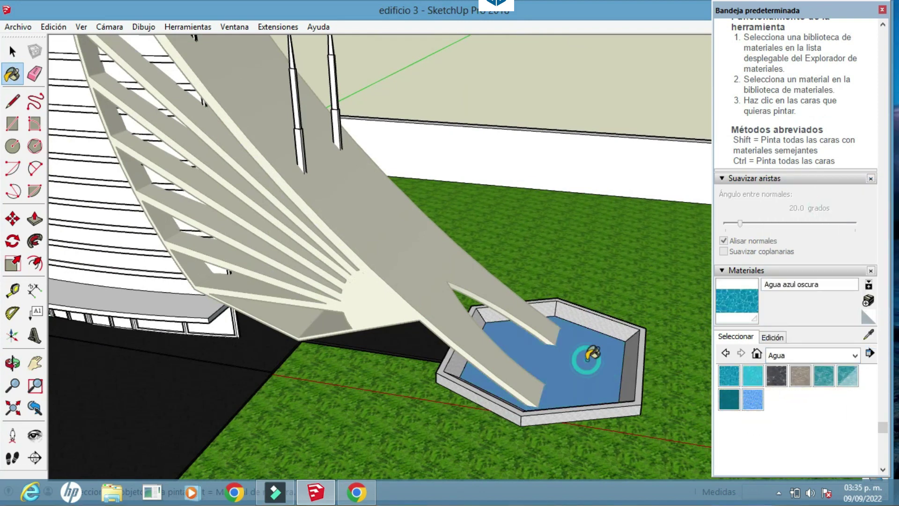
{"action": "left_click", "coordinate": [592, 352]}
{"action": "left_click_drag", "start_coordinate": [592, 352], "coordinate": [515, 327]}
{"action": "left_click", "coordinate": [772, 337]}
{"action": "scroll", "scroll_direction": "down", "scroll_amount": 3}
{"action": "left_click_drag", "start_coordinate": [305, 307], "coordinate": [421, 262]}
{"action": "key", "text": "space"}
Step: Pick Vidrio gris translúcido from Vidrio y espejos and set its opacity to 95
{"action": "scroll", "scroll_direction": "down", "scroll_amount": 3}
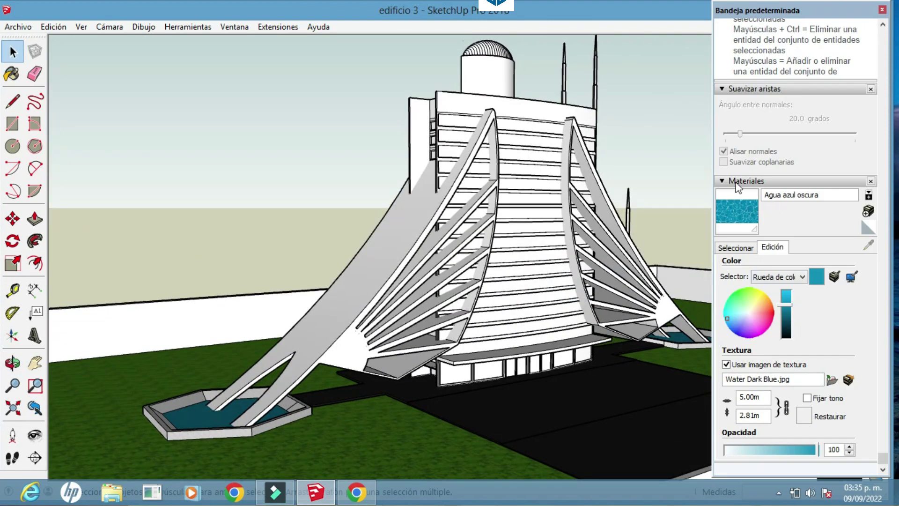
{"action": "left_click", "coordinate": [735, 260]}
{"action": "left_click", "coordinate": [854, 278]}
{"action": "left_click", "coordinate": [808, 345]}
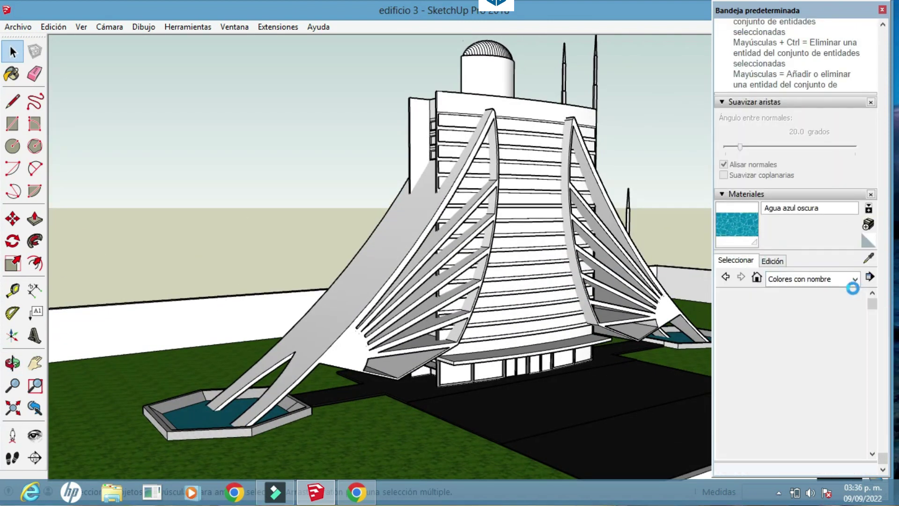
{"action": "left_click", "coordinate": [855, 279]}
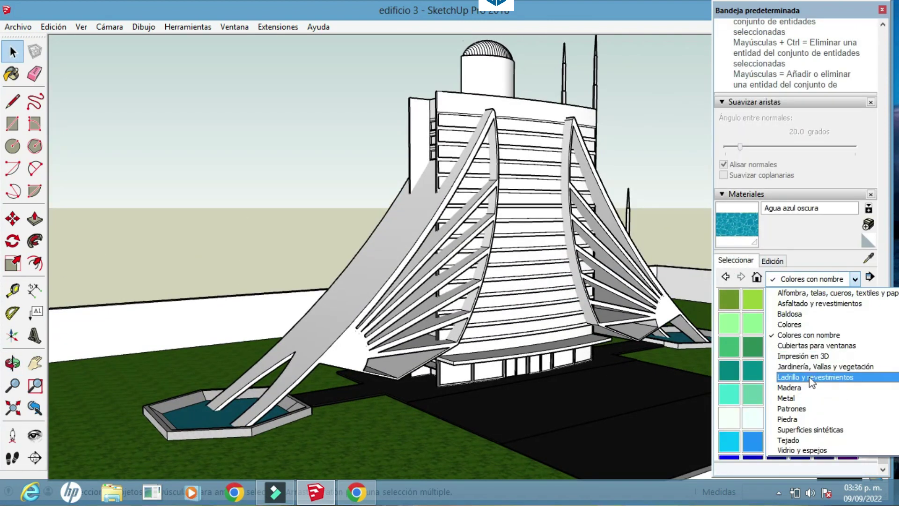
{"action": "left_click", "coordinate": [816, 345]}
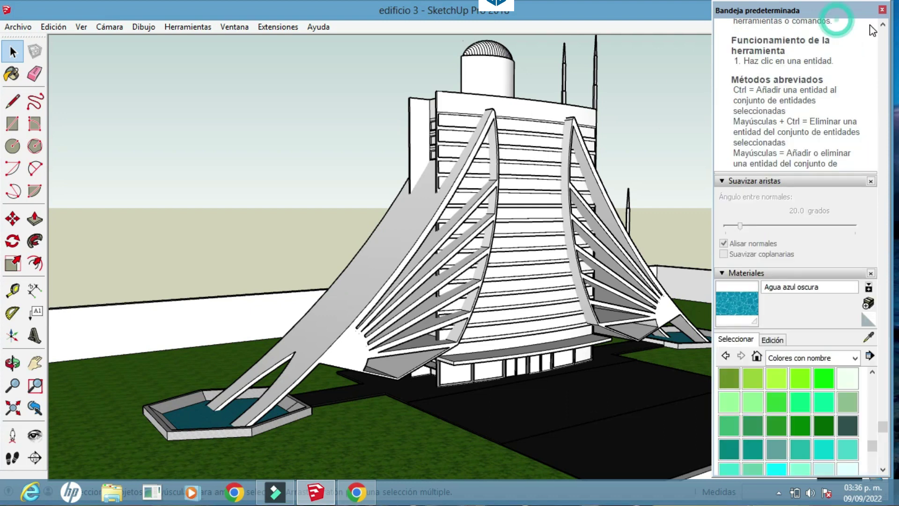
{"action": "scroll", "scroll_direction": "up", "scroll_amount": 3}
{"action": "left_click", "coordinate": [796, 356]}
{"action": "left_click", "coordinate": [793, 360]}
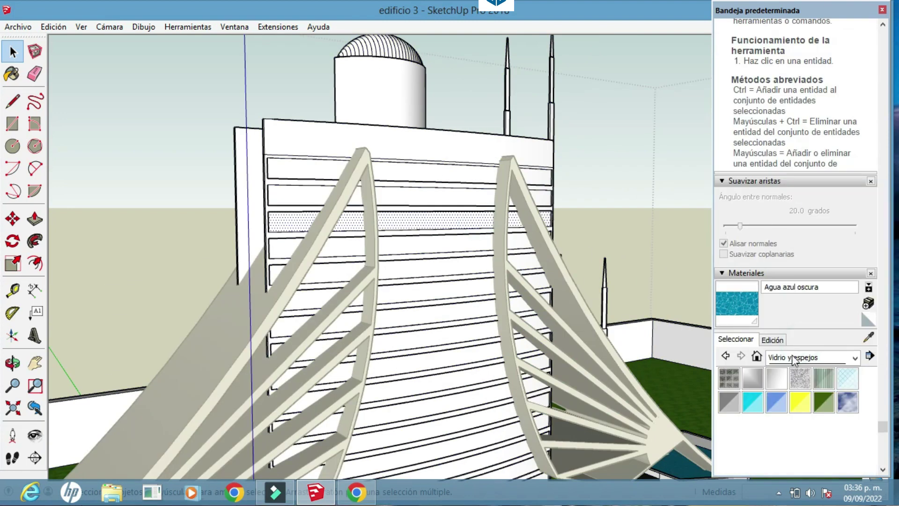
{"action": "left_click", "coordinate": [771, 339]}
{"action": "scroll", "scroll_direction": "down", "scroll_amount": 3}
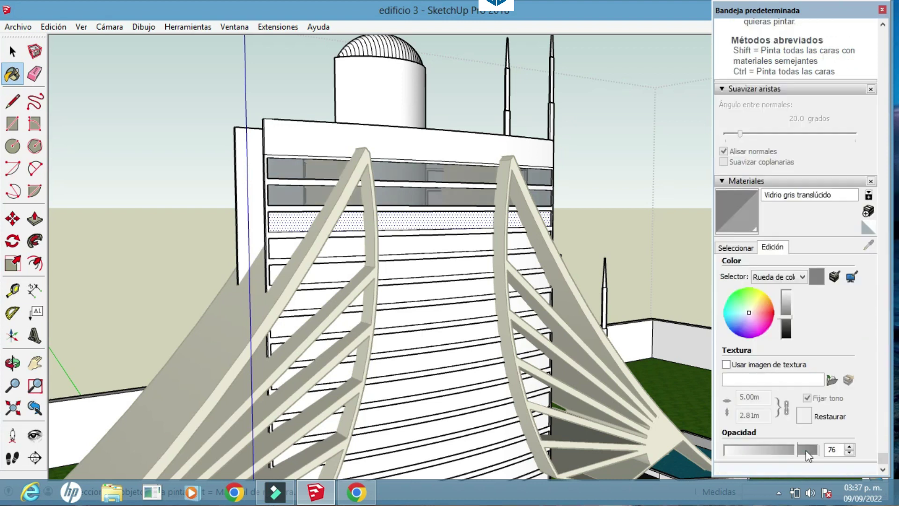
{"action": "left_click_drag", "start_coordinate": [811, 453], "coordinate": [813, 452]}
Step: Paint the upper window panels and the left block's windows with the grey glass
{"action": "scroll", "scroll_direction": "up", "scroll_amount": 3}
{"action": "scroll", "scroll_direction": "up", "scroll_amount": 3}
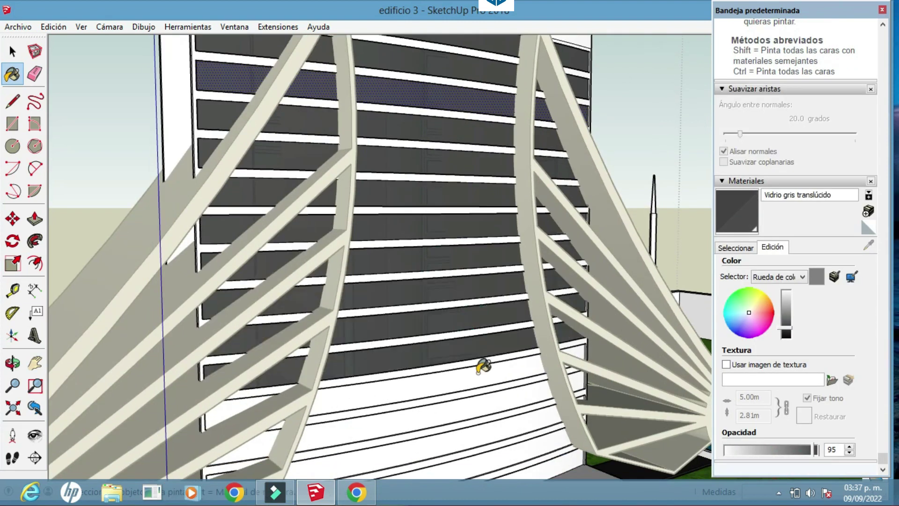
{"action": "scroll", "scroll_direction": "up", "scroll_amount": 3}
{"action": "scroll", "scroll_direction": "up", "scroll_amount": 3}
{"action": "scroll", "scroll_direction": "down", "scroll_amount": 3}
{"action": "scroll", "scroll_direction": "up", "scroll_amount": 3}
{"action": "left_click", "coordinate": [552, 204]}
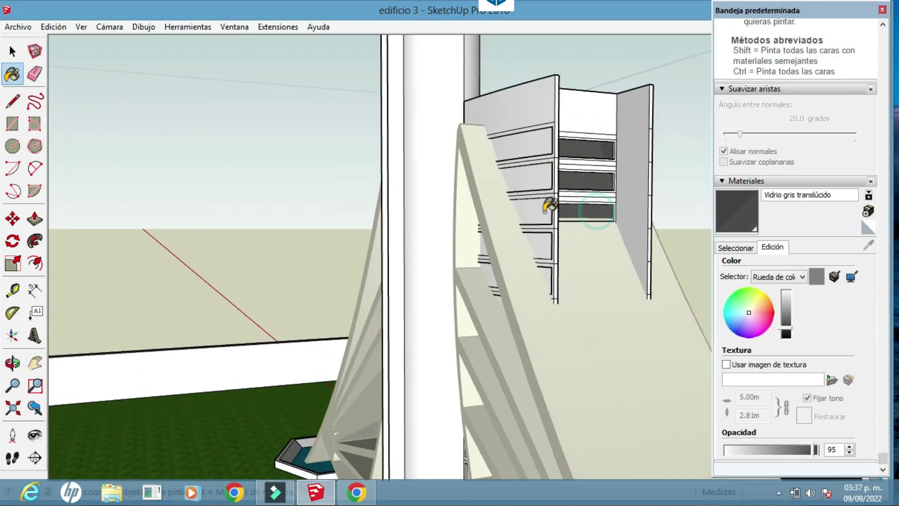
{"action": "left_click", "coordinate": [539, 187]}
{"action": "scroll", "scroll_direction": "up", "scroll_amount": 3}
{"action": "scroll", "scroll_direction": "up", "scroll_amount": 3}
{"action": "scroll", "scroll_direction": "down", "scroll_amount": 3}
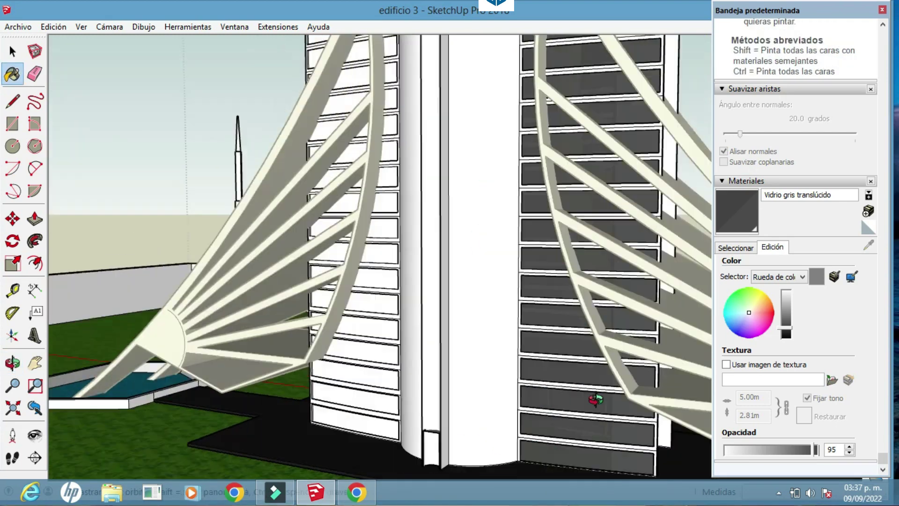
{"action": "scroll", "scroll_direction": "up", "scroll_amount": 3}
{"action": "scroll", "scroll_direction": "down", "scroll_amount": 3}
{"action": "scroll", "scroll_direction": "up", "scroll_amount": 3}
{"action": "scroll", "scroll_direction": "up", "scroll_amount": 3}
{"action": "left_click", "coordinate": [351, 297]}
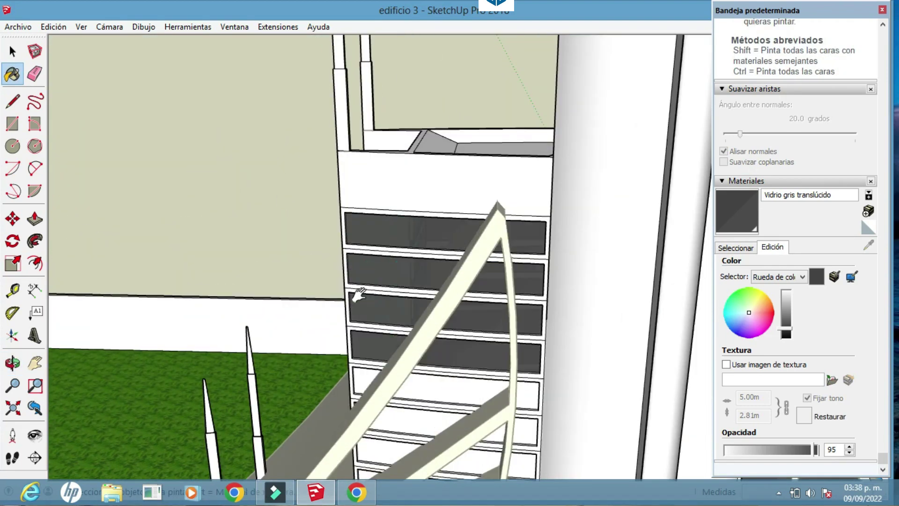
{"action": "scroll", "scroll_direction": "up", "scroll_amount": 3}
Step: Select the column around the tower door and paint it with the grey glass
{"action": "left_click", "coordinate": [361, 353]}
{"action": "scroll", "scroll_direction": "up", "scroll_amount": 3}
{"action": "left_click", "coordinate": [12, 51]}
{"action": "scroll", "scroll_direction": "up", "scroll_amount": 3}
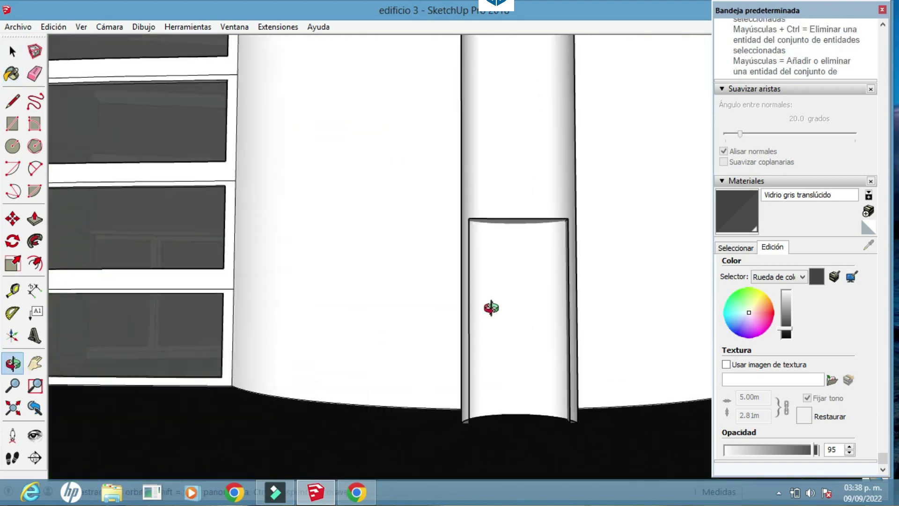
{"action": "left_click", "coordinate": [566, 300]}
{"action": "left_click", "coordinate": [567, 342]}
{"action": "scroll", "scroll_direction": "up", "scroll_amount": 3}
{"action": "scroll", "scroll_direction": "down", "scroll_amount": 3}
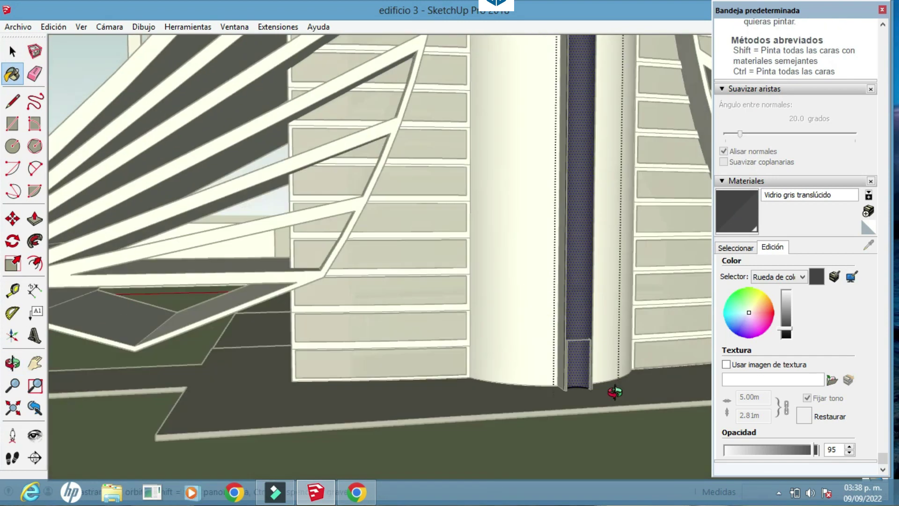
{"action": "scroll", "scroll_direction": "down", "scroll_amount": 3}
{"action": "key", "text": "b"}
{"action": "scroll", "scroll_direction": "up", "scroll_amount": 3}
{"action": "scroll", "scroll_direction": "up", "scroll_amount": 3}
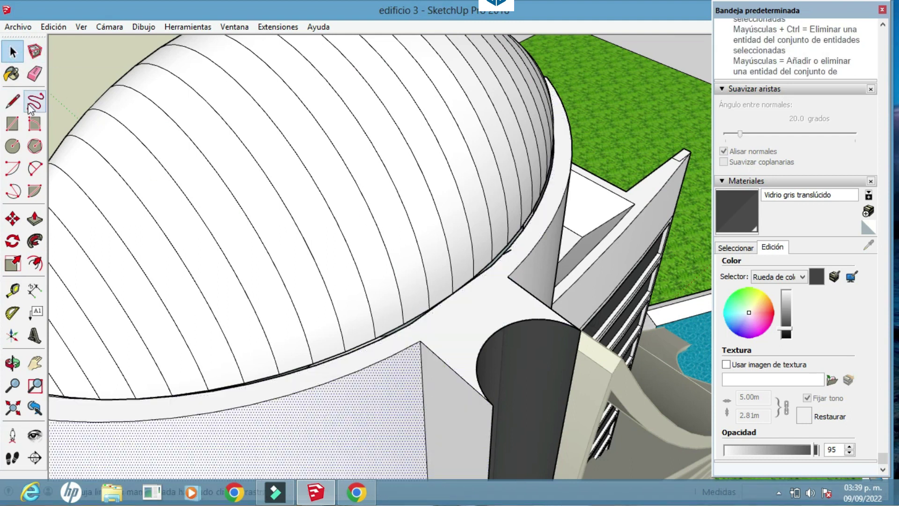
Step: Paint the dome strips with Vidrio gris translúcido, then orbit back to the tower front
{"action": "key", "text": "b"}
{"action": "scroll", "scroll_direction": "down", "scroll_amount": 3}
{"action": "left_click", "coordinate": [469, 146]}
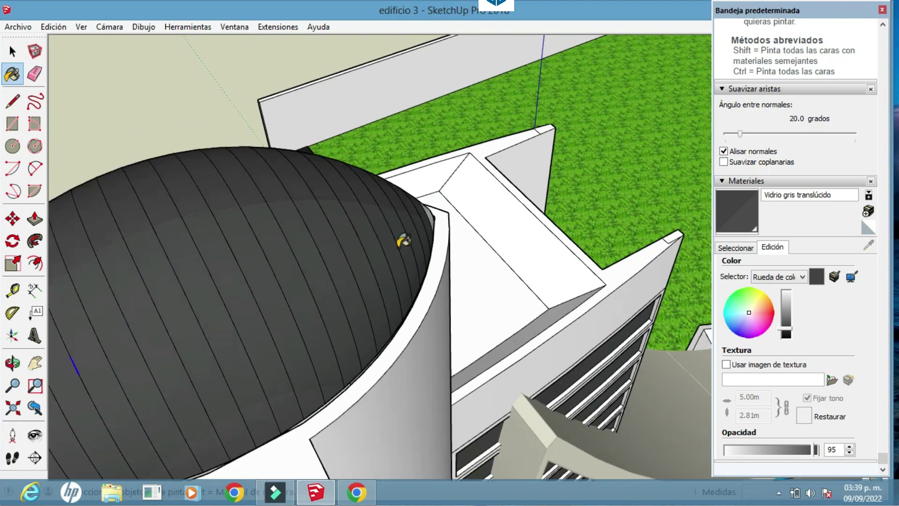
{"action": "left_click_drag", "start_coordinate": [404, 241], "coordinate": [496, 206]}
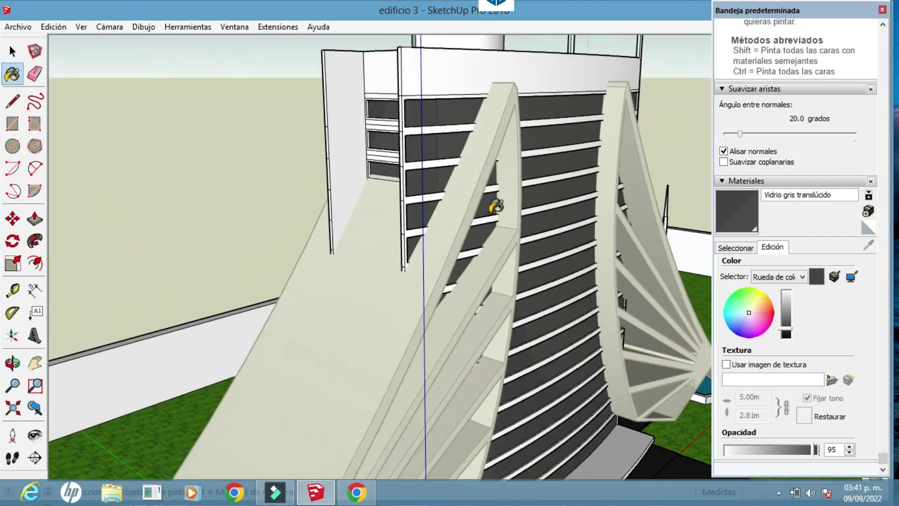
{"action": "left_click_drag", "start_coordinate": [257, 192], "coordinate": [694, 160]}
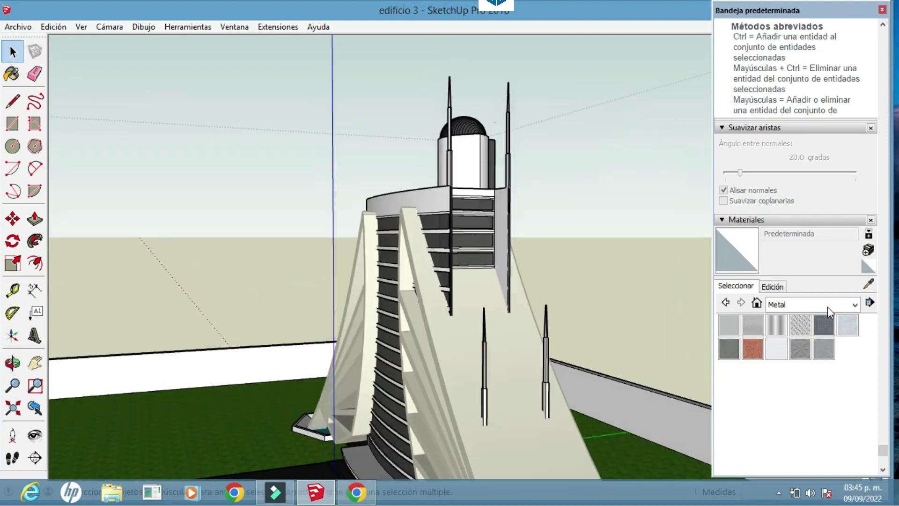
{"action": "left_click", "coordinate": [852, 381]}
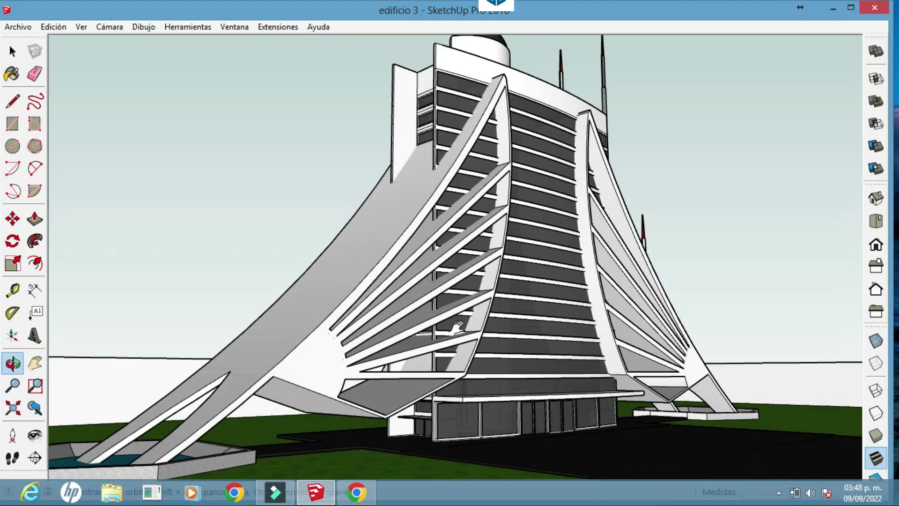
{"action": "scroll", "scroll_direction": "down", "scroll_amount": 3}
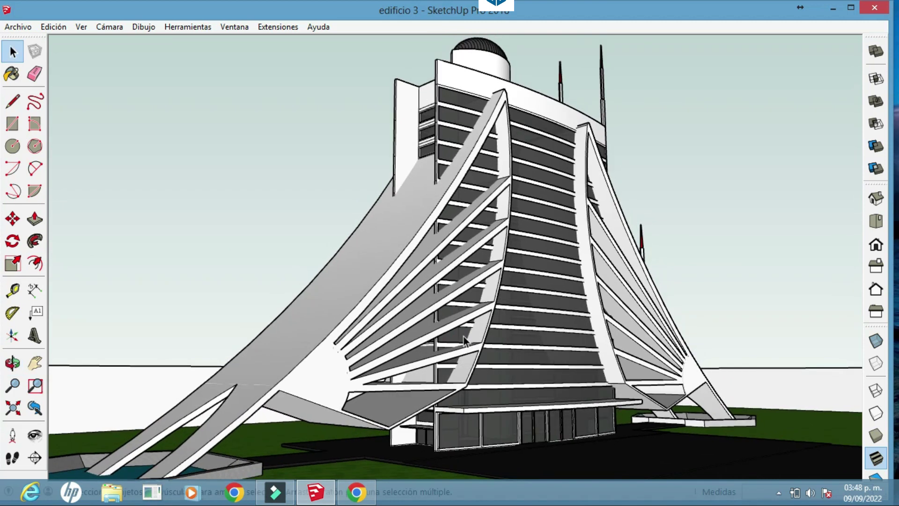
{"action": "left_click_drag", "start_coordinate": [383, 262], "coordinate": [341, 250]}
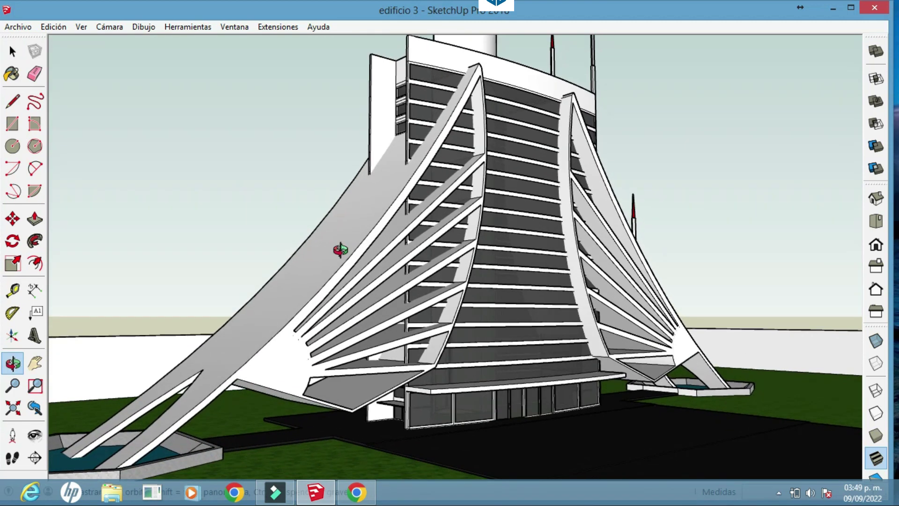
{"action": "left_click_drag", "start_coordinate": [512, 321], "coordinate": [736, 267]}
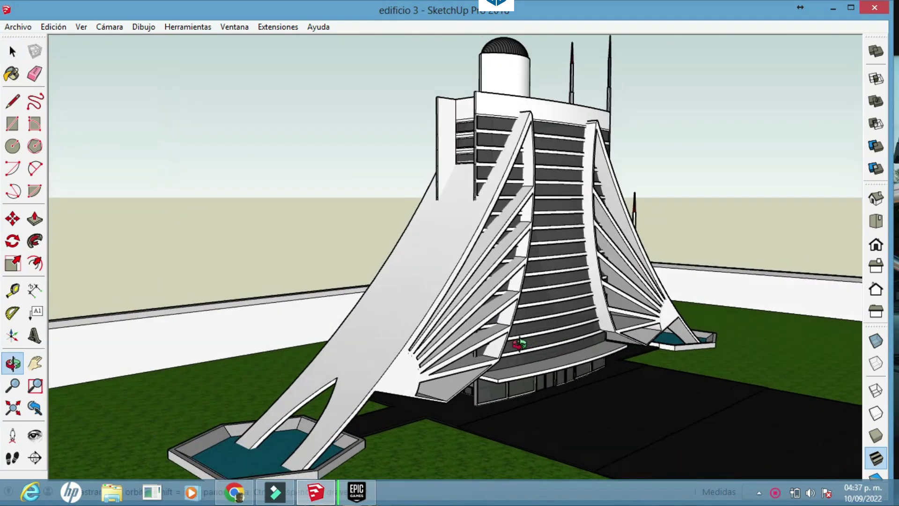
{"action": "left_click_drag", "start_coordinate": [519, 344], "coordinate": [724, 296]}
{"action": "left_click_drag", "start_coordinate": [769, 375], "coordinate": [524, 323]}
{"action": "scroll", "scroll_direction": "up", "scroll_amount": 3}
{"action": "scroll", "scroll_direction": "up", "scroll_amount": 3}
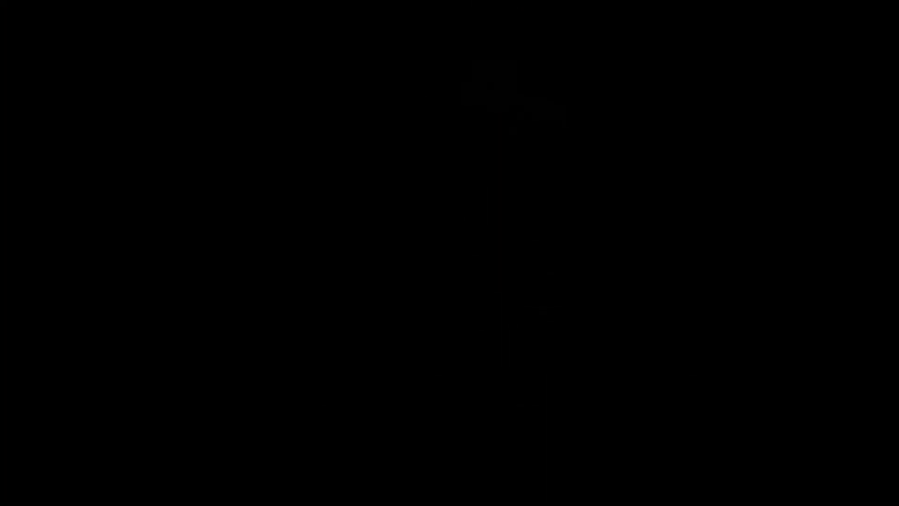